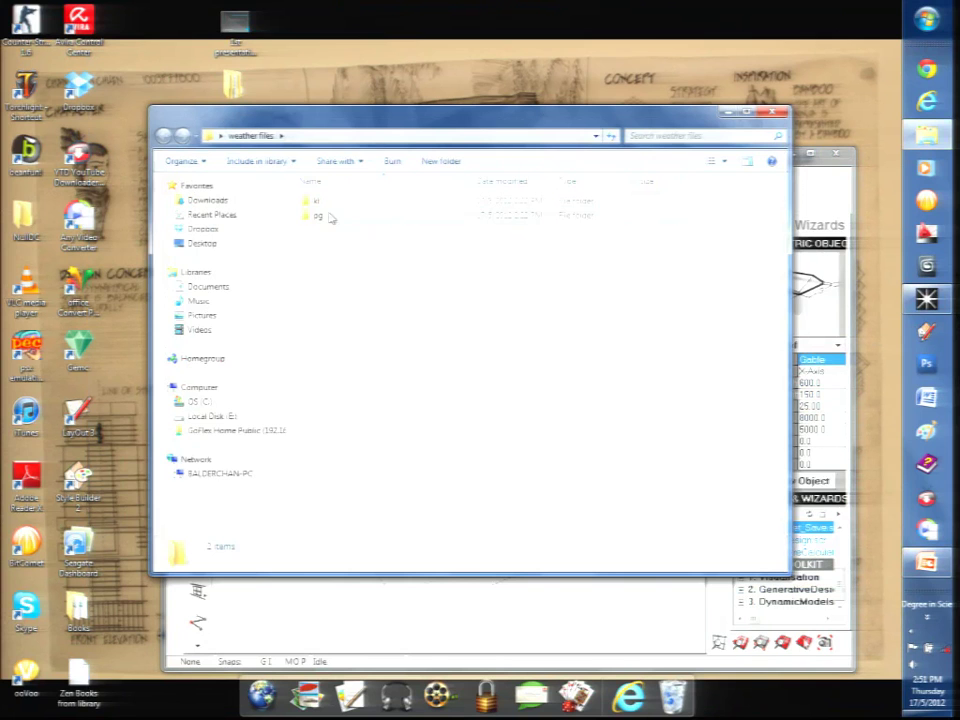
# - Extract the MYS_Kuala.Lumpur.486470_IWEC archive in place inside the kl folder
pyautogui.doubleClick(332, 204)
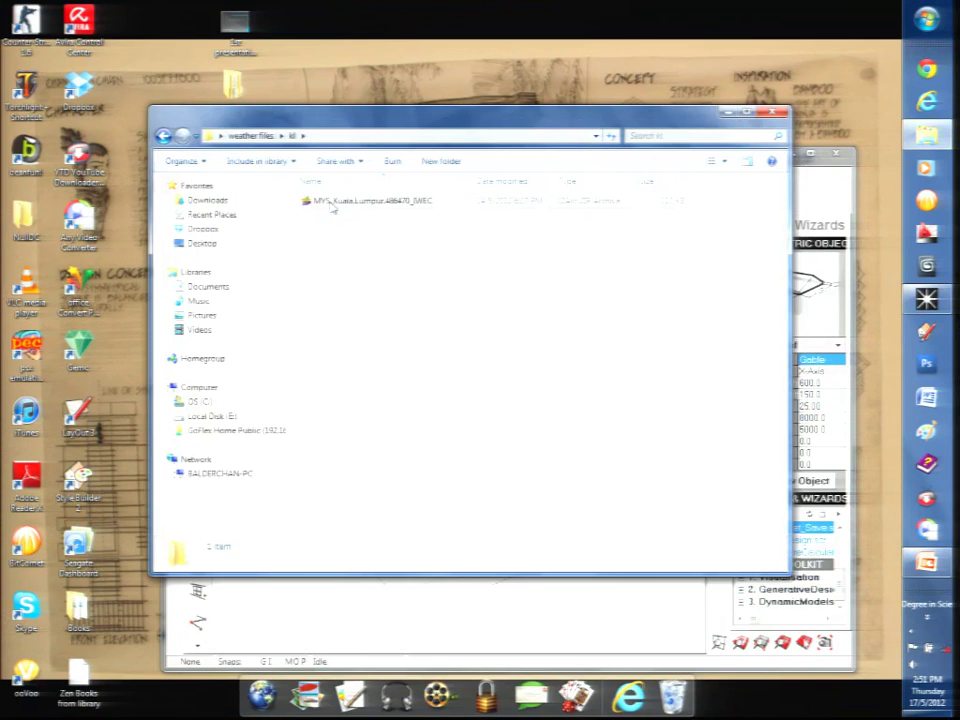
pyautogui.rightClick(388, 203)
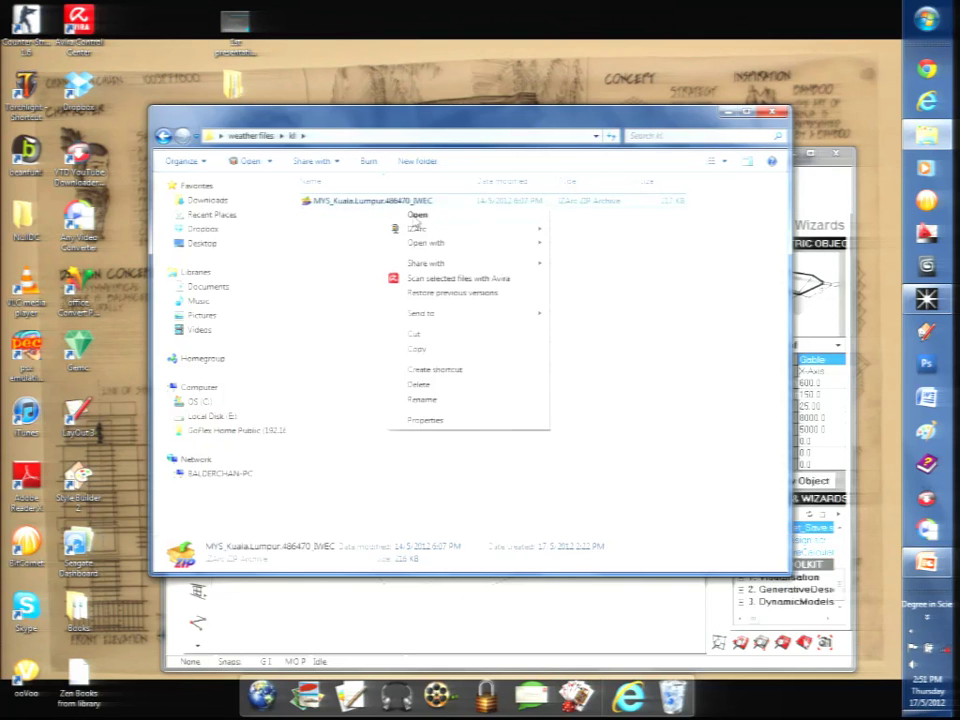
pyautogui.moveTo(480, 229)
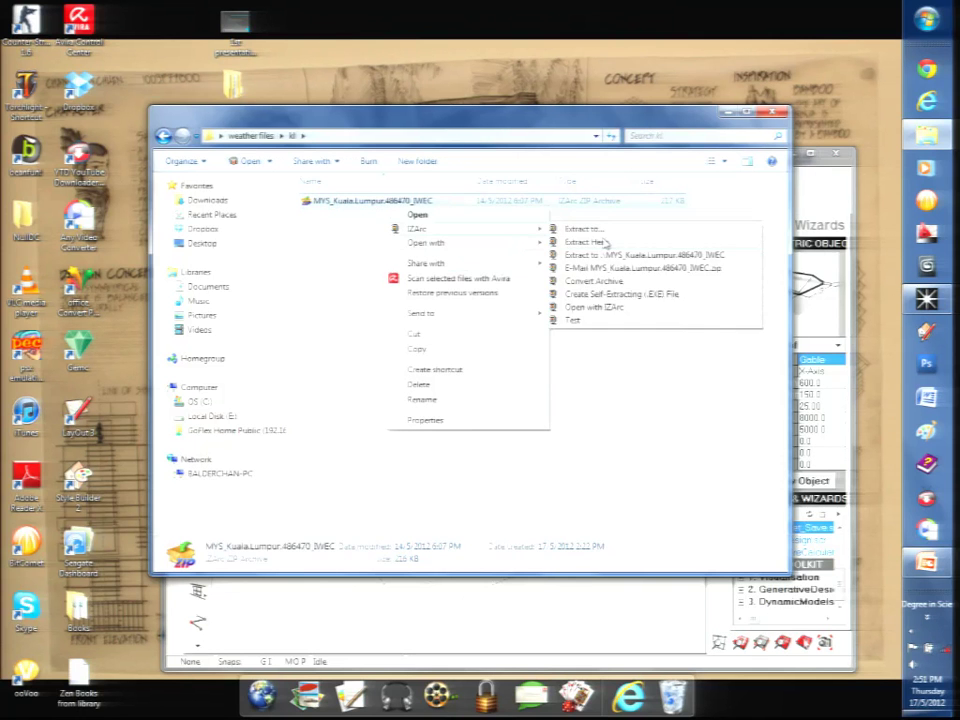
pyautogui.click(605, 243)
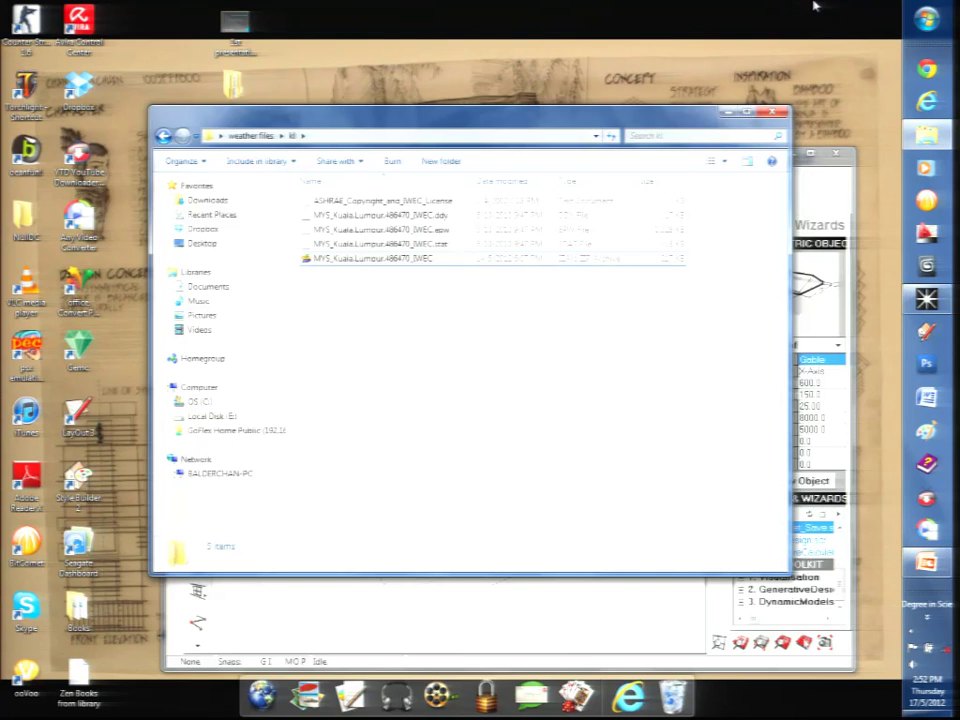
# - Launch Weather Manager from the Ecotect Analysis 2011 programs and maximize its window
pyautogui.click(928, 22)
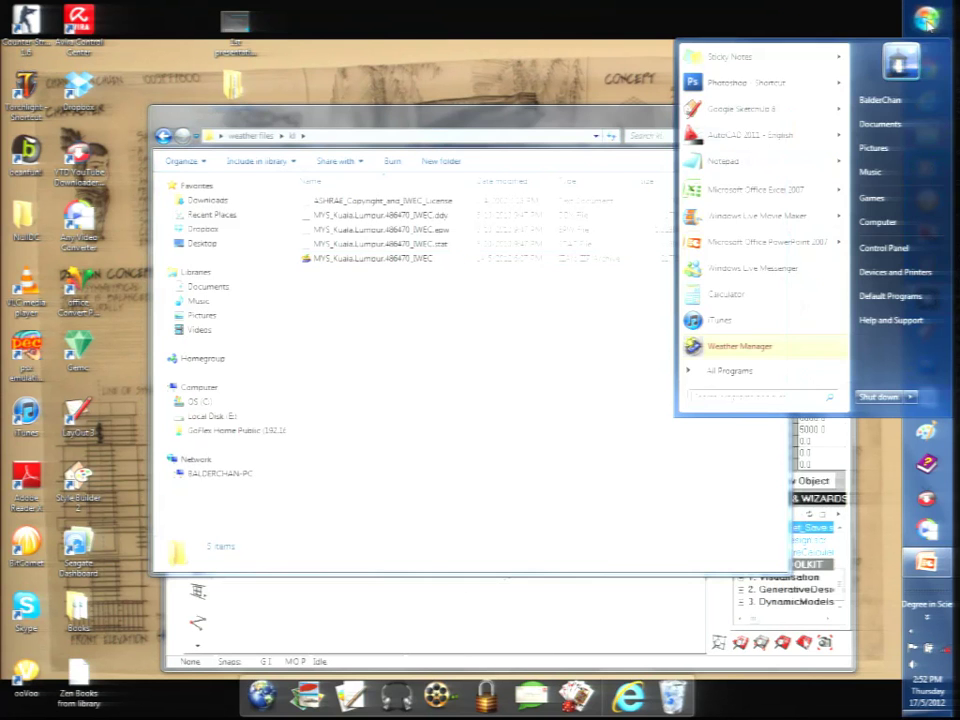
pyautogui.click(740, 370)
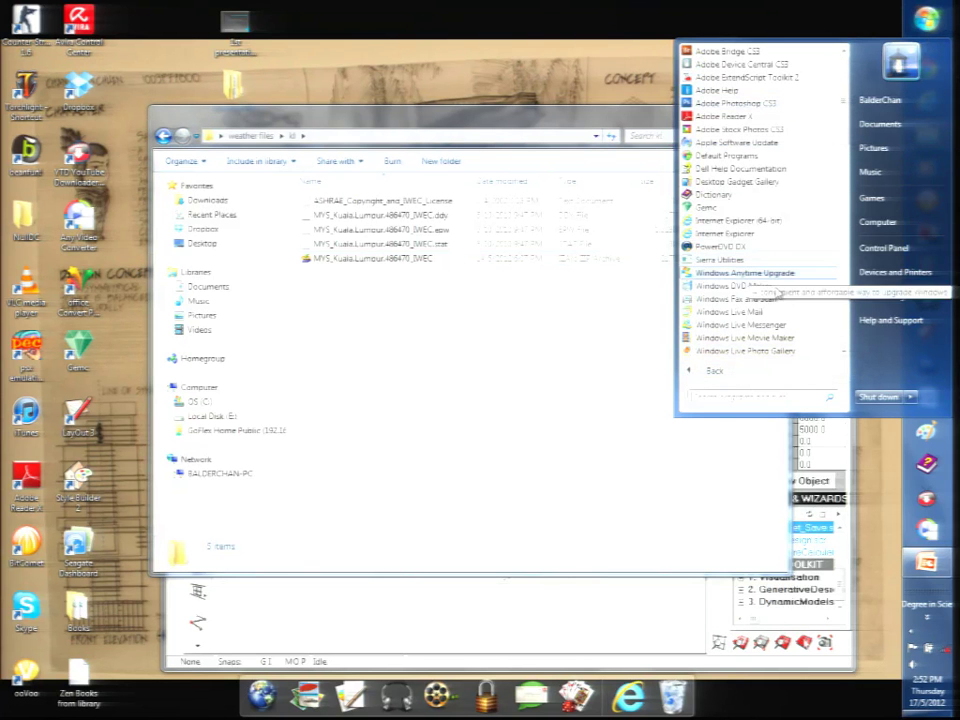
pyautogui.scroll(-5, 848, 124)
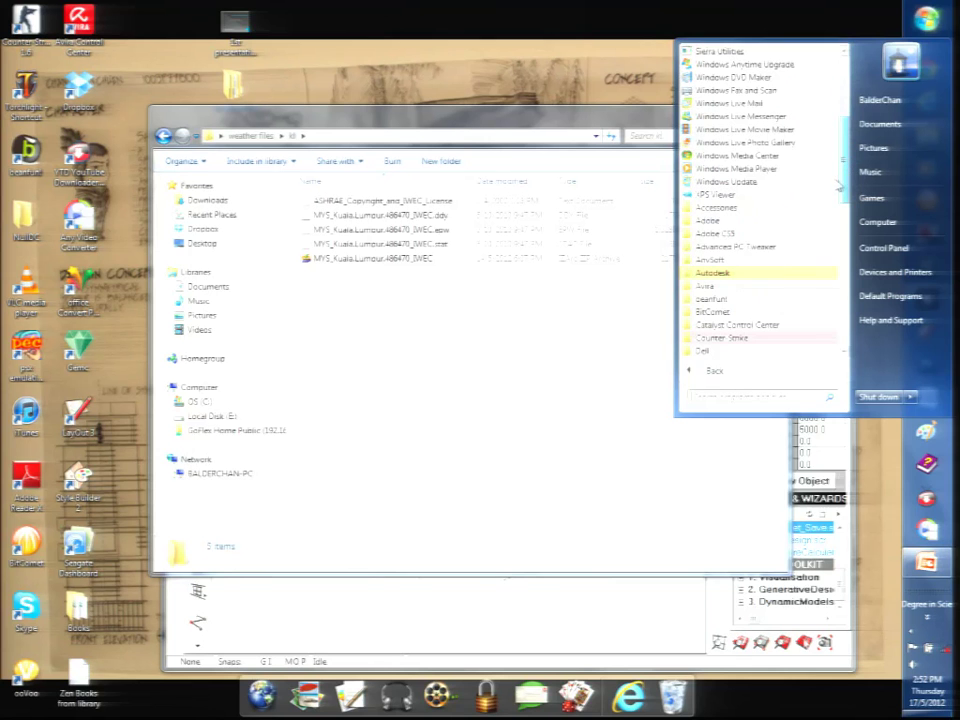
pyautogui.click(726, 274)
pyautogui.click(760, 351)
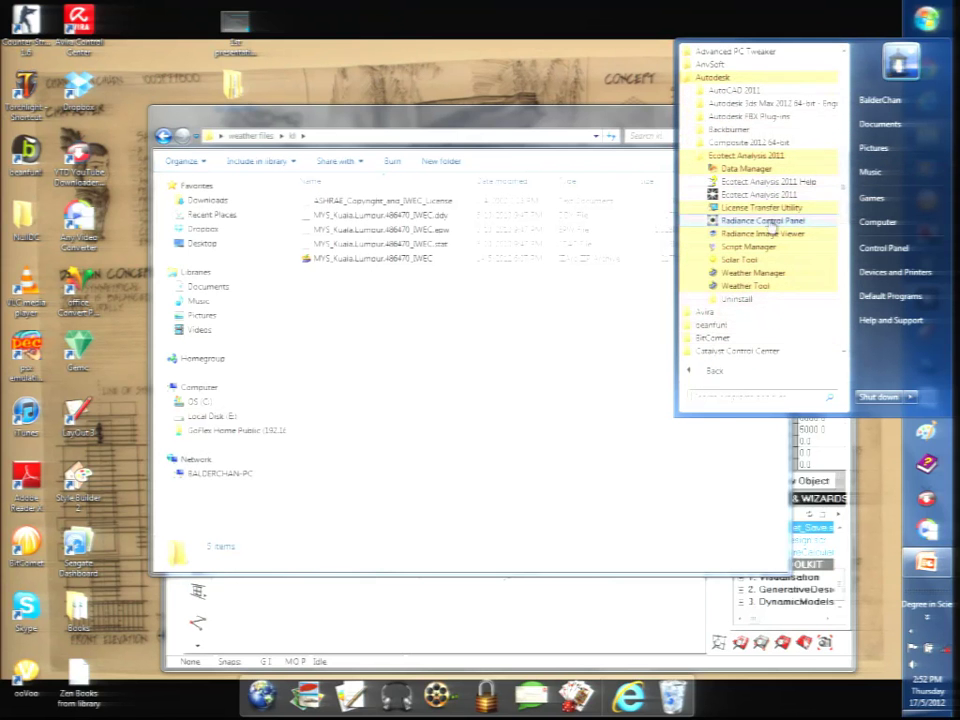
pyautogui.click(770, 276)
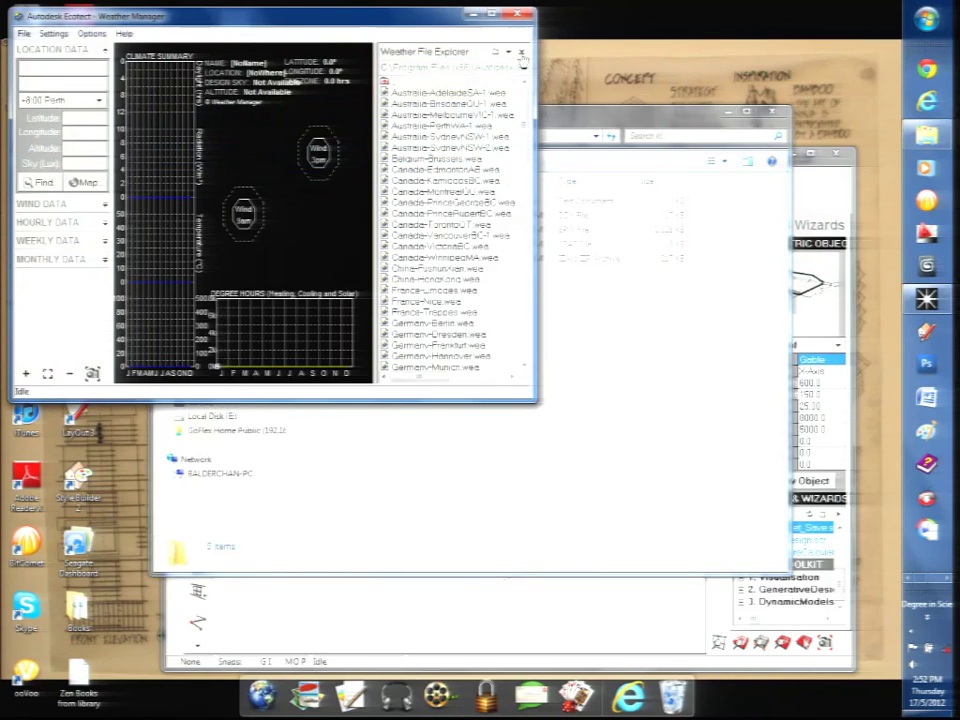
pyautogui.click(491, 14)
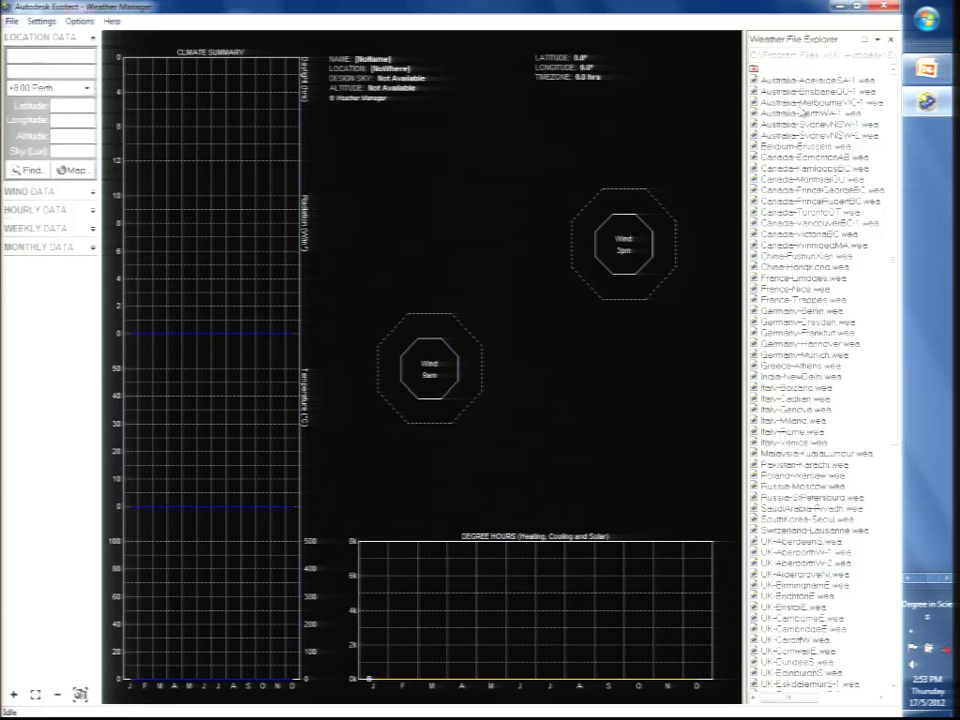
# - Load the Australia-MelbourneVIC-1.wea weather file and look over its available time zones without changing the selection
pyautogui.click(801, 106)
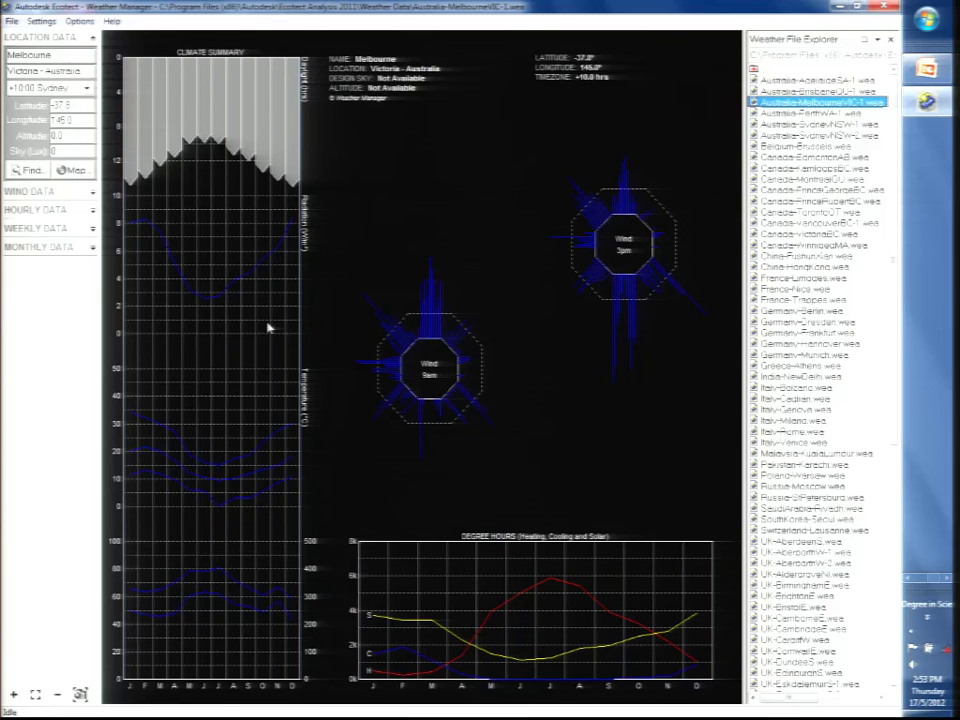
pyautogui.click(77, 89)
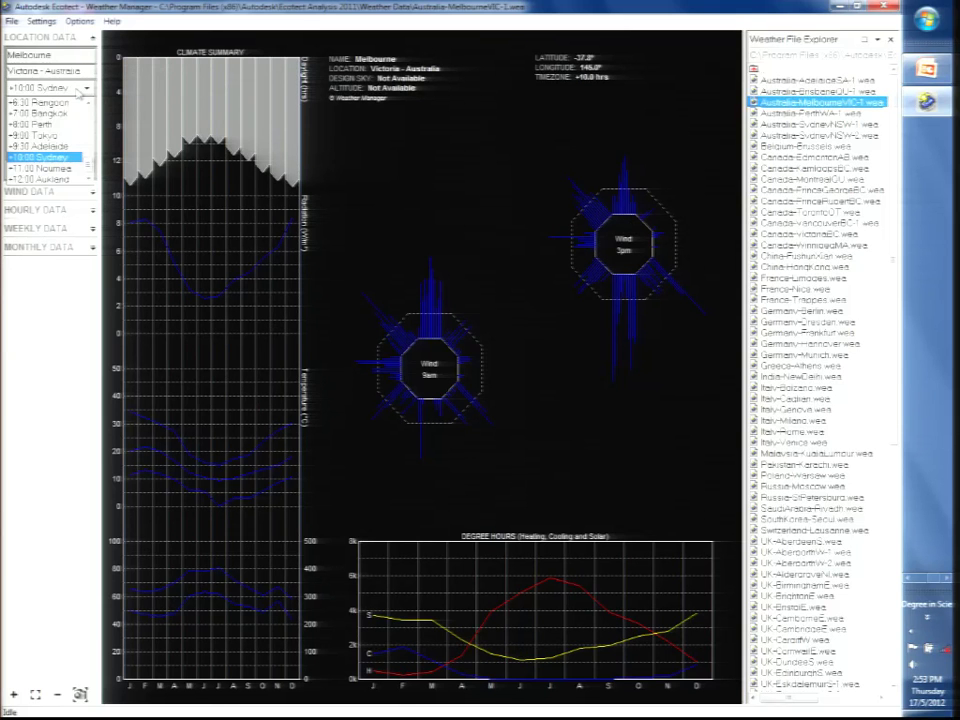
pyautogui.click(77, 89)
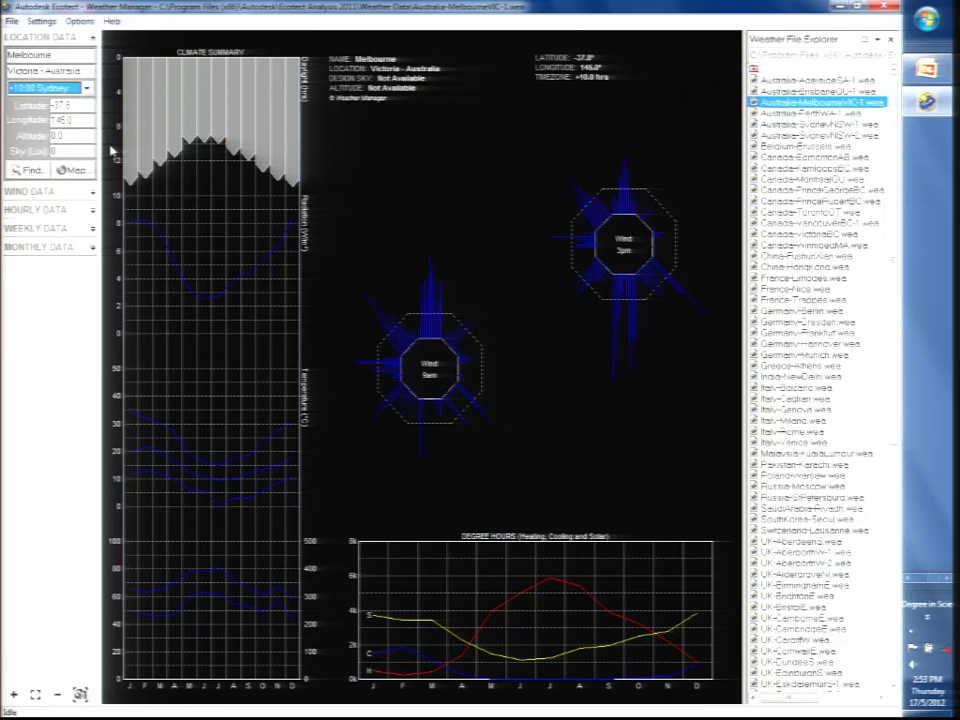
# - Review Melbourne's wind, hourly and weekly climate charts, moving the daily conditions to 1st May
pyautogui.click(45, 191)
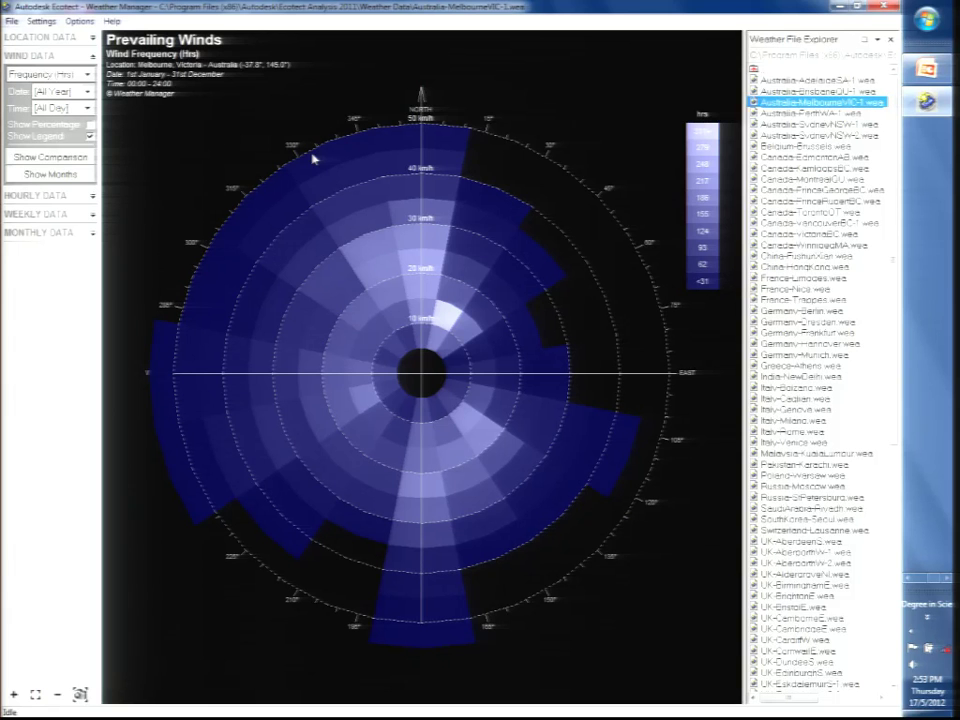
pyautogui.click(45, 196)
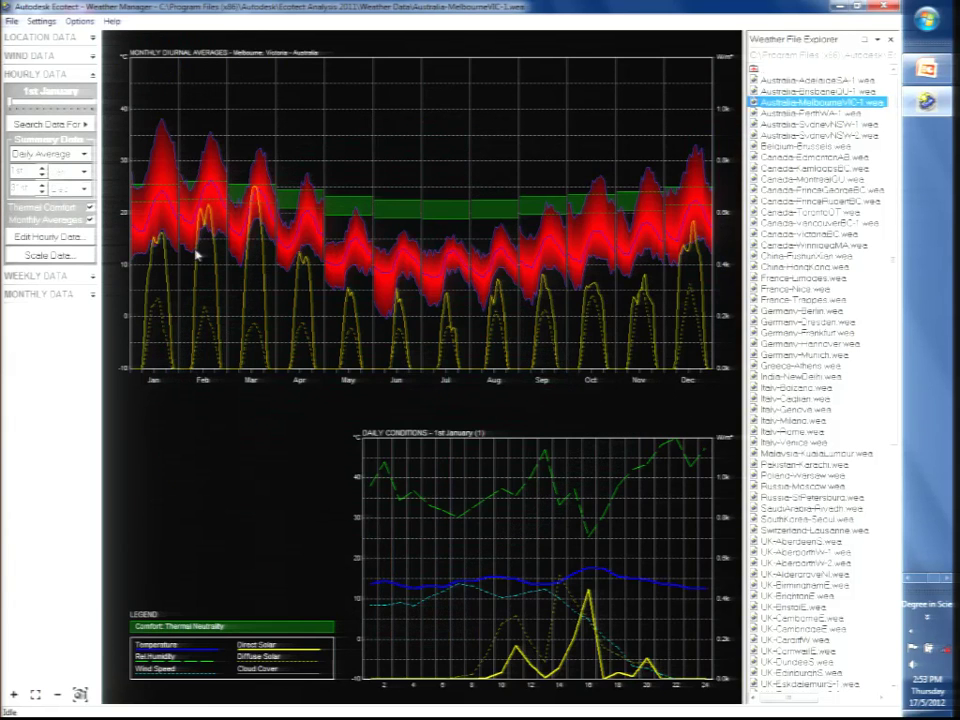
pyautogui.click(172, 231)
pyautogui.moveTo(172, 231); pyautogui.dragTo(325, 253)
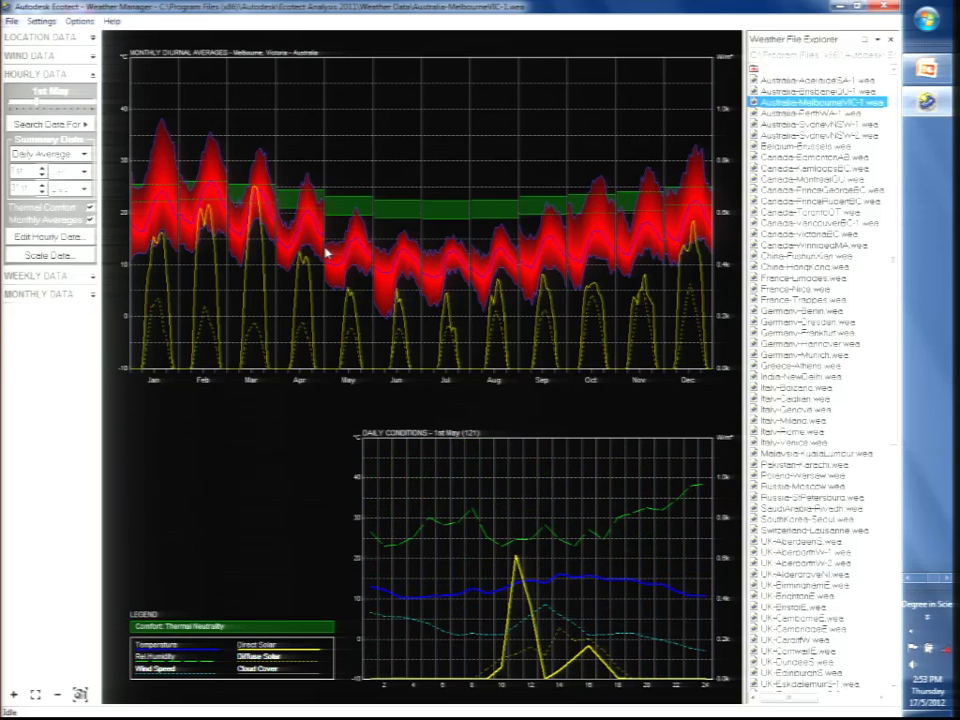
pyautogui.click(60, 276)
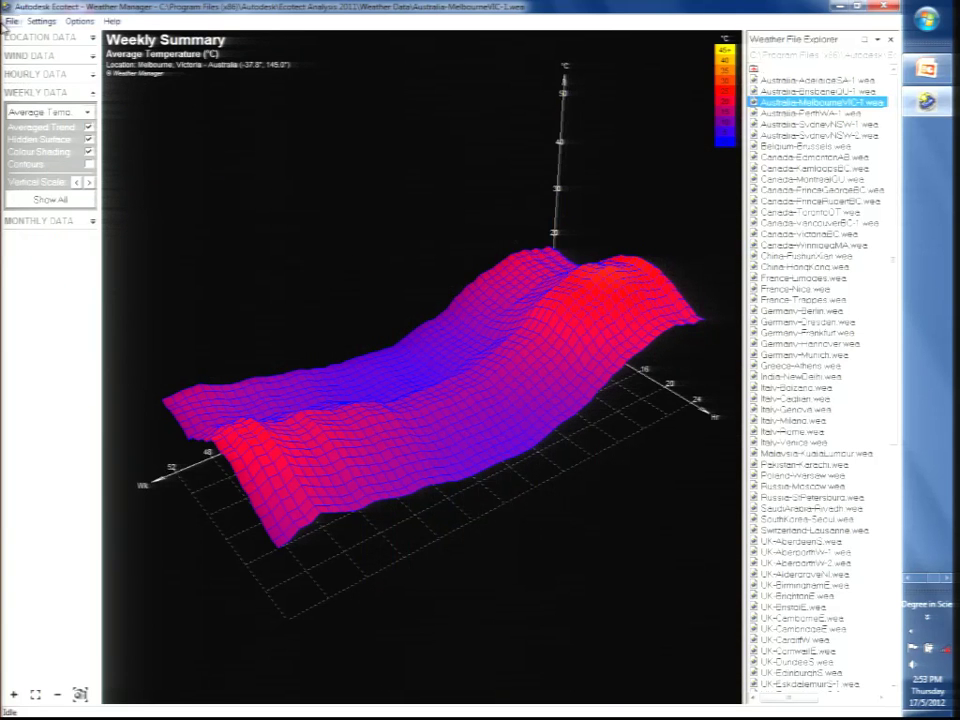
# - Import MYS_Kuala.Lumpur.486470_IWEC.epw from the kl folder in weather files as an EnergyPlus weather file, keeping the default column mapping
pyautogui.click(12, 22)
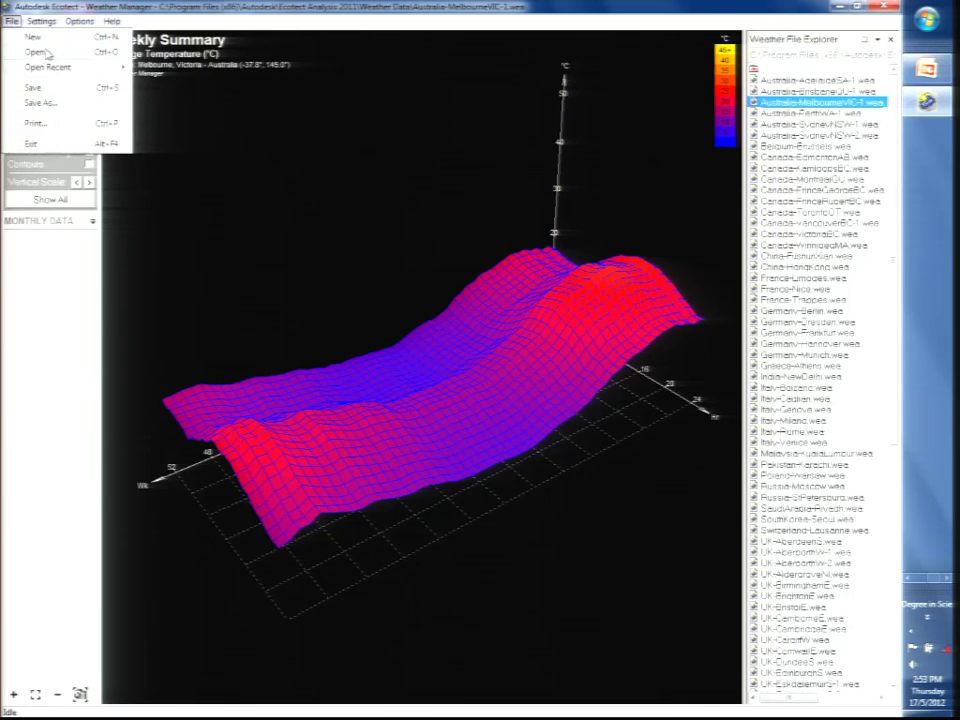
pyautogui.click(40, 51)
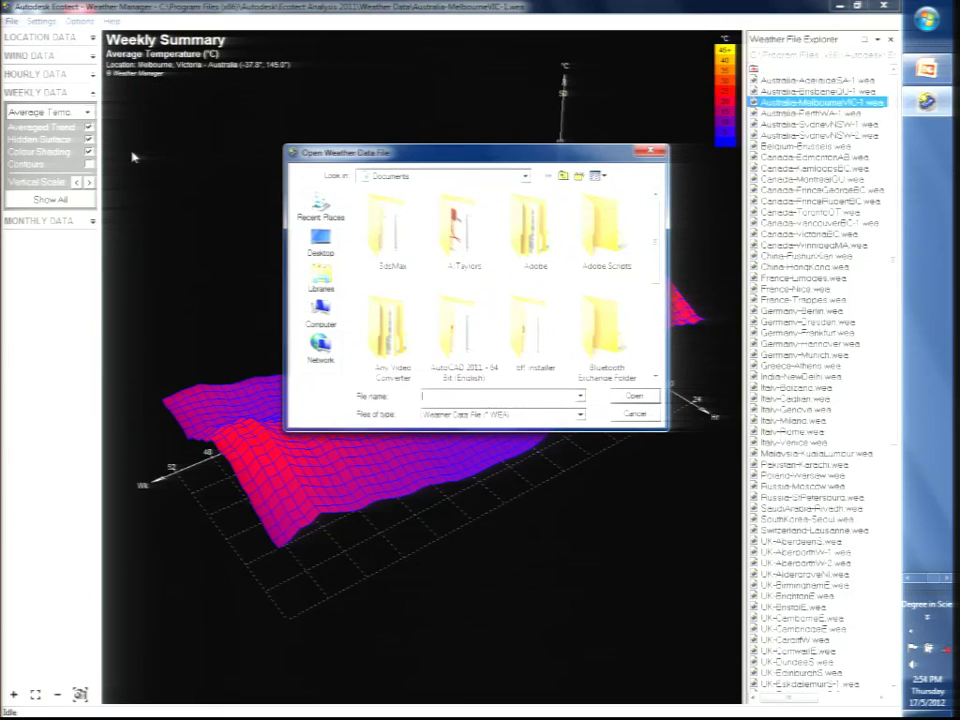
pyautogui.click(330, 250)
pyautogui.doubleClick(406, 245)
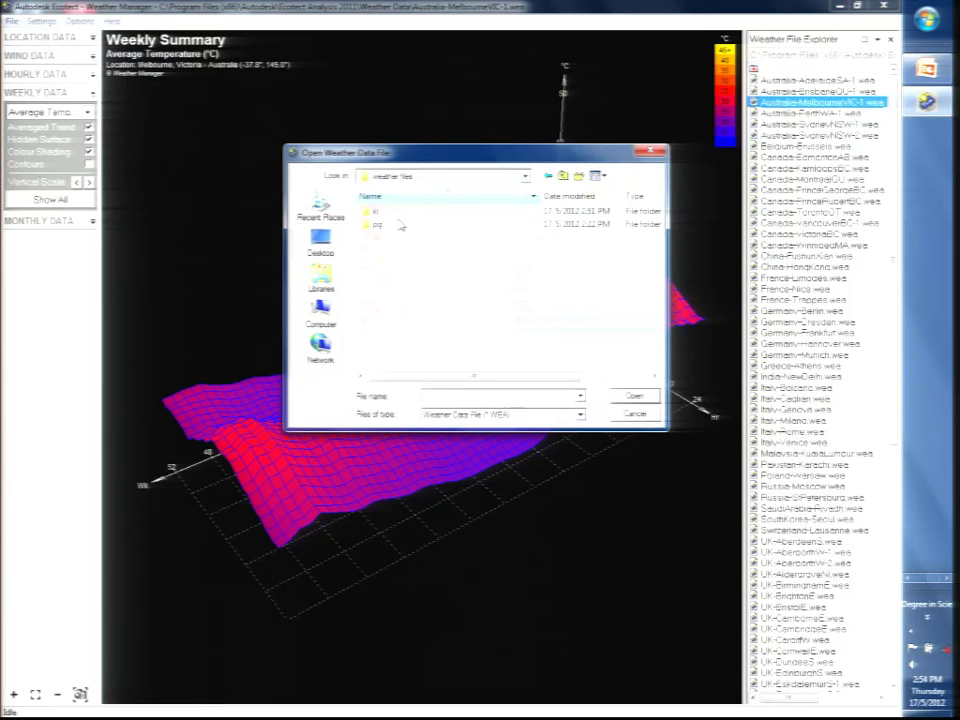
pyautogui.doubleClick(370, 211)
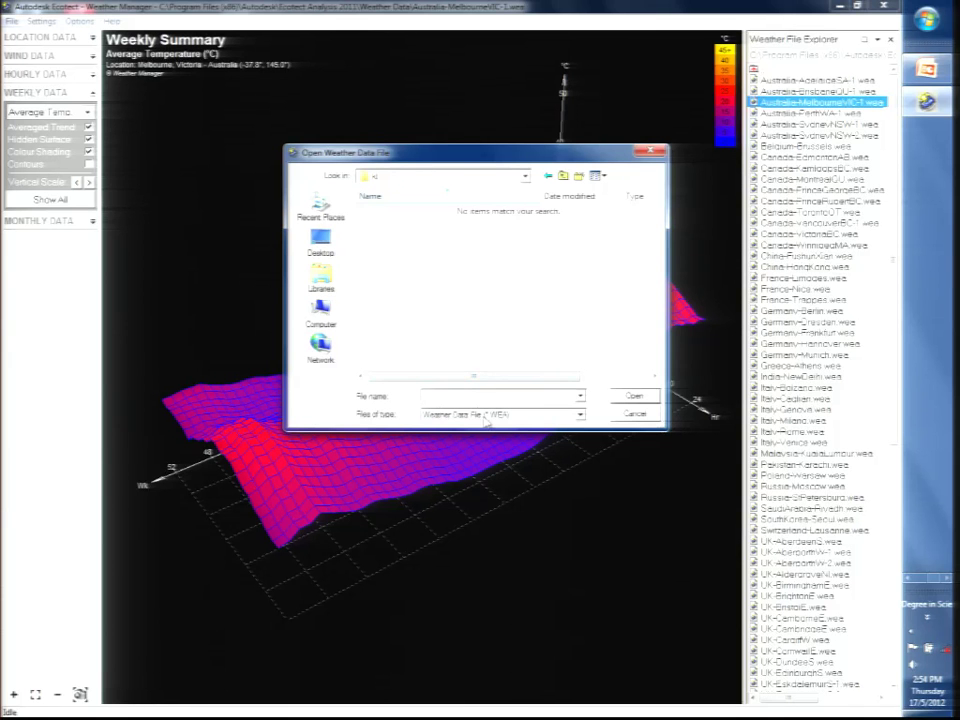
pyautogui.click(484, 417)
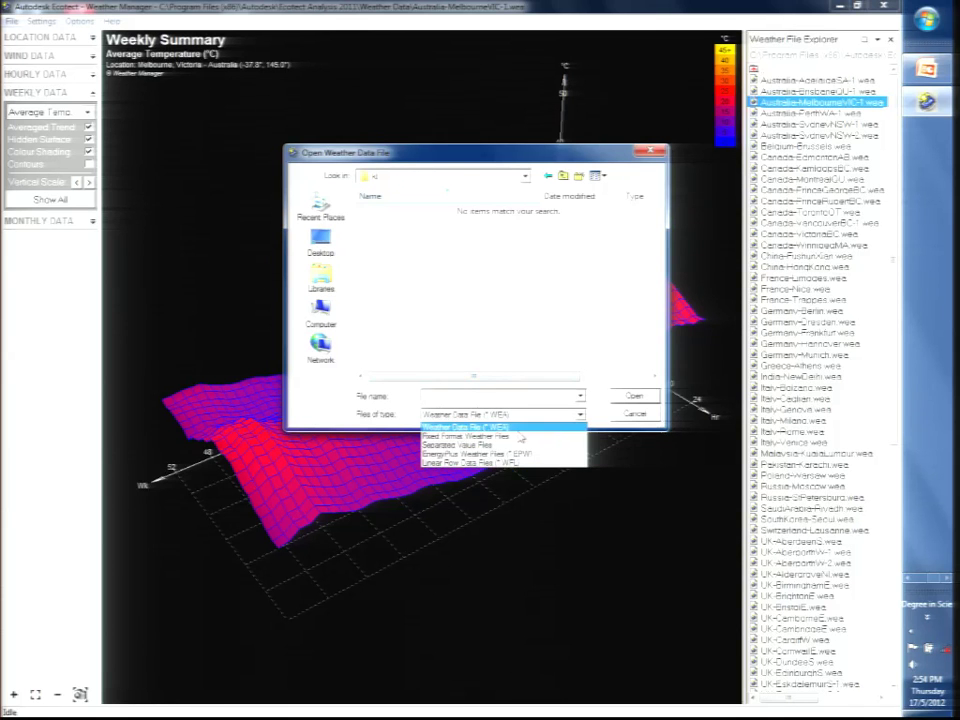
pyautogui.click(549, 454)
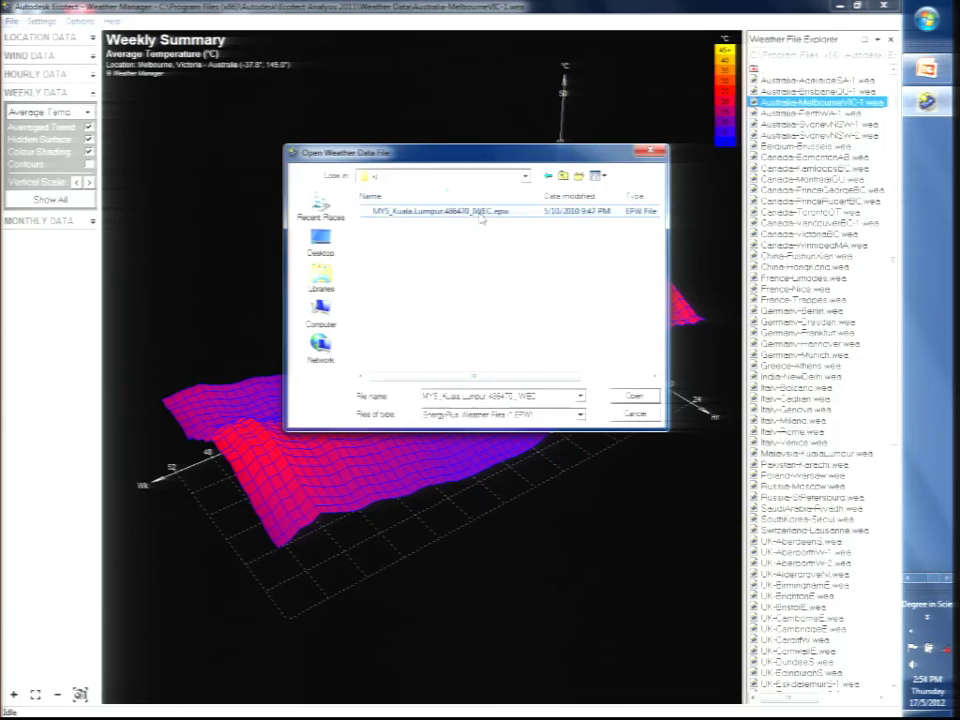
pyautogui.doubleClick(440, 211)
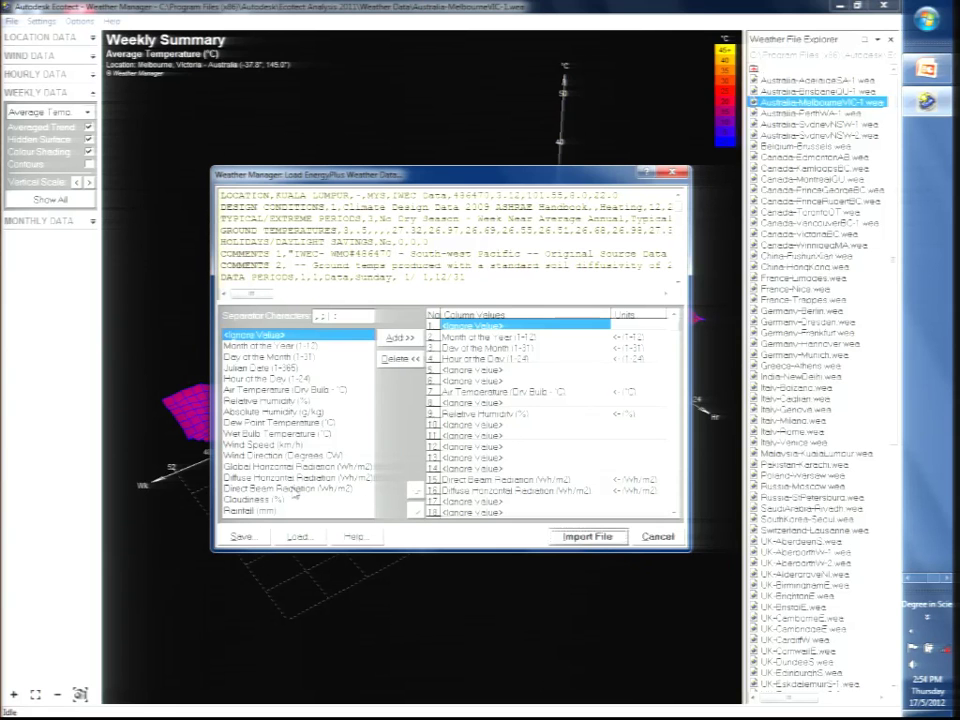
pyautogui.click(590, 537)
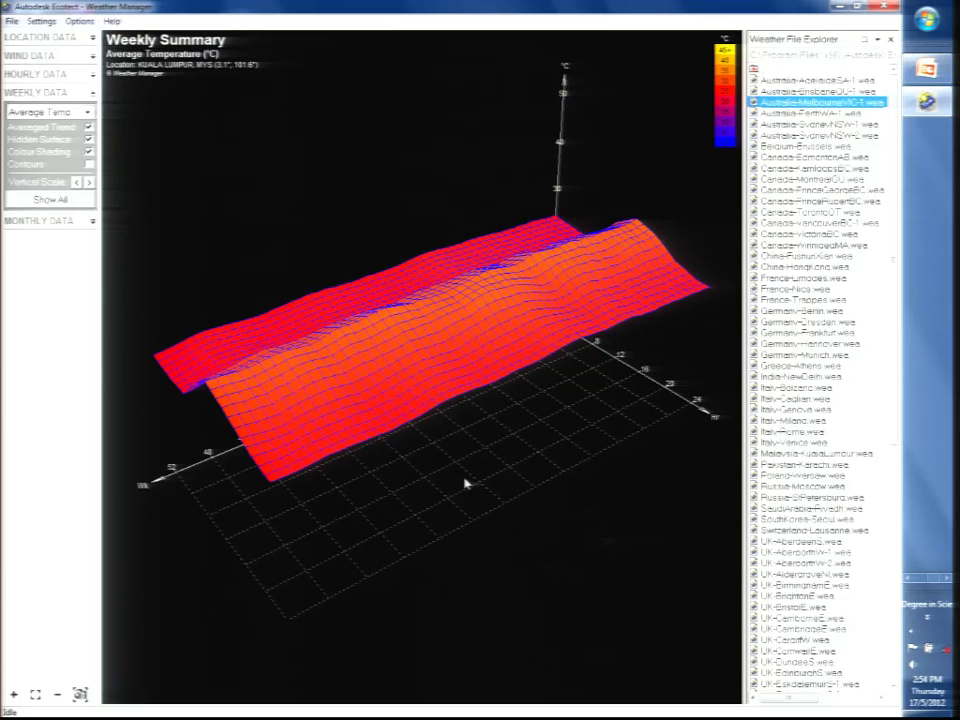
# - Show the imported Kuala Lumpur location data and save it as a WEA weather data file named kl in the kl folder
pyautogui.click(45, 38)
pyautogui.click(12, 21)
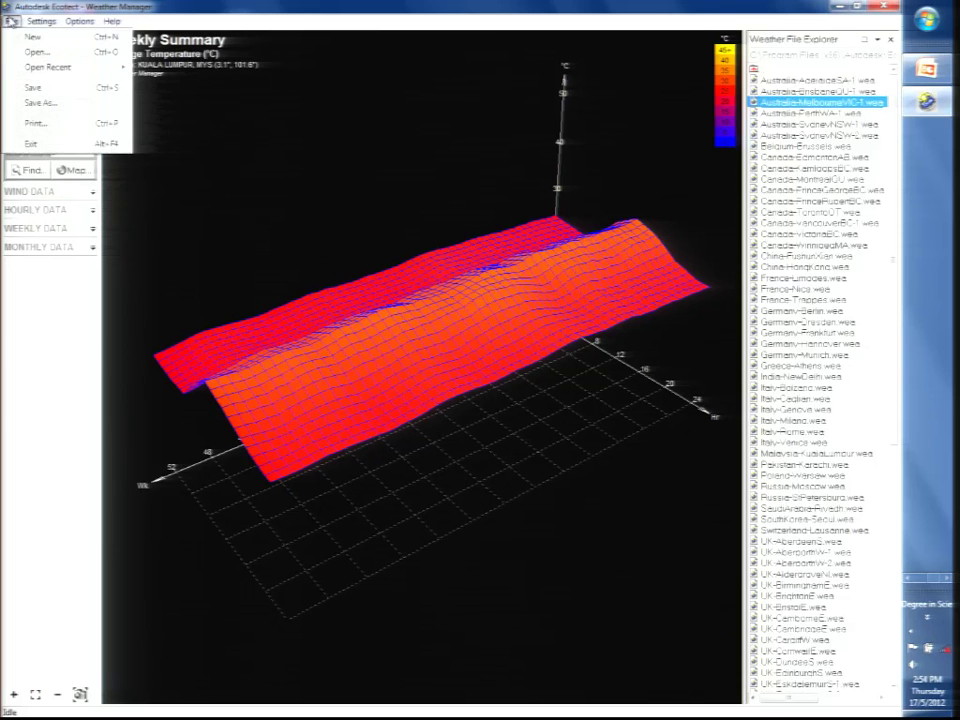
pyautogui.click(33, 87)
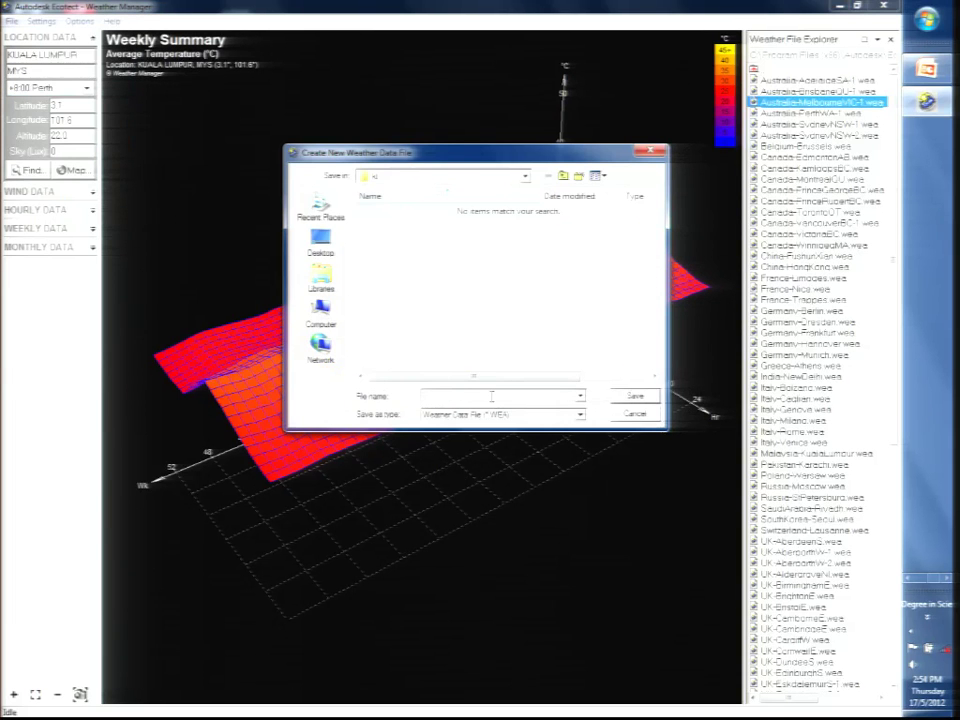
pyautogui.write('kl')
pyautogui.press('Return')
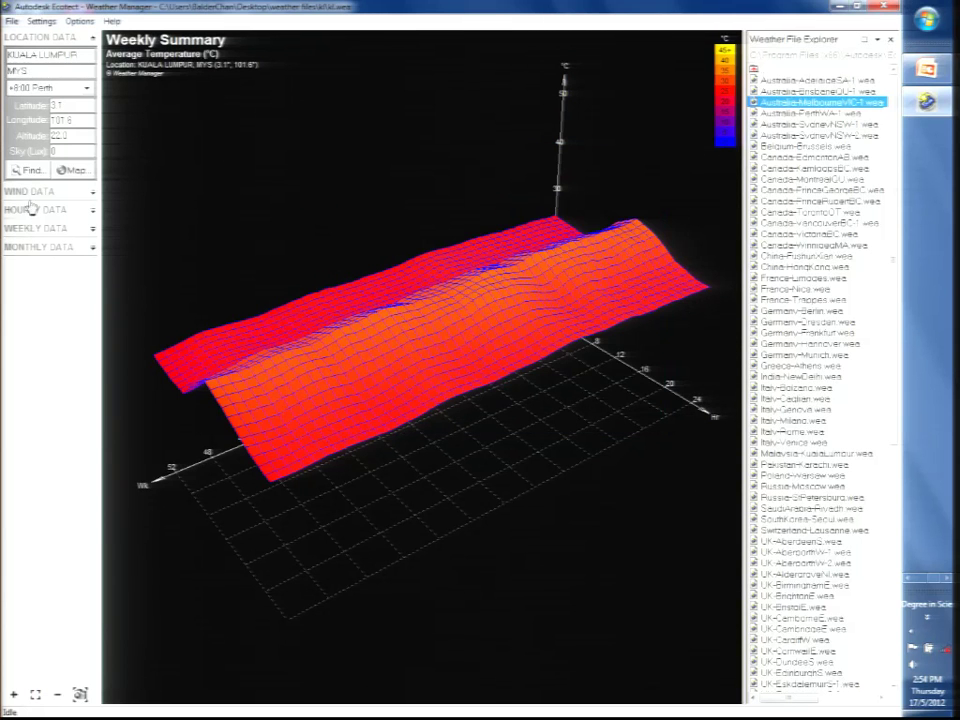
# - Examine Kuala Lumpur's hourly climate data, moving the daily conditions to 10th June
pyautogui.click(35, 210)
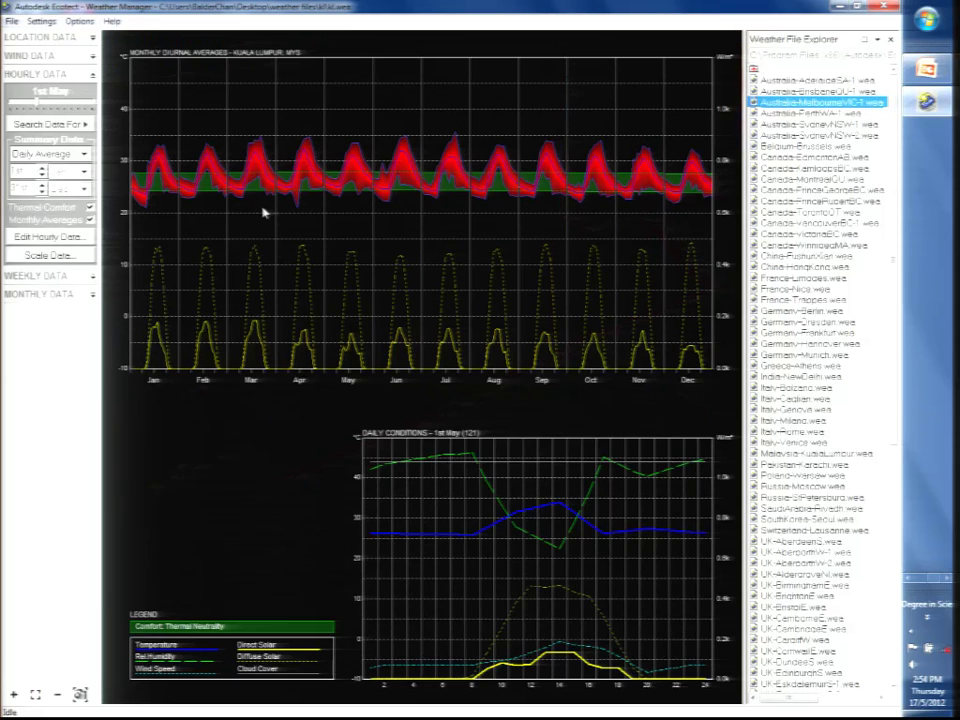
pyautogui.moveTo(156, 171); pyautogui.dragTo(392, 223)
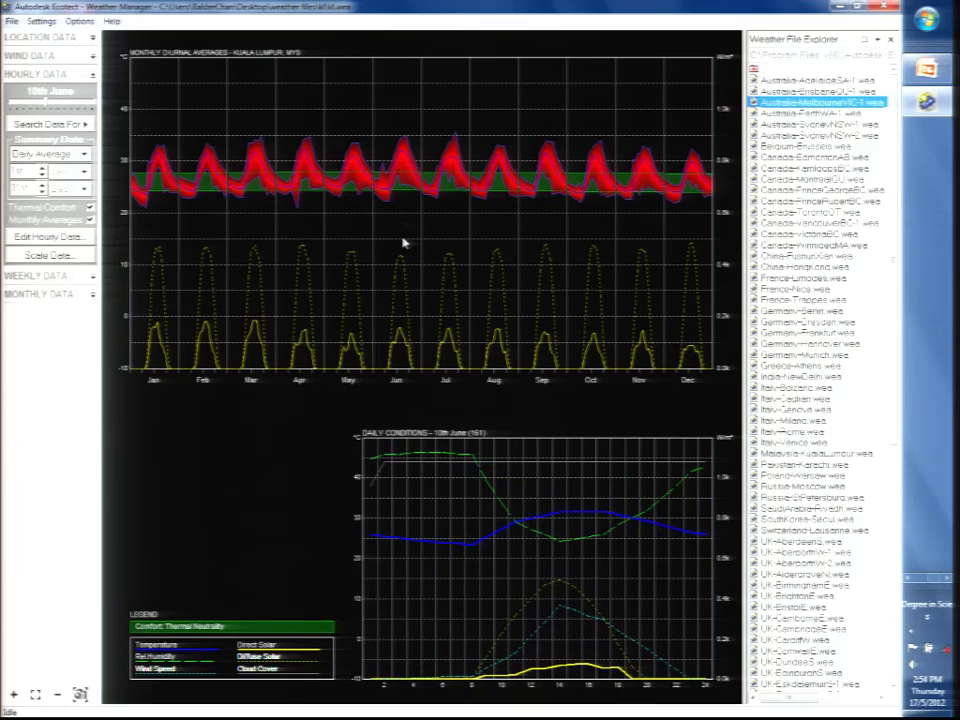
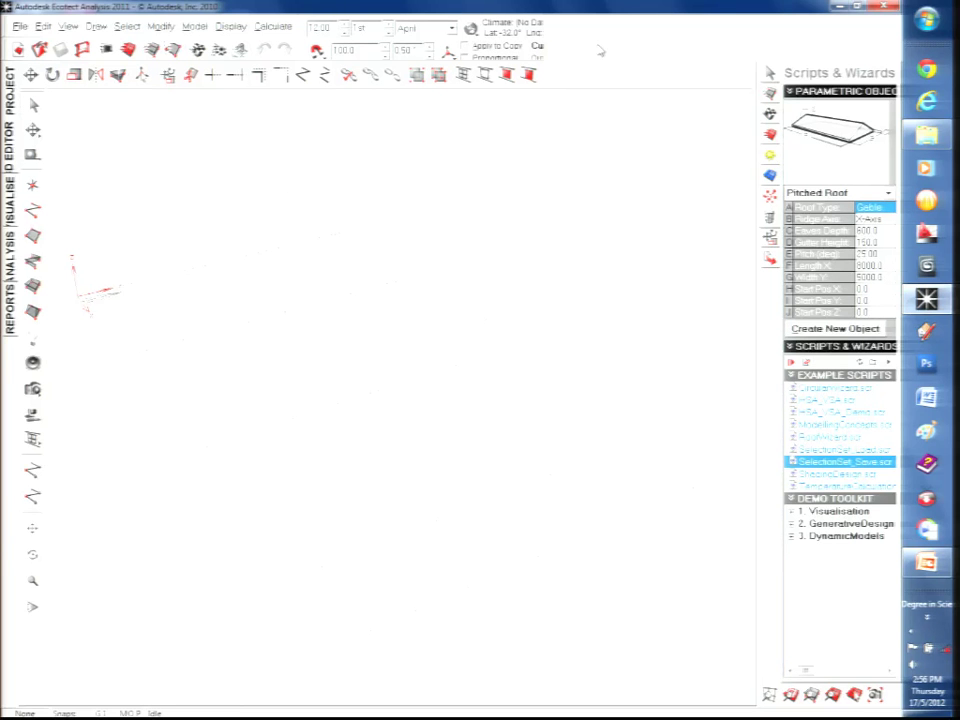
pyautogui.click(20, 26)
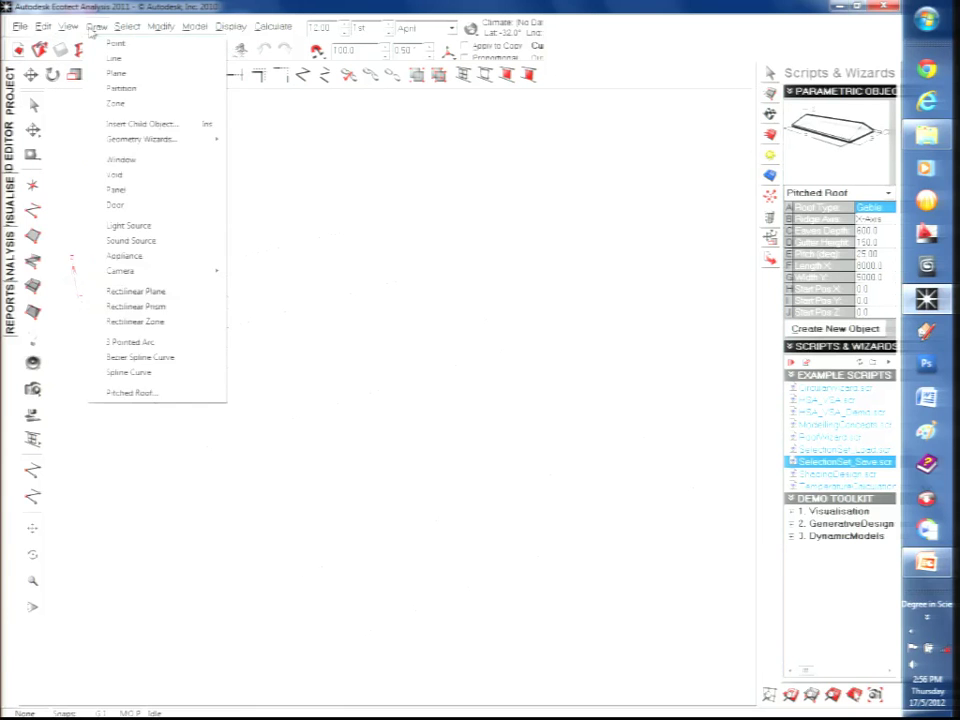
pyautogui.moveTo(161, 26)
pyautogui.moveTo(272, 33)
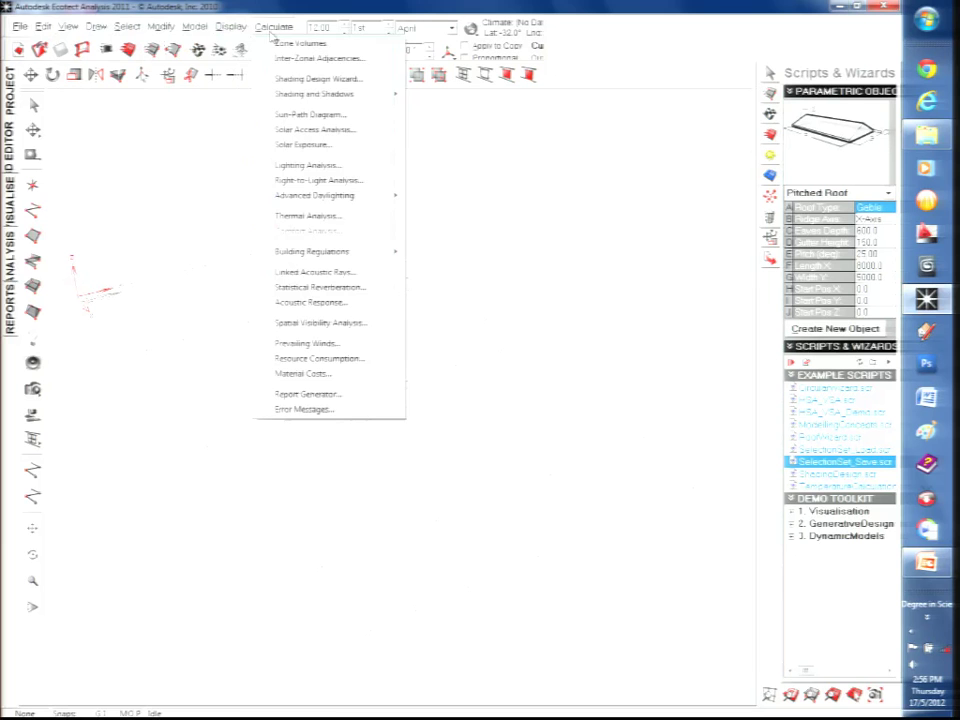
pyautogui.click(300, 33)
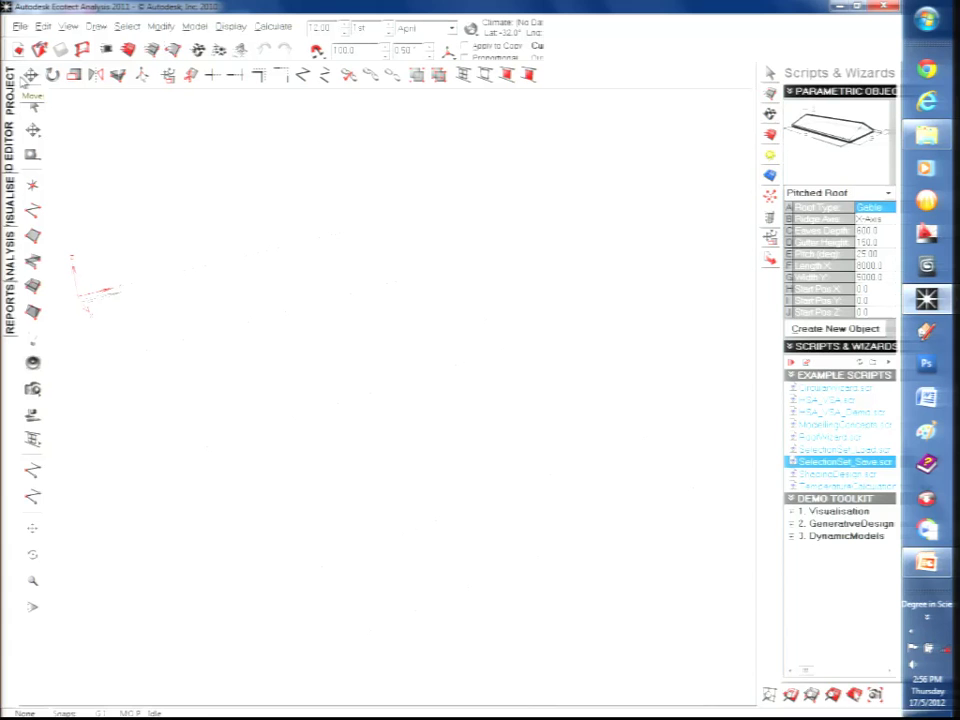
# - Review the project page's site settings and local terrain options, keeping Urban, and return to the 3D editor
pyautogui.click(10, 90)
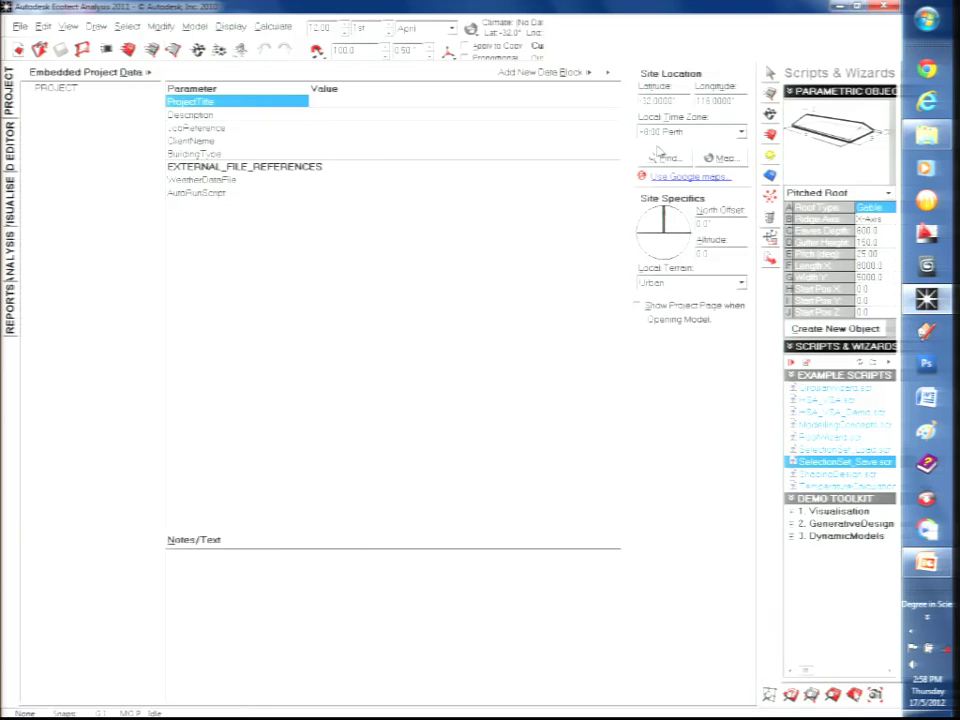
pyautogui.click(731, 286)
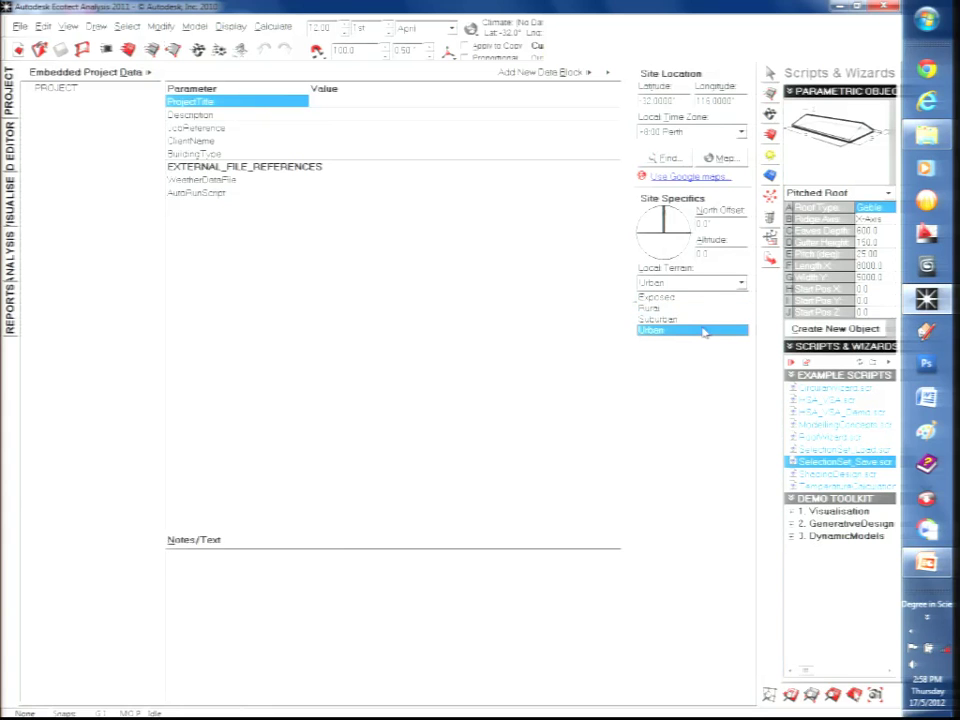
pyautogui.click(698, 372)
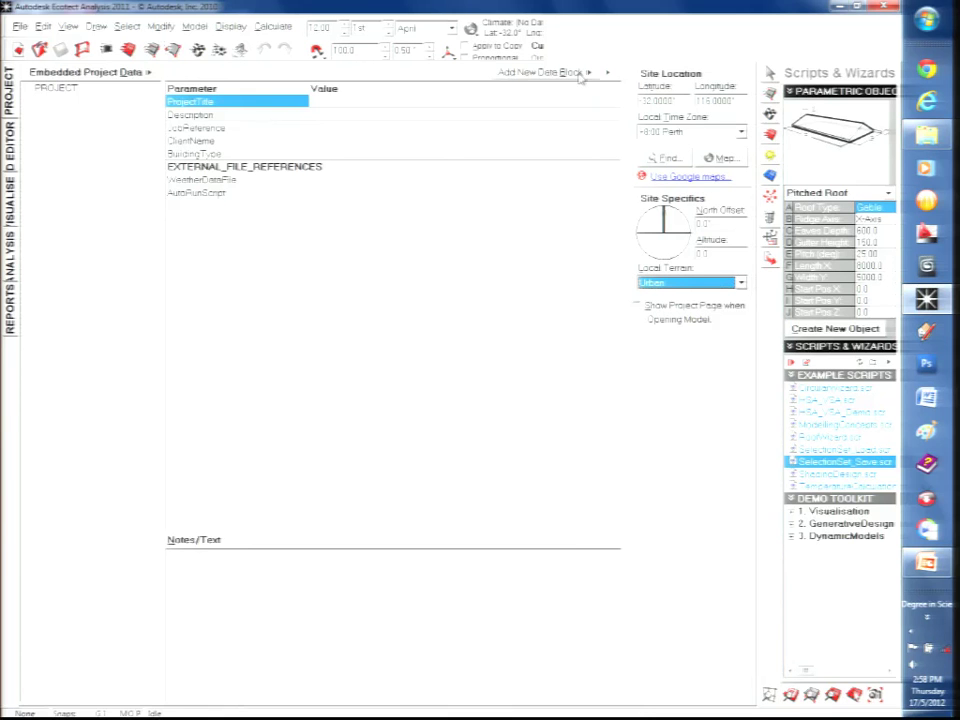
pyautogui.click(12, 148)
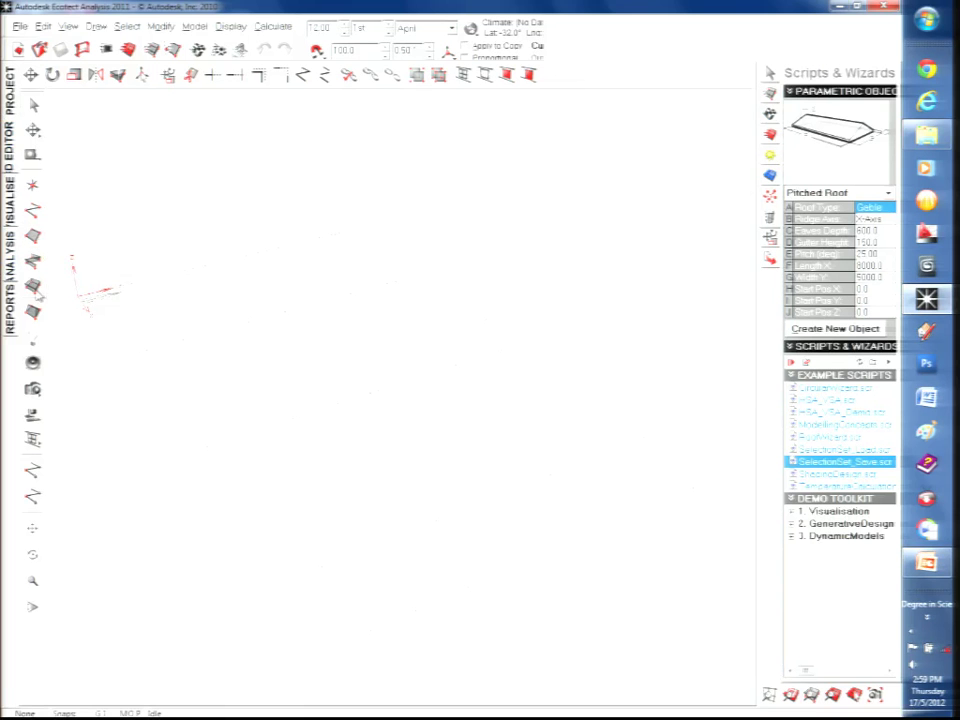
pyautogui.click(33, 234)
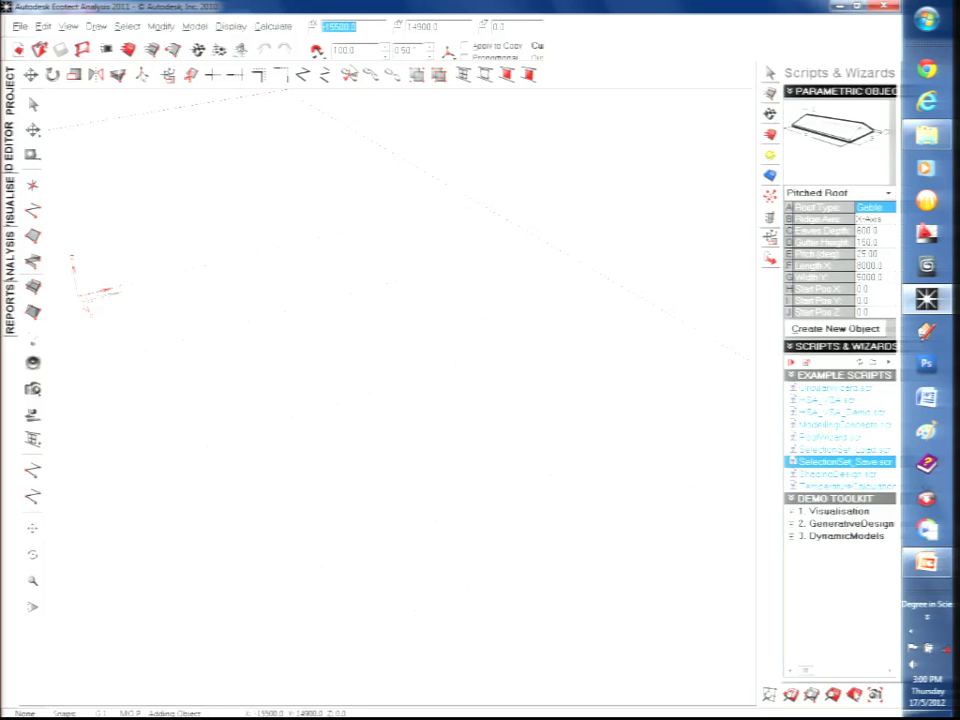
pyautogui.press('Escape')
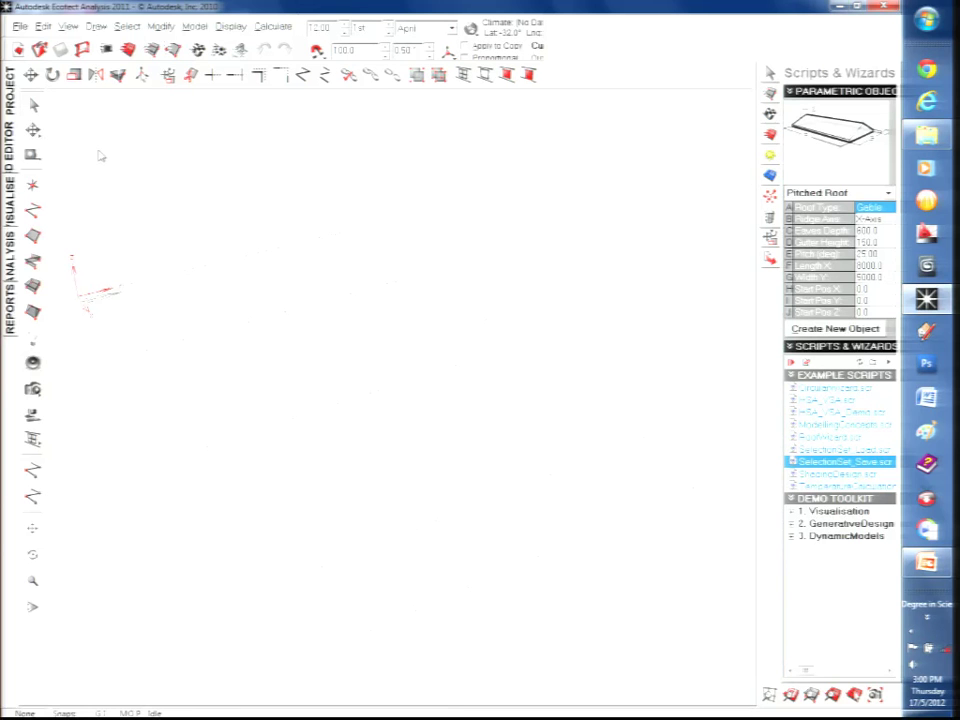
# - Open the user preferences and review the localisation settings, keeping Millimetres as the model dimensions
pyautogui.click(21, 27)
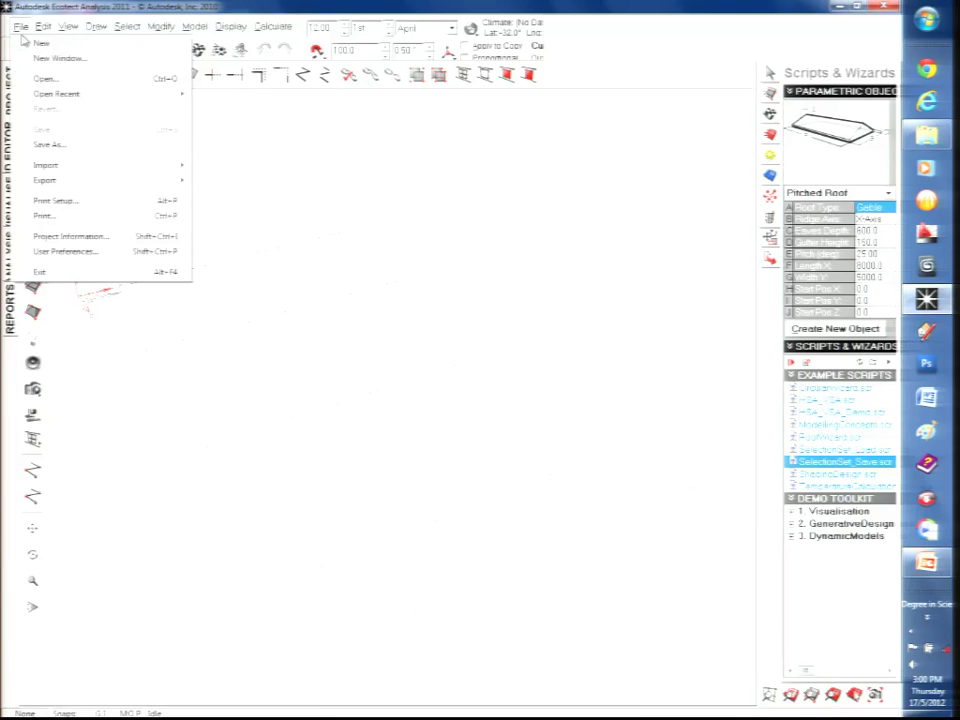
pyautogui.click(89, 254)
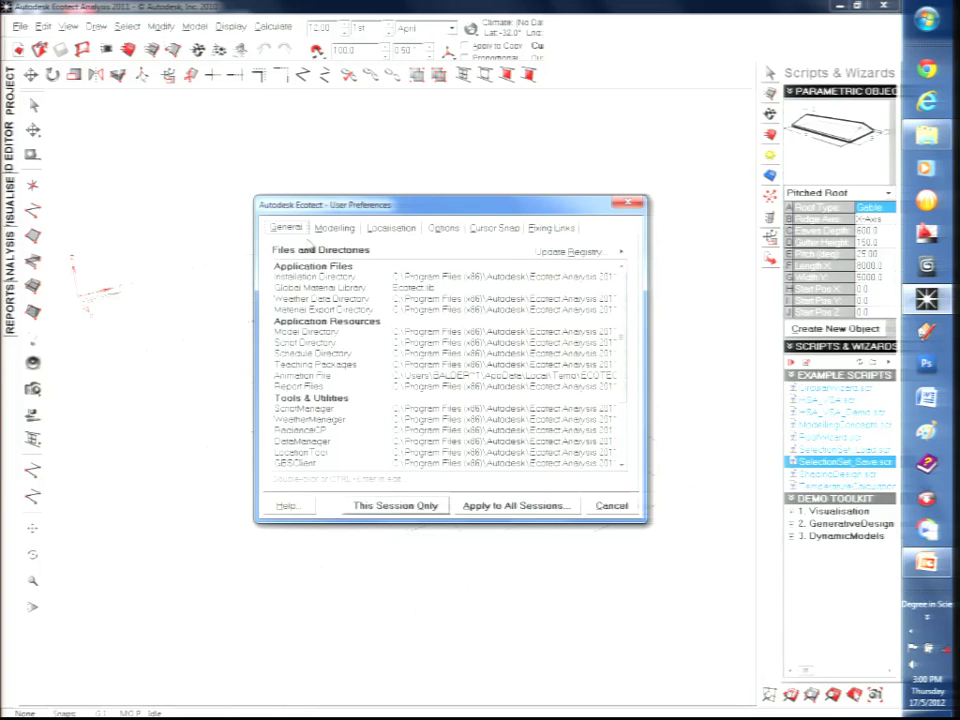
pyautogui.click(389, 227)
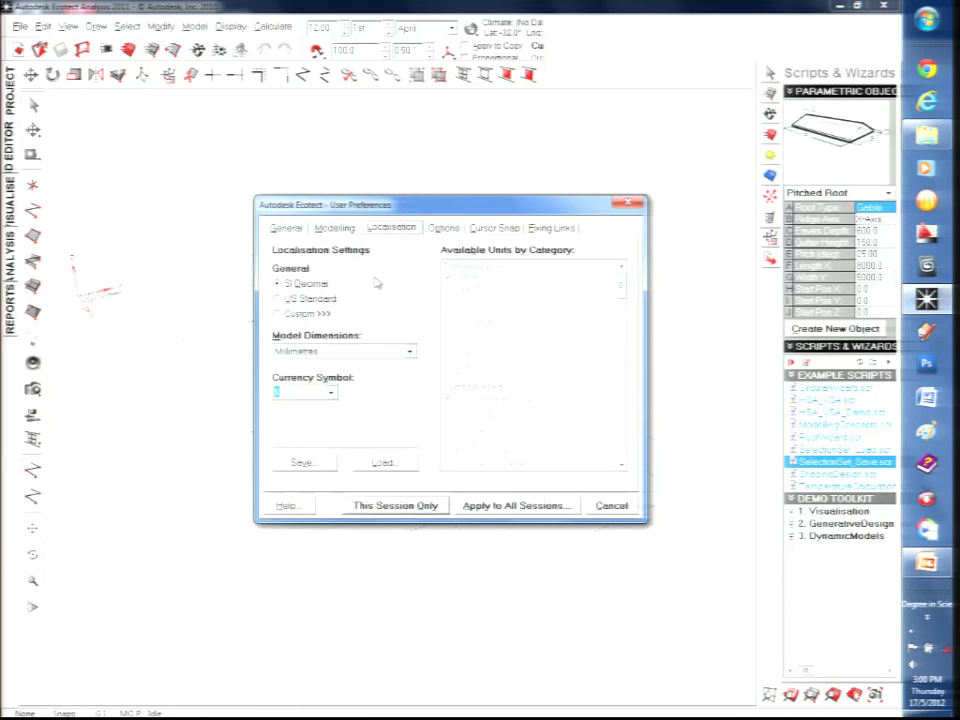
pyautogui.click(401, 355)
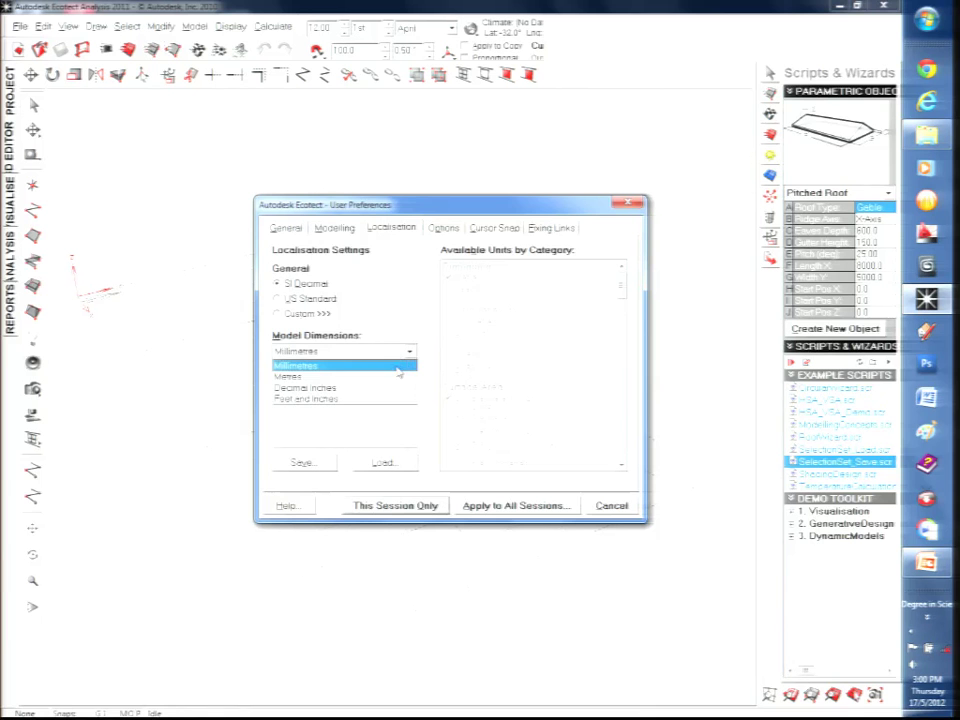
pyautogui.click(393, 334)
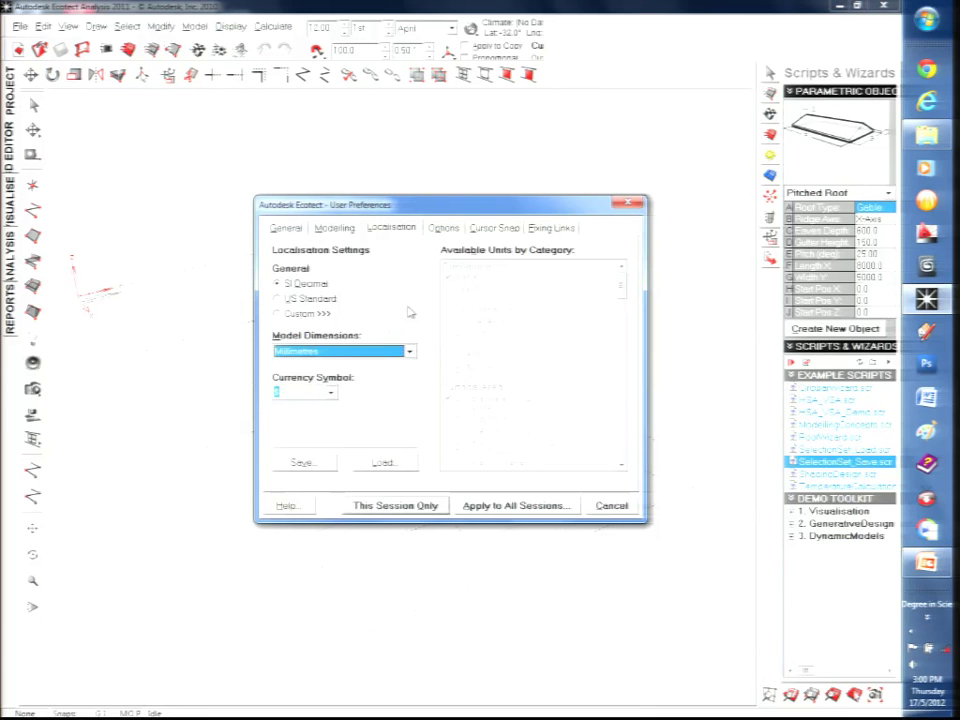
# - Review the cursor snap settings in the user preferences and close them without applying changes
pyautogui.click(443, 228)
pyautogui.click(484, 229)
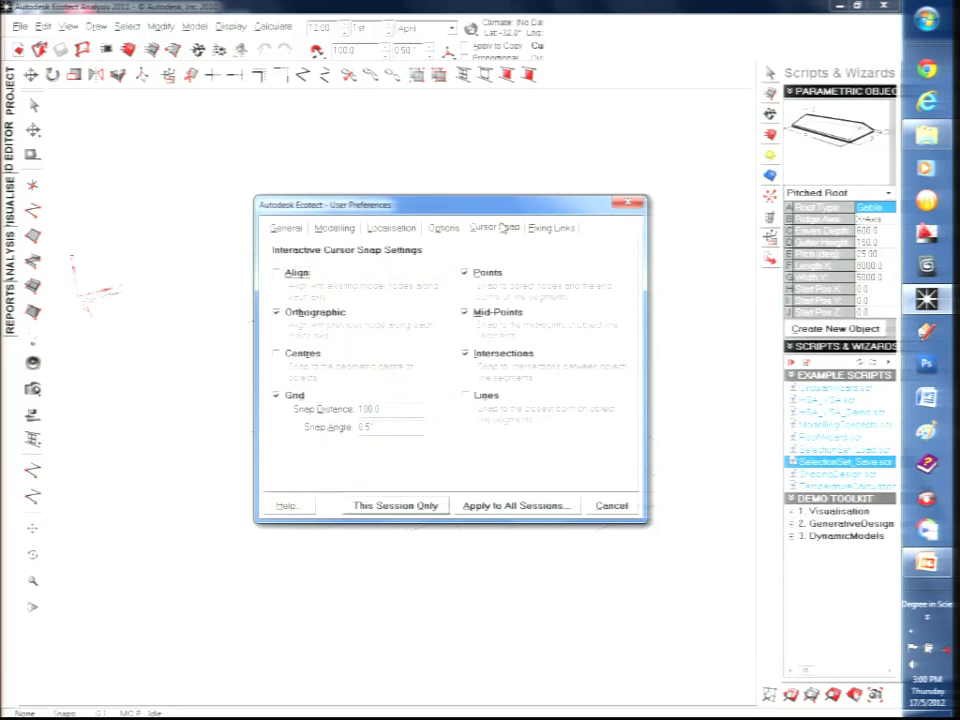
pyautogui.click(532, 229)
pyautogui.click(495, 228)
pyautogui.click(603, 506)
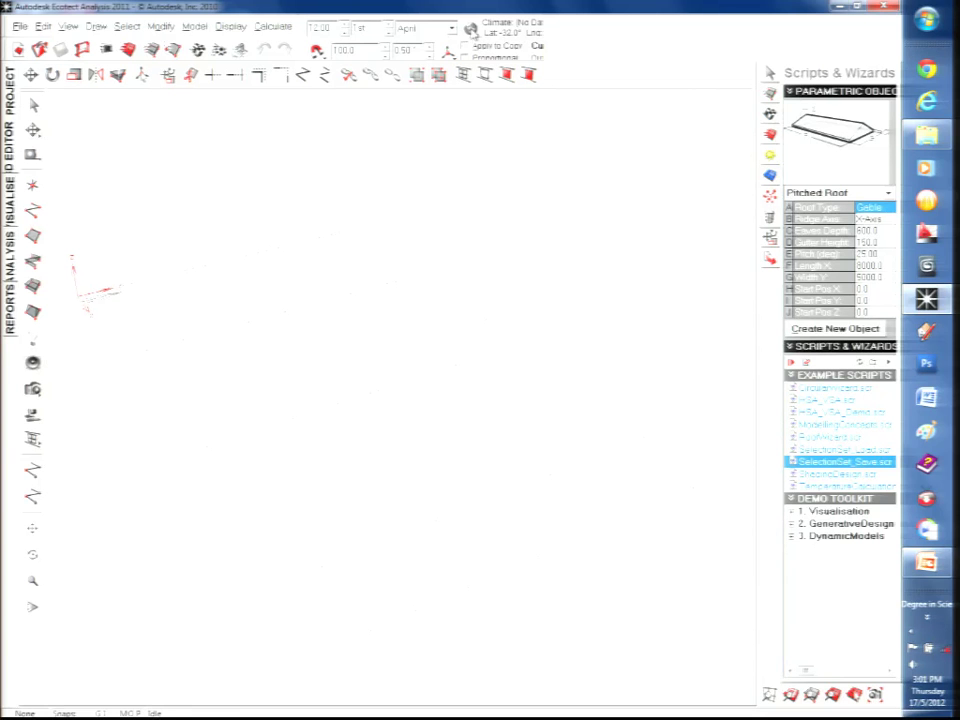
# - Load the kl weather file from the kl folder in weather files on the Desktop and update the global position to match it
pyautogui.click(472, 33)
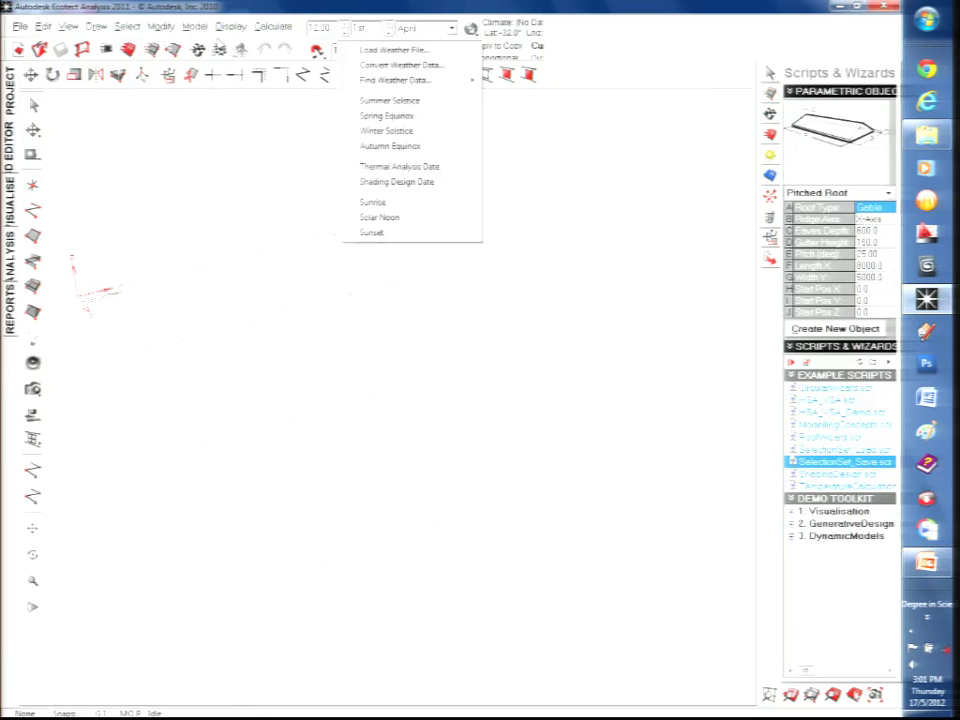
pyautogui.click(197, 28)
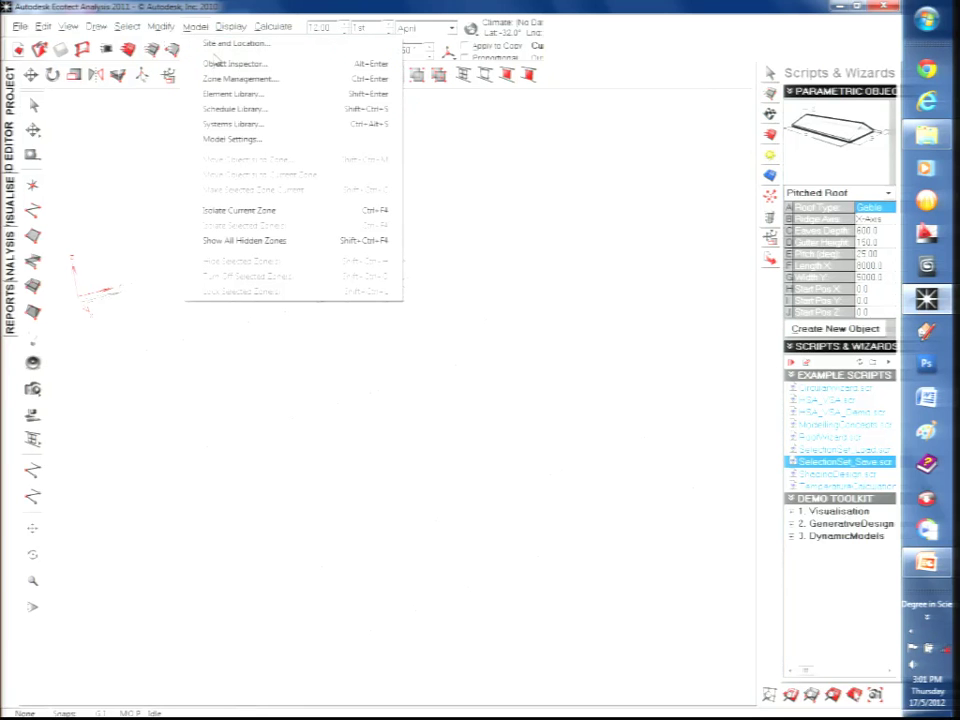
pyautogui.click(471, 30)
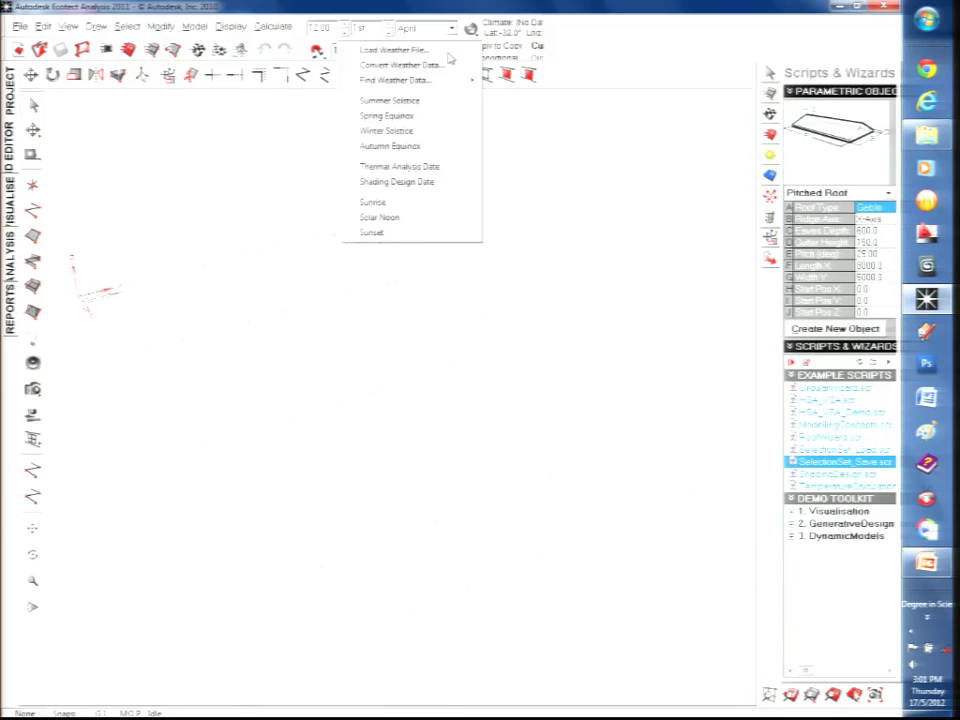
pyautogui.click(448, 51)
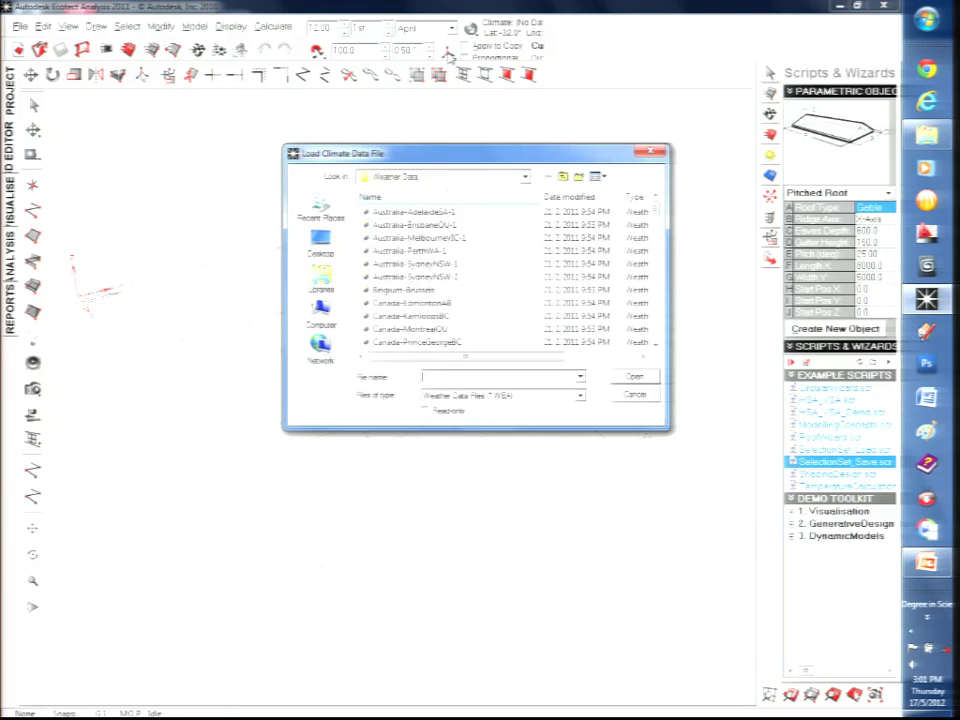
pyautogui.click(657, 236)
pyautogui.moveTo(657, 237); pyautogui.dragTo(658, 208)
pyautogui.click(340, 248)
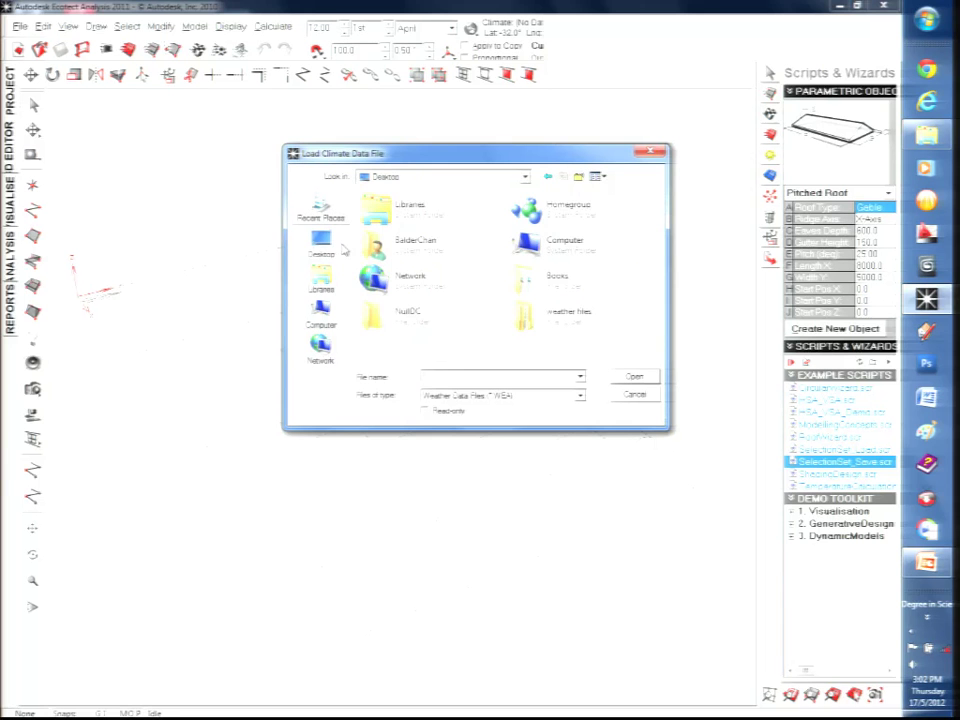
pyautogui.doubleClick(589, 330)
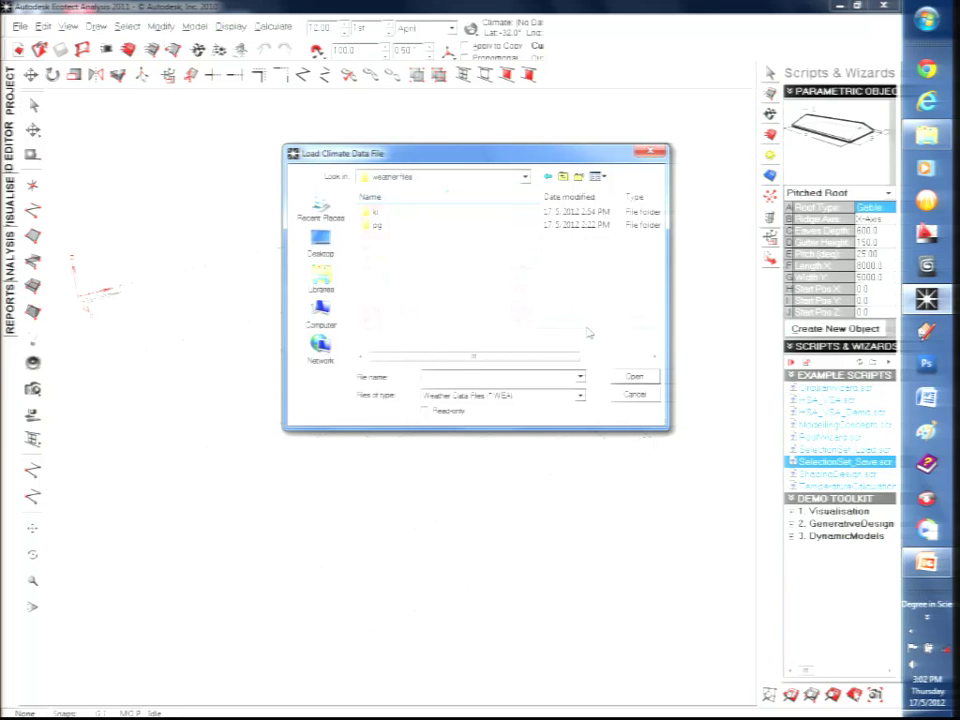
pyautogui.doubleClick(375, 212)
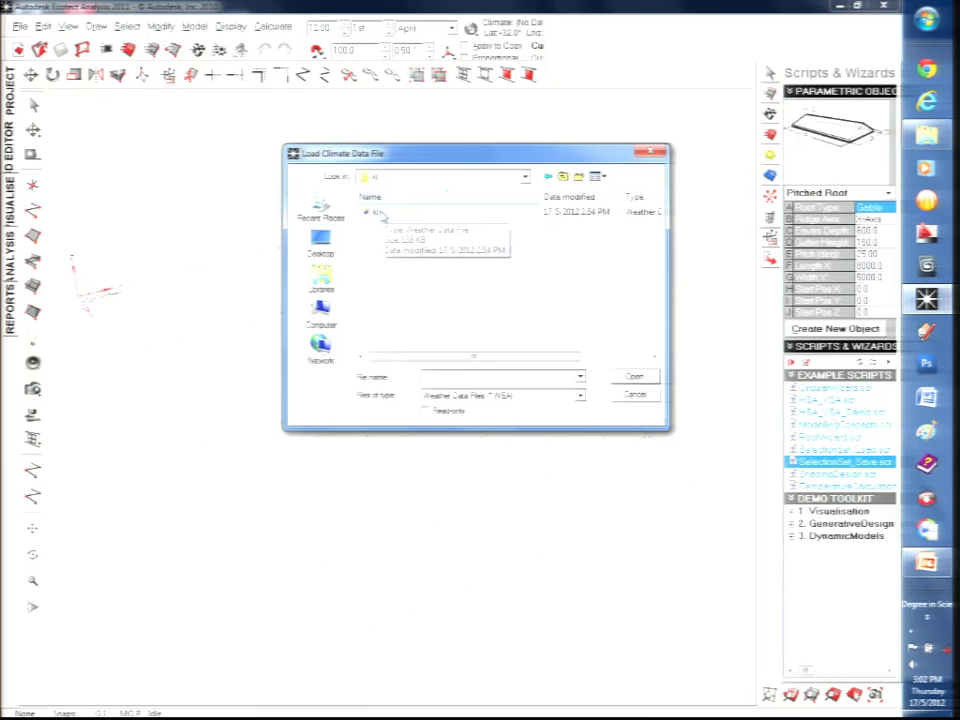
pyautogui.click(378, 213)
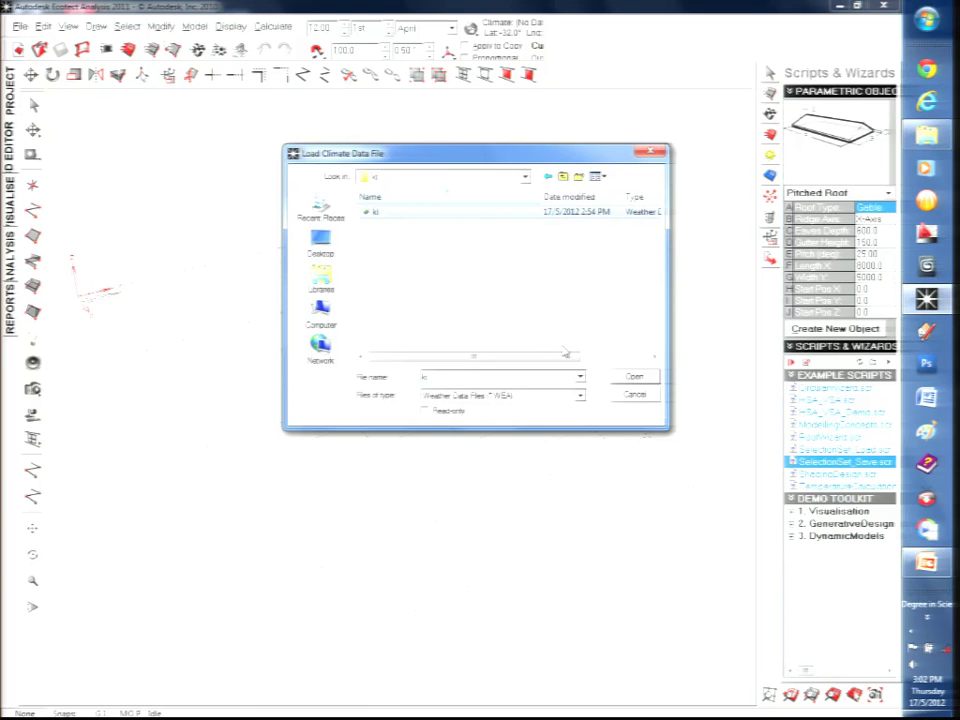
pyautogui.click(633, 377)
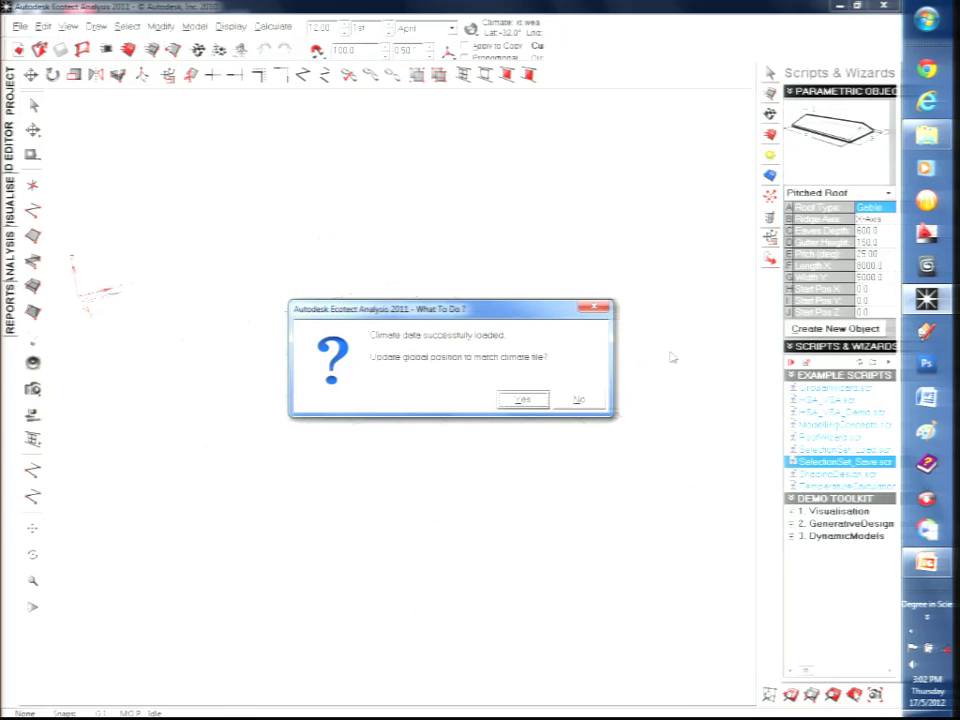
pyautogui.click(521, 400)
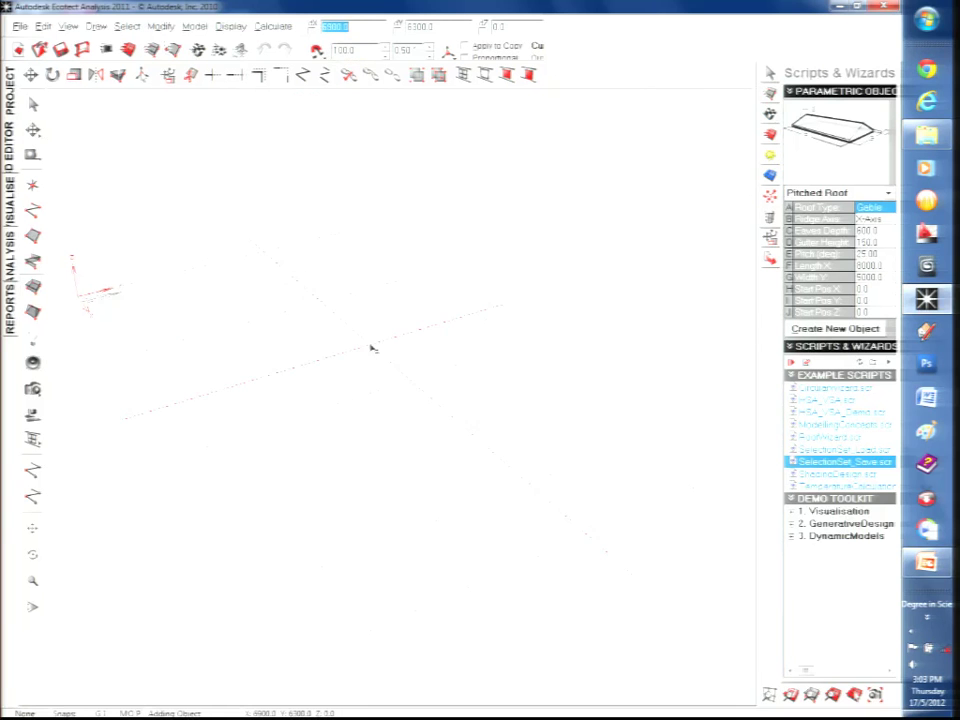
# - Draw a four-cornered zone about 4900 by 5000 mm on the grid and accept Zone 1 as its name
pyautogui.click(254, 325)
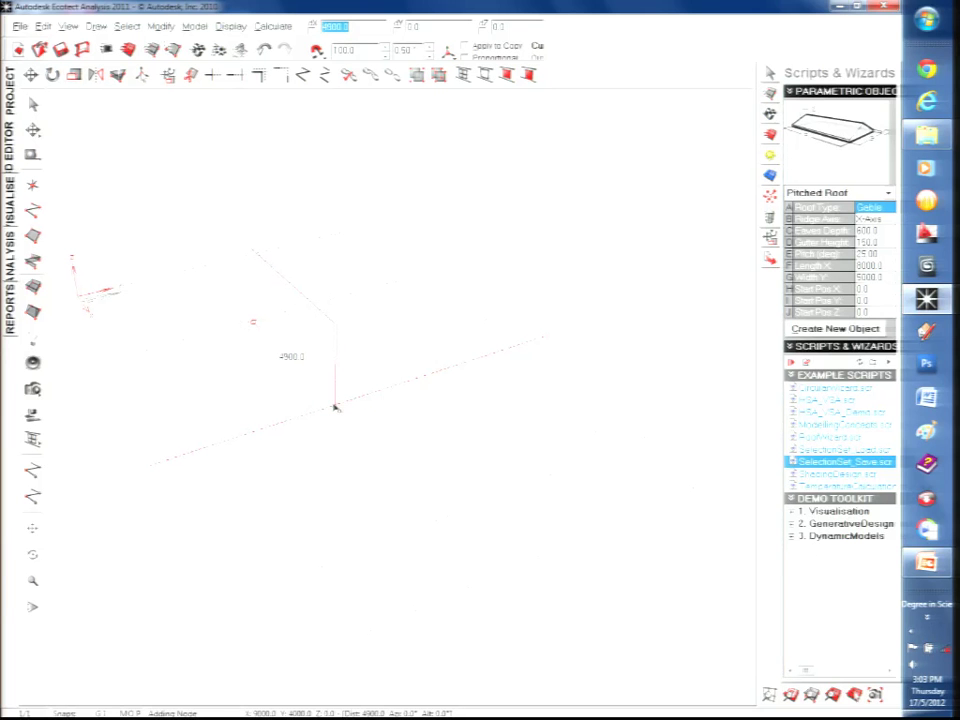
pyautogui.click(335, 408)
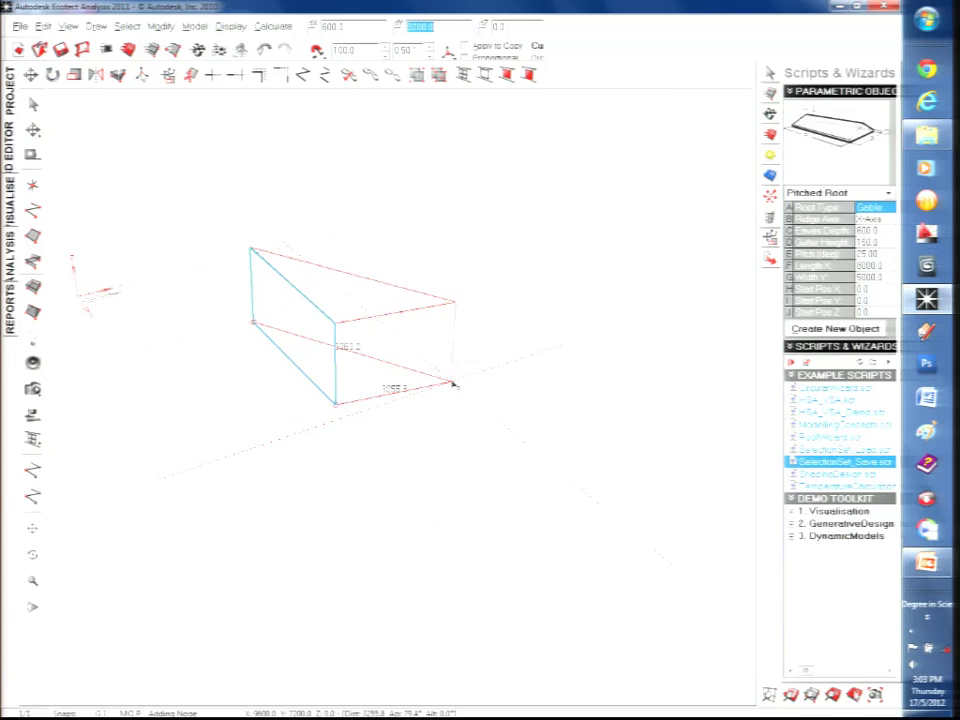
pyautogui.click(491, 353)
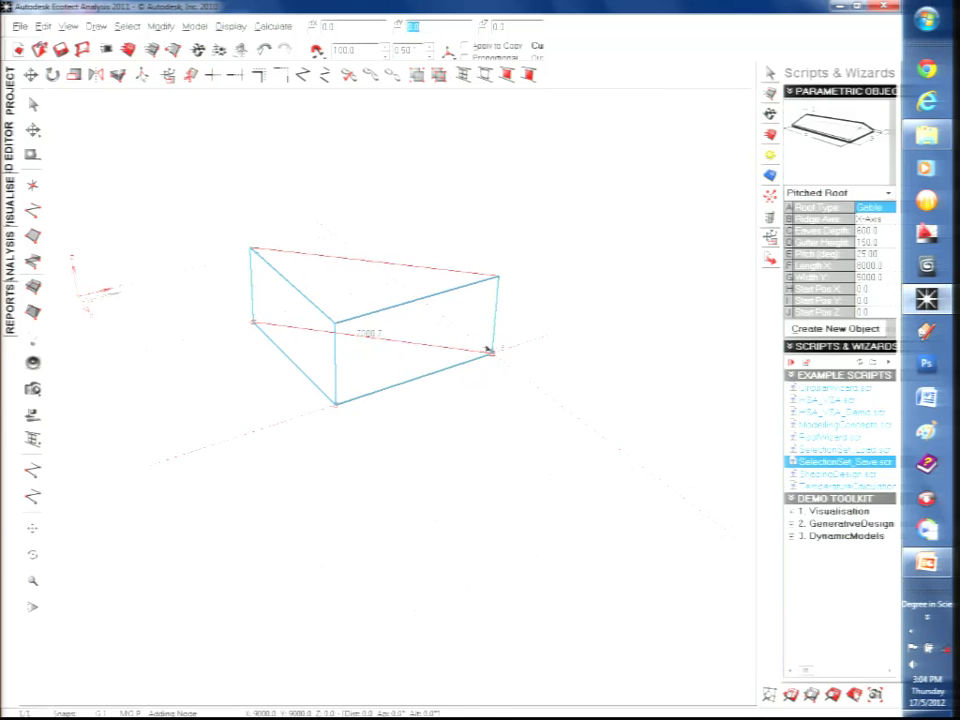
pyautogui.click(397, 284)
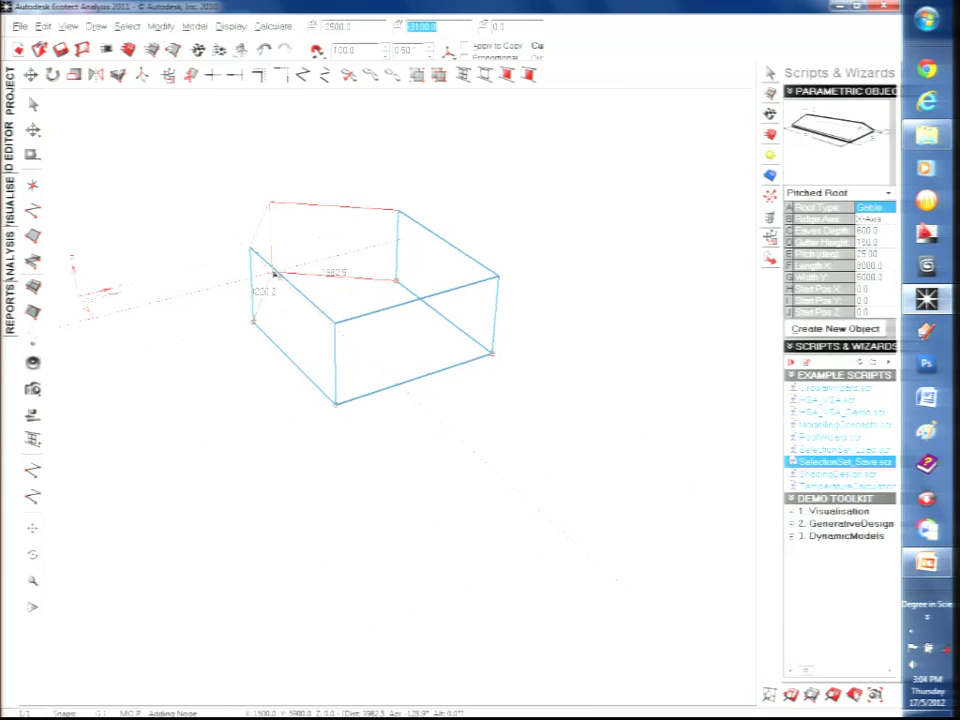
pyautogui.rightClick(280, 252)
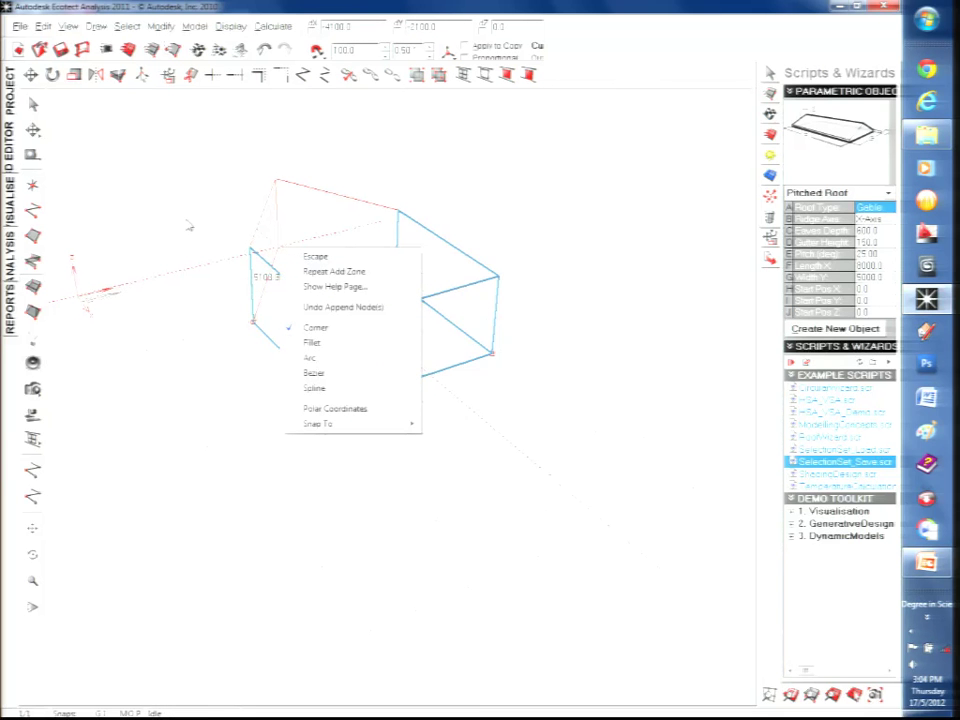
pyautogui.press('Escape')
pyautogui.press('Return')
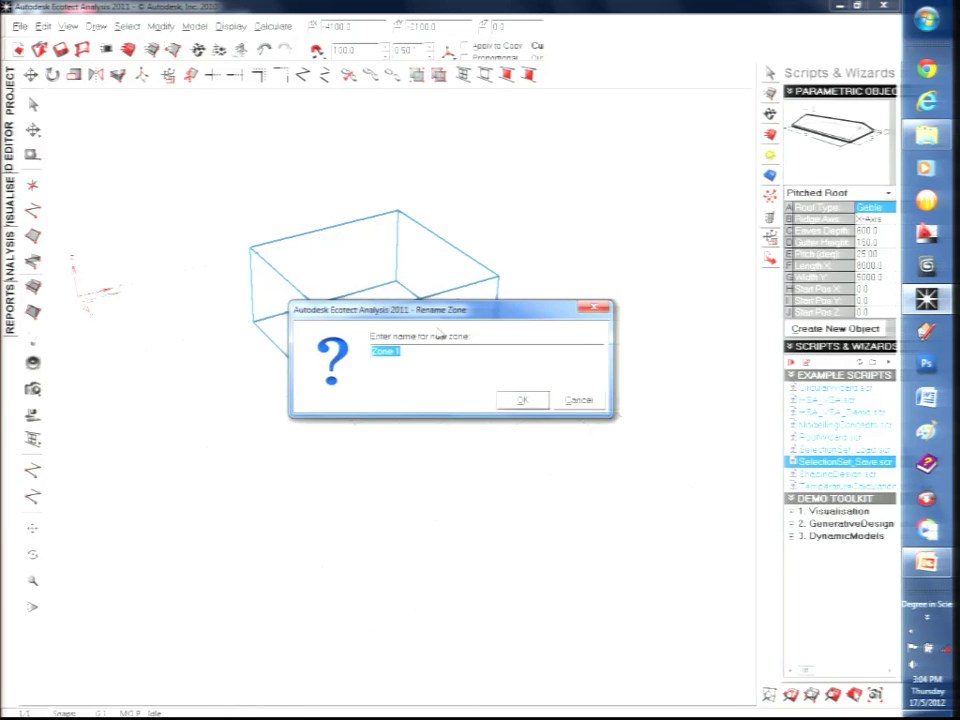
pyautogui.click(519, 400)
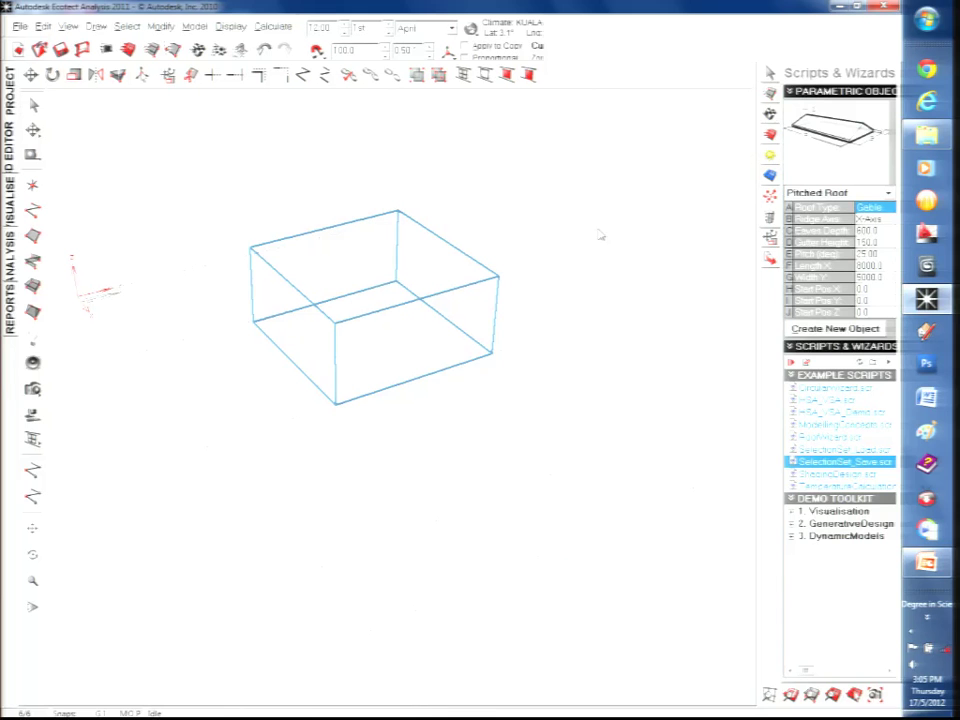
# - Set the Z-axis extrusion vector of the selected Zone 1 objects to 6200 mm and deselect them
pyautogui.click(770, 74)
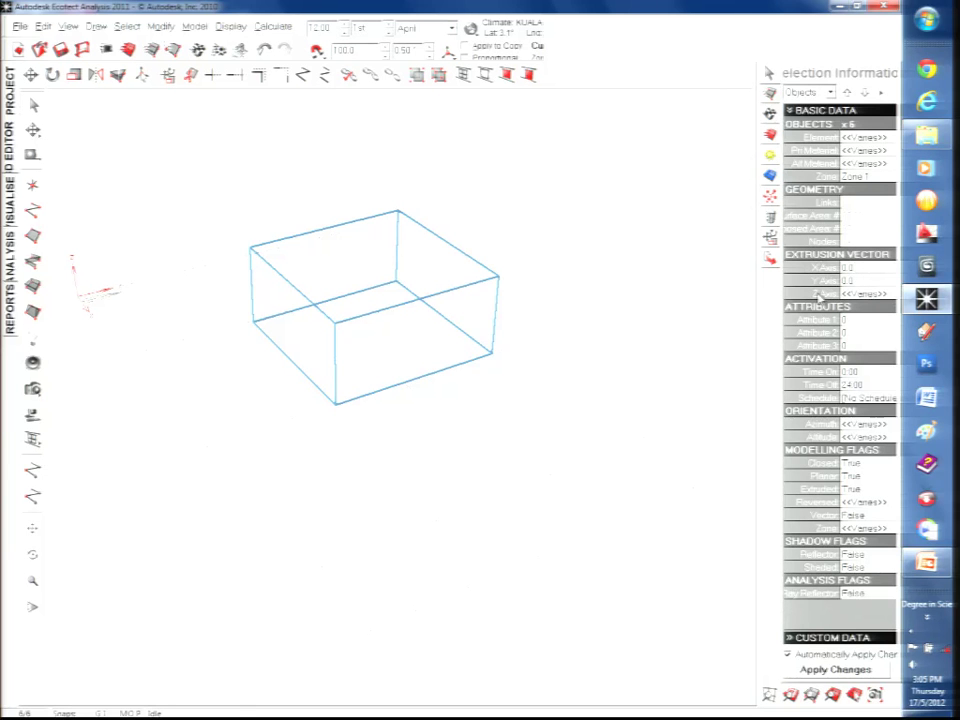
pyautogui.click(868, 294)
pyautogui.write('4500')
pyautogui.press('Return')
pyautogui.write('4300')
pyautogui.press('Return')
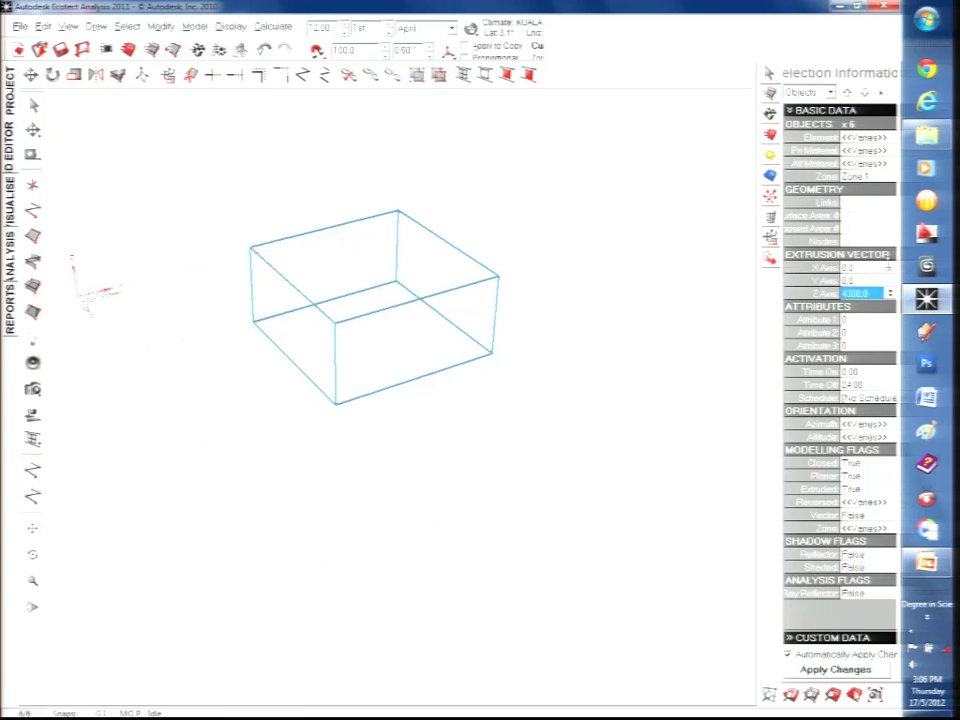
pyautogui.write('6200')
pyautogui.press('Return')
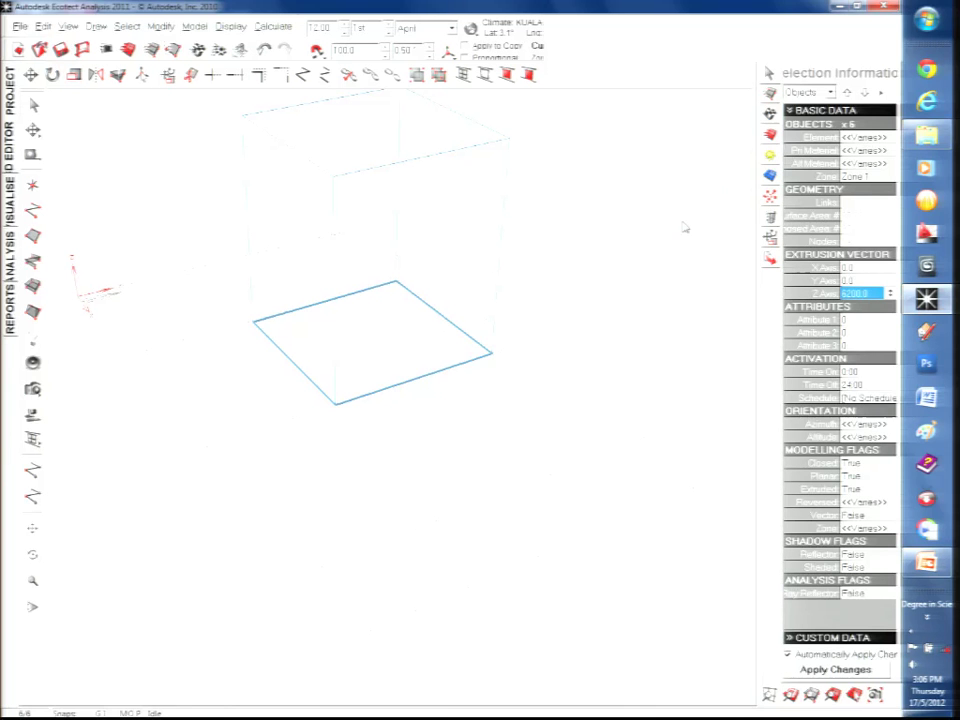
pyautogui.click(630, 231)
pyautogui.moveTo(615, 236); pyautogui.dragTo(615, 281, button='middle')
pyautogui.moveTo(615, 281); pyautogui.dragTo(626, 281, button='right')
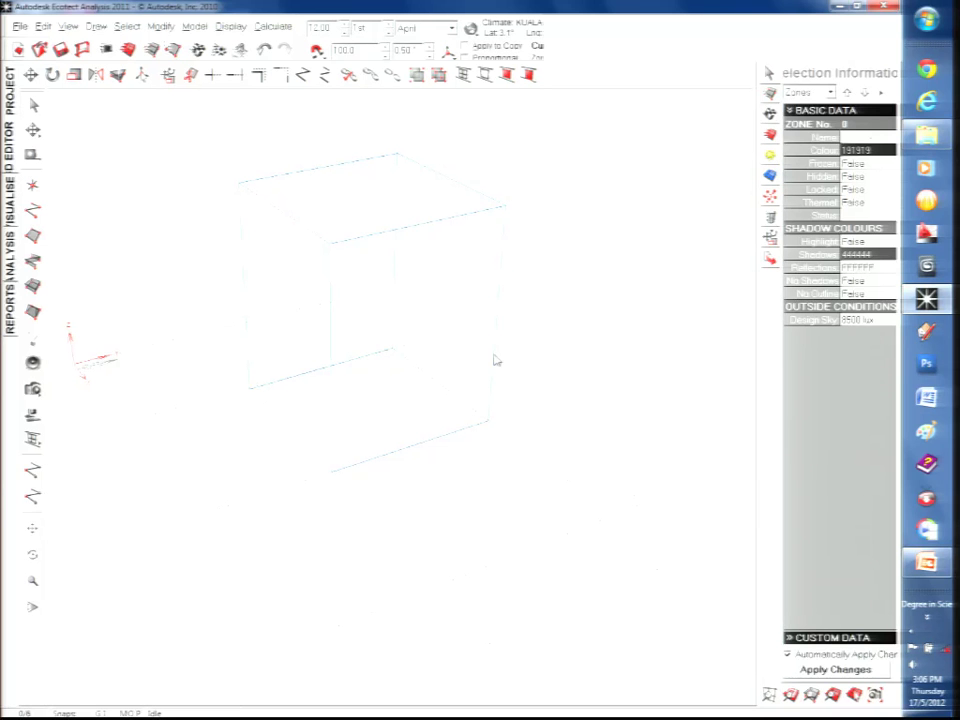
pyautogui.moveTo(477, 285); pyautogui.dragTo(533, 353, button='right')
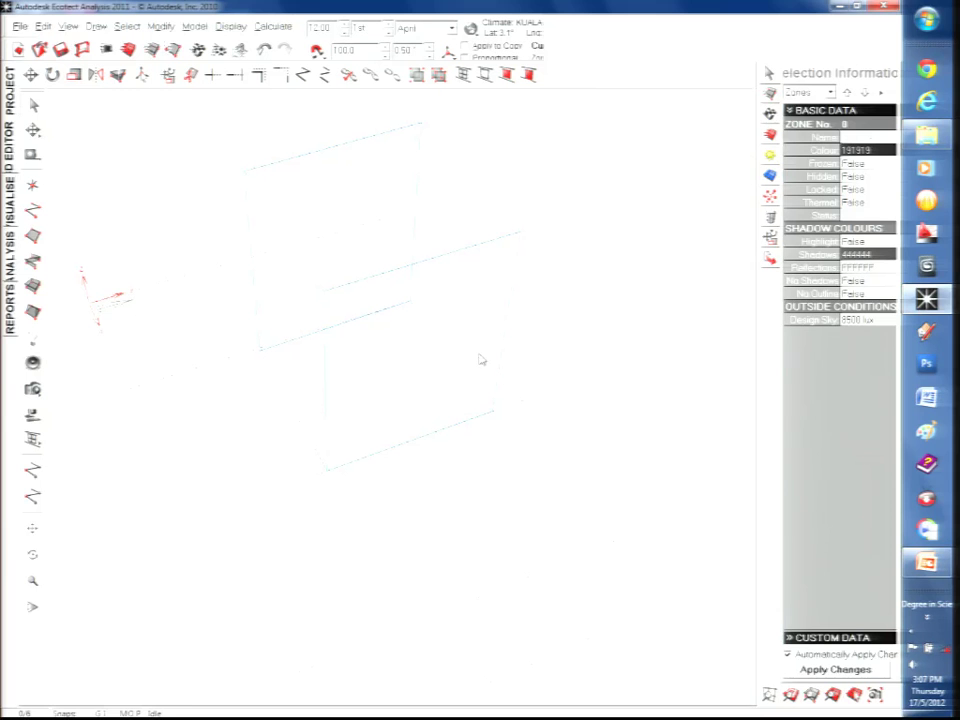
# - Examine the extruded Zone 1 in plan, side and perspective views
pyautogui.click(68, 27)
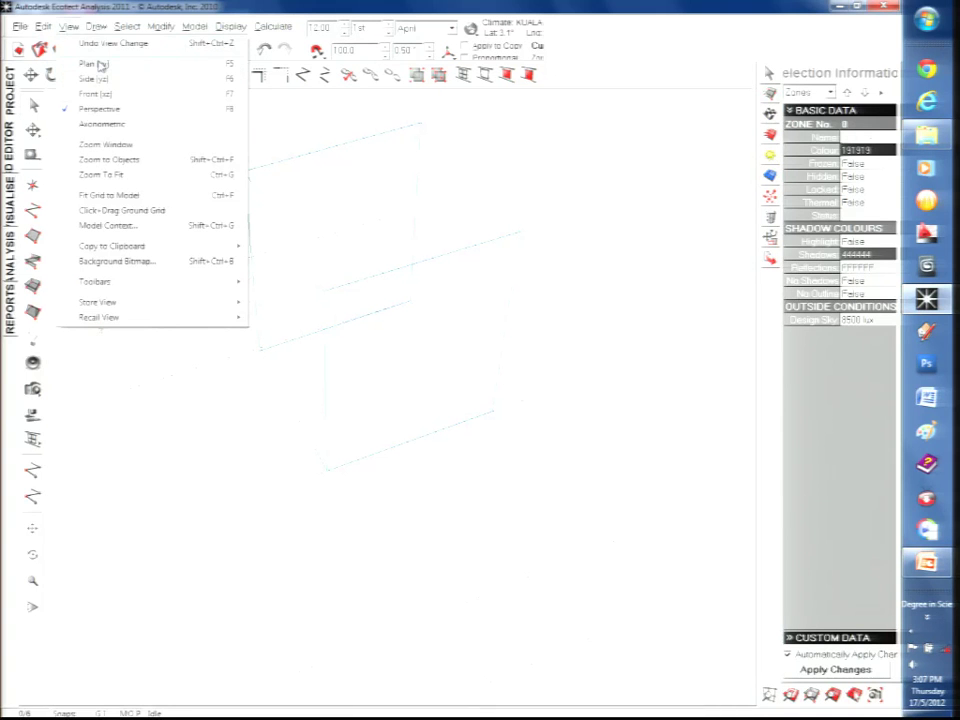
pyautogui.click(102, 66)
pyautogui.click(66, 27)
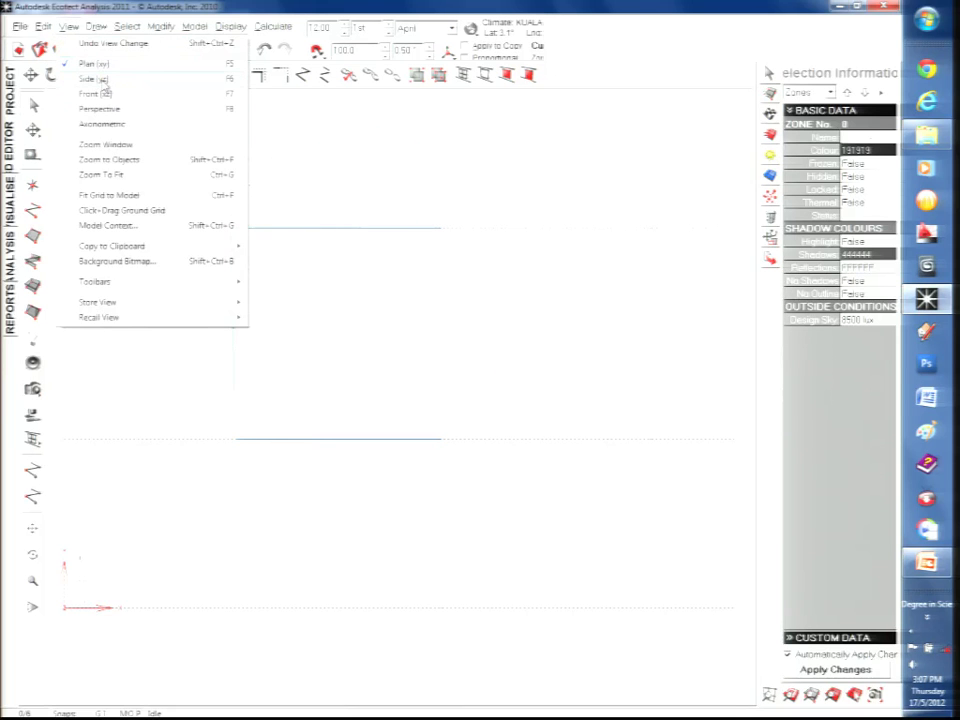
pyautogui.click(104, 92)
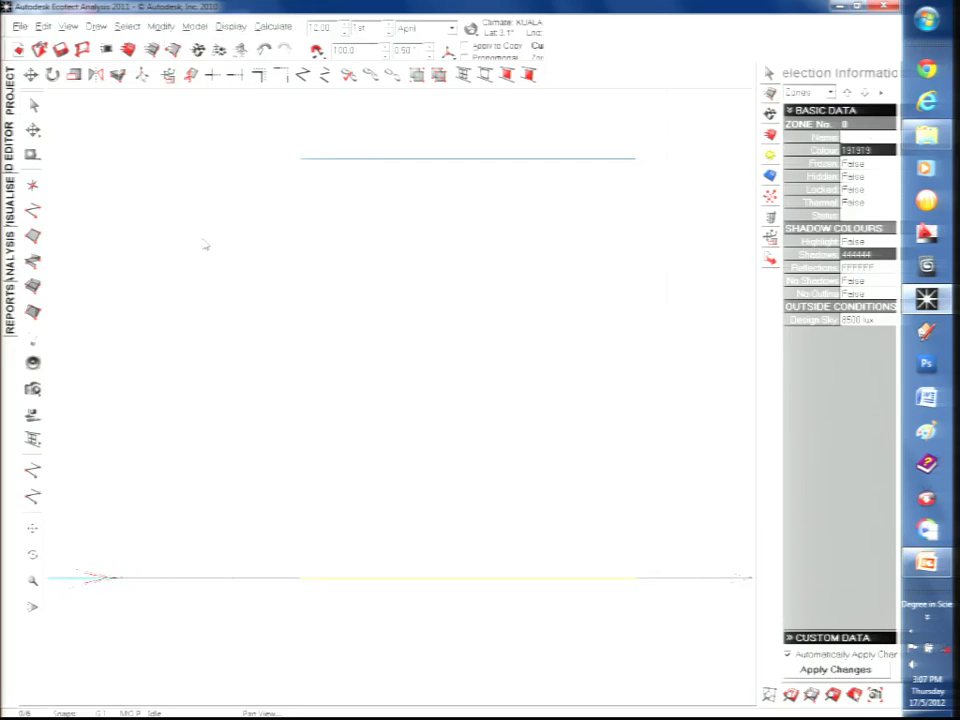
pyautogui.click(68, 27)
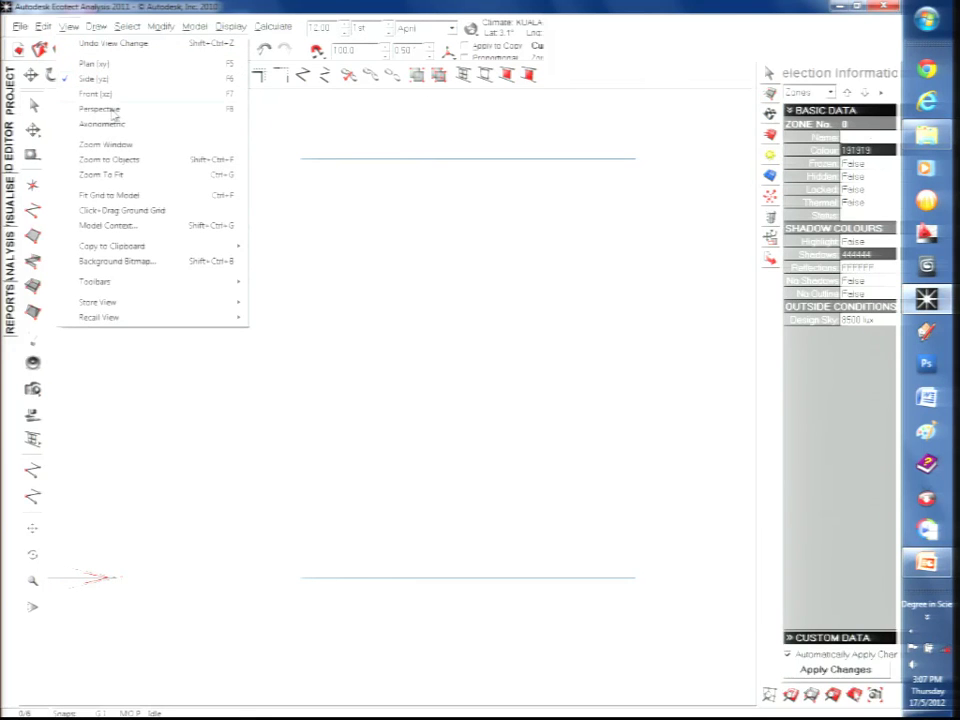
pyautogui.click(108, 108)
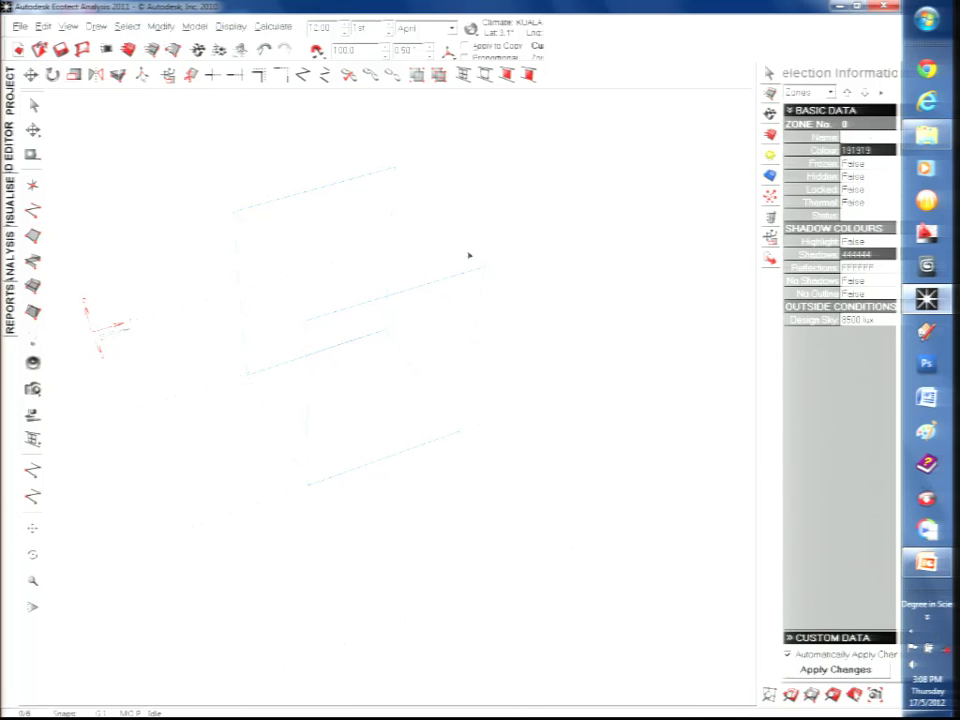
# - Pick surfaces of Zone 1 in the perspective view until only the wall with 90° azimuth is selected
pyautogui.click(475, 292)
pyautogui.click(420, 219)
pyautogui.click(425, 205)
pyautogui.click(270, 279)
pyautogui.click(290, 300)
pyautogui.click(411, 334)
pyautogui.click(436, 288)
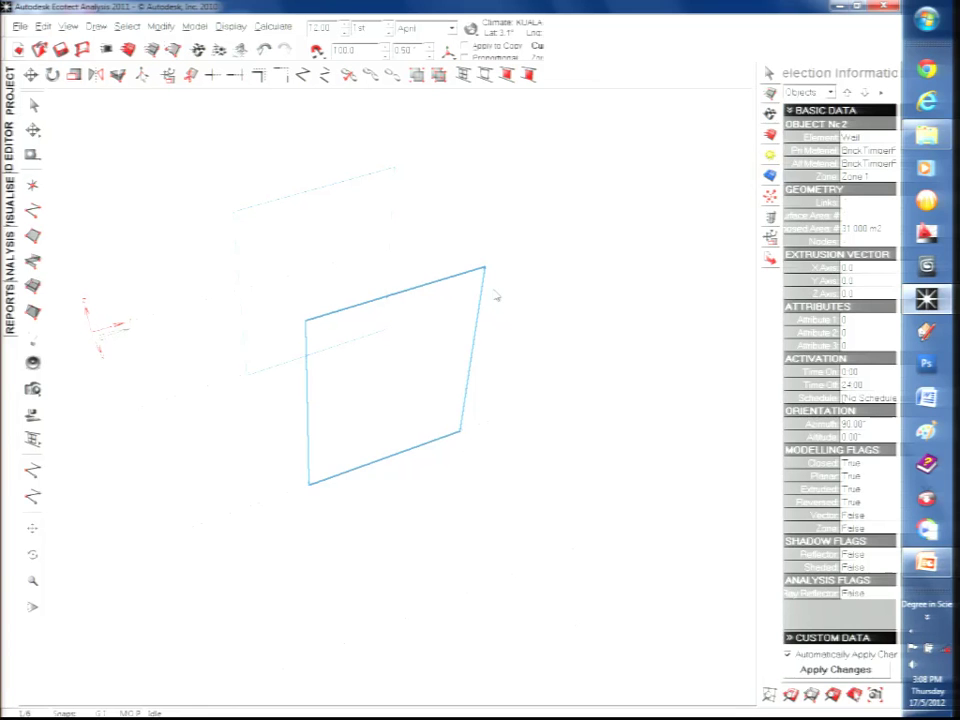
# - Insert a void about 1500 mm wide and 3000 mm high into the selected wall, placing its corners in the side view
pyautogui.rightClick(424, 349)
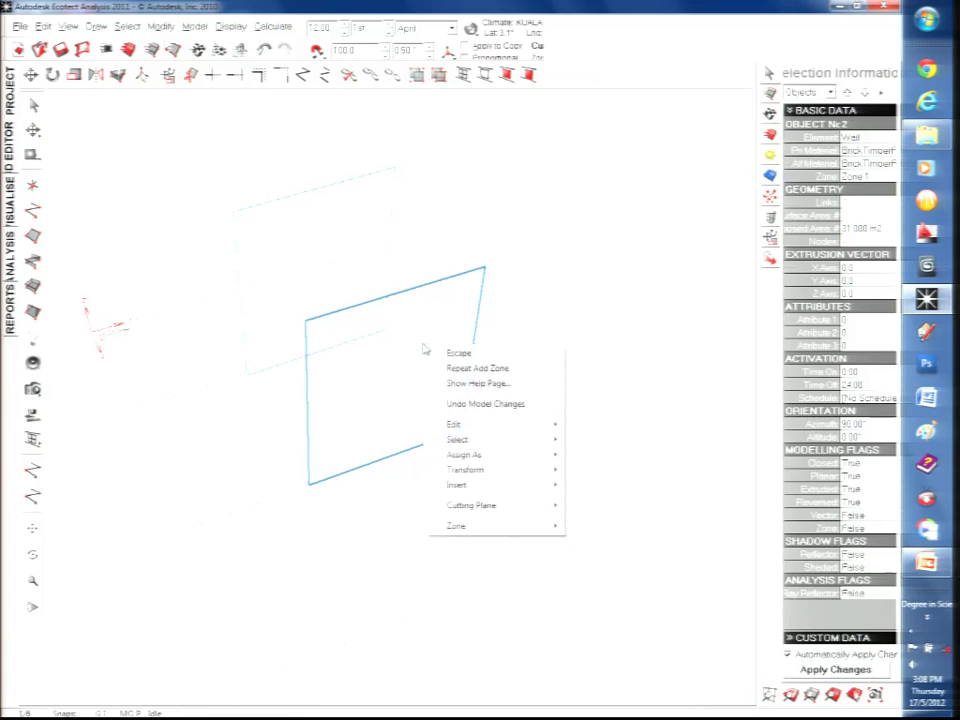
pyautogui.moveTo(510, 488)
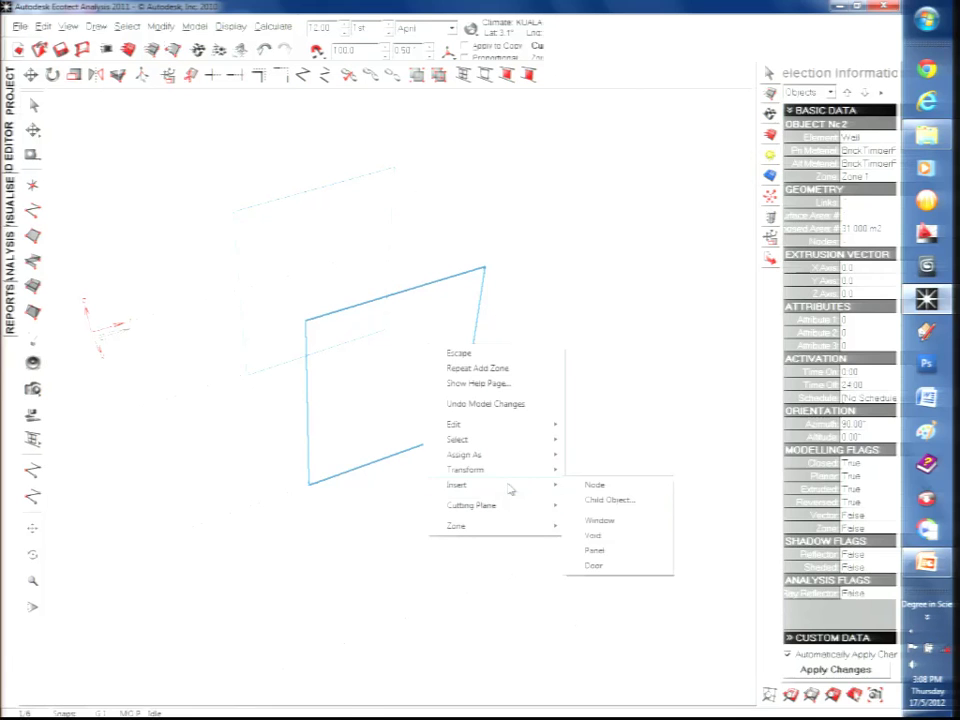
pyautogui.click(588, 534)
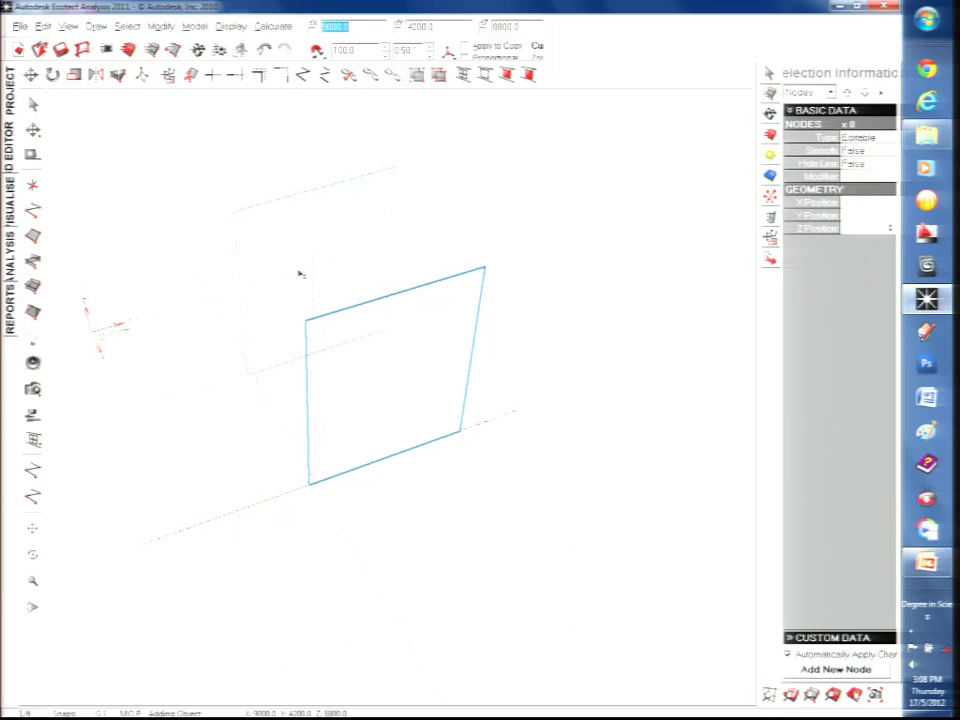
pyautogui.click(348, 359)
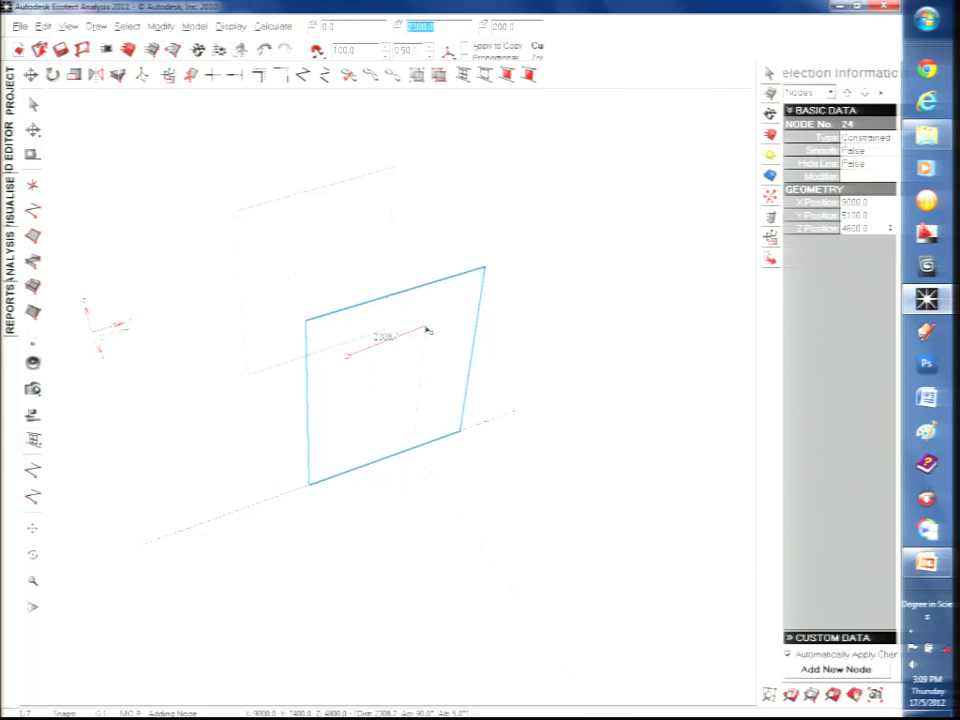
pyautogui.click(68, 26)
pyautogui.click(95, 88)
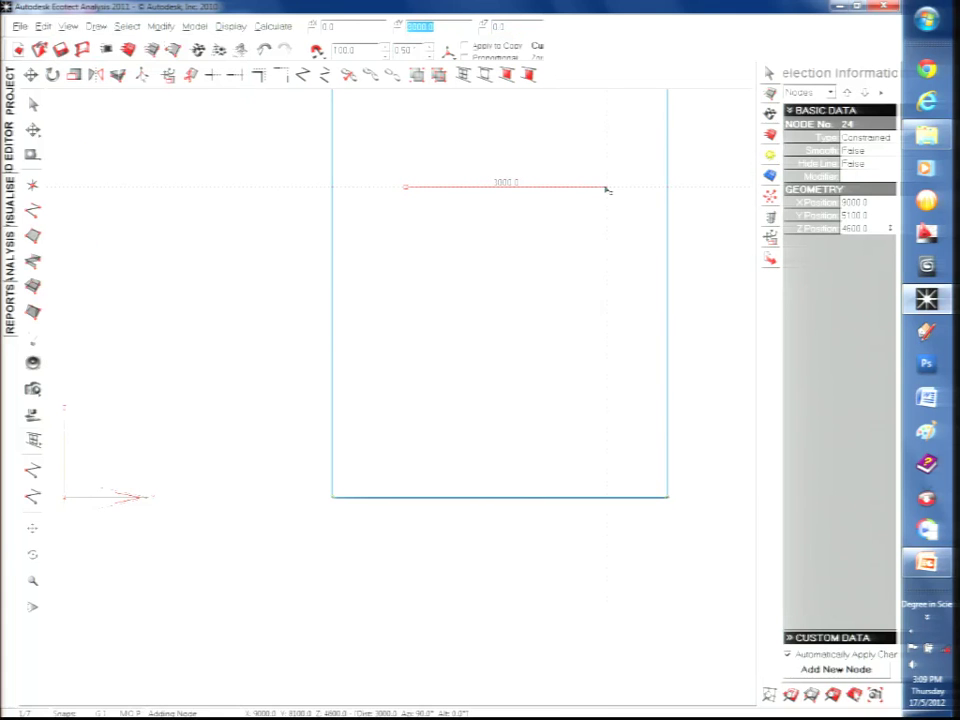
pyautogui.click(508, 188)
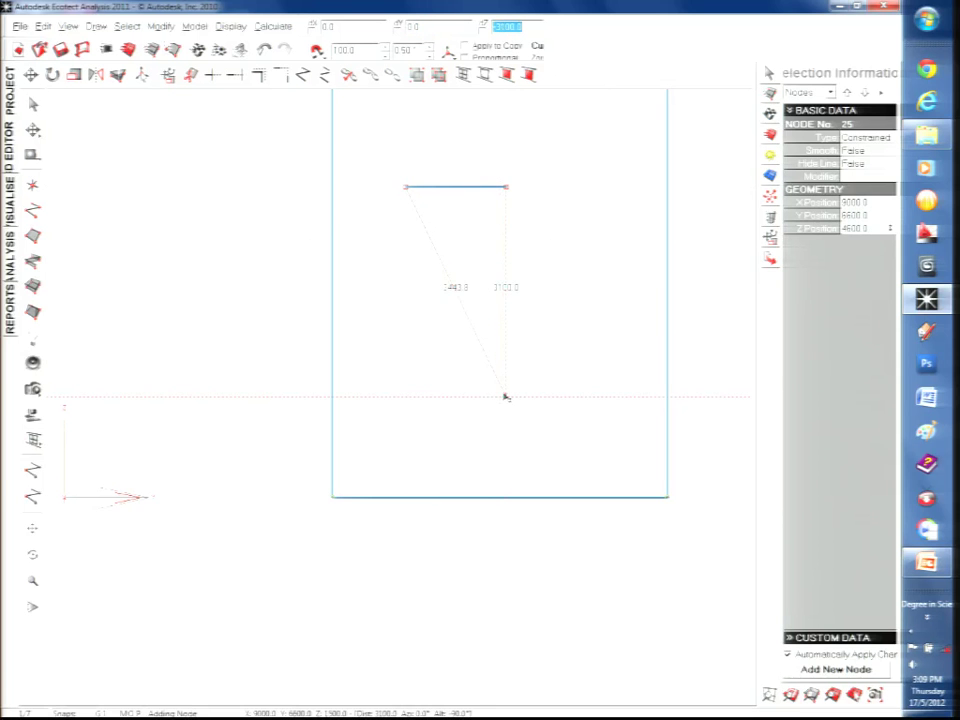
pyautogui.click(506, 391)
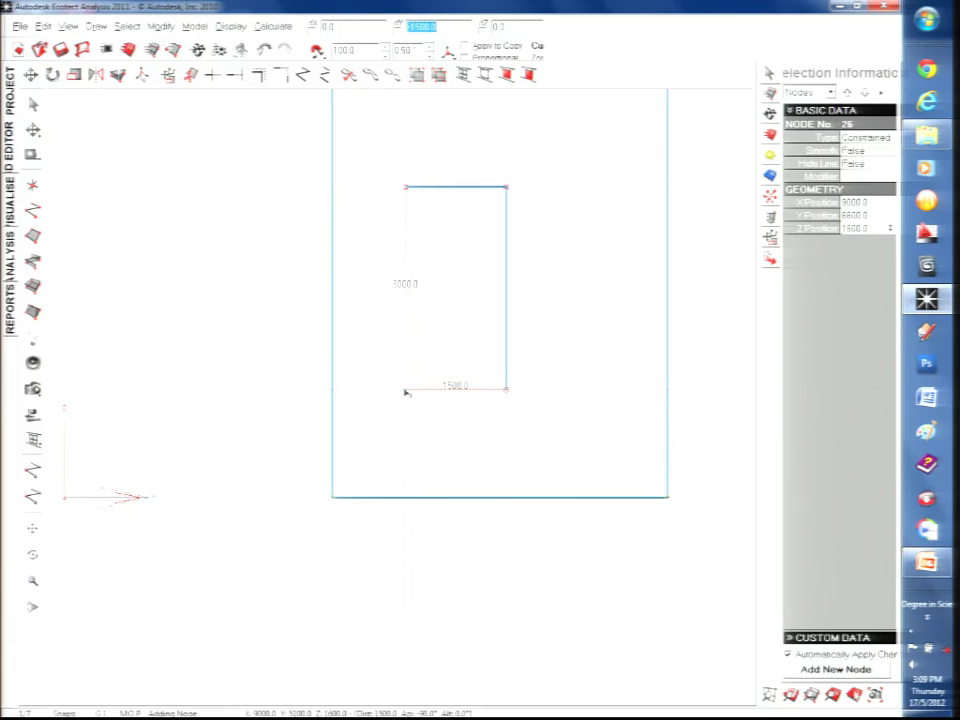
pyautogui.click(405, 390)
pyautogui.click(406, 190)
pyautogui.press('Return')
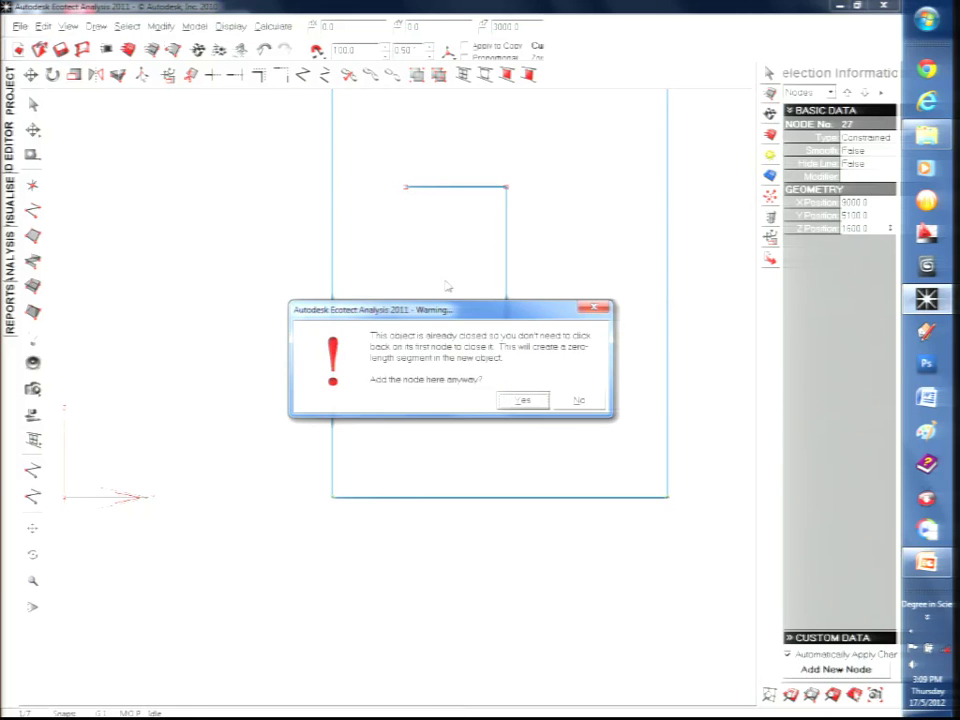
pyautogui.click(524, 400)
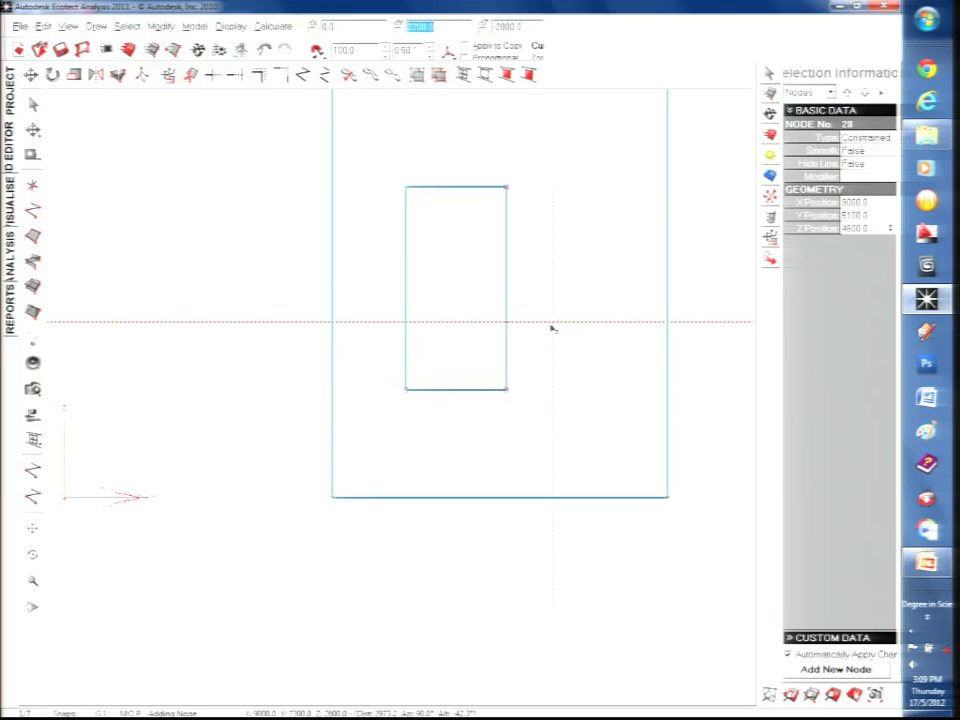
pyautogui.press('Escape')
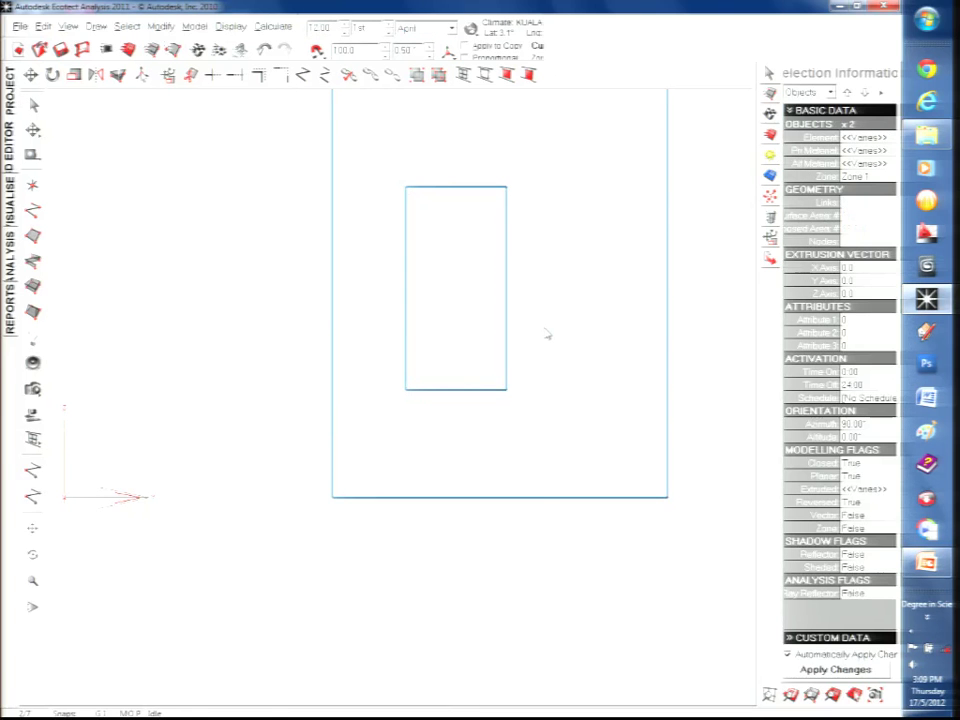
# - Return to the perspective view, deselect everything and examine the zone with its opening as a rendered model in Visualise
pyautogui.click(57, 25)
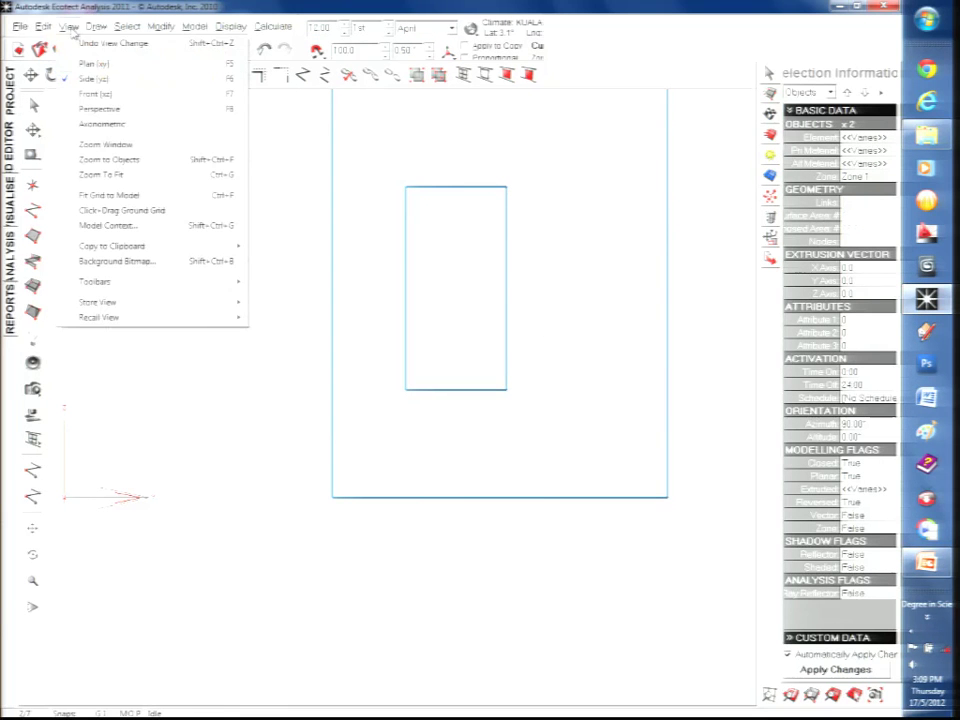
pyautogui.click(117, 109)
pyautogui.click(599, 150)
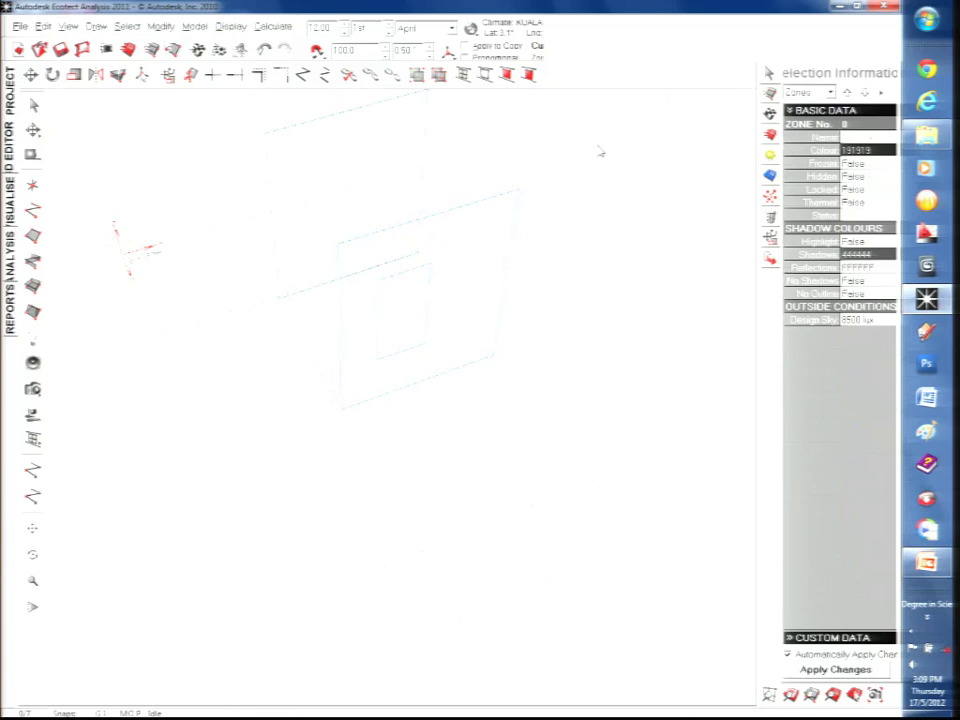
pyautogui.moveTo(598, 152); pyautogui.dragTo(526, 261, button='right')
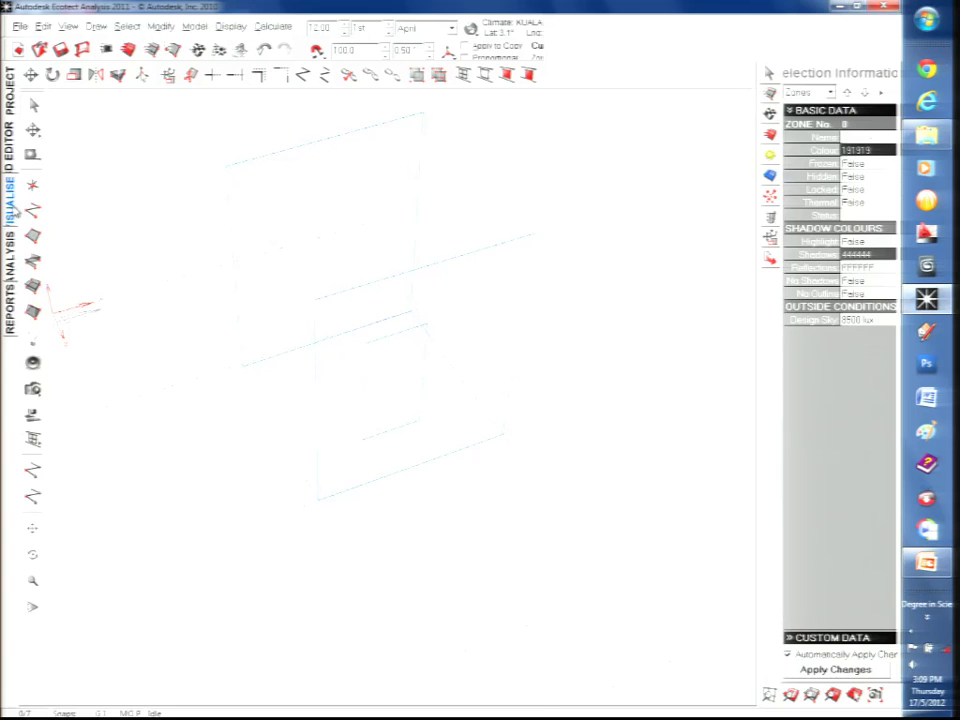
pyautogui.click(12, 204)
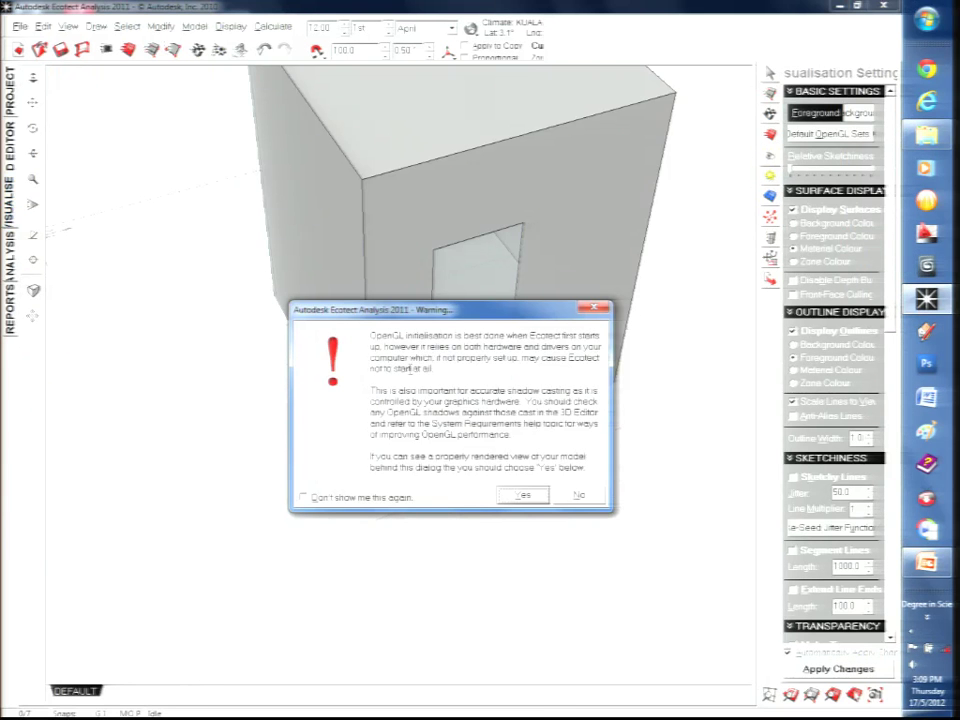
pyautogui.click(523, 495)
pyautogui.moveTo(433, 403); pyautogui.dragTo(480, 343, button='middle')
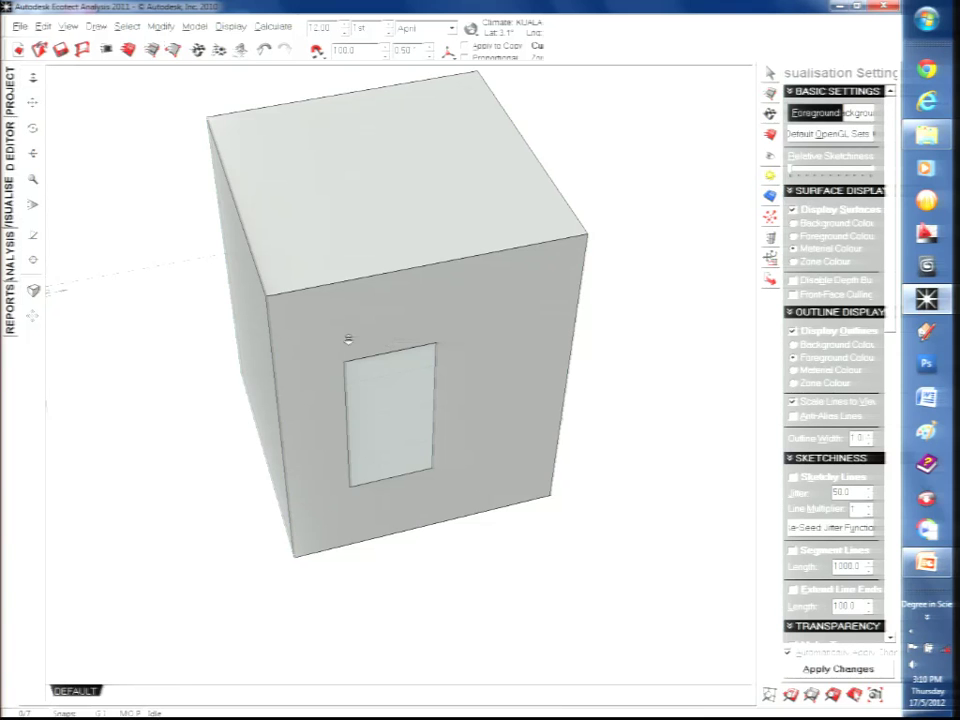
# - Insert a door about 1800 mm wide and 3100 mm high at the base of the adjacent Zone 1 wall, using the front view
pyautogui.click(11, 145)
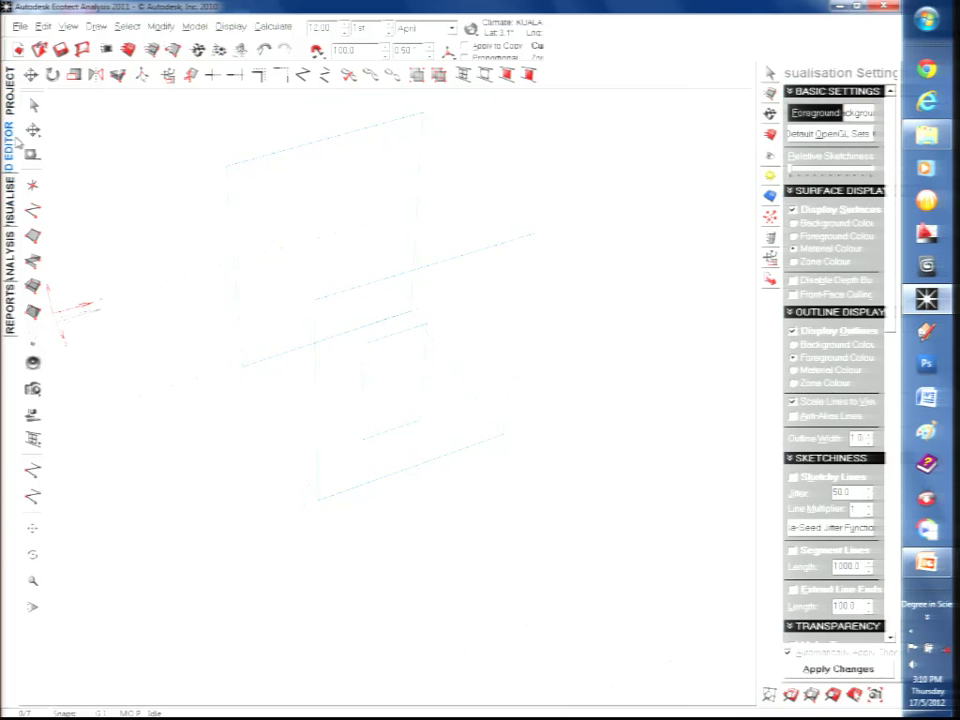
pyautogui.moveTo(274, 373); pyautogui.dragTo(330, 405, button='right')
pyautogui.click(176, 361)
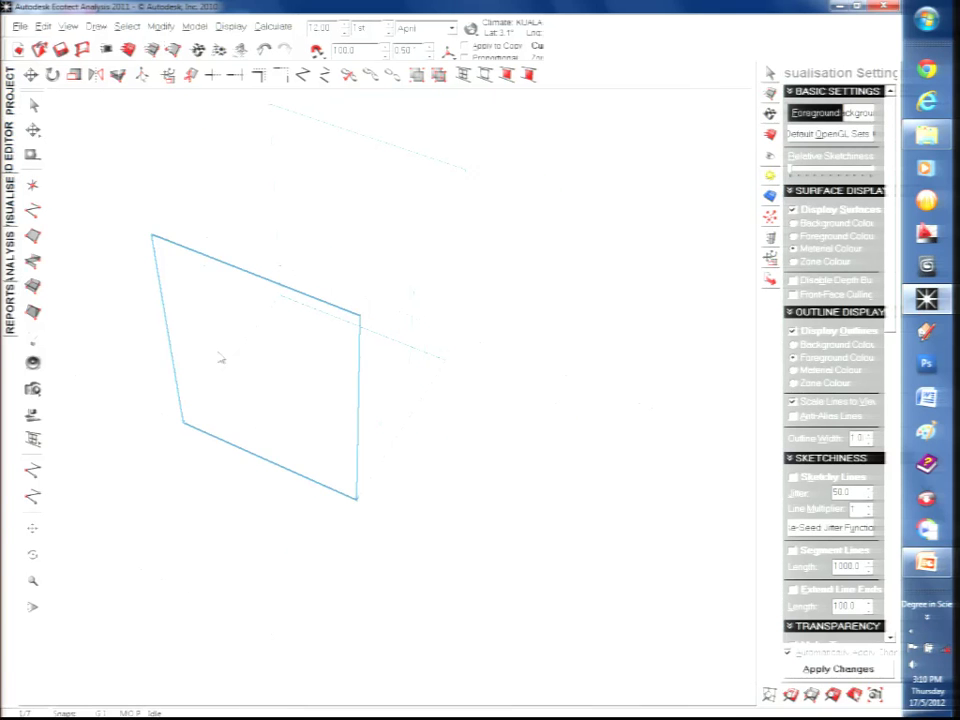
pyautogui.rightClick(259, 336)
pyautogui.moveTo(355, 474)
pyautogui.click(450, 558)
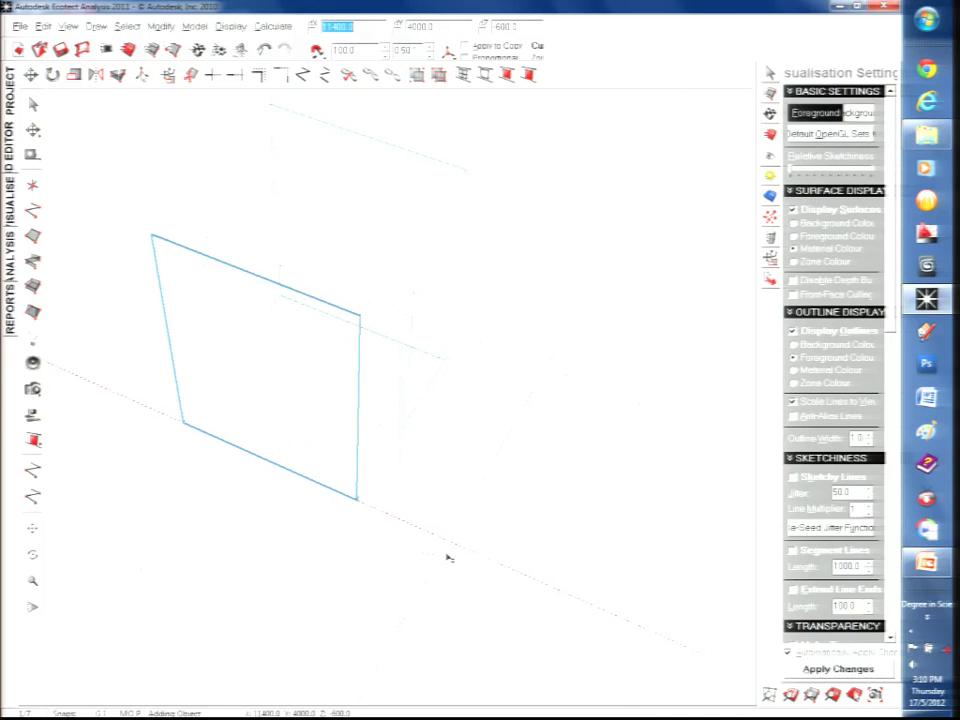
pyautogui.click(216, 438)
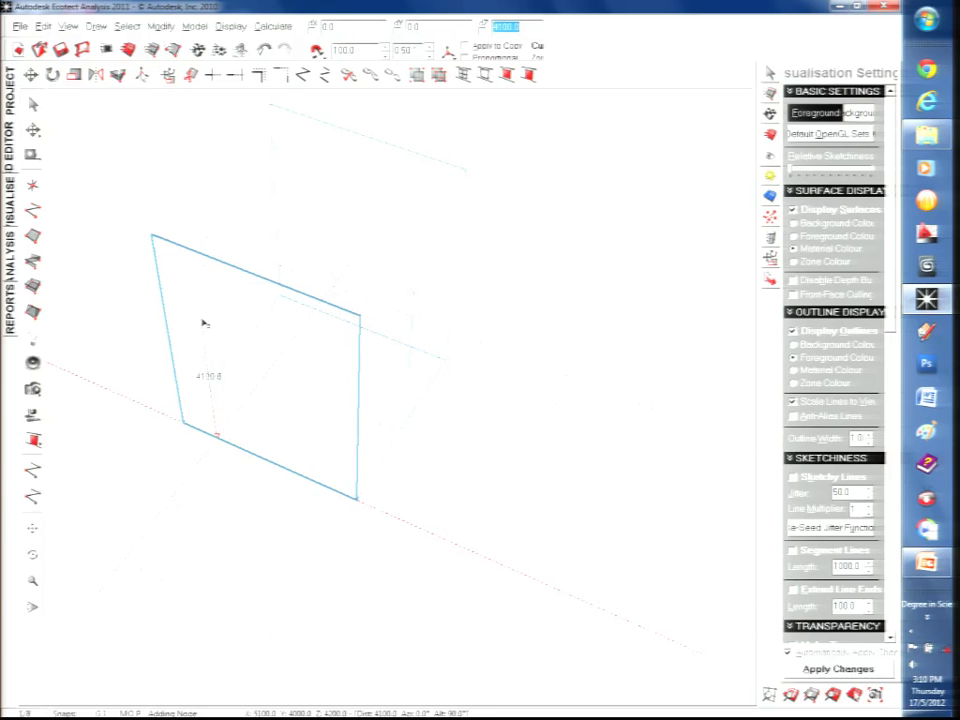
pyautogui.click(68, 26)
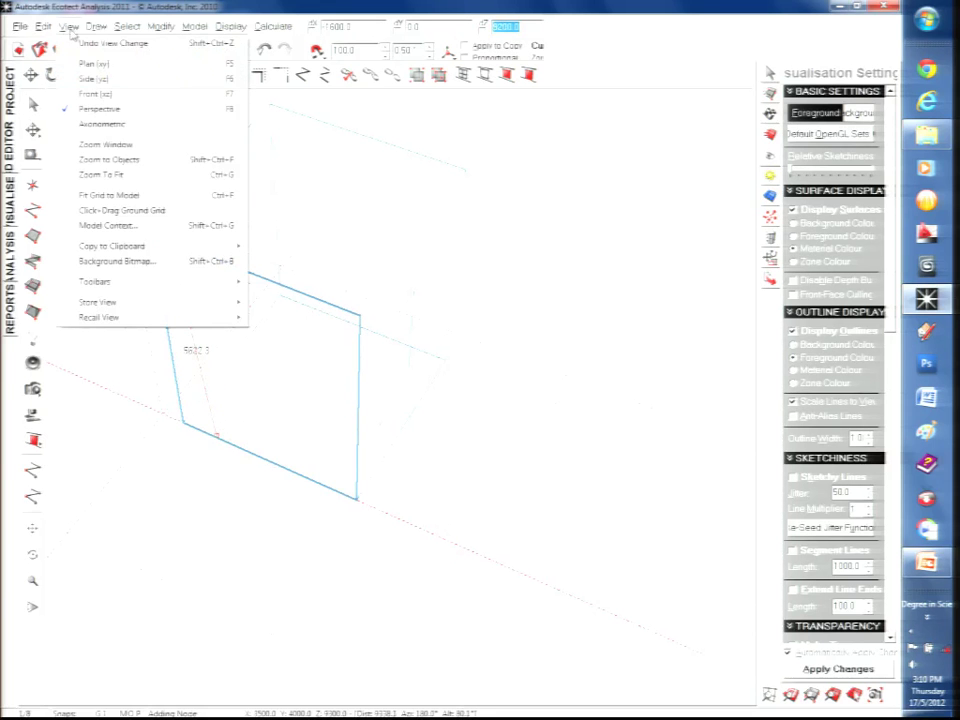
pyautogui.click(110, 93)
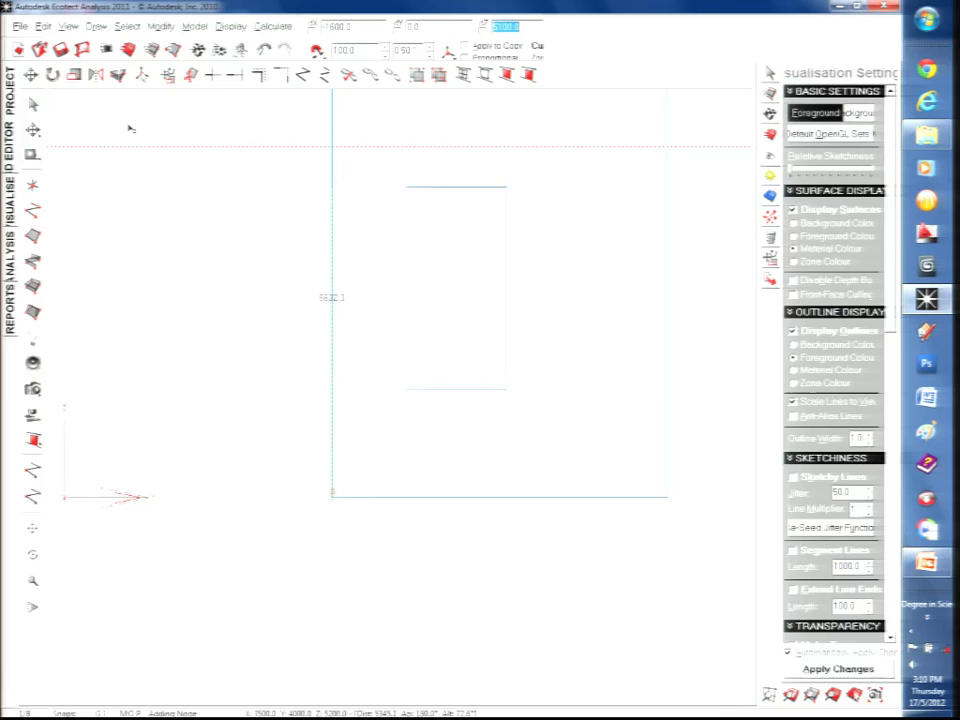
pyautogui.click(68, 26)
pyautogui.click(85, 70)
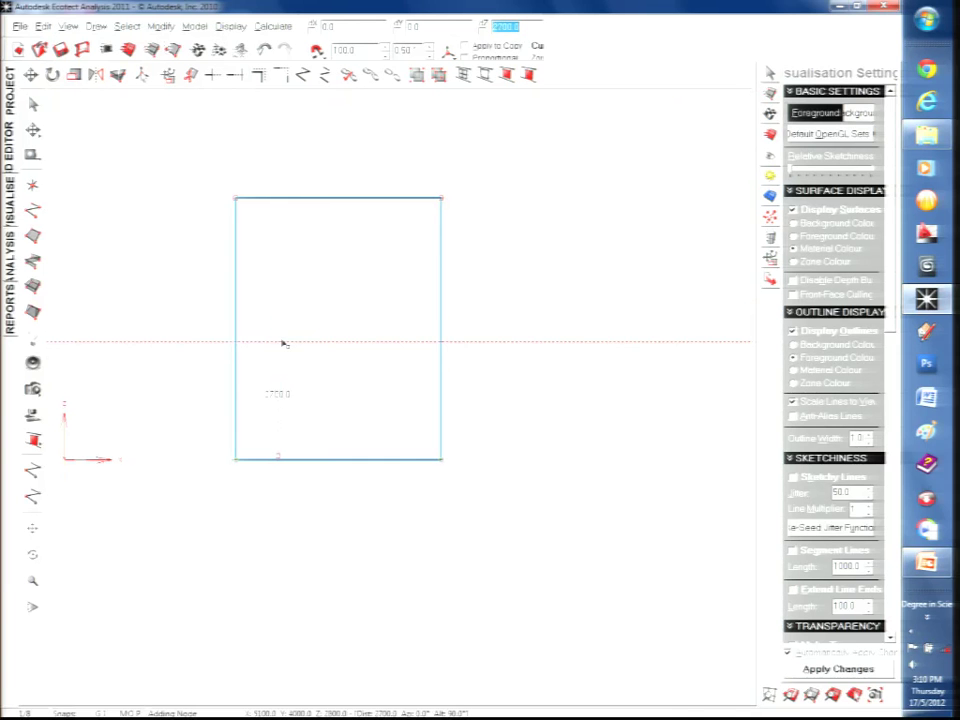
pyautogui.click(278, 329)
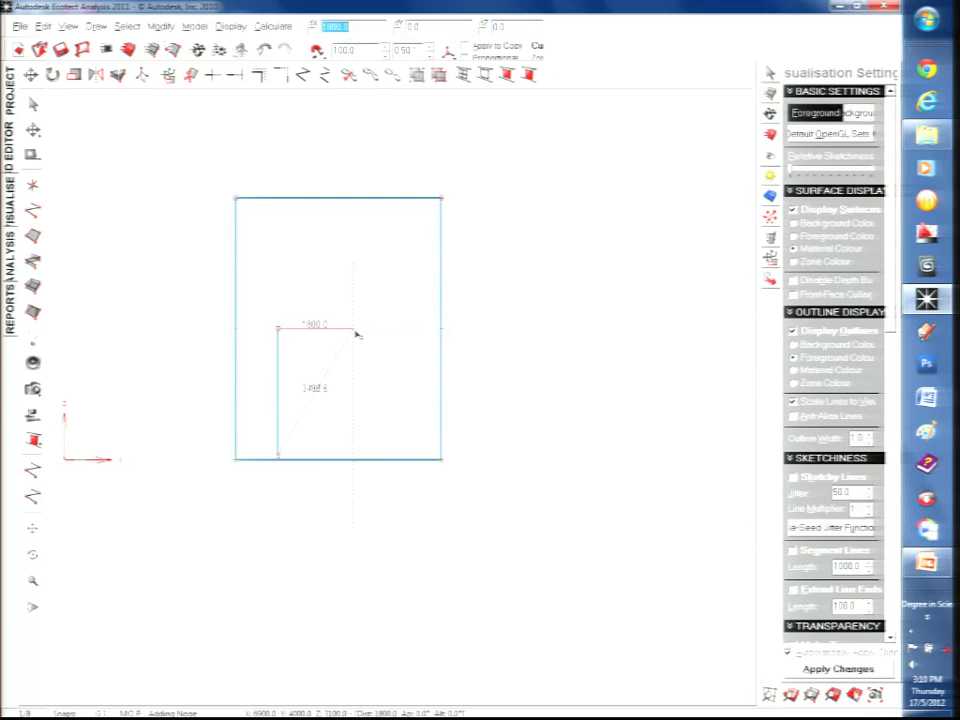
pyautogui.click(354, 329)
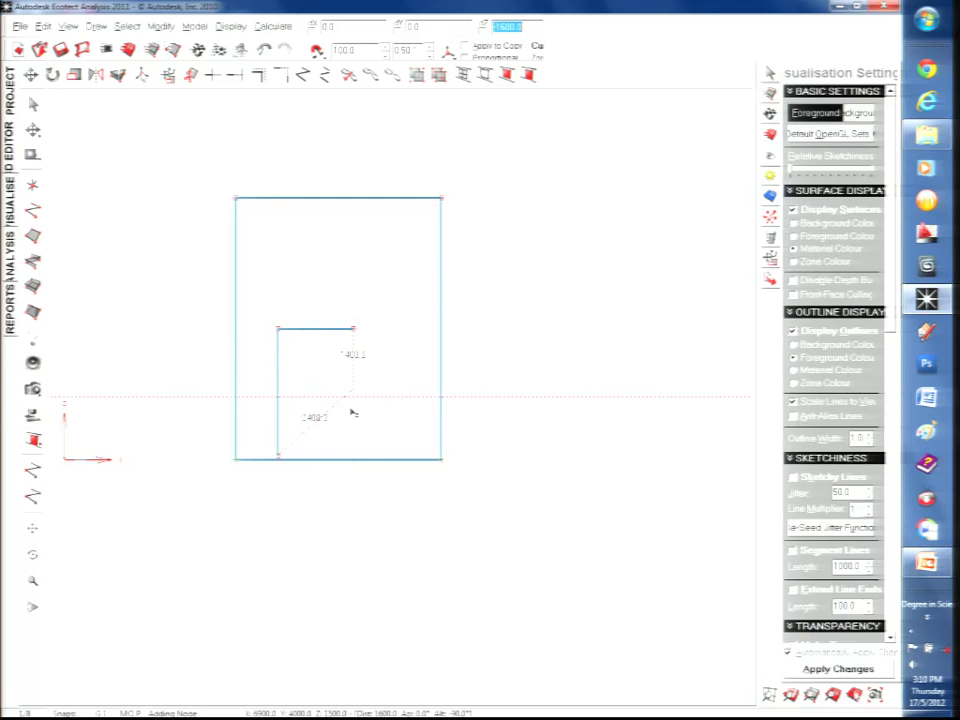
pyautogui.click(353, 460)
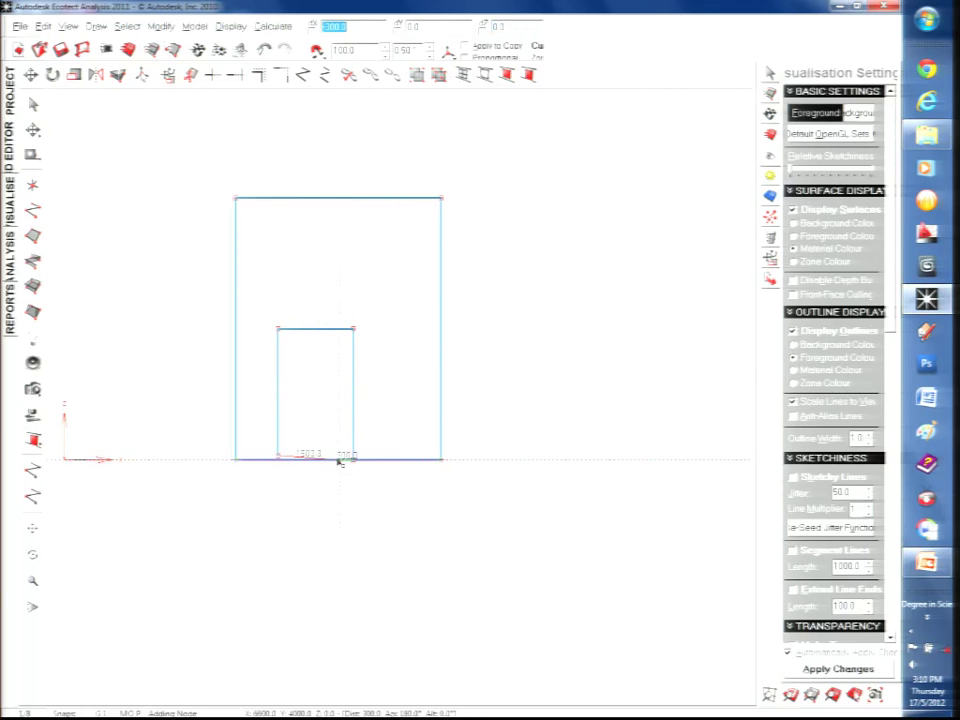
pyautogui.click(282, 460)
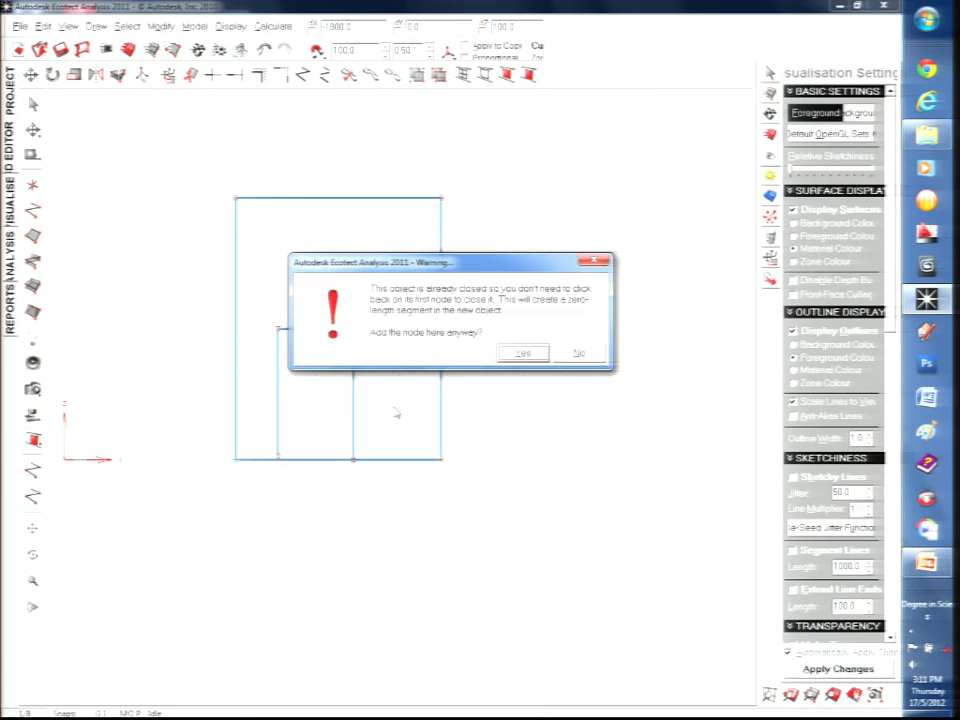
pyautogui.click(521, 354)
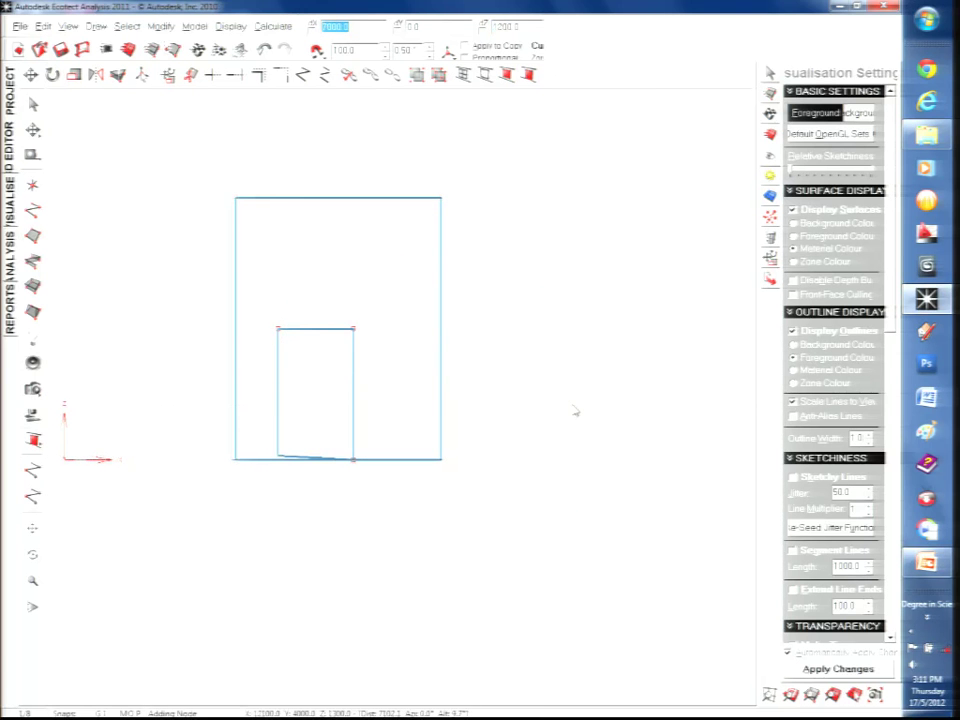
pyautogui.press('Escape')
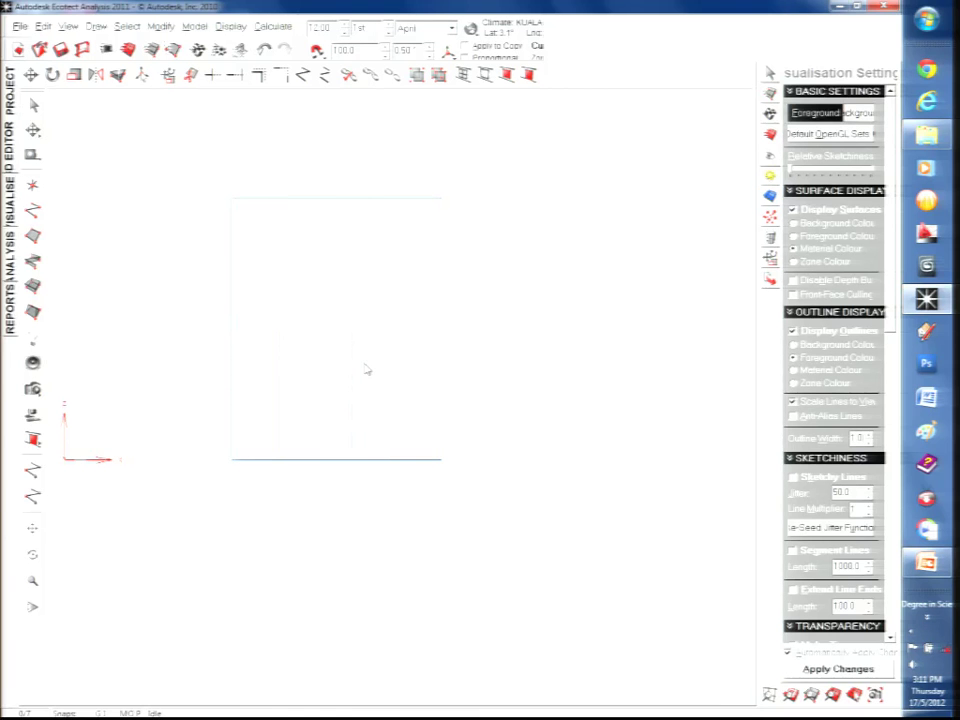
pyautogui.click(68, 26)
pyautogui.click(98, 123)
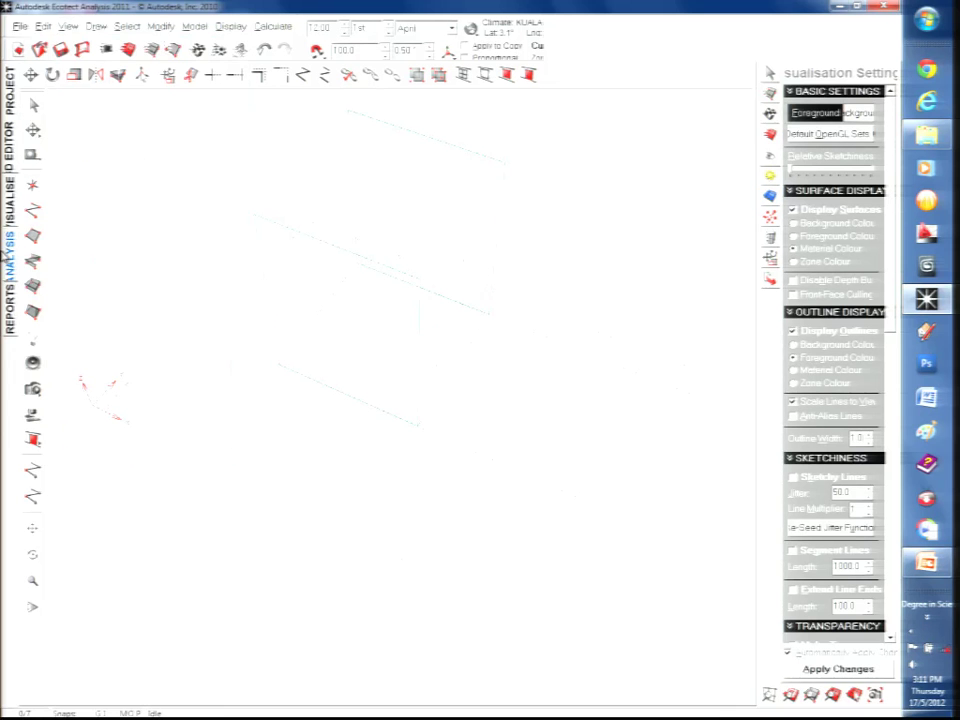
# - Insert a door about 2000 mm wide and 3900 mm high at the base of the selected Zone 1 wall, using the front view
pyautogui.rightClick(363, 265)
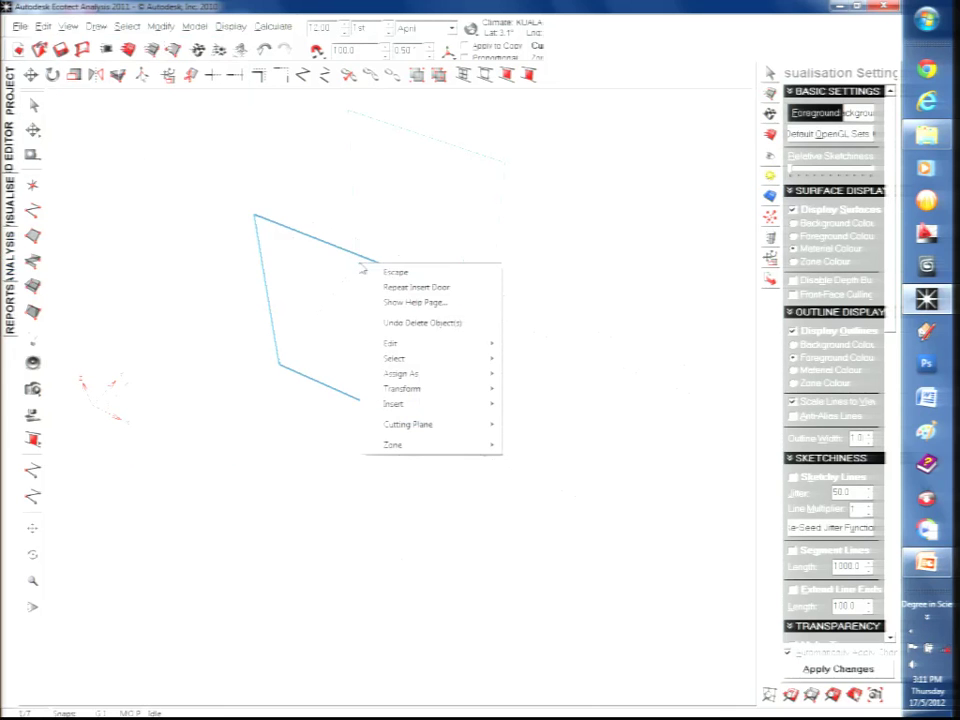
pyautogui.click(400, 287)
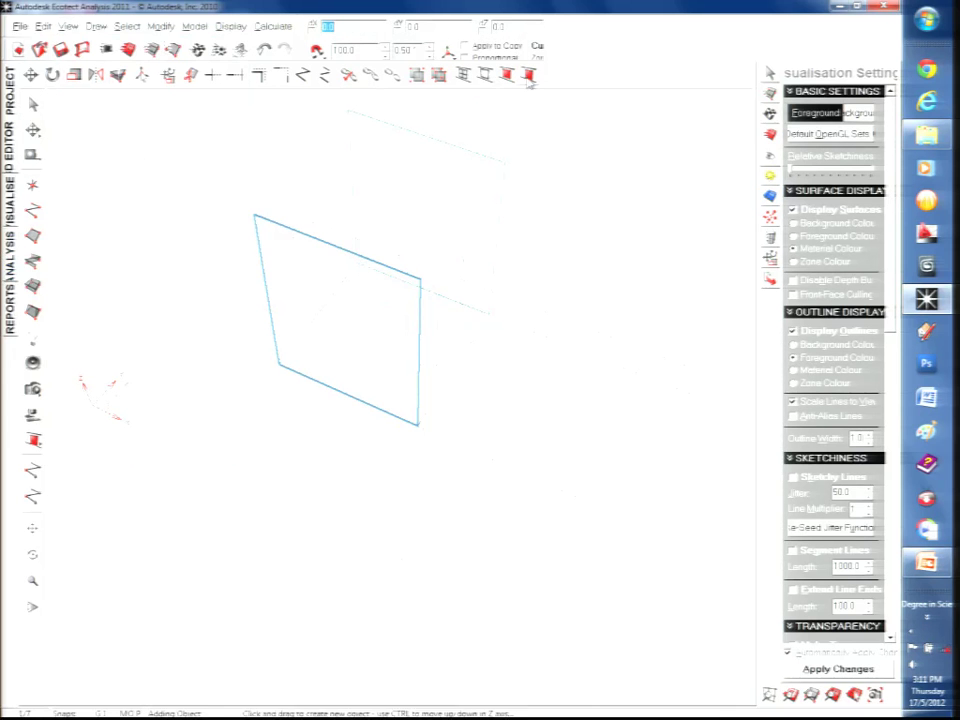
pyautogui.click(311, 380)
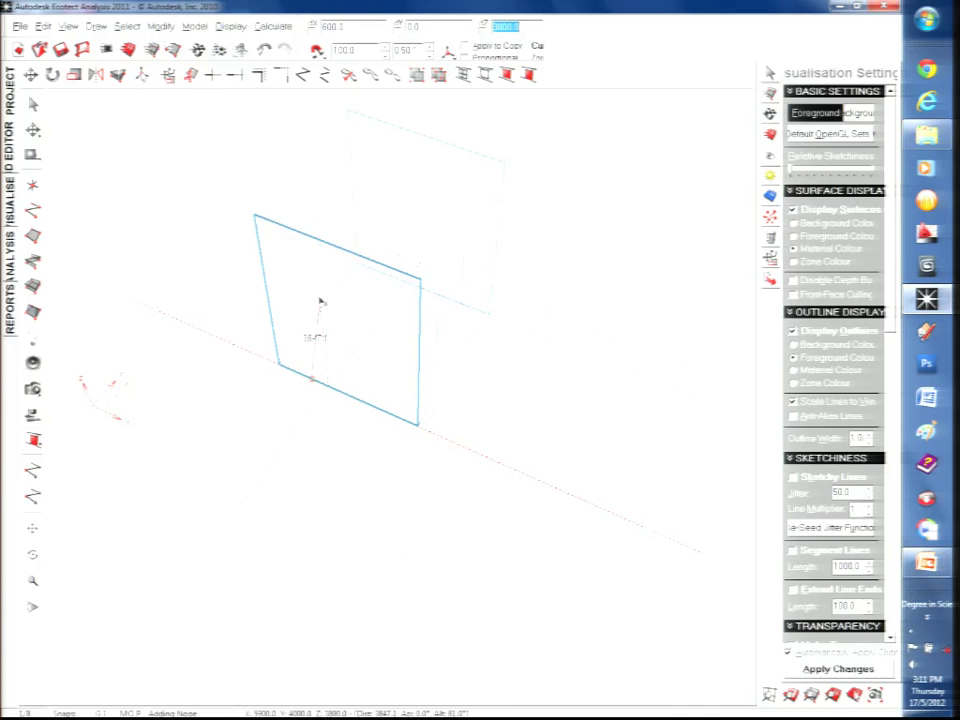
pyautogui.click(68, 27)
pyautogui.click(100, 94)
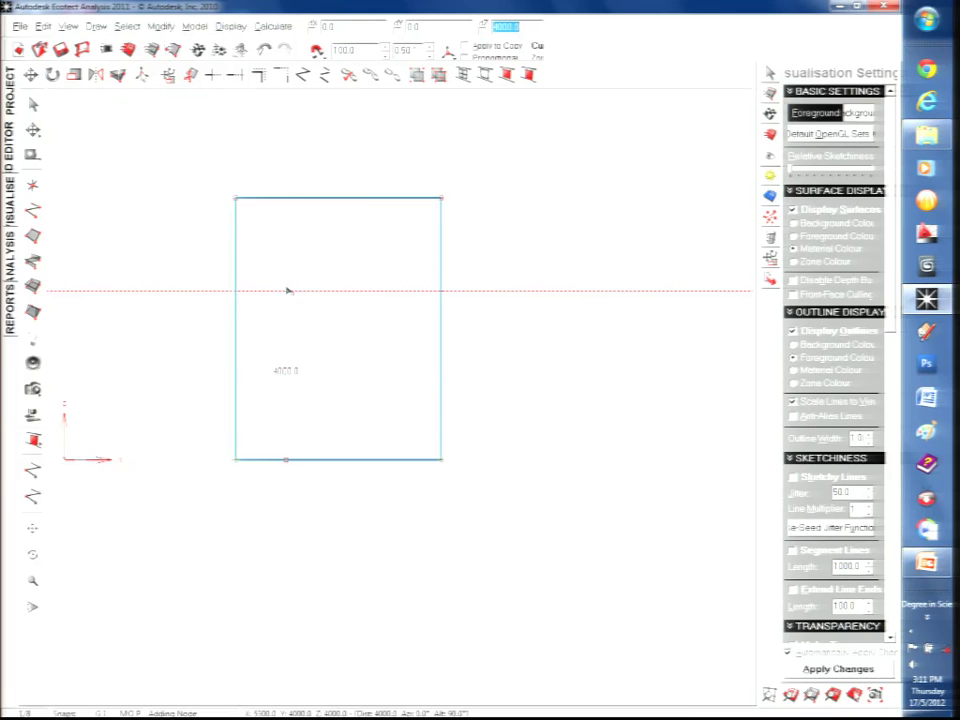
pyautogui.click(286, 296)
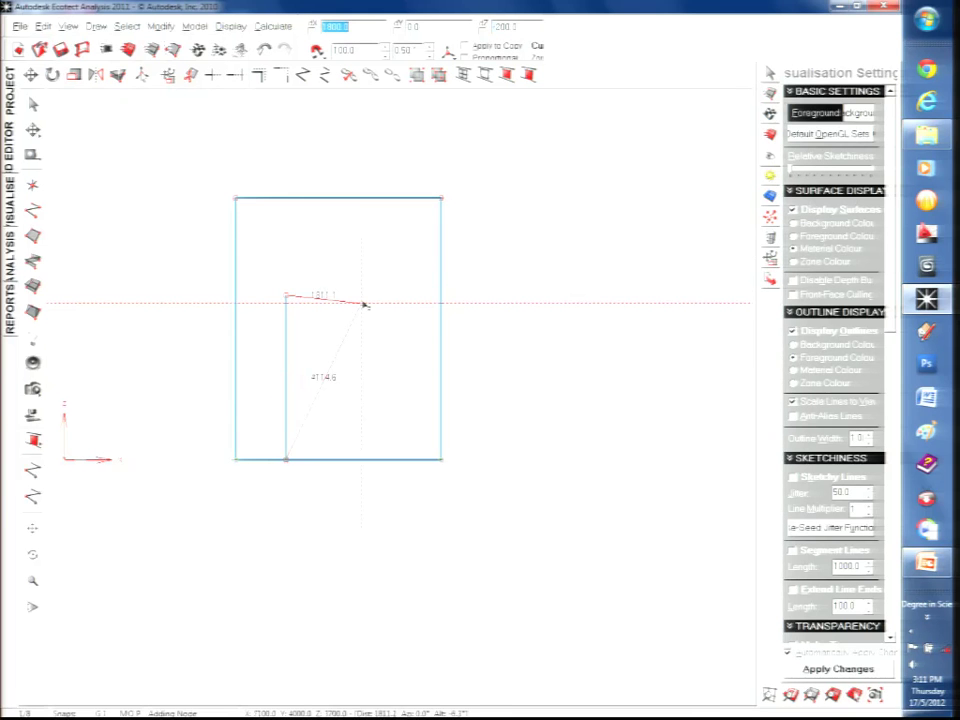
pyautogui.click(370, 295)
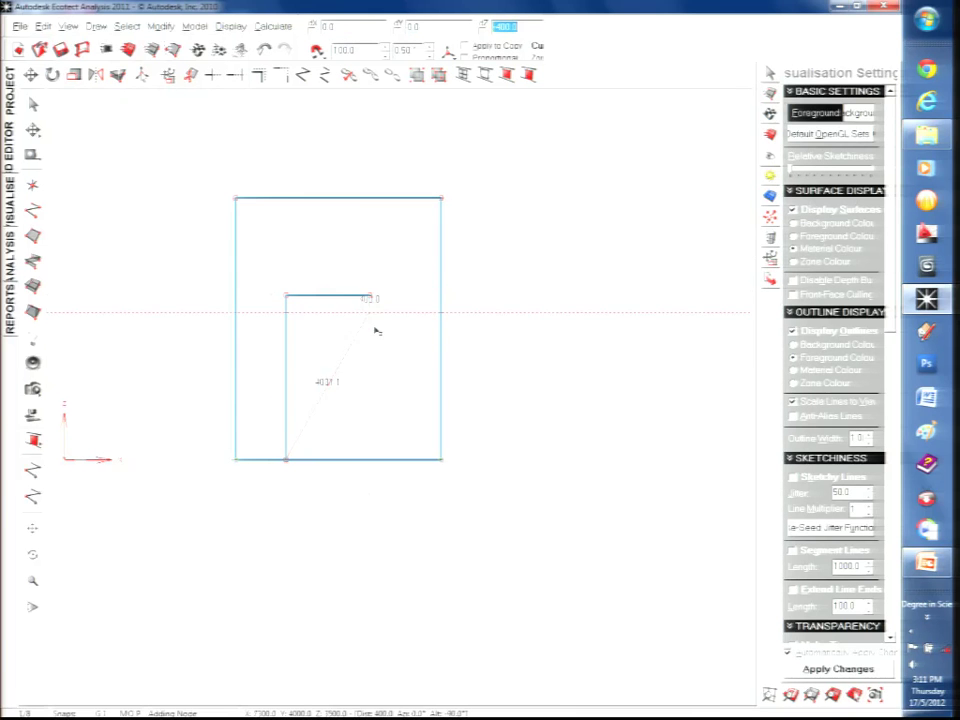
pyautogui.click(369, 459)
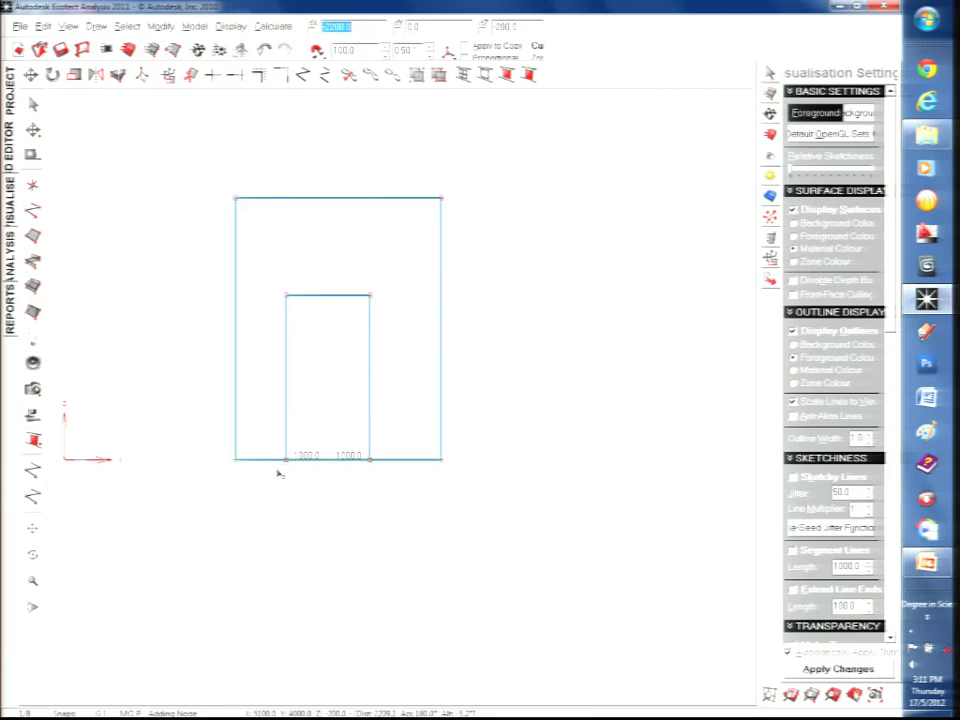
pyautogui.click(284, 466)
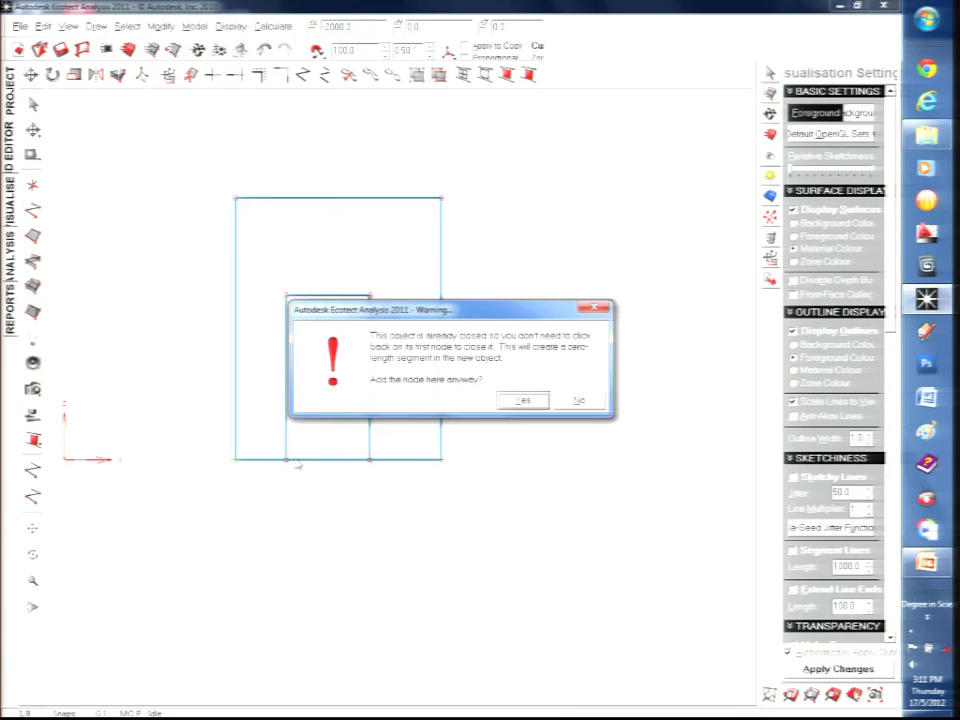
pyautogui.click(502, 401)
pyautogui.press('Escape')
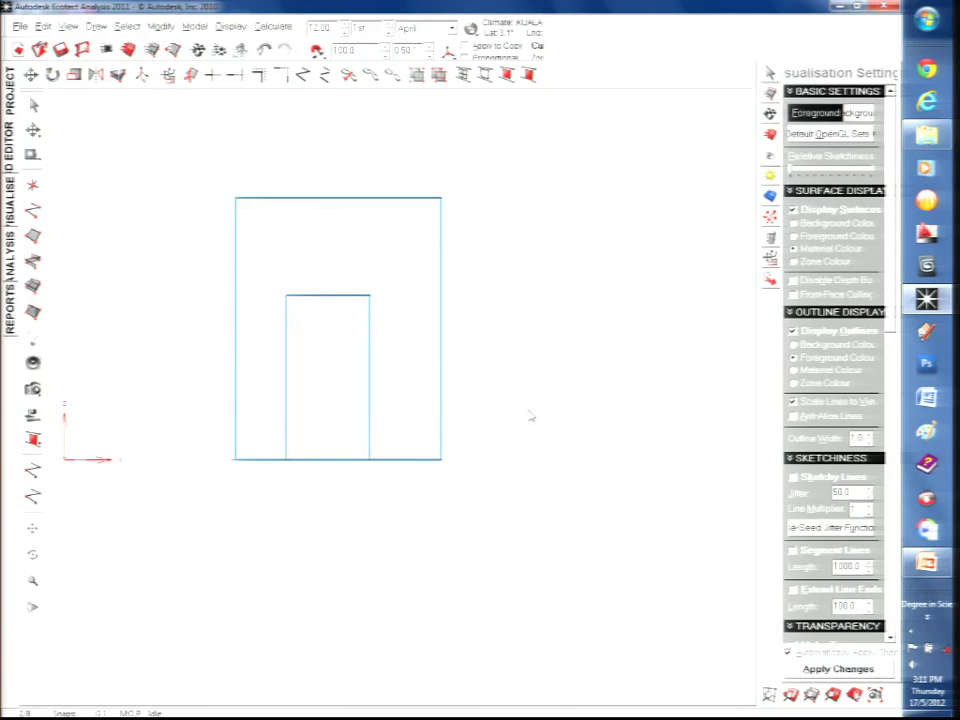
# - Return to the perspective view and examine the zone with its new door as a rendered model in Visualise
pyautogui.click(68, 27)
pyautogui.click(84, 82)
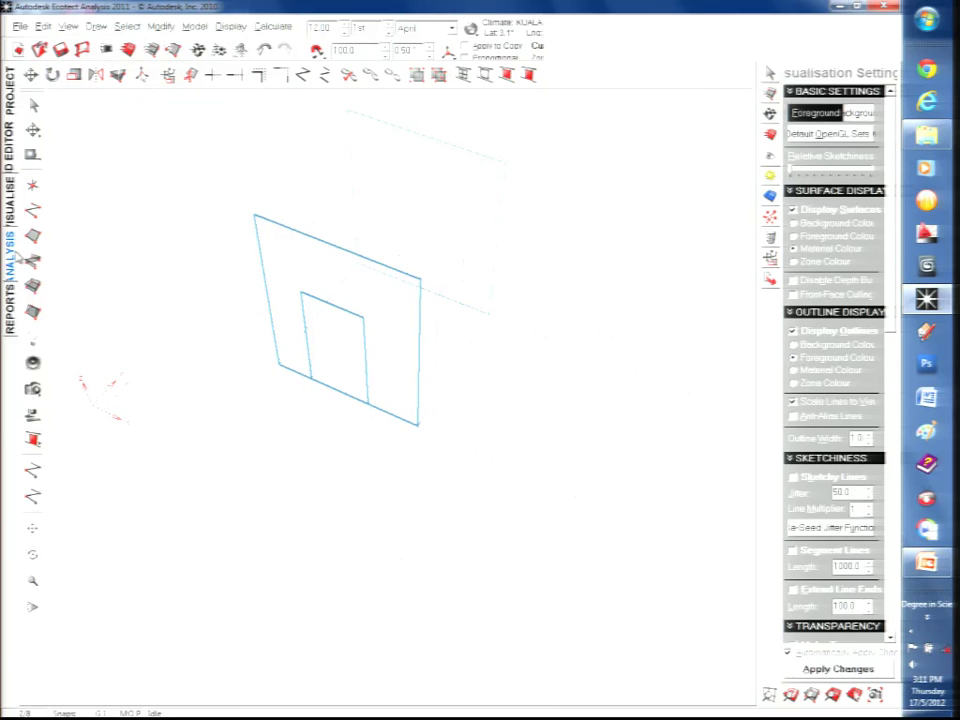
pyautogui.click(10, 195)
pyautogui.moveTo(206, 306)
pyautogui.mouseDown(button='right')
pyautogui.moveTo(360, 274)
pyautogui.moveTo(429, 239)
pyautogui.moveTo(298, 311)
pyautogui.moveTo(101, 238)
pyautogui.moveTo(270, 270)
pyautogui.moveTo(303, 292)
pyautogui.moveTo(236, 306)
pyautogui.mouseUp(button='right')
pyautogui.click(10, 135)
# - Try drawing a partition about 5000 mm long across the inside of Zone 1 and check it in Visualise
pyautogui.press('l')
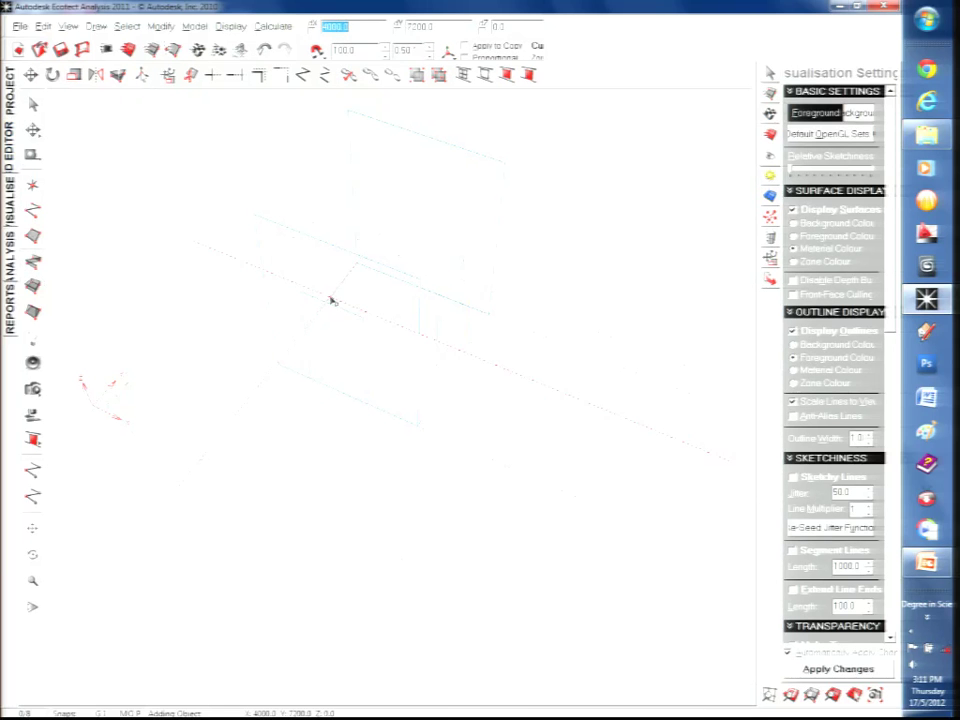
pyautogui.click(341, 285)
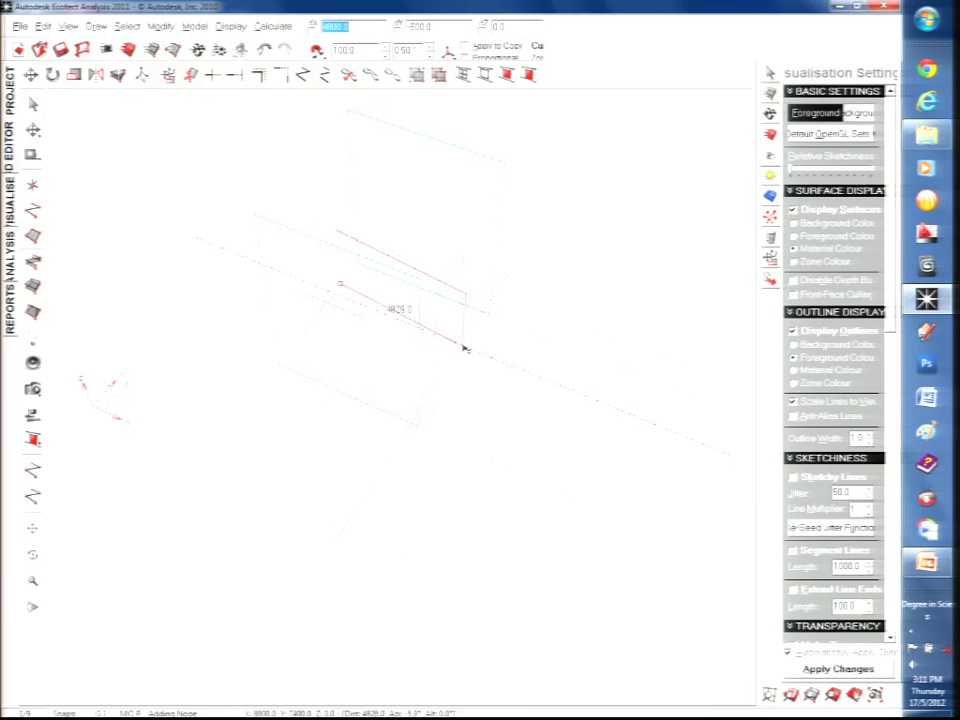
pyautogui.click(469, 345)
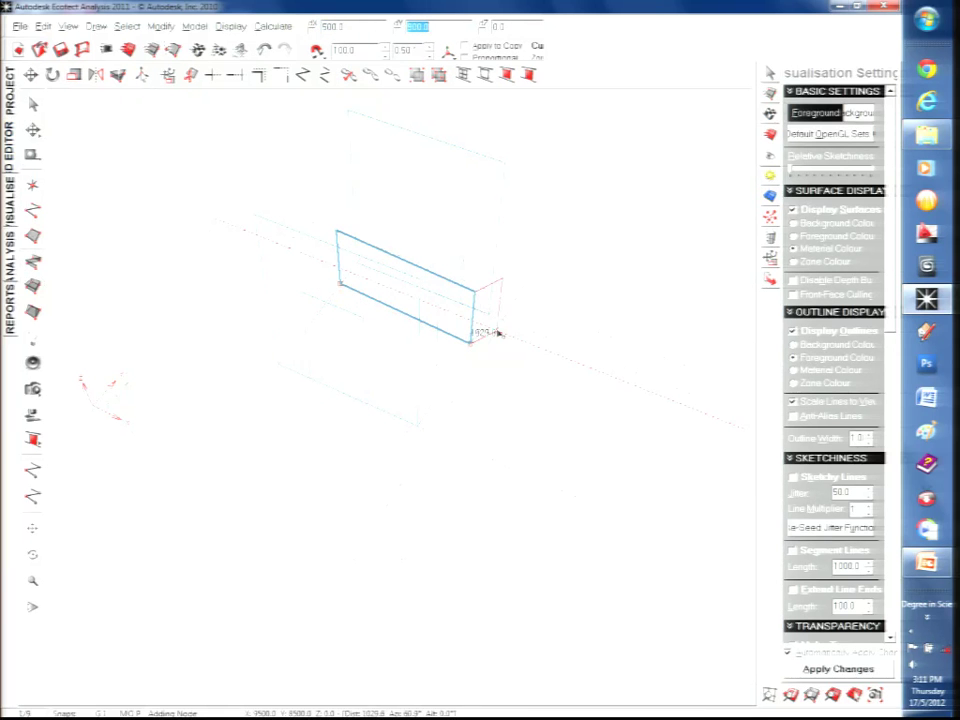
pyautogui.click(9, 205)
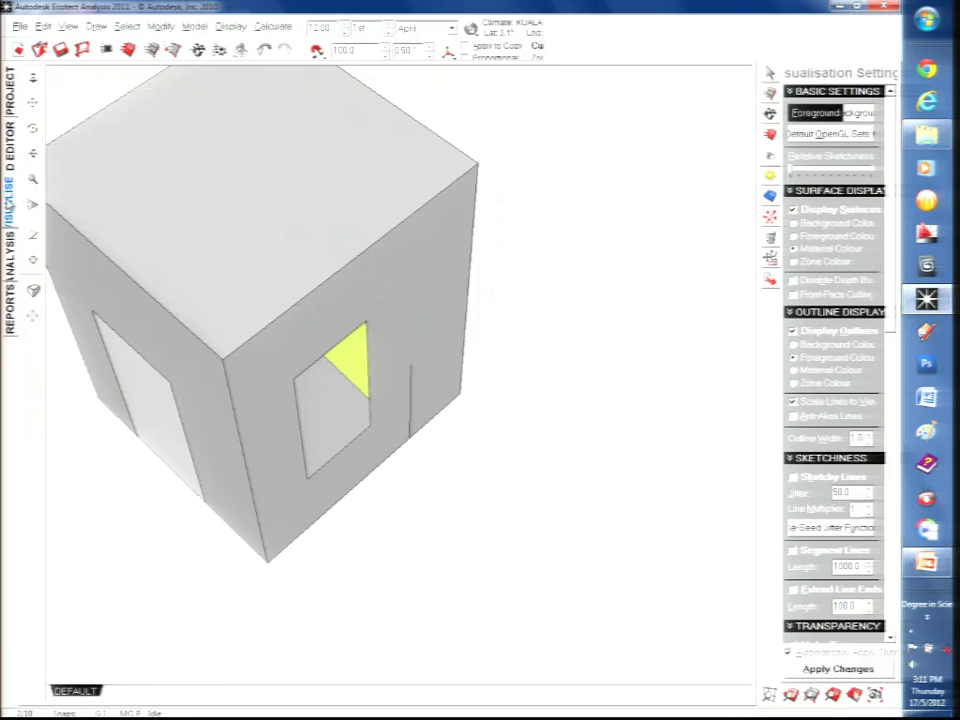
pyautogui.moveTo(240, 353); pyautogui.dragTo(189, 298, button='middle')
pyautogui.click(10, 136)
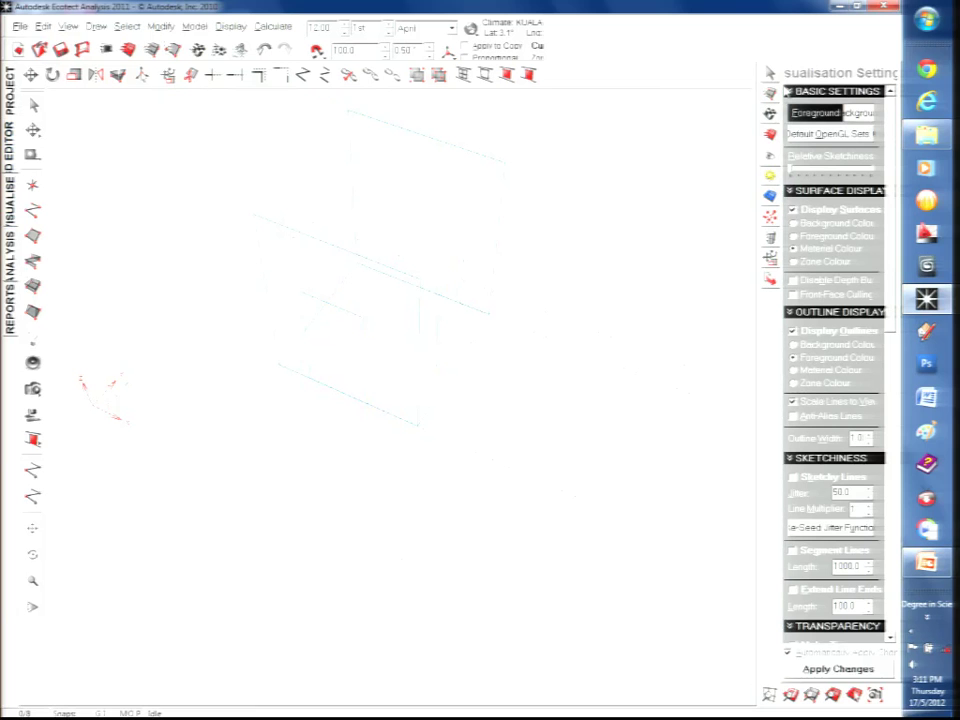
# - Recolour Zone 1 golden yellow (red 185, green 152, blue 36), store it as a custom colour, and toggle the zone's display off and on
pyautogui.click(771, 93)
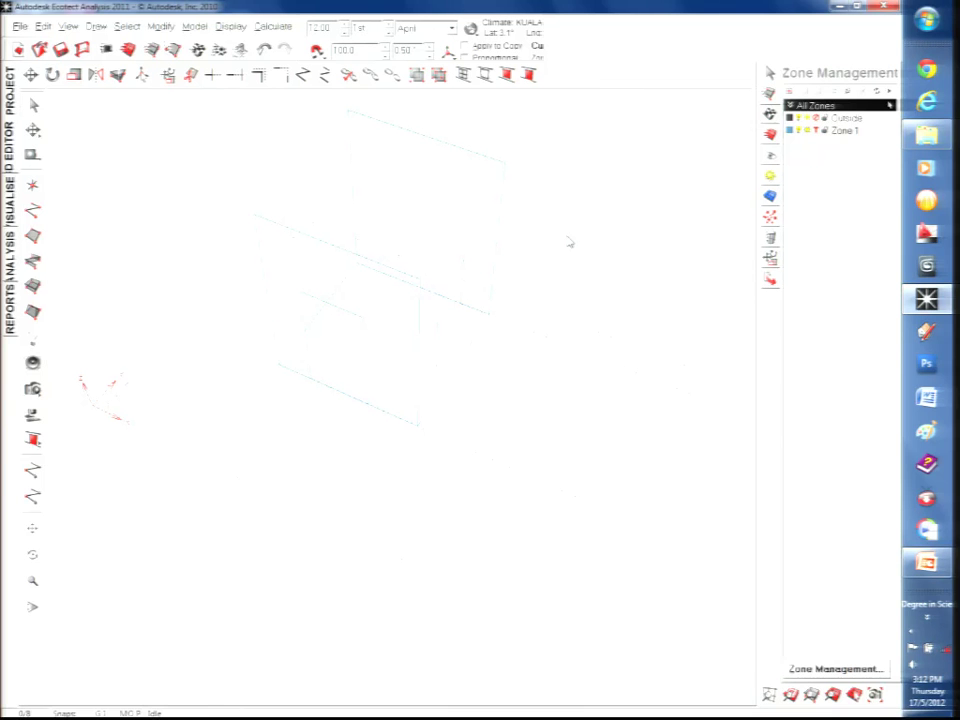
pyautogui.click(790, 131)
pyautogui.click(495, 229)
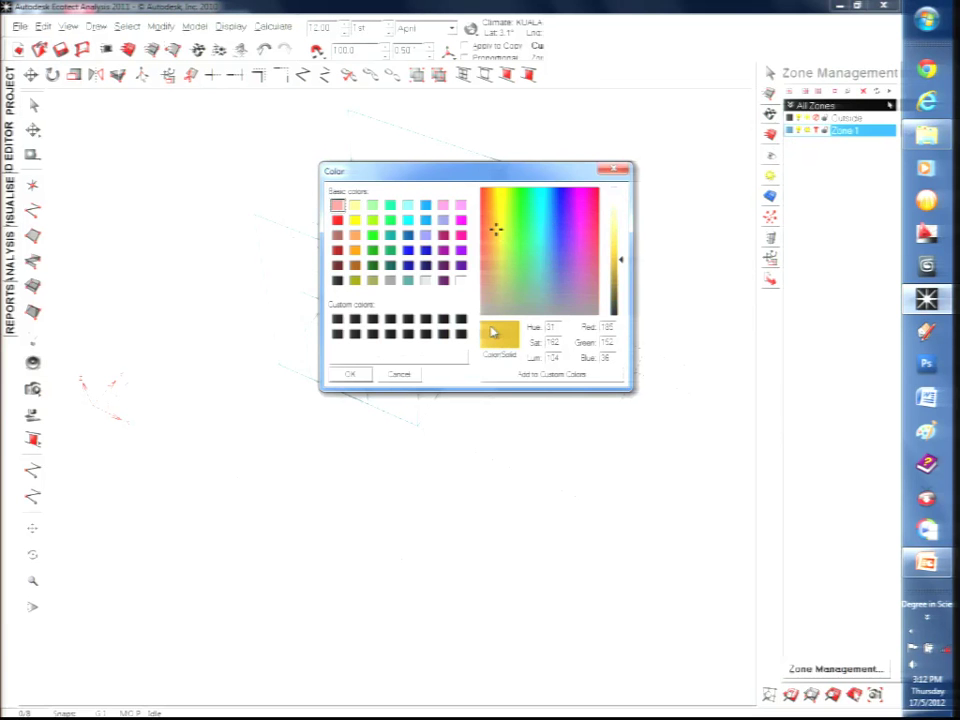
pyautogui.click(530, 376)
pyautogui.click(345, 375)
pyautogui.moveTo(405, 195); pyautogui.dragTo(426, 199, button='right')
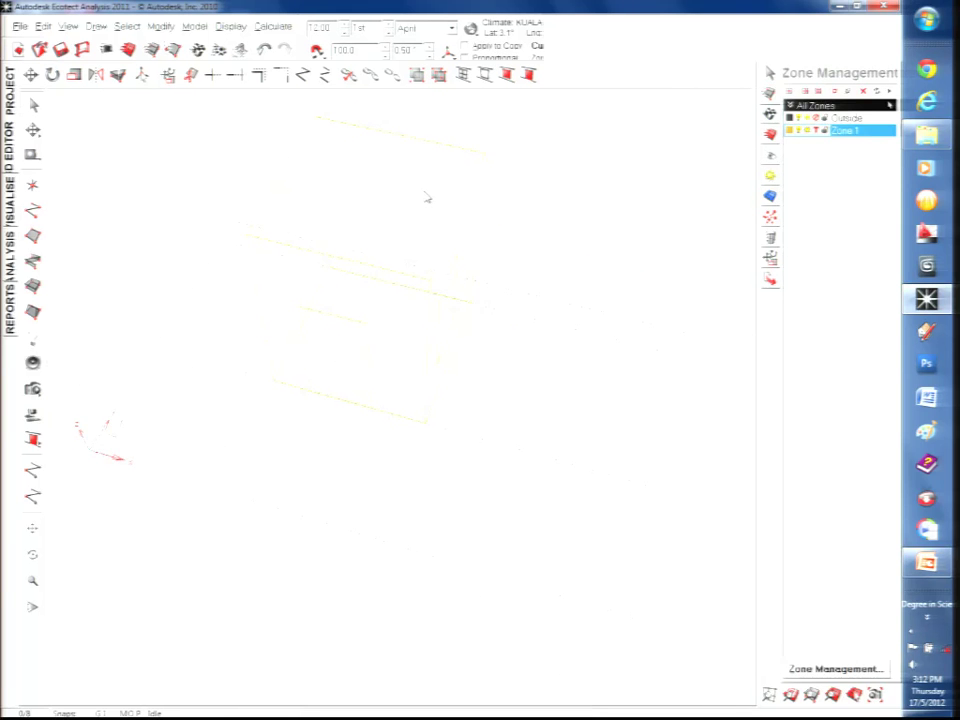
pyautogui.click(802, 133)
pyautogui.click(802, 133)
# - Create a new zone named room 2
pyautogui.click(790, 91)
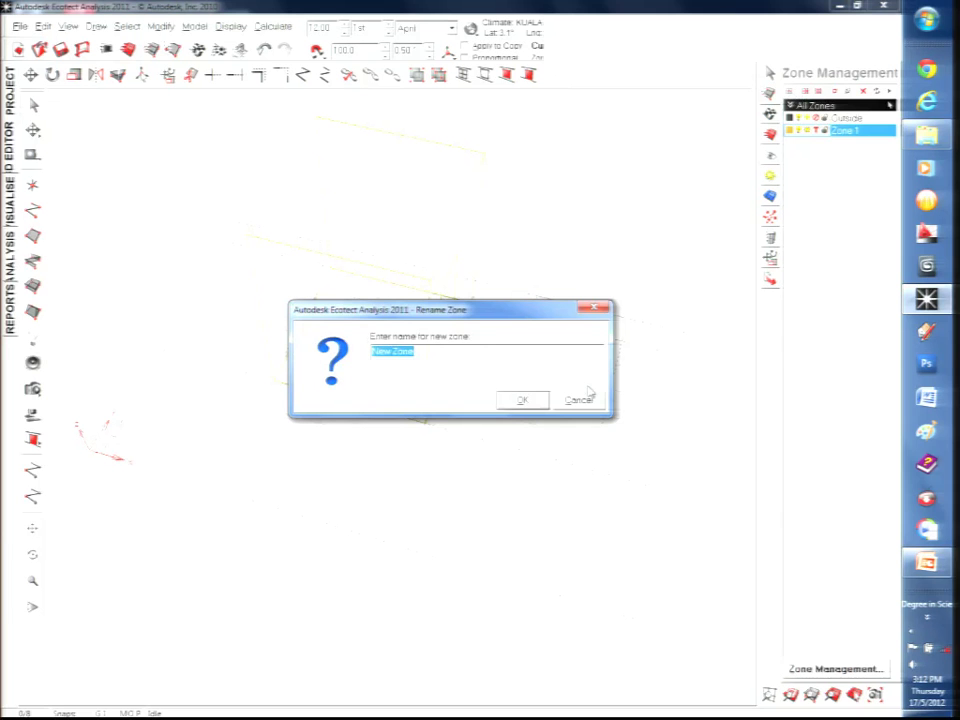
pyautogui.write('room 3')
pyautogui.click(532, 399)
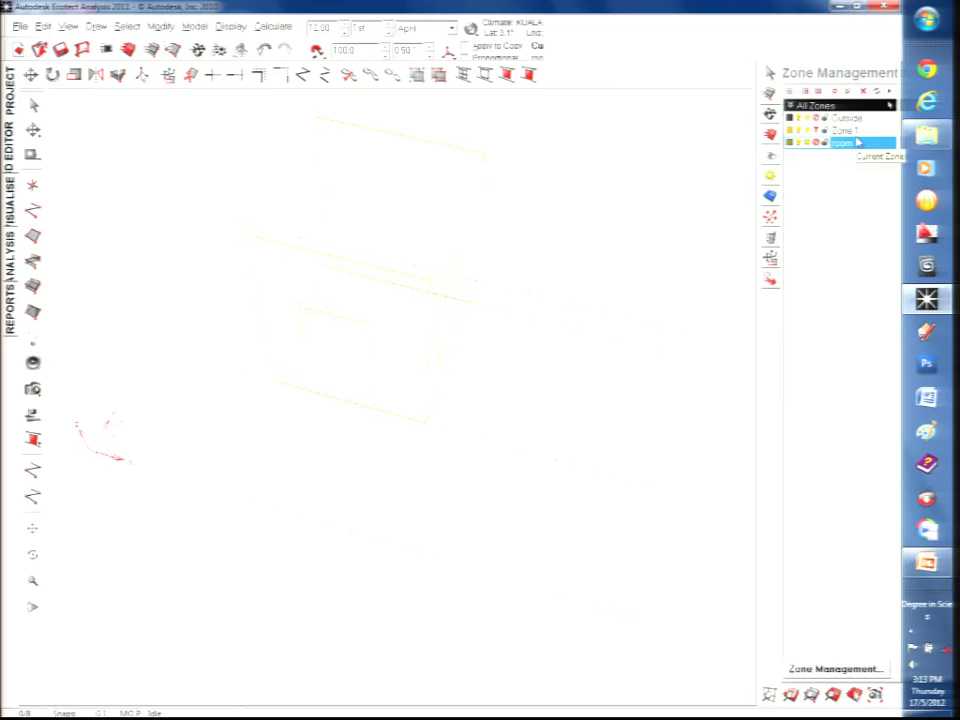
pyautogui.rightClick(849, 142)
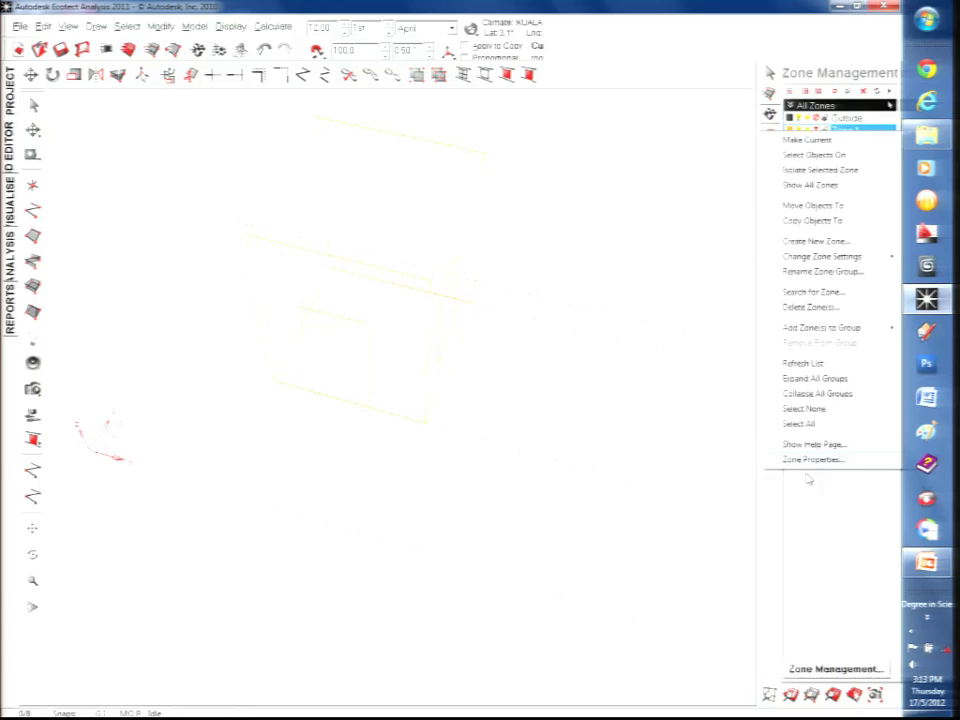
pyautogui.click(836, 521)
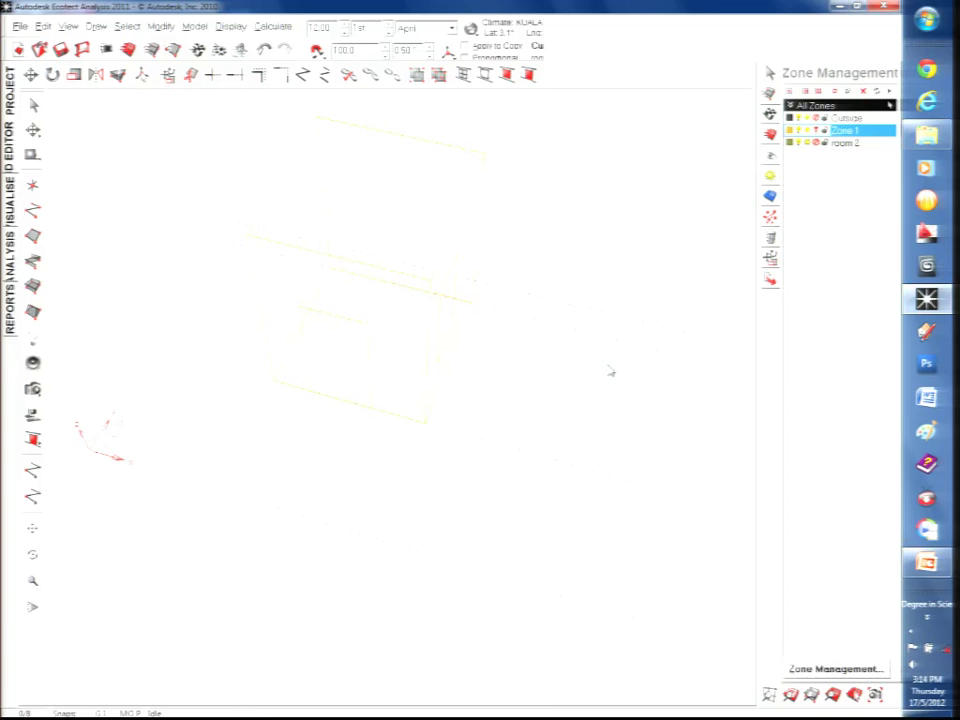
# - Add a rectangular zone about 3200 mm wide alongside Zone 1, snapping to that side's two base corners and keeping the default name
pyautogui.moveTo(553, 343); pyautogui.dragTo(212, 252, button='middle')
pyautogui.click(30, 222)
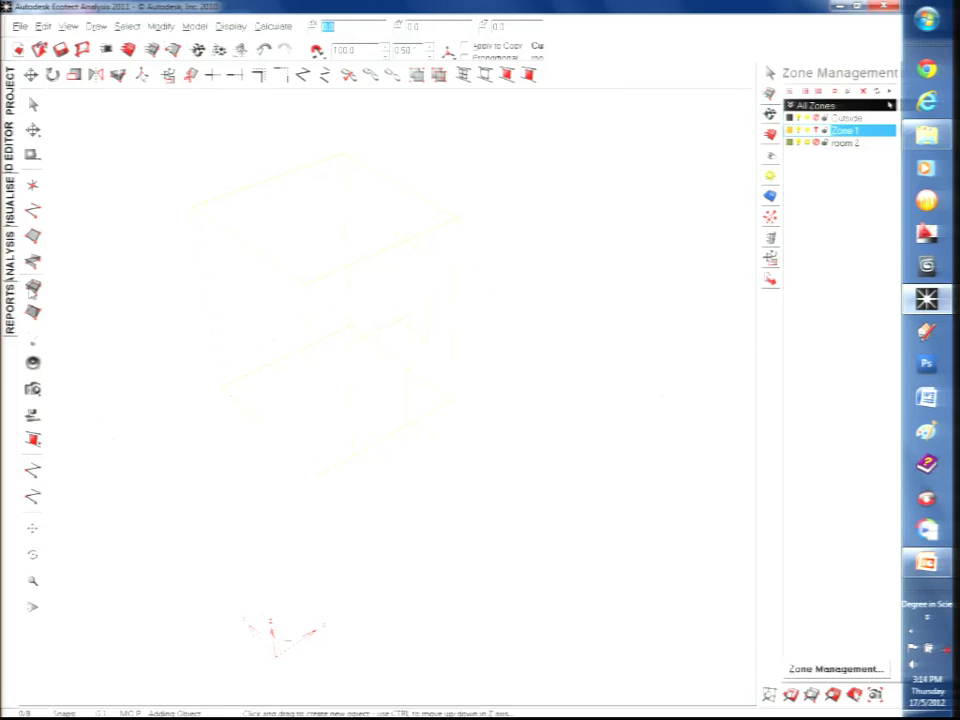
pyautogui.click(224, 393)
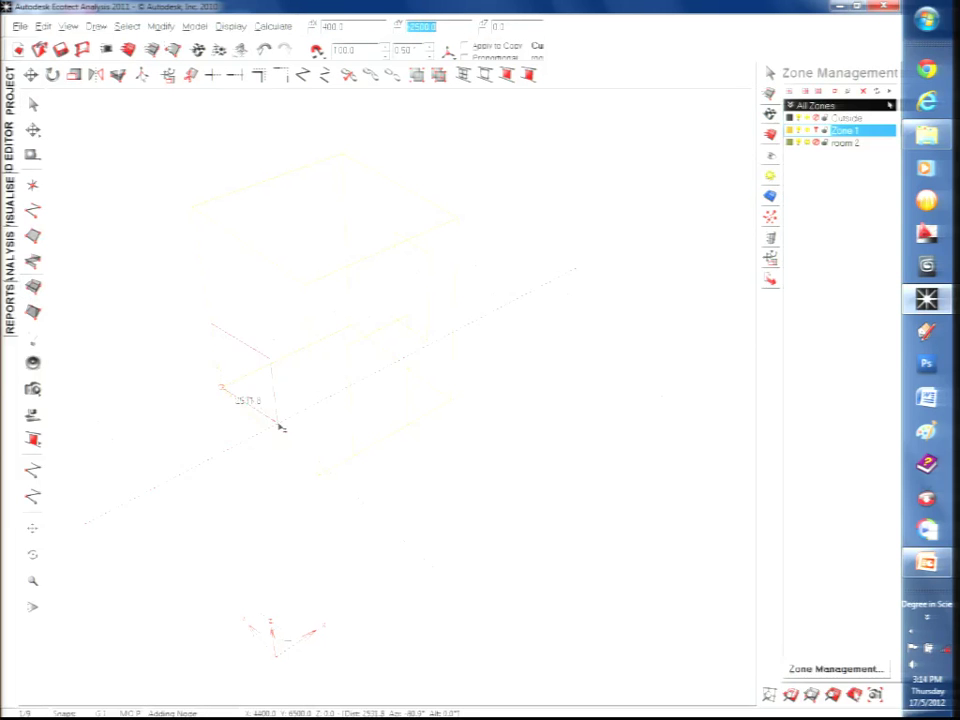
pyautogui.click(319, 478)
pyautogui.click(224, 527)
pyautogui.click(128, 434)
pyautogui.click(224, 393)
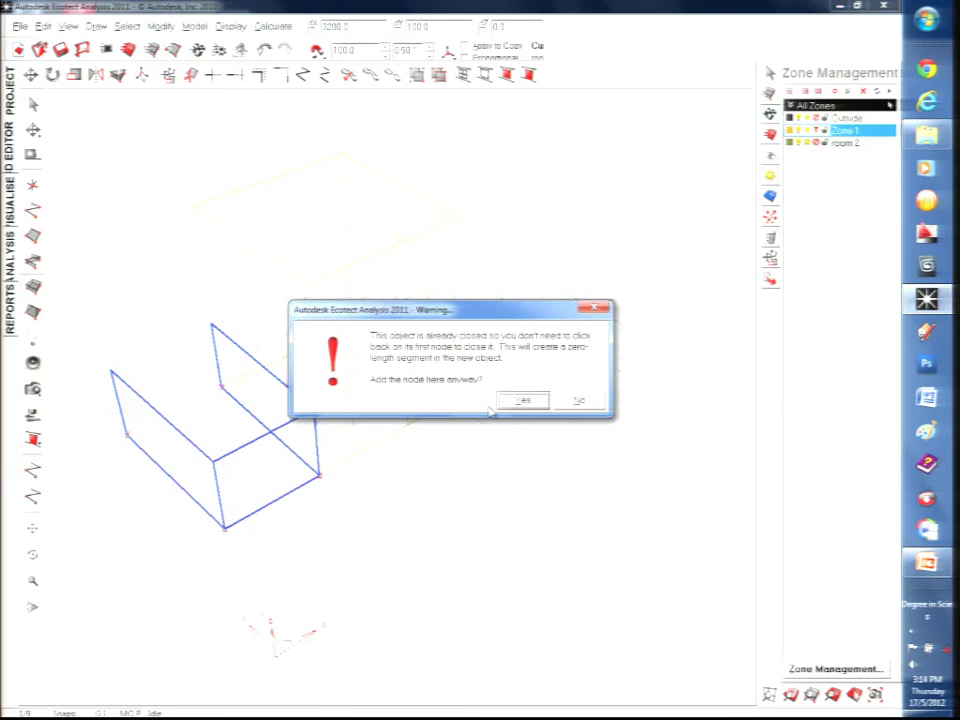
pyautogui.click(523, 399)
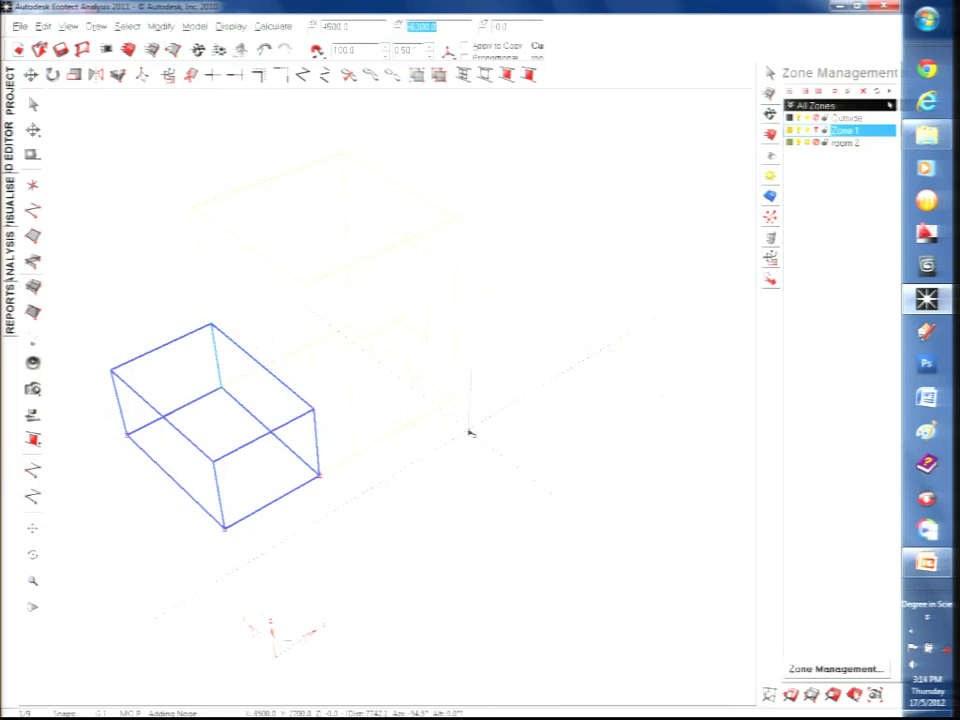
pyautogui.press('Escape')
pyautogui.press('Return')
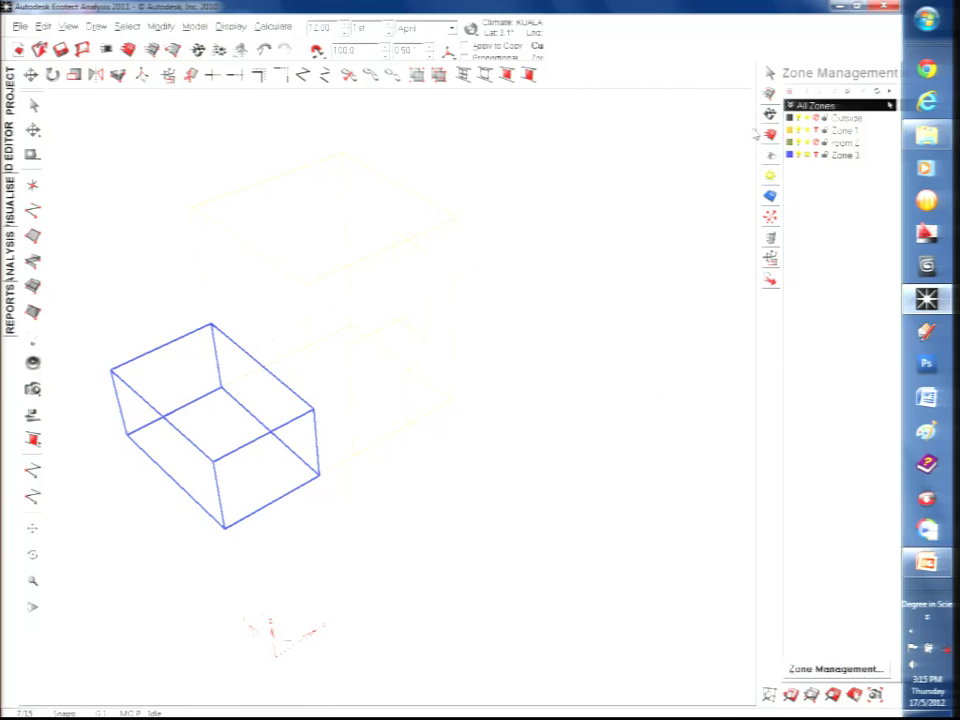
# - Set the Z-axis extrusion of the new zone's selected surfaces to 6000 mm, then clear the selection
pyautogui.click(769, 73)
pyautogui.click(878, 293)
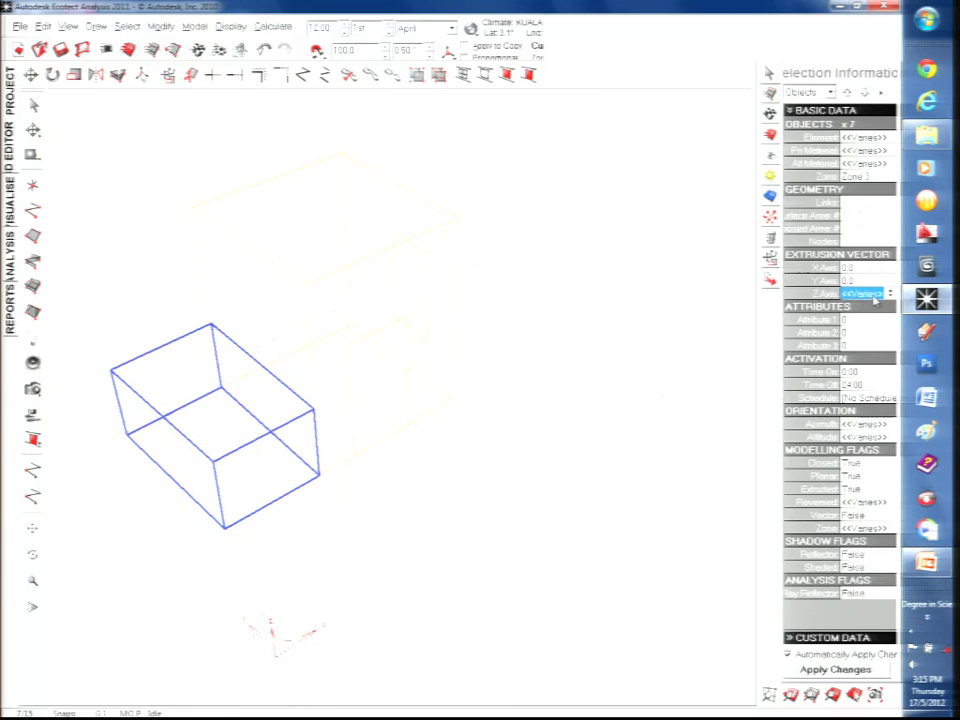
pyautogui.write('4300')
pyautogui.write('5400')
pyautogui.write('6000')
pyautogui.click(395, 556)
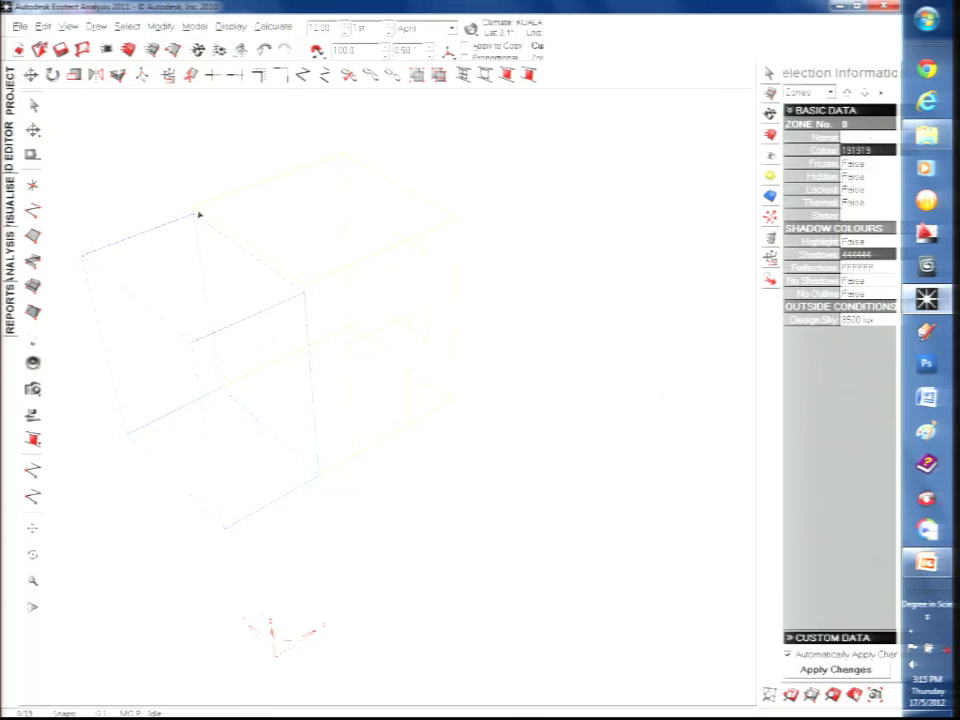
# - Insert a four-sided window about 2400 mm wide in the new zone's wall adjoining Zone 1, placing its corners in perspective
pyautogui.click(259, 267)
pyautogui.rightClick(263, 280)
pyautogui.moveTo(333, 422)
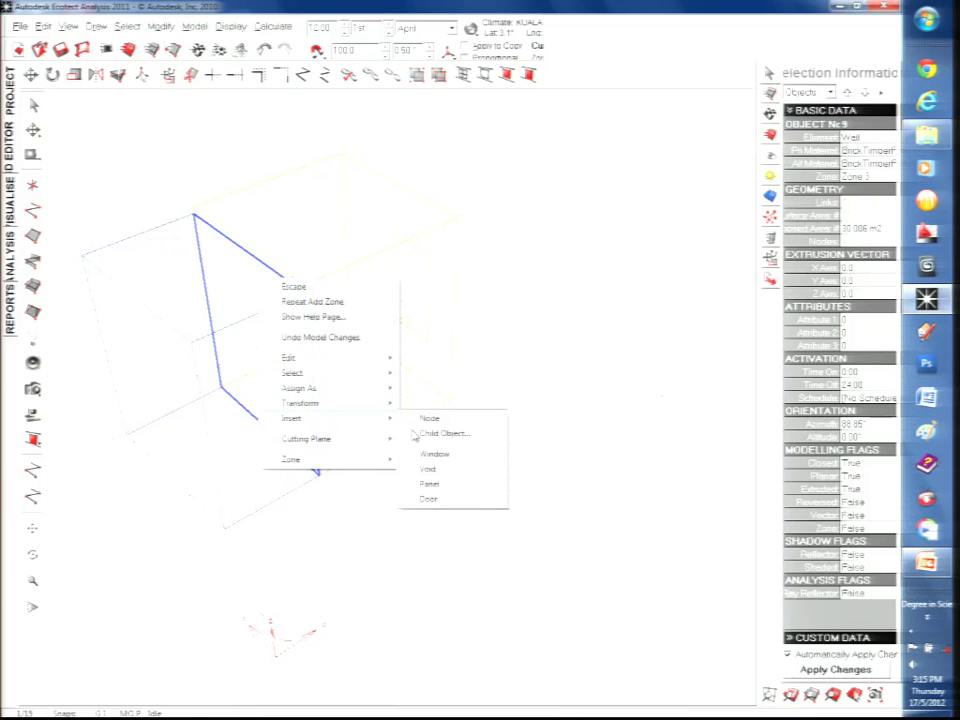
pyautogui.click(435, 454)
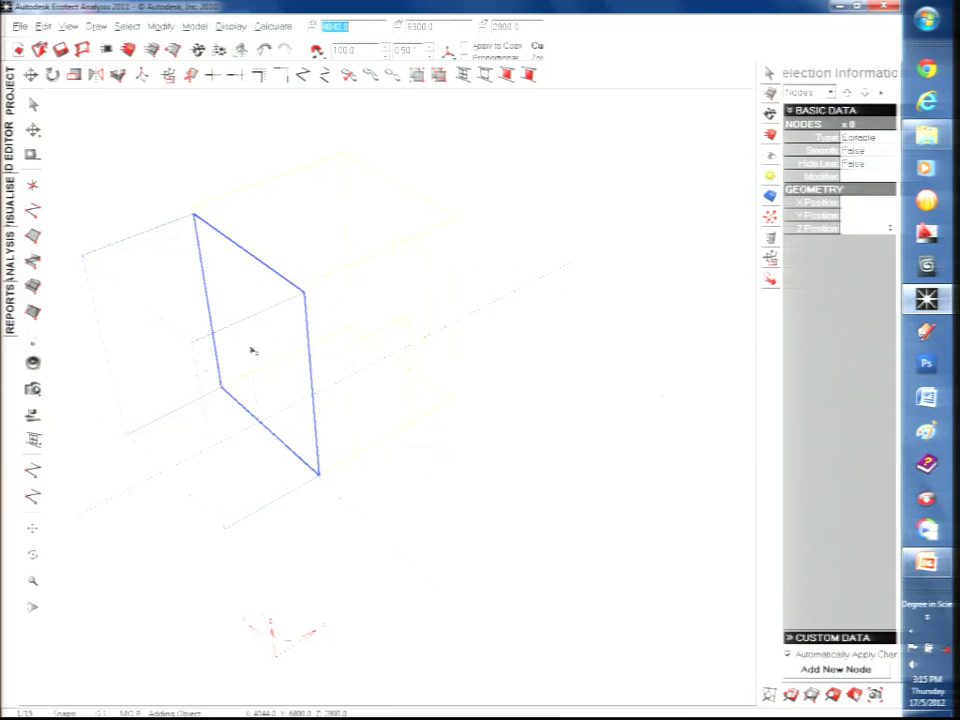
pyautogui.click(246, 330)
pyautogui.click(245, 377)
pyautogui.click(292, 395)
pyautogui.click(294, 355)
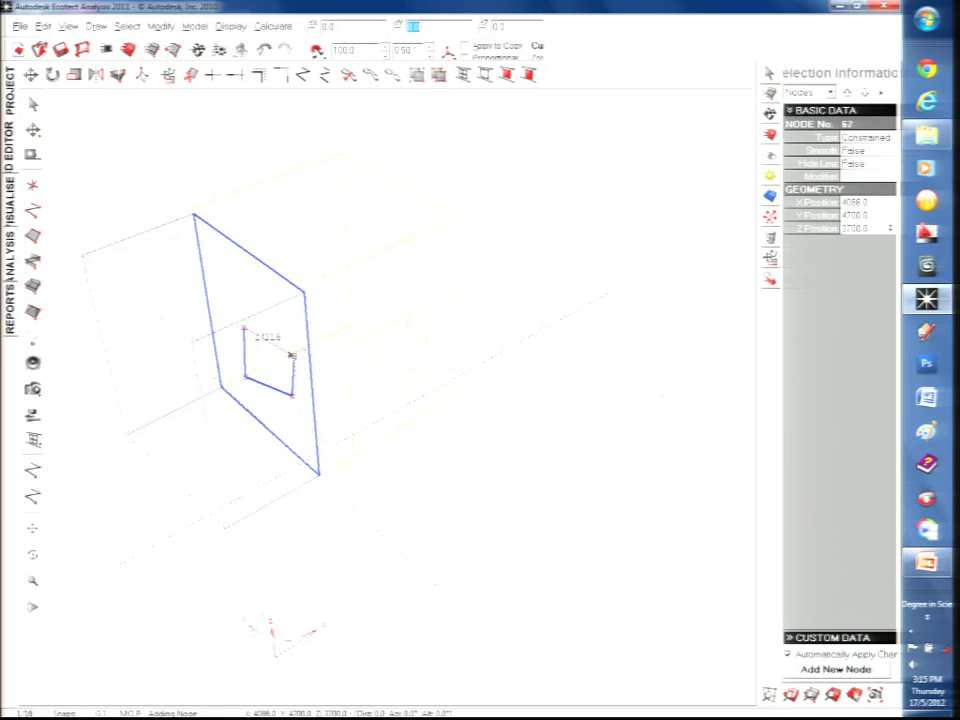
pyautogui.click(245, 330)
pyautogui.click(518, 401)
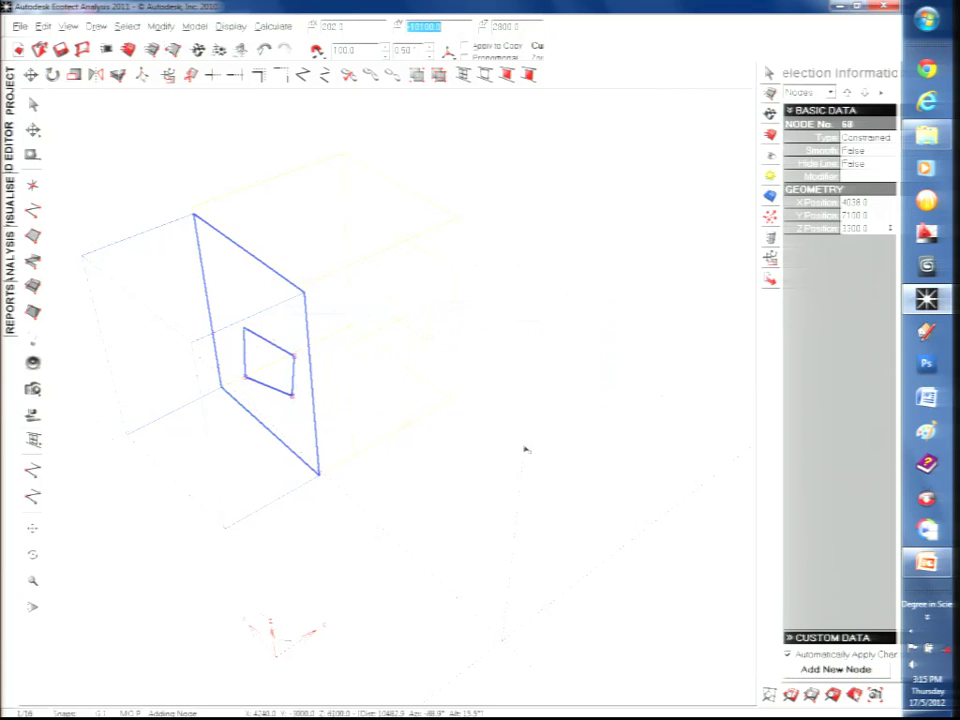
# - Examine the selected wall and its new window from several angles as a rendered model in Visualise
pyautogui.click(9, 205)
pyautogui.moveTo(71, 261)
pyautogui.mouseDown()
pyautogui.moveTo(236, 300)
pyautogui.moveTo(171, 257)
pyautogui.moveTo(114, 254)
pyautogui.moveTo(178, 315)
pyautogui.mouseUp()
pyautogui.moveTo(199, 255)
pyautogui.mouseDown()
pyautogui.moveTo(211, 335)
pyautogui.moveTo(294, 364)
pyautogui.moveTo(304, 321)
pyautogui.mouseUp()
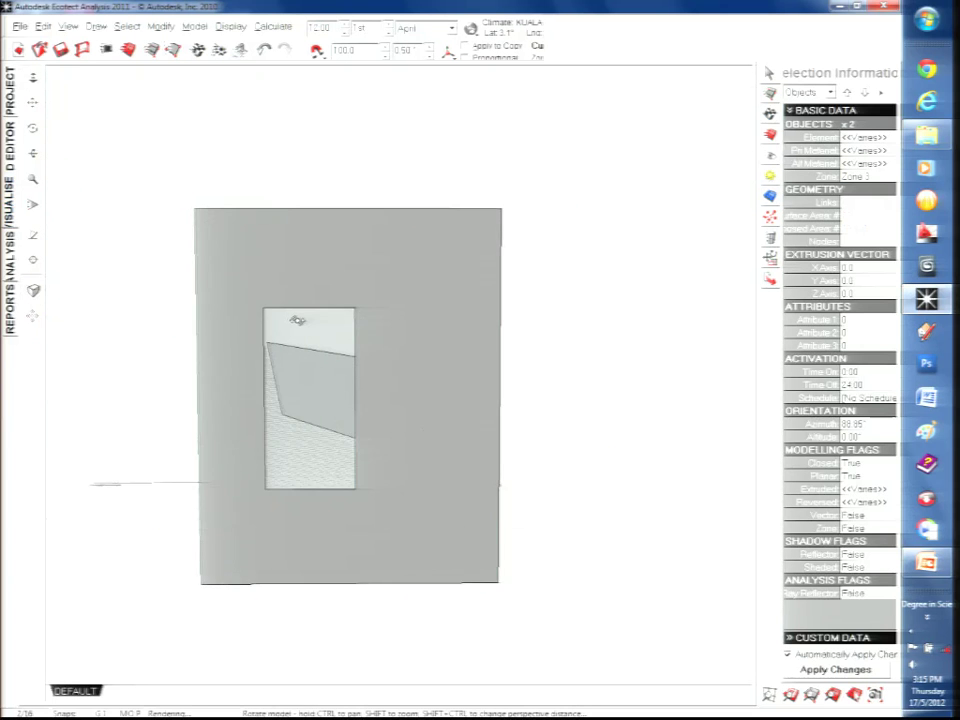
pyautogui.moveTo(272, 369)
pyautogui.mouseDown()
pyautogui.moveTo(302, 381)
pyautogui.moveTo(105, 349)
pyautogui.mouseUp()
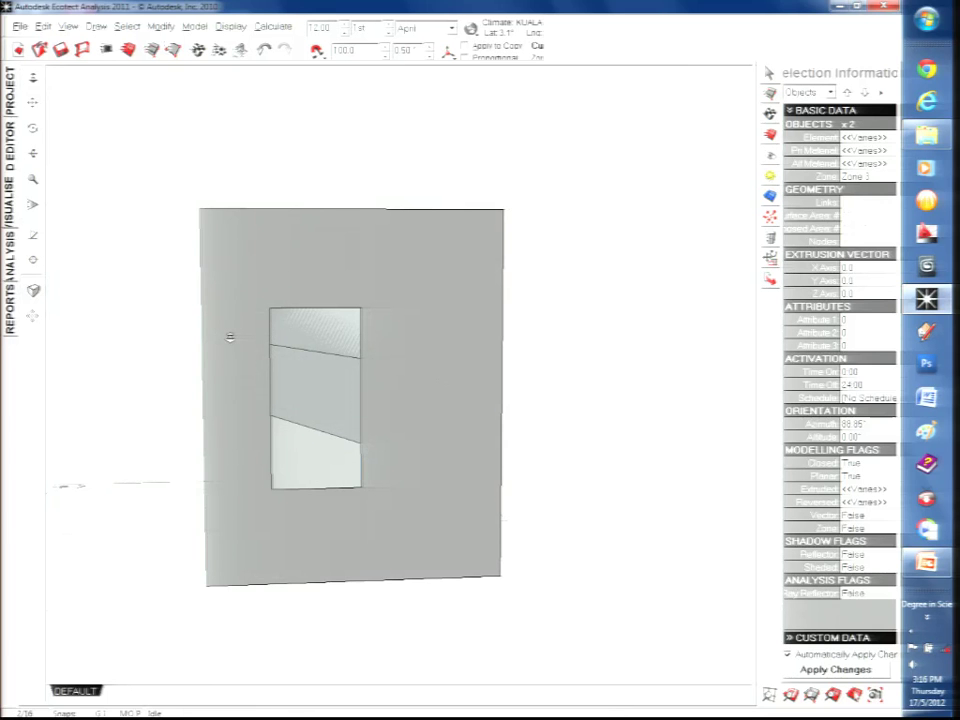
# - Create a gable pitched roof over Zone 1's ceiling, snapping to opposite ceiling corners for a 5000 by 5000 mm base
pyautogui.click(8, 125)
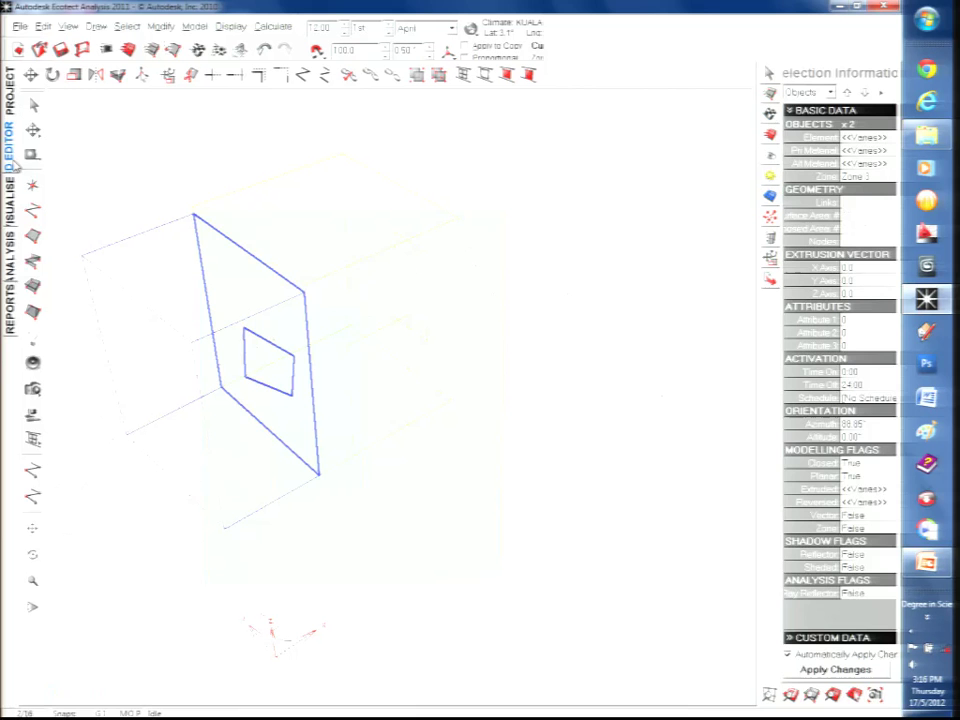
pyautogui.click(476, 250)
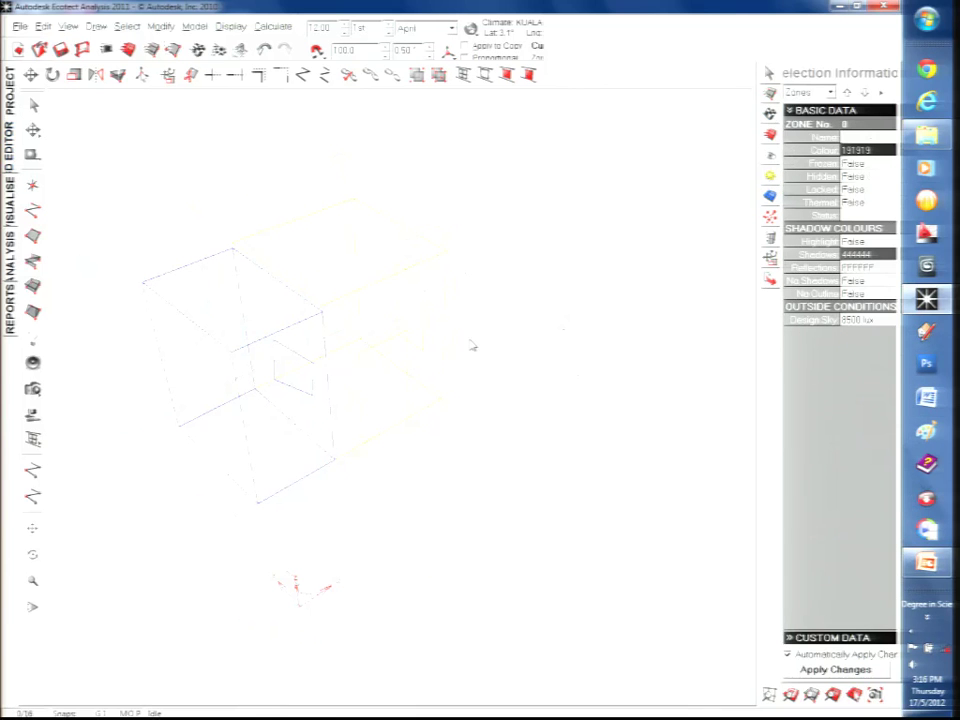
pyautogui.click(770, 92)
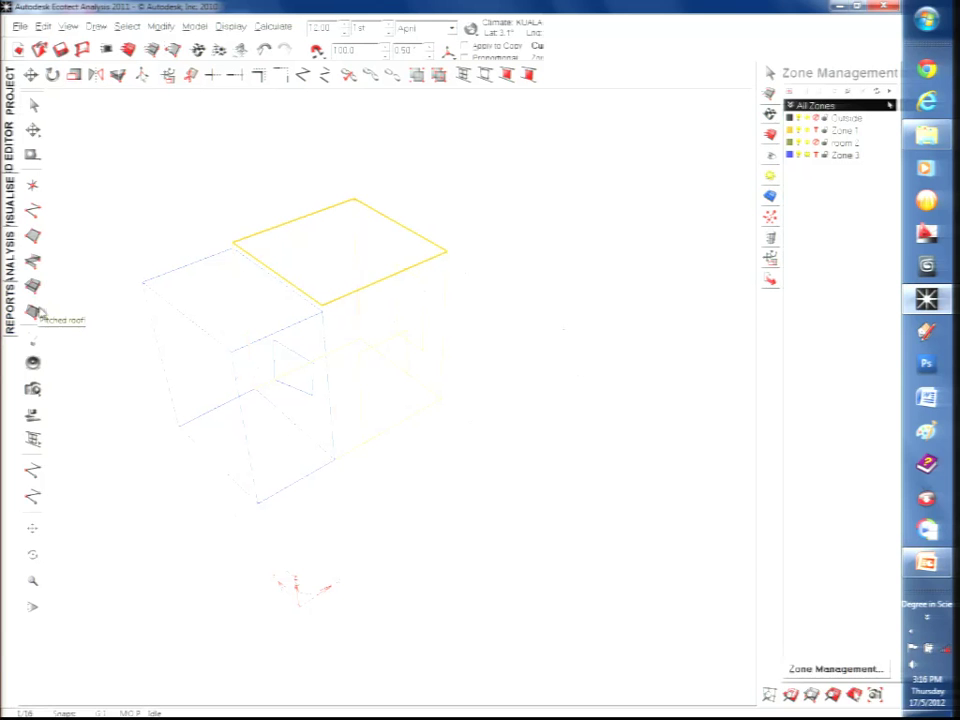
pyautogui.click(33, 311)
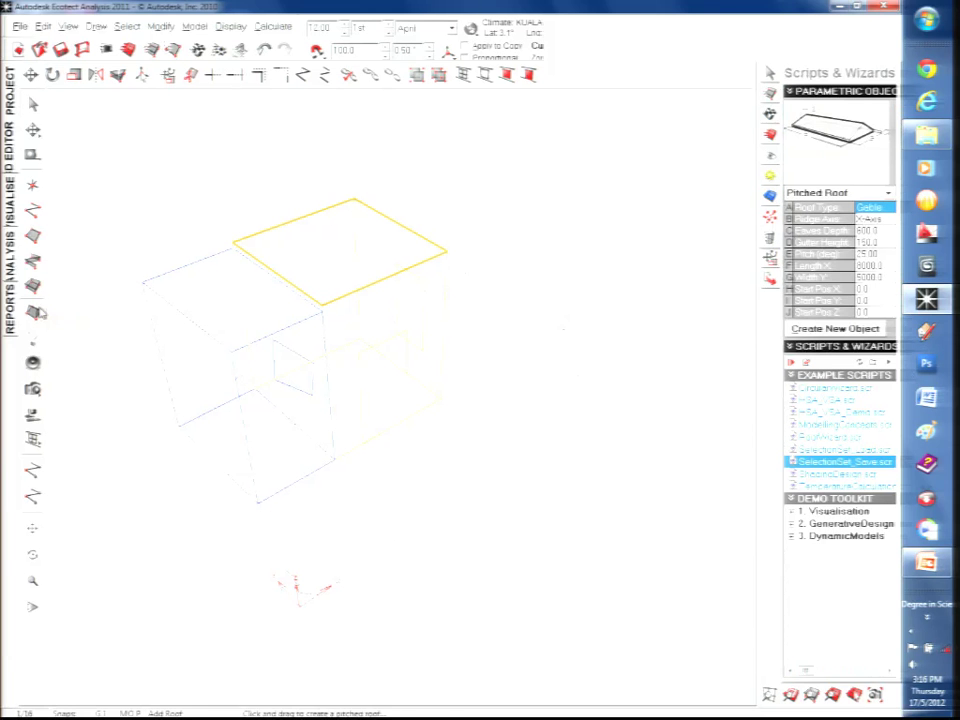
pyautogui.click(233, 245)
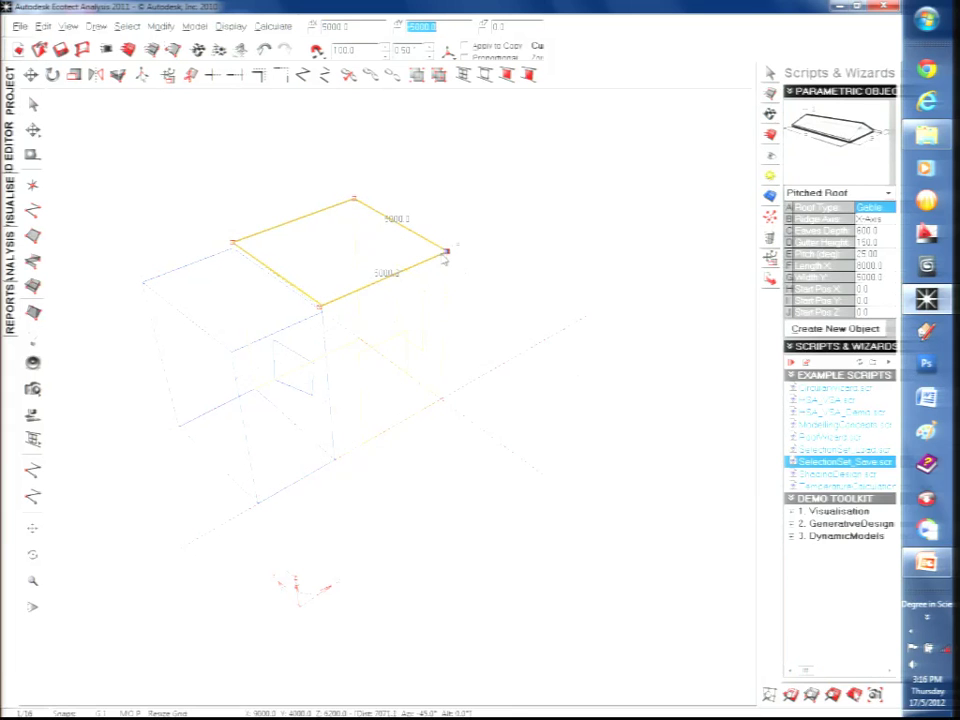
pyautogui.click(446, 253)
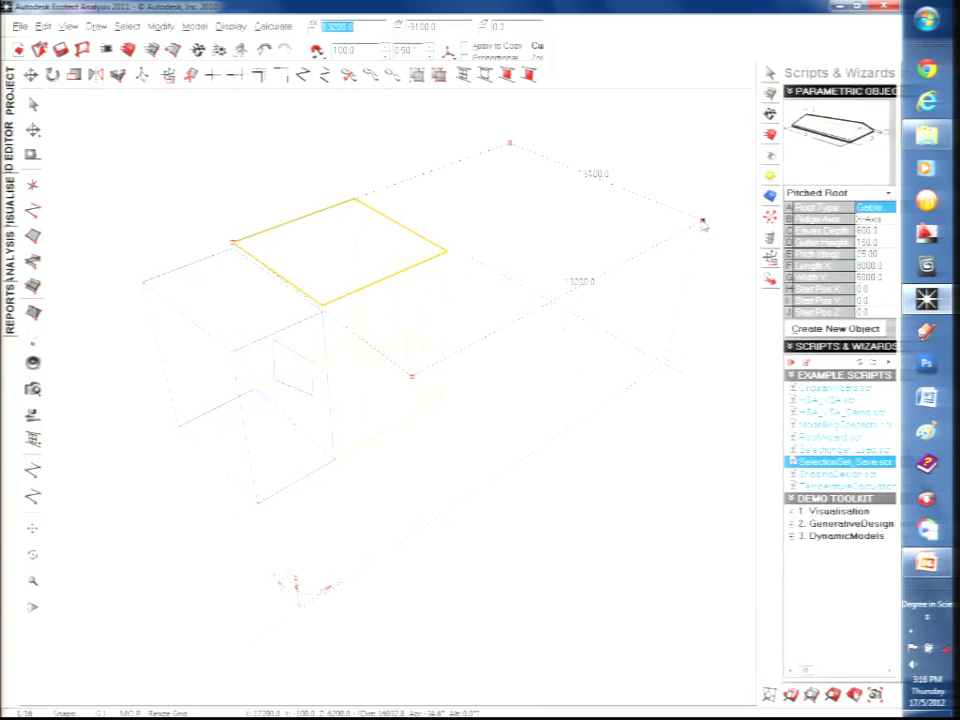
pyautogui.click(888, 196)
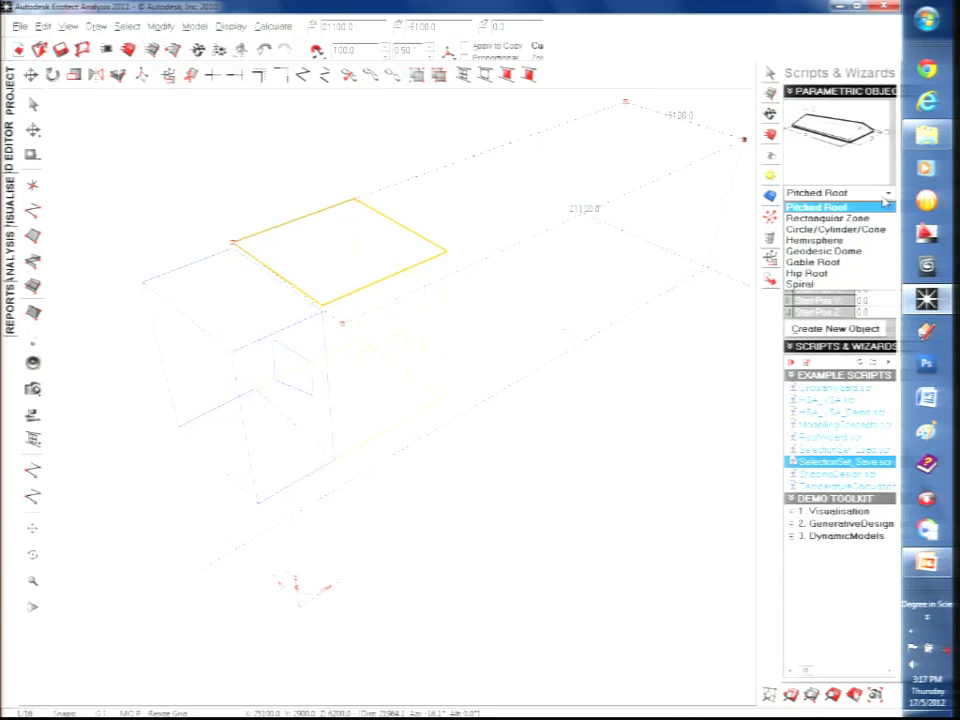
pyautogui.click(850, 207)
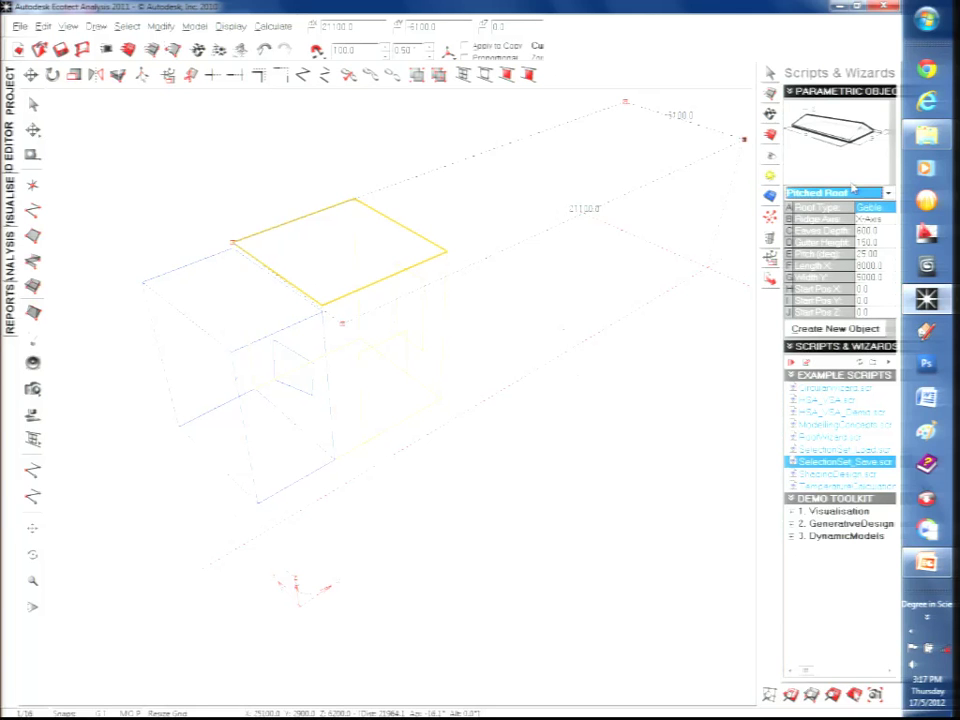
pyautogui.click(448, 254)
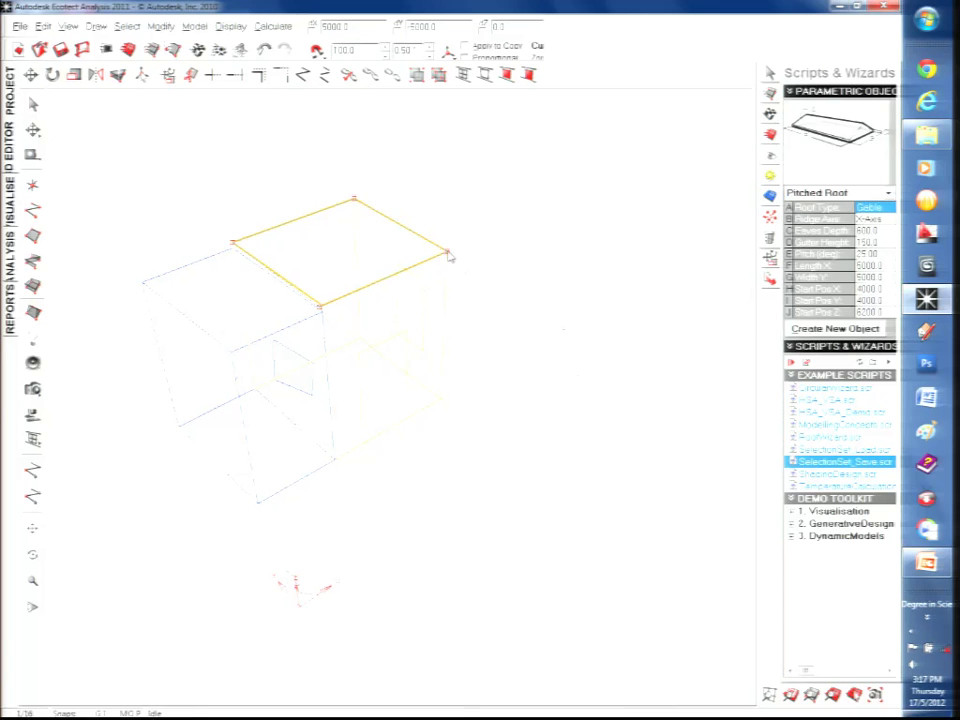
pyautogui.click(796, 332)
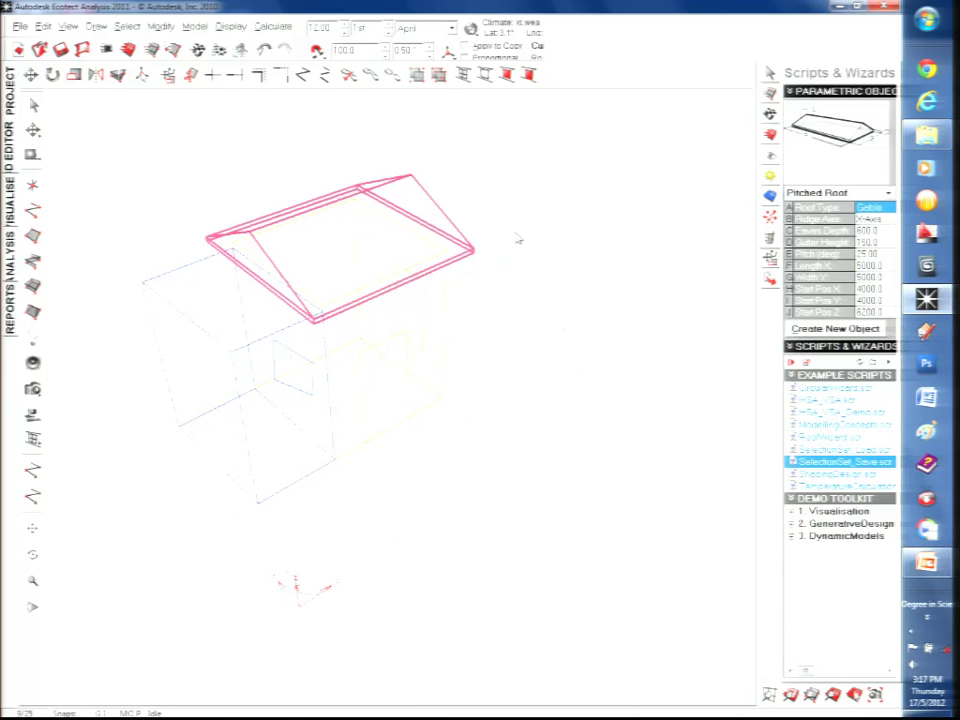
# - Delete the new roof together with its zone, and recreate the gable roof over Zone 1 with its ridge along the X-Axis
pyautogui.press('Delete')
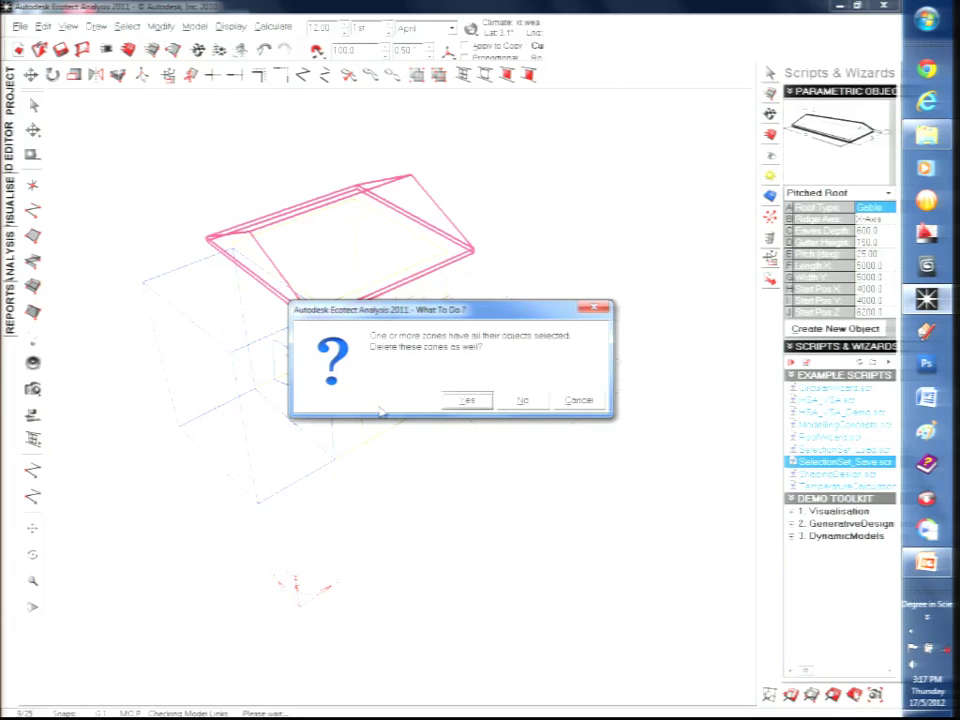
pyautogui.press('Return')
pyautogui.click(872, 219)
pyautogui.click(890, 221)
pyautogui.click(870, 245)
pyautogui.click(33, 236)
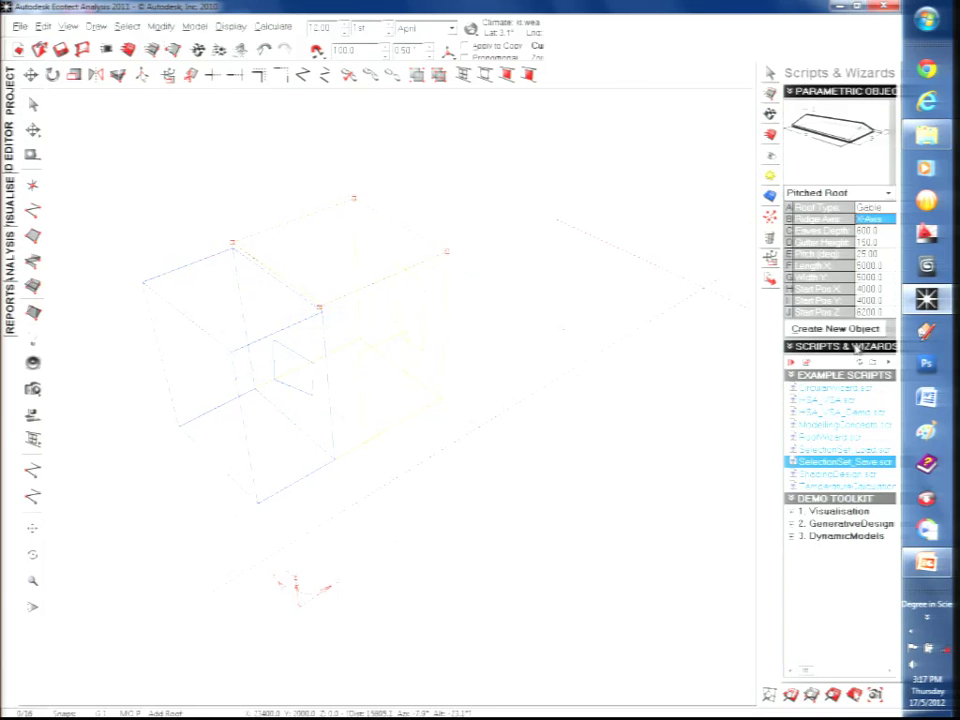
pyautogui.click(845, 329)
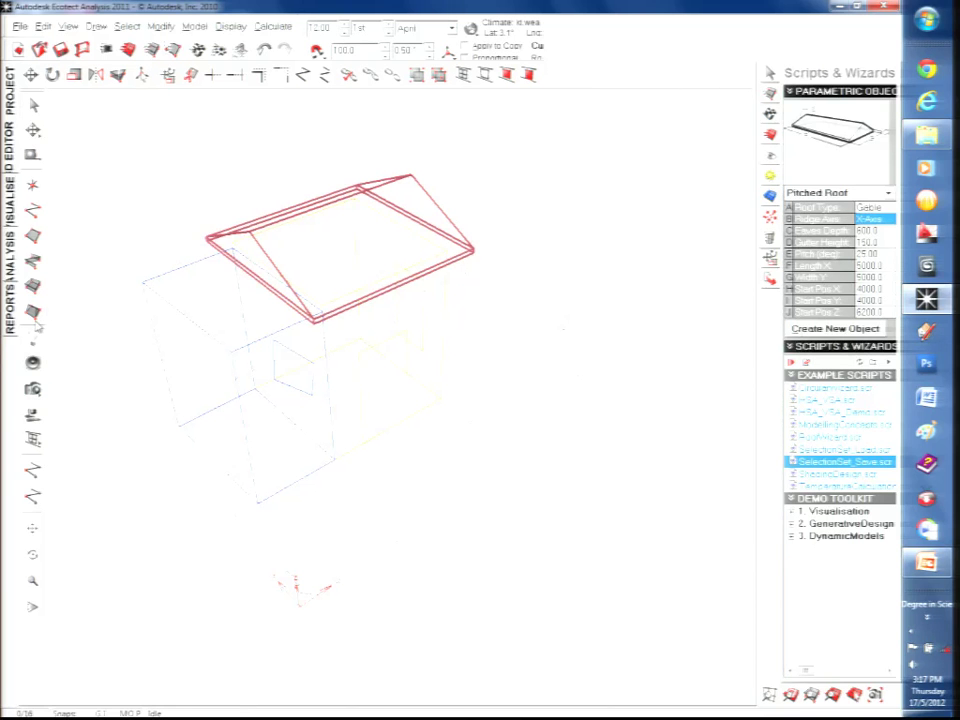
pyautogui.click(33, 312)
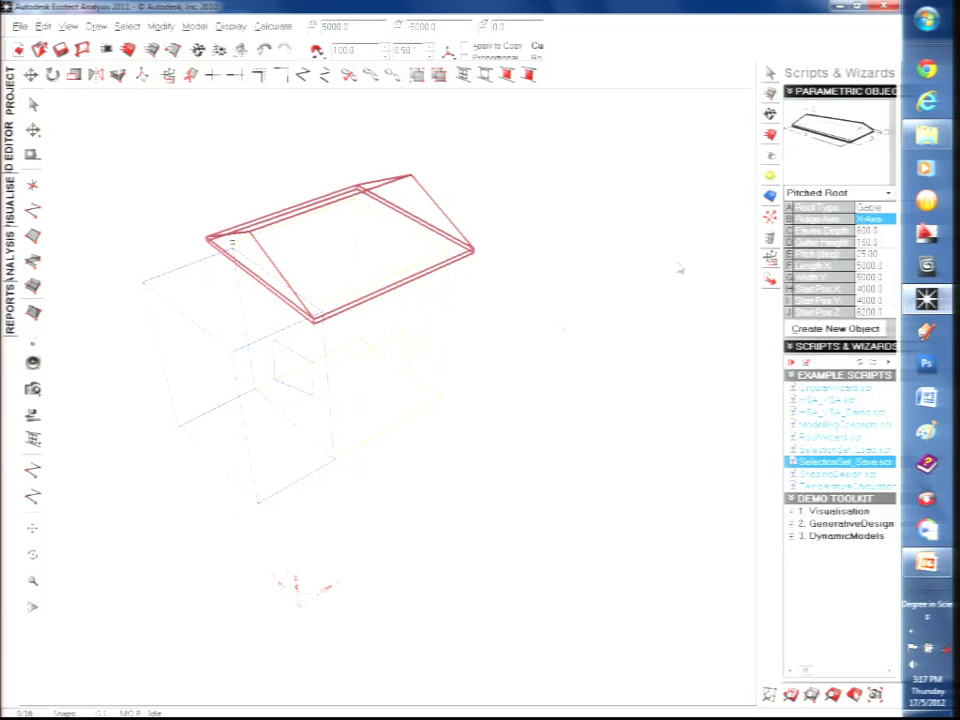
pyautogui.press('Escape')
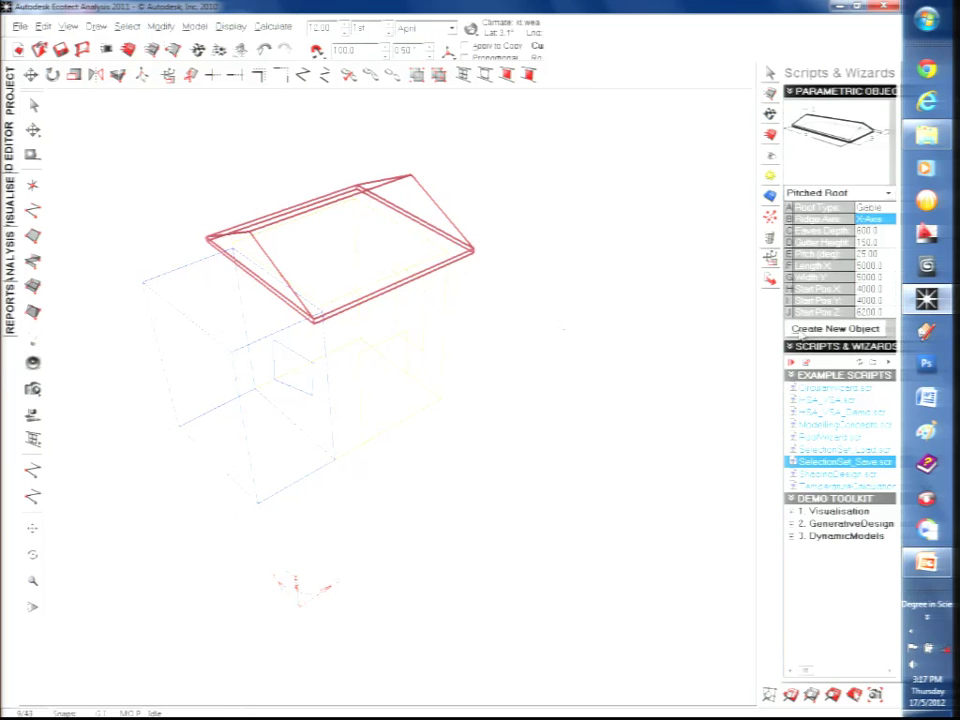
# - Create a gable roof over Zone 1 with its ridge along the Y-Axis, and delete the overlapping X-Axis roof
pyautogui.click(870, 219)
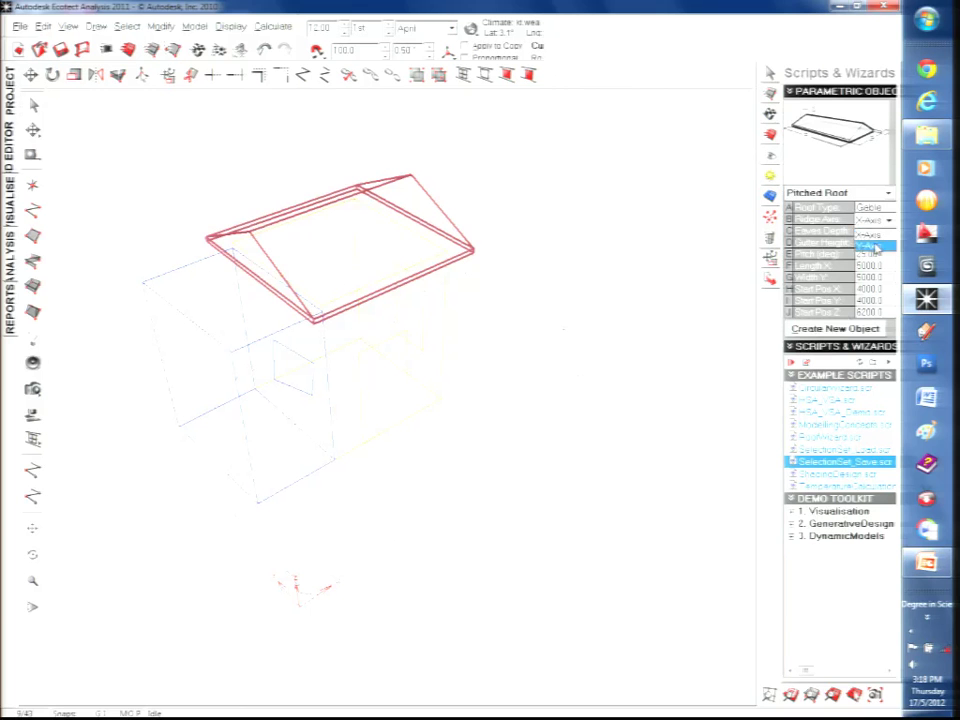
pyautogui.click(840, 329)
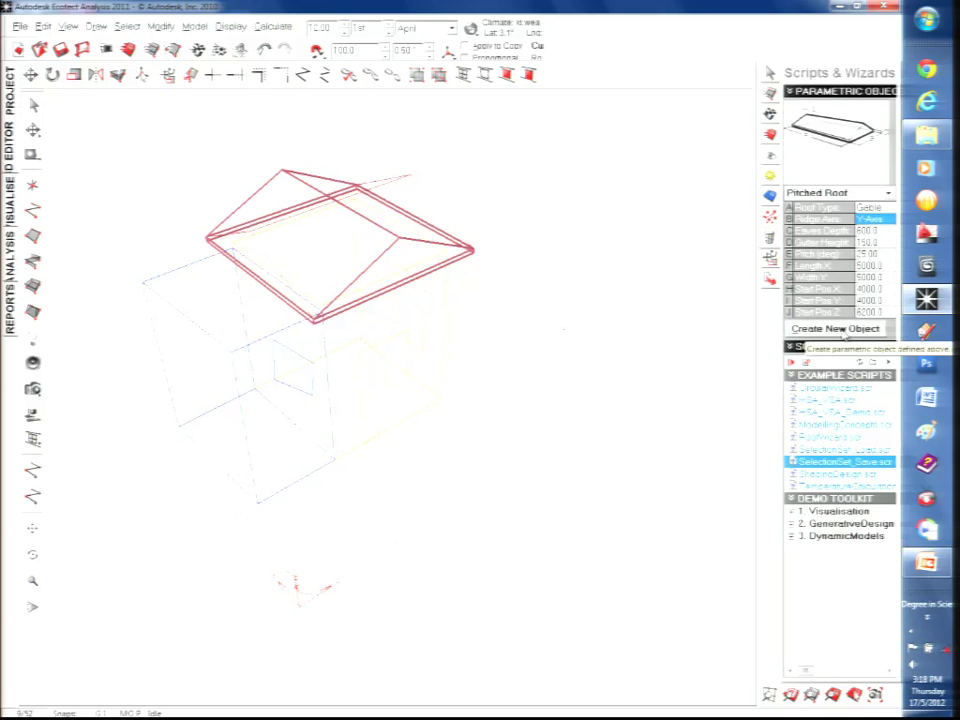
pyautogui.click(629, 237)
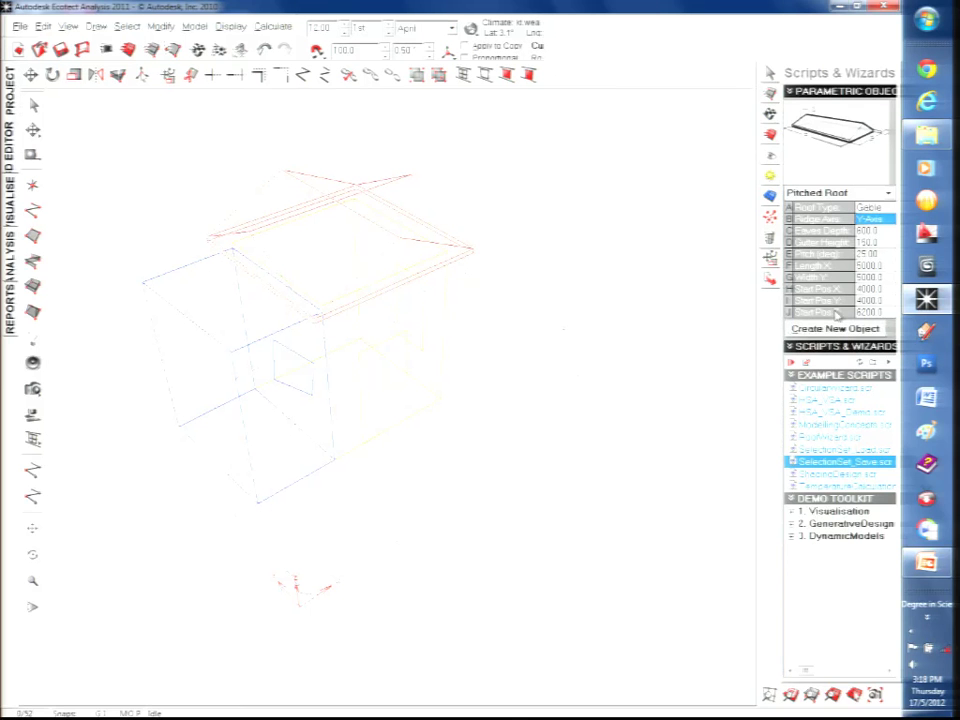
pyautogui.click(320, 202)
pyautogui.press('Escape')
pyautogui.scroll(3, 381, 229)
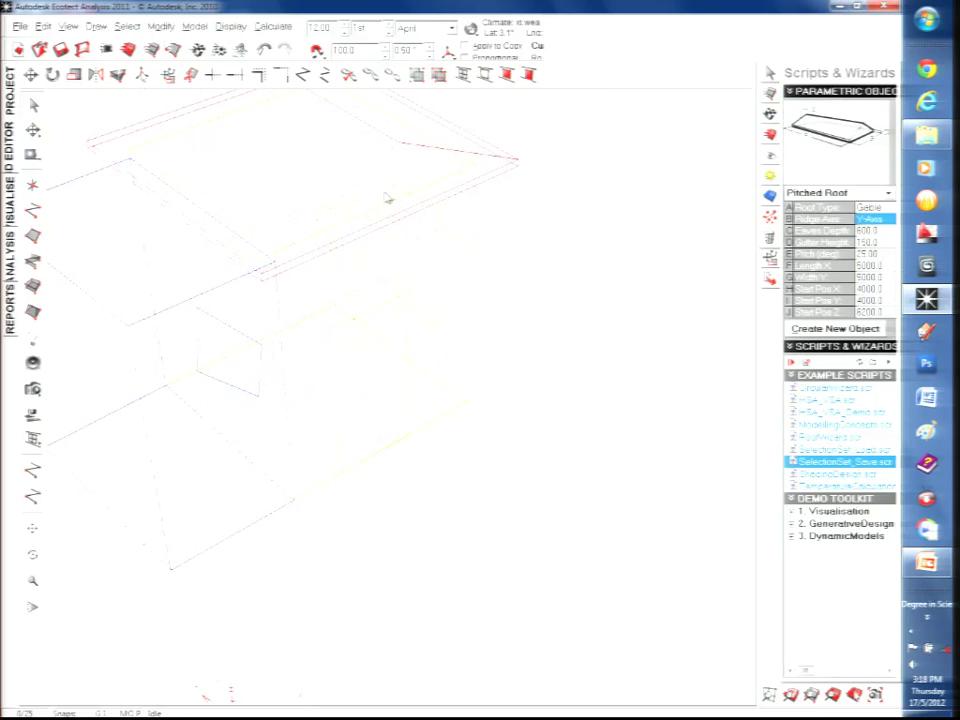
# - Put the roof in node mode and raise the near end node of its ridge 1000 mm along the Z-axis
pyautogui.click(390, 160)
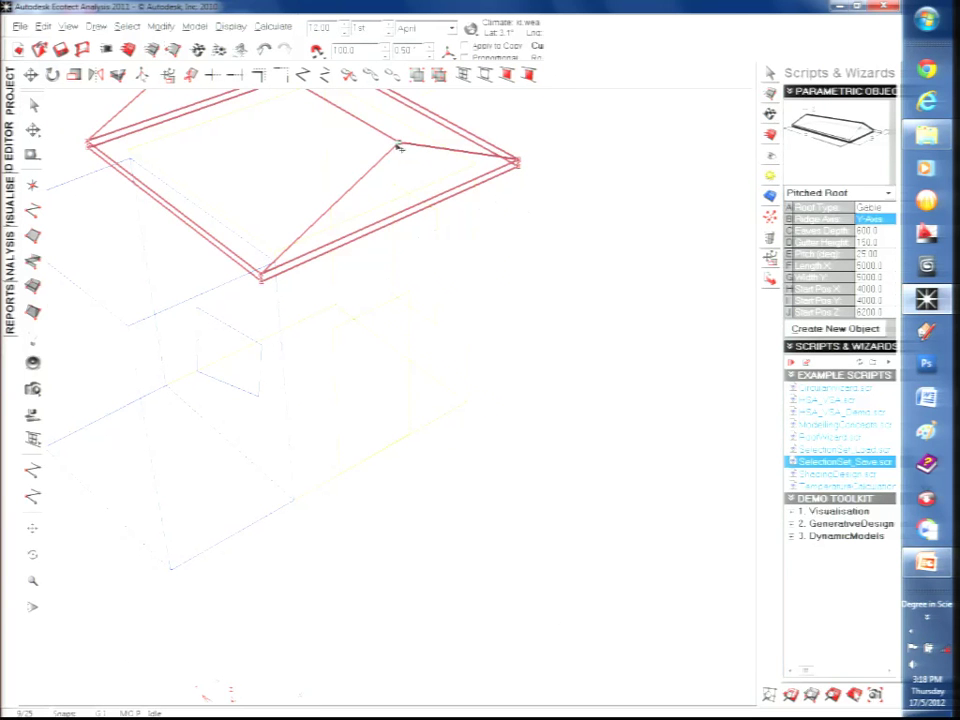
pyautogui.scroll(5, 398, 147)
pyautogui.scroll(5, 383, 225)
pyautogui.scroll(-3, 355, 200)
pyautogui.scroll(2, 360, 208)
pyautogui.scroll(-3, 349, 176)
pyautogui.scroll(-5, 365, 280)
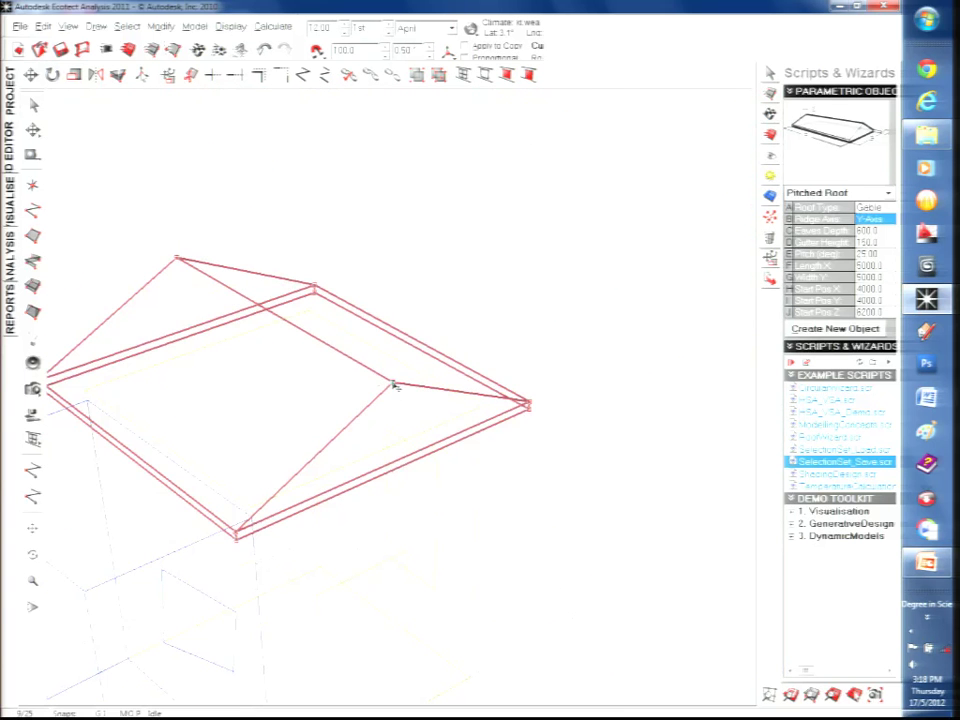
pyautogui.press('pageup')
pyautogui.press('pageup')
pyautogui.press('pageup')
pyautogui.press('pageup')
pyautogui.press('pageup')
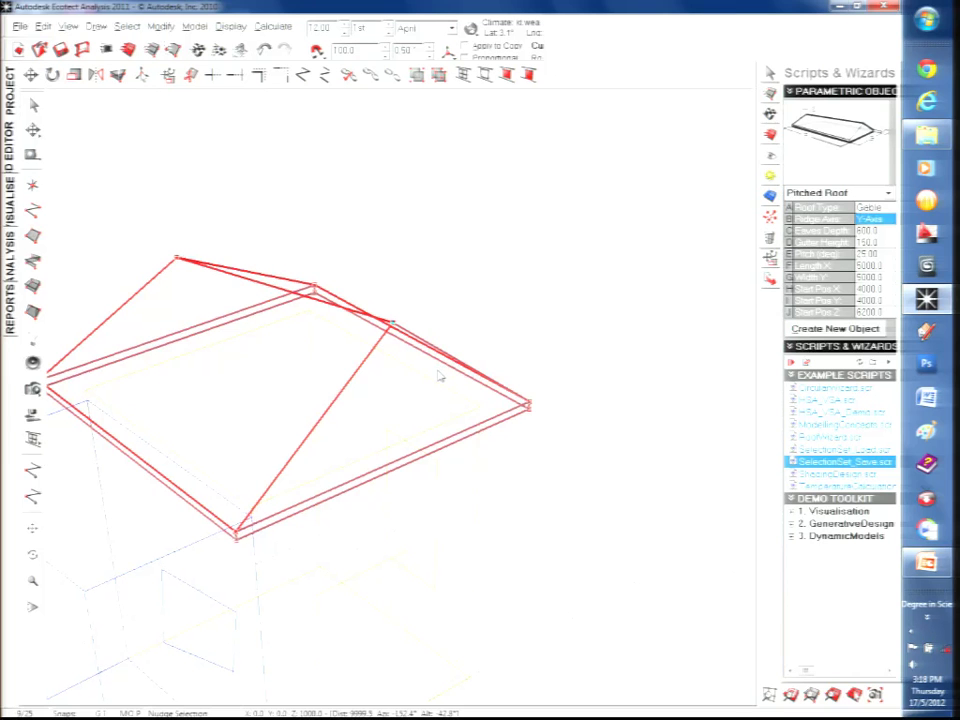
# - Nudge the raised ridge node 2200 mm along the X-axis and 4100 mm along the Y-axis
pyautogui.press('Right')
pyautogui.press('Right')
pyautogui.press('Right')
pyautogui.press('Right')
pyautogui.press('Right')
pyautogui.press('Right')
pyautogui.press('Right')
pyautogui.press('Right')
pyautogui.press('Right')
pyautogui.press('Right')
pyautogui.press('Right')
pyautogui.press('Right')
pyautogui.press('Right')
pyautogui.press('Right')
pyautogui.press('Right')
pyautogui.press('Right')
pyautogui.press('Right')
pyautogui.press('Right')
pyautogui.press('Right')
pyautogui.press('Right')
pyautogui.press('Right')
pyautogui.press('Right')
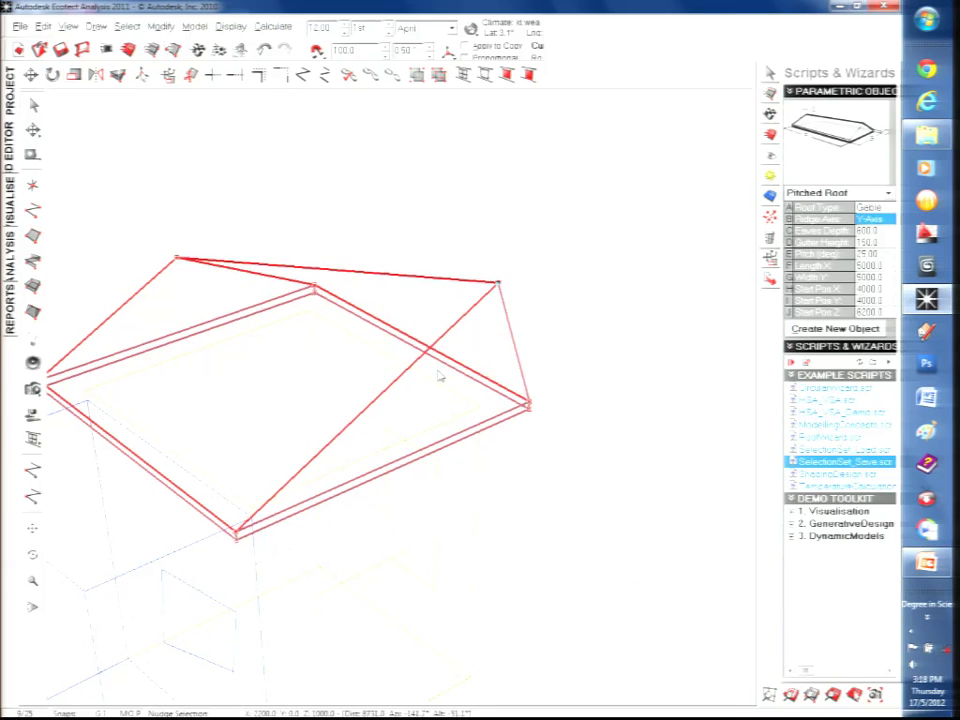
pyautogui.press('Up')
pyautogui.press('Up')
pyautogui.press('Up')
pyautogui.press('Up')
pyautogui.press('Up')
pyautogui.press('Up')
pyautogui.press('Up')
pyautogui.press('Up')
pyautogui.press('Up')
pyautogui.press('Up')
pyautogui.press('Up')
pyautogui.press('Up')
pyautogui.press('Up')
pyautogui.press('Up')
pyautogui.press('Up')
pyautogui.press('Up')
pyautogui.press('Up')
pyautogui.press('Up')
pyautogui.press('Up')
pyautogui.press('Up')
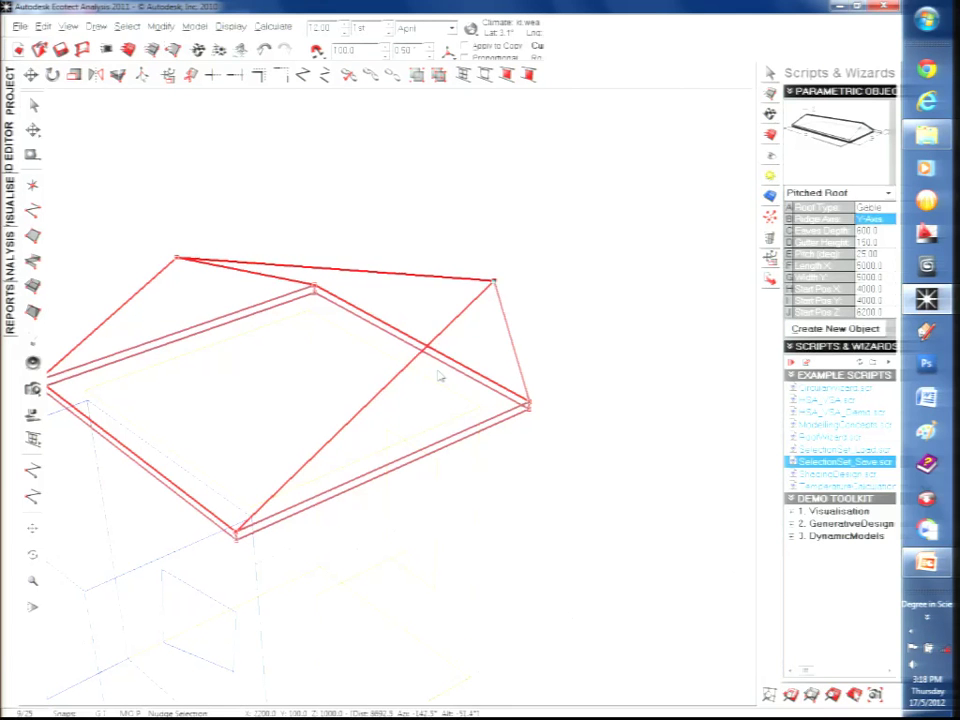
pyautogui.press('Up')
pyautogui.press('Up')
pyautogui.press('Up')
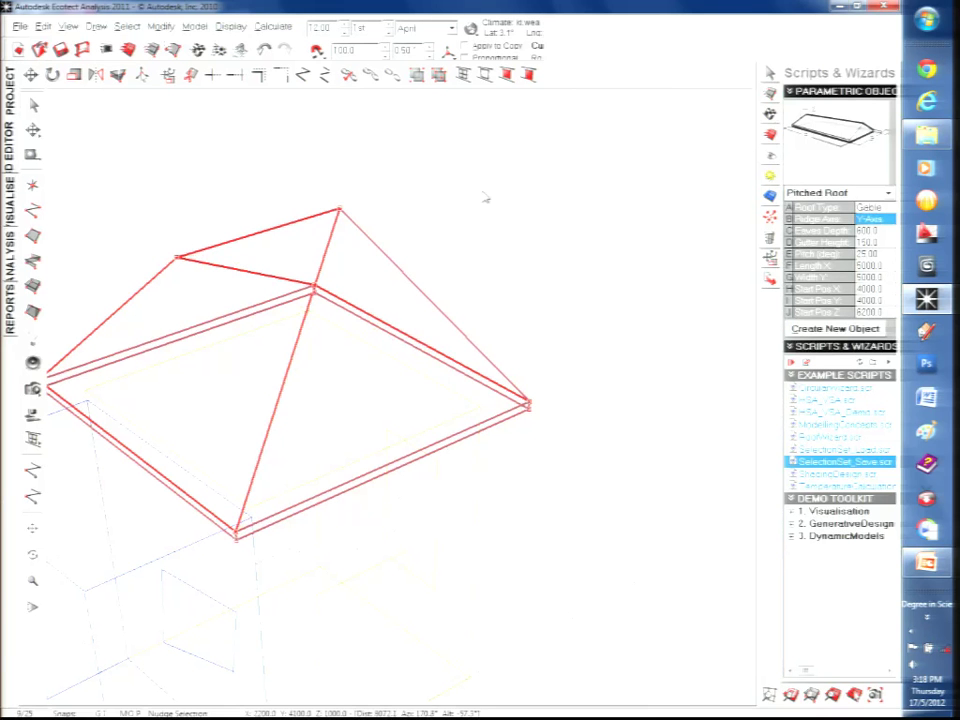
# - Check the reshaped roof as a rendered model in Visualise, and undo the ridge node nudge in the 3D Editor
pyautogui.click(9, 200)
pyautogui.scroll(-3, 341, 266)
pyautogui.moveTo(341, 266); pyautogui.dragTo(304, 331, button='right')
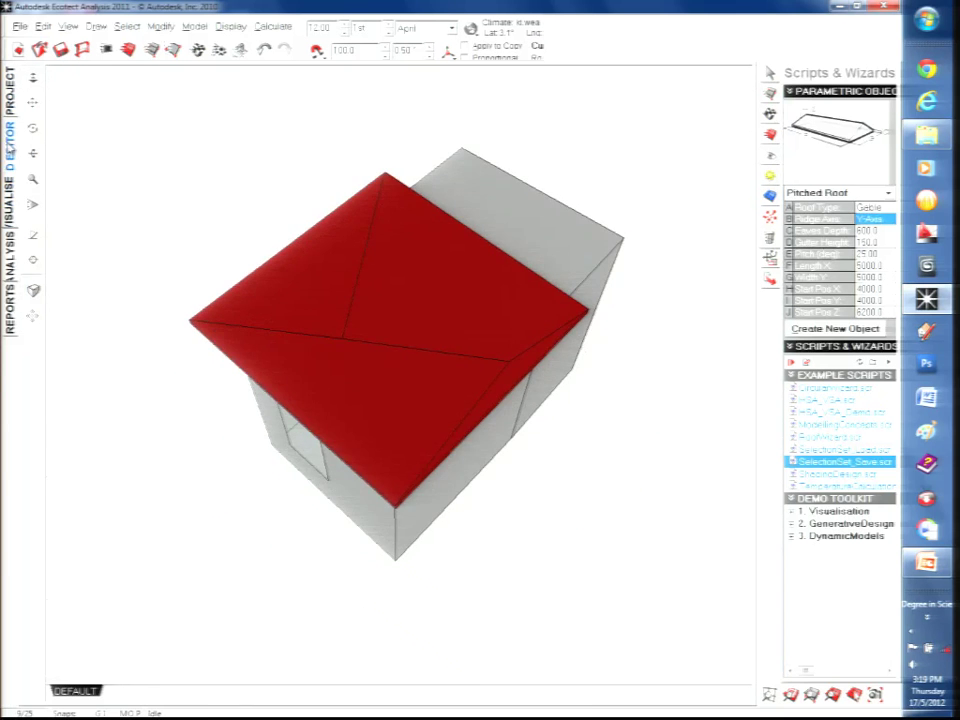
pyautogui.click(8, 120)
pyautogui.hotkey('ctrl', 'z')
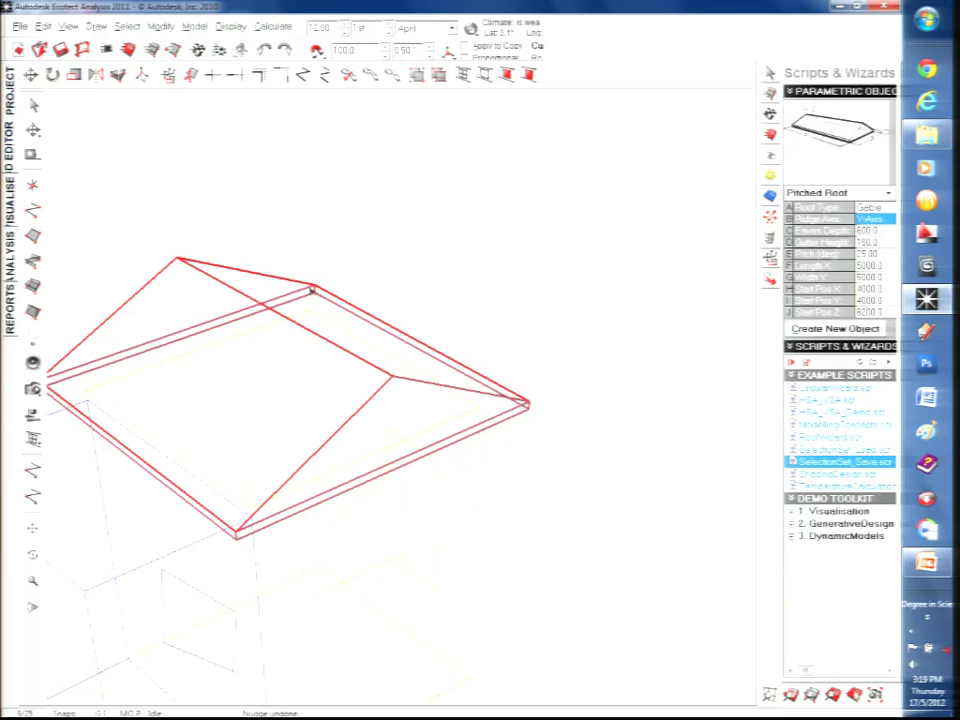
# - Inspect the gable roof as a rendered model in Visualise, and clear the roof selection in the 3D Editor
pyautogui.click(8, 205)
pyautogui.moveTo(221, 222); pyautogui.dragTo(392, 253)
pyautogui.click(14, 160)
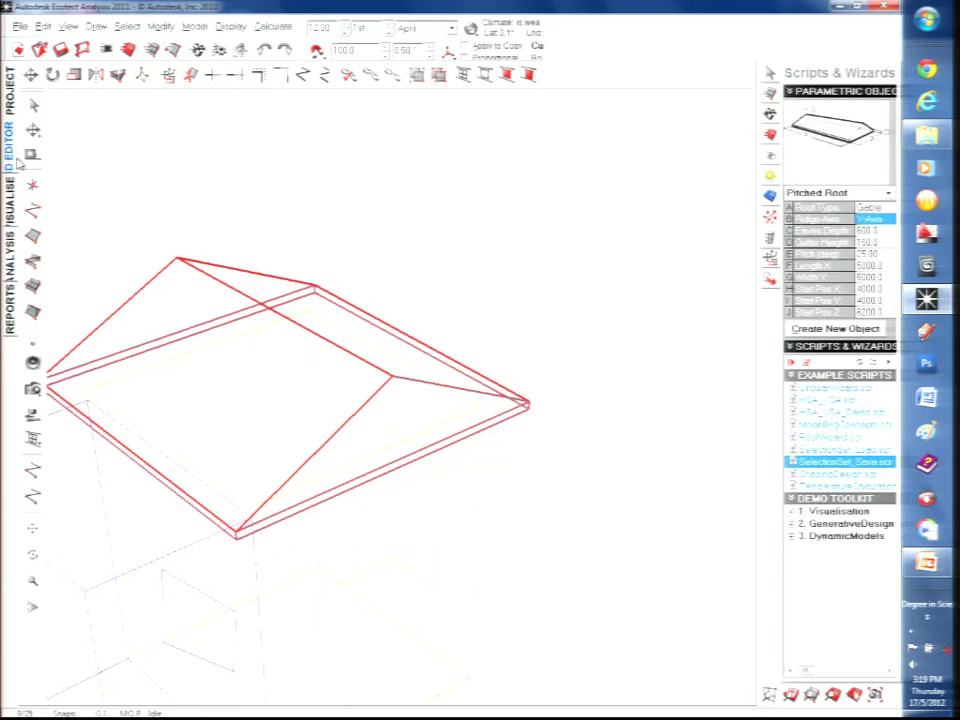
pyautogui.scroll(-3, 275, 398)
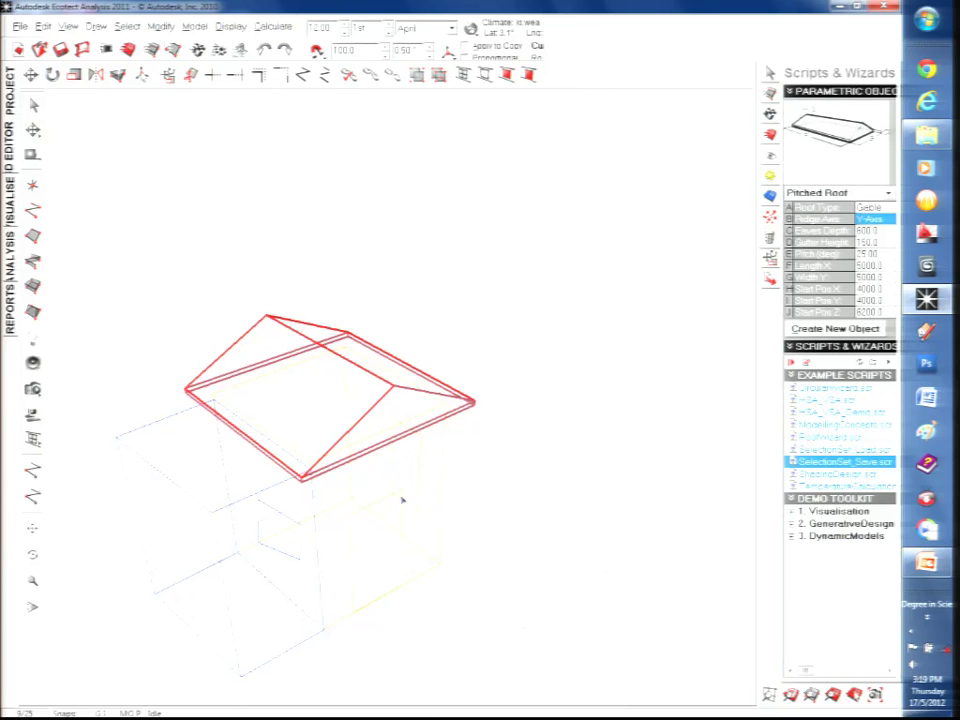
pyautogui.click(447, 301)
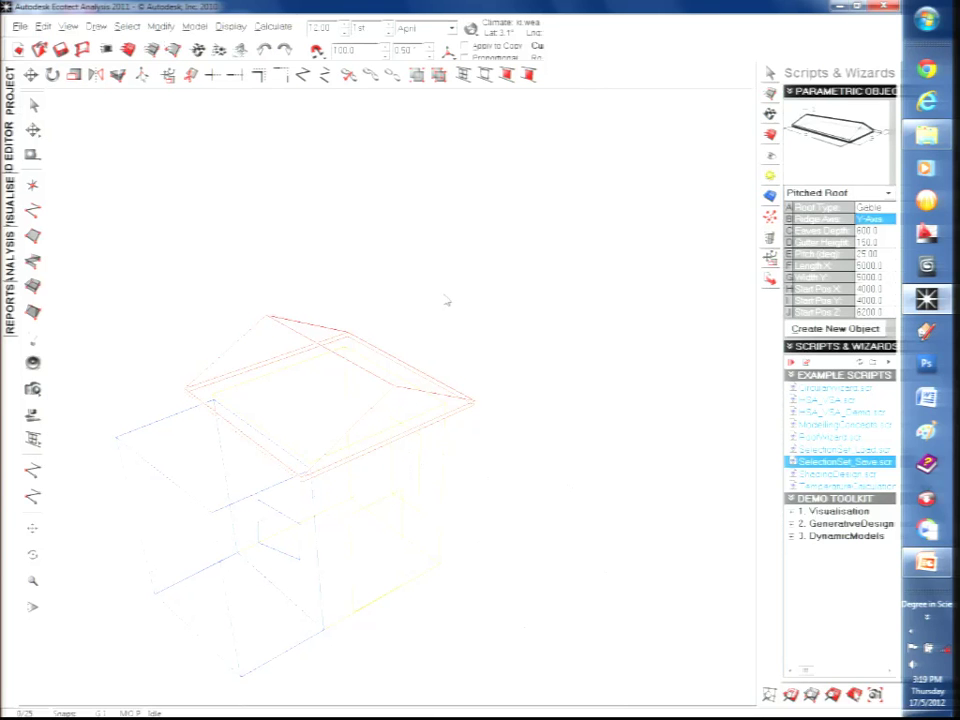
# - Undo the earlier ridge node move and the roof deletion, and clear the selection
pyautogui.click(257, 332)
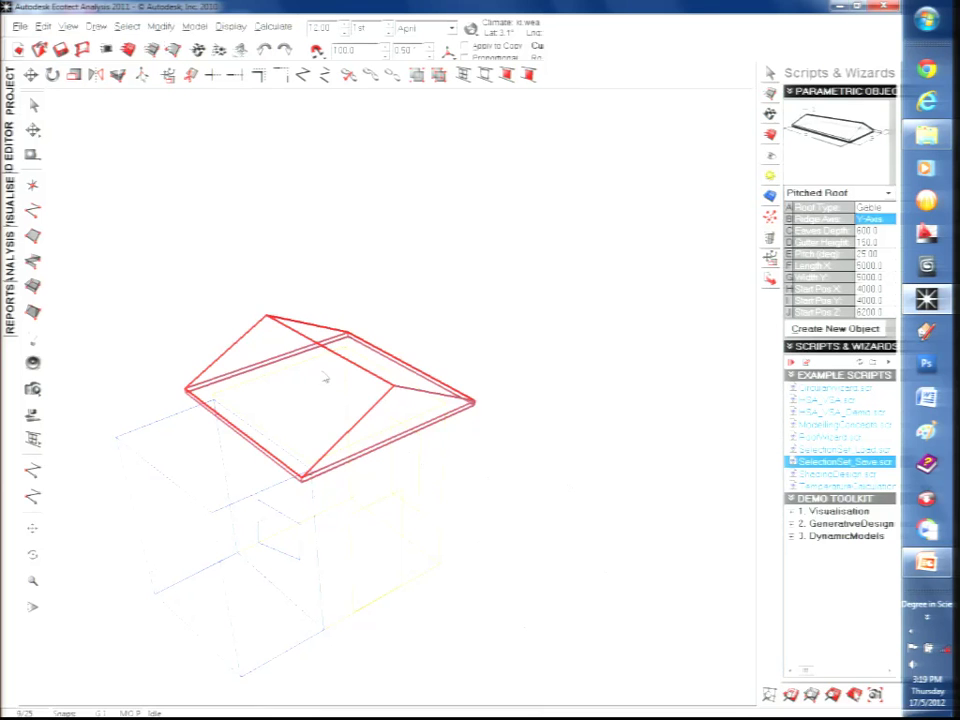
pyautogui.rightClick(298, 374)
pyautogui.click(396, 317)
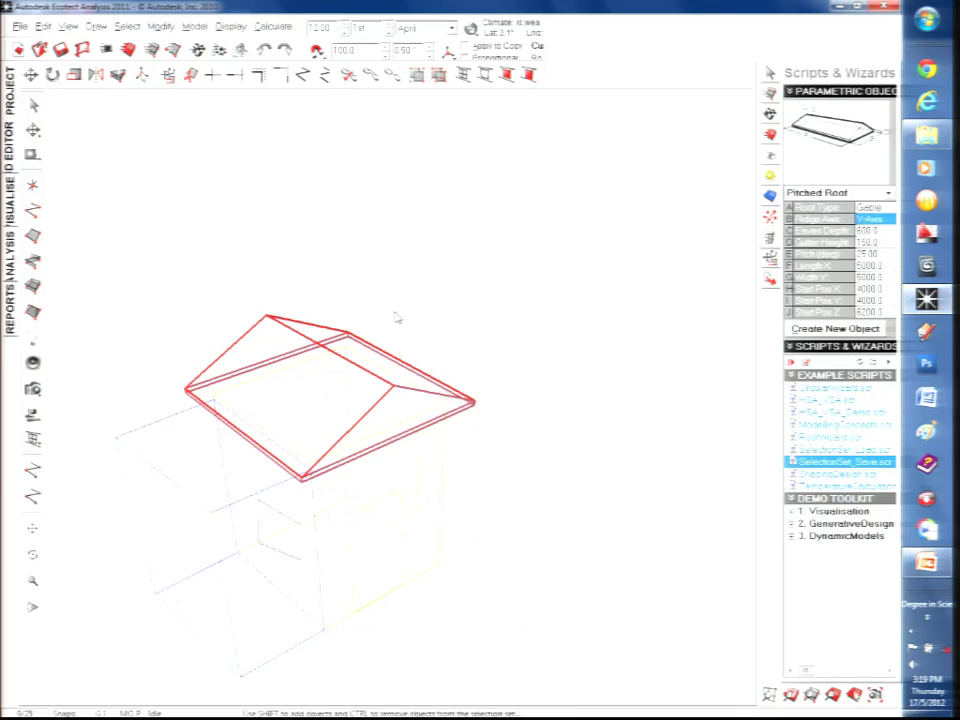
pyautogui.click(398, 318)
pyautogui.hotkey('ctrl', 'z')
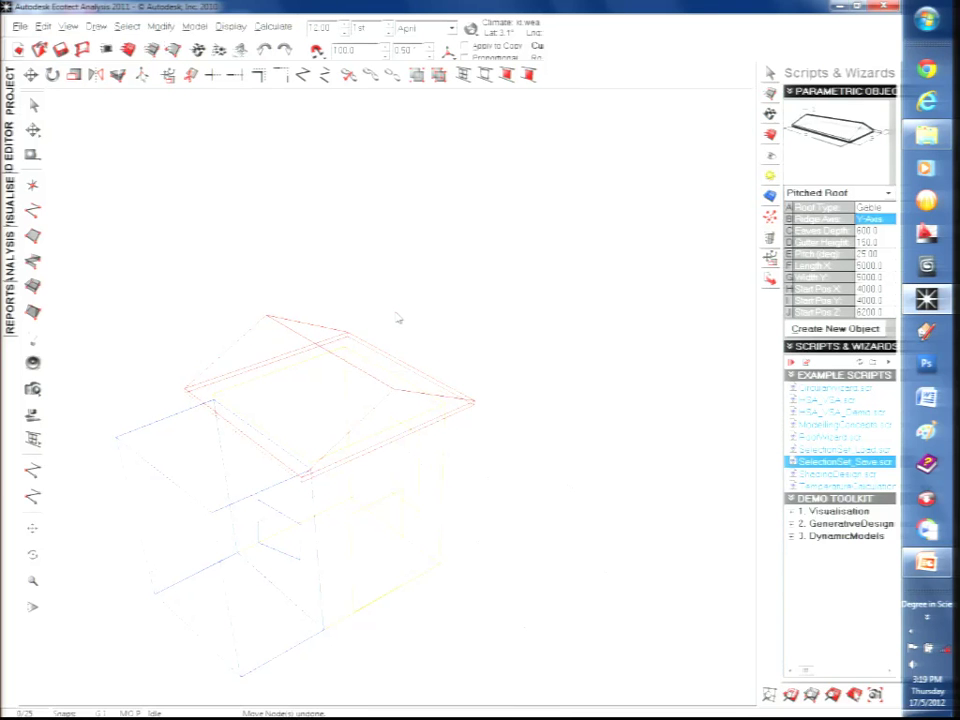
pyautogui.hotkey('ctrl', 'z')
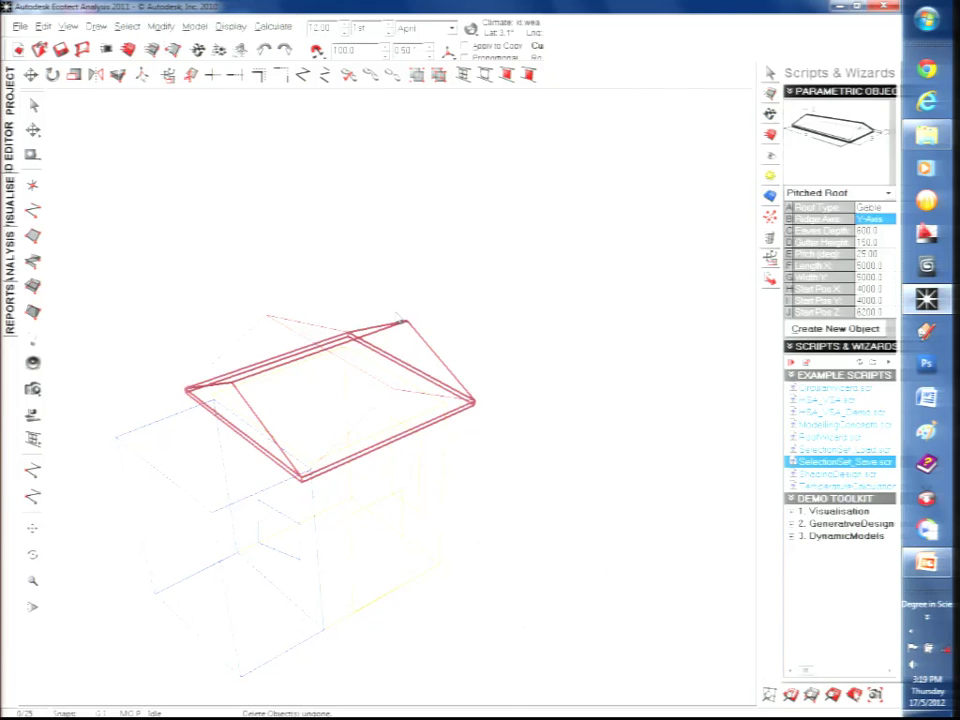
pyautogui.click(404, 335)
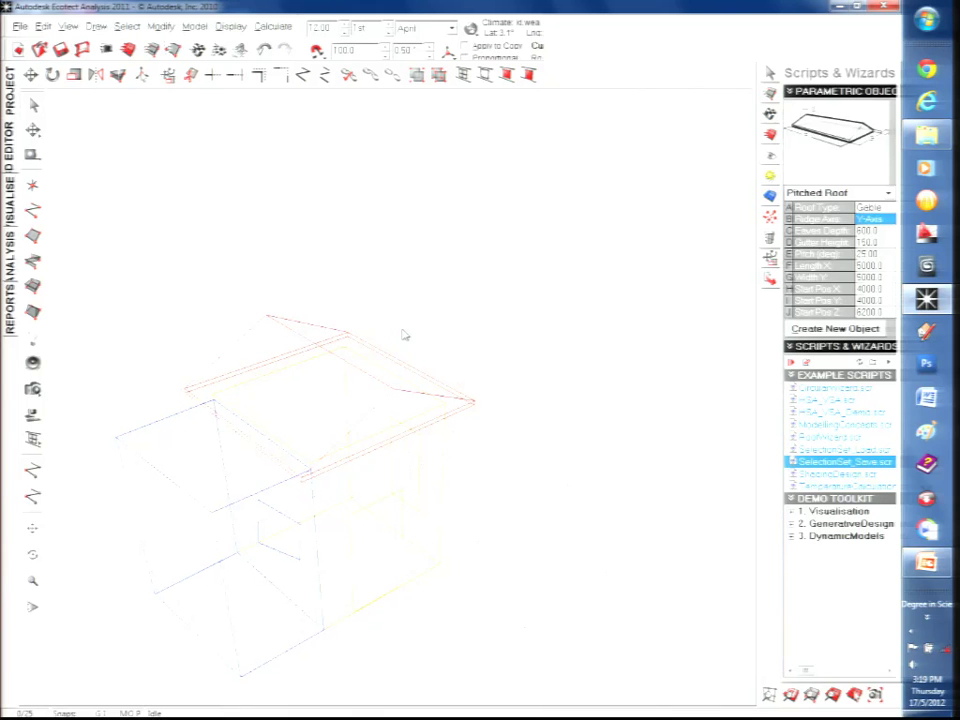
# - Insert a four-sided window into the selected gable roof, declining to delete any zones
pyautogui.click(360, 378)
pyautogui.rightClick(354, 384)
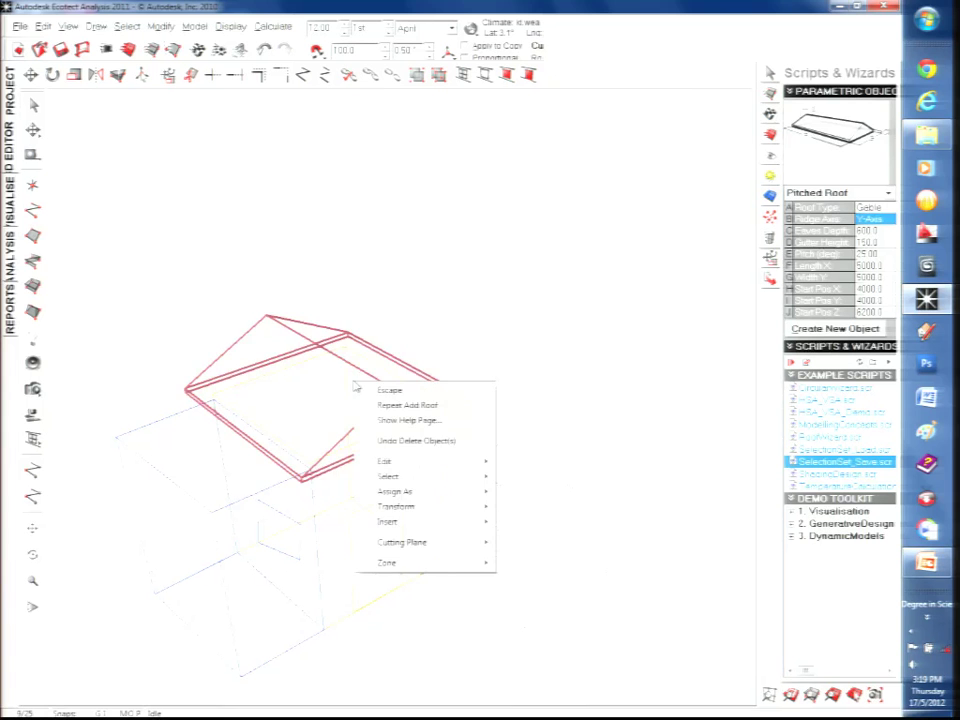
pyautogui.press('Escape')
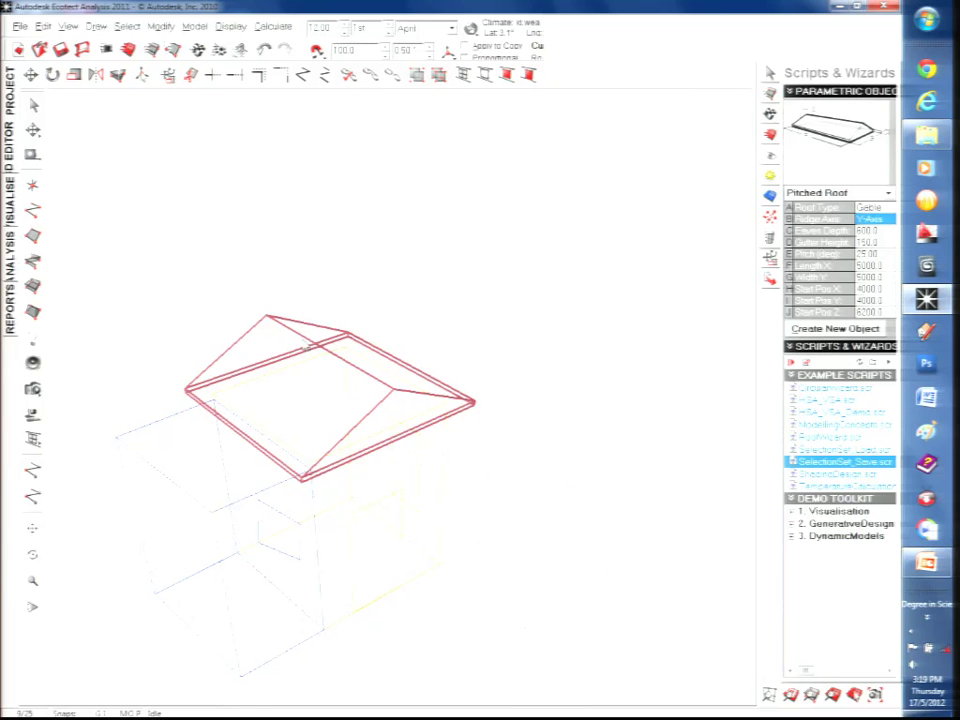
pyautogui.rightClick(320, 421)
pyautogui.moveTo(424, 565)
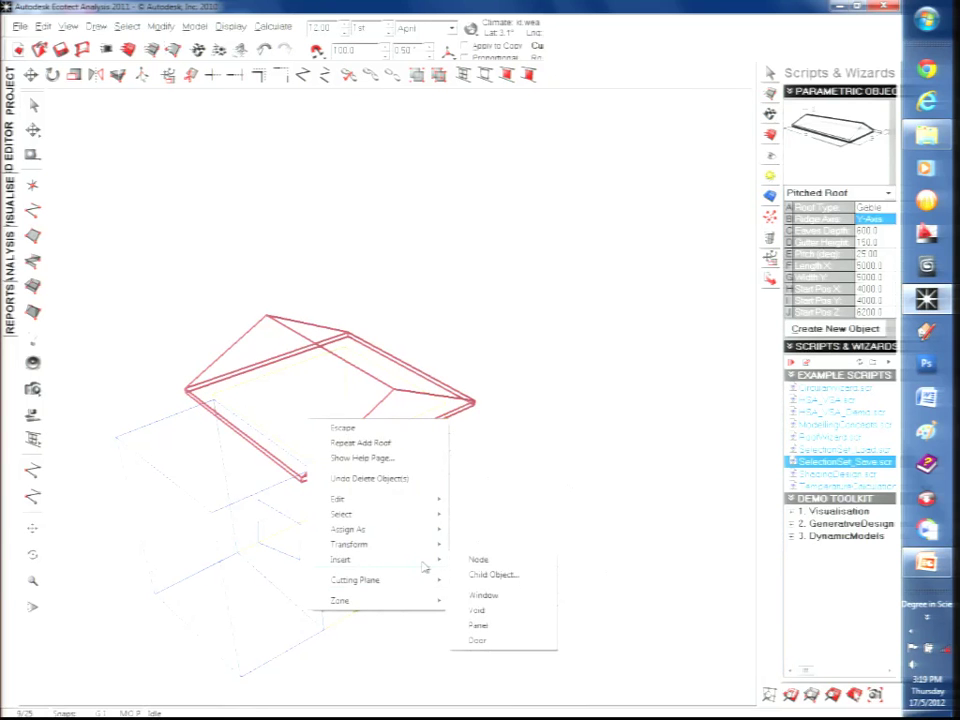
pyautogui.click(502, 600)
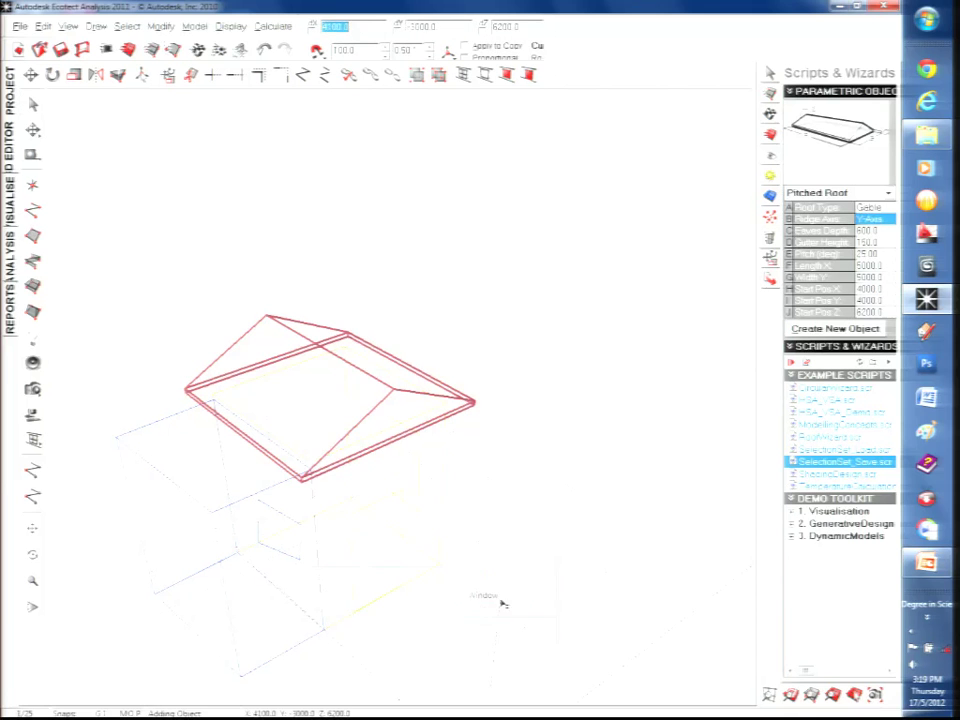
pyautogui.click(248, 392)
pyautogui.click(302, 430)
pyautogui.click(338, 400)
pyautogui.click(283, 368)
pyautogui.click(251, 392)
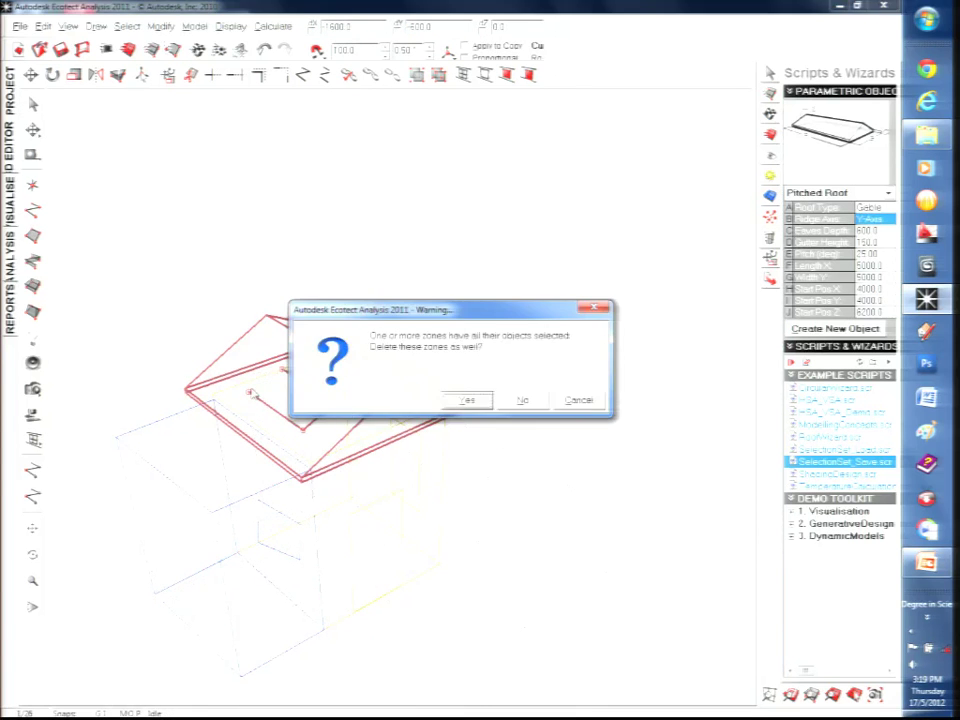
pyautogui.click(526, 400)
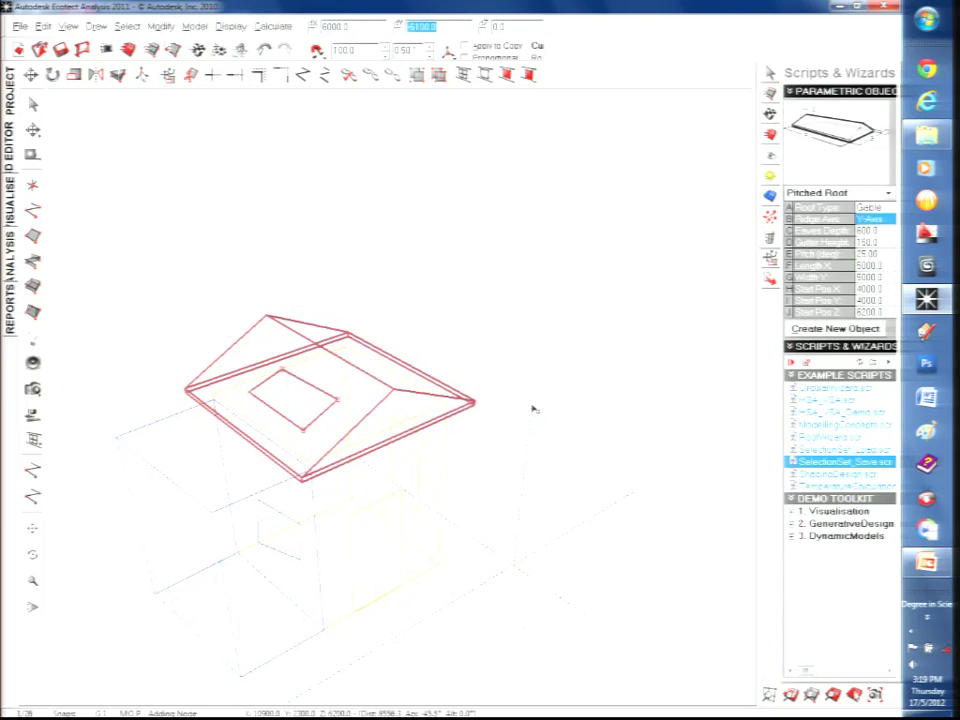
# - Check the roof window as a rendered model in Visualise, and delete the window in the 3D Editor
pyautogui.click(12, 203)
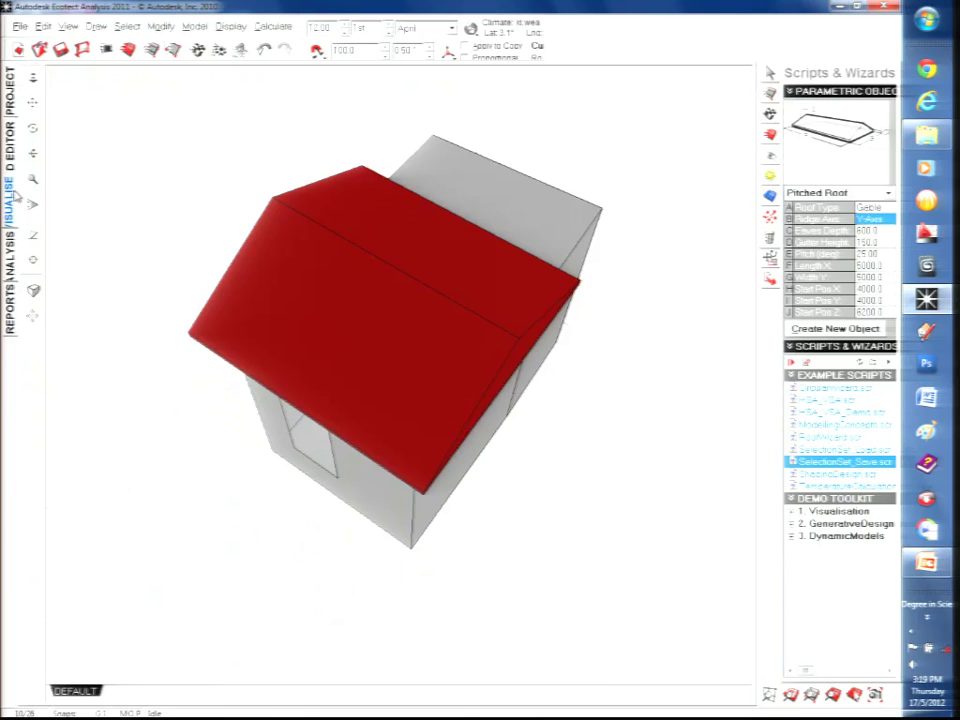
pyautogui.moveTo(343, 349); pyautogui.dragTo(165, 310)
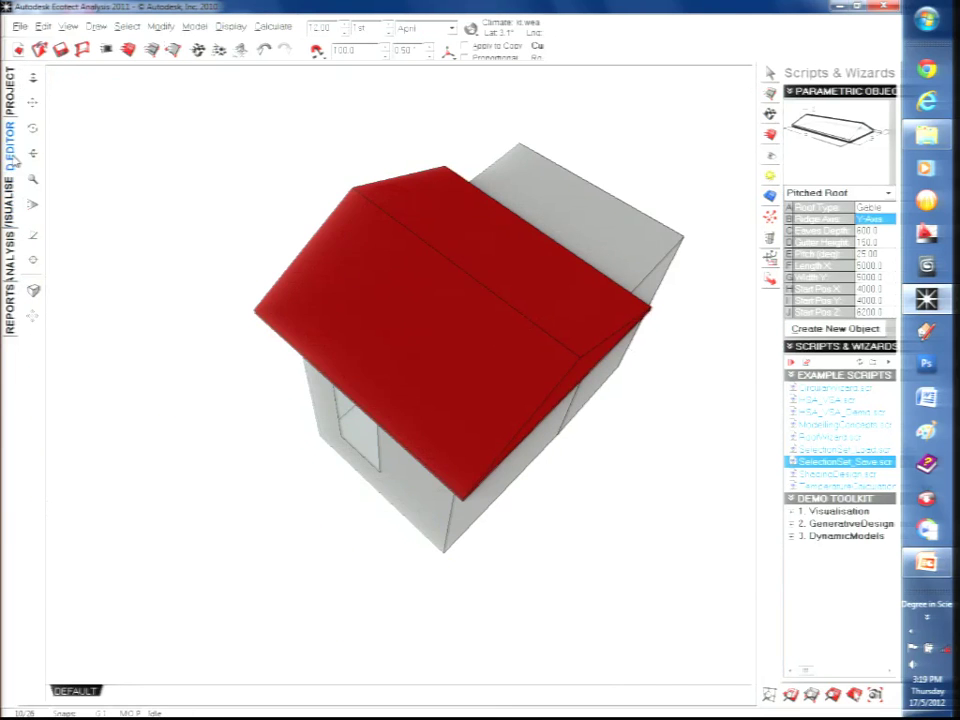
pyautogui.click(10, 128)
pyautogui.click(268, 338)
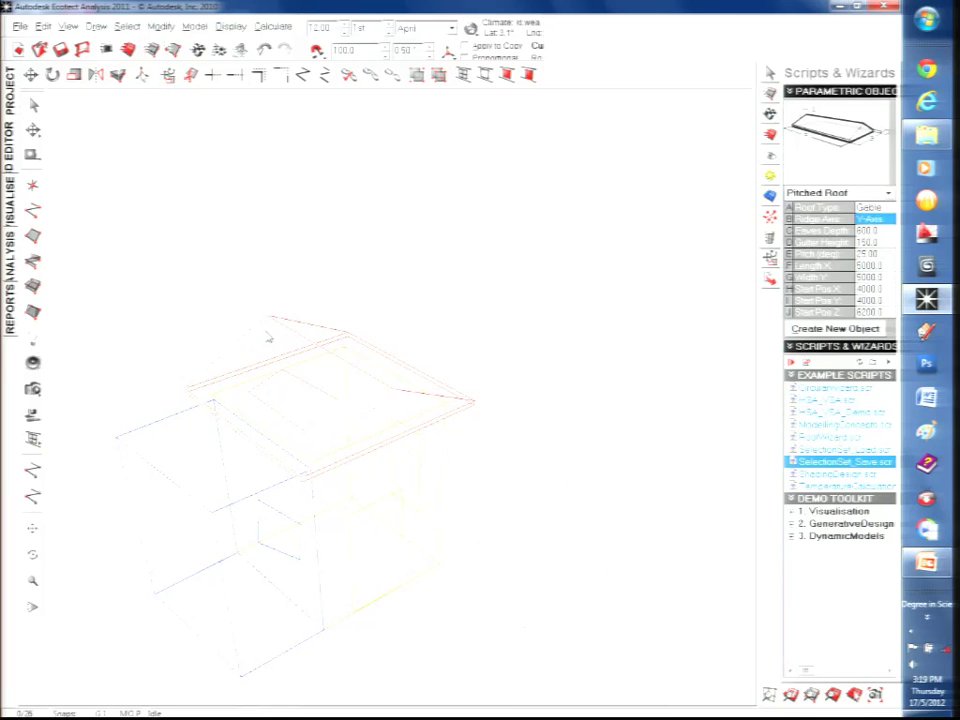
pyautogui.click(311, 392)
pyautogui.click(314, 389)
pyautogui.click(382, 413)
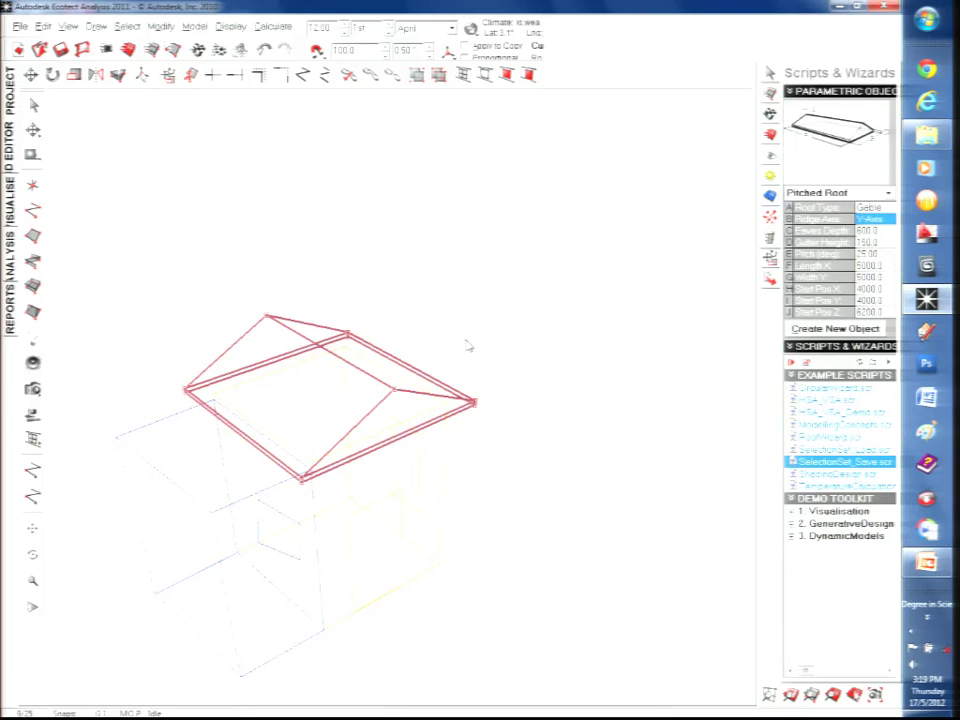
# - Delete the gable roof together with its zone
pyautogui.moveTo(450, 343); pyautogui.dragTo(379, 400, button='right')
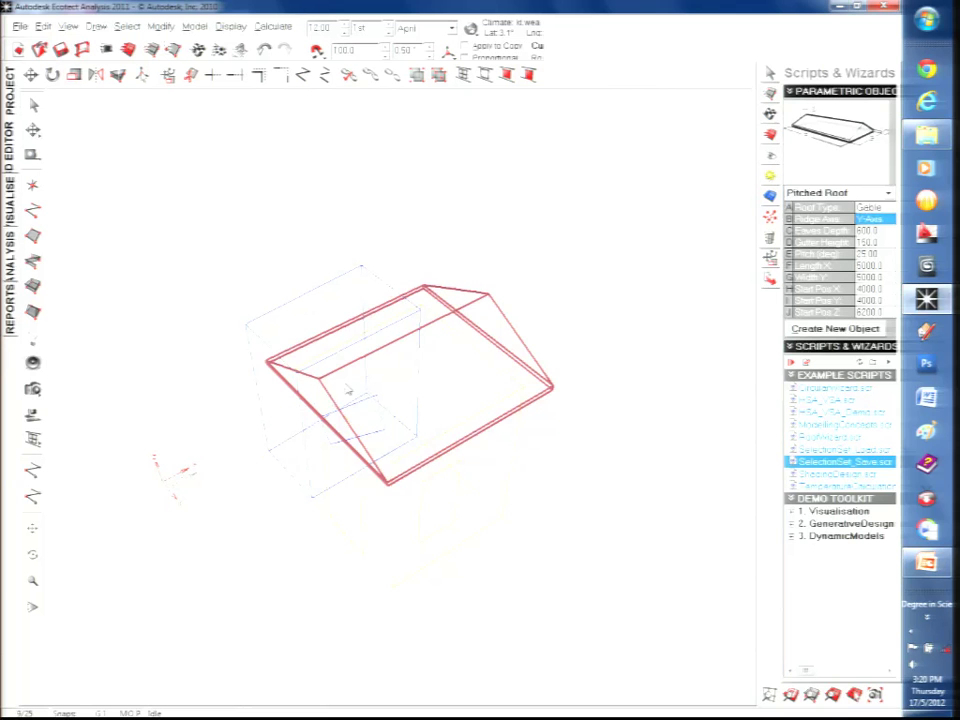
pyautogui.rightClick(518, 343)
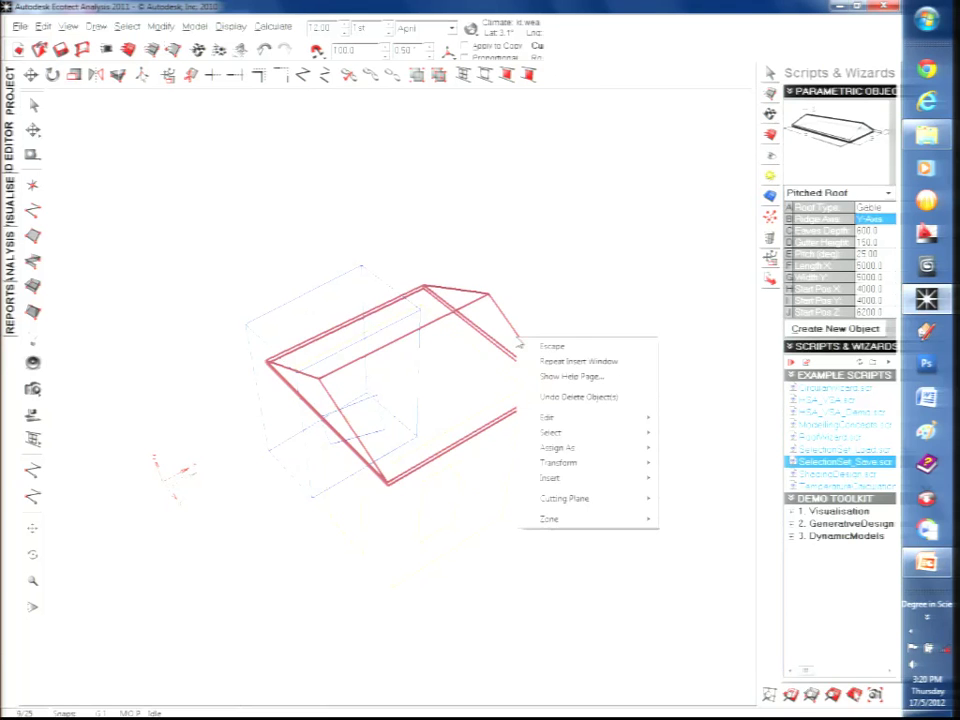
pyautogui.click(516, 270)
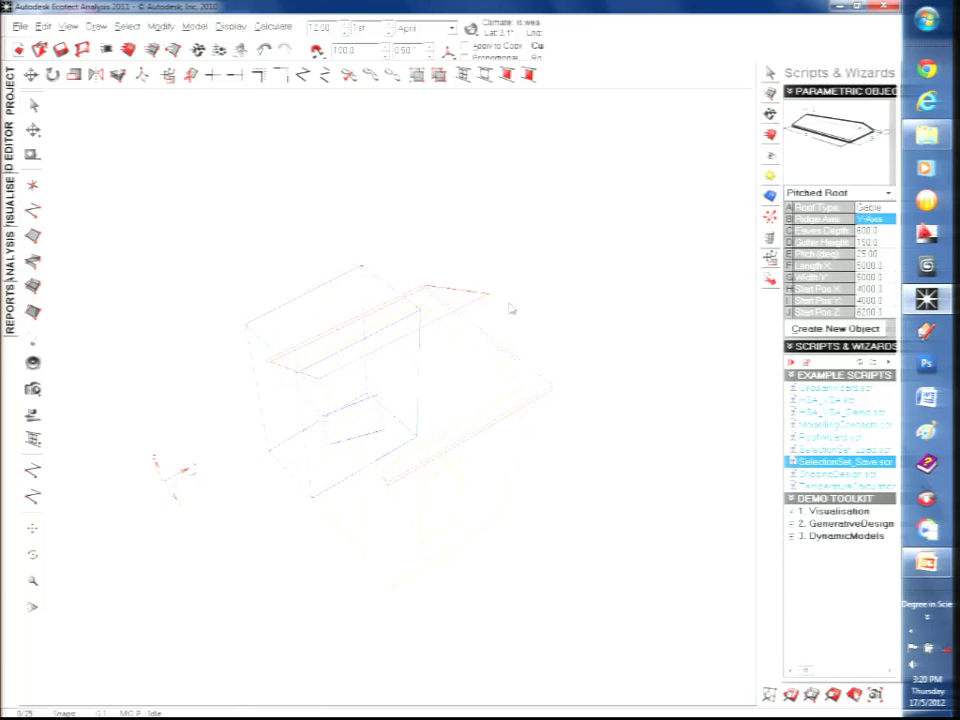
pyautogui.press('Delete')
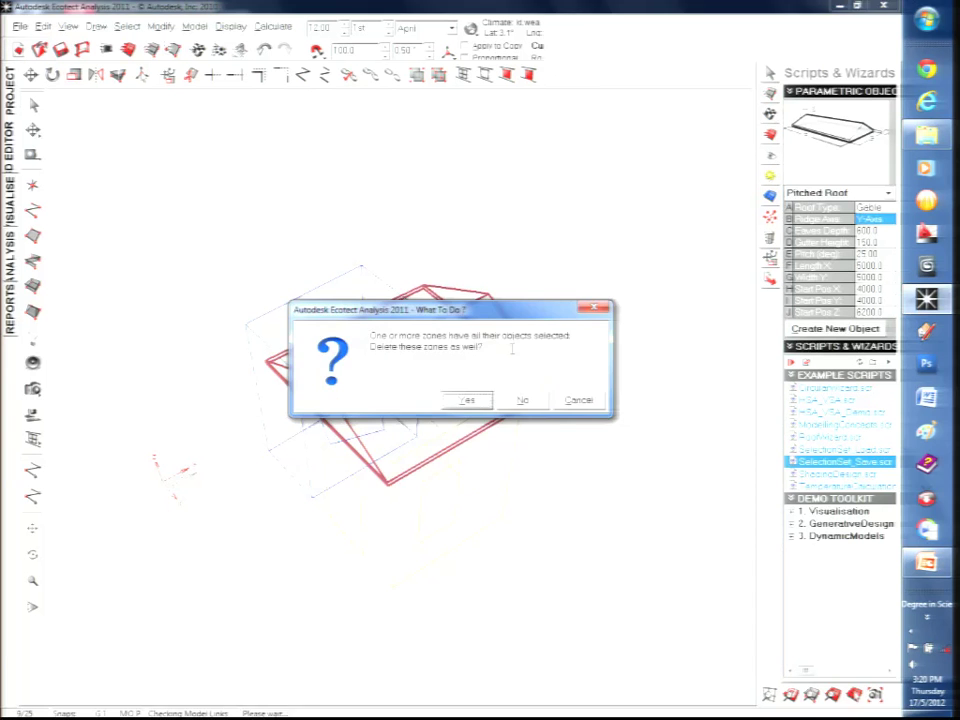
pyautogui.click(478, 402)
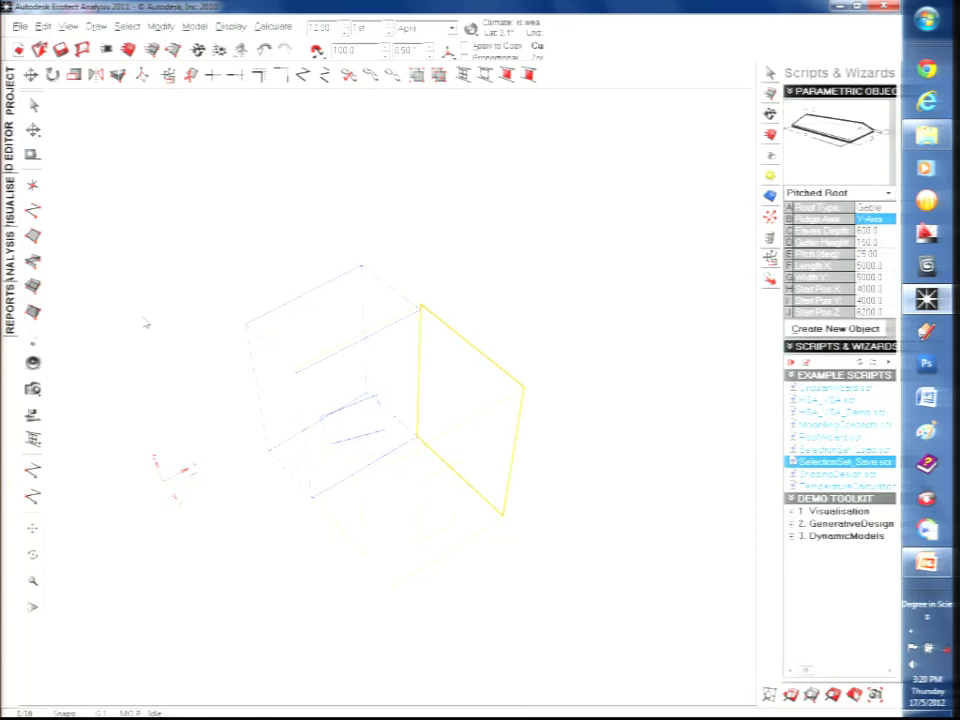
# - Create a new gable roof over the yellow zone, 4900 by 5000 mm, starting at X 4100, Y 4000, Z 6000
pyautogui.click(33, 235)
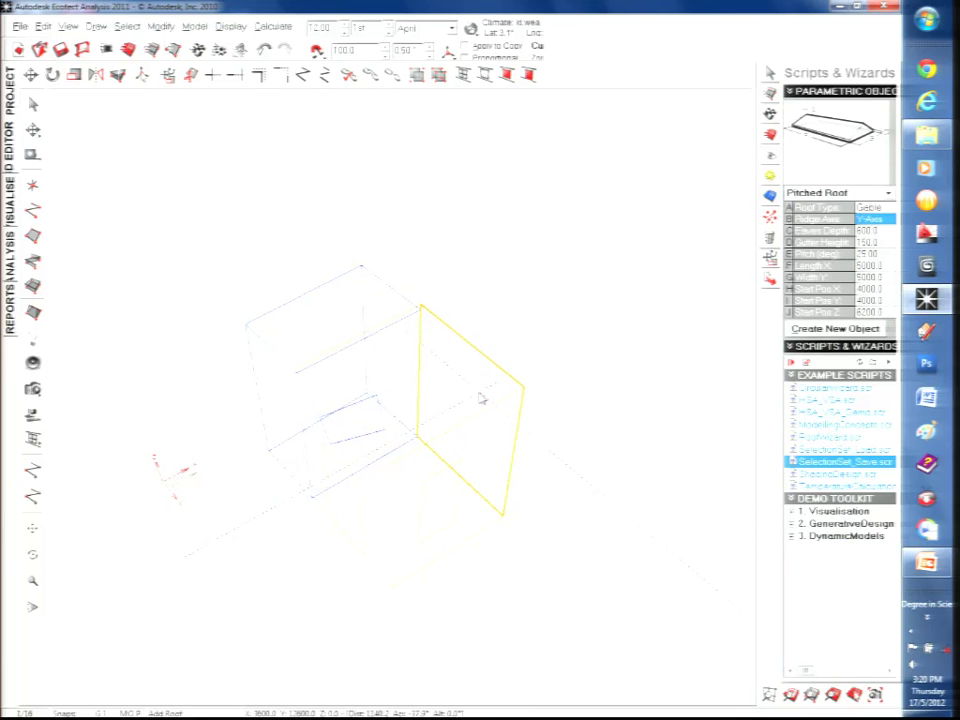
pyautogui.click(299, 376)
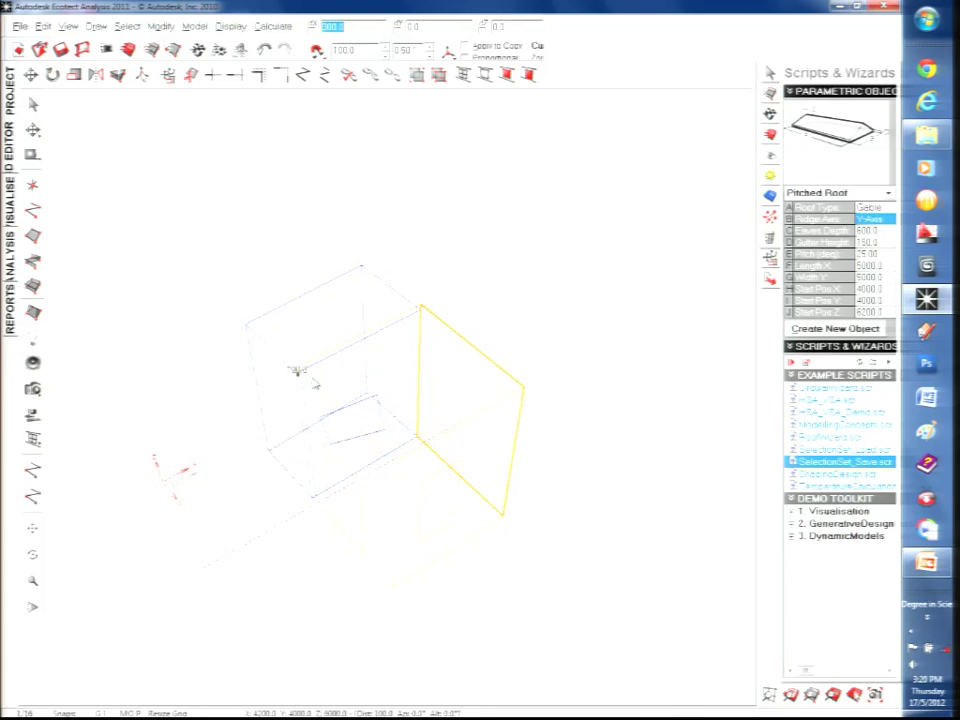
pyautogui.click(524, 392)
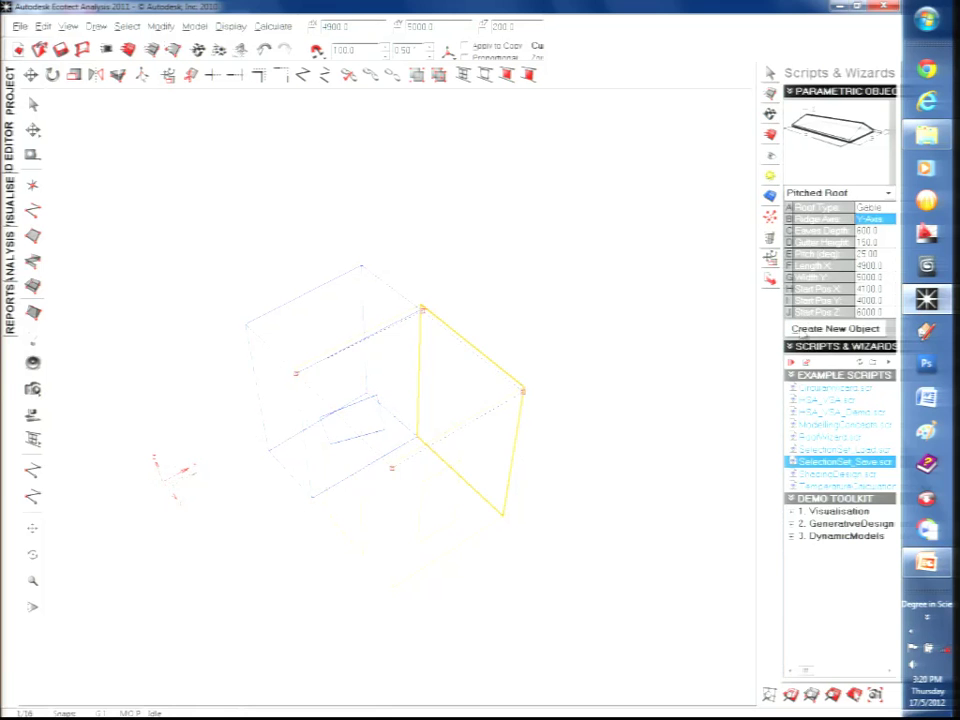
pyautogui.click(510, 325)
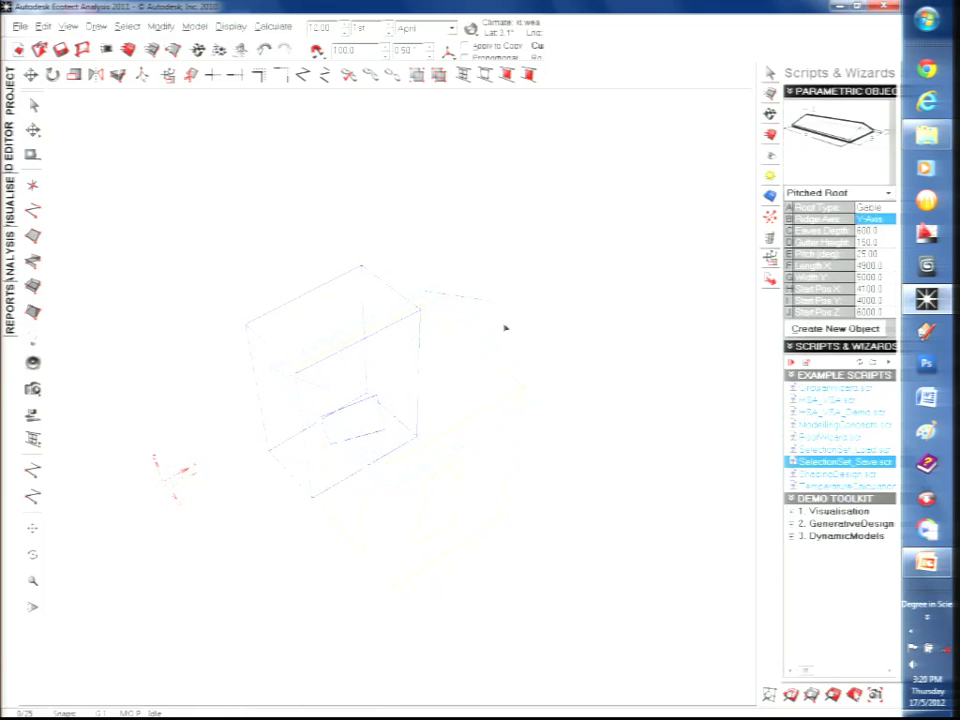
# - Select the new gable roof and insert a four-sided window within its outline
pyautogui.rightClick(504, 332)
pyautogui.click(504, 332)
pyautogui.rightClick(510, 330)
pyautogui.moveTo(552, 452)
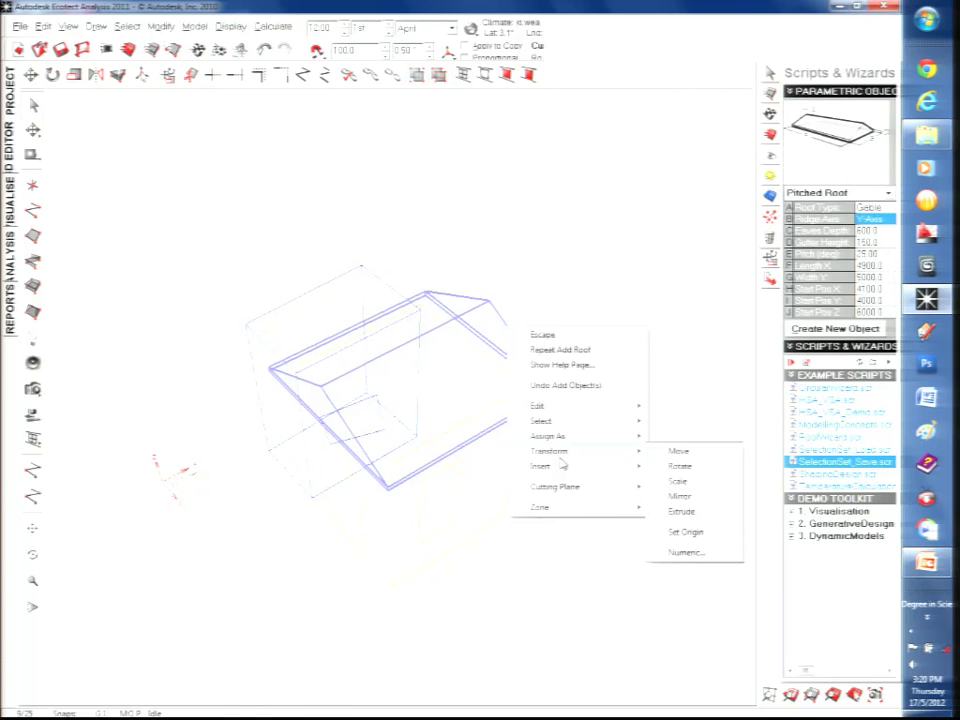
pyautogui.moveTo(590, 468)
pyautogui.click(675, 504)
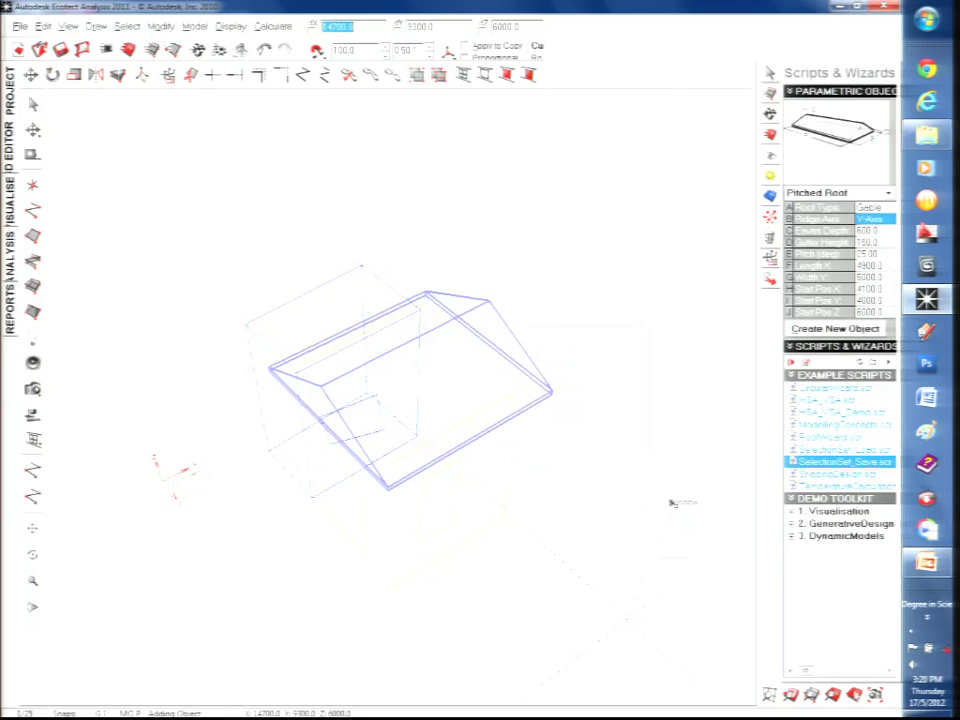
pyautogui.click(399, 382)
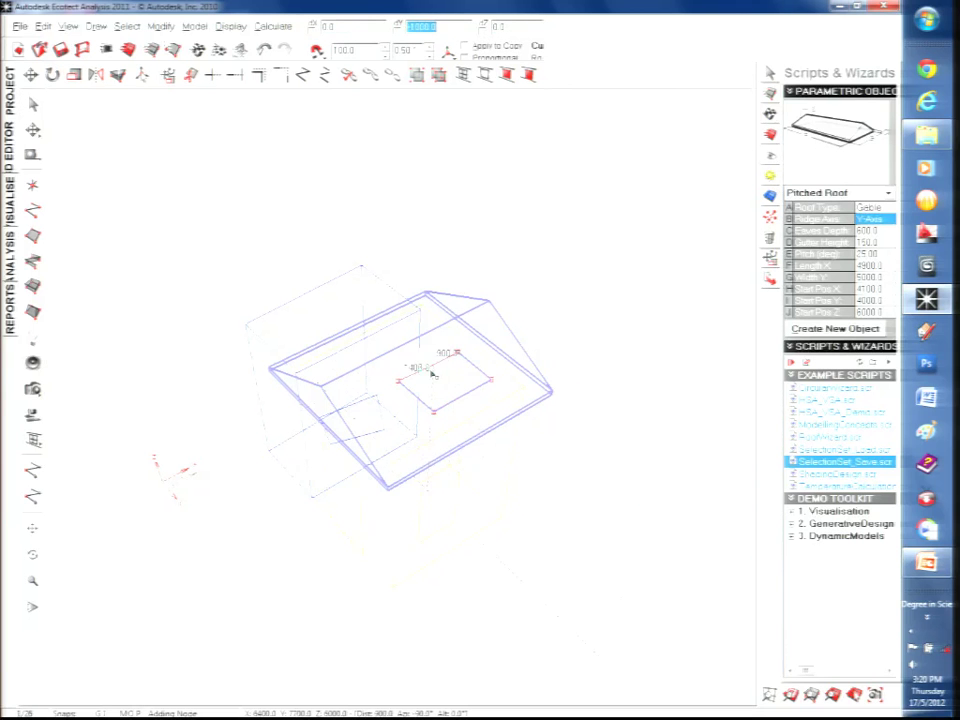
pyautogui.click(433, 375)
pyautogui.click(522, 402)
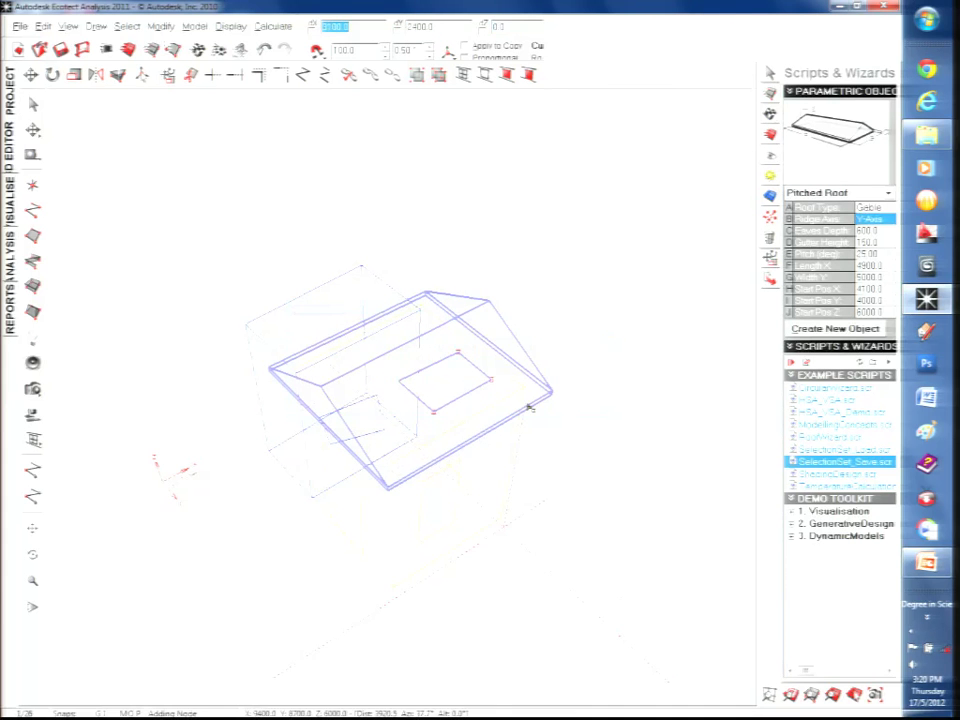
pyautogui.press('Escape')
# - Check the new roof's window as a rendered model in Visualise, and remove the window in the 3D Editor
pyautogui.moveTo(528, 406)
pyautogui.mouseDown(button='right')
pyautogui.moveTo(225, 250)
pyautogui.moveTo(130, 280)
pyautogui.mouseUp(button='right')
pyautogui.click(9, 200)
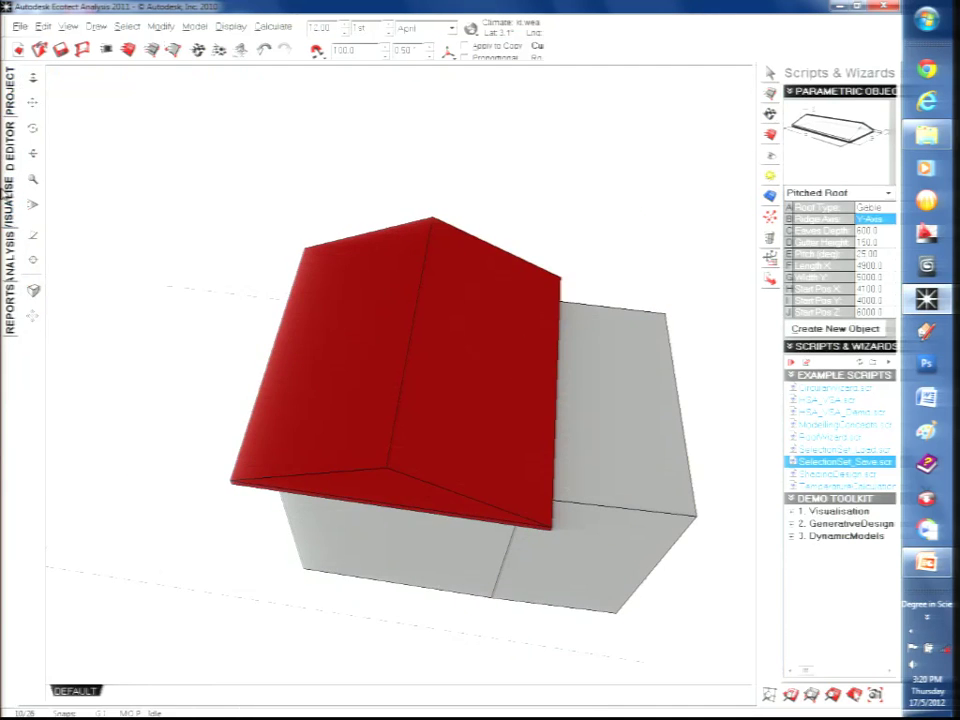
pyautogui.click(9, 150)
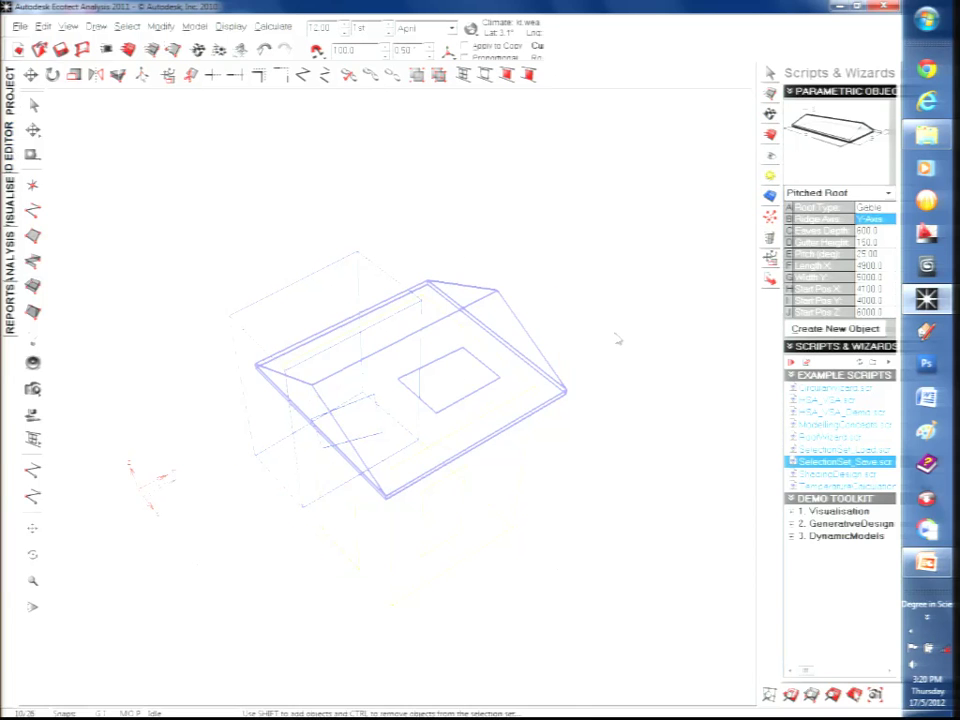
pyautogui.click(487, 373)
pyautogui.press('Delete')
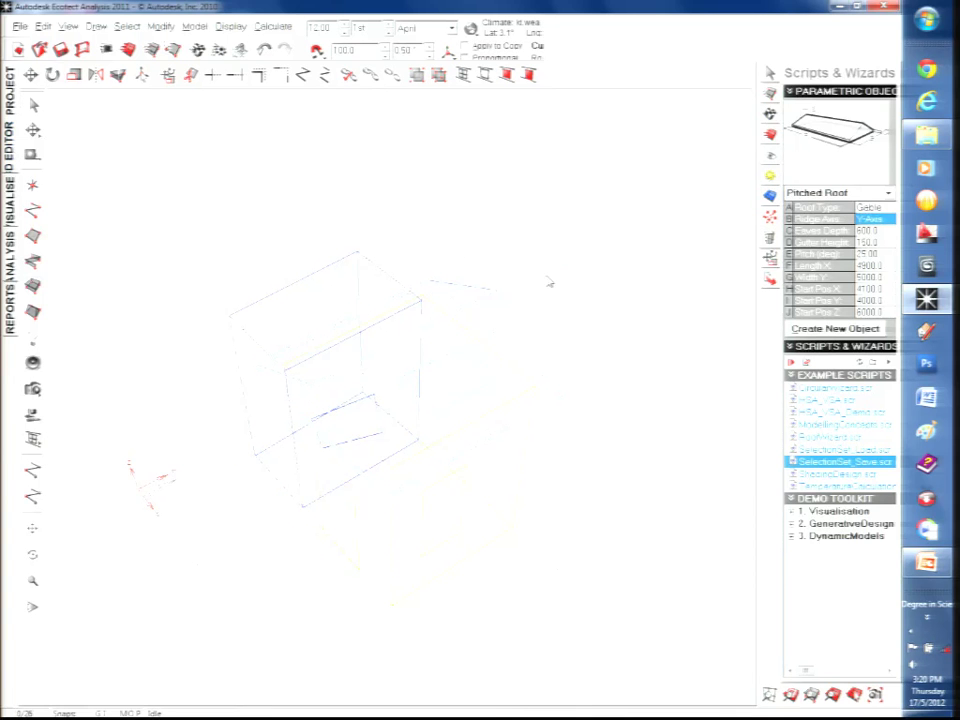
pyautogui.hotkey('ctrl', 'z')
pyautogui.press('Delete')
pyautogui.moveTo(491, 377)
pyautogui.mouseDown(button='middle')
pyautogui.moveTo(450, 377)
pyautogui.moveTo(480, 378)
pyautogui.mouseUp(button='middle')
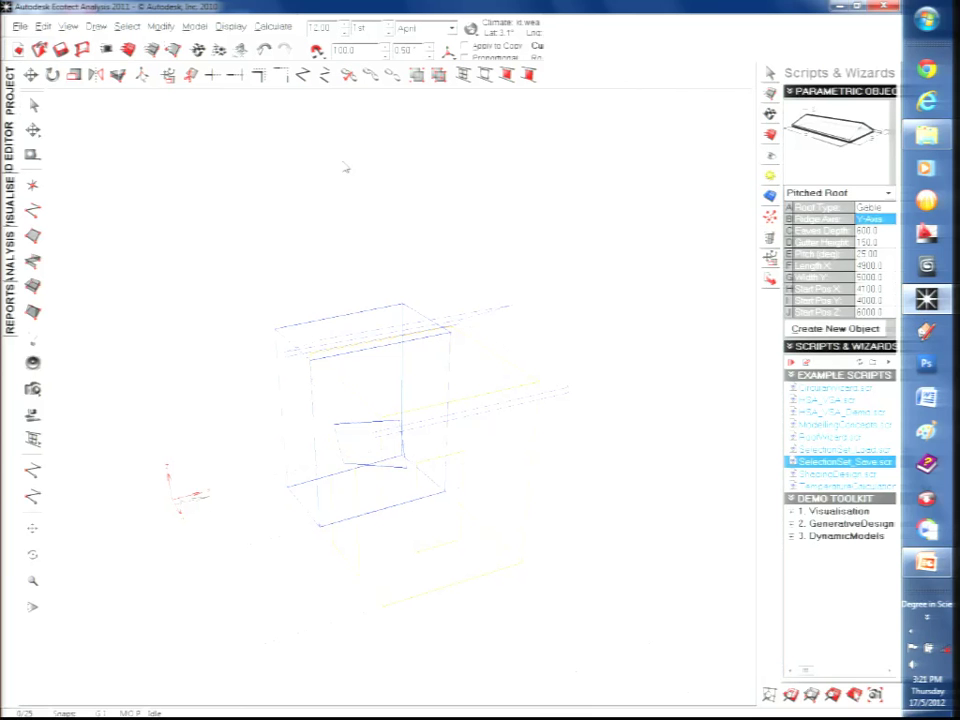
# - Try to delete the roof by enclosing it in a selection area, and undo the deletion
pyautogui.moveTo(242, 239); pyautogui.dragTo(350, 363, button='right')
pyautogui.moveTo(553, 253); pyautogui.dragTo(511, 505)
pyautogui.press('Delete')
pyautogui.press('Return')
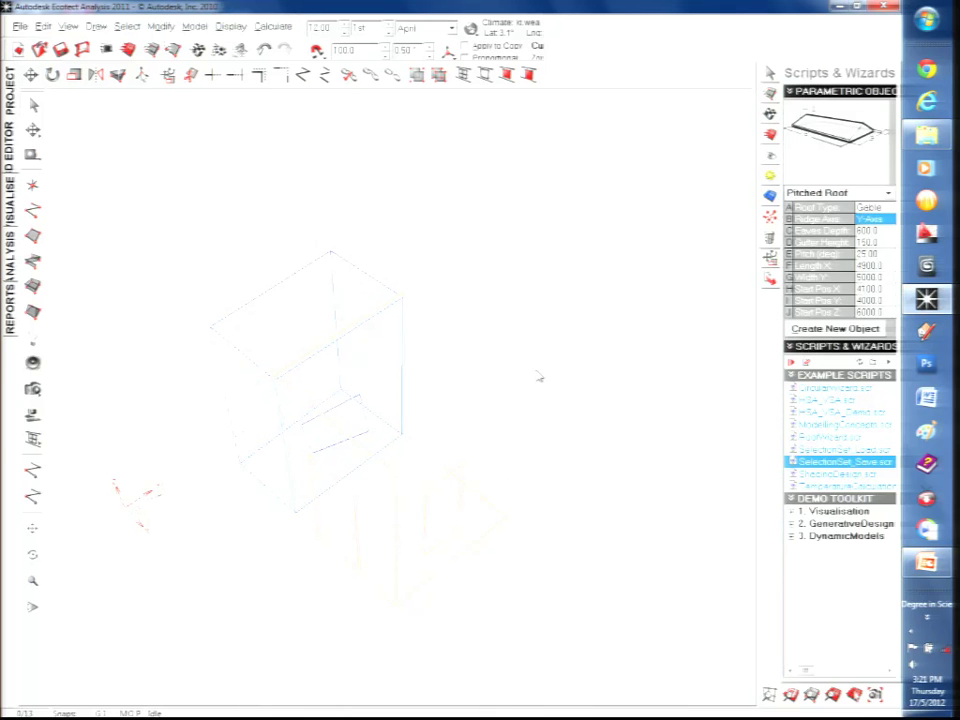
pyautogui.hotkey('ctrl', 'z')
# - Select only the gable roof and delete it together with its zone
pyautogui.click(476, 306)
pyautogui.press('Delete')
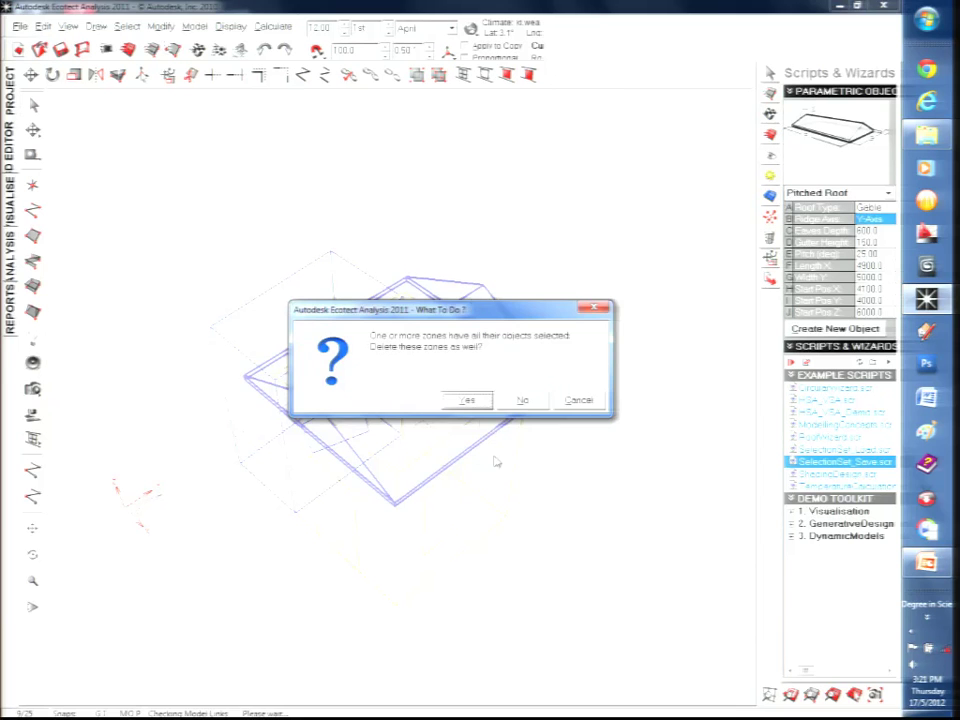
pyautogui.press('Return')
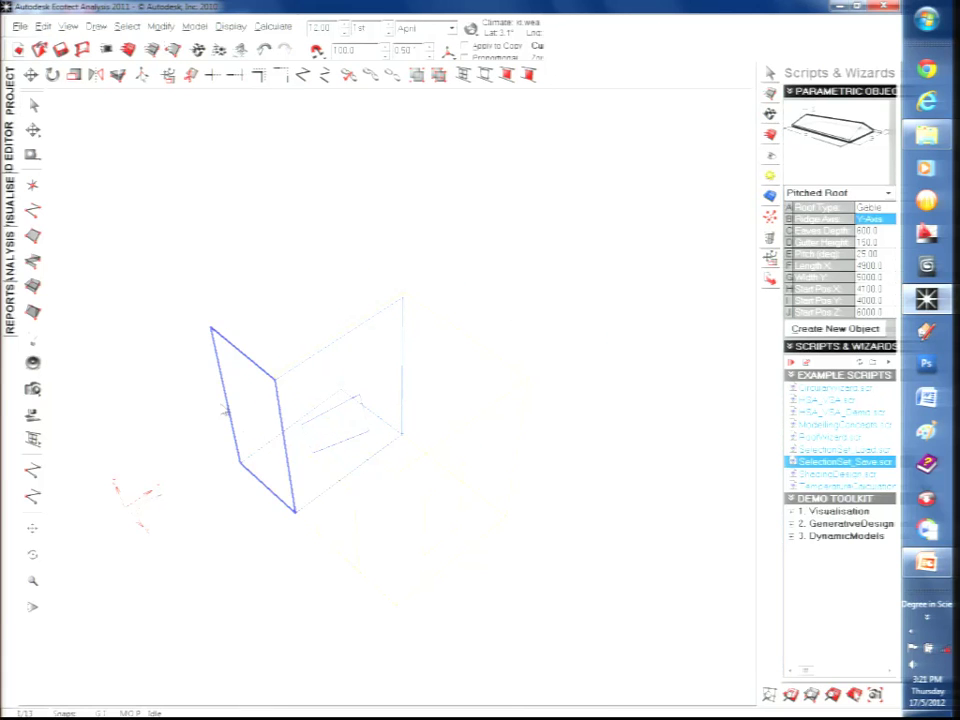
# - Delete the remaining surfaces and opening of the blue adjoining zone
pyautogui.scroll(-3, 216, 546)
pyautogui.moveTo(270, 289); pyautogui.dragTo(386, 266, button='right')
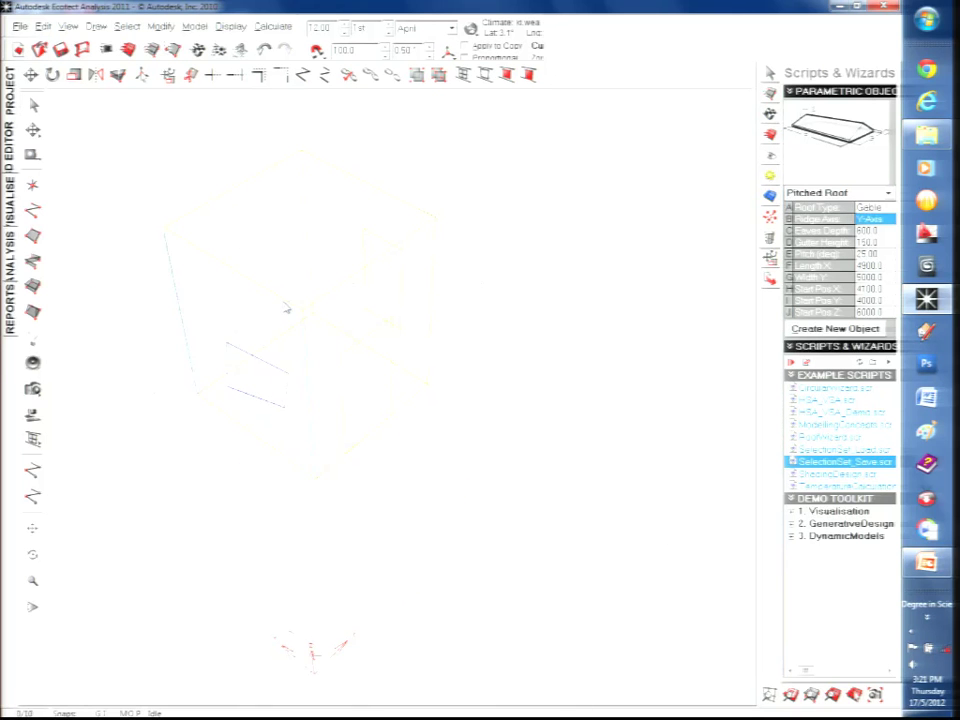
pyautogui.moveTo(268, 373); pyautogui.dragTo(444, 328, button='right')
# - Inspect the remaining zone's door and window in Visualise, and open the Material Assignments in the 3D Editor
pyautogui.click(9, 207)
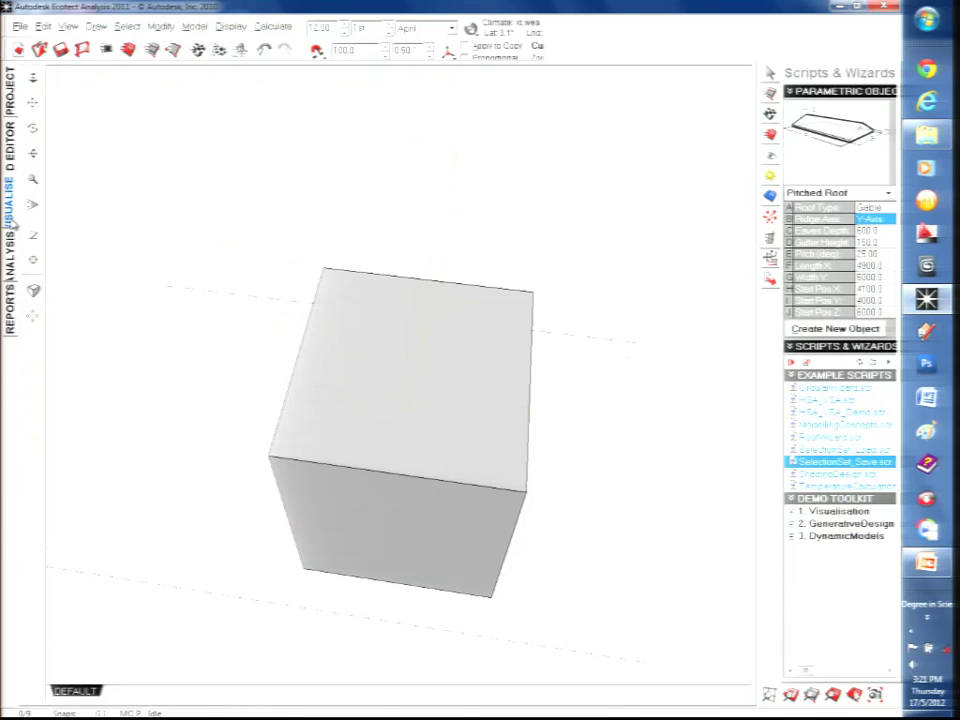
pyautogui.moveTo(146, 321); pyautogui.dragTo(395, 400)
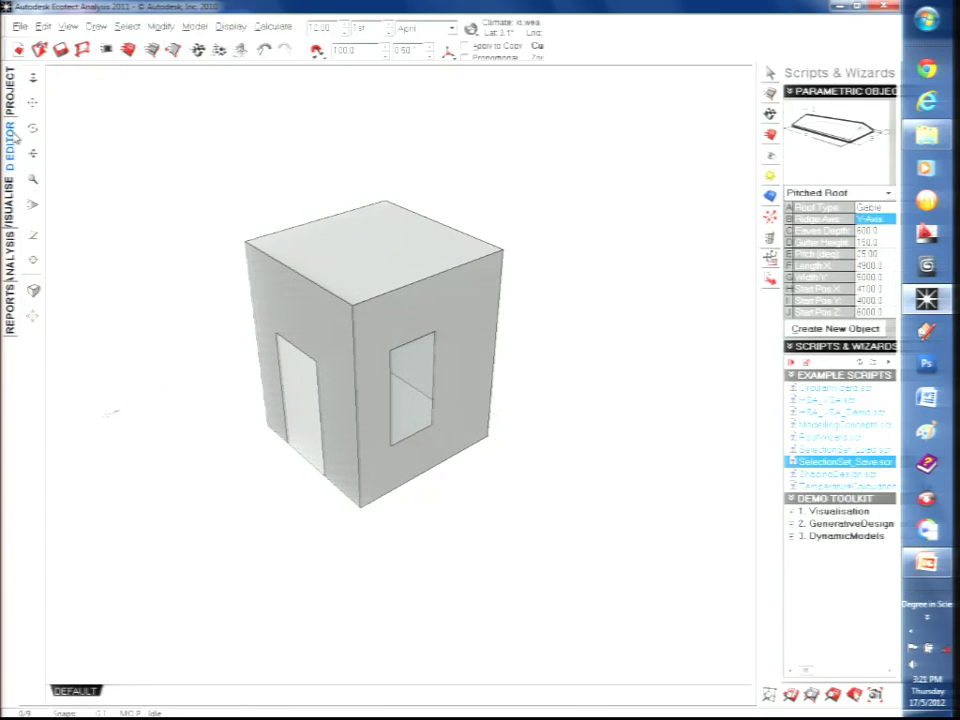
pyautogui.click(9, 135)
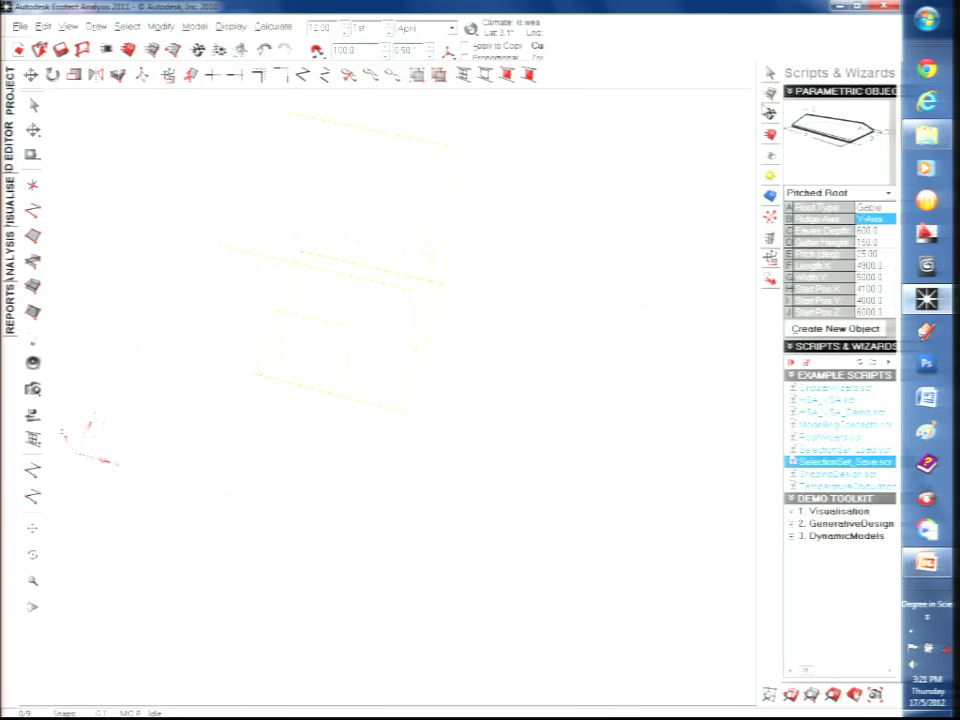
pyautogui.click(772, 116)
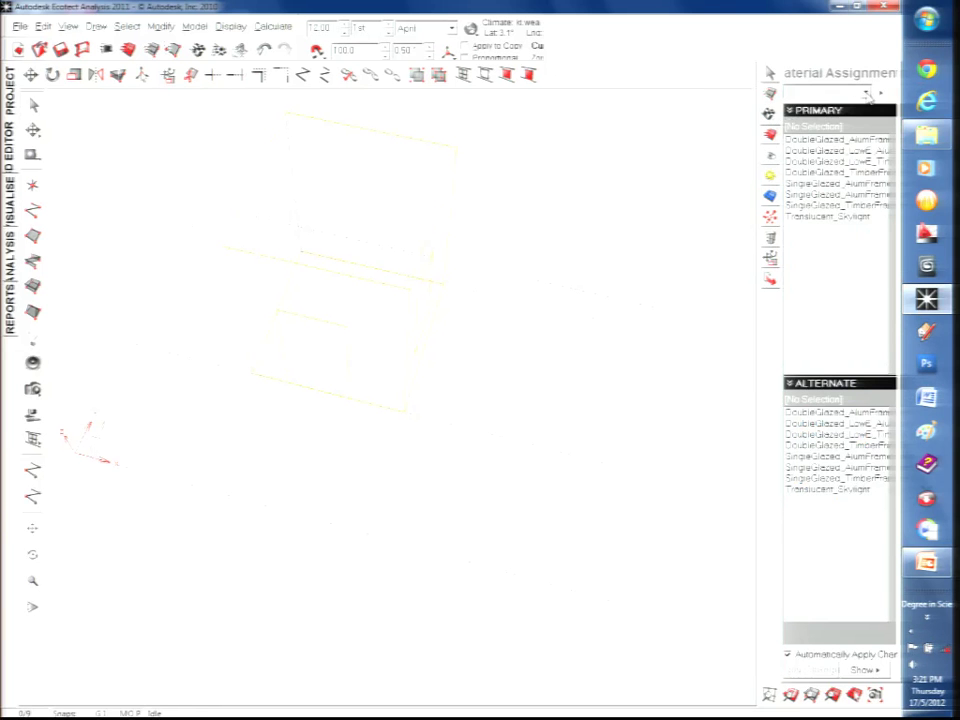
# - Assign DoubleBrickCavityPlaster to the zone's solid end wall and open that material's element properties
pyautogui.click(867, 94)
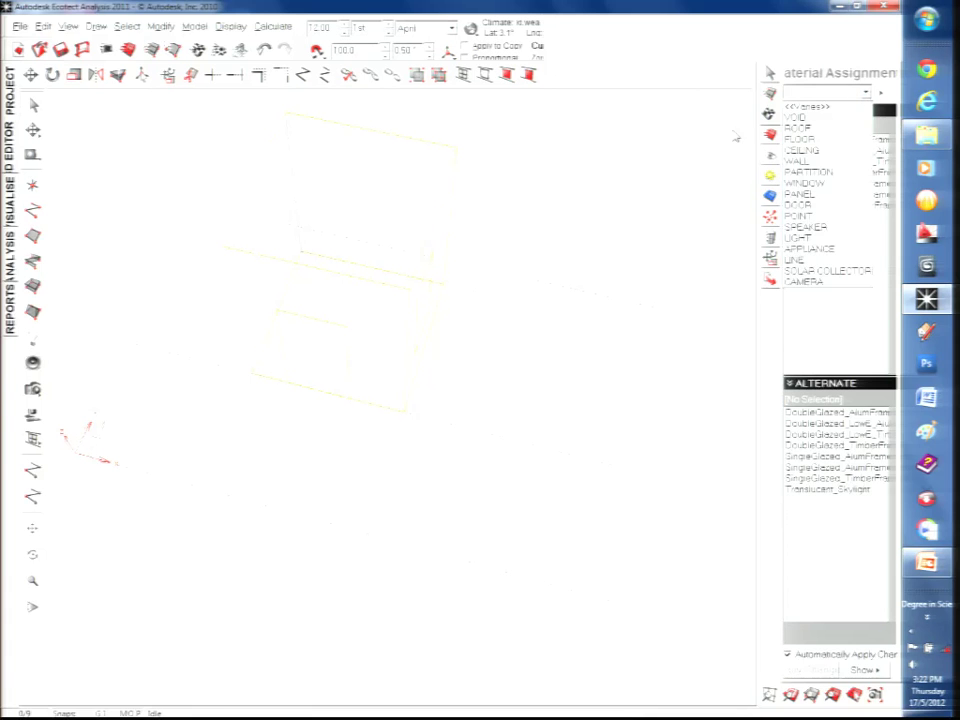
pyautogui.click(616, 179)
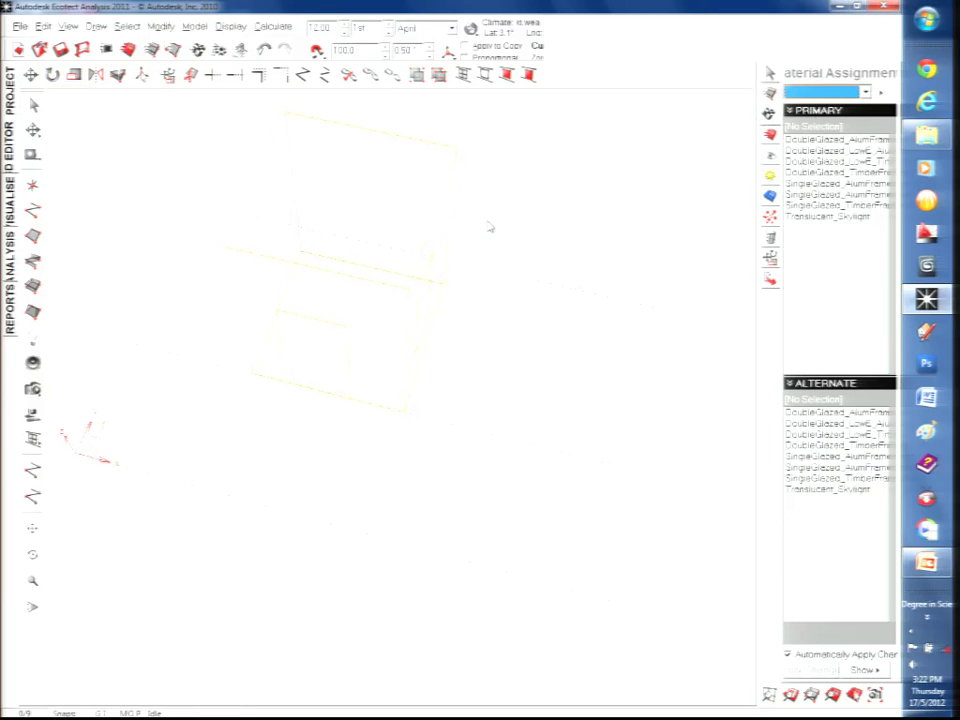
pyautogui.click(253, 194)
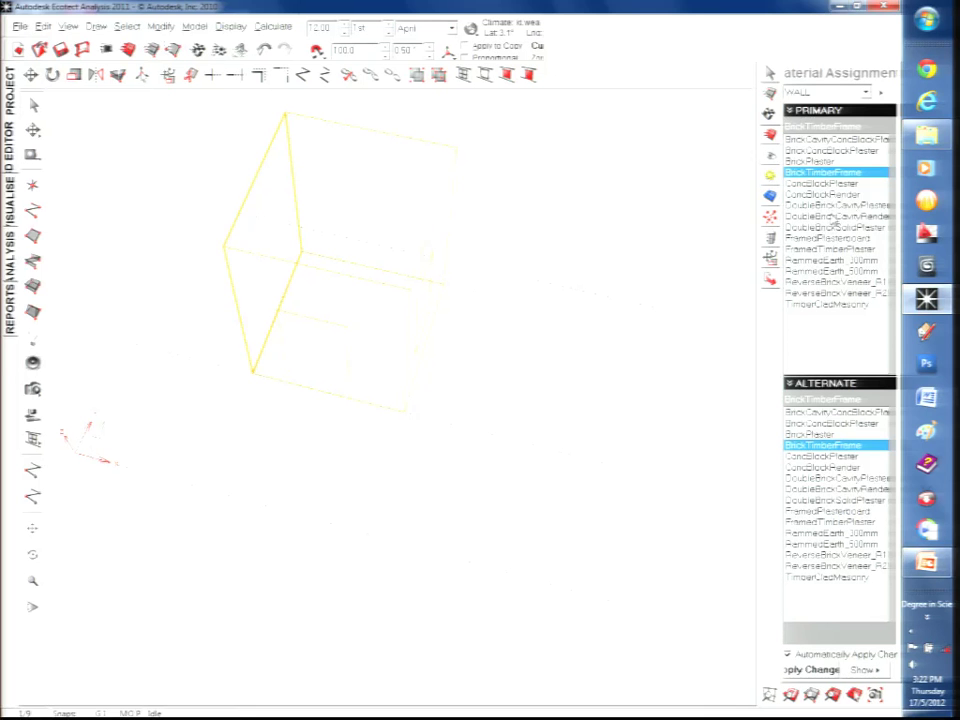
pyautogui.doubleClick(836, 205)
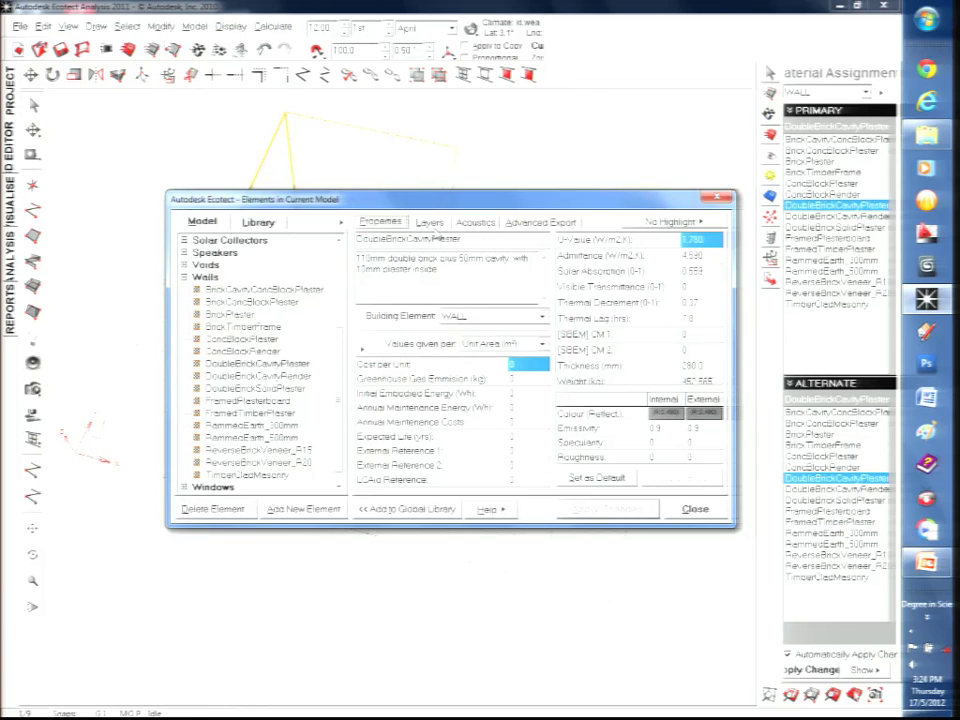
# - Examine the layers of the wall materials, including DoubleBrickCavityPlaster, BrickCavityConcBlockPlaster, BrickConcBlockPlaster, BrickPlaster, FramedPlasterboard and the ReverseBrickVeneer types
pyautogui.click(430, 222)
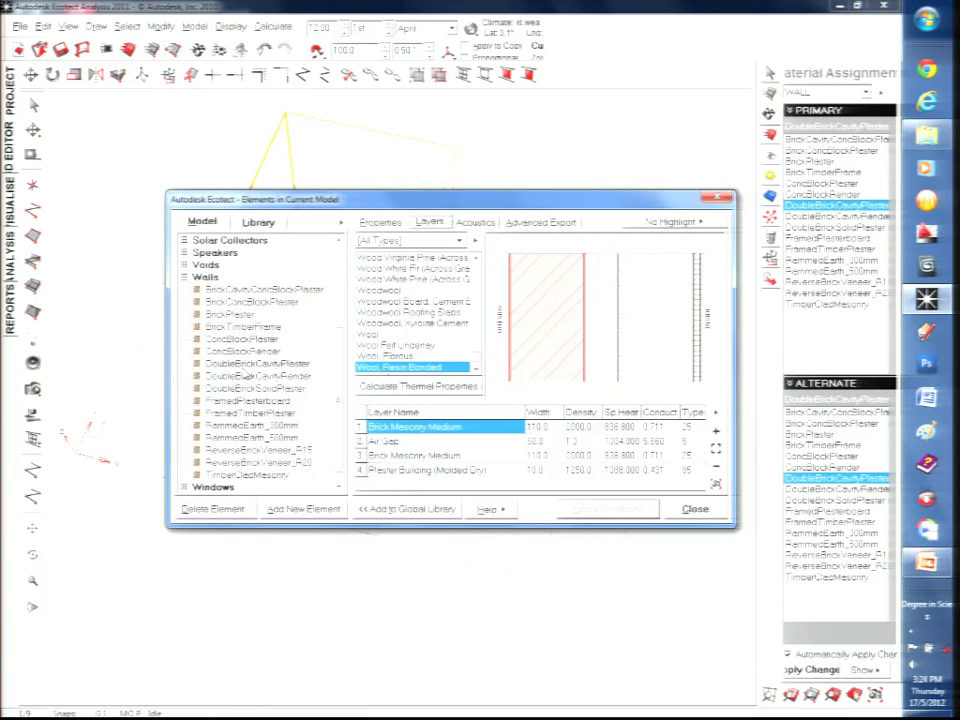
pyautogui.click(248, 368)
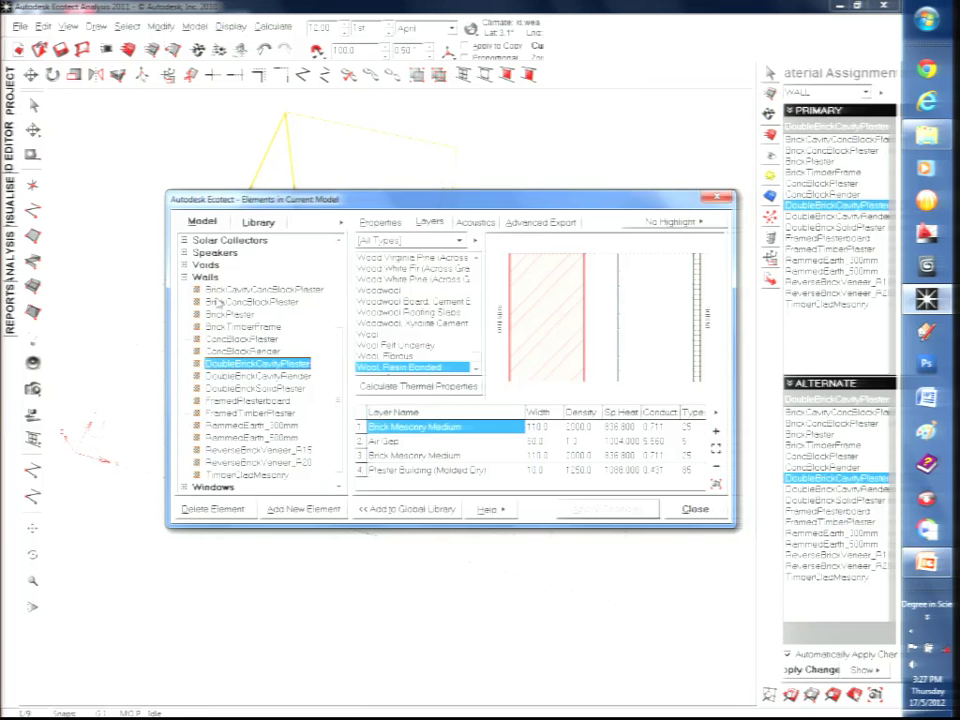
pyautogui.click(212, 290)
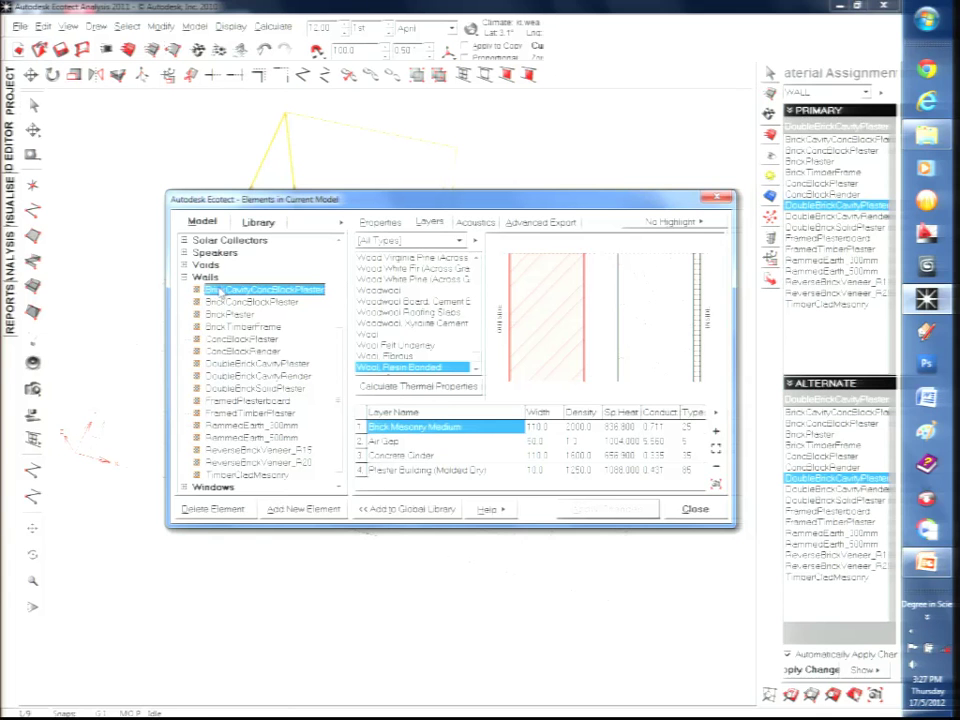
pyautogui.press('Down')
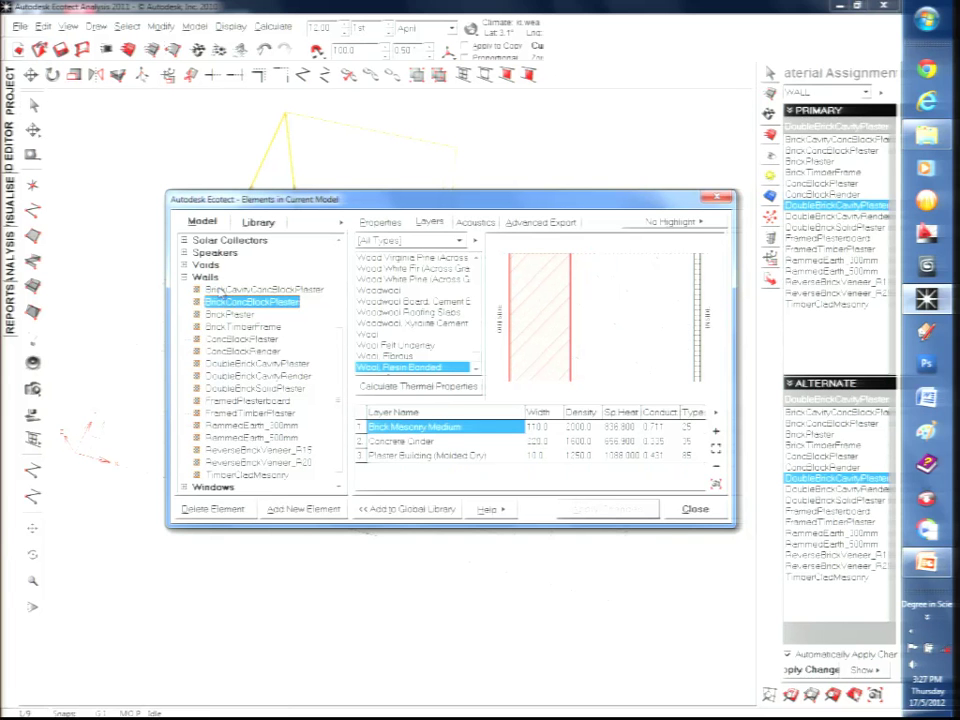
pyautogui.press('Down')
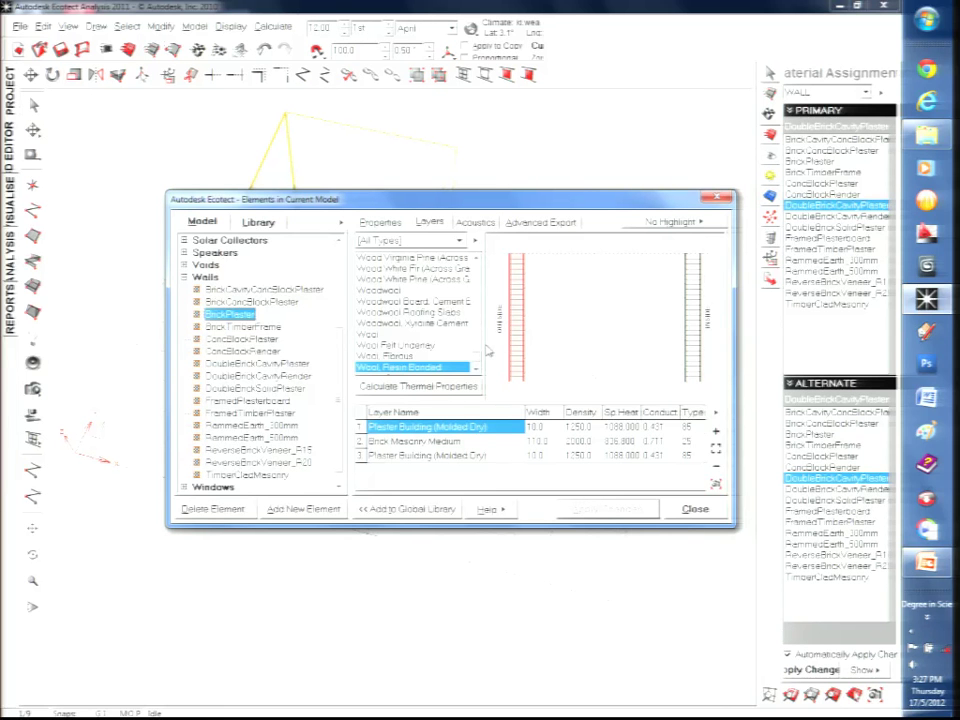
pyautogui.click(407, 442)
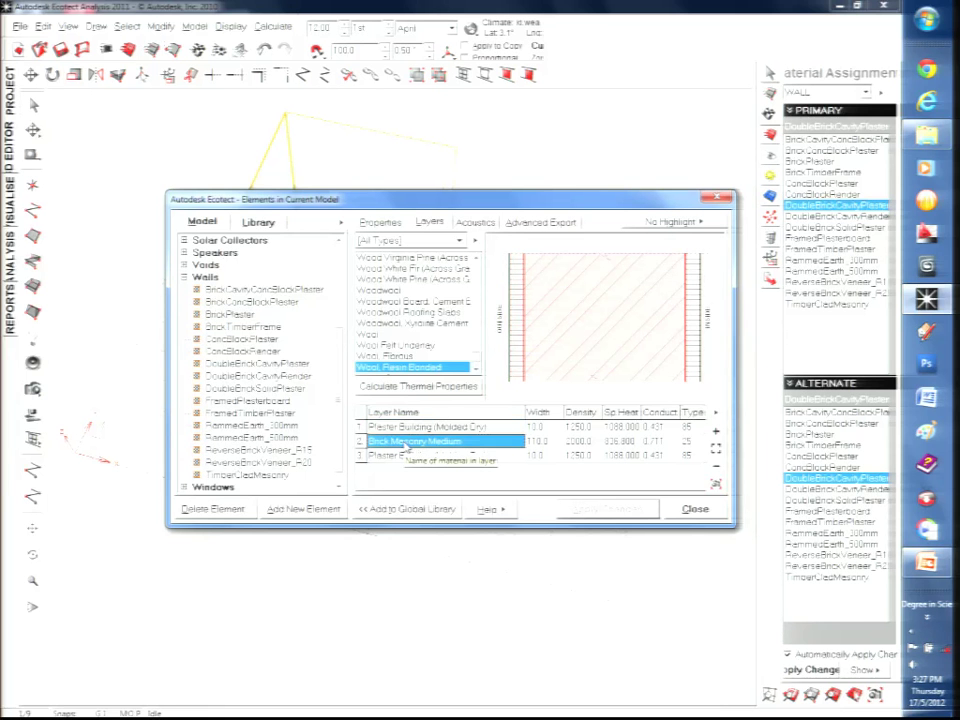
pyautogui.click(410, 455)
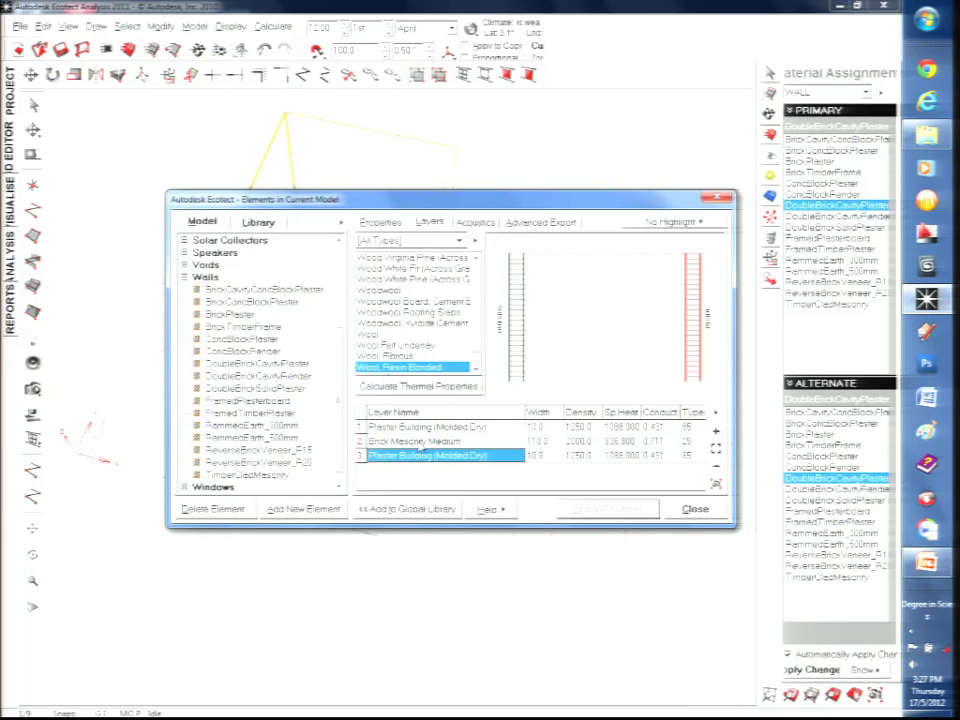
pyautogui.click(243, 402)
pyautogui.click(245, 425)
pyautogui.click(250, 462)
pyautogui.click(250, 450)
# - Add a new wall element named brick, based on ConcBlockPlaster
pyautogui.click(258, 340)
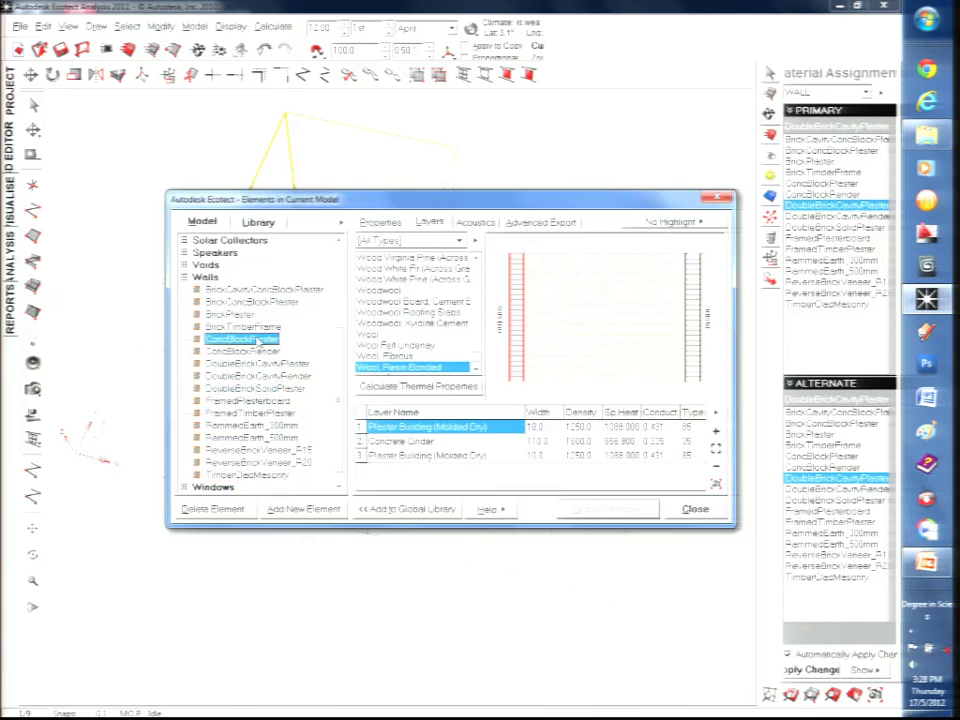
pyautogui.click(380, 222)
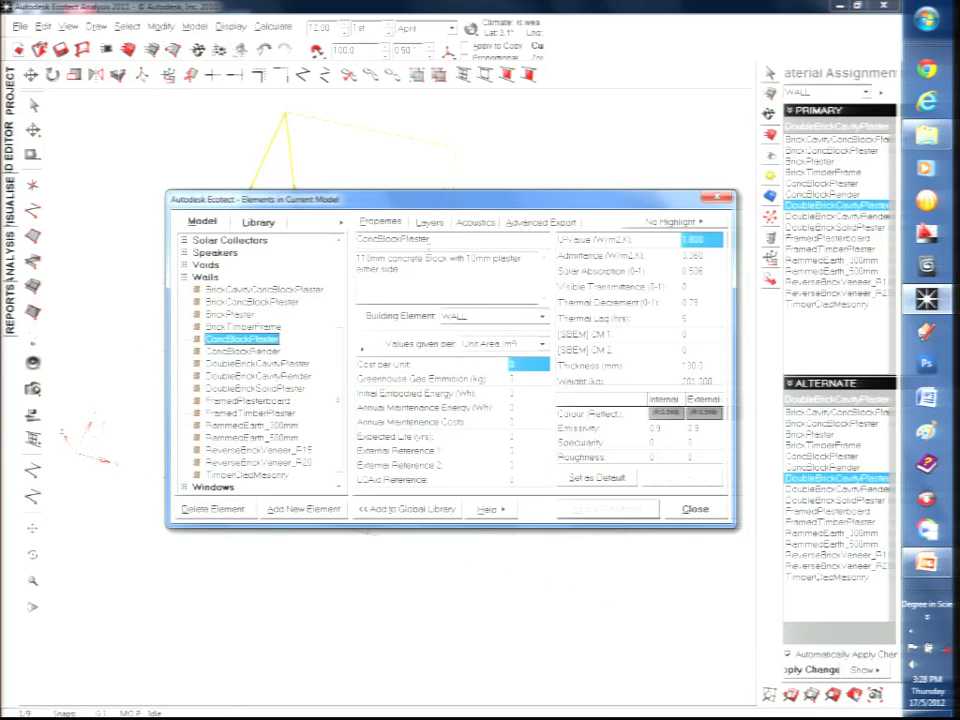
pyautogui.click(437, 241)
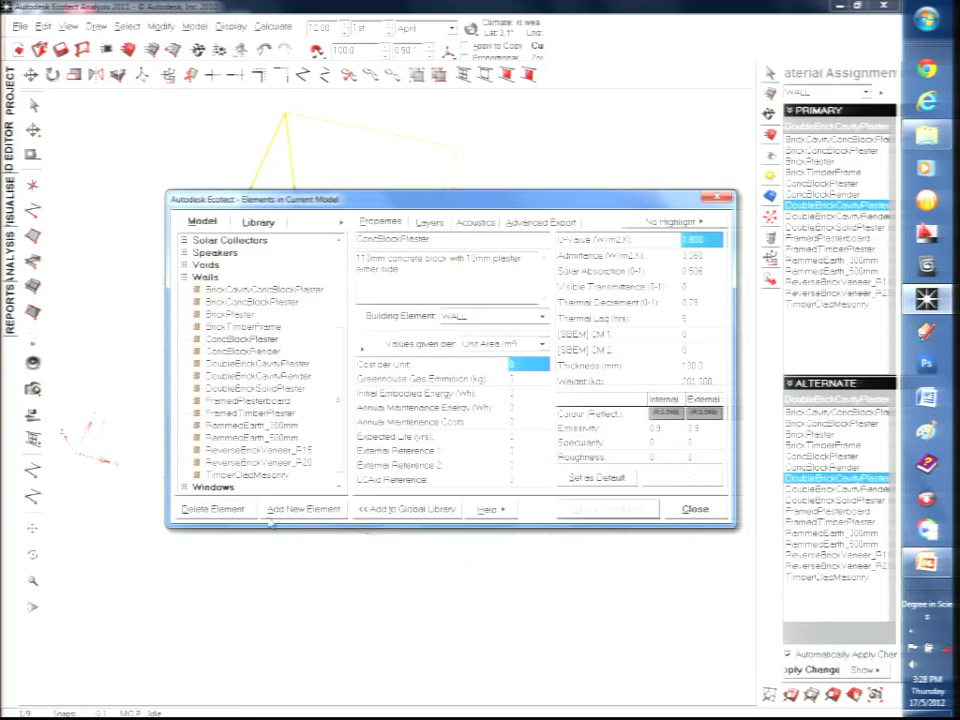
pyautogui.click(393, 240)
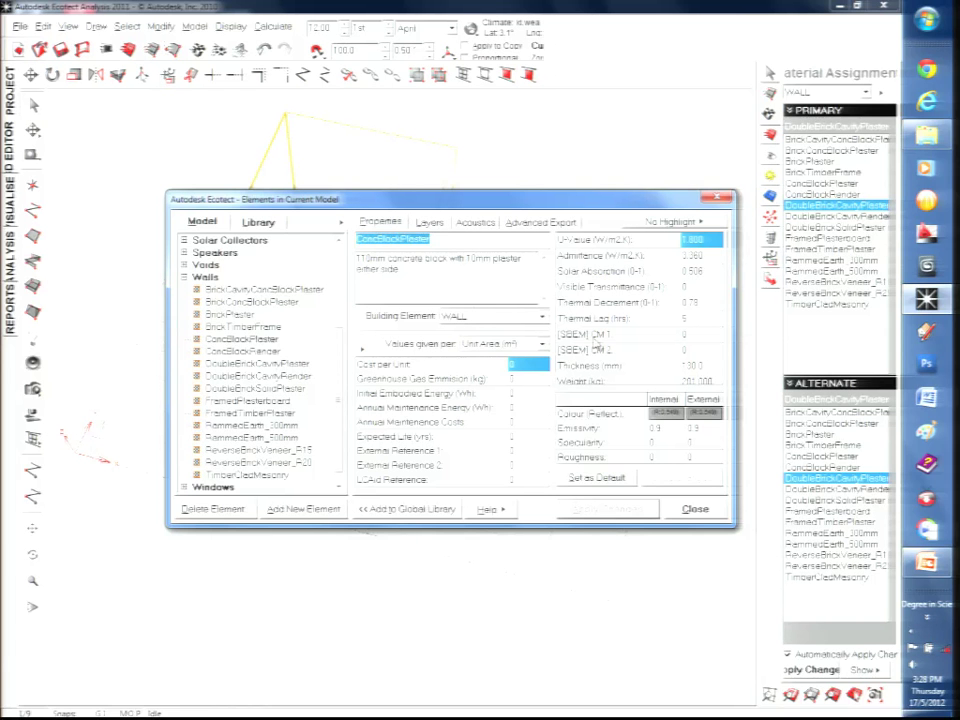
pyautogui.write('cl')
pyautogui.write('ick')
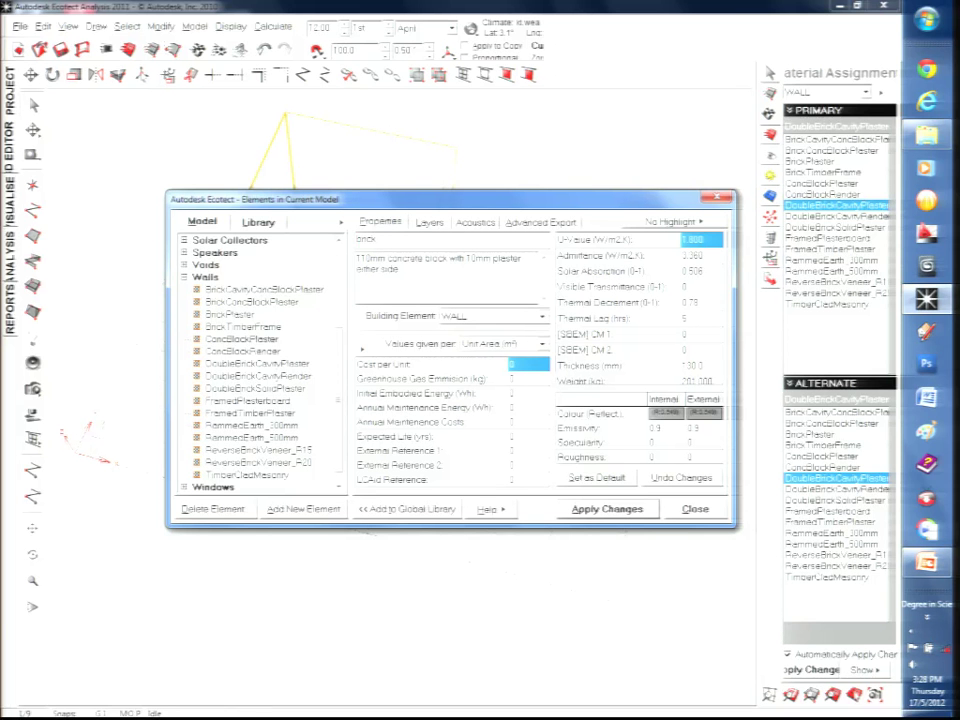
pyautogui.click(320, 511)
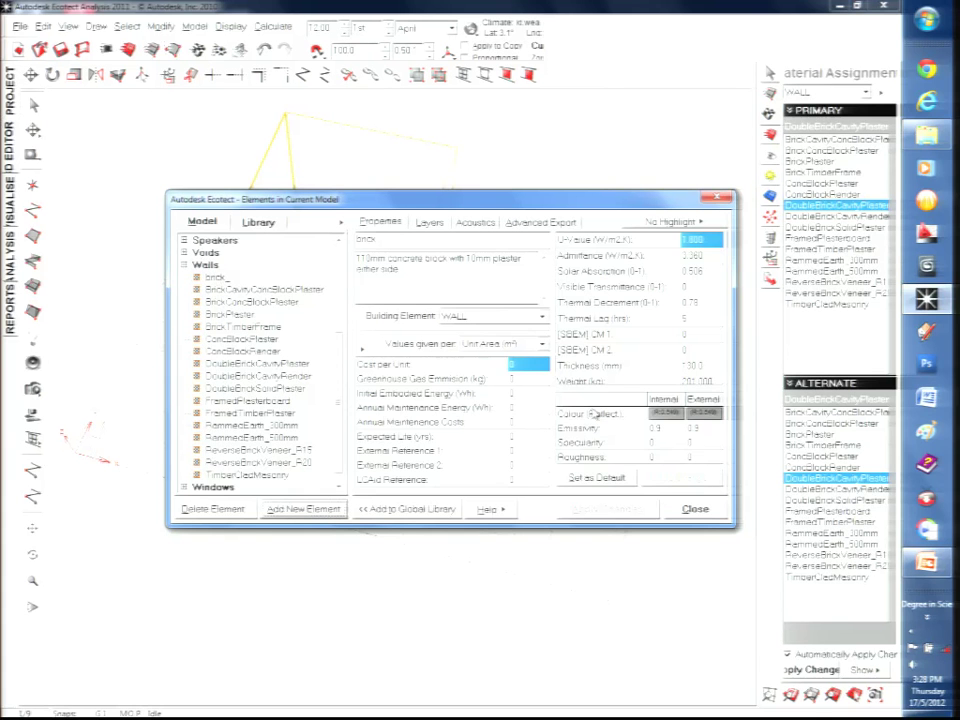
# - Delete all the plaster and concrete layers inherited by the new brick wall element
pyautogui.click(430, 222)
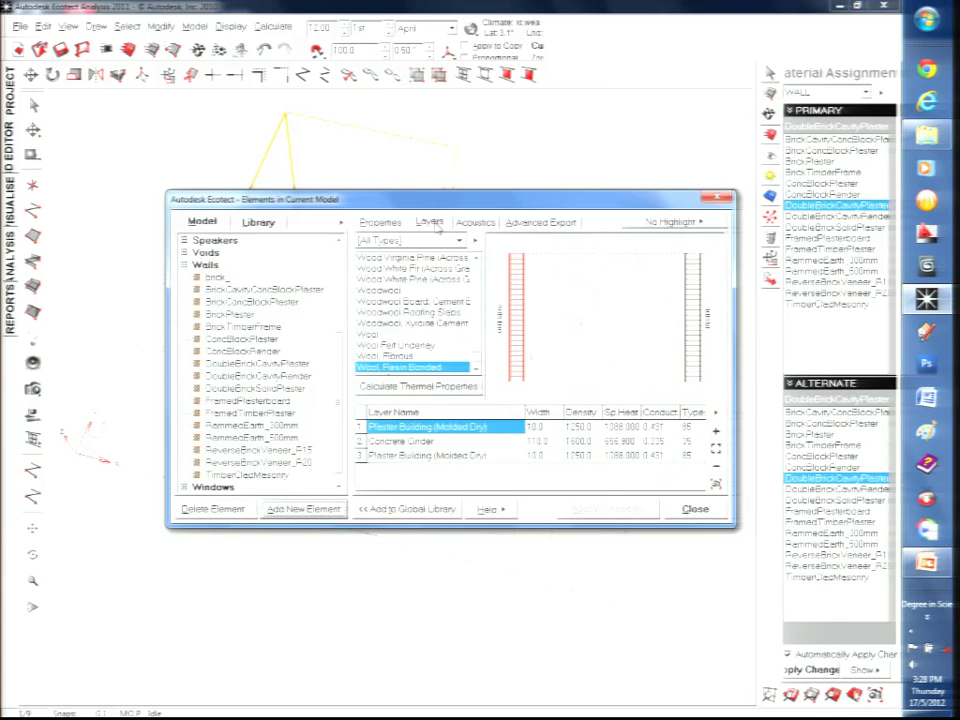
pyautogui.rightClick(463, 428)
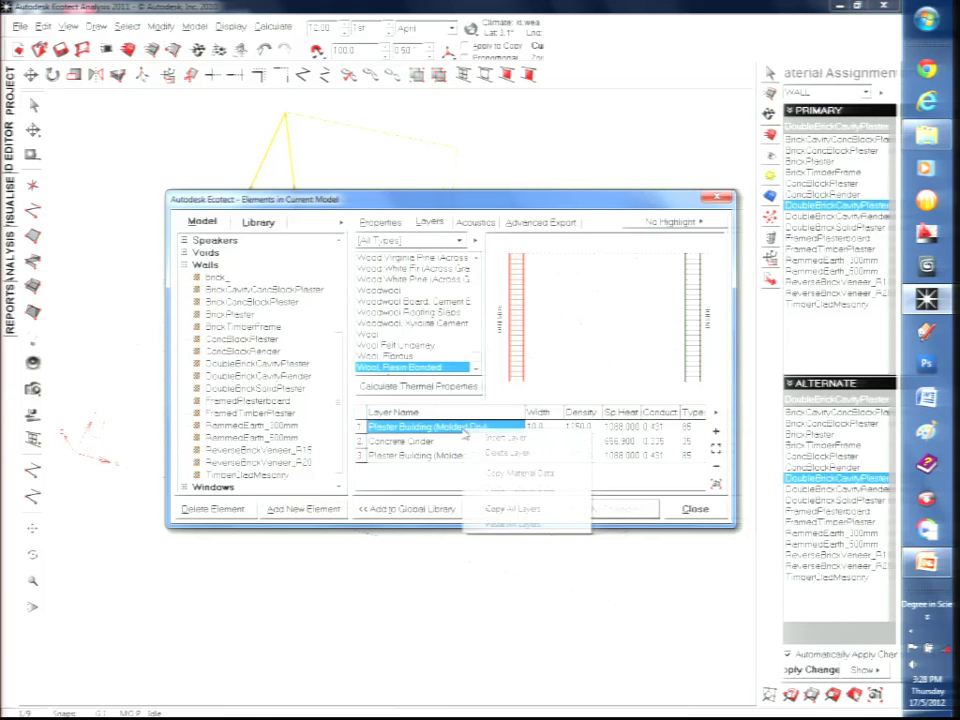
pyautogui.click(507, 452)
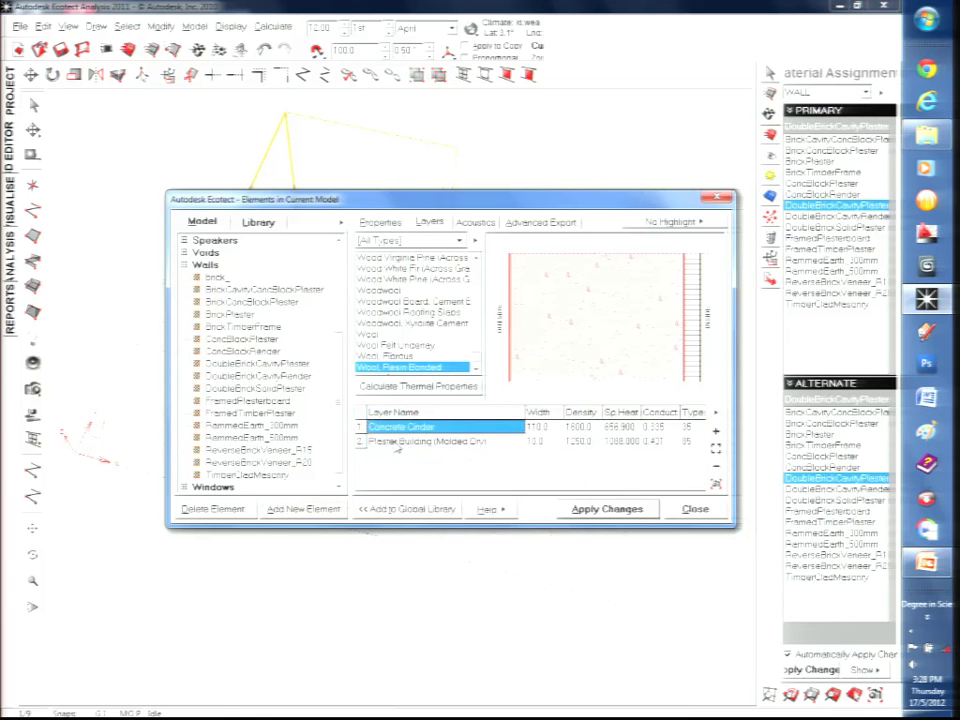
pyautogui.rightClick(405, 428)
pyautogui.click(448, 450)
pyautogui.rightClick(421, 433)
pyautogui.click(448, 461)
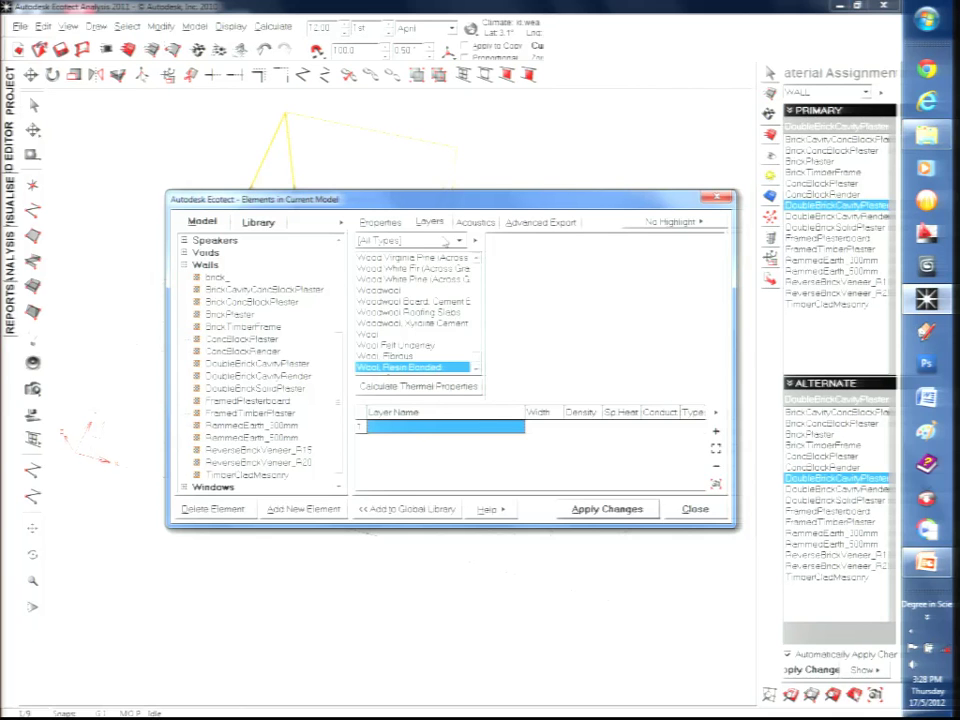
# - Add Brick, Lightweight from the Masonry & Stone materials as the first layer of the brick element
pyautogui.click(461, 242)
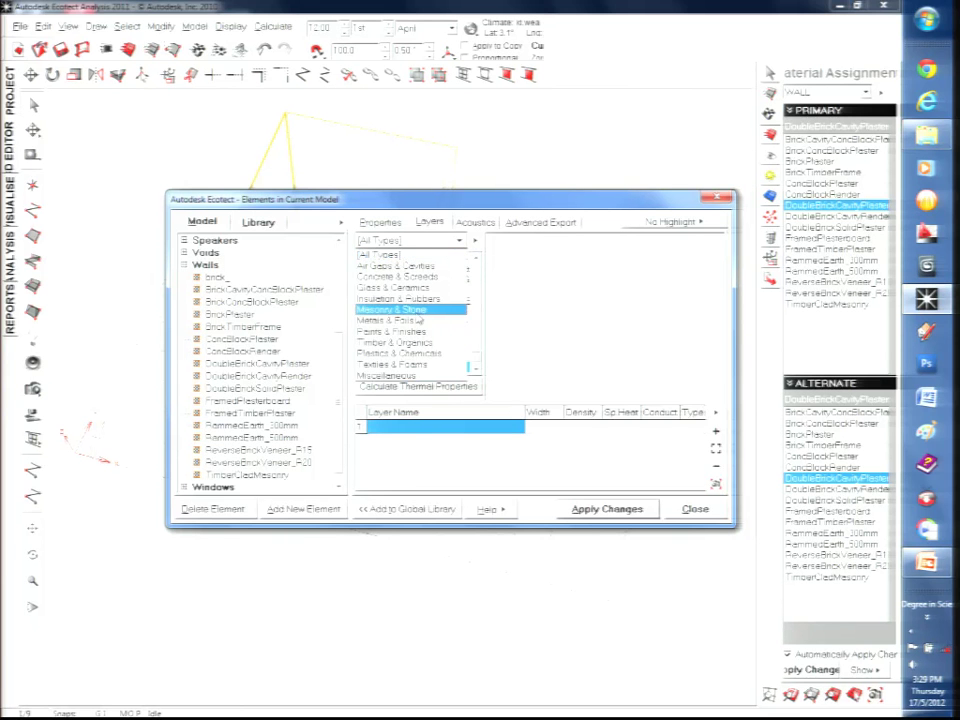
pyautogui.click(415, 310)
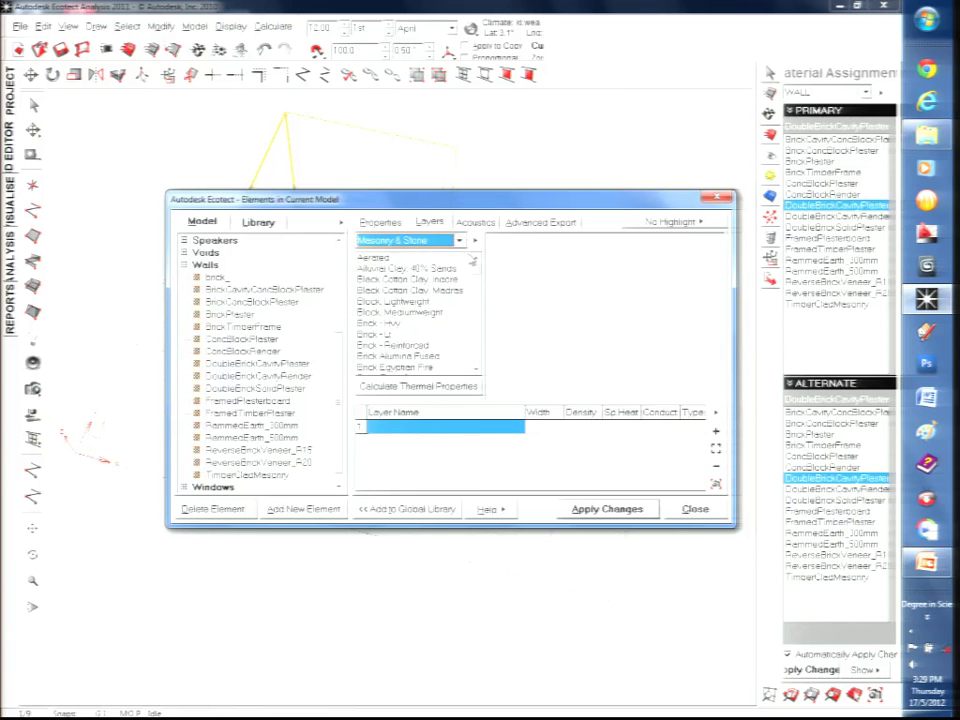
pyautogui.moveTo(481, 273)
pyautogui.mouseDown()
pyautogui.moveTo(481, 299)
pyautogui.moveTo(478, 287)
pyautogui.mouseUp()
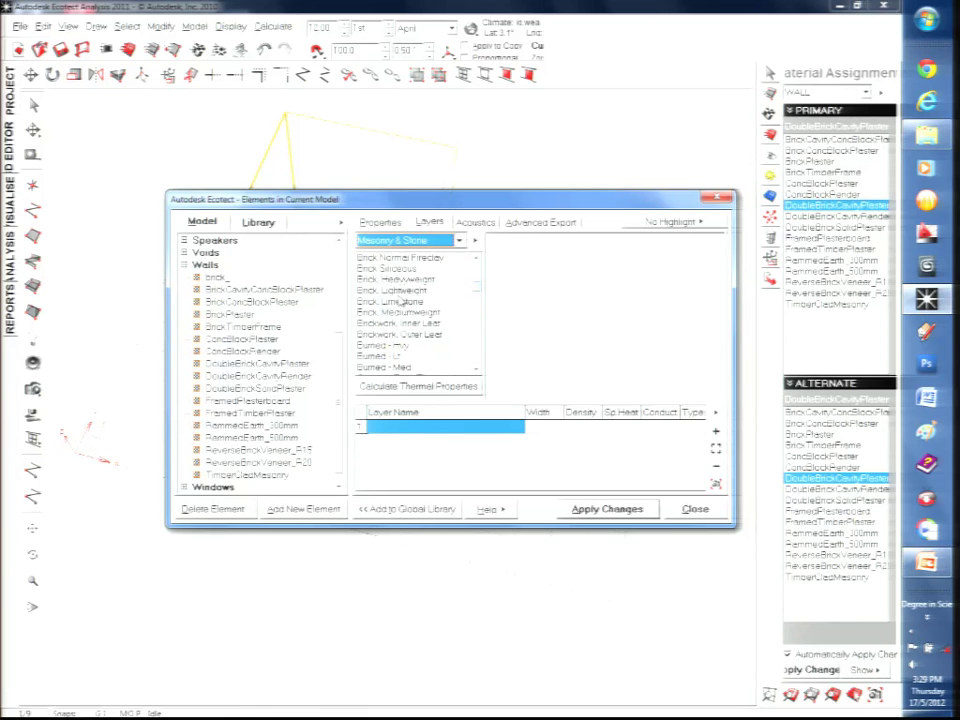
pyautogui.click(402, 290)
pyautogui.moveTo(401, 300); pyautogui.dragTo(400, 426)
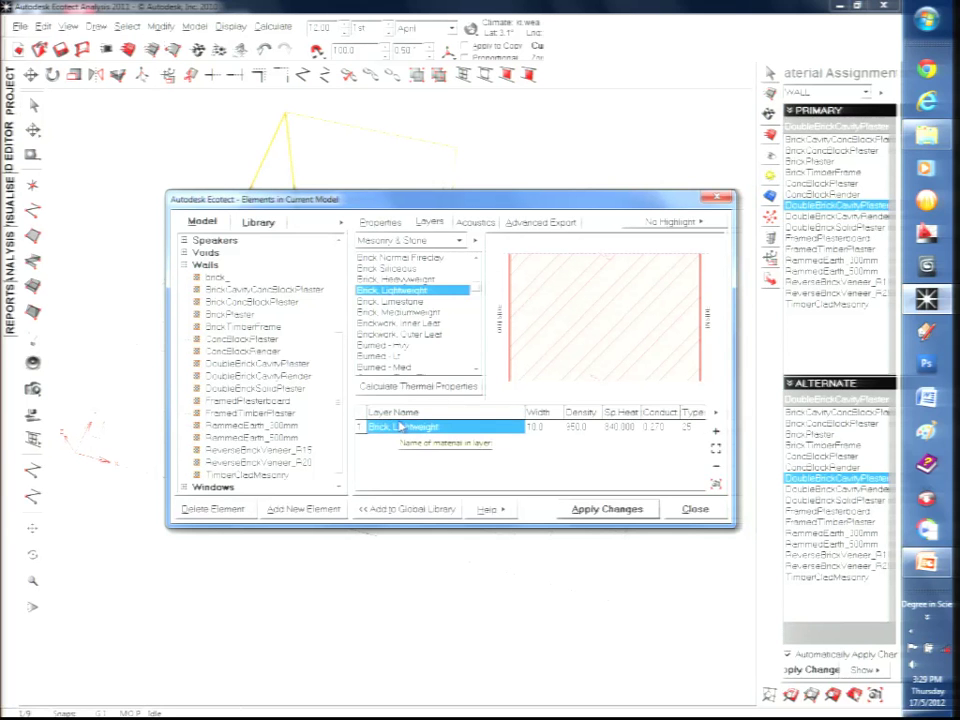
# - Add Cement Plaster from the Concrete & Screeds materials as the second layer, and calculate the element's thermal properties
pyautogui.click(445, 241)
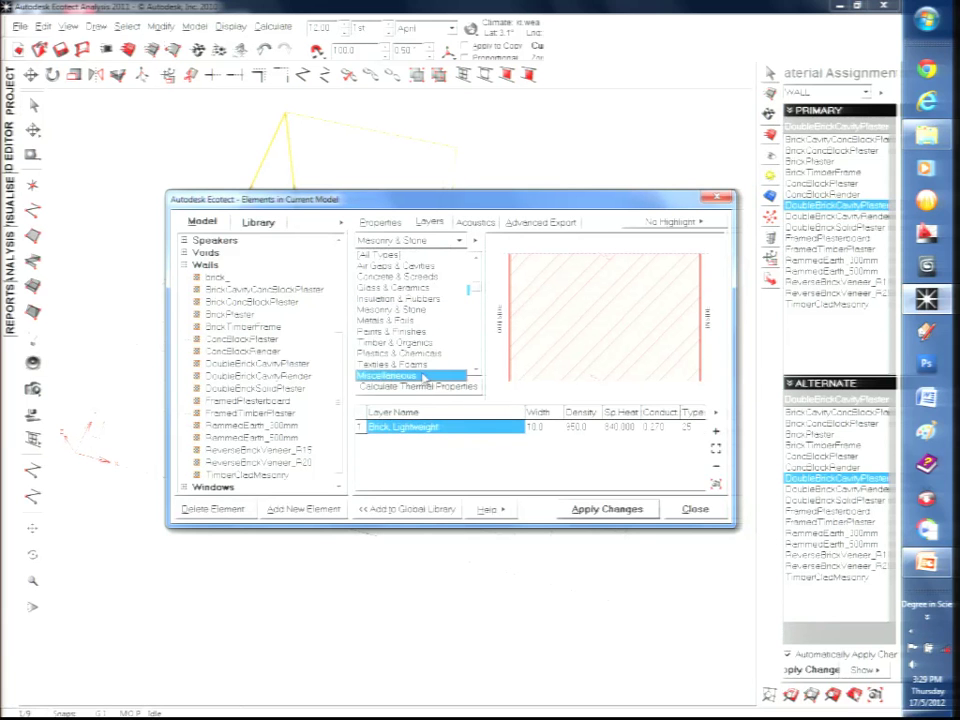
pyautogui.click(424, 331)
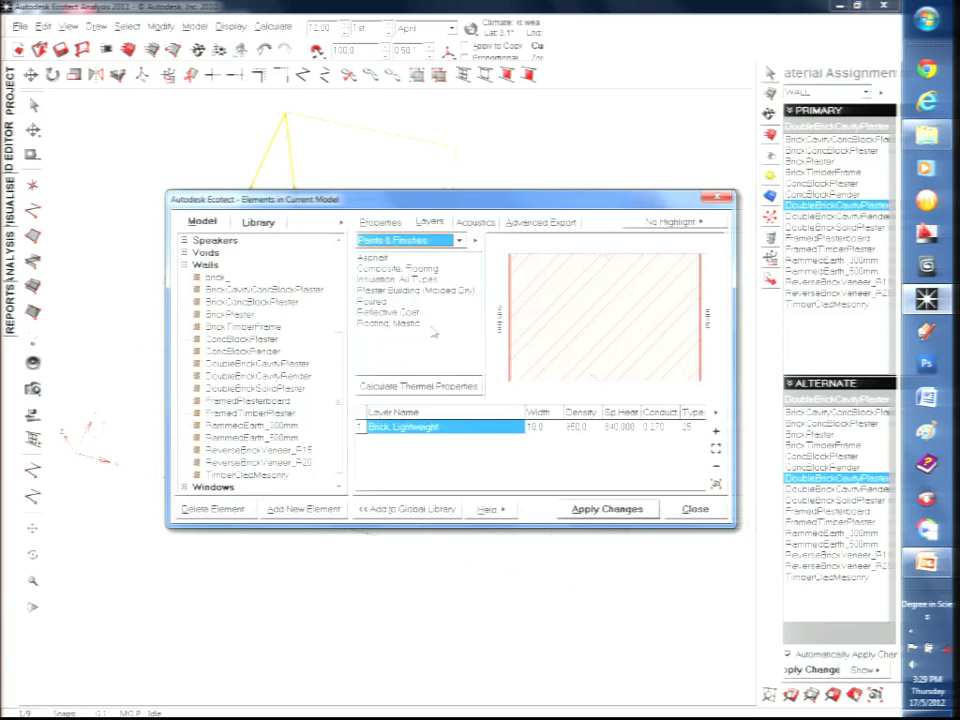
pyautogui.click(425, 242)
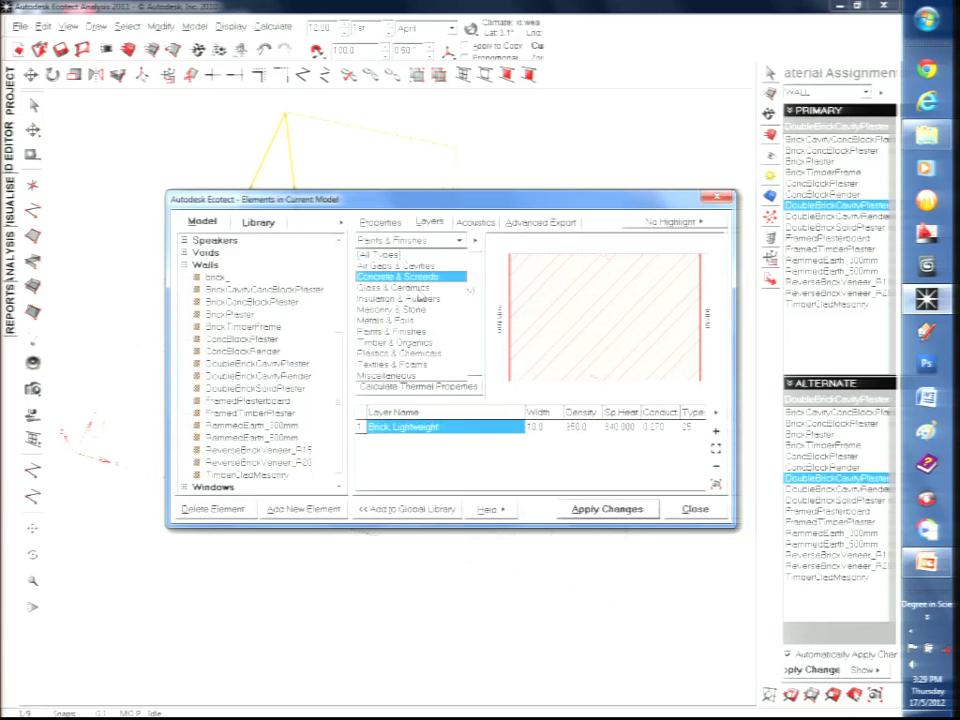
pyautogui.click(400, 353)
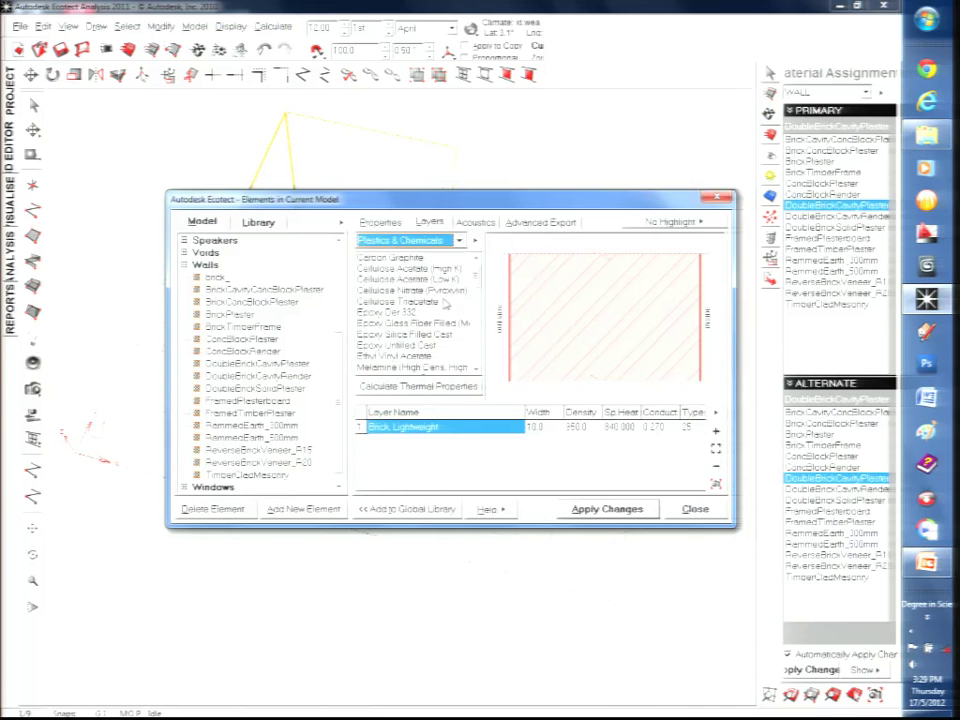
pyautogui.scroll(-3, 482, 275)
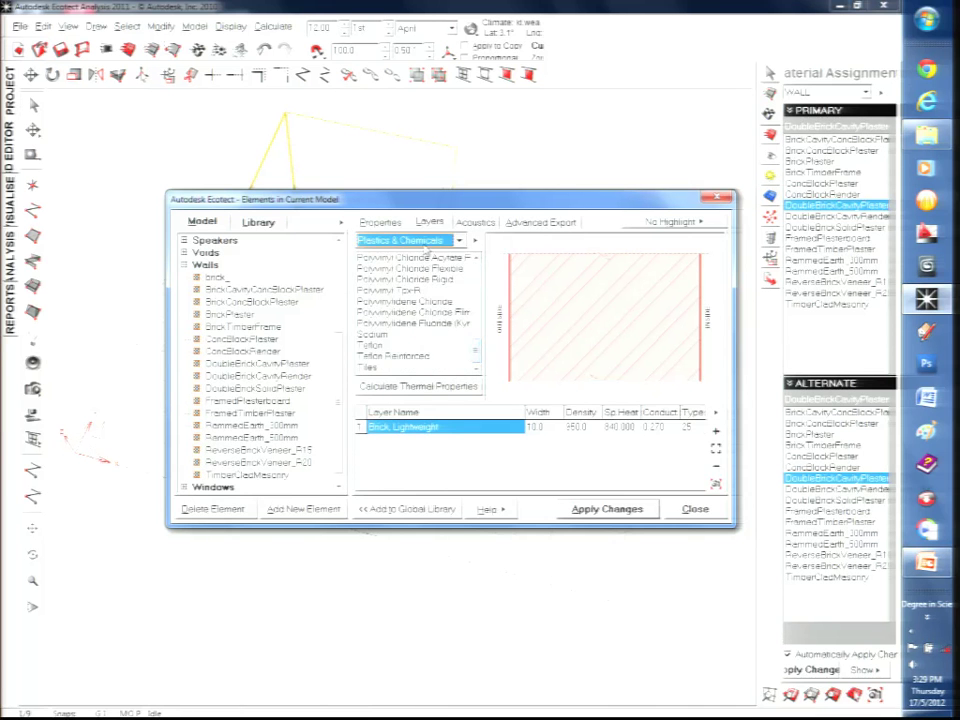
pyautogui.click(459, 240)
pyautogui.click(397, 269)
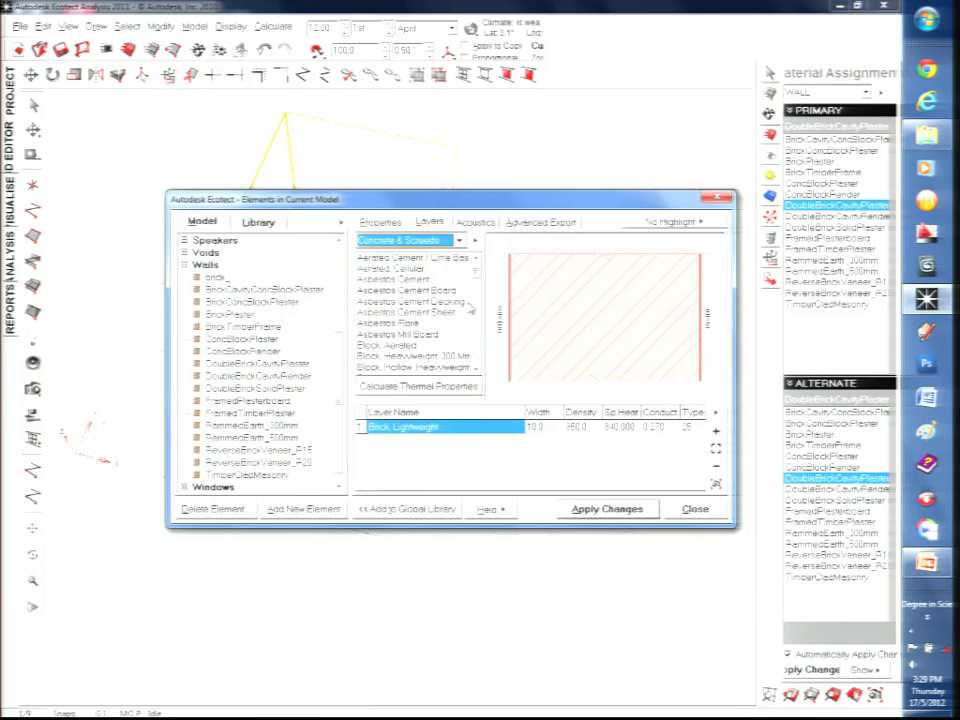
pyautogui.scroll(-4, 477, 289)
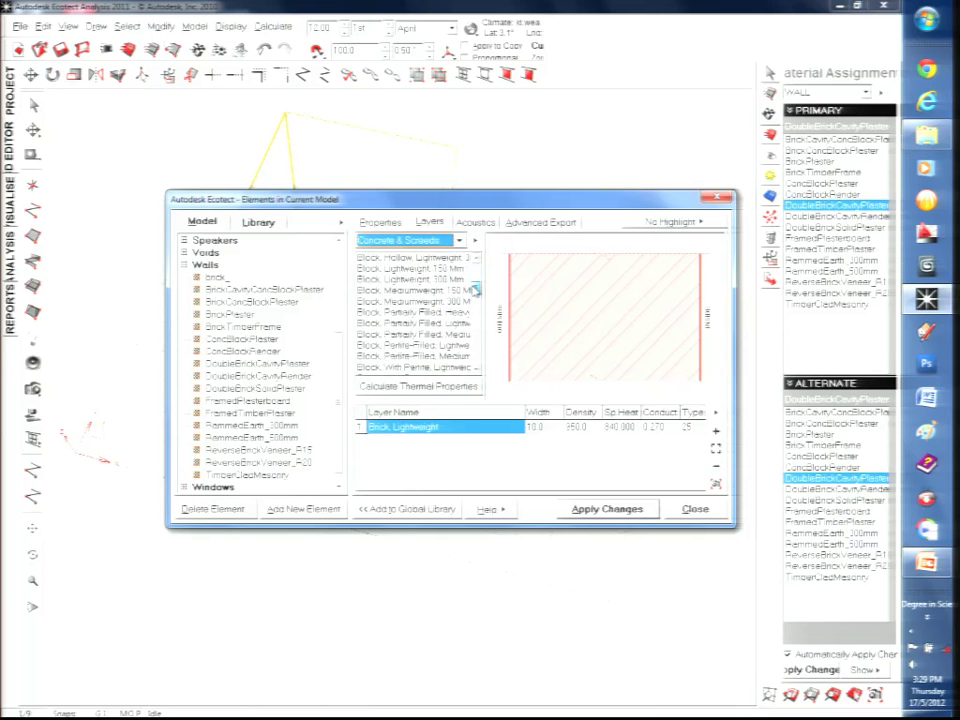
pyautogui.scroll(-1, 476, 295)
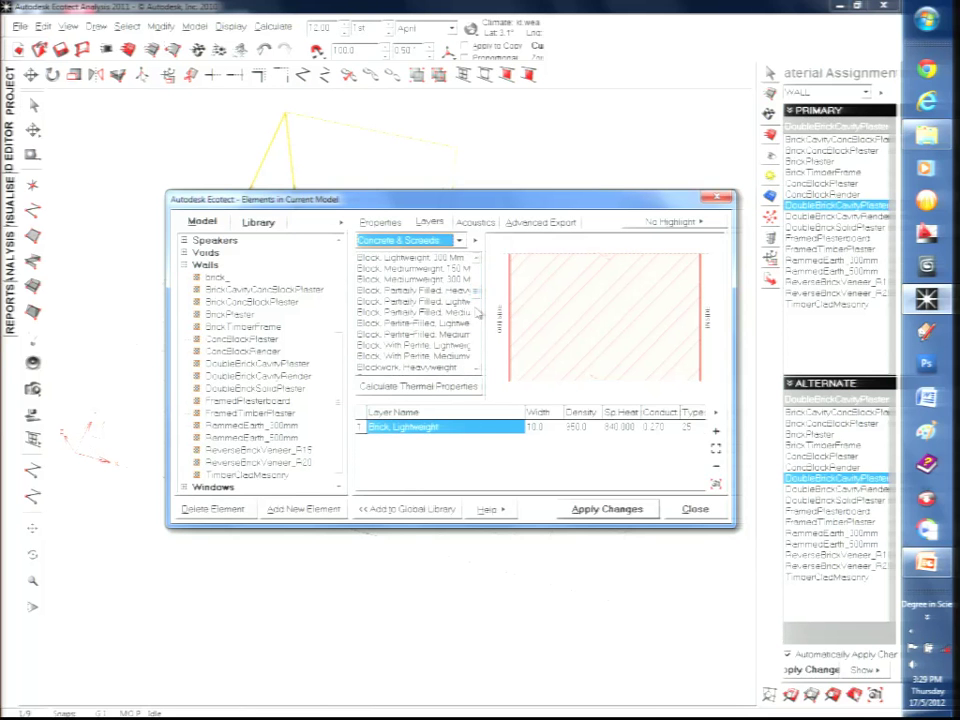
pyautogui.scroll(-3, 477, 310)
pyautogui.scroll(-3, 477, 303)
pyautogui.moveTo(392, 279); pyautogui.dragTo(410, 445)
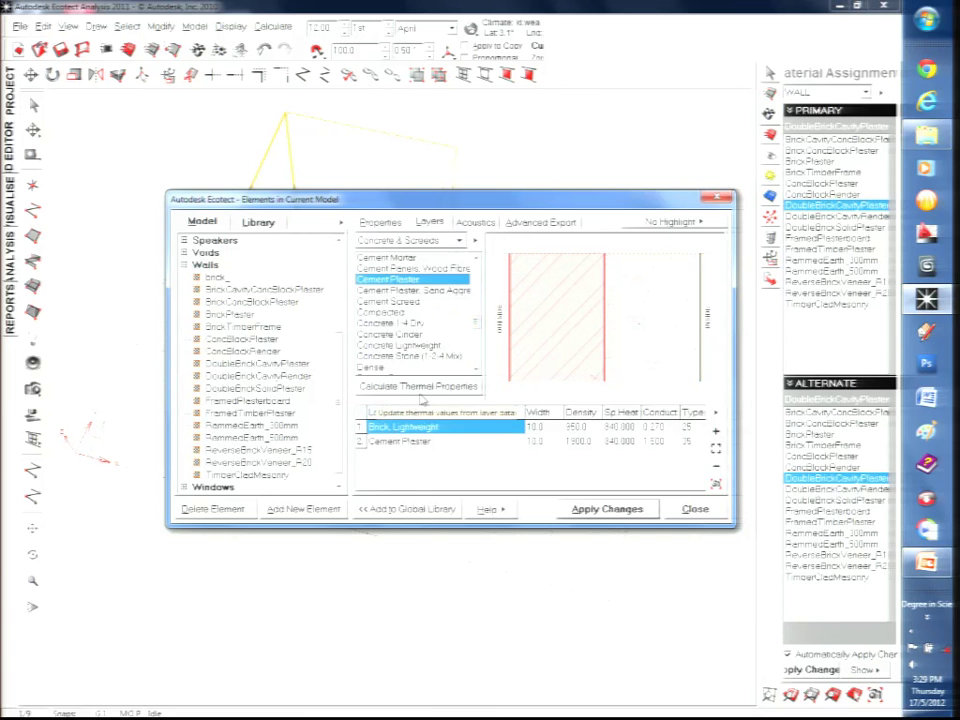
pyautogui.click(421, 392)
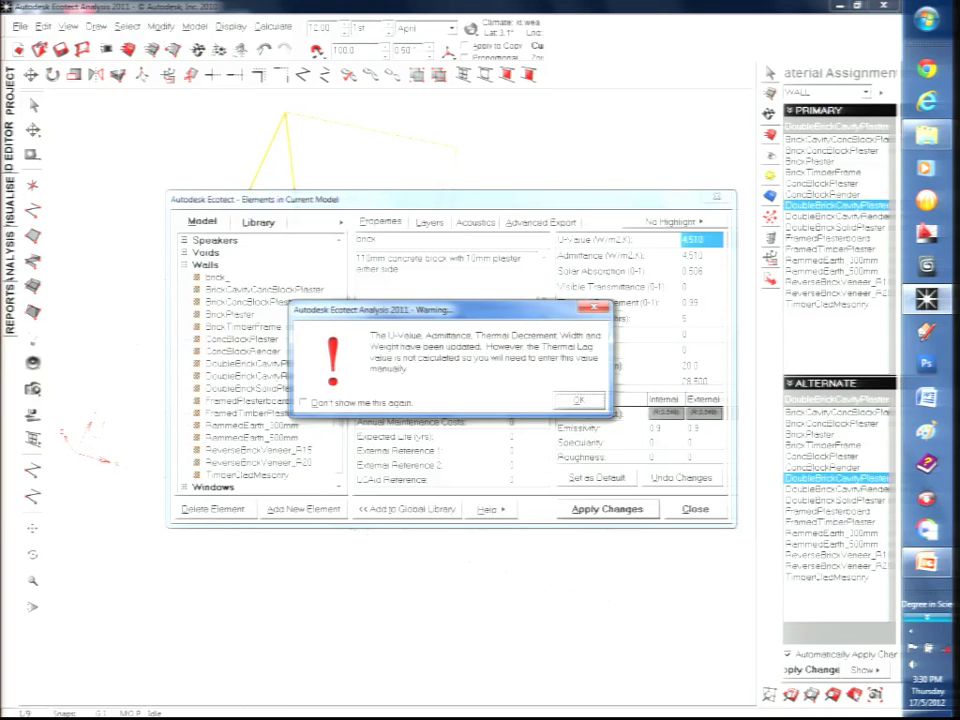
# - Dismiss the thermal calculation warning and close the element library without applying the pending changes to the brick element
pyautogui.click(579, 402)
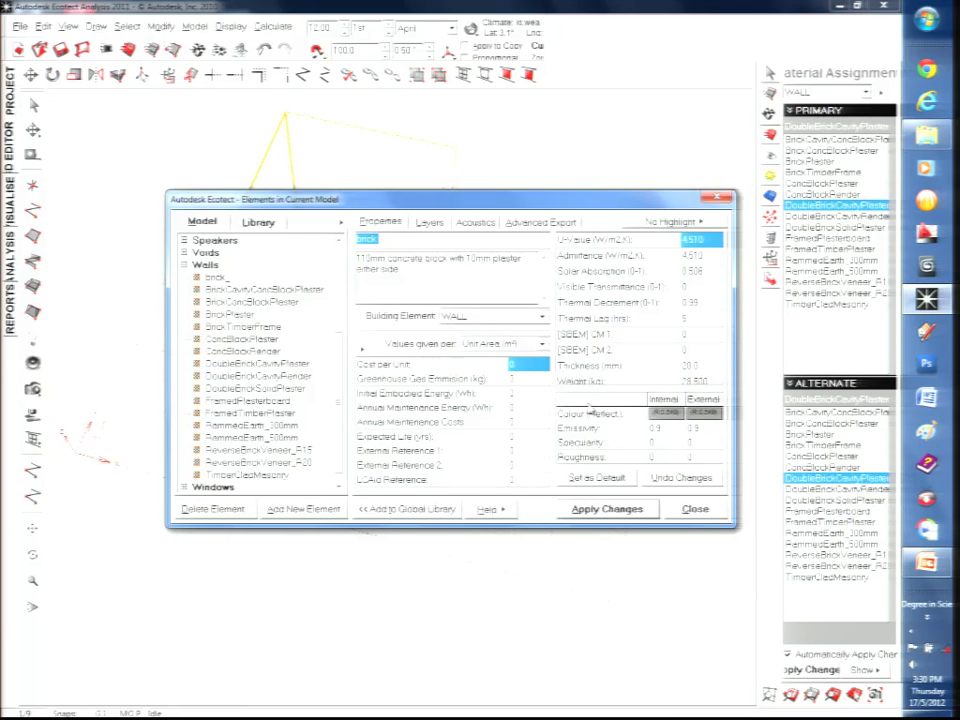
pyautogui.click(690, 511)
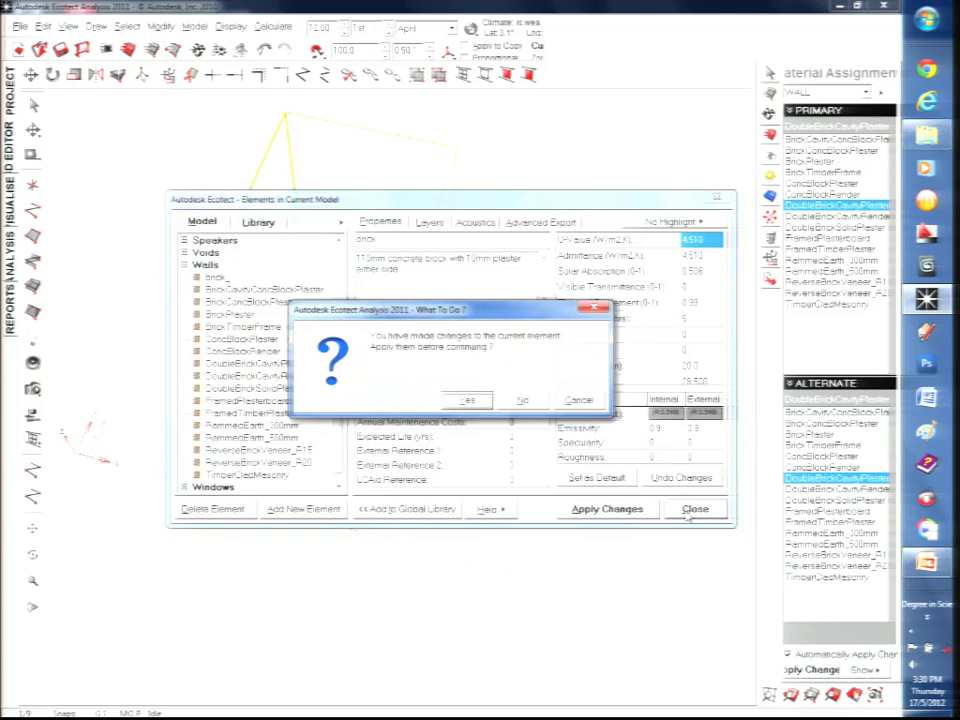
pyautogui.click(520, 401)
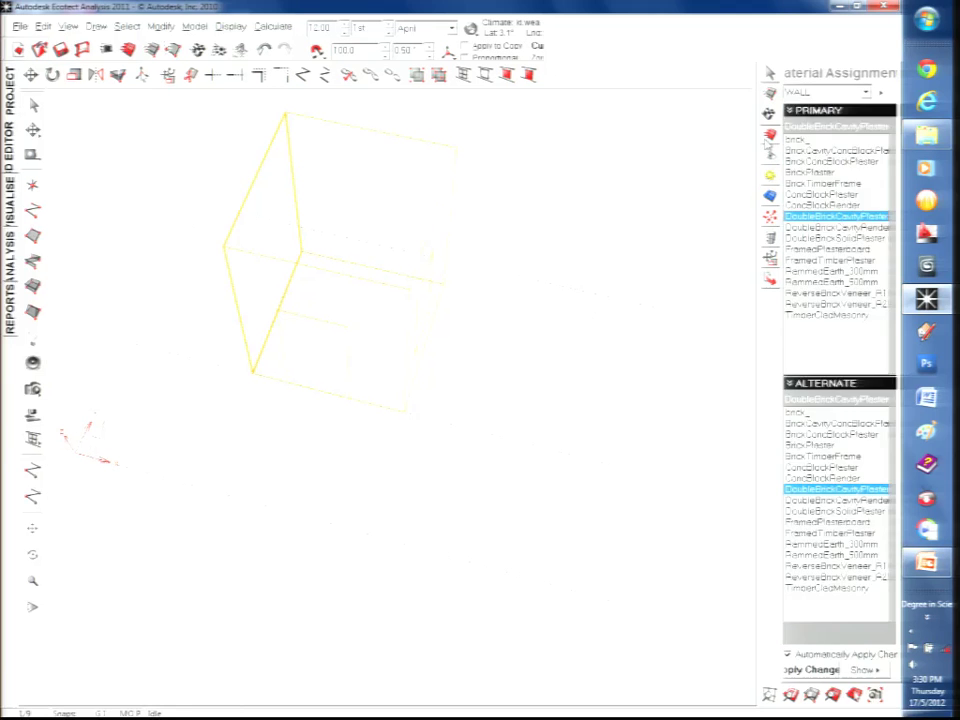
# - In the display settings, enlarge the model's grid extents until the X and Y minimums reach -4000
pyautogui.hotkey('ctrl', 'shift', 'd')
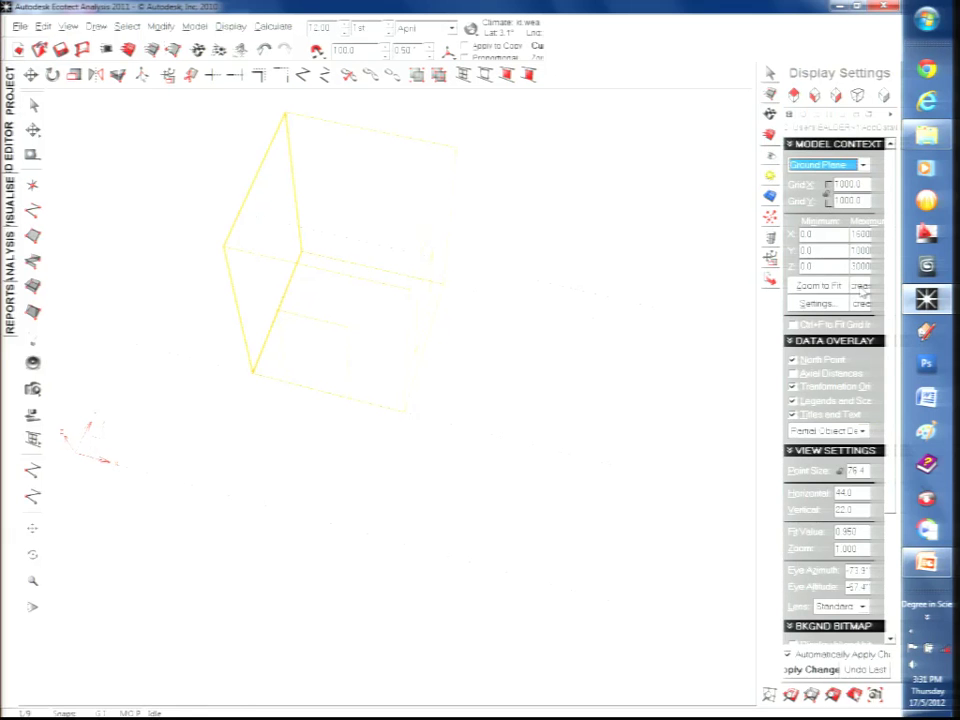
pyautogui.click(862, 287)
pyautogui.click(861, 300)
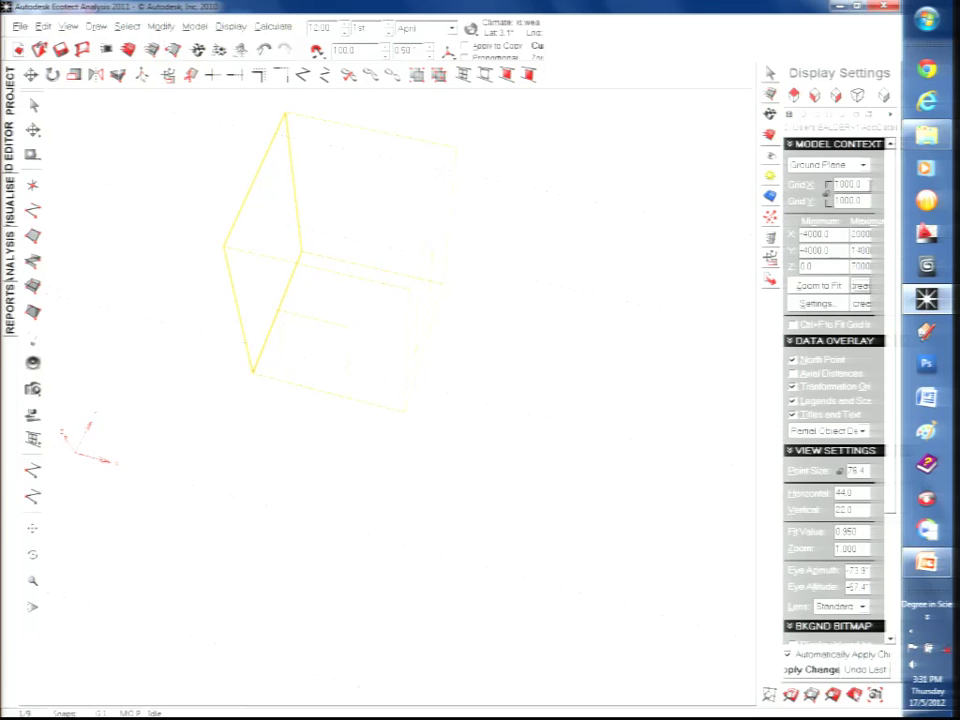
# - Try the Compass/Orientation, 3D Background and 3D Enclosure model contexts around the model, and look over the remaining display settings
pyautogui.click(855, 165)
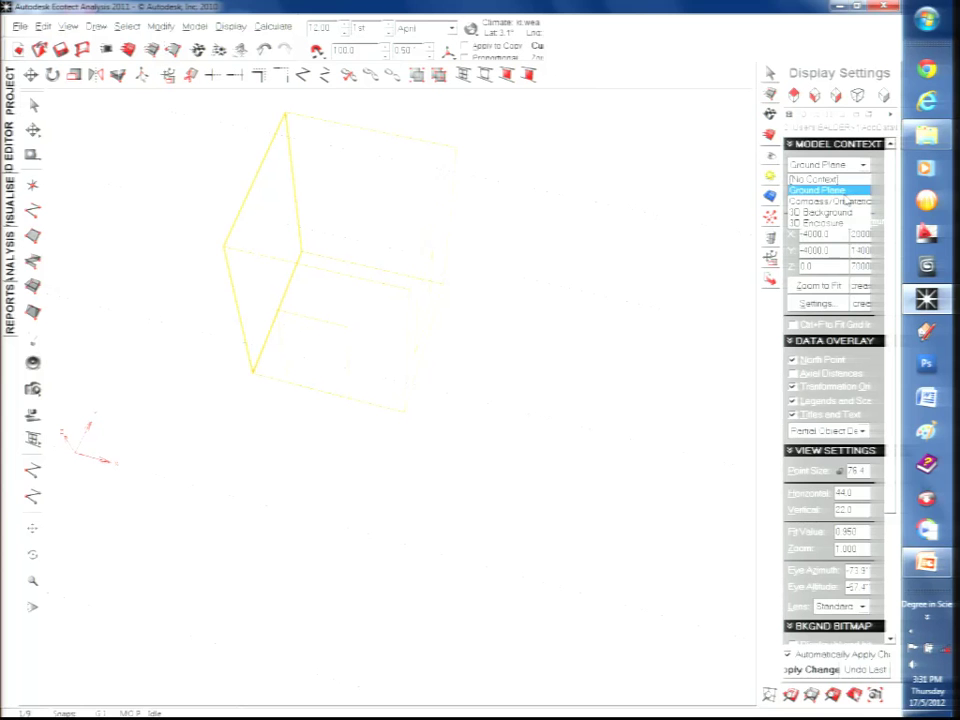
pyautogui.click(840, 201)
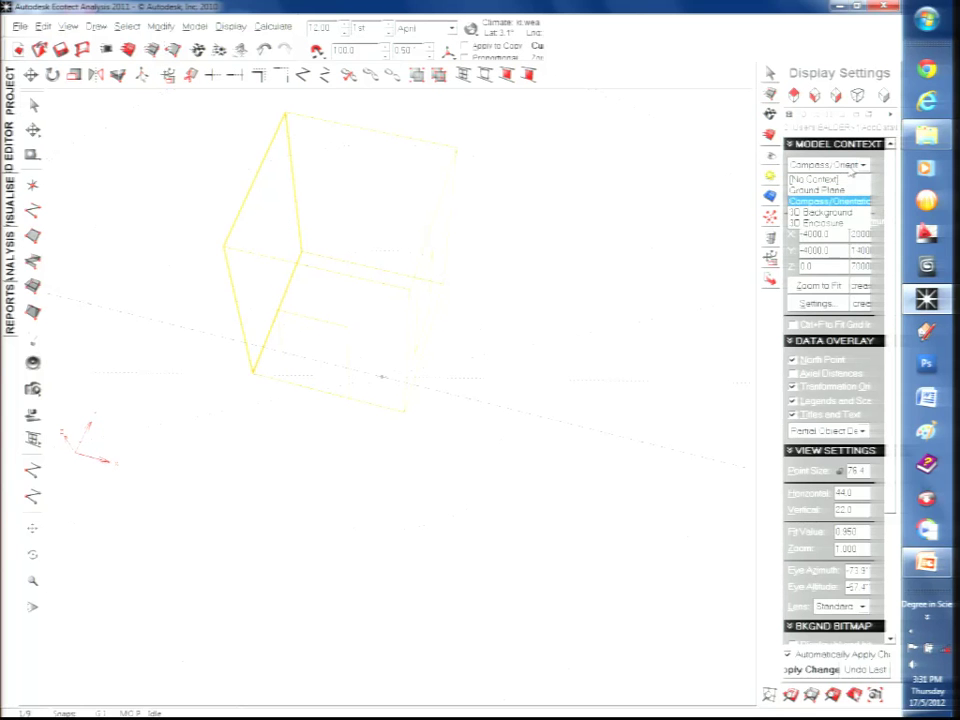
pyautogui.click(830, 221)
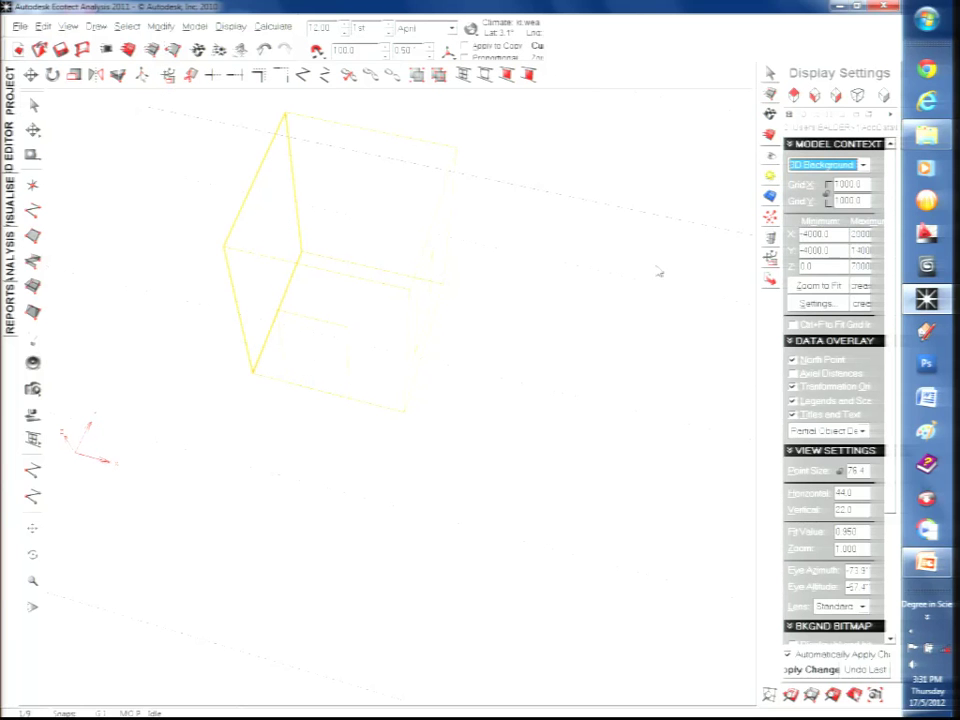
pyautogui.press('Up')
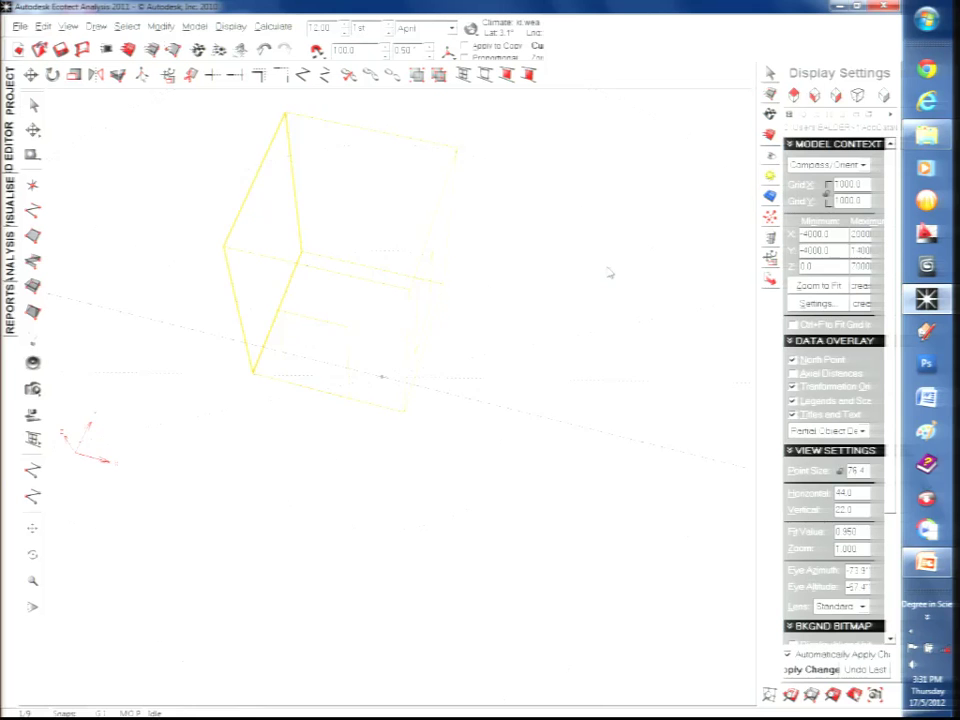
pyautogui.click(828, 164)
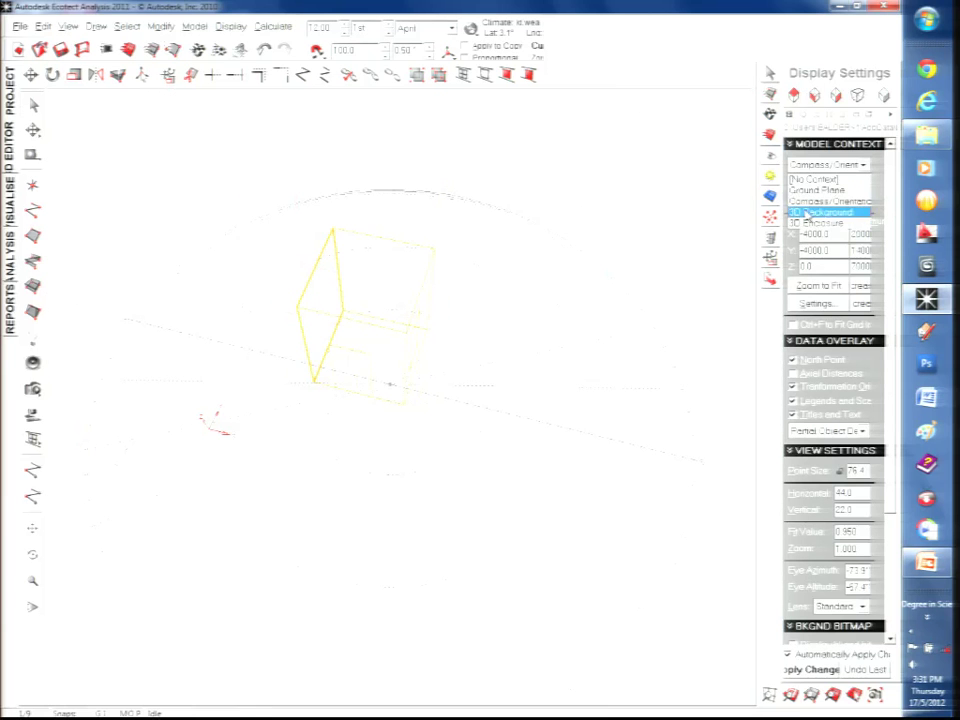
pyautogui.click(808, 213)
pyautogui.click(826, 164)
pyautogui.click(814, 223)
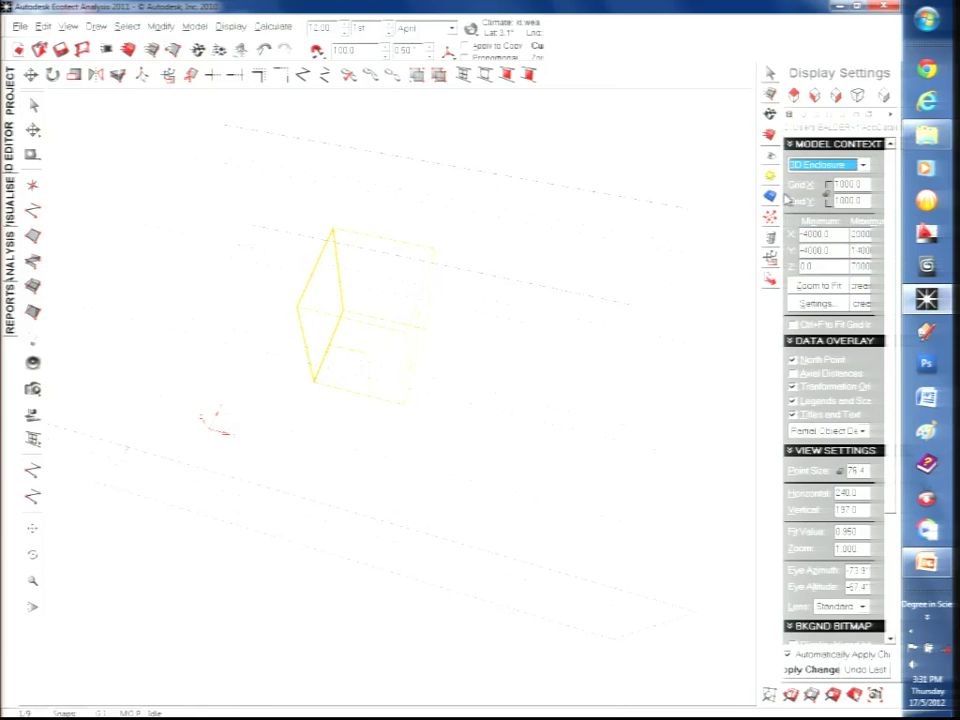
pyautogui.scroll(-3, 880, 470)
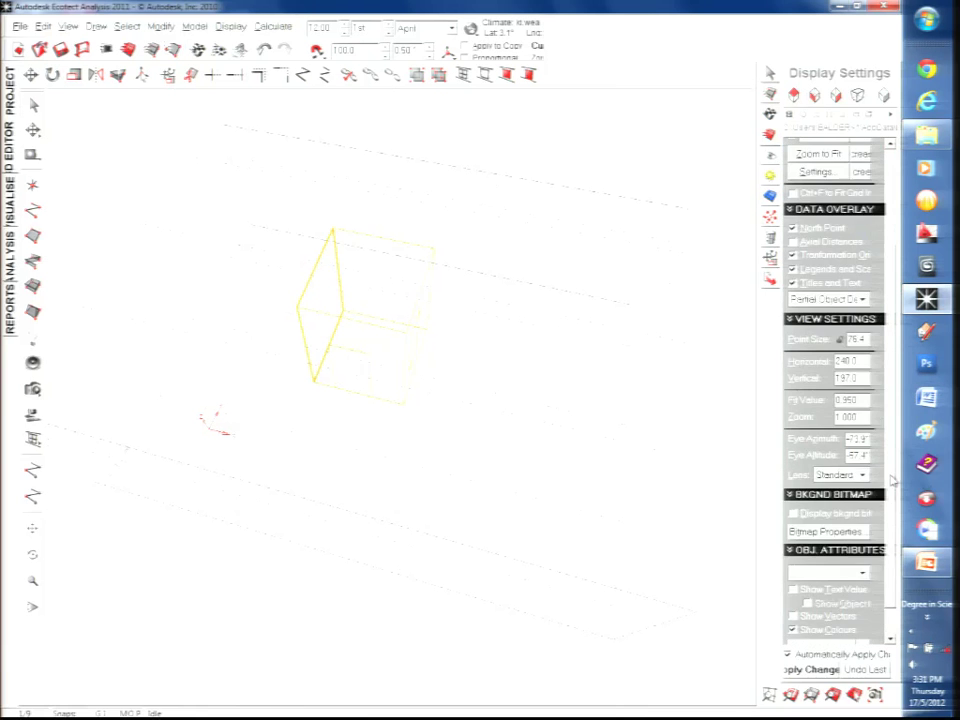
pyautogui.scroll(3, 827, 193)
# - Show the model in the Visualise view, apply a default OpenGL style and raise the relative sketchiness of its lines
pyautogui.click(771, 158)
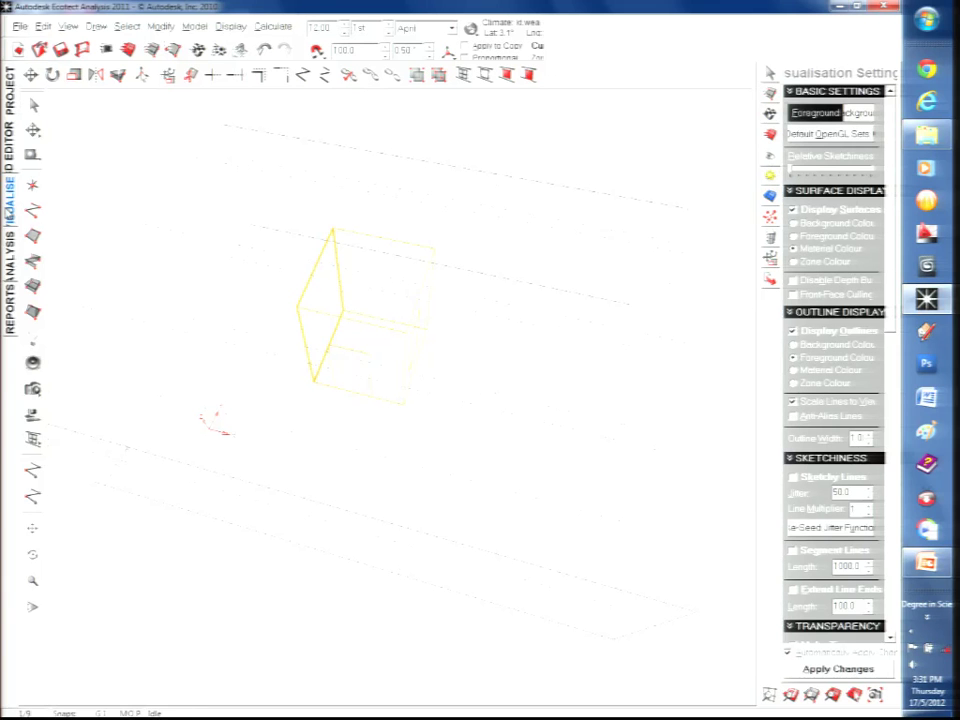
pyautogui.click(9, 210)
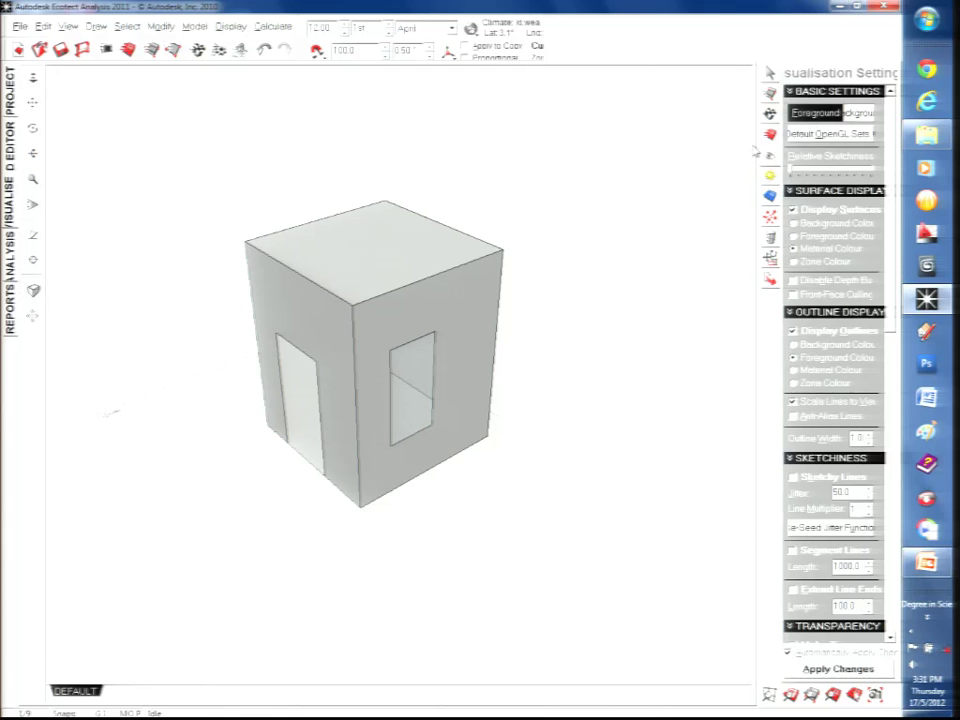
pyautogui.click(855, 137)
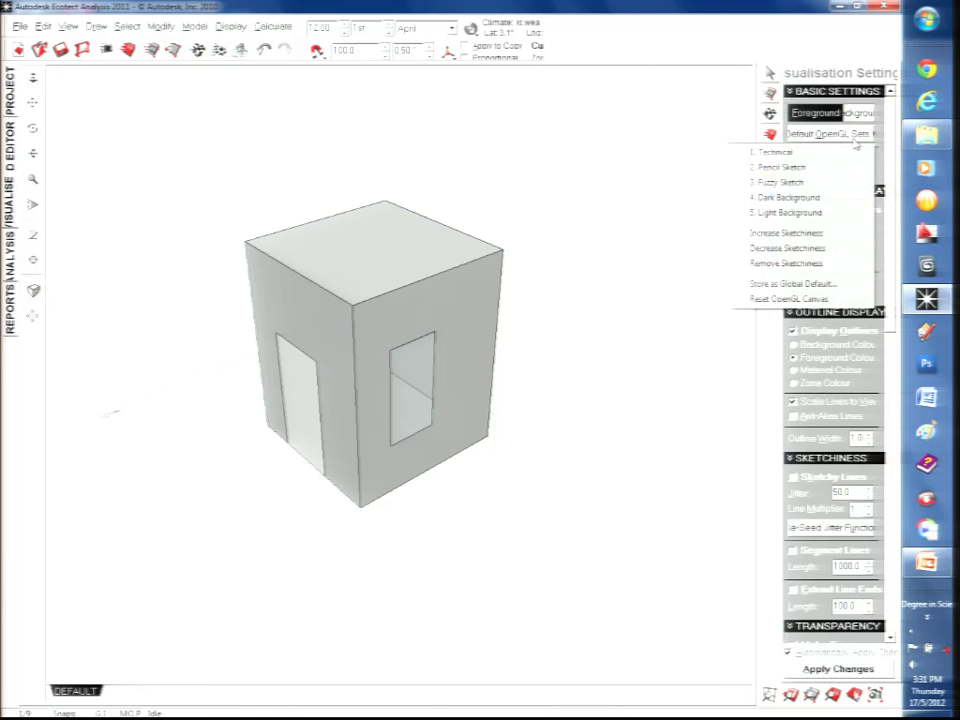
pyautogui.click(831, 164)
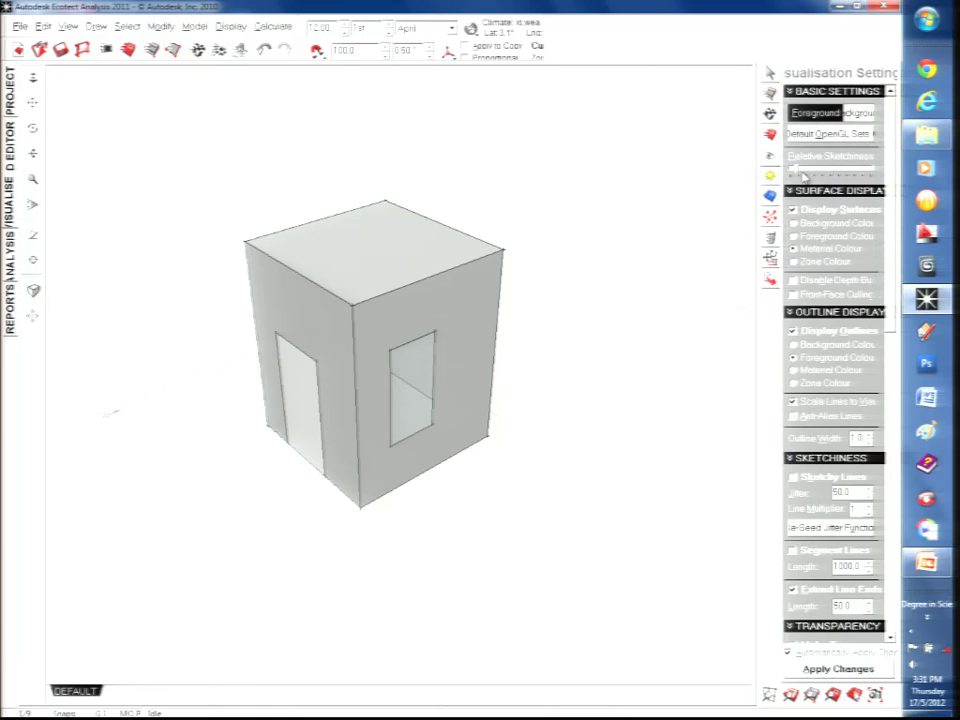
pyautogui.click(793, 172)
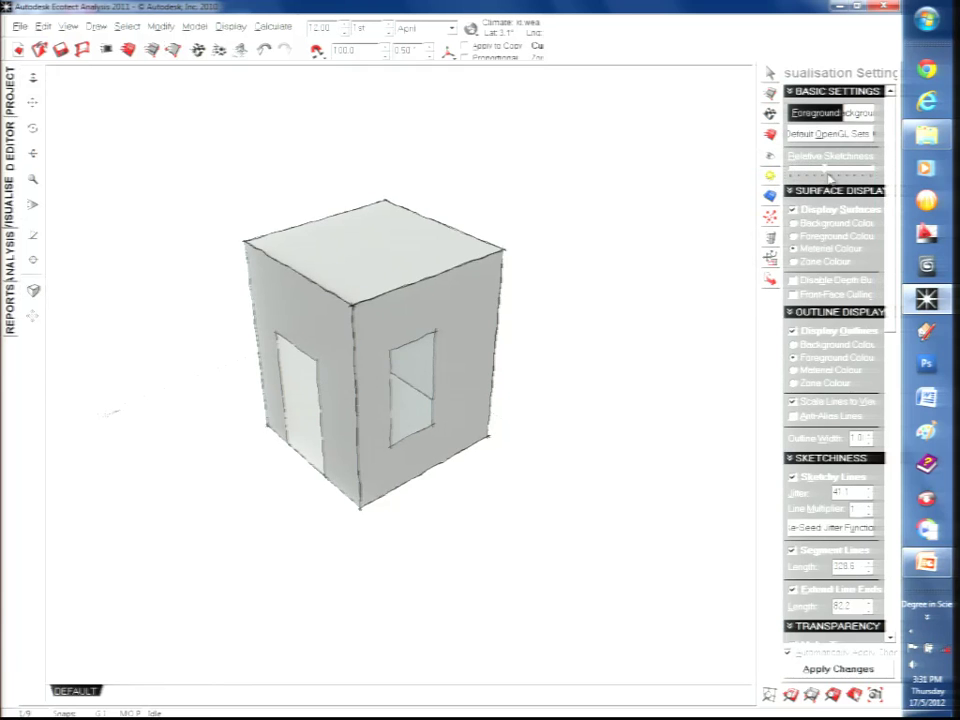
# - Try the Pencil Sketch, Fuzzy Sketch and Dark Background display styles on the rendered model
pyautogui.click(820, 134)
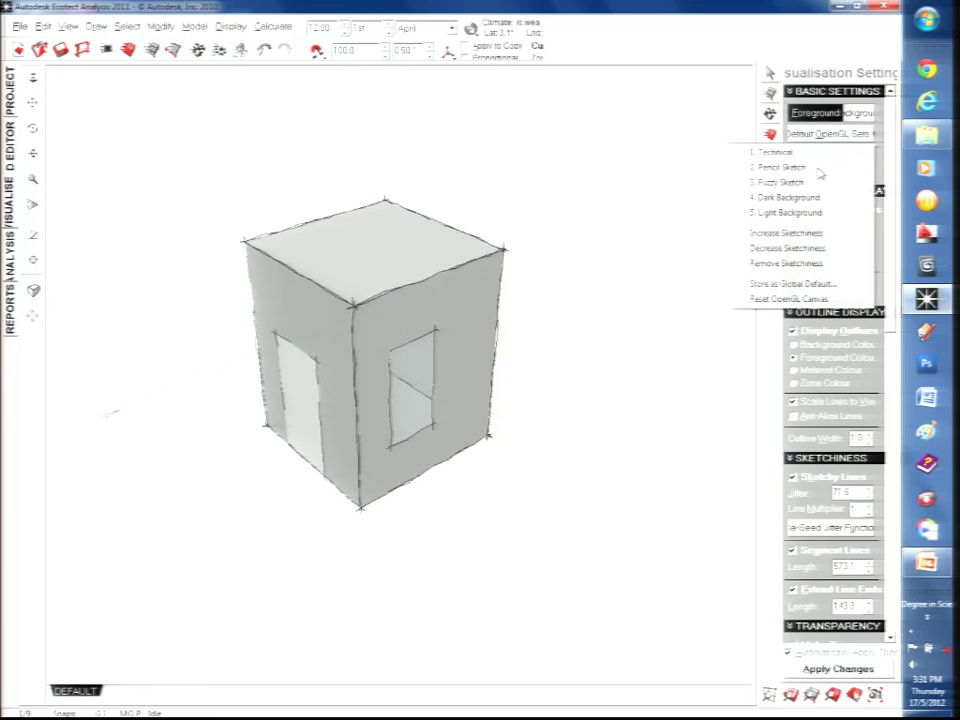
pyautogui.click(828, 140)
pyautogui.click(820, 134)
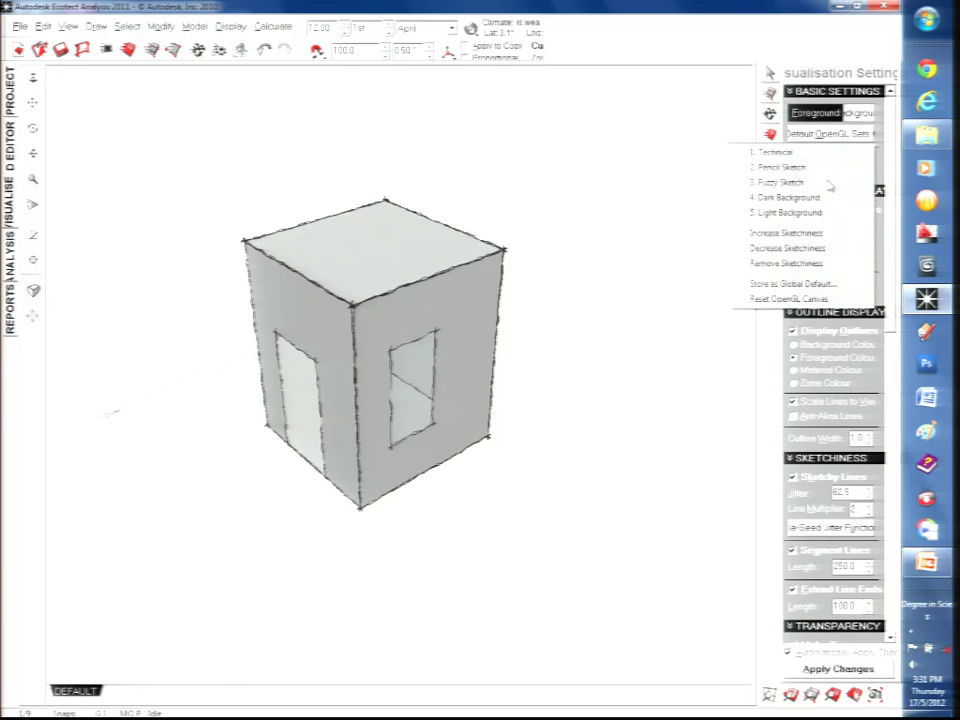
pyautogui.click(815, 183)
pyautogui.click(820, 134)
pyautogui.click(815, 197)
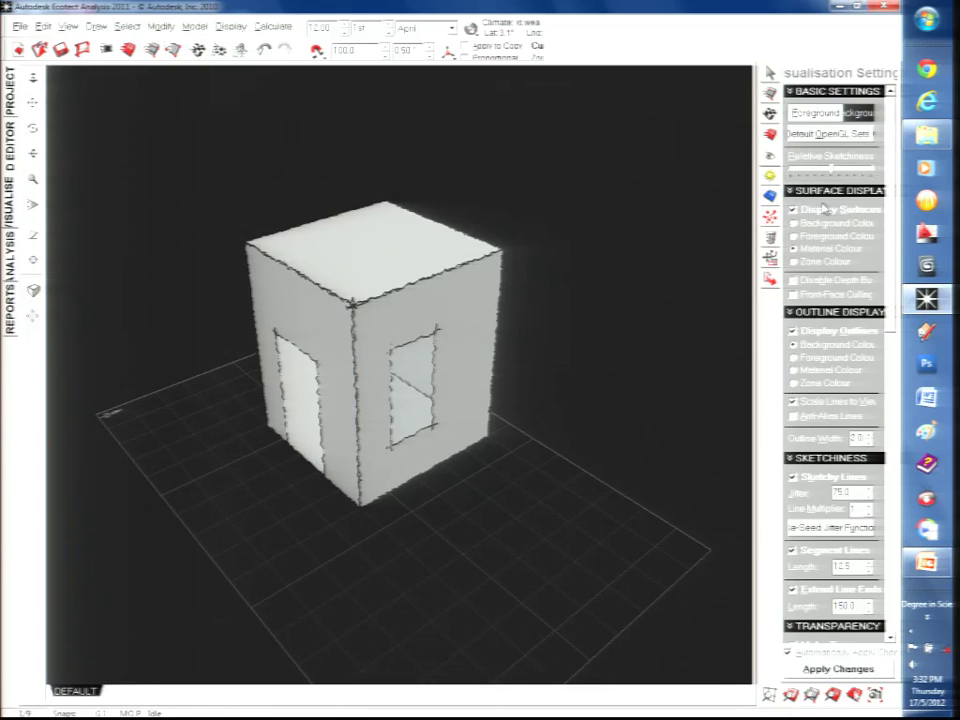
# - Set the rendered model to the Technical style with the Light Background
pyautogui.click(828, 133)
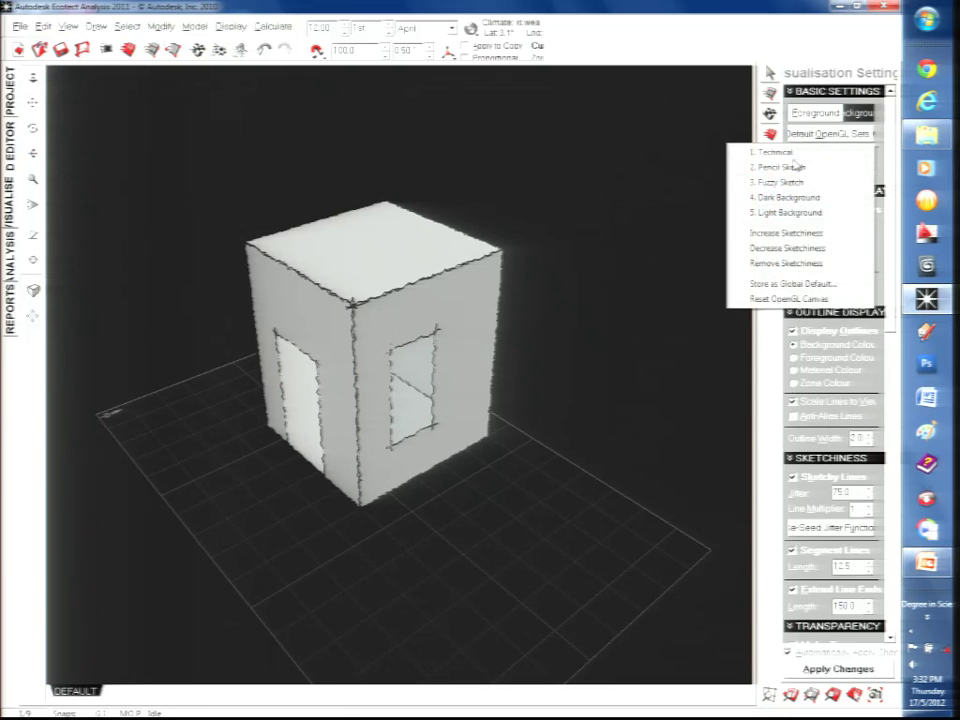
pyautogui.click(788, 152)
pyautogui.click(828, 133)
pyautogui.click(787, 212)
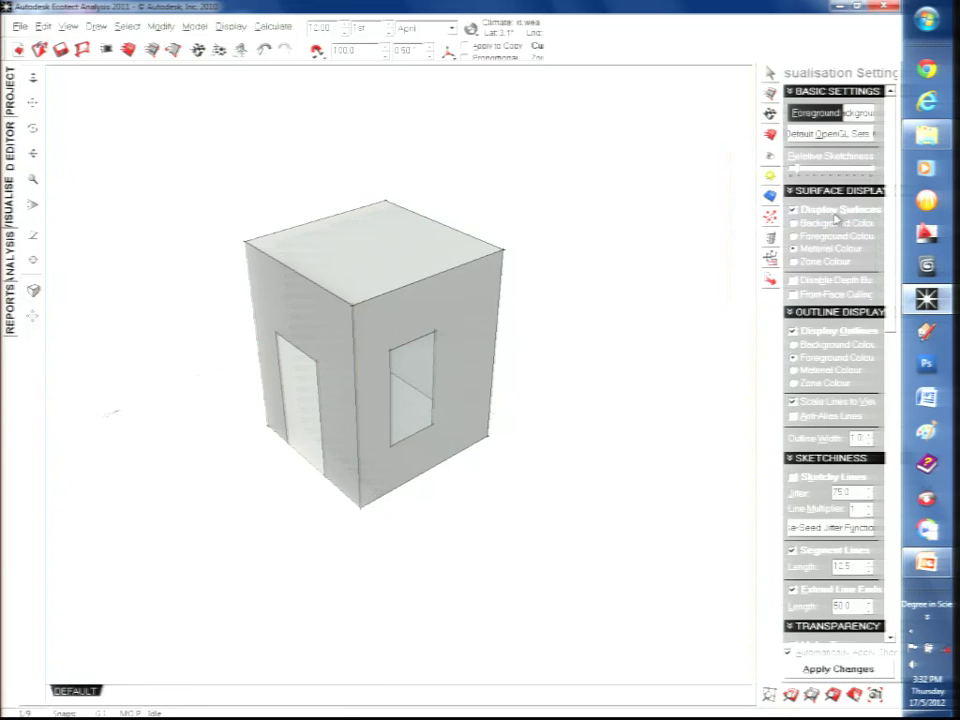
# - Try the transparent display of the model's surfaces, lower its transparency level, and turn the transparency back off
pyautogui.scroll(-5, 890, 250)
pyautogui.scroll(-2, 890, 284)
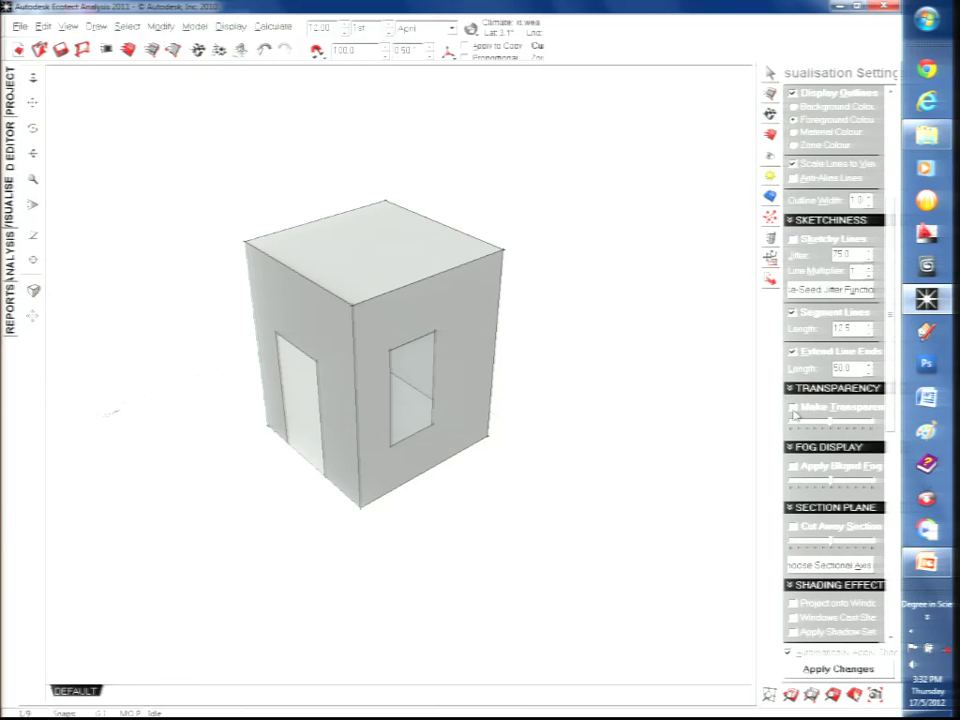
pyautogui.click(794, 408)
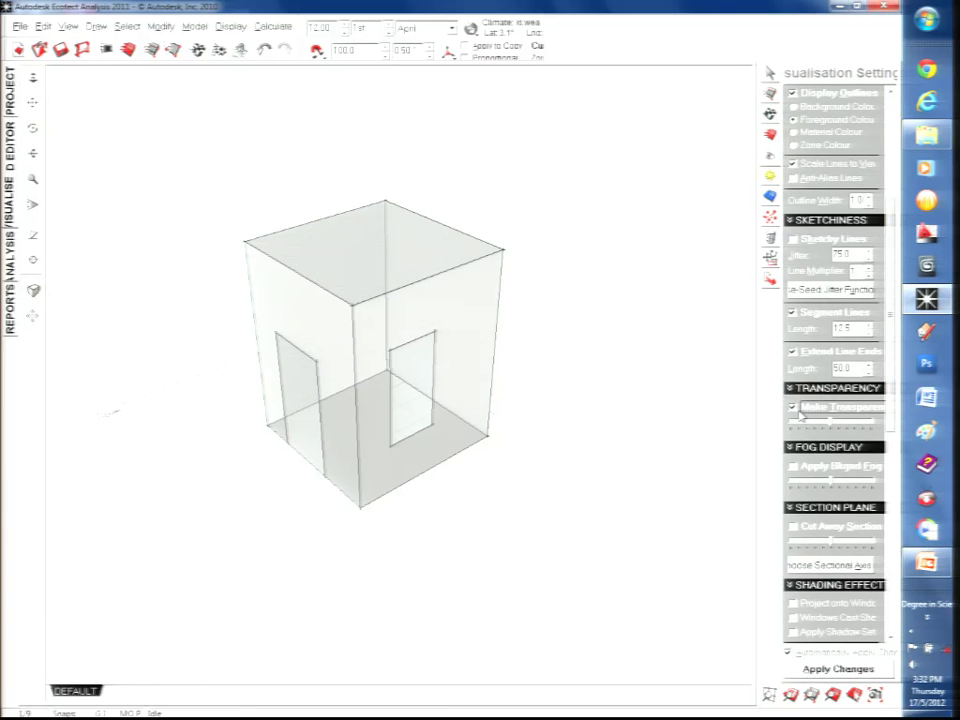
pyautogui.moveTo(821, 426)
pyautogui.mouseDown()
pyautogui.moveTo(788, 426)
pyautogui.moveTo(870, 430)
pyautogui.moveTo(806, 424)
pyautogui.mouseUp()
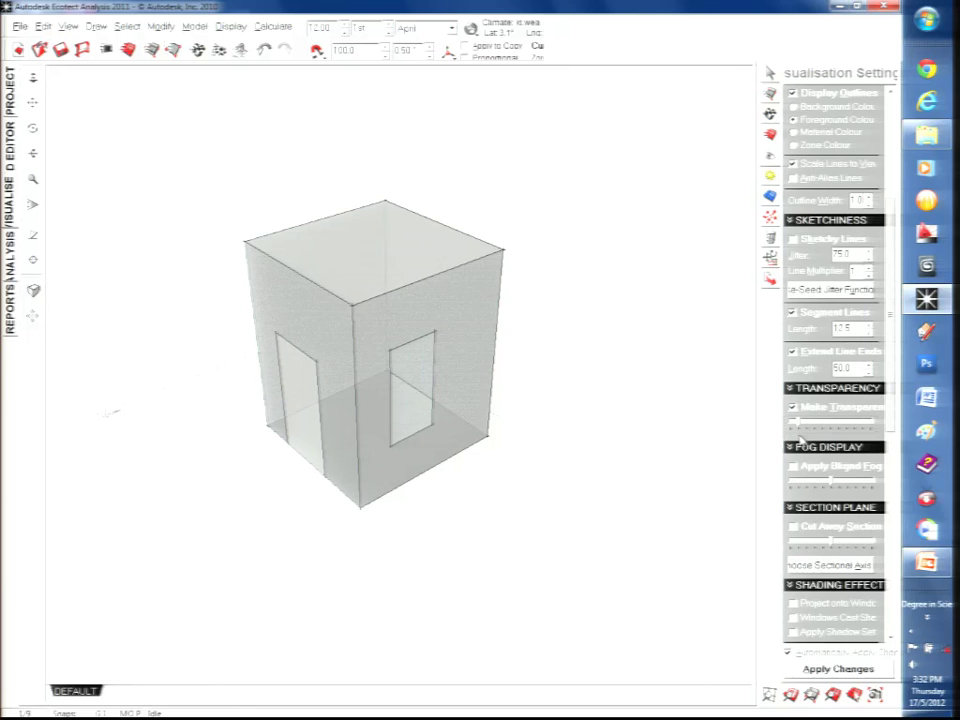
pyautogui.click(793, 408)
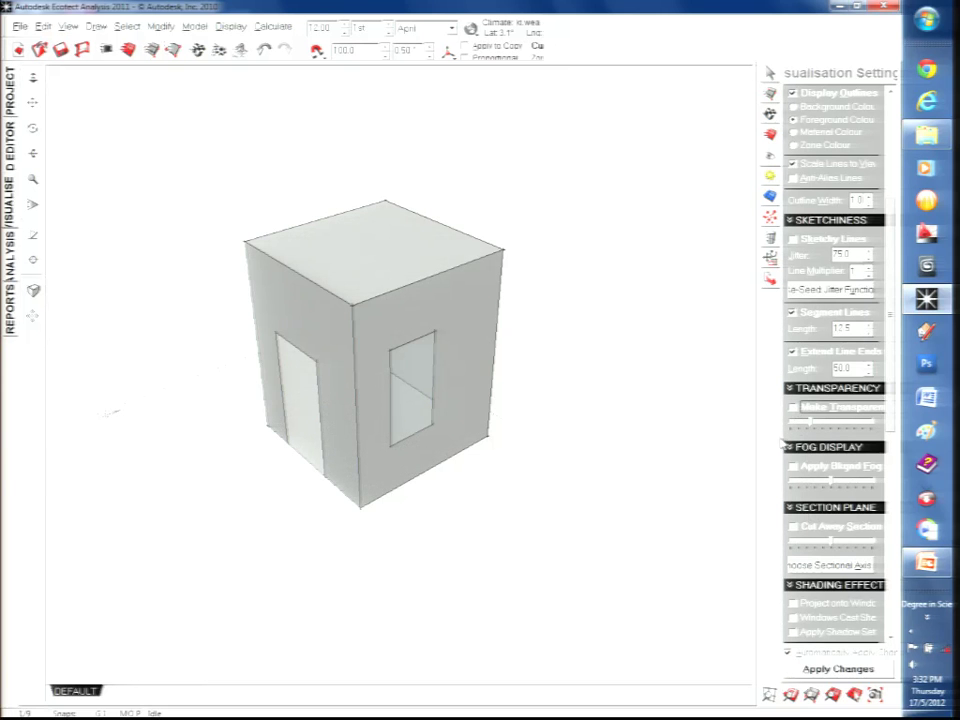
# - Try the background fog effect with a lower amount, and turn it back off
pyautogui.click(793, 467)
pyautogui.moveTo(836, 489); pyautogui.dragTo(818, 490)
pyautogui.click(793, 467)
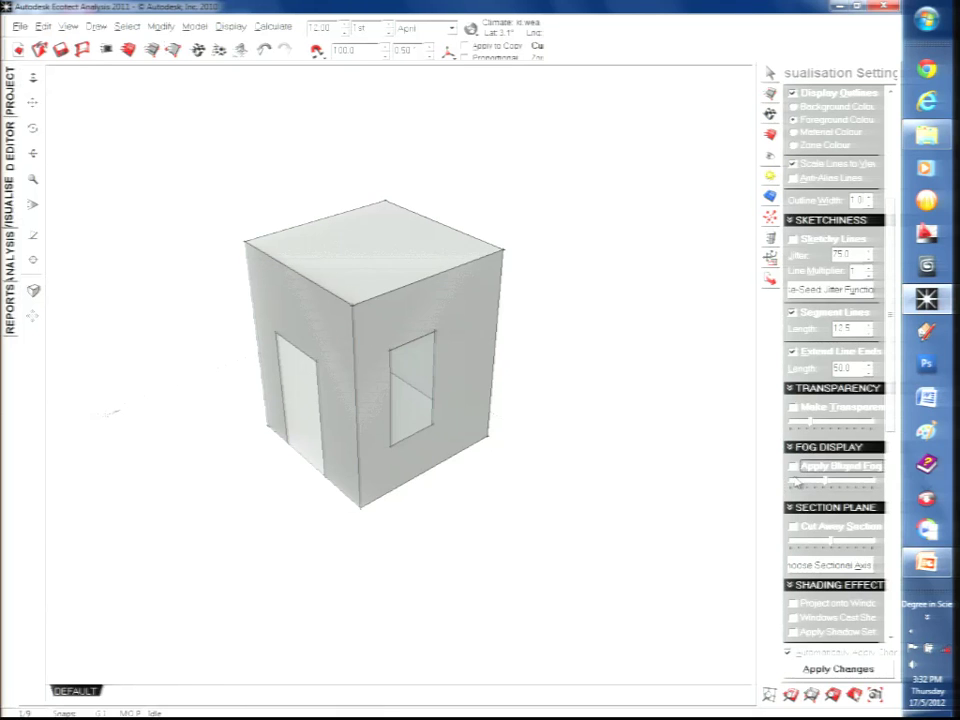
# - Preview cut-away sections of the model along the positive X, Y and Z axes, shift the cutting position, and turn the section off
pyautogui.click(793, 527)
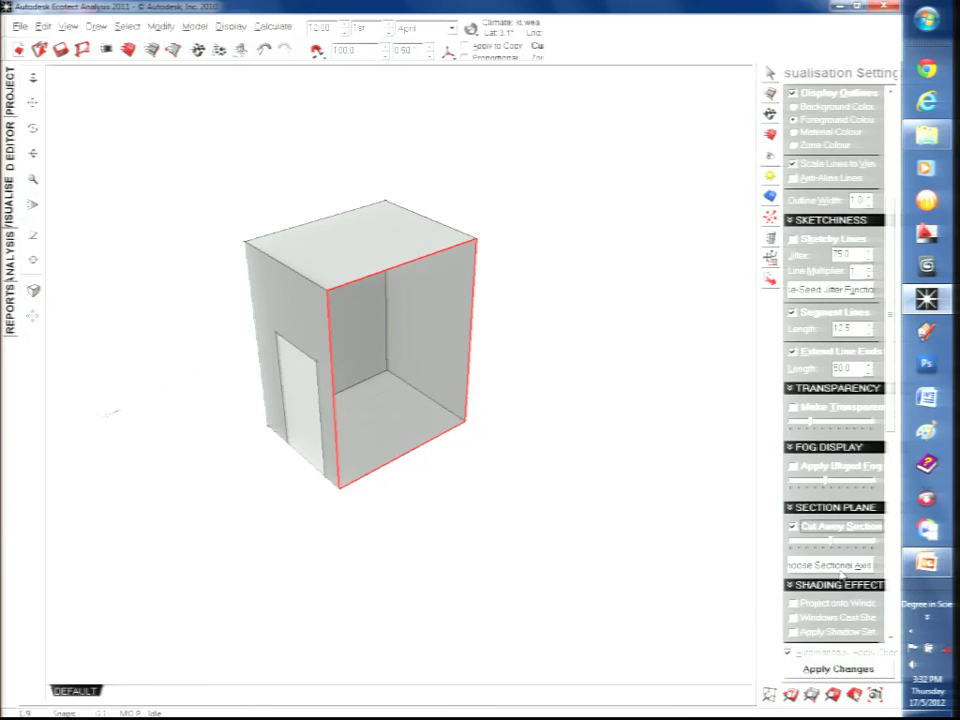
pyautogui.click(843, 566)
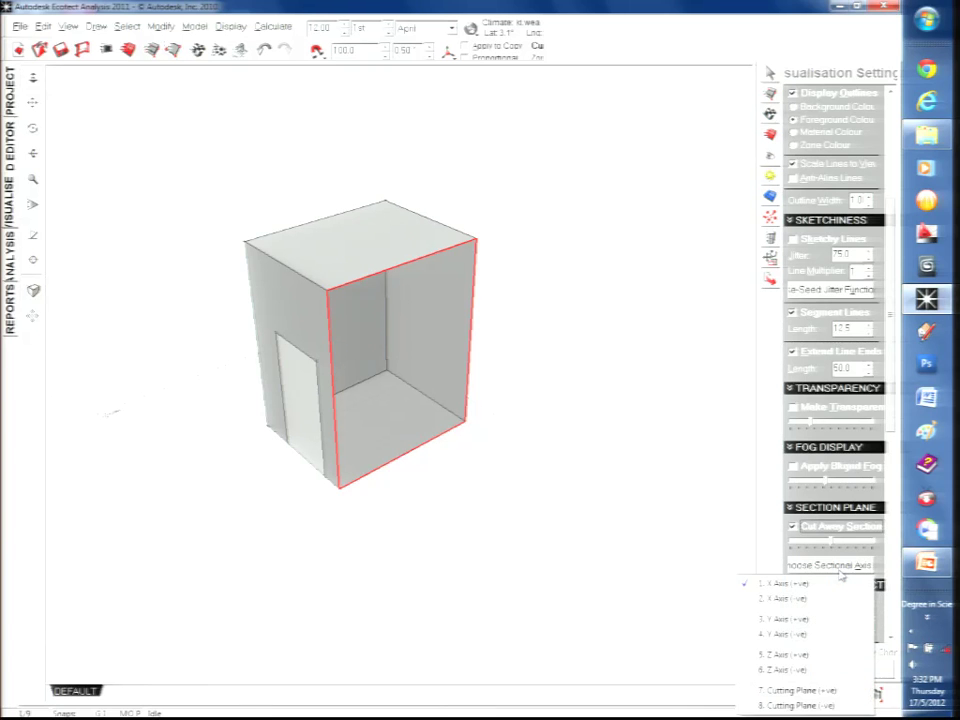
pyautogui.click(800, 620)
pyautogui.click(815, 565)
pyautogui.click(805, 655)
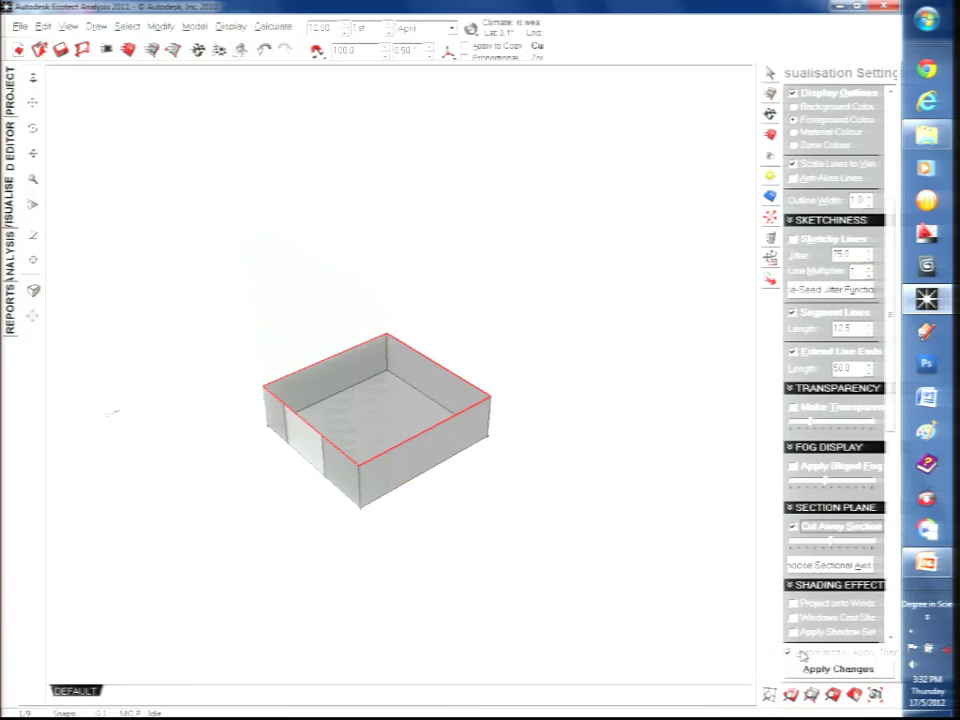
pyautogui.moveTo(828, 548)
pyautogui.mouseDown()
pyautogui.moveTo(796, 549)
pyautogui.moveTo(895, 548)
pyautogui.moveTo(813, 545)
pyautogui.moveTo(832, 546)
pyautogui.mouseUp()
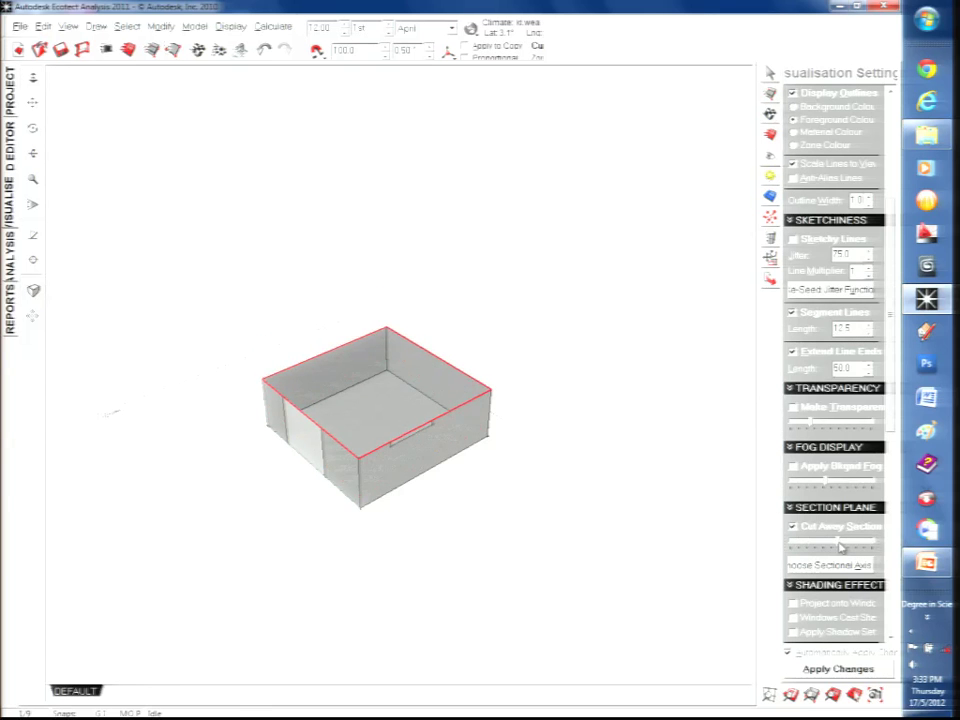
pyautogui.click(792, 527)
# - Return to the 3D Editor view and set the model context in the display settings to Ground Plane
pyautogui.moveTo(890, 305); pyautogui.dragTo(885, 197)
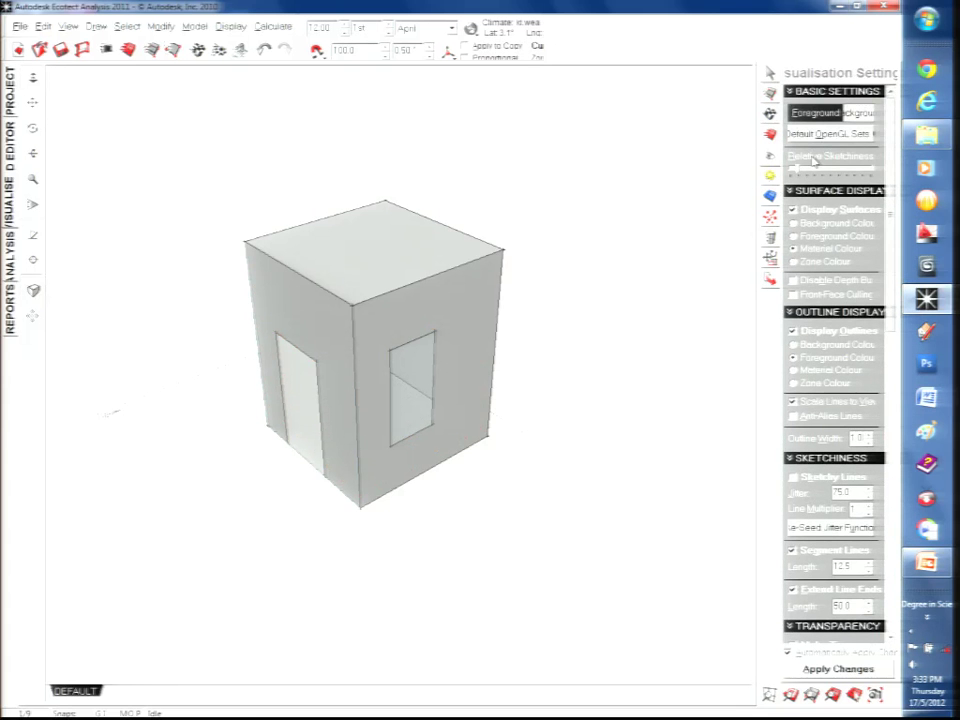
pyautogui.click(769, 175)
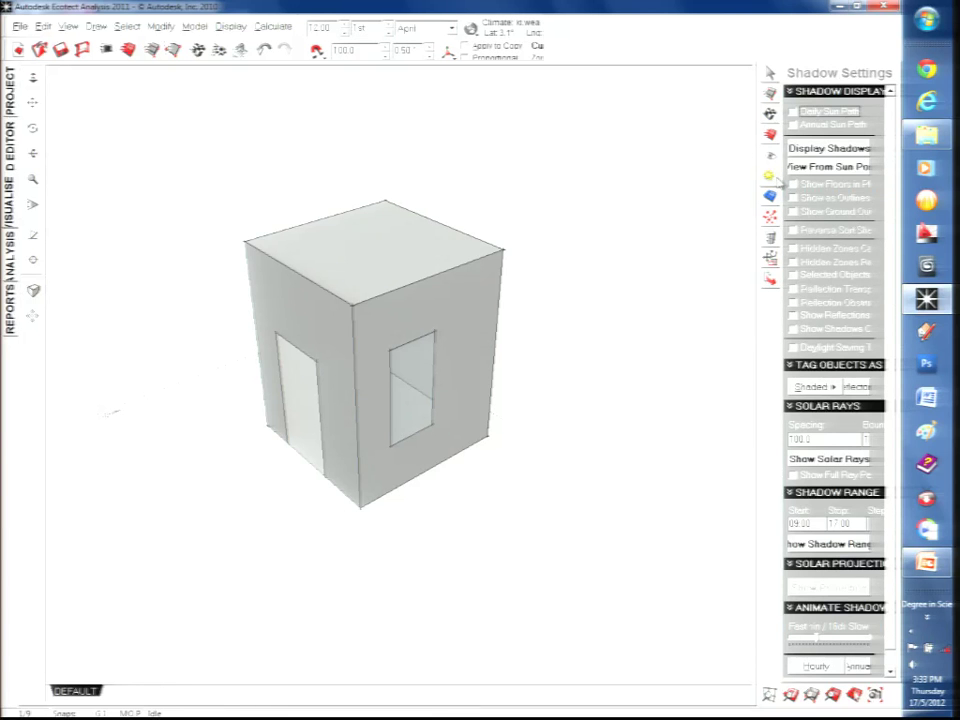
pyautogui.click(10, 130)
pyautogui.click(769, 139)
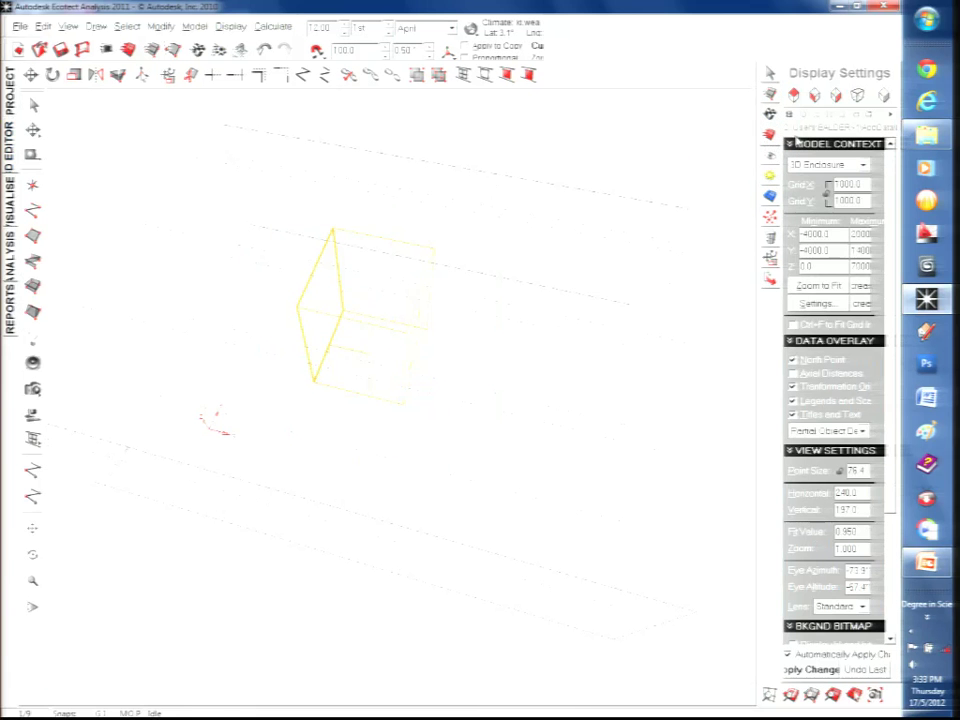
pyautogui.click(866, 163)
pyautogui.click(824, 189)
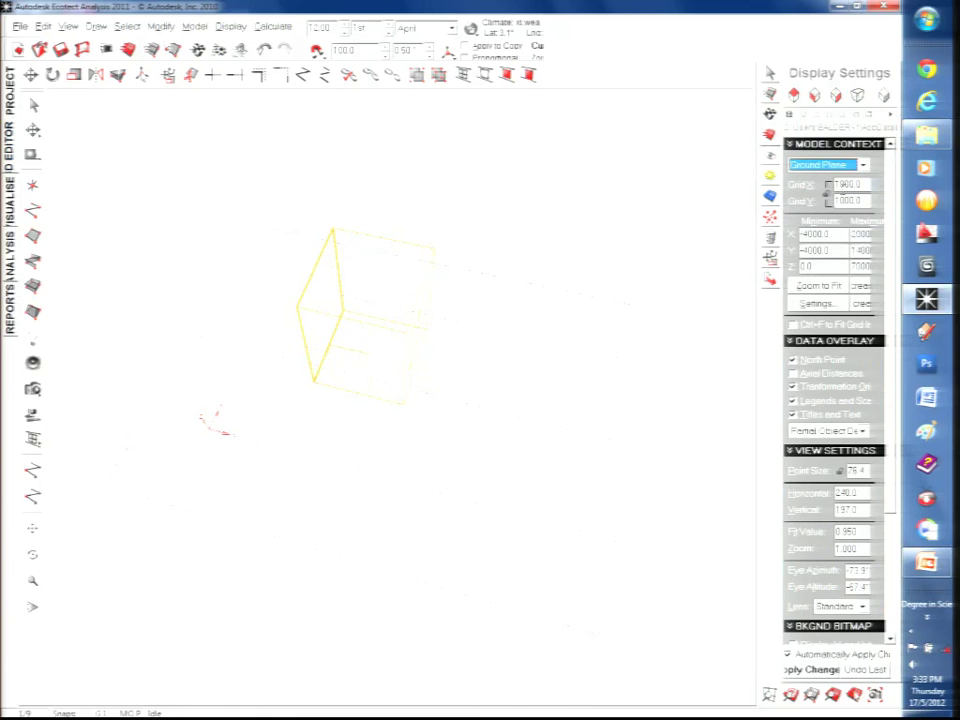
# - Open the Sun-Path Diagram for the project's location
pyautogui.moveTo(443, 204); pyautogui.dragTo(448, 317, button='right')
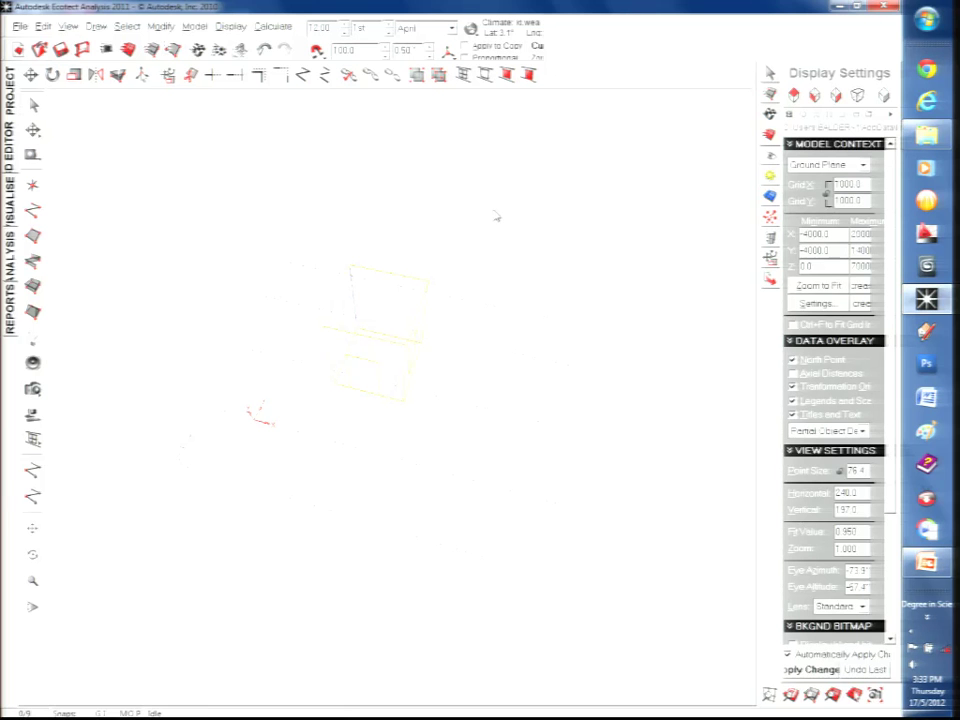
pyautogui.click(194, 26)
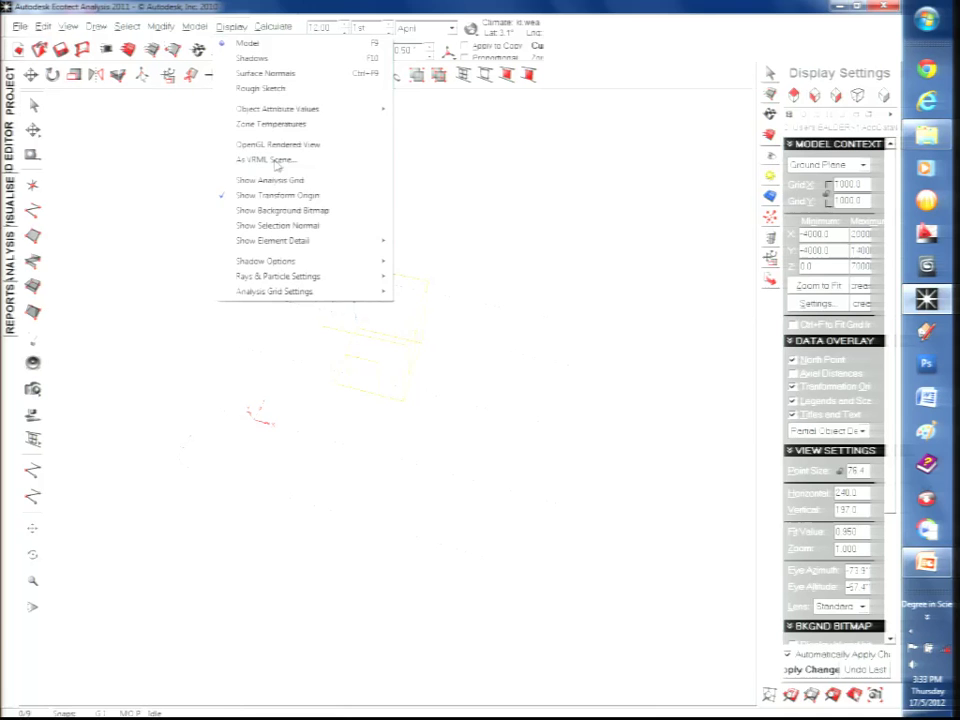
pyautogui.click(213, 45)
pyautogui.click(274, 27)
pyautogui.click(305, 115)
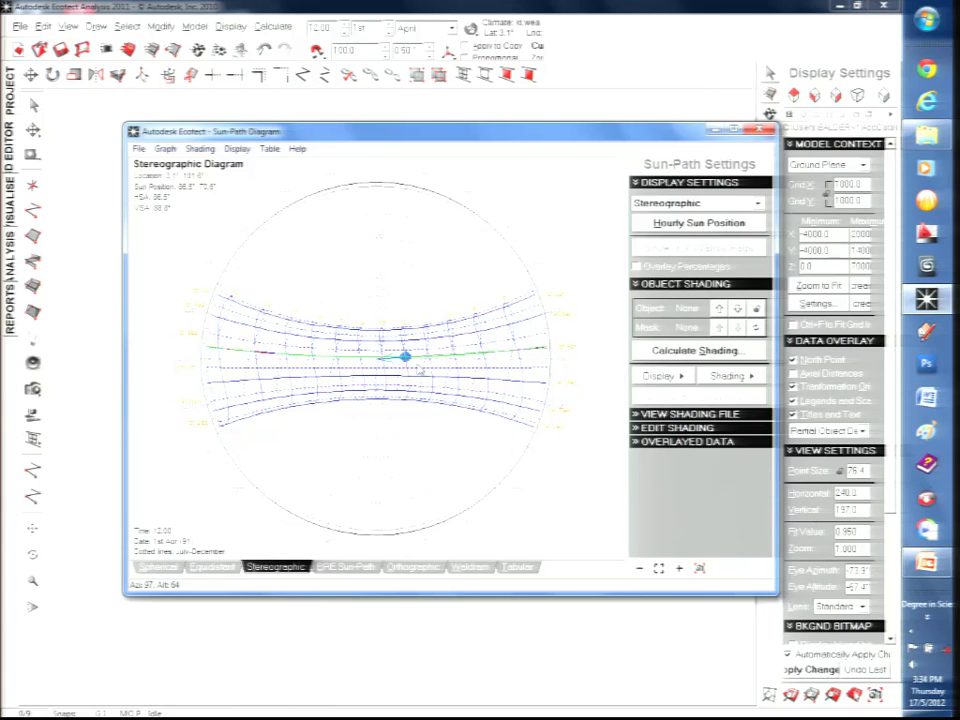
# - Compare the sun path in the Spherical, Equidistant and Stereographic projections of the diagram
pyautogui.click(157, 567)
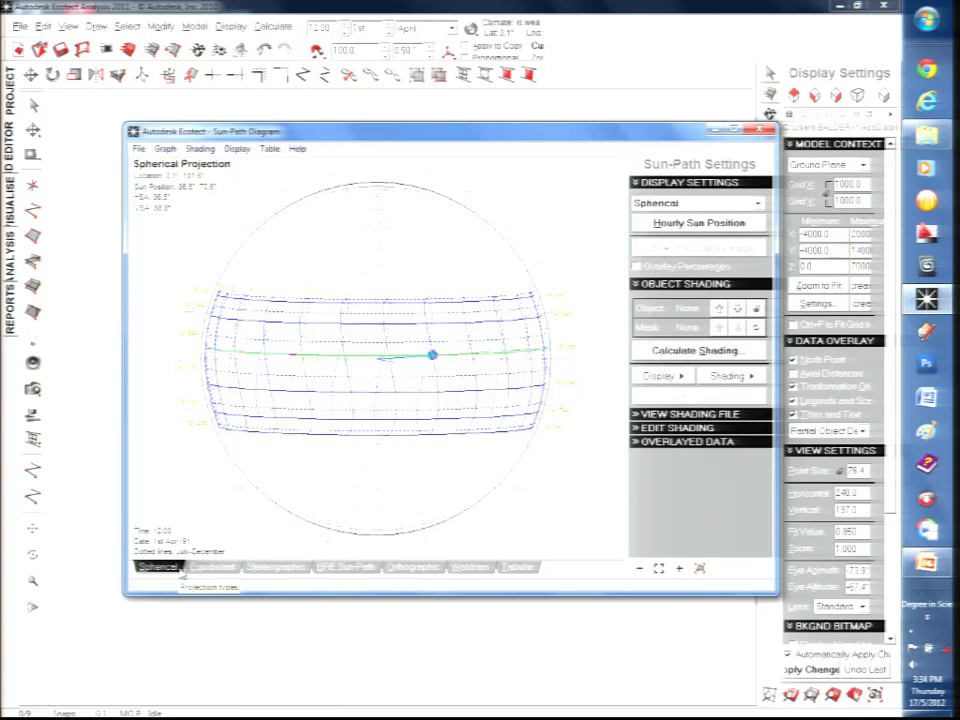
pyautogui.click(211, 570)
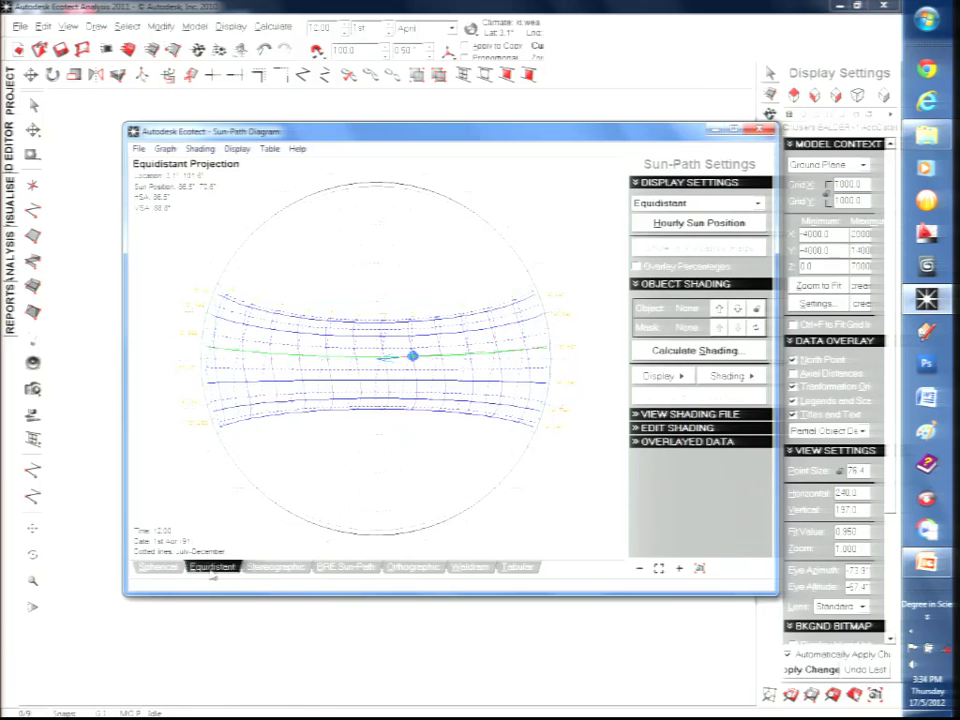
pyautogui.click(300, 572)
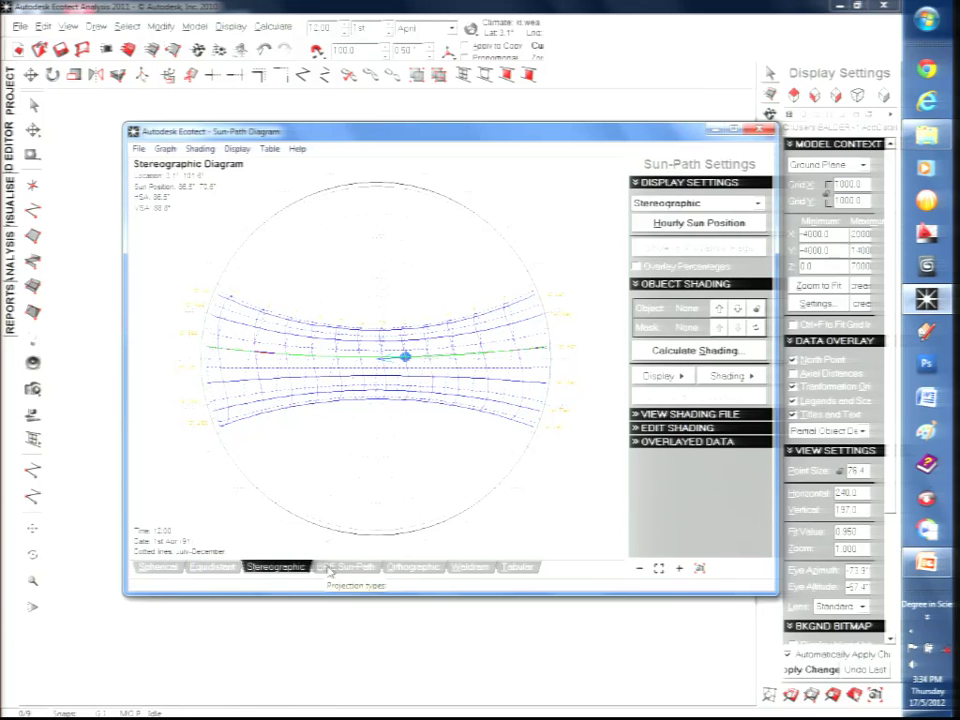
# - View the sun-path diagram in the BRE Sun-Path, Orthographic, Waldram and Tabular projections
pyautogui.click(330, 570)
pyautogui.click(432, 569)
pyautogui.click(469, 568)
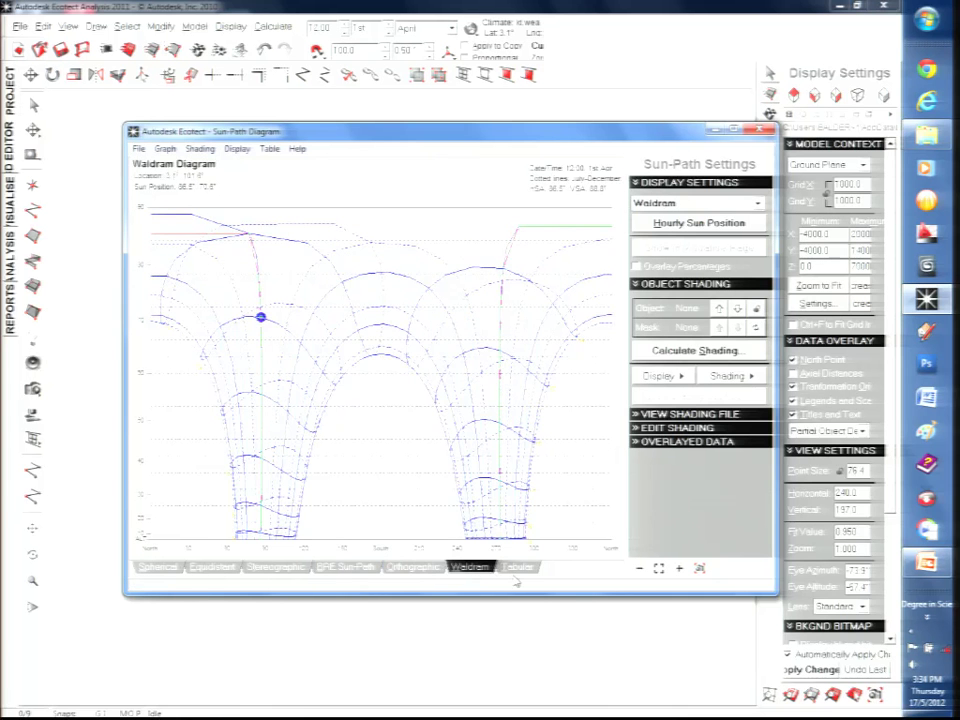
pyautogui.click(517, 568)
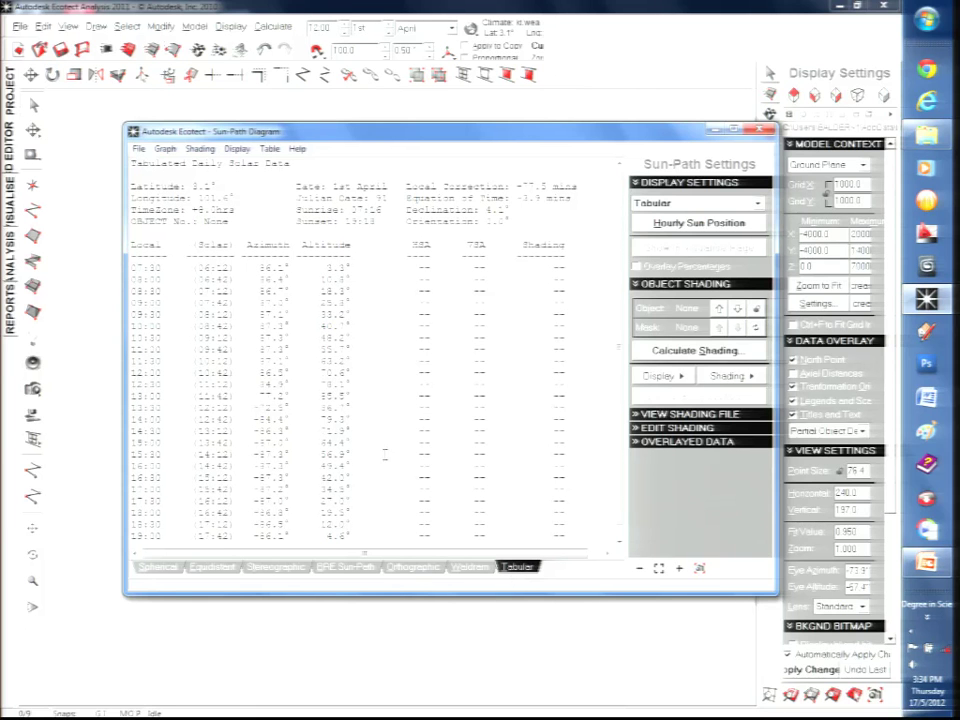
# - Examine the tabulated daily solar data at full-screen size and close the sun-path diagram
pyautogui.click(733, 130)
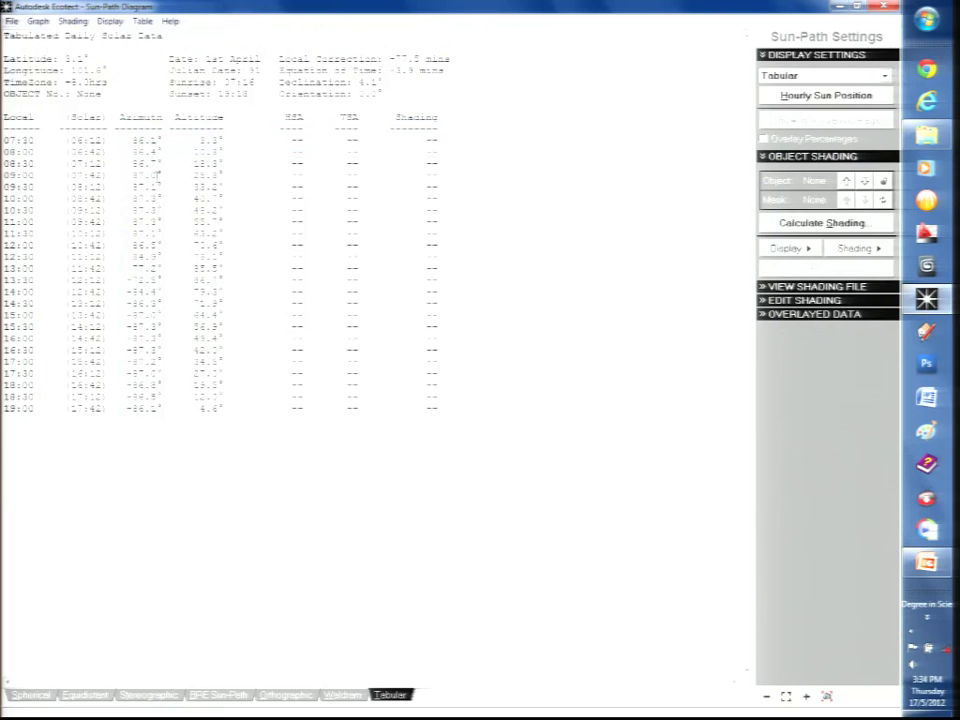
pyautogui.click(860, 7)
pyautogui.click(725, 128)
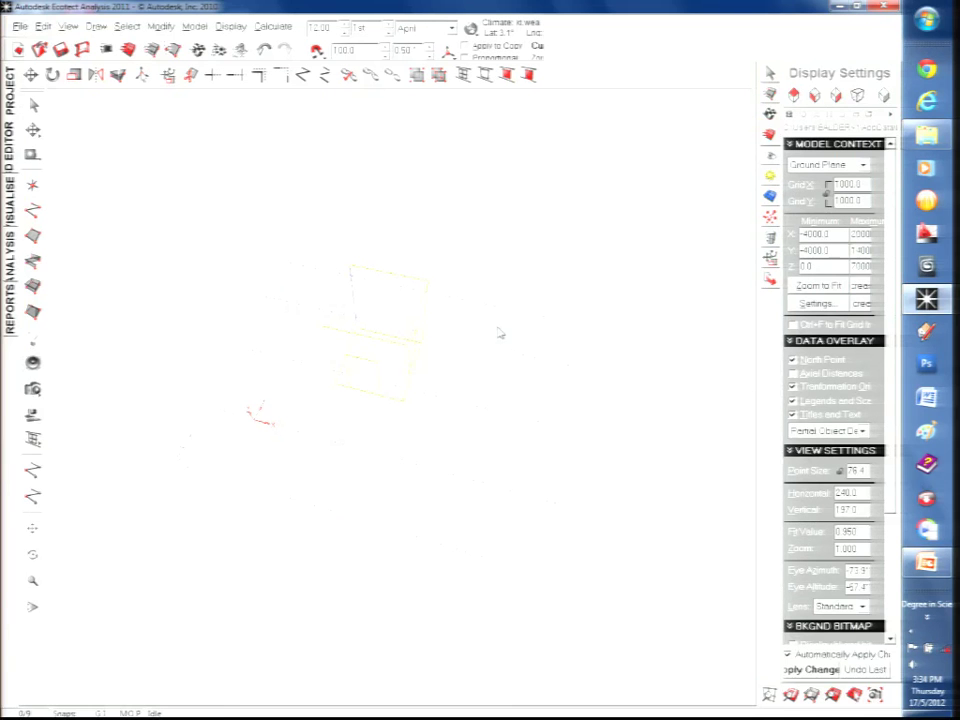
# - Show the daily sun path around the model and move the sun along it to 14:15
pyautogui.scroll(2, 75, 485)
pyautogui.scroll(-2, 385, 427)
pyautogui.click(771, 155)
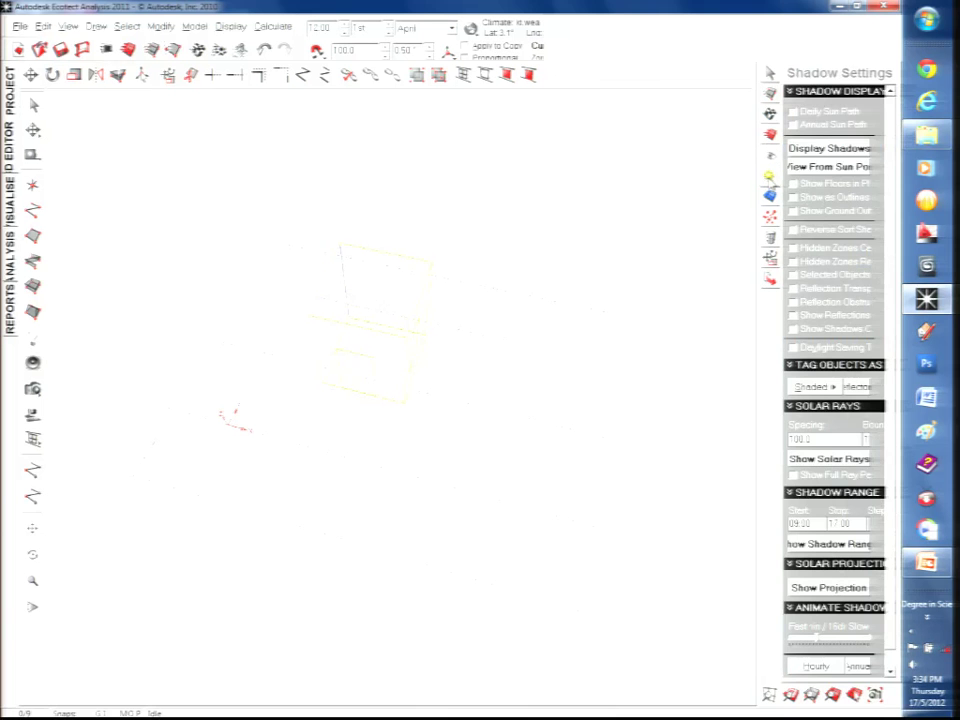
pyautogui.click(793, 113)
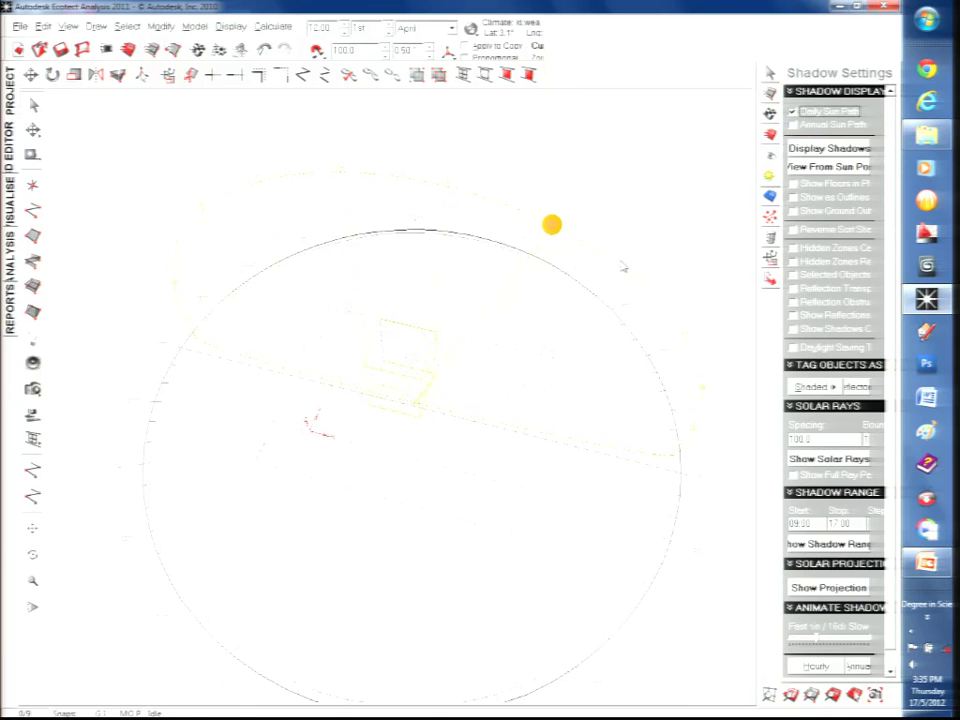
pyautogui.moveTo(480, 220)
pyautogui.mouseDown()
pyautogui.moveTo(371, 208)
pyautogui.moveTo(214, 266)
pyautogui.moveTo(437, 246)
pyautogui.moveTo(600, 332)
pyautogui.moveTo(504, 261)
pyautogui.moveTo(255, 229)
pyautogui.moveTo(508, 285)
pyautogui.moveTo(453, 242)
pyautogui.moveTo(317, 223)
pyautogui.moveTo(317, 175)
pyautogui.mouseUp()
# - Switch the month to August and November to compare the daily sun paths, and settle on September
pyautogui.click(422, 30)
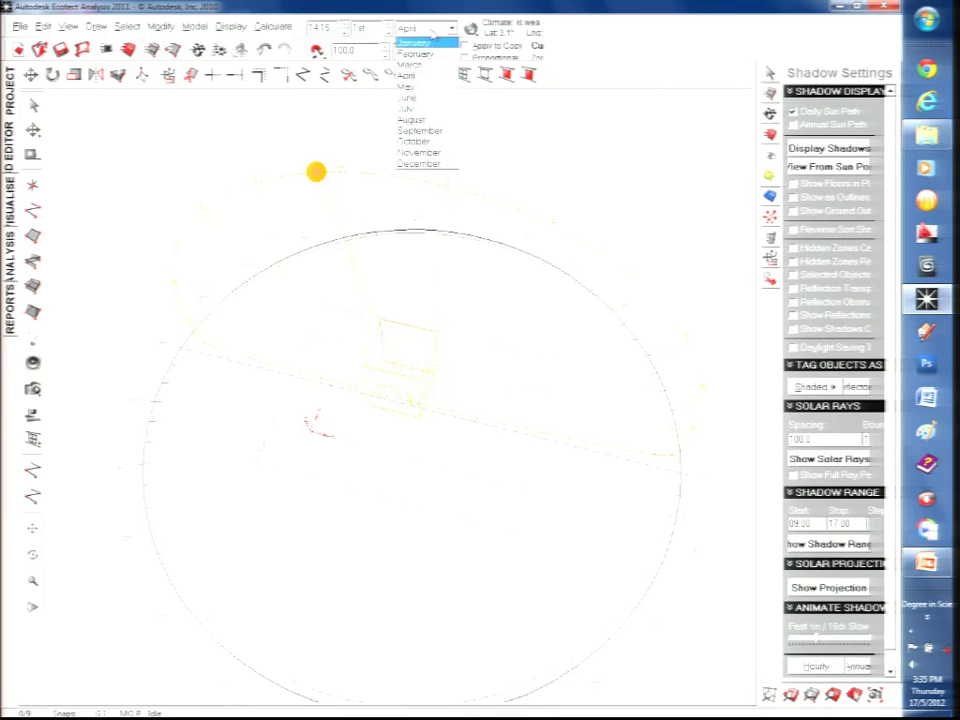
pyautogui.click(426, 120)
pyautogui.moveTo(455, 266); pyautogui.dragTo(365, 237, button='right')
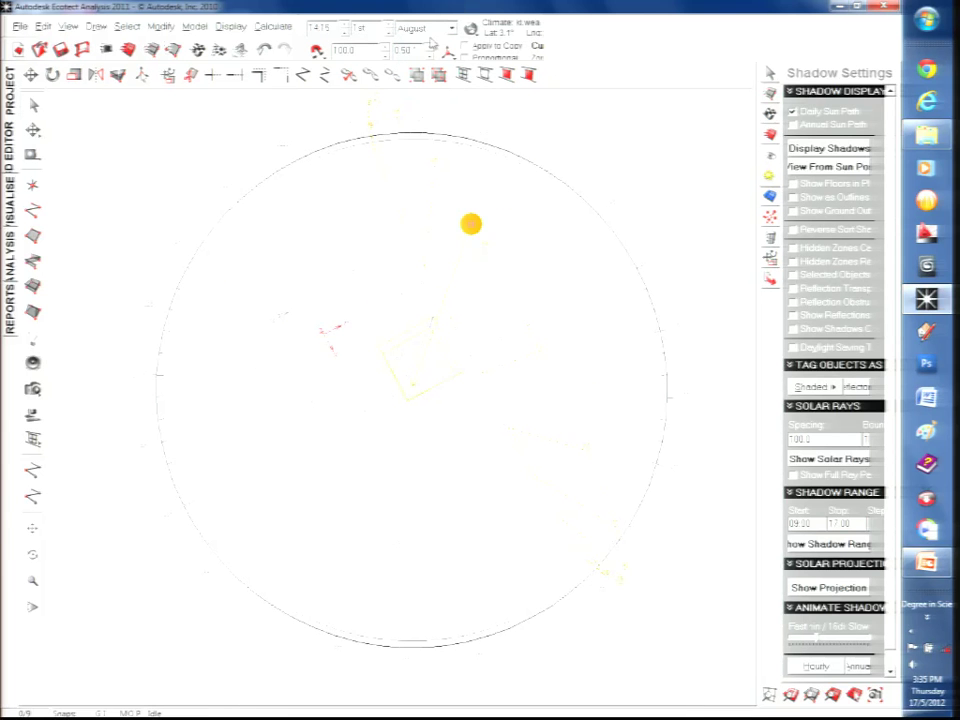
pyautogui.click(432, 28)
pyautogui.click(416, 153)
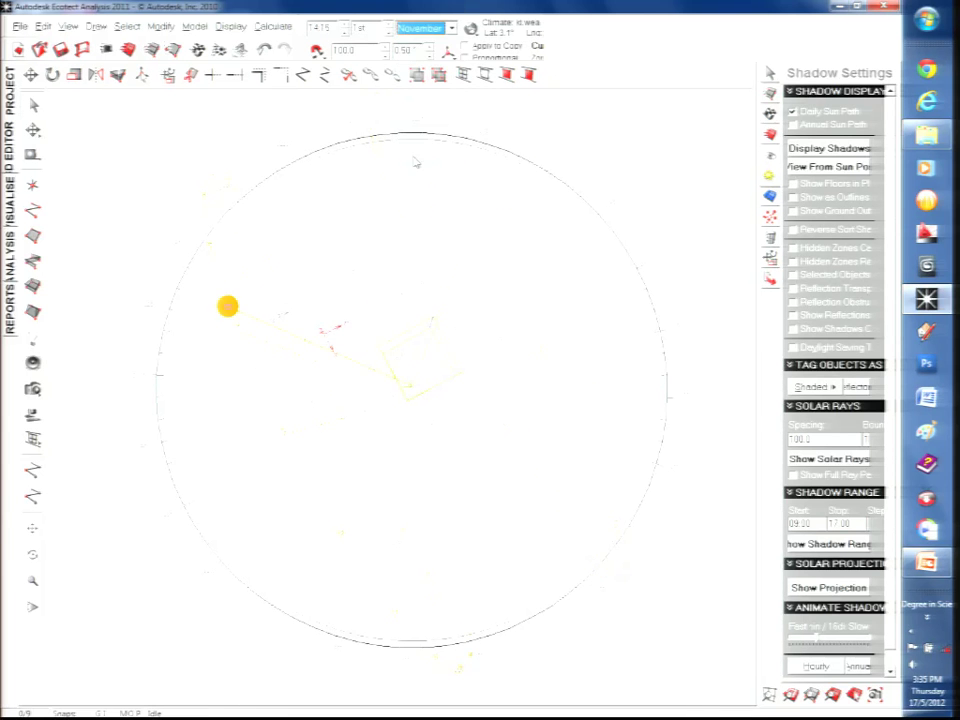
pyautogui.scroll(1, 449, 34)
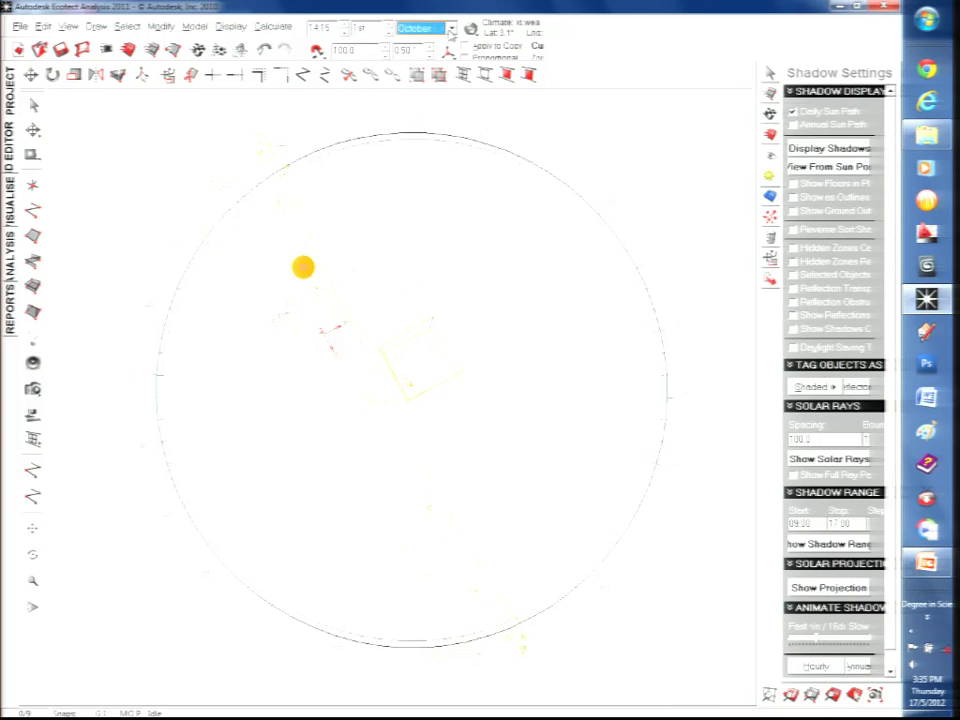
pyautogui.scroll(2, 449, 34)
pyautogui.scroll(1, 449, 34)
pyautogui.scroll(-1, 449, 34)
pyautogui.scroll(-1, 451, 35)
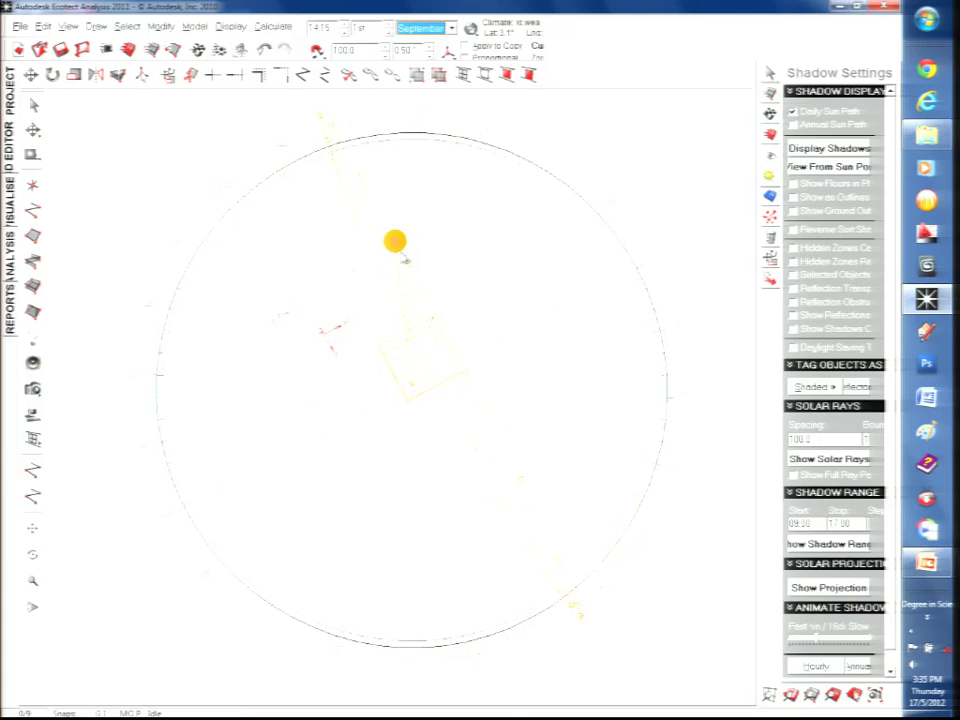
pyautogui.moveTo(467, 223); pyautogui.dragTo(491, 186, button='right')
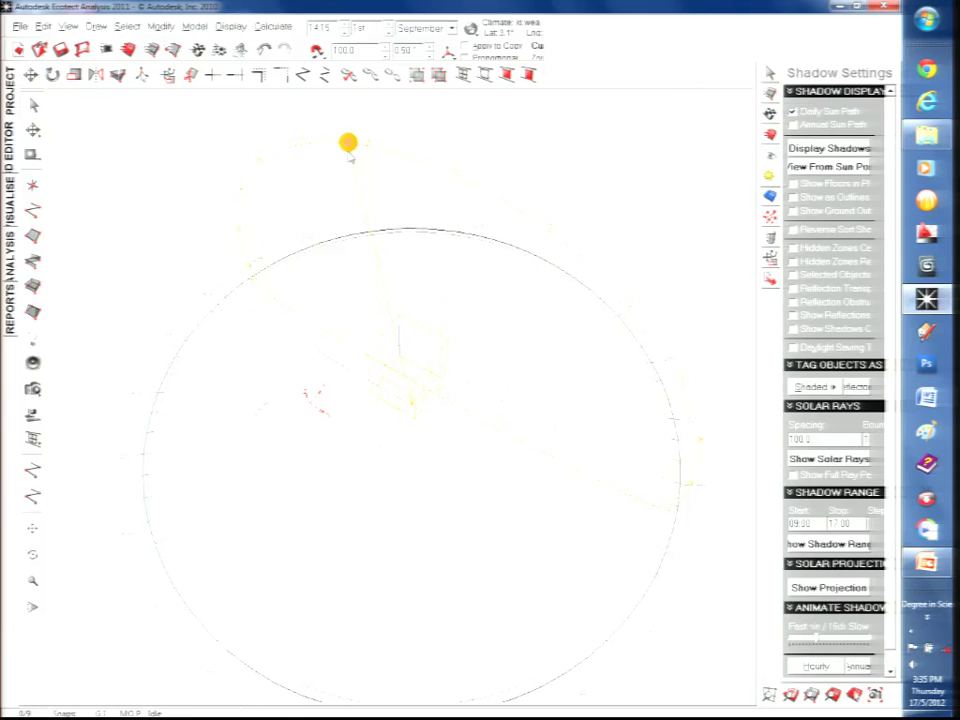
# - Move the sun along the September path to 11:15 and display the model's shadows
pyautogui.moveTo(347, 145)
pyautogui.mouseDown()
pyautogui.moveTo(249, 182)
pyautogui.moveTo(231, 268)
pyautogui.moveTo(377, 223)
pyautogui.moveTo(577, 375)
pyautogui.moveTo(578, 349)
pyautogui.moveTo(336, 229)
pyautogui.moveTo(309, 229)
pyautogui.moveTo(435, 222)
pyautogui.moveTo(544, 360)
pyautogui.mouseUp()
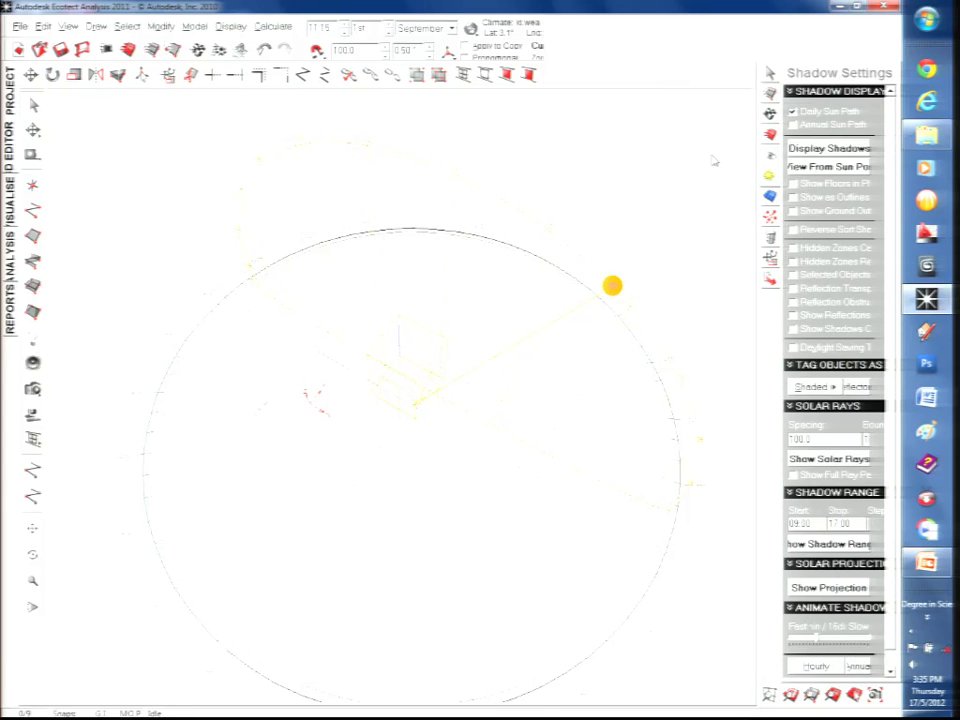
pyautogui.click(815, 152)
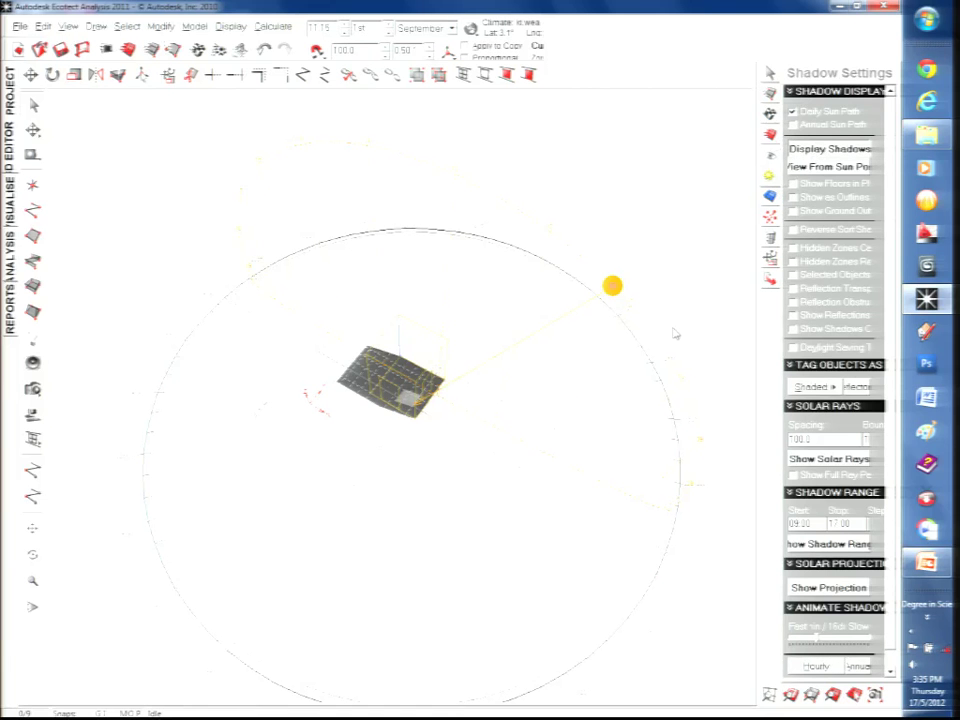
# - Show the model in the Visualise view and move the sun past midday to 14:15 to follow the shadow
pyautogui.click(11, 205)
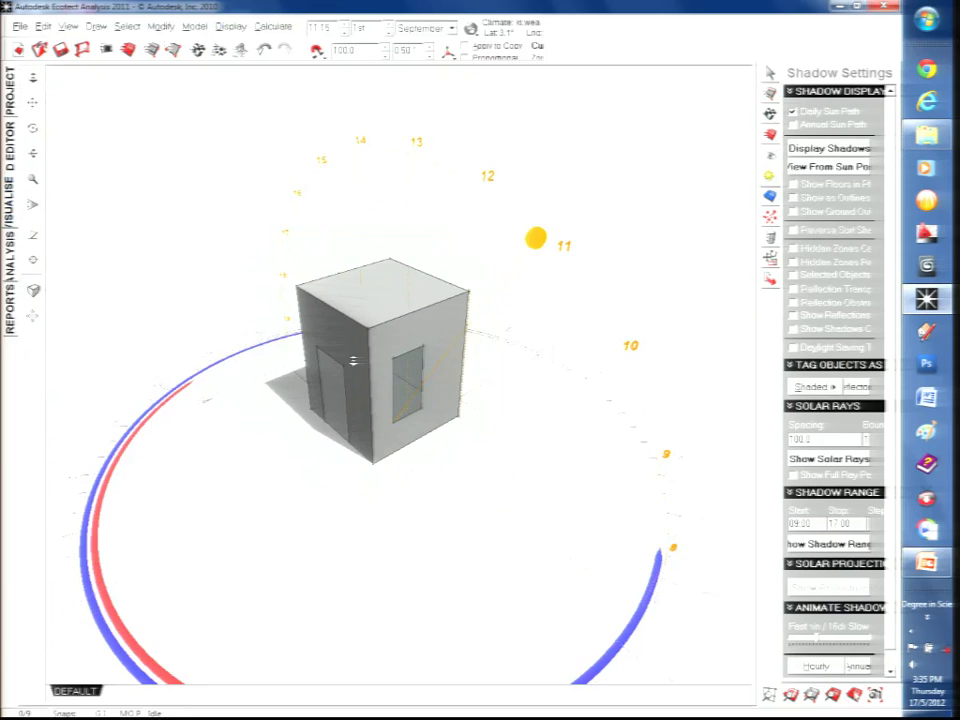
pyautogui.moveTo(353, 360); pyautogui.dragTo(547, 331, button='right')
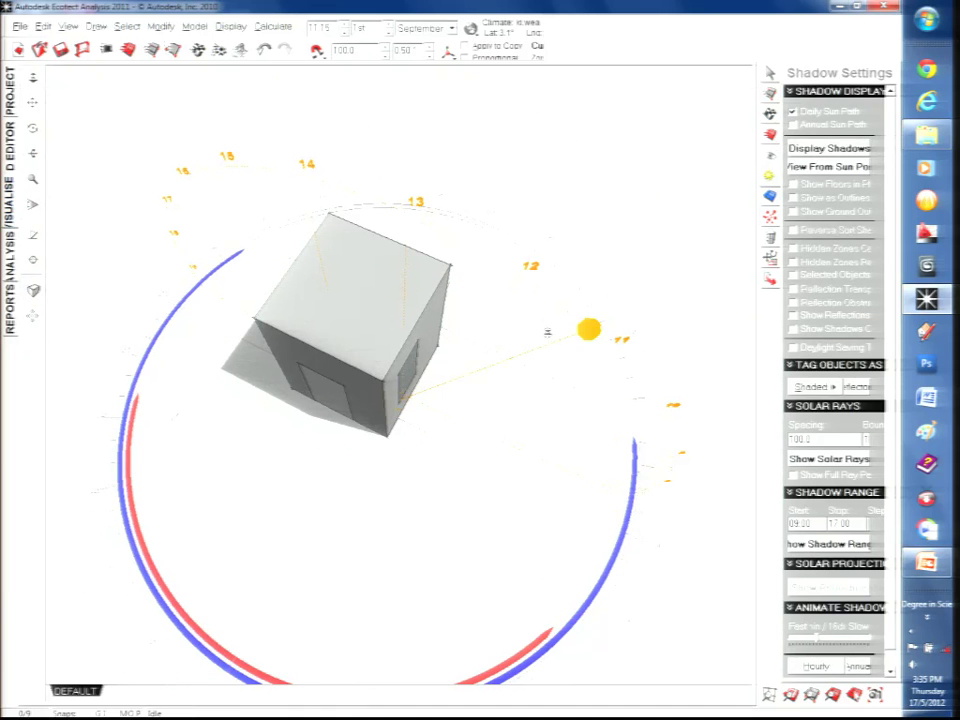
pyautogui.click(447, 240)
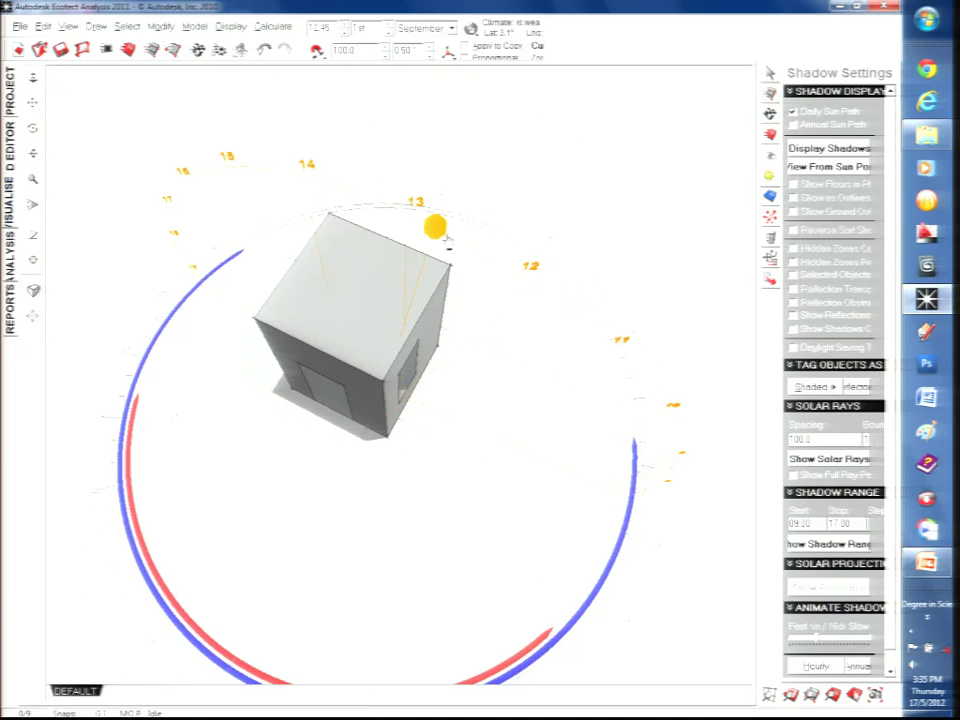
pyautogui.moveTo(447, 240); pyautogui.dragTo(410, 222)
pyautogui.moveTo(410, 222); pyautogui.dragTo(420, 252, button='right')
pyautogui.moveTo(420, 251); pyautogui.dragTo(330, 152)
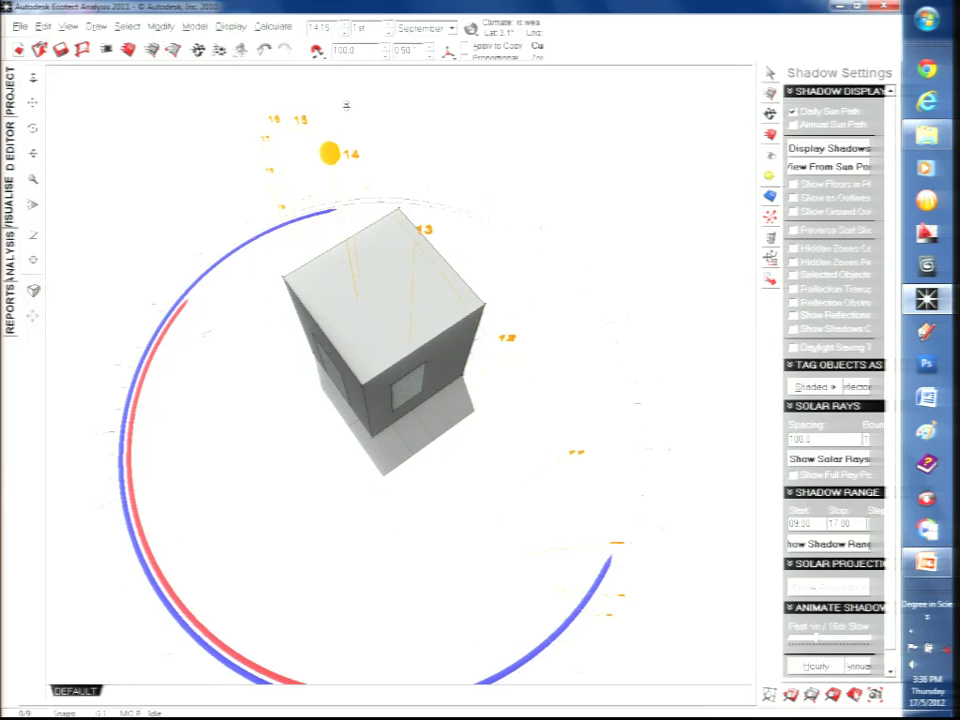
# - Step the month forward to December and back through earlier months to compare the shadows, settling on November
pyautogui.click(428, 36)
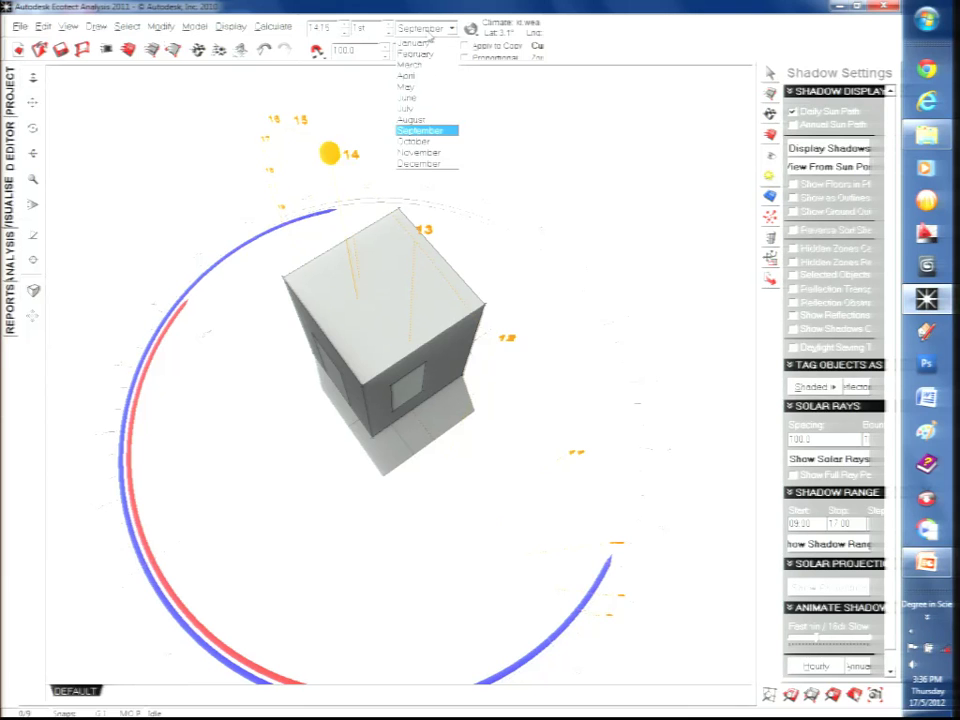
pyautogui.press('Down')
pyautogui.press('Down')
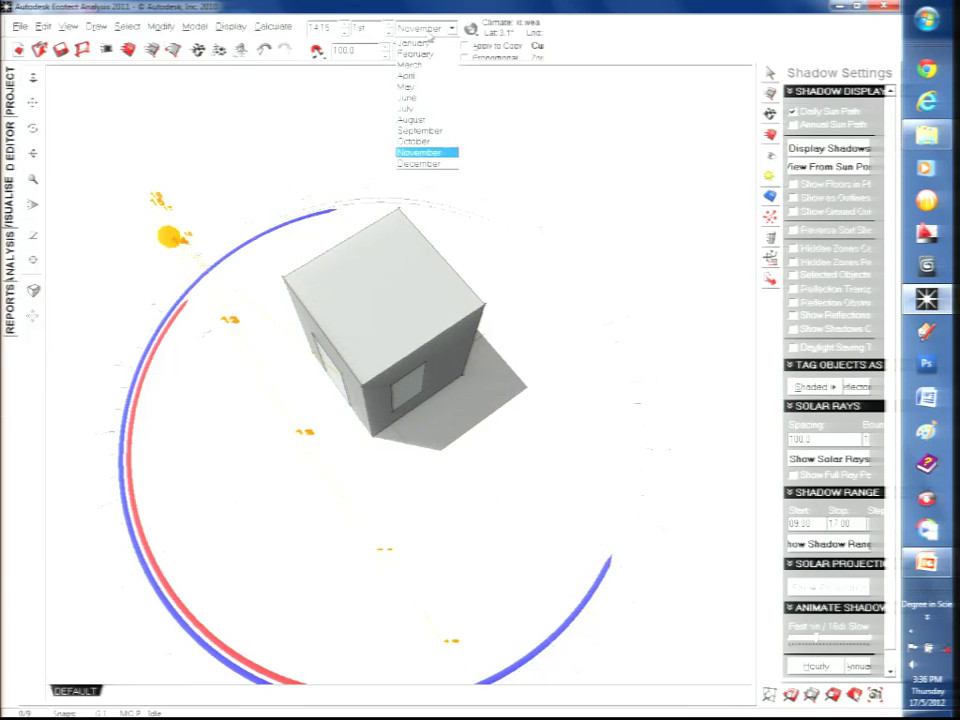
pyautogui.press('Down')
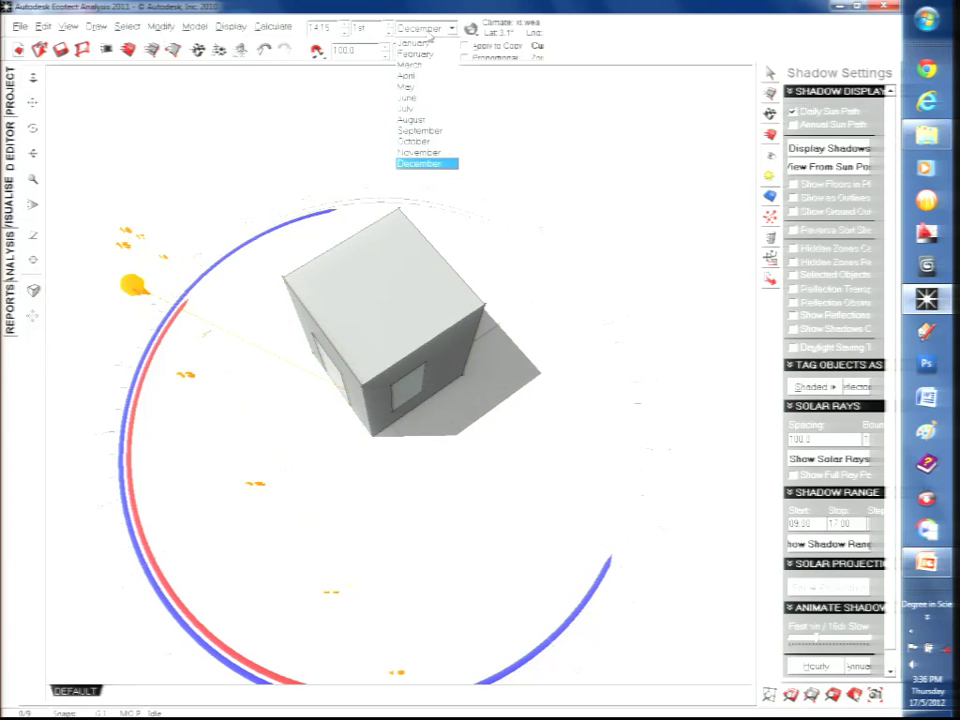
pyautogui.press('Up')
pyautogui.press('Up')
pyautogui.press('Up')
pyautogui.press('Up')
pyautogui.press('Up')
pyautogui.press('Up')
pyautogui.press('Down')
pyautogui.press('Down')
pyautogui.press('Down')
pyautogui.press('Down')
pyautogui.press('Down')
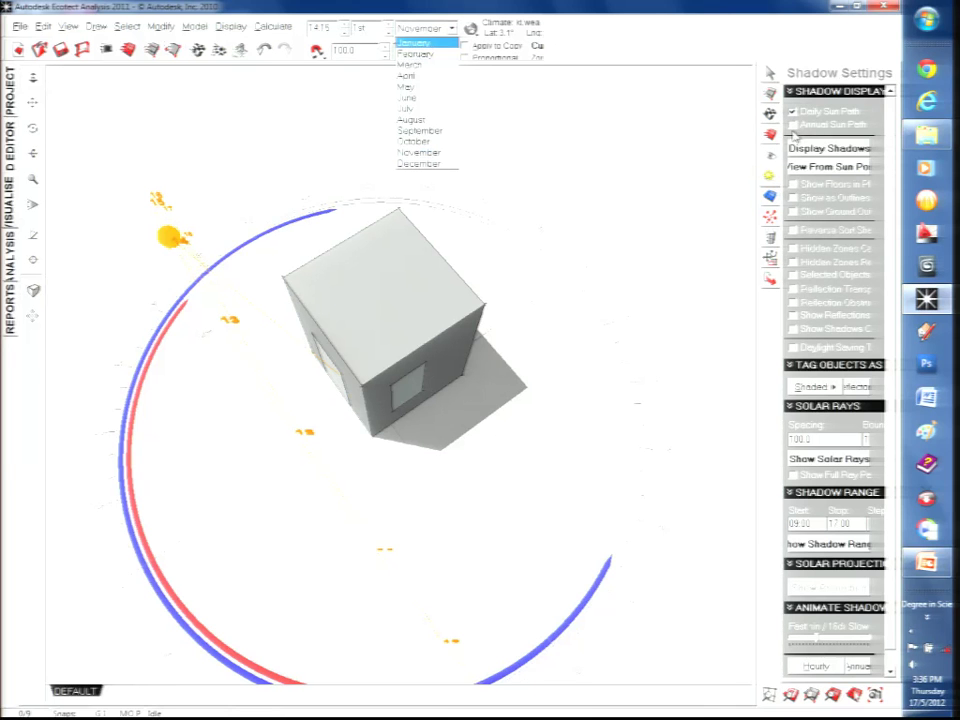
pyautogui.press('Escape')
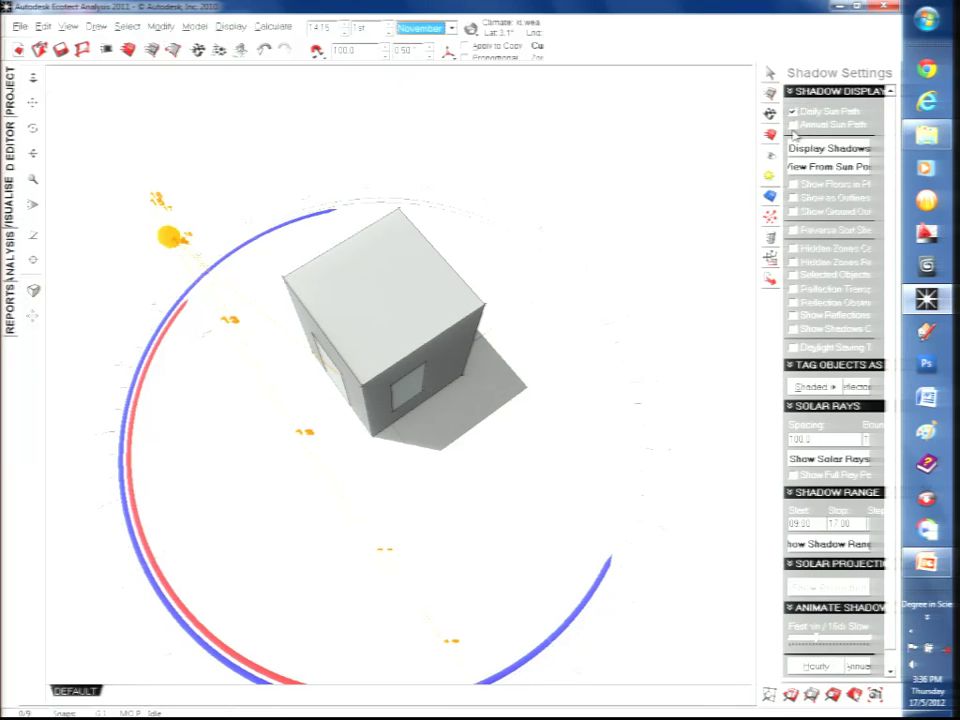
# - Turn on the annual sun path and look at the model in plan view
pyautogui.click(793, 125)
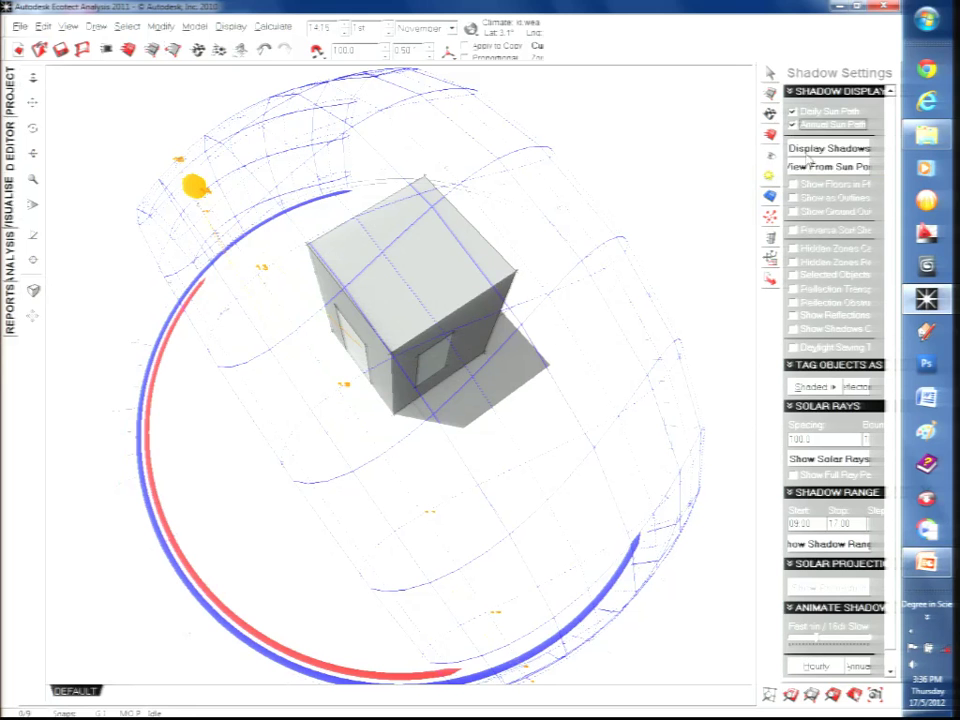
pyautogui.click(273, 26)
pyautogui.click(43, 26)
pyautogui.click(68, 26)
pyautogui.click(92, 78)
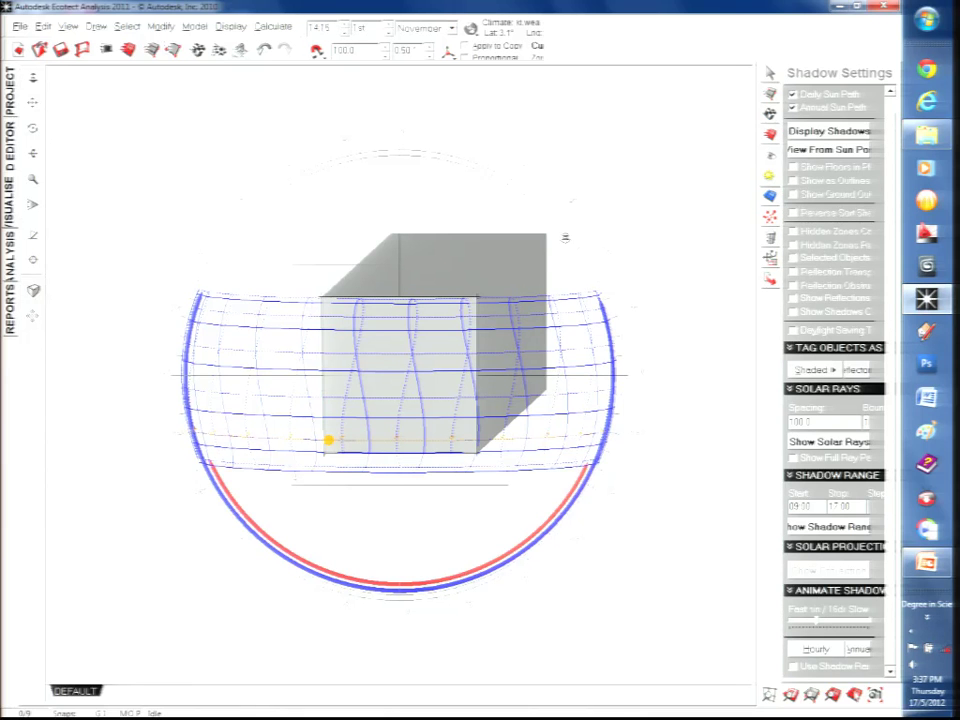
# - Open the sun-path diagram, compare its Spherical and Stereographic projections with the plan view, and close it
pyautogui.click(273, 26)
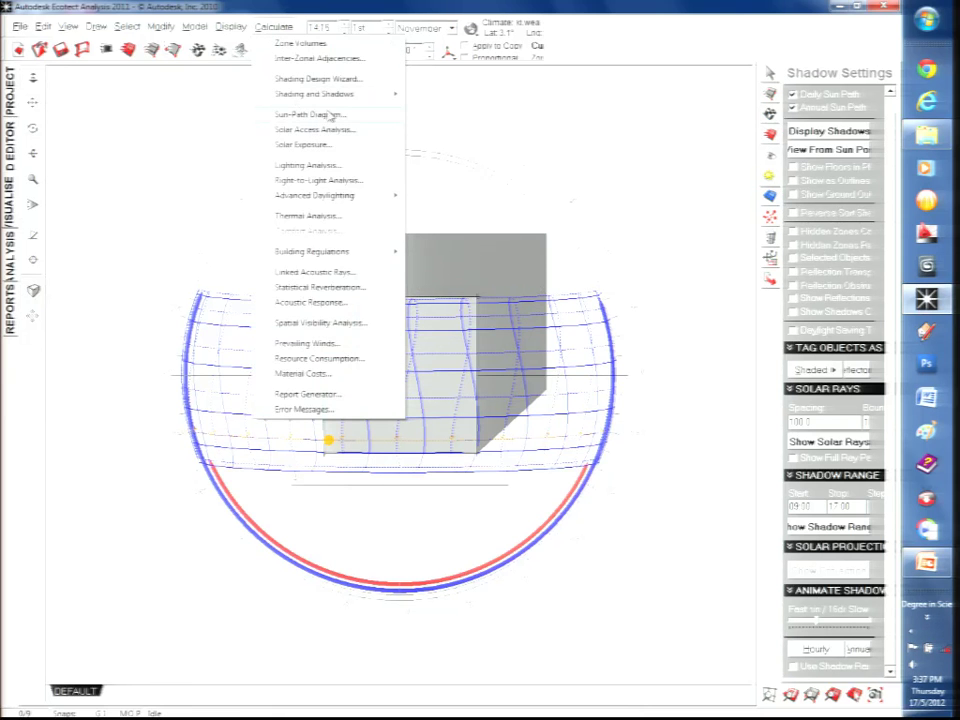
pyautogui.click(322, 115)
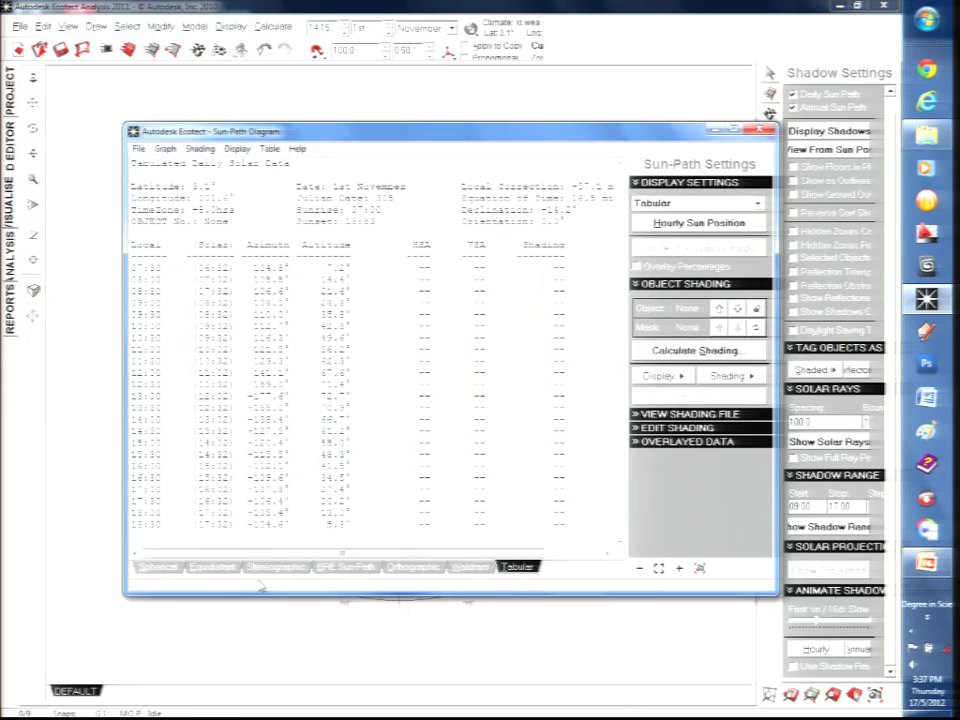
pyautogui.click(272, 567)
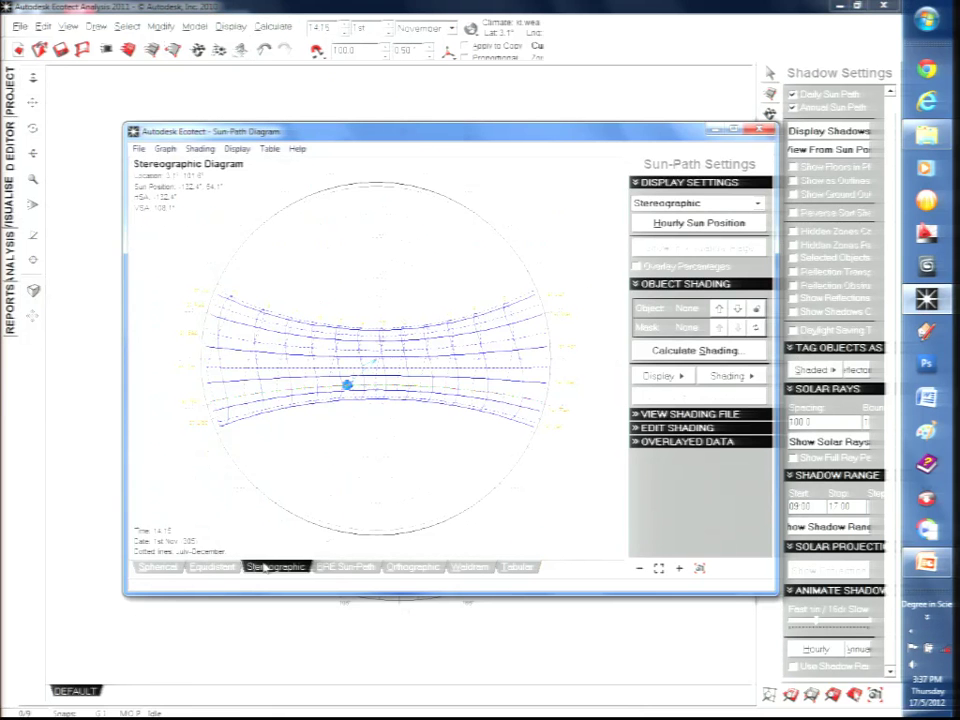
pyautogui.click(158, 566)
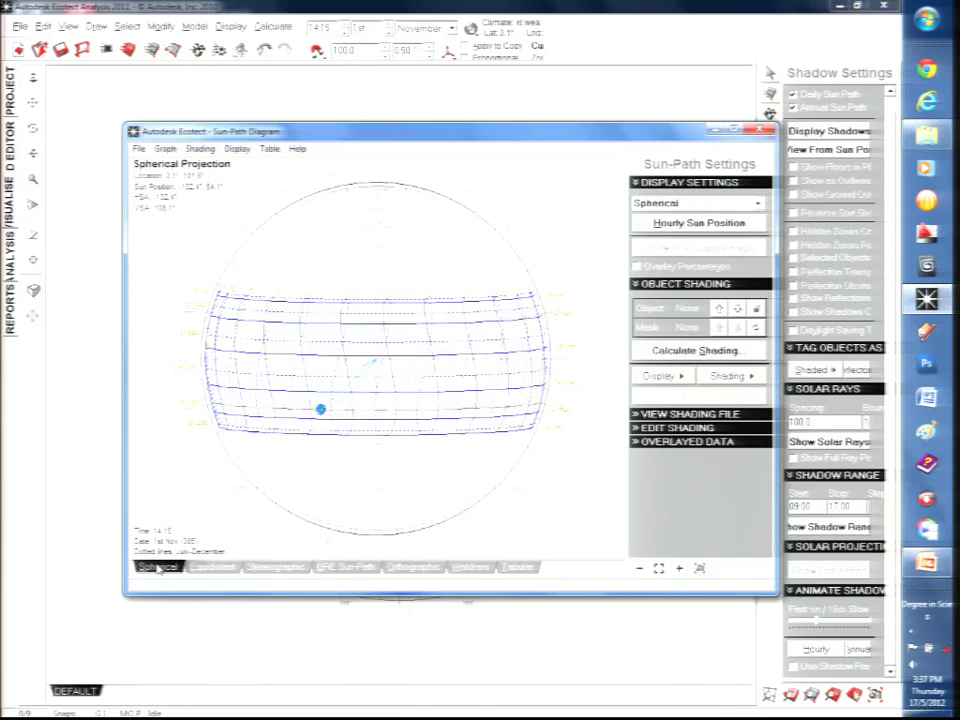
pyautogui.click(275, 567)
pyautogui.doubleClick(540, 131)
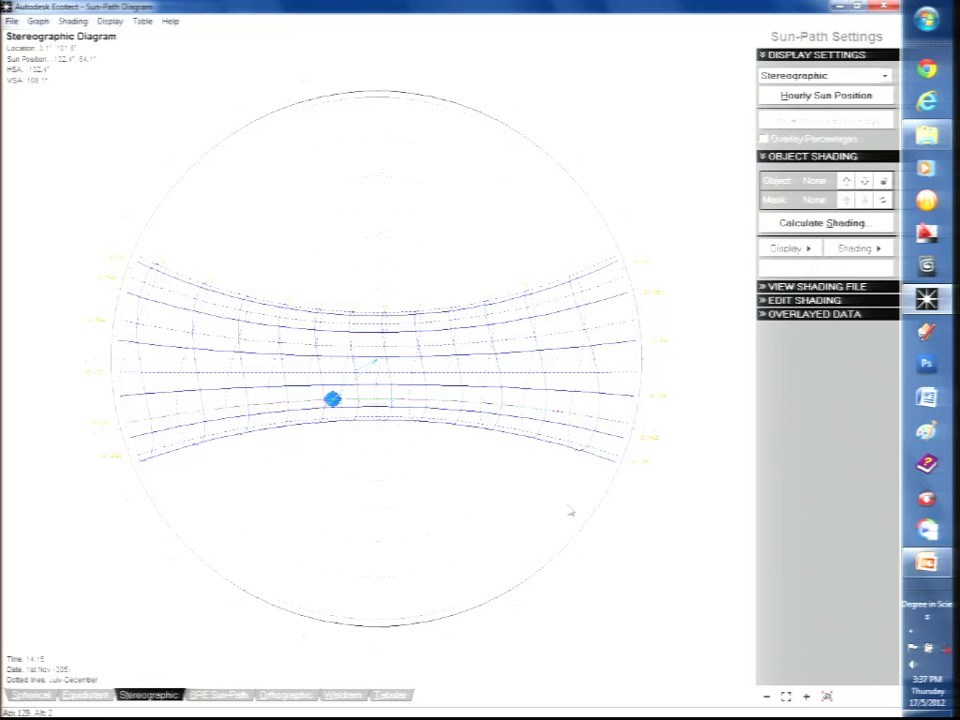
pyautogui.click(885, 8)
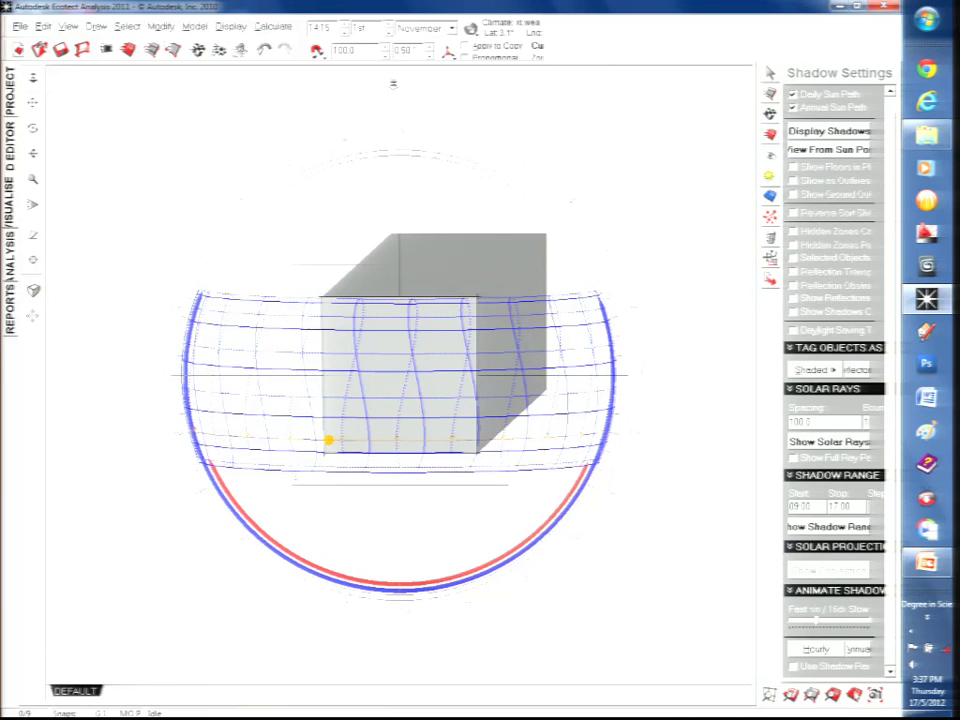
# - Set the month to April and move the sun to 18:00 and back to 15:30 to study the shadow
pyautogui.click(423, 30)
pyautogui.click(416, 84)
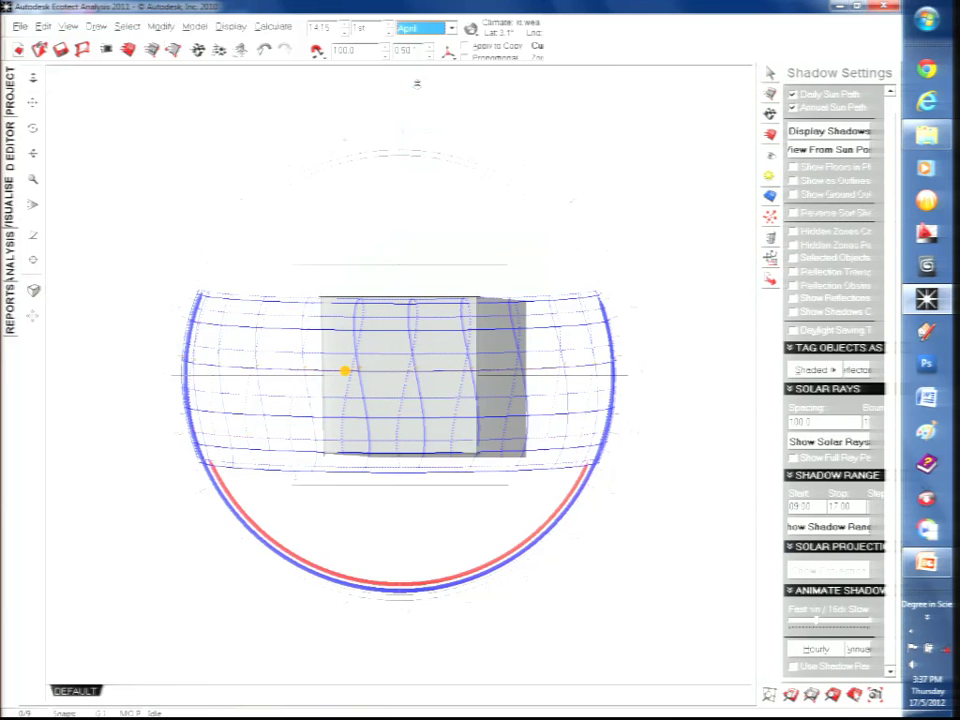
pyautogui.hotkey('ctrl', 'Right')
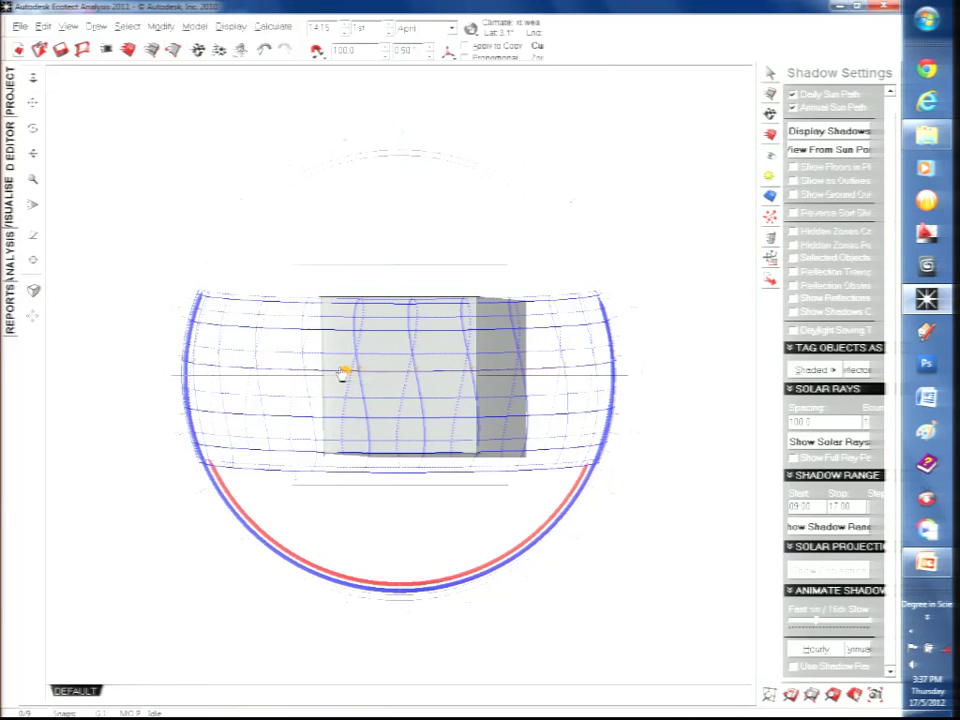
pyautogui.hotkey('ctrl', 'Right')
pyautogui.hotkey('ctrl', 'Right')
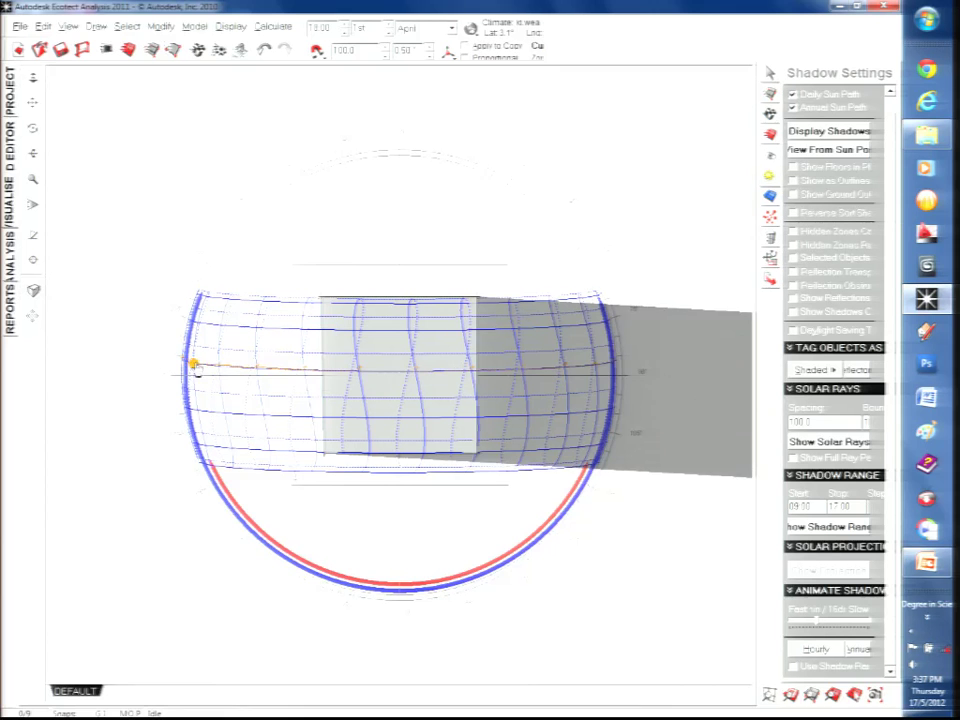
pyautogui.hotkey('ctrl', 'Left')
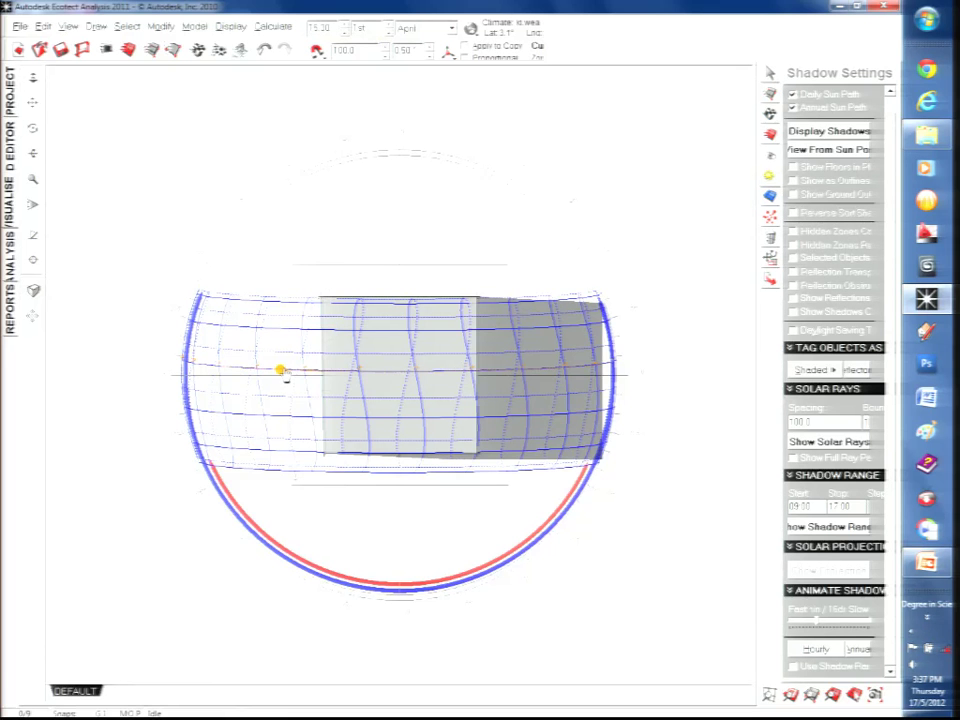
# - Move the sun to 13:00 in plan view, then hide the annual and daily sun paths in the 3D editor
pyautogui.moveTo(286, 375)
pyautogui.mouseDown()
pyautogui.moveTo(452, 390)
pyautogui.moveTo(564, 386)
pyautogui.moveTo(386, 407)
pyautogui.moveTo(290, 405)
pyautogui.moveTo(506, 401)
pyautogui.moveTo(447, 404)
pyautogui.mouseUp()
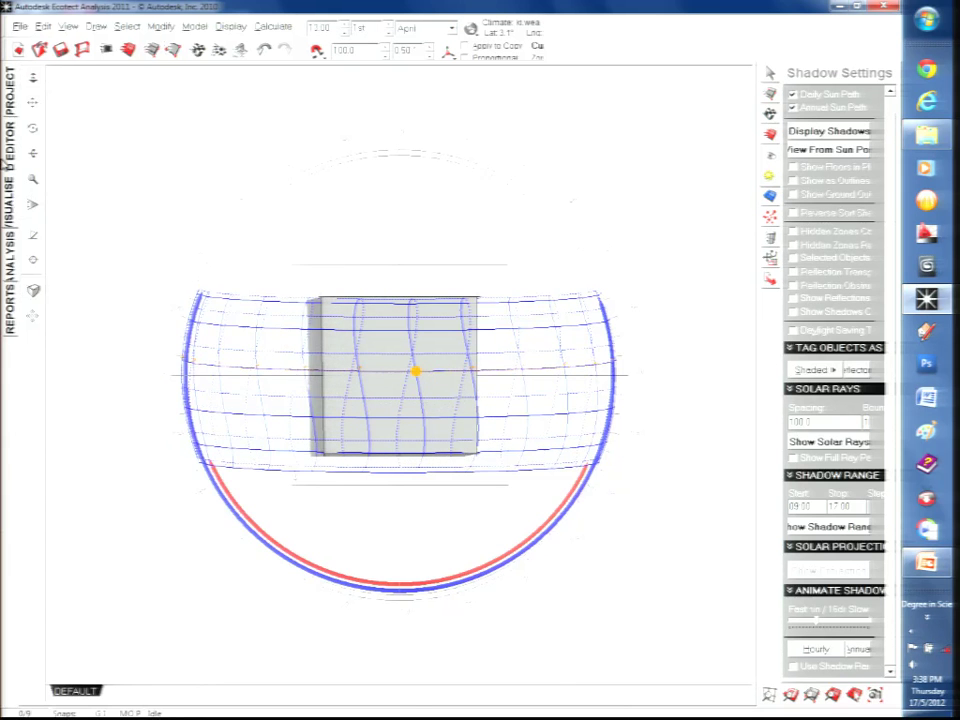
pyautogui.click(7, 125)
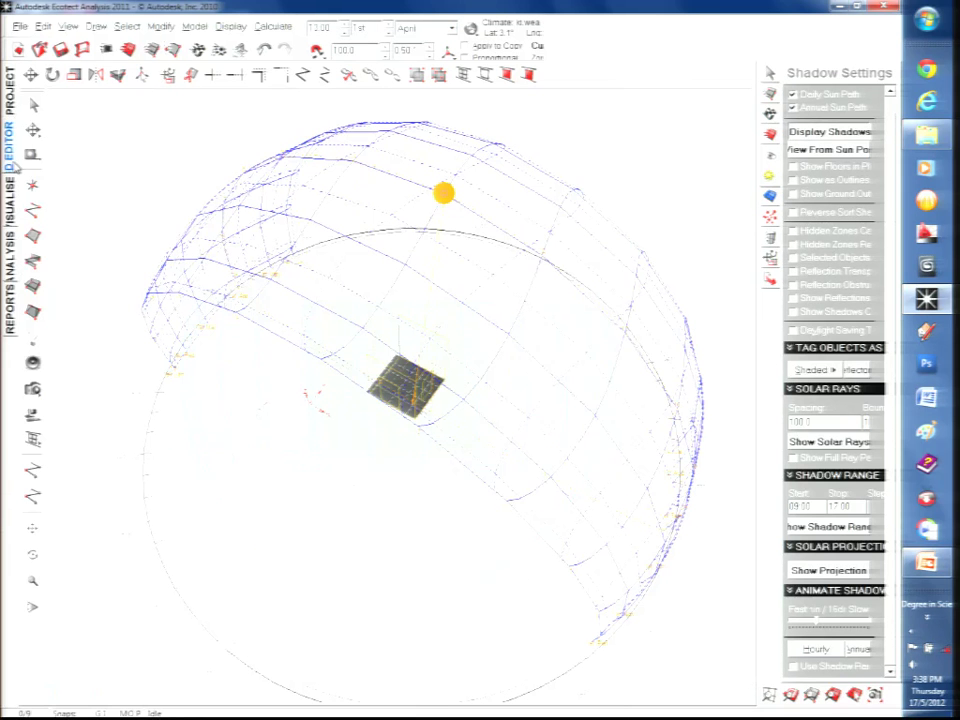
pyautogui.click(793, 107)
pyautogui.press('Up')
pyautogui.press('space')
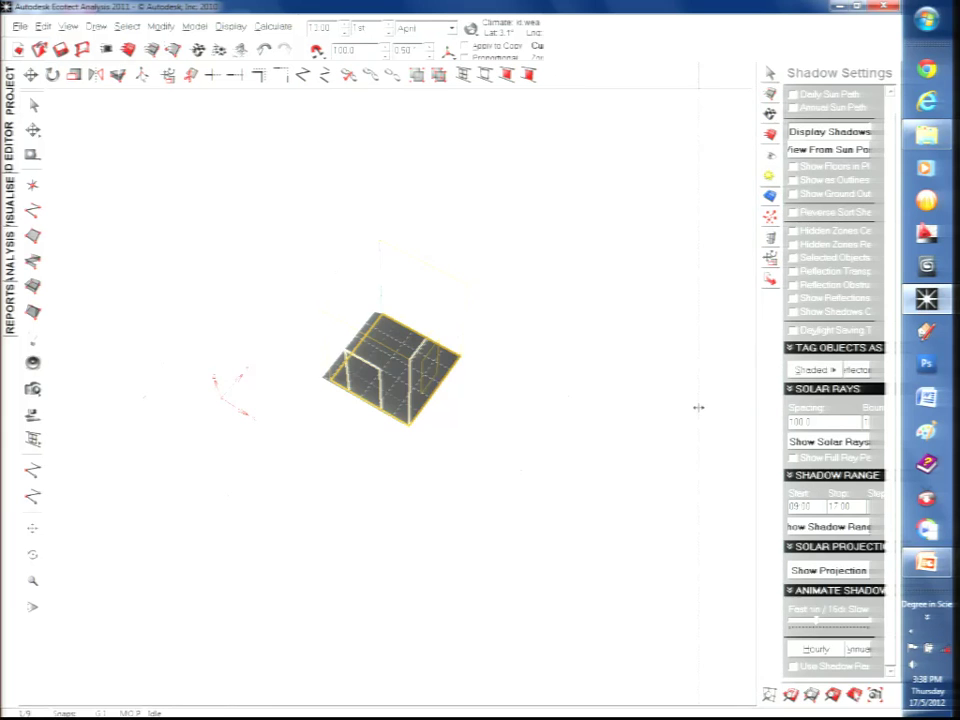
# - Select the building's floor and tag it as a shaded surface
pyautogui.moveTo(698, 407); pyautogui.dragTo(700, 407)
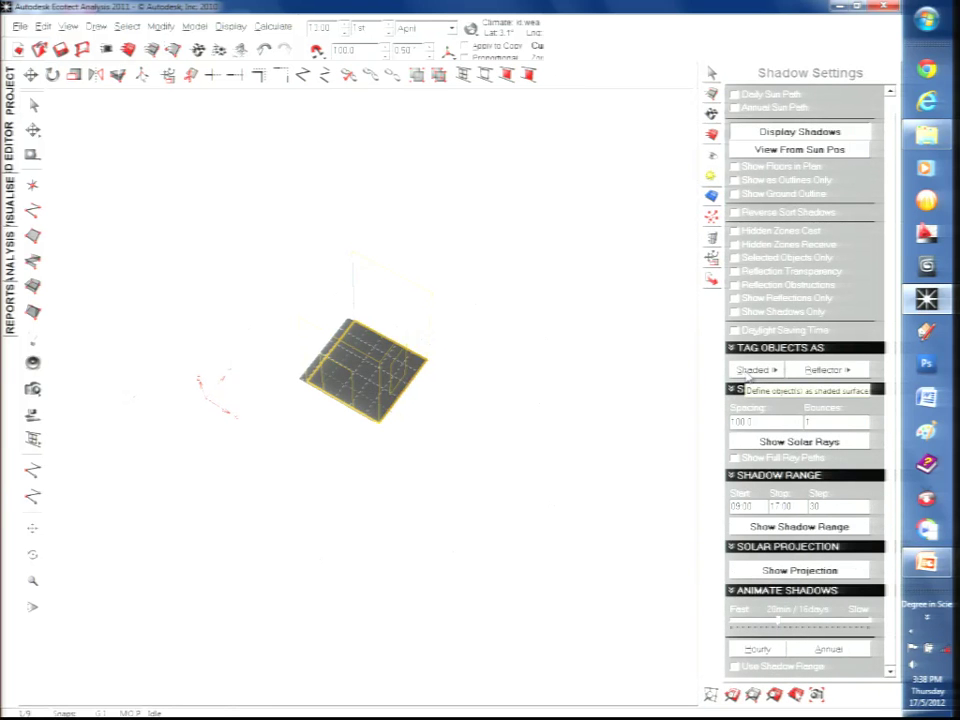
pyautogui.click(403, 358)
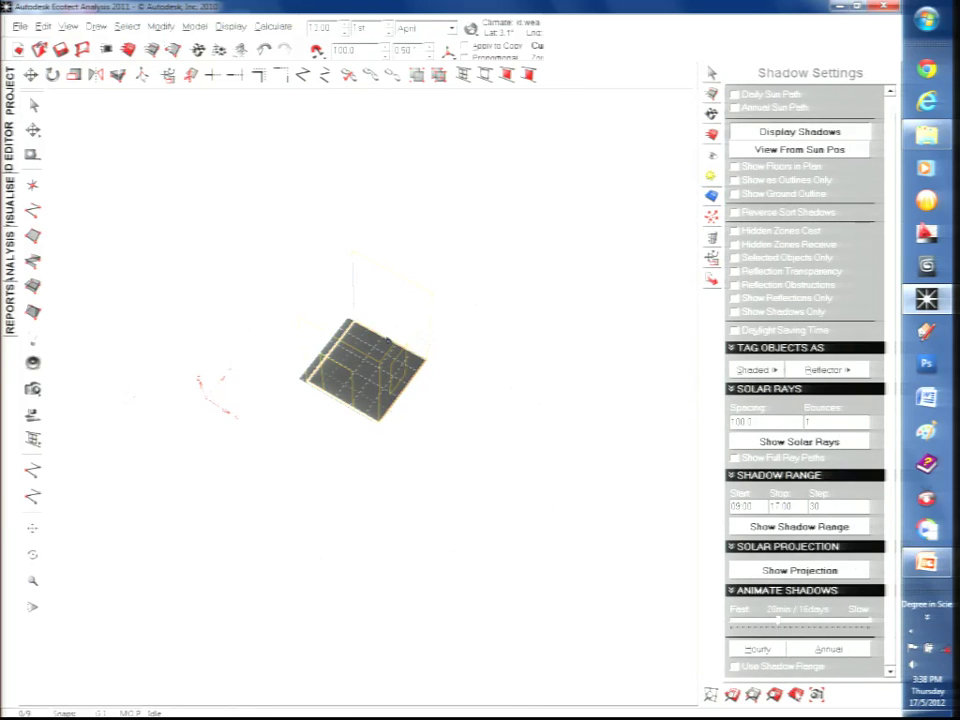
pyautogui.click(373, 333)
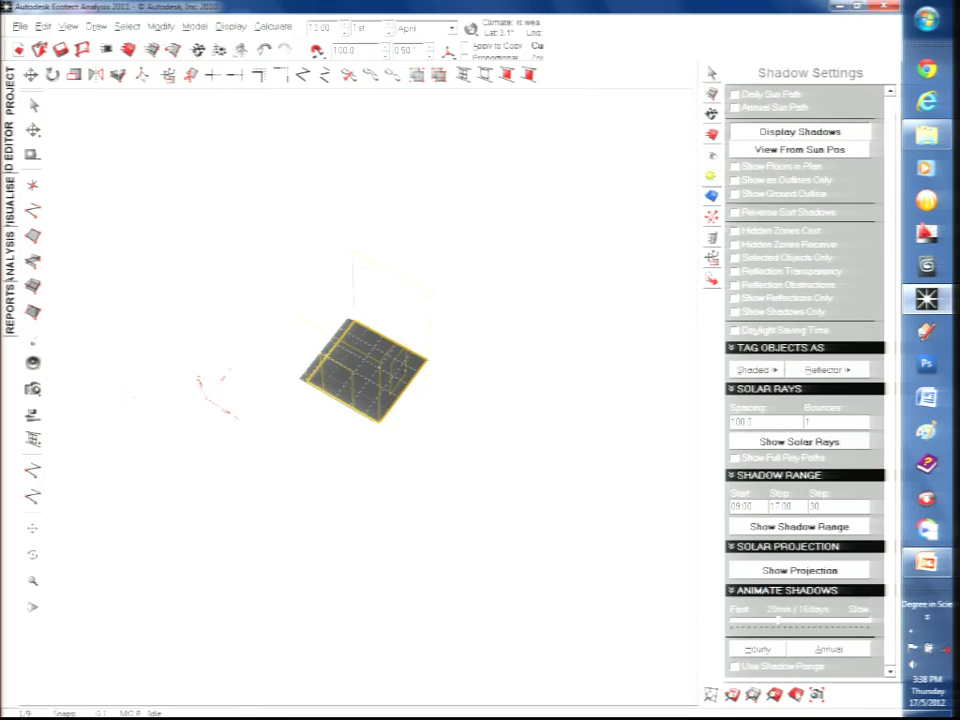
pyautogui.click(745, 371)
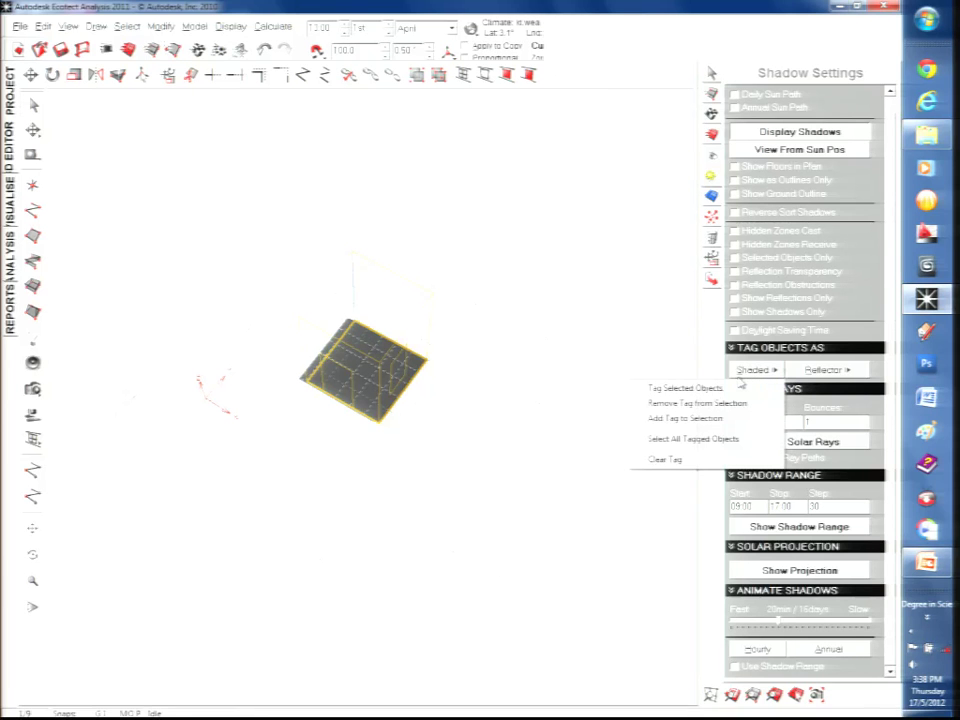
pyautogui.click(729, 389)
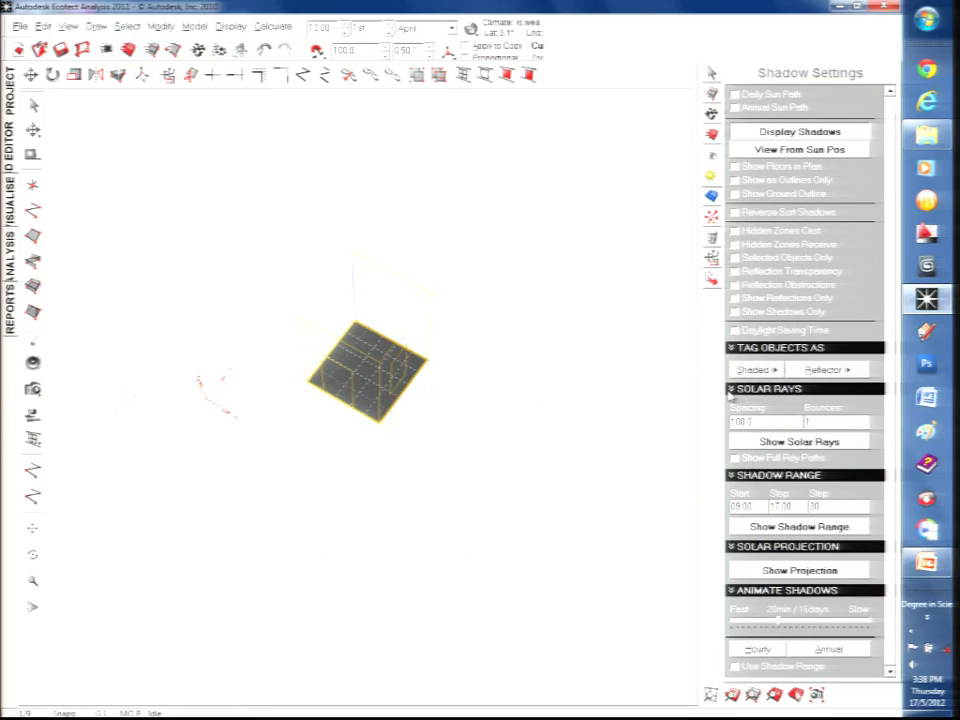
# - Show the daily sun path and move the sun along it to 11:15 on 1 April
pyautogui.click(735, 94)
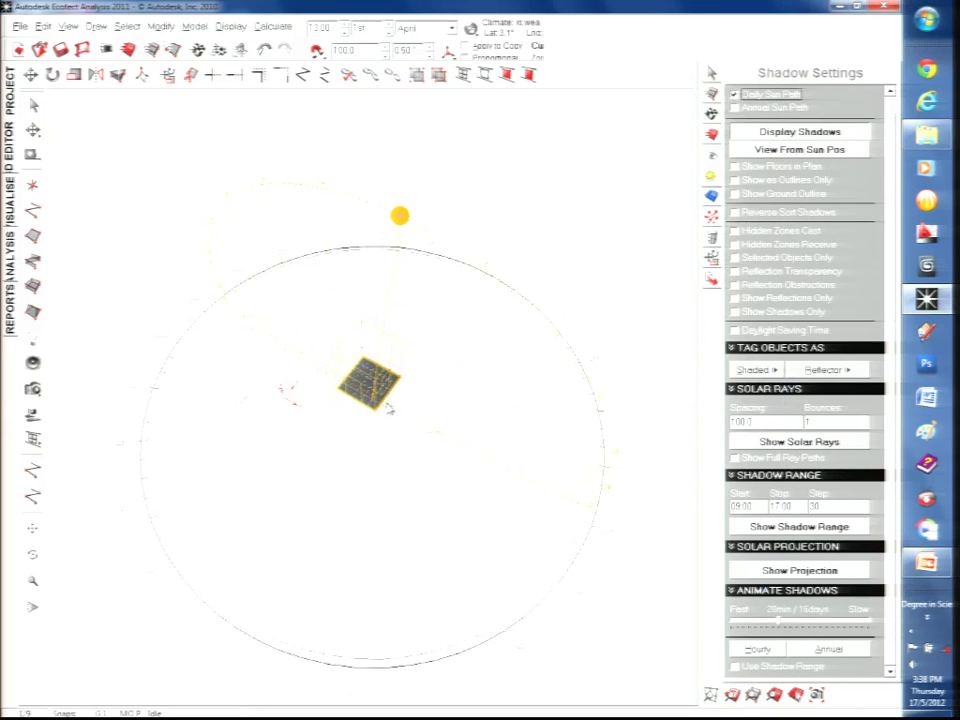
pyautogui.scroll(5, 422, 349)
pyautogui.scroll(-5, 420, 354)
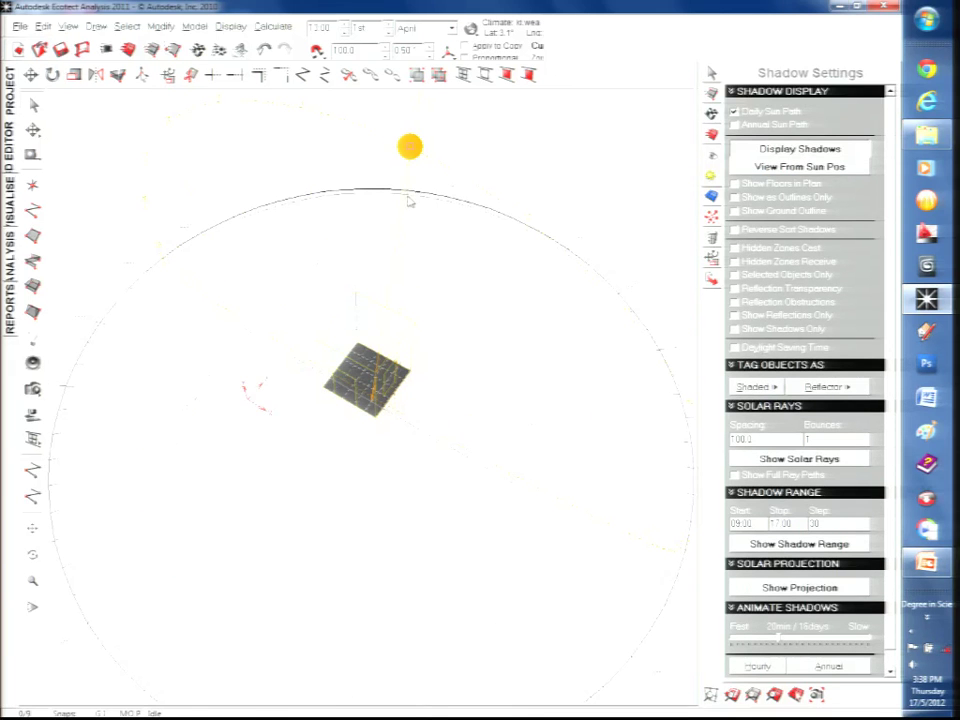
pyautogui.moveTo(410, 147)
pyautogui.mouseDown()
pyautogui.moveTo(435, 163)
pyautogui.moveTo(568, 321)
pyautogui.mouseUp()
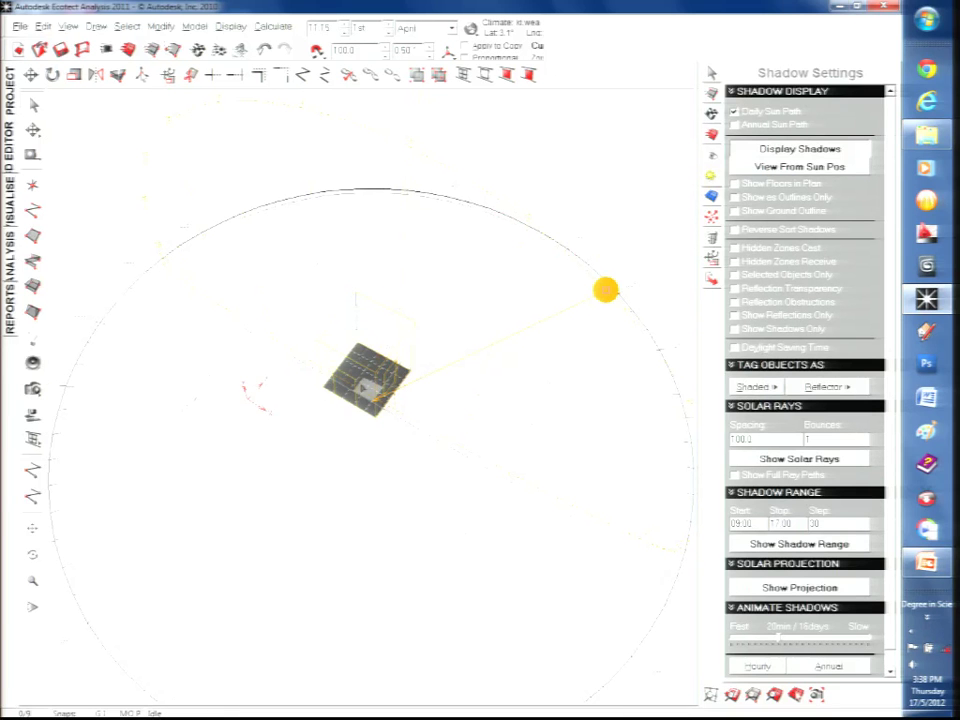
# - Step the time to 12:00, back to 09:15 and forward again to 12:00 to study the sunlight patch on the floor
pyautogui.scroll(3, 370, 380)
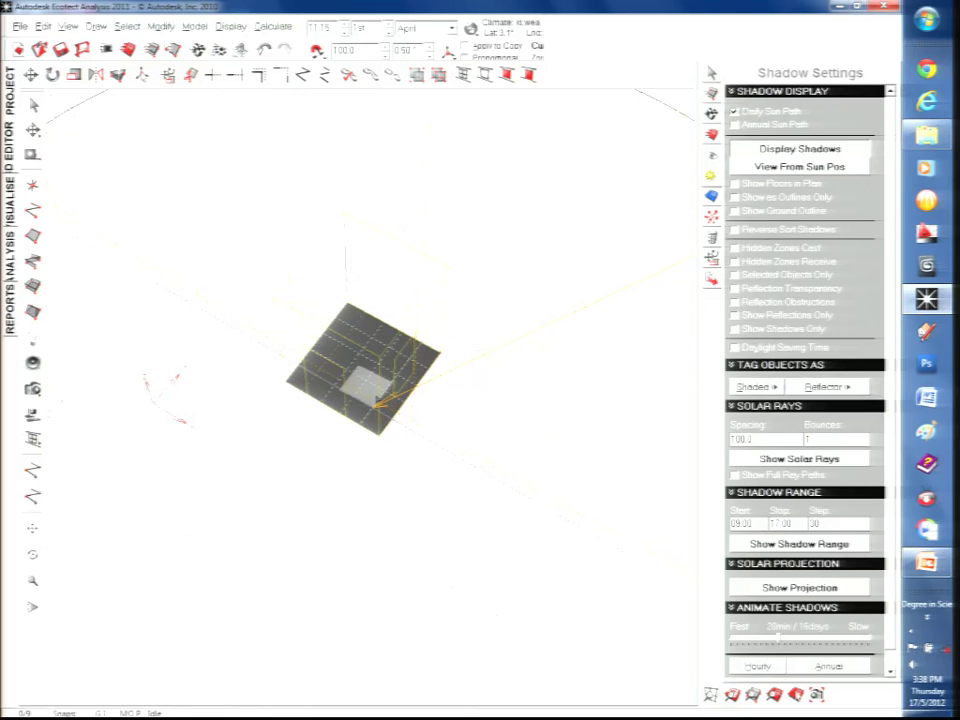
pyautogui.click(345, 27)
pyautogui.click(345, 27)
pyautogui.click(345, 27)
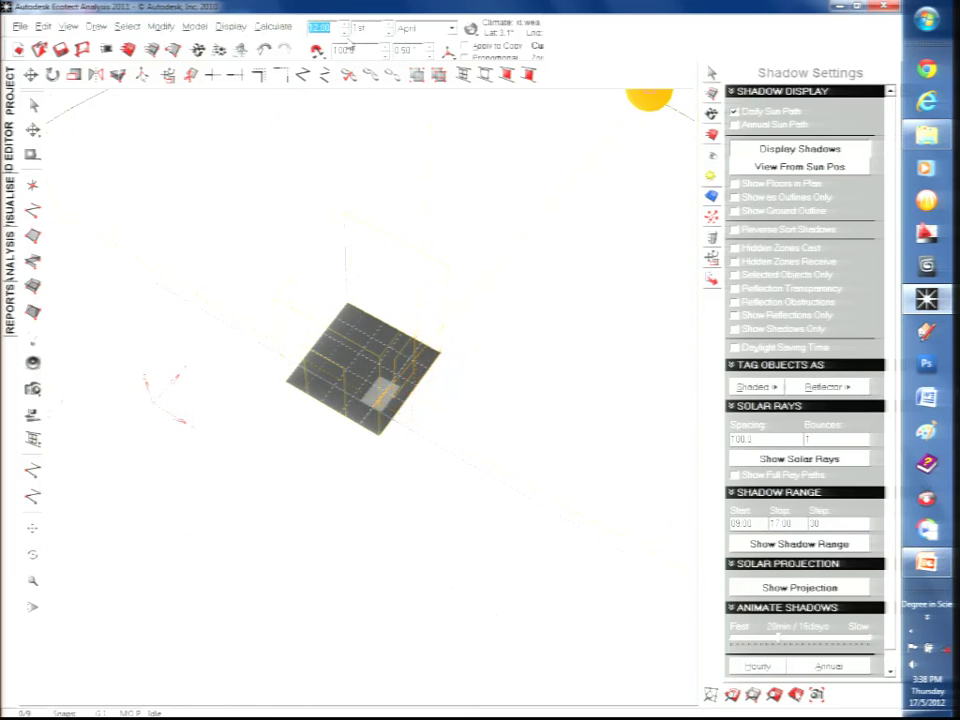
pyautogui.click(346, 35)
pyautogui.click(346, 35)
pyautogui.click(346, 35)
pyautogui.click(346, 35)
pyautogui.click(346, 35)
pyautogui.click(346, 35)
pyautogui.click(346, 35)
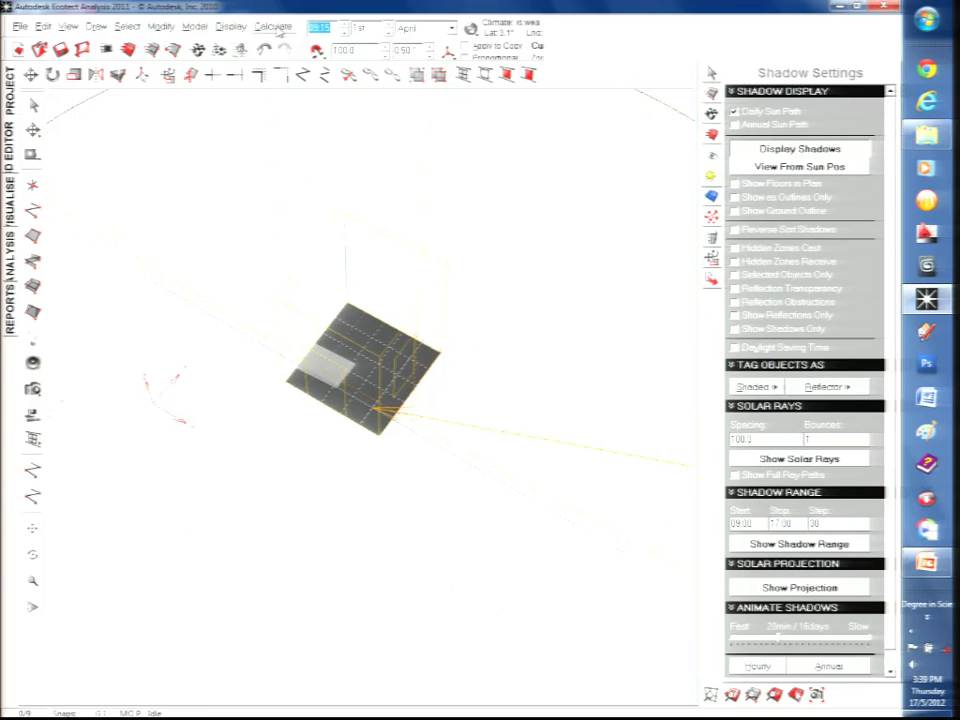
pyautogui.click(344, 28)
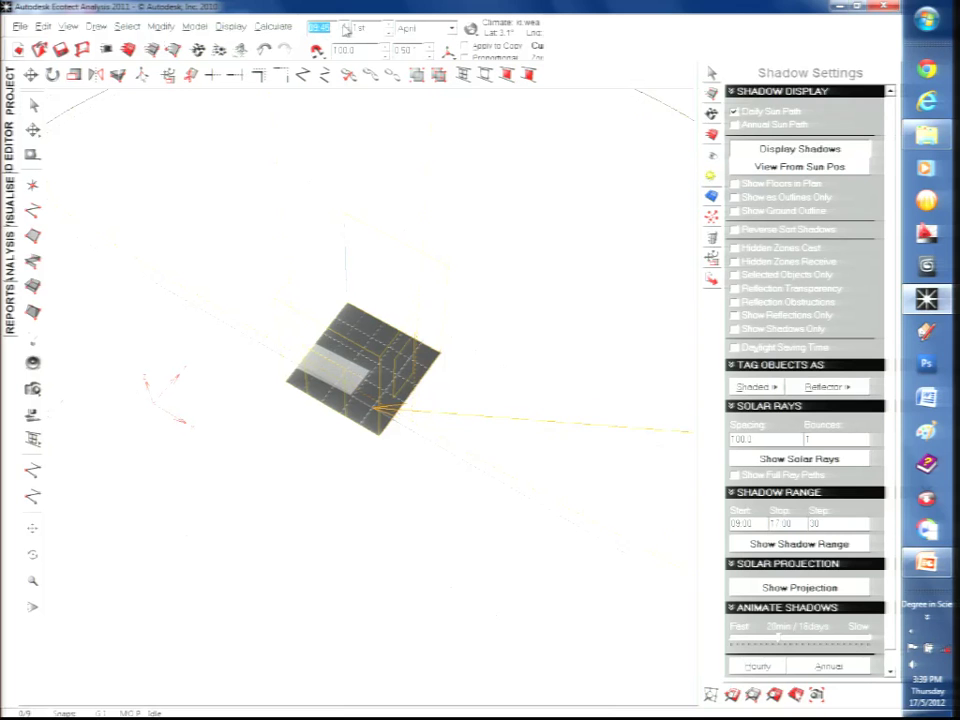
pyautogui.click(344, 28)
pyautogui.click(344, 28)
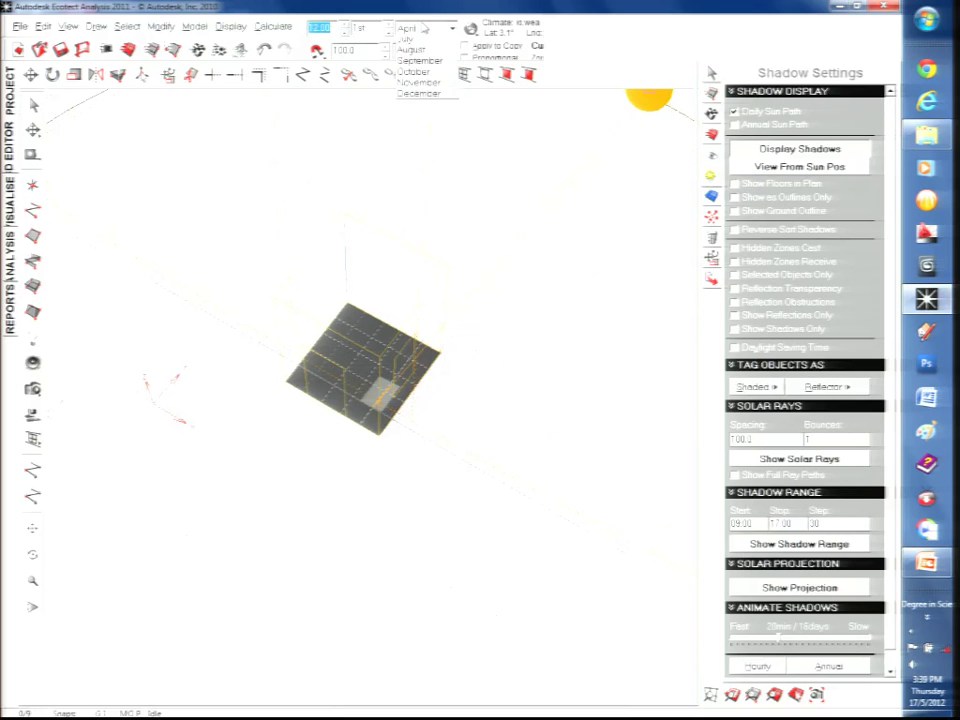
# - Compare the floor's sunlight patch at noon in August and the months up to November, settling on September
pyautogui.click(451, 28)
pyautogui.click(417, 143)
pyautogui.click(428, 30)
pyautogui.press('Up')
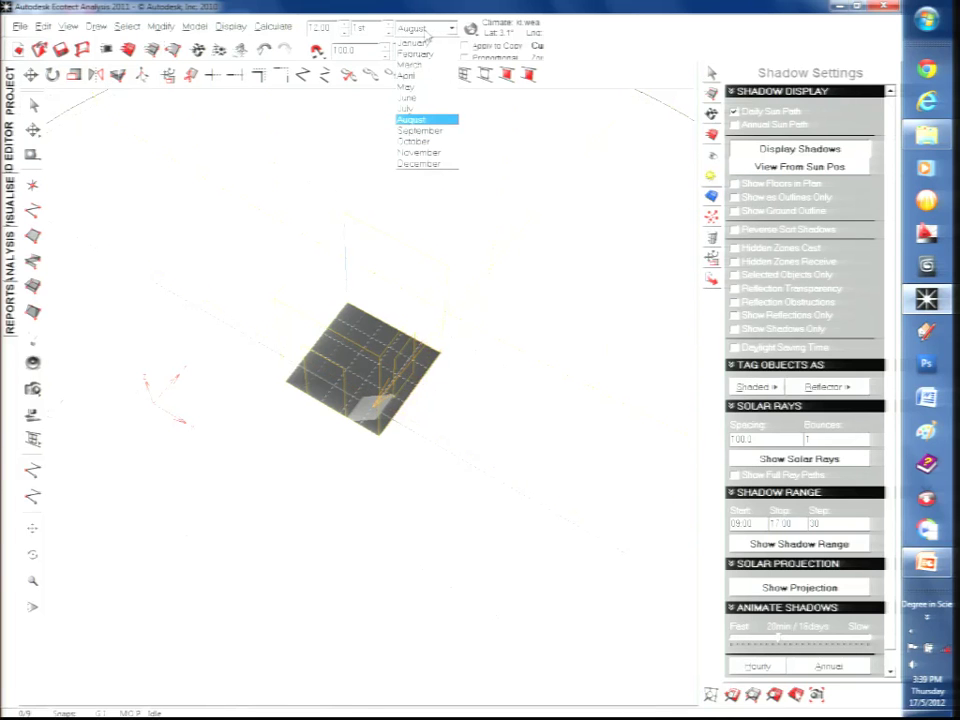
pyautogui.click(430, 34)
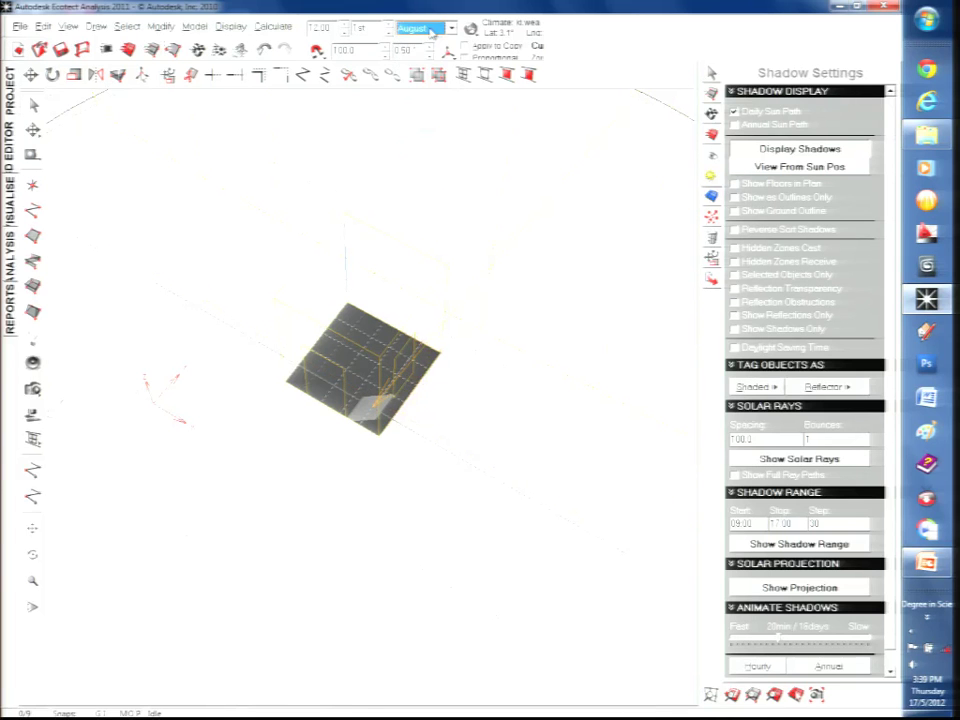
pyautogui.press('Down')
pyautogui.press('Down')
pyautogui.press('Down')
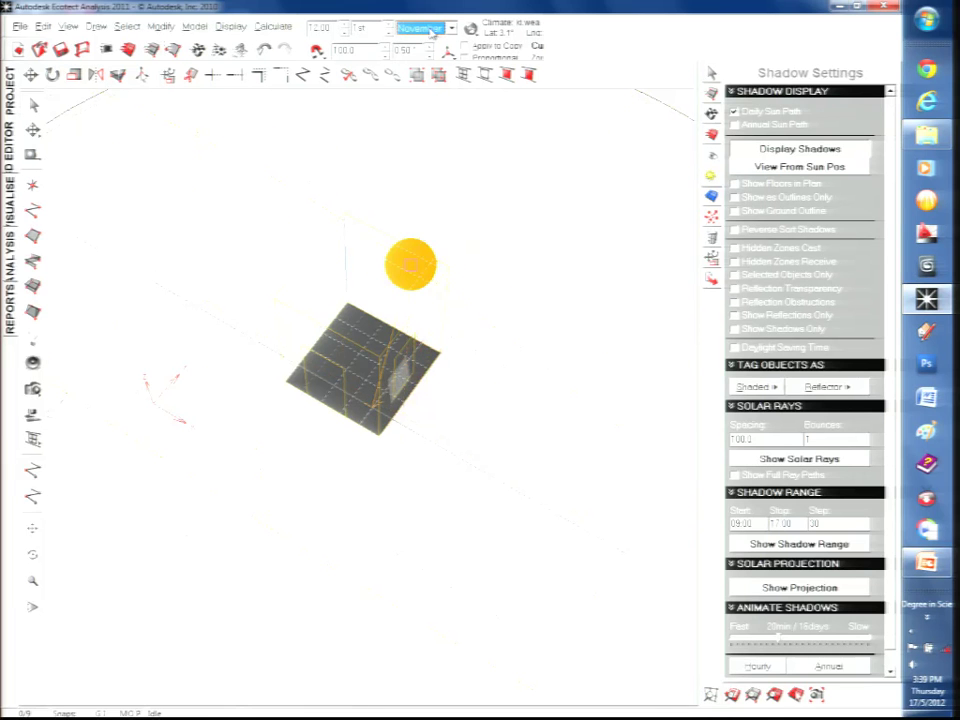
pyautogui.press('Up')
pyautogui.press('Up')
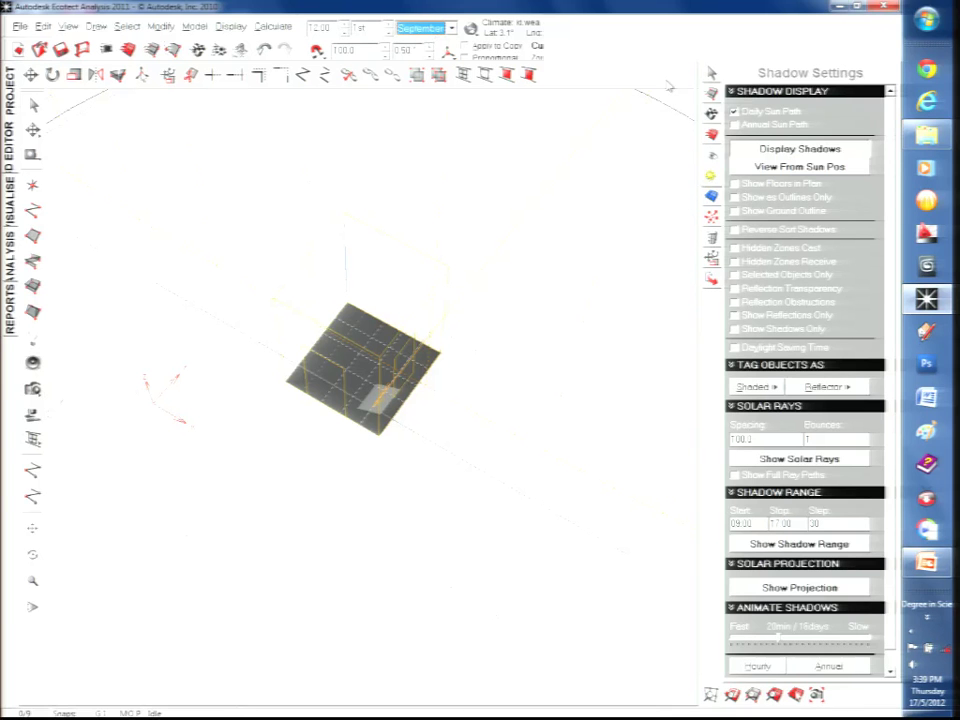
# - With the daily sun path hidden, remove the shaded tag from the floor and tag it as a reflector
pyautogui.press('Tab')
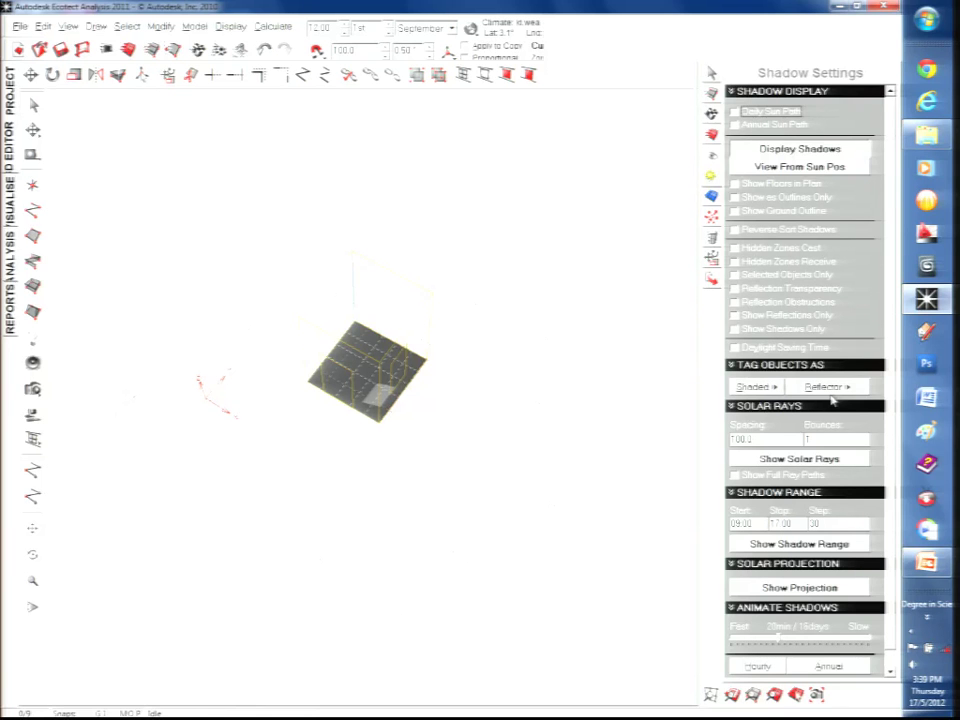
pyautogui.click(320, 394)
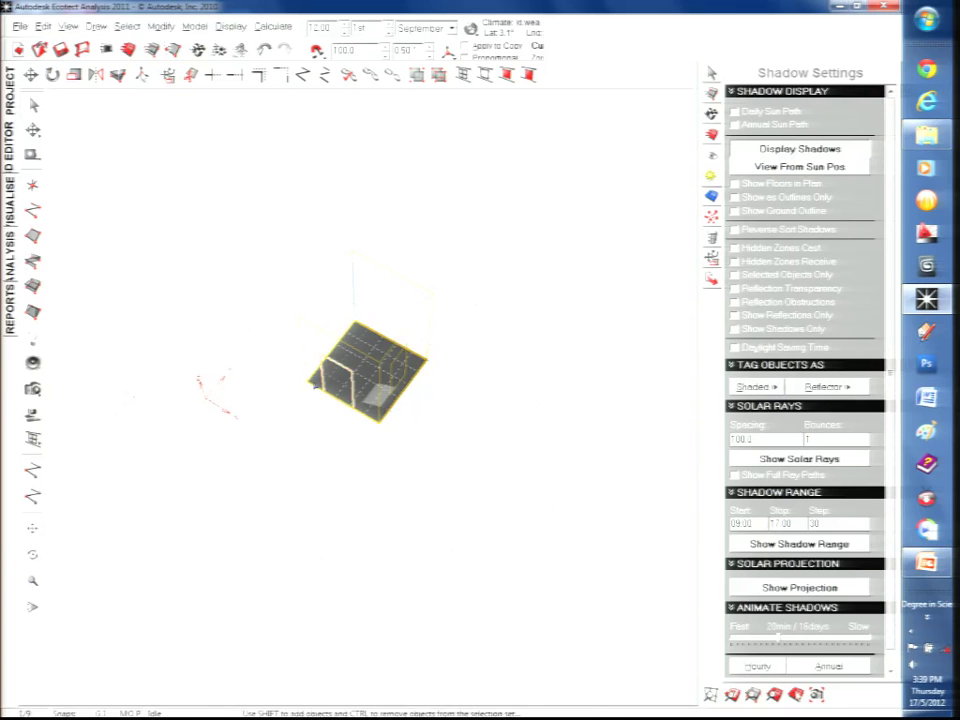
pyautogui.click(768, 386)
pyautogui.click(700, 420)
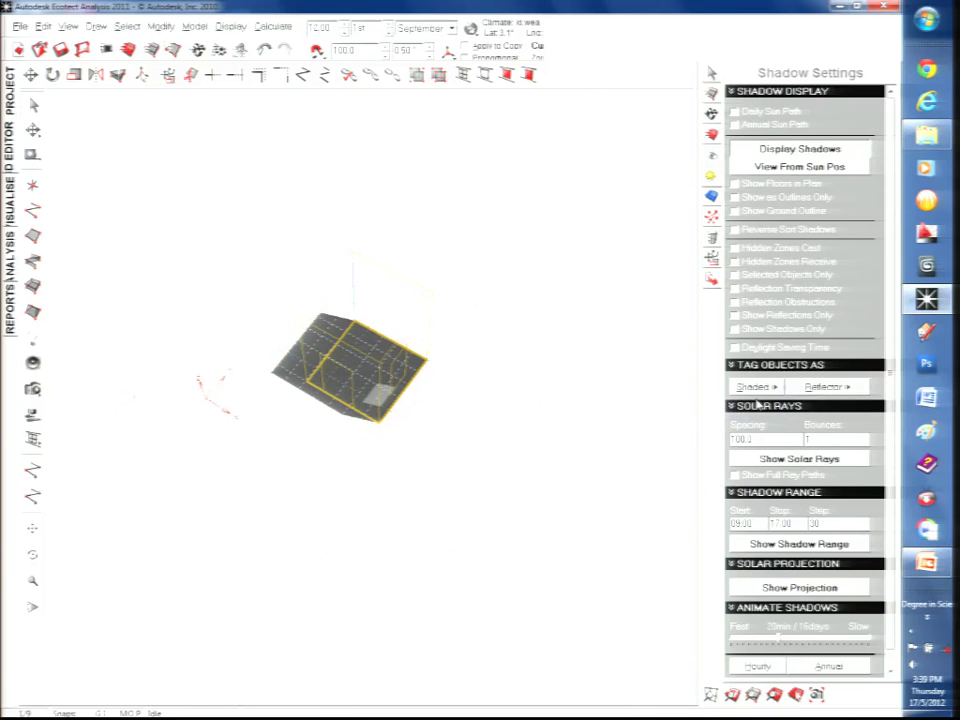
pyautogui.click(818, 387)
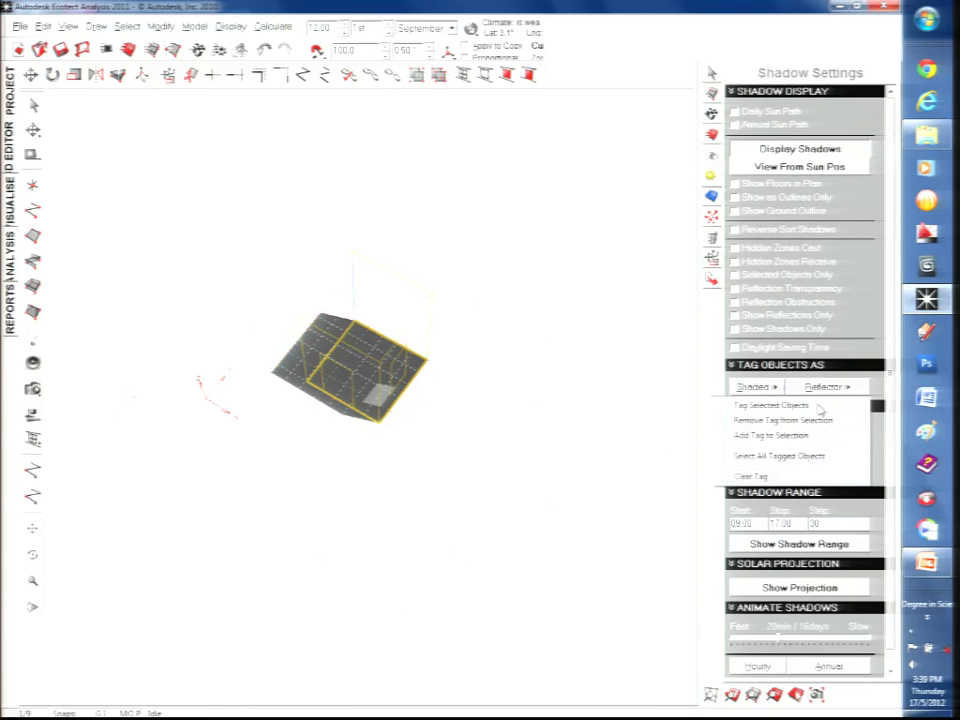
pyautogui.click(818, 407)
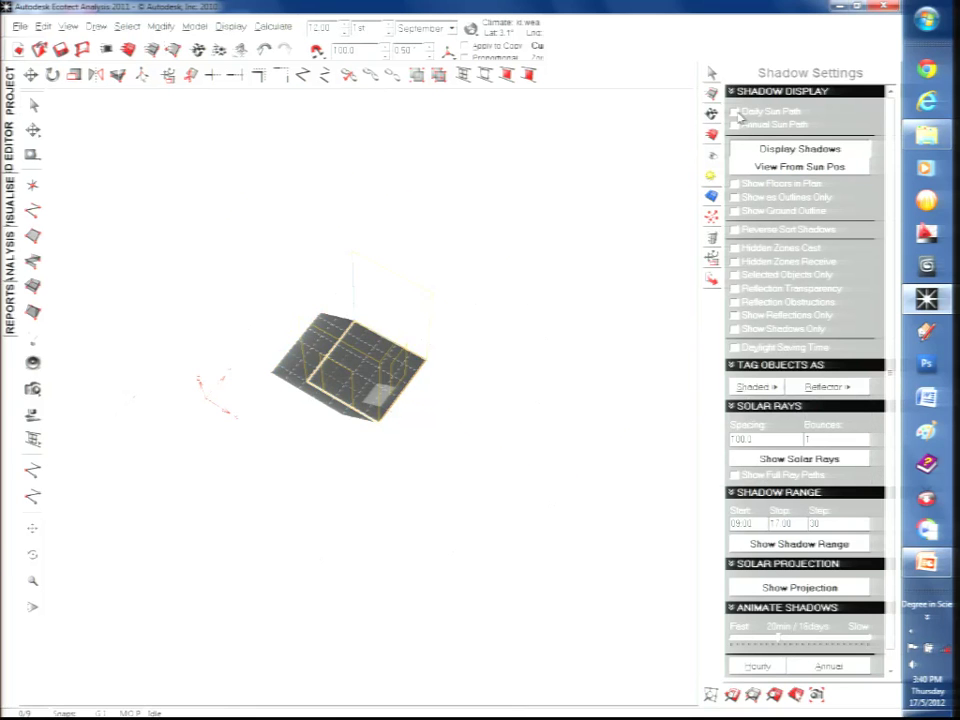
# - Show the daily sun path and display the solar rays with a spacing of 500
pyautogui.click(736, 112)
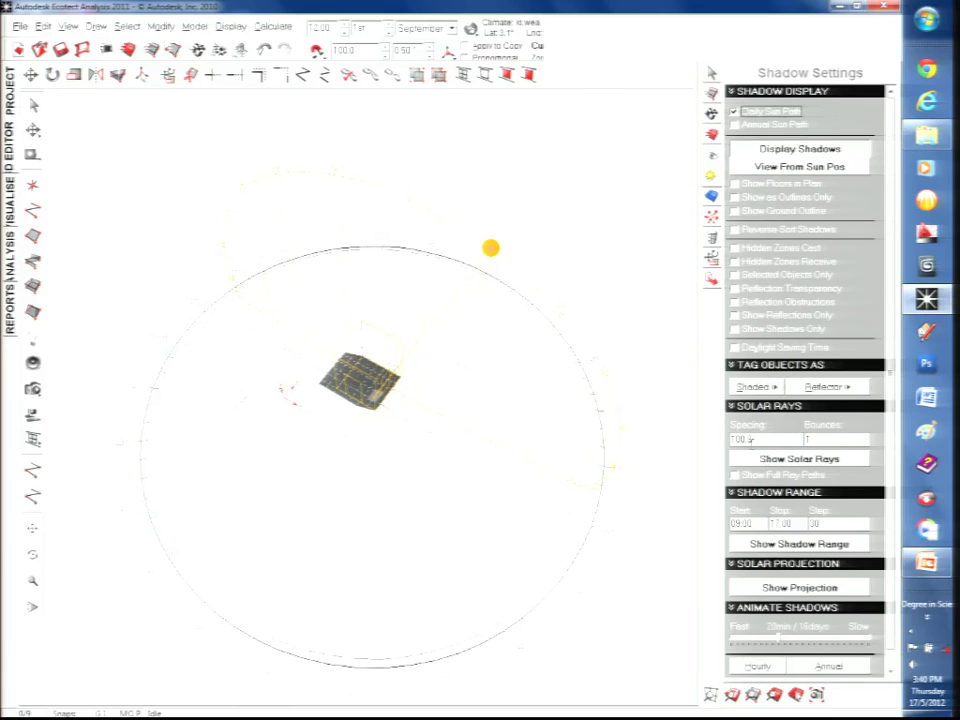
pyautogui.doubleClick(742, 439)
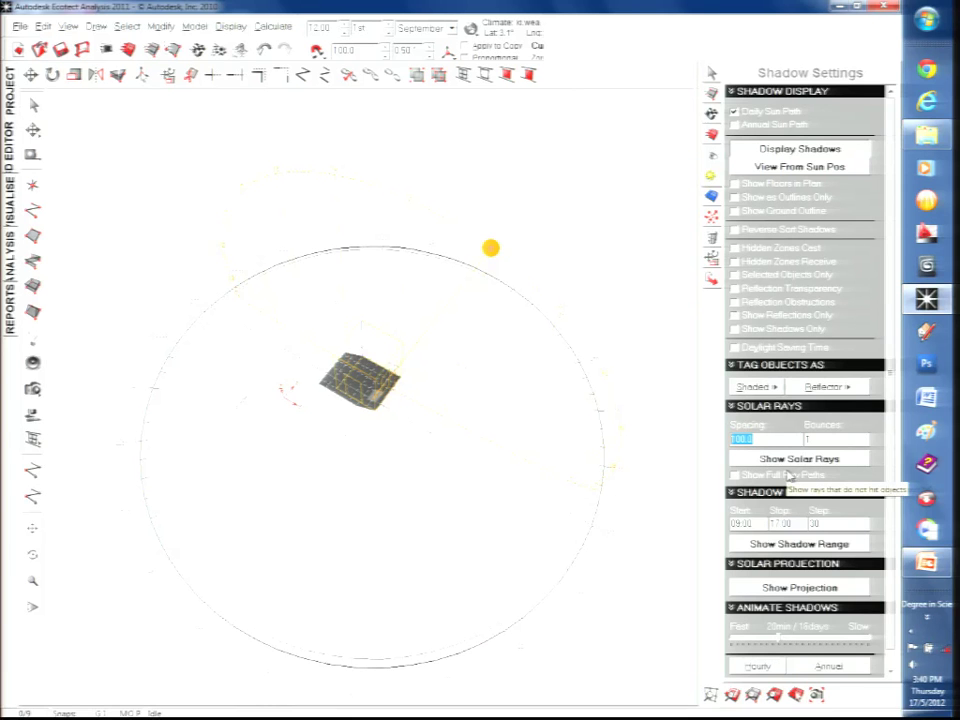
pyautogui.write('500')
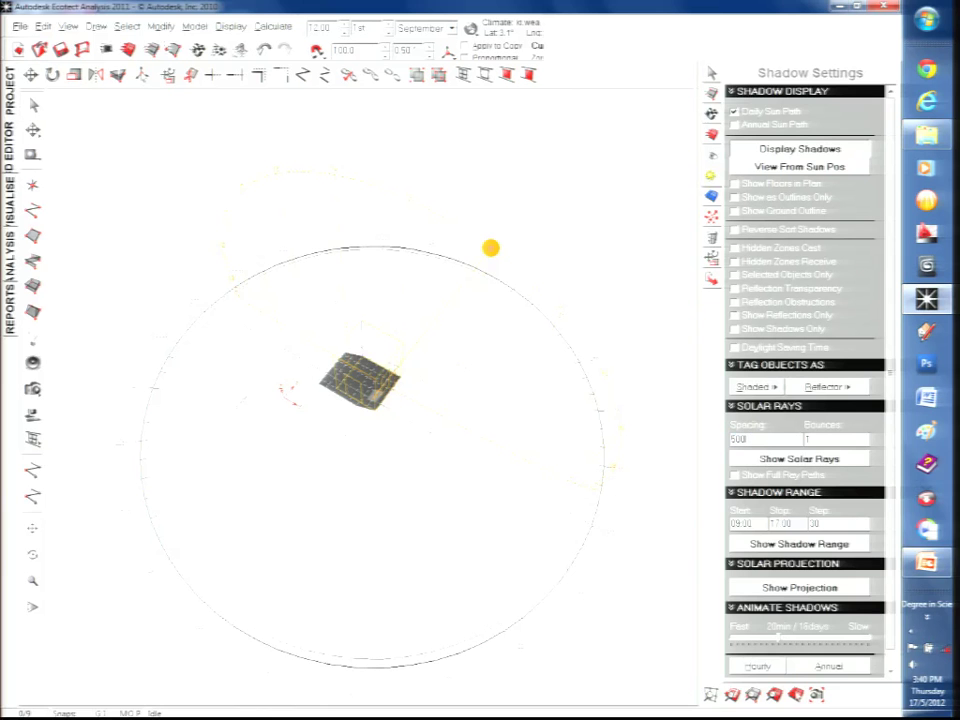
pyautogui.click(773, 462)
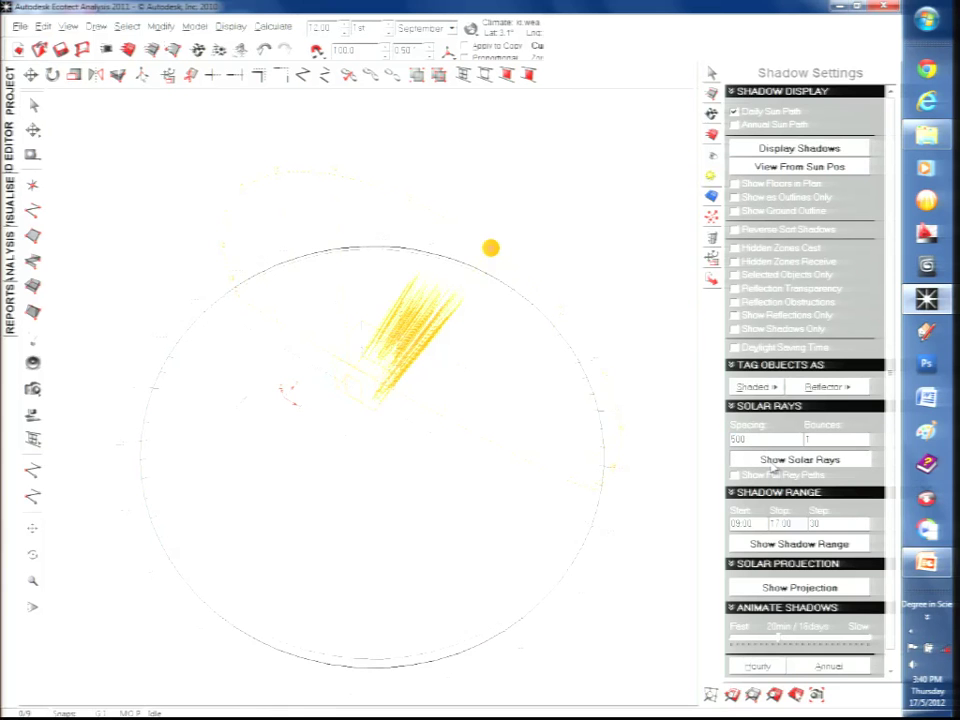
# - Switch to the Visualise view and examine the solar rays on the building in perspective from the door side
pyautogui.moveTo(476, 448); pyautogui.dragTo(468, 388, button='middle')
pyautogui.click(6, 186)
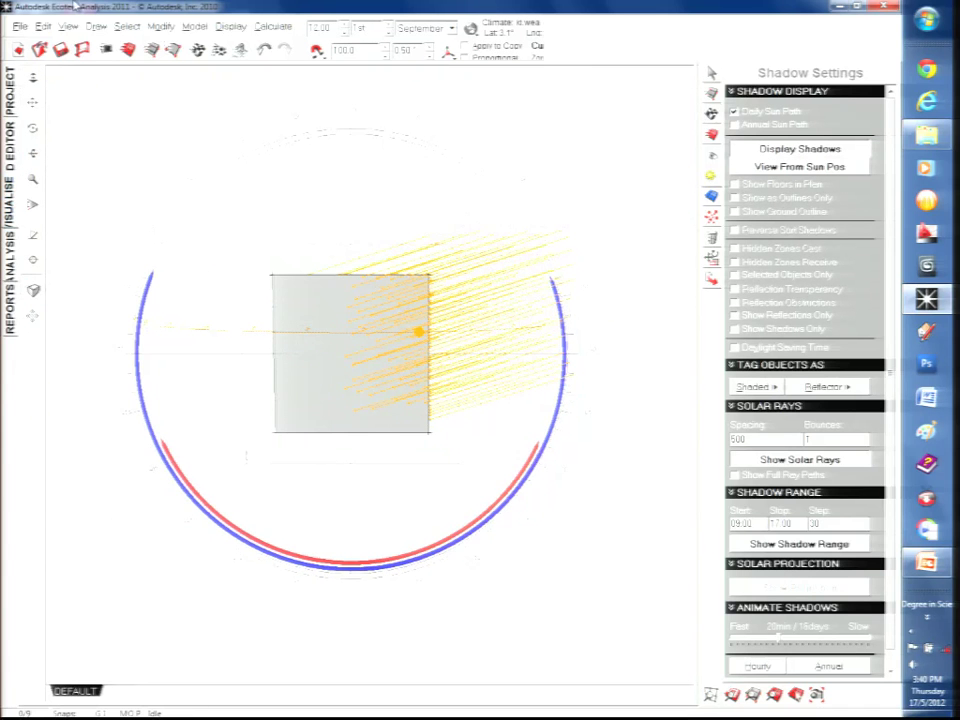
pyautogui.click(47, 26)
pyautogui.click(66, 87)
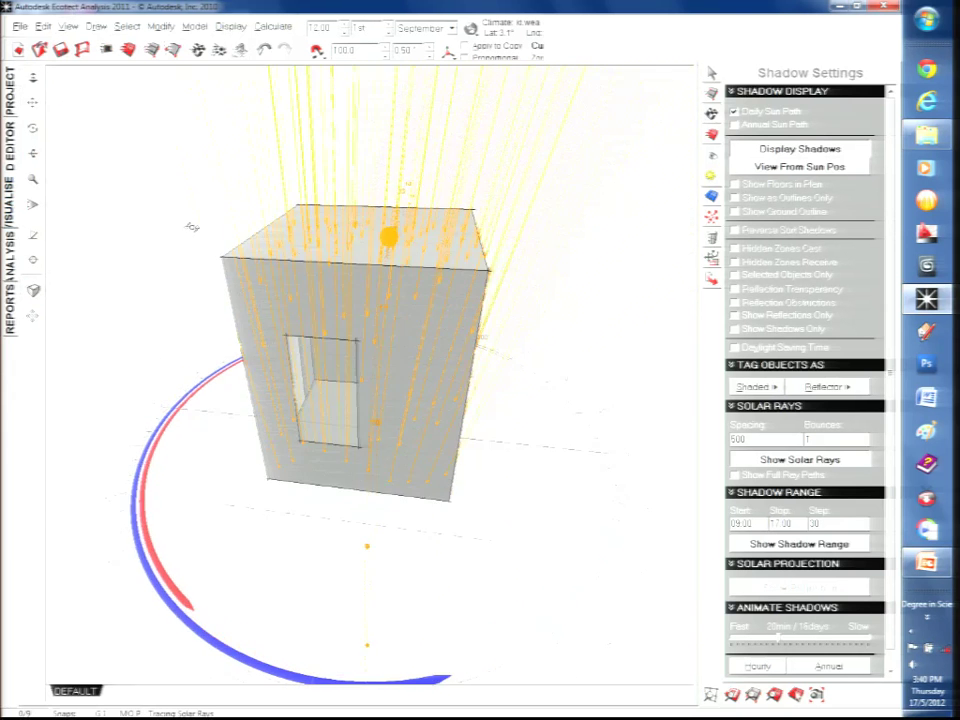
pyautogui.moveTo(376, 247)
pyautogui.mouseDown(button='right')
pyautogui.moveTo(390, 259)
pyautogui.moveTo(422, 243)
pyautogui.mouseUp(button='right')
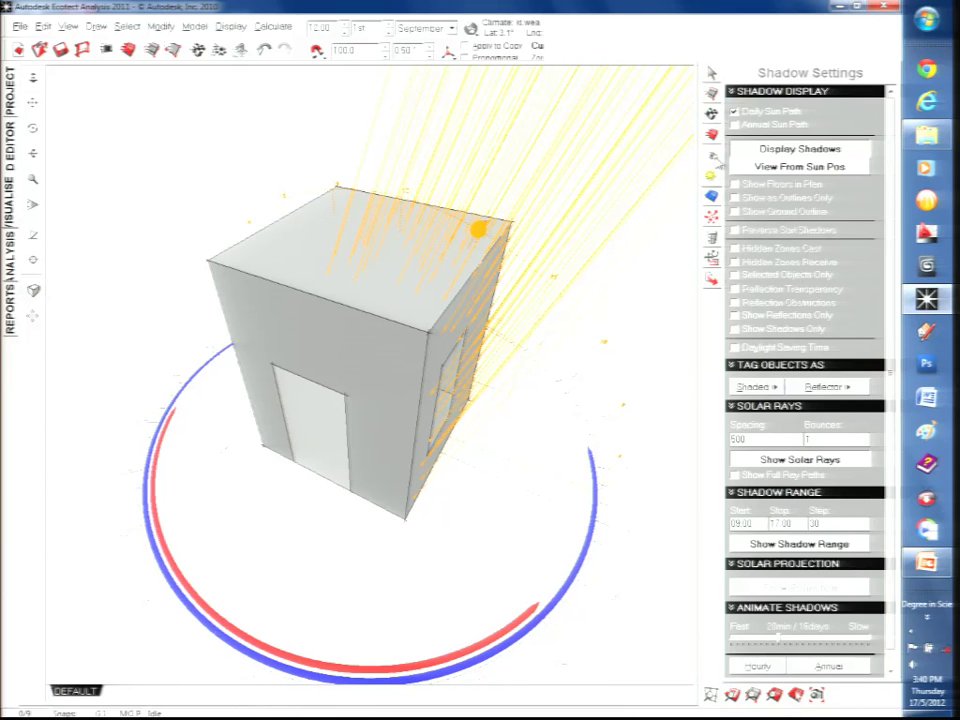
# - Turn on Cut Away Section in the visualisation settings to expose the building's interior and its solar rays
pyautogui.click(711, 155)
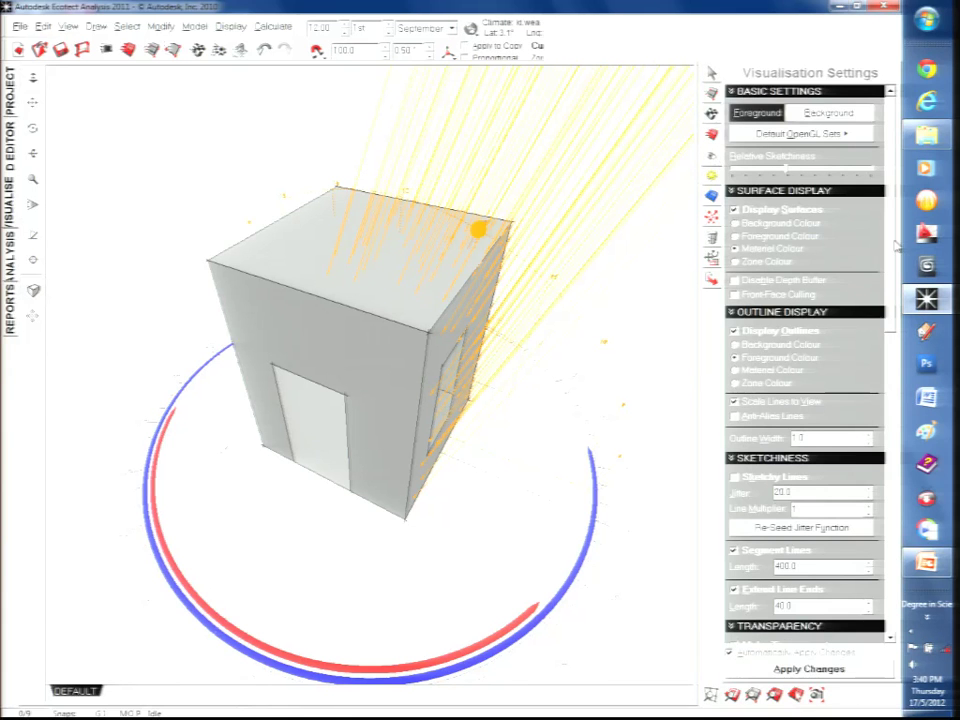
pyautogui.scroll(-3, 893, 260)
pyautogui.scroll(-5, 893, 260)
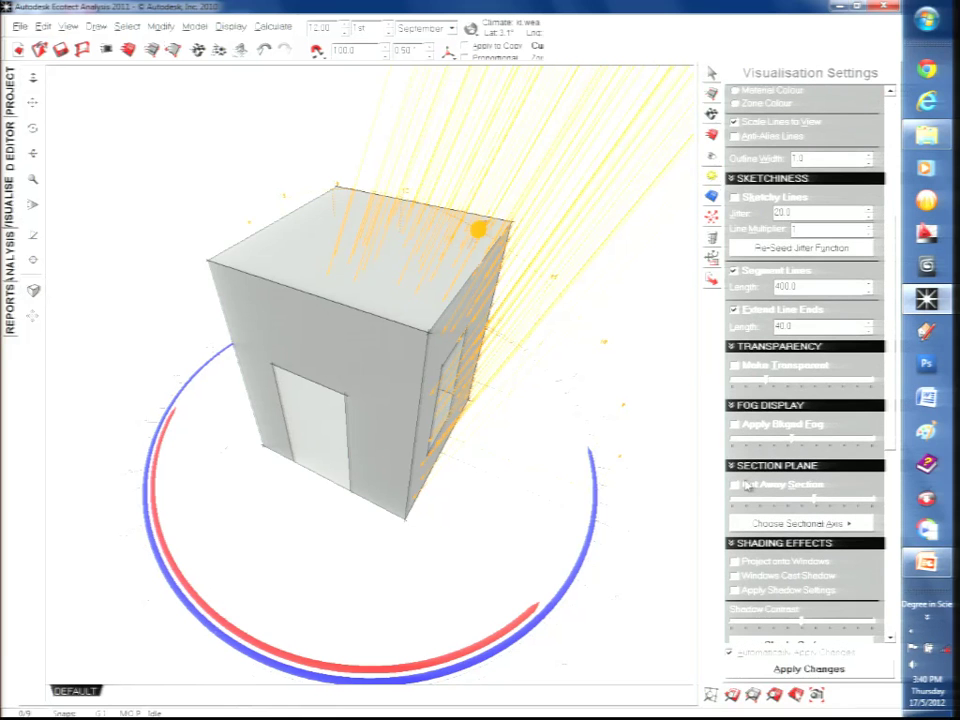
pyautogui.click(737, 486)
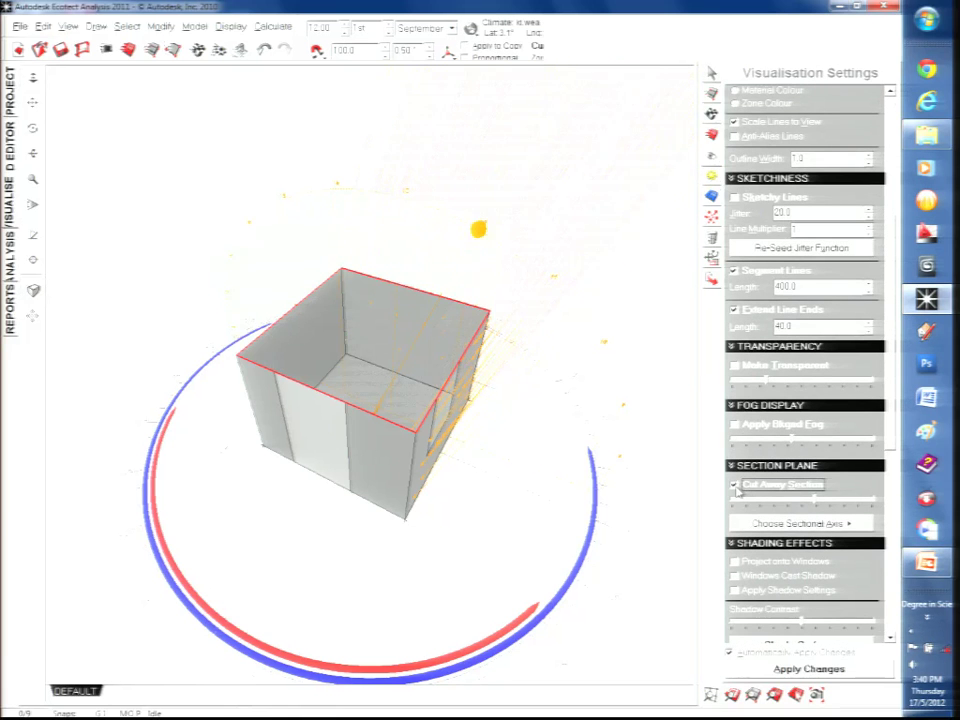
# - Section the building along the Y axis with the door half cut away, and shift the cutting plane toward the door
pyautogui.click(763, 523)
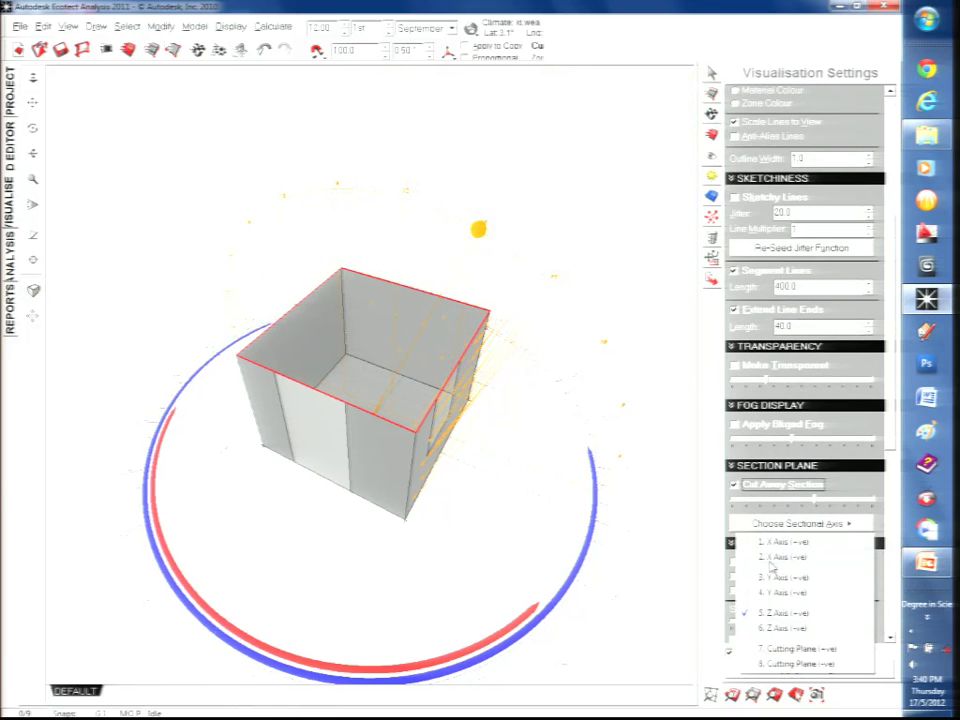
pyautogui.click(785, 556)
pyautogui.click(779, 524)
pyautogui.click(781, 541)
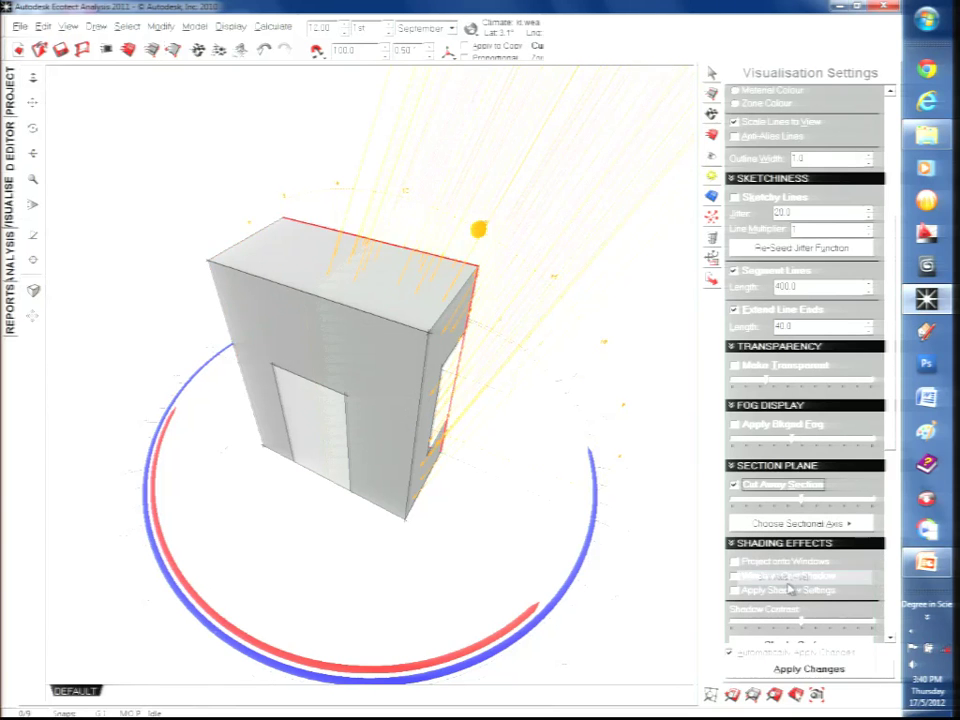
pyautogui.click(790, 524)
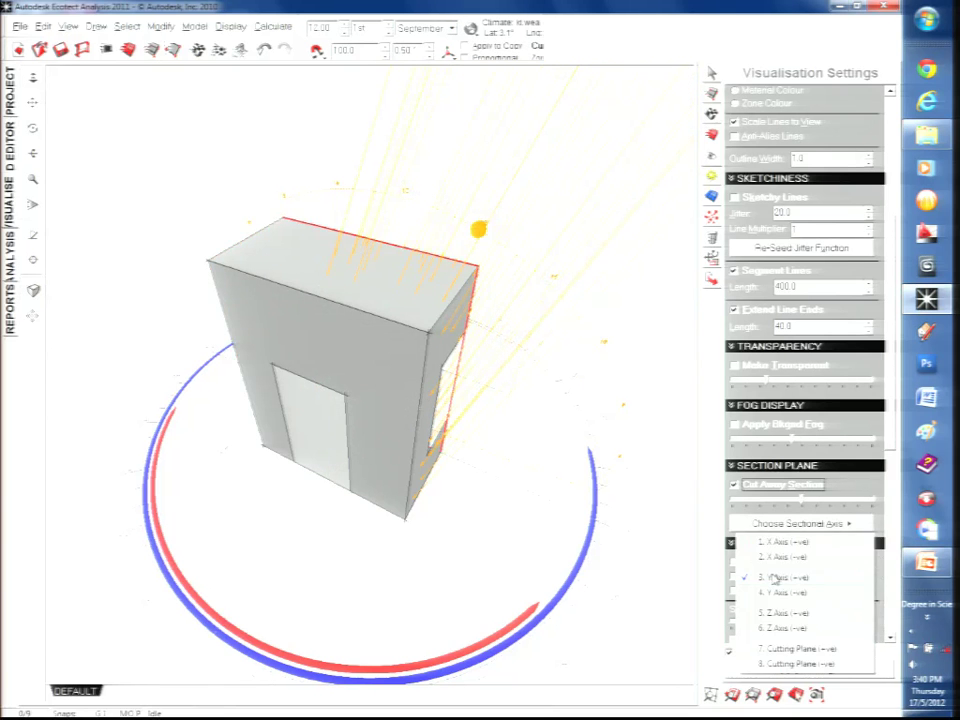
pyautogui.click(776, 615)
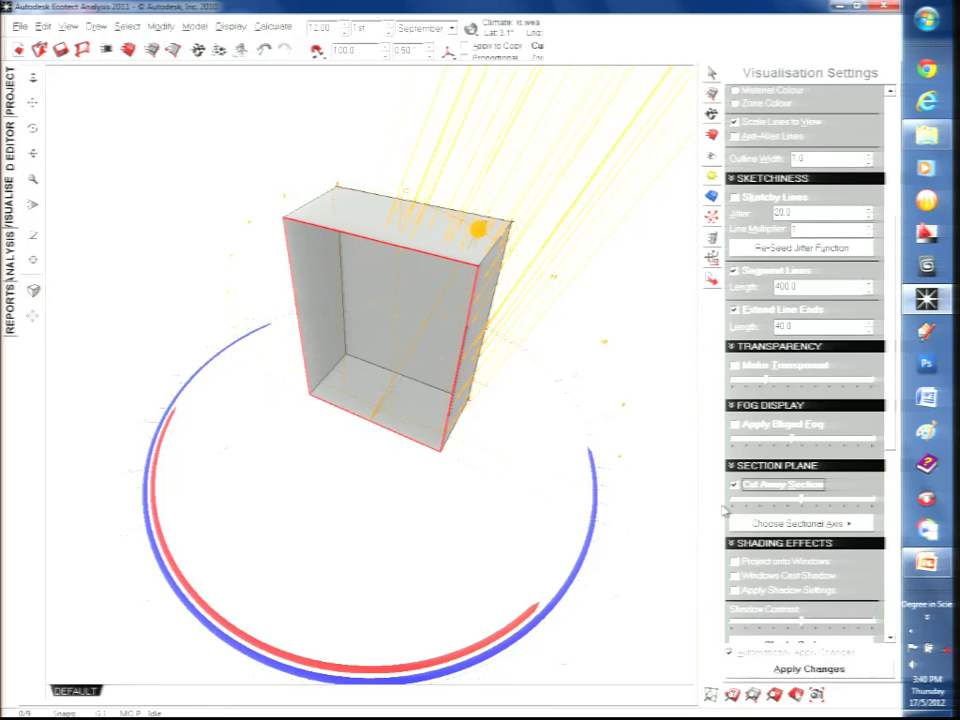
pyautogui.moveTo(788, 499); pyautogui.dragTo(763, 498)
# - Advance the time to 13:00 and examine the solar rays in the sectioned interior
pyautogui.moveTo(505, 362); pyautogui.dragTo(499, 306, button='right')
pyautogui.scroll(3, 500, 310)
pyautogui.scroll(-5, 500, 311)
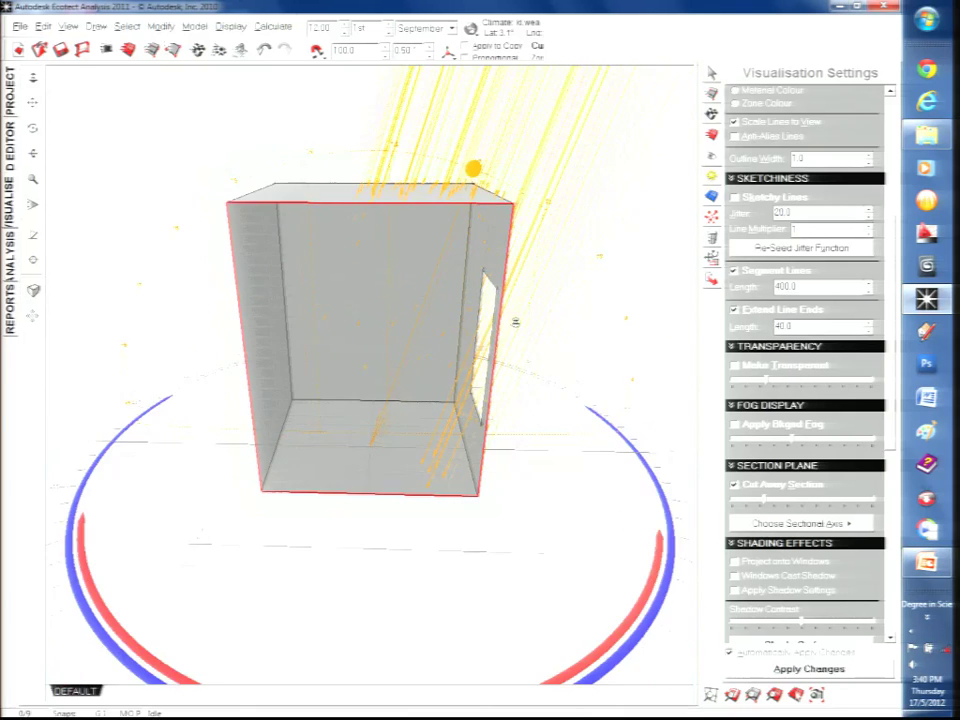
pyautogui.moveTo(438, 110); pyautogui.dragTo(400, 193, button='right')
pyautogui.scroll(4, 358, 348)
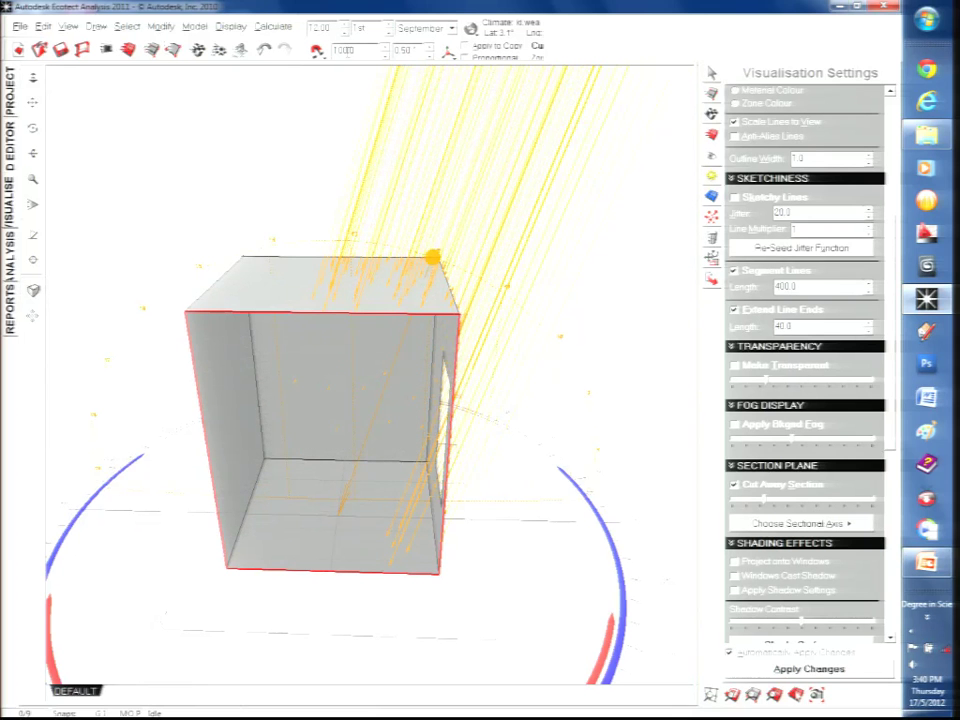
pyautogui.click(341, 24)
pyautogui.click(341, 24)
pyautogui.click(343, 26)
pyautogui.click(343, 26)
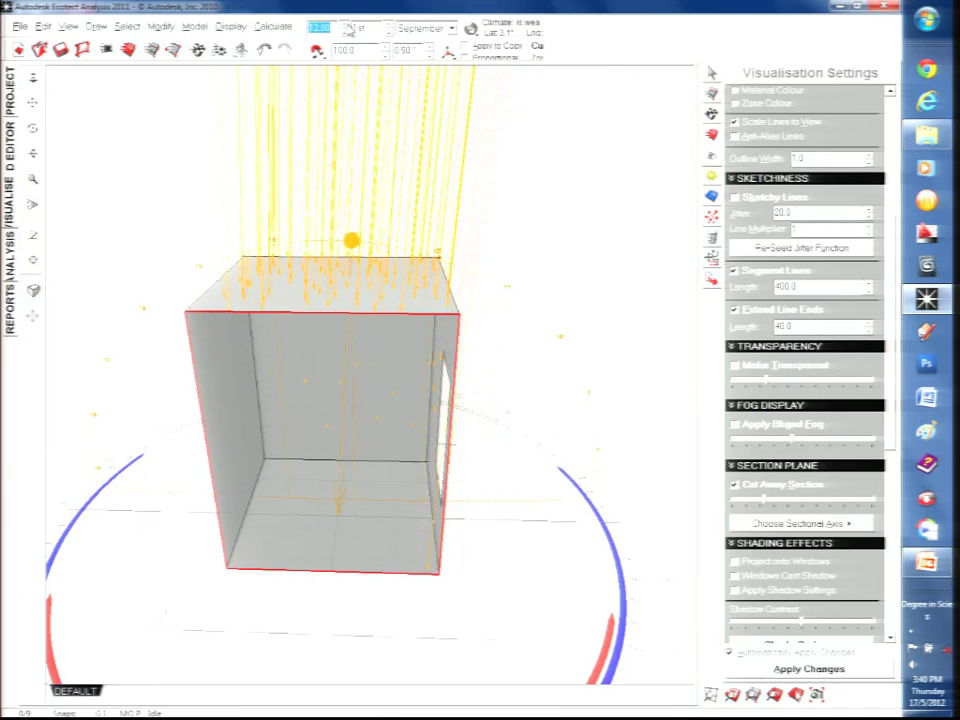
# - Move the time back to 10:15 so the solar rays enter the interior through the window
pyautogui.click(345, 25)
pyautogui.click(347, 35)
pyautogui.click(347, 35)
pyautogui.click(345, 35)
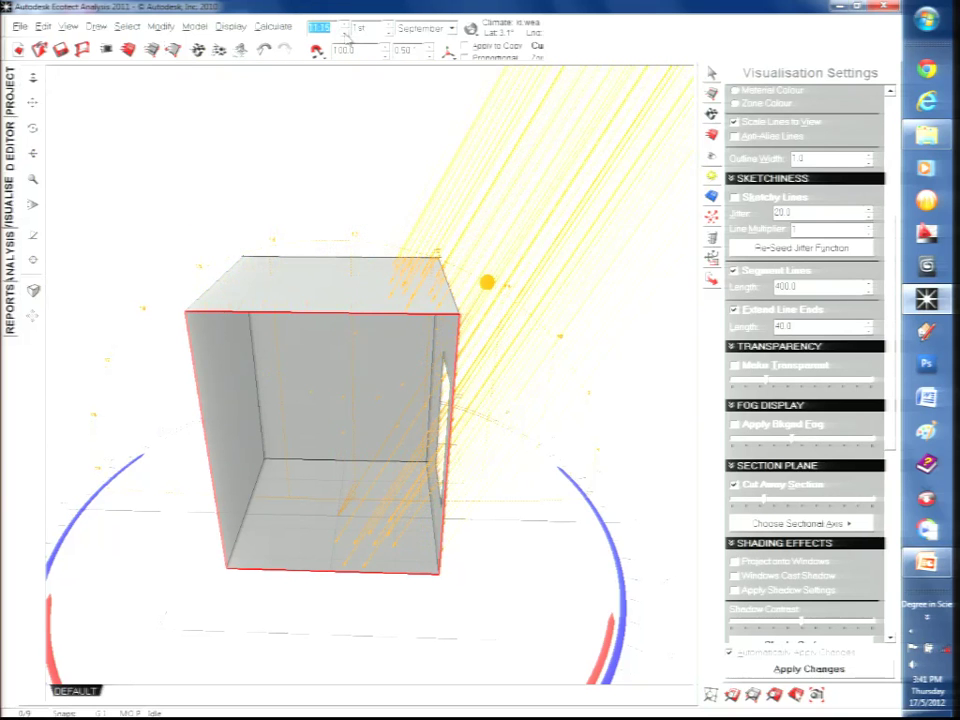
pyautogui.press('Down')
pyautogui.press('Down')
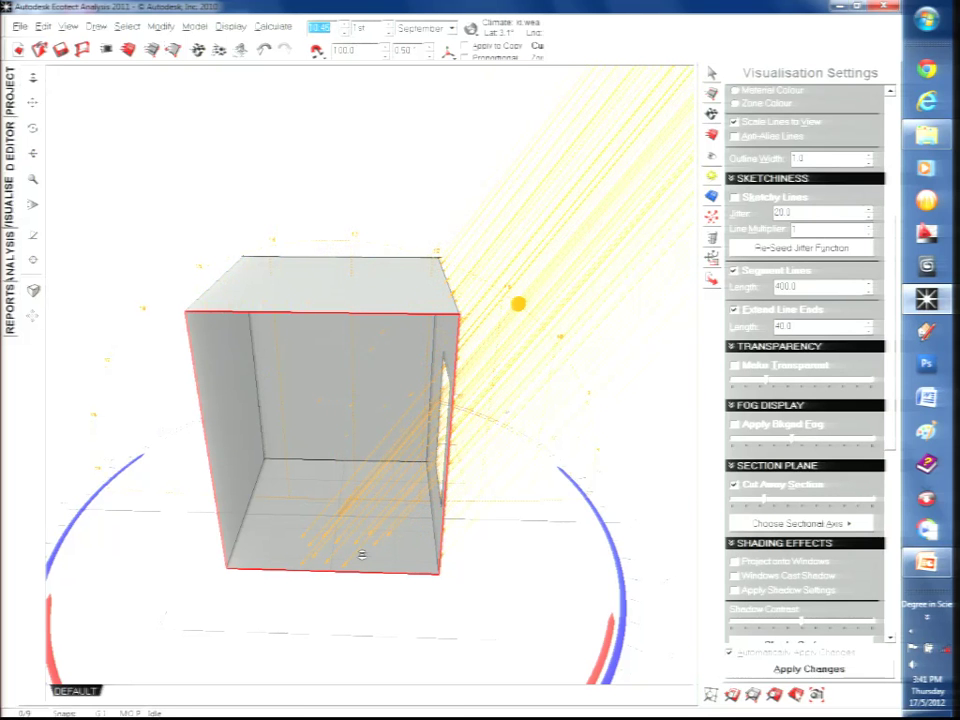
pyautogui.scroll(2, 366, 540)
pyautogui.scroll(3, 372, 505)
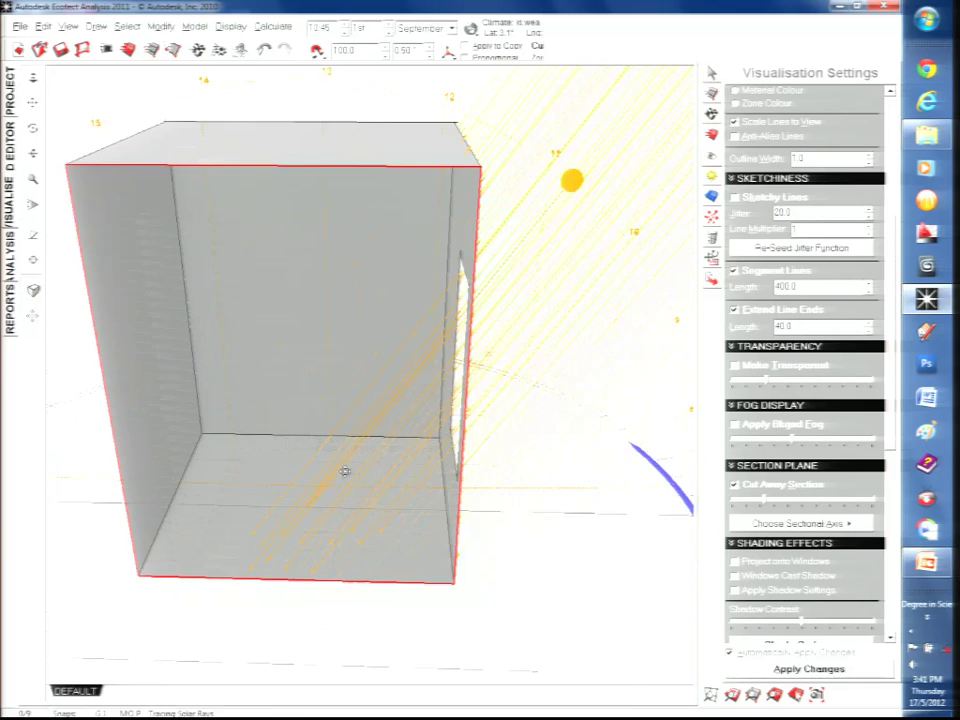
pyautogui.click(345, 36)
pyautogui.click(345, 36)
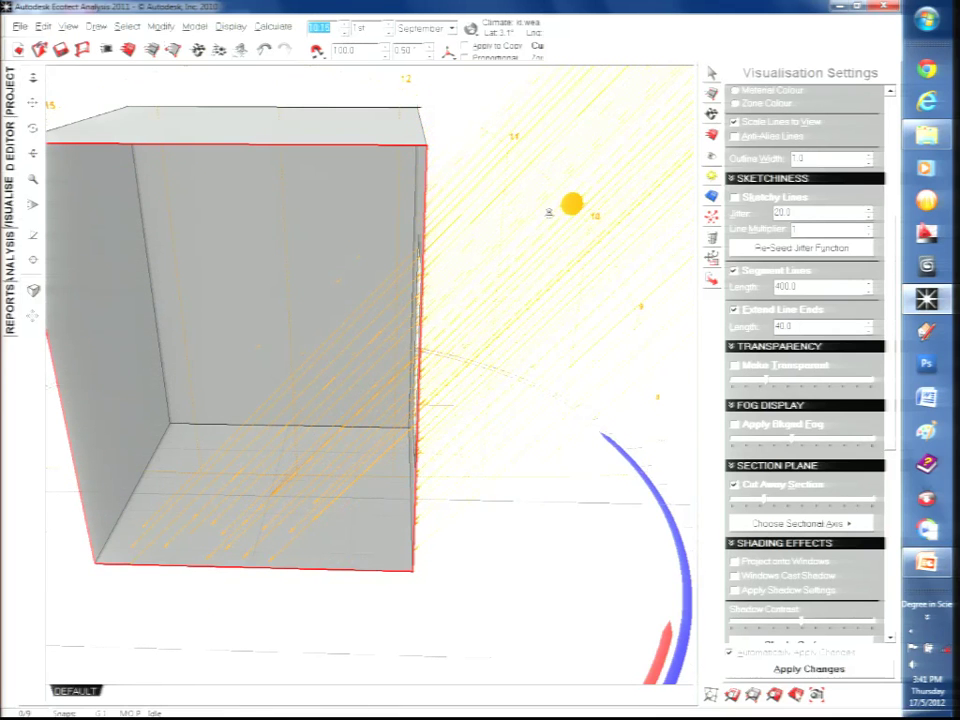
# - In the shadow settings, reduce the solar ray spacing to 300 and then to 100
pyautogui.click(713, 195)
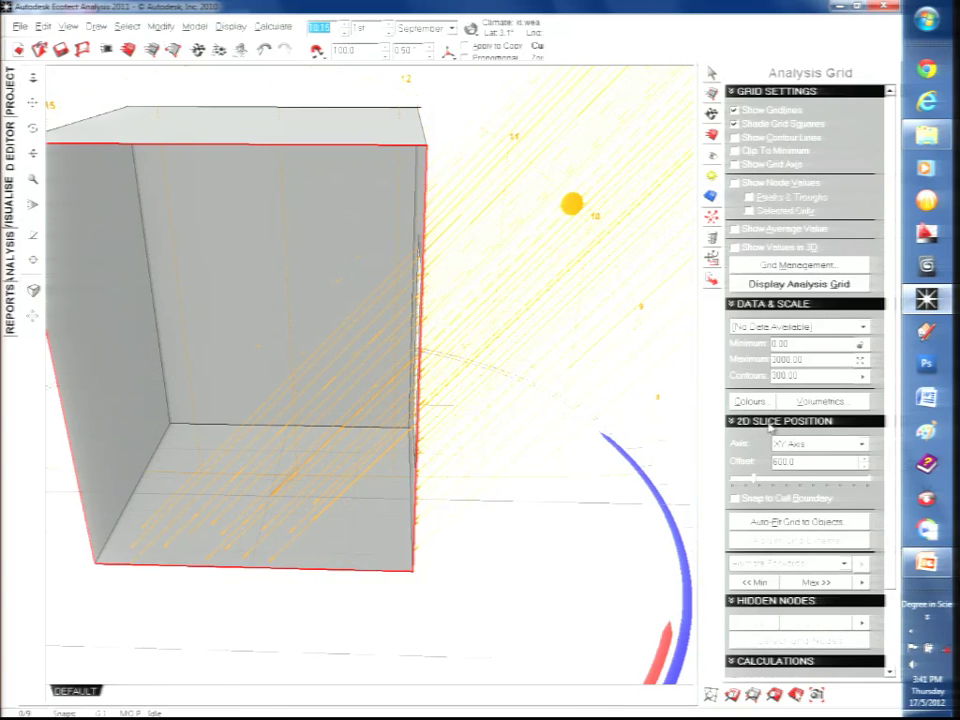
pyautogui.click(712, 175)
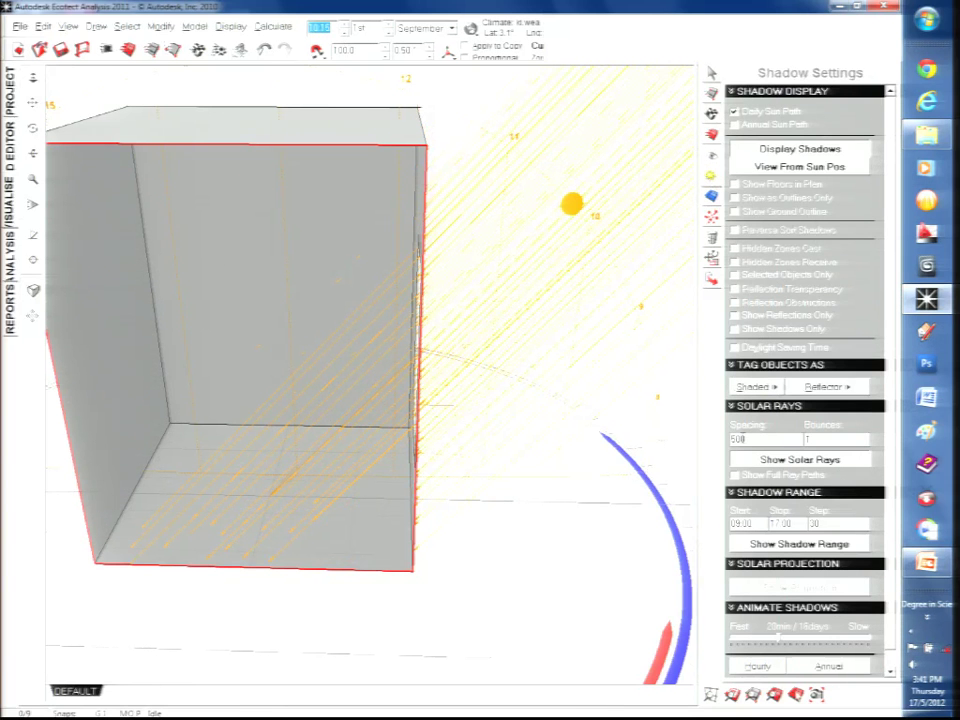
pyautogui.click(750, 439)
pyautogui.write('300')
pyautogui.press('Return')
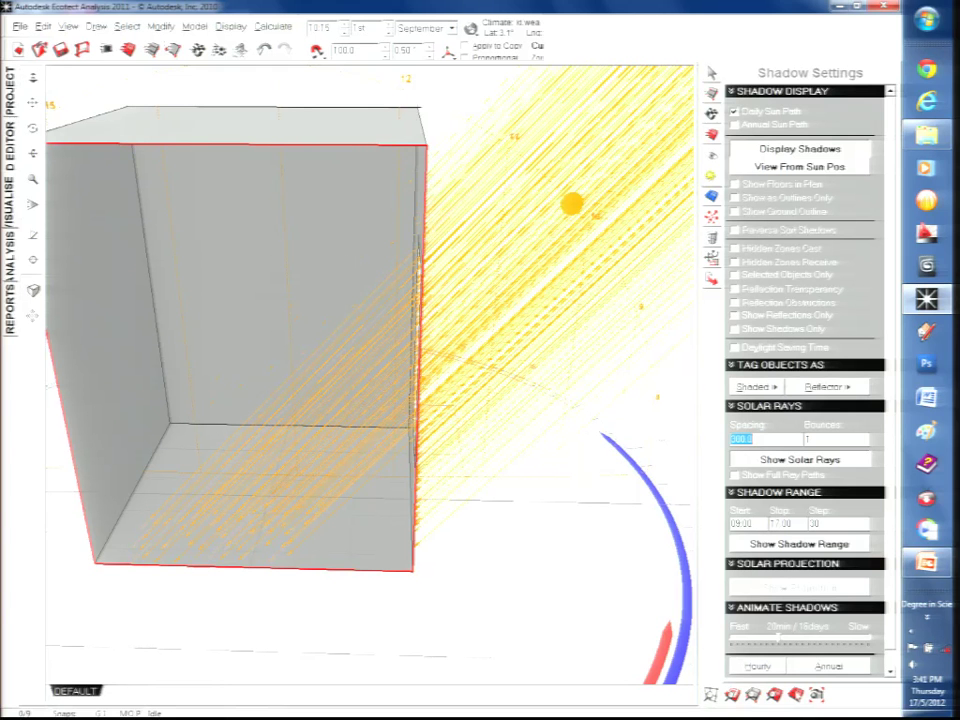
pyautogui.write('100')
pyautogui.press('Return')
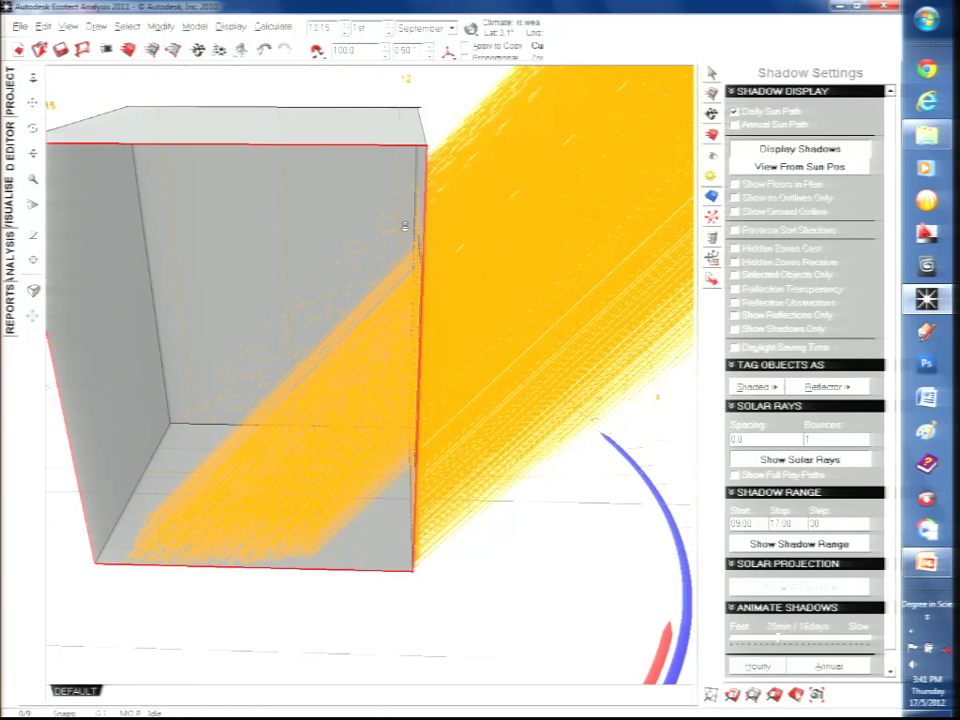
# - Hide the daily sun path and turn off the solar rays around the sectioned building
pyautogui.scroll(-5, 392, 206)
pyautogui.scroll(5, 556, 90)
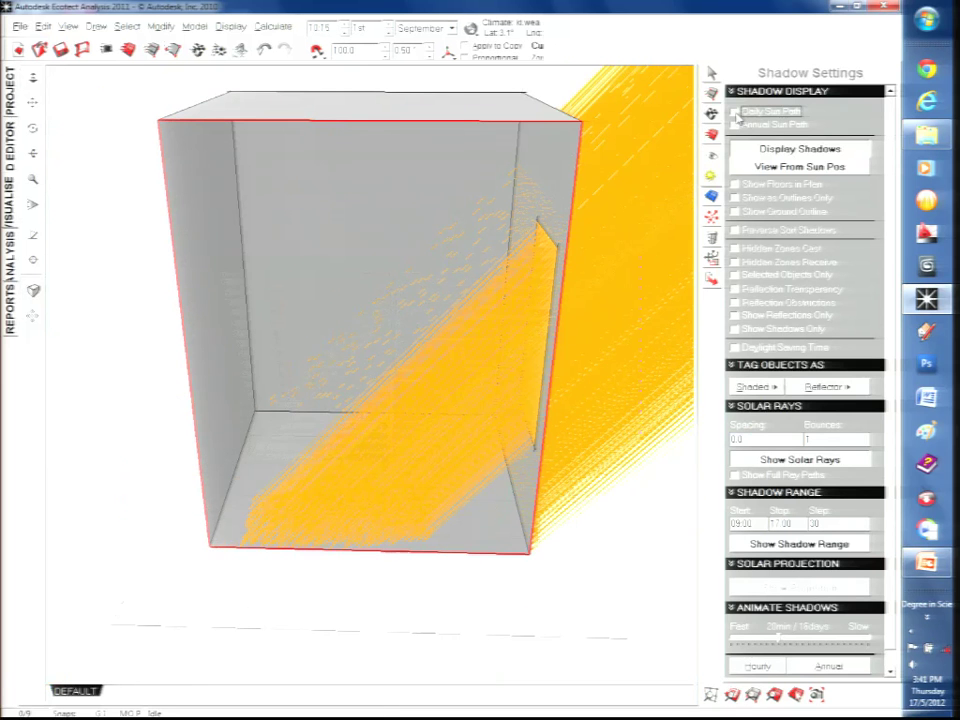
pyautogui.click(771, 462)
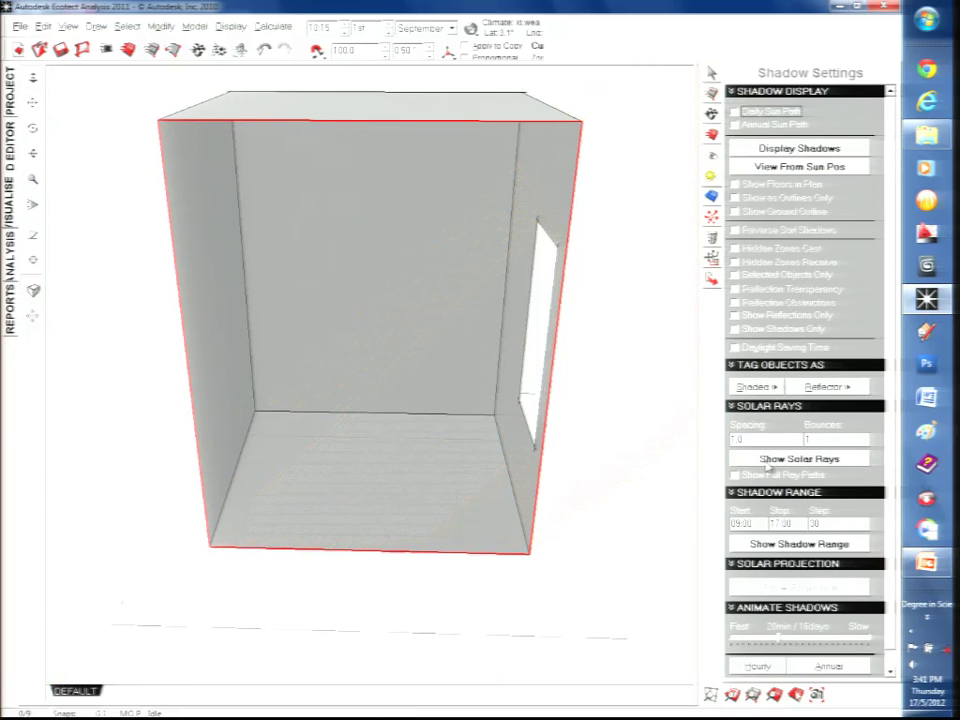
# - Return to the 3D Editor, select the floor and tag it as a reflector
pyautogui.click(10, 142)
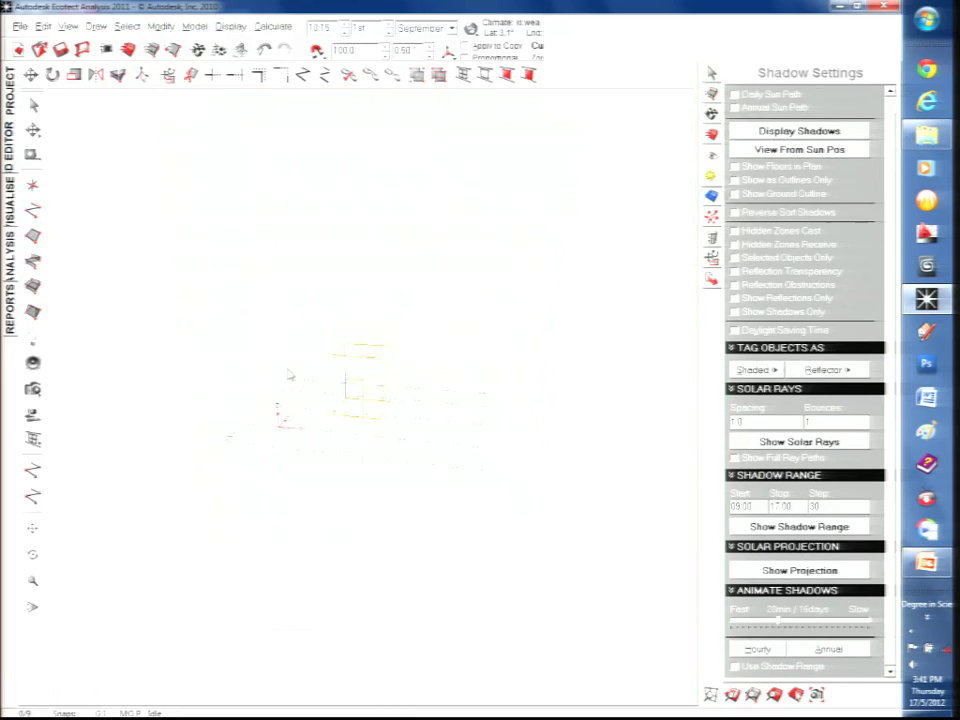
pyautogui.moveTo(434, 293); pyautogui.dragTo(404, 338, button='middle')
pyautogui.click(366, 325)
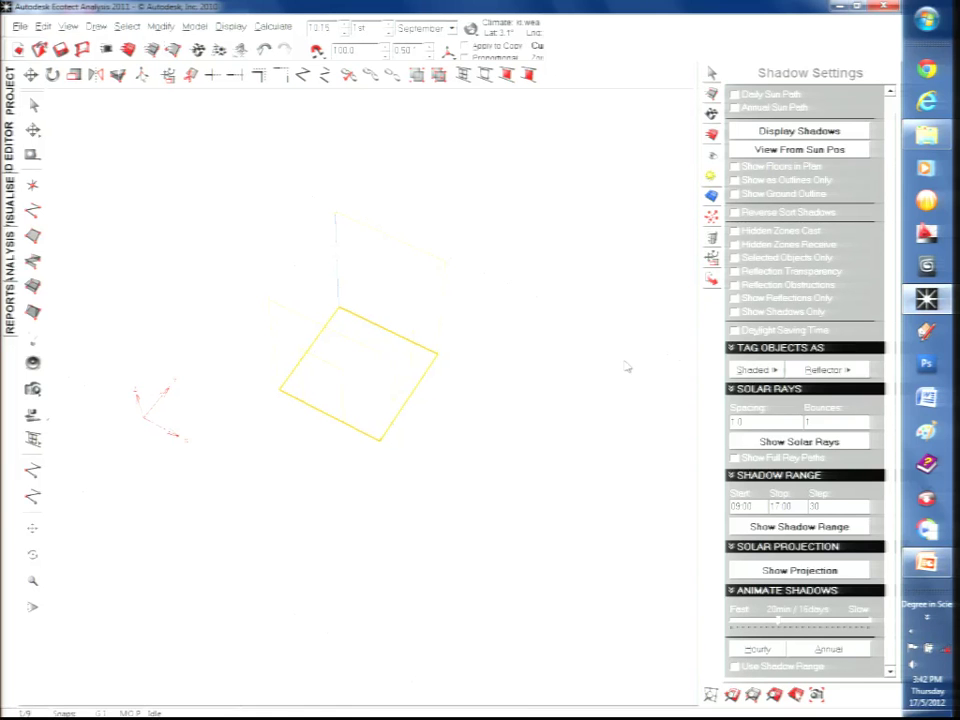
pyautogui.click(816, 373)
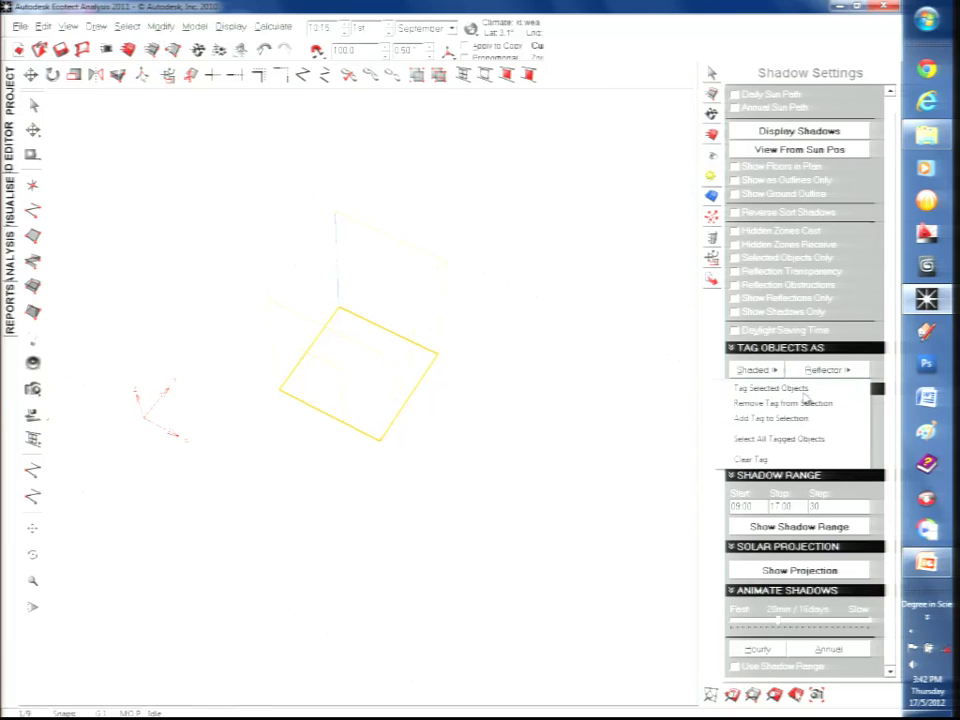
pyautogui.click(804, 397)
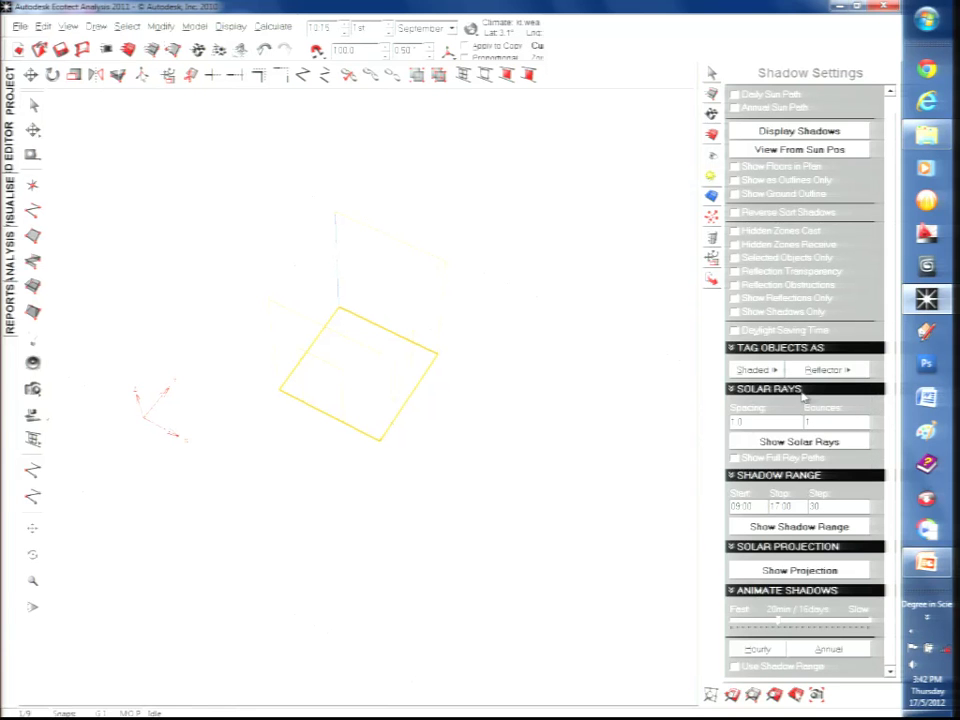
# - Show the daily sun path and try to display the solar rays with a spacing of 1.0
pyautogui.click(737, 95)
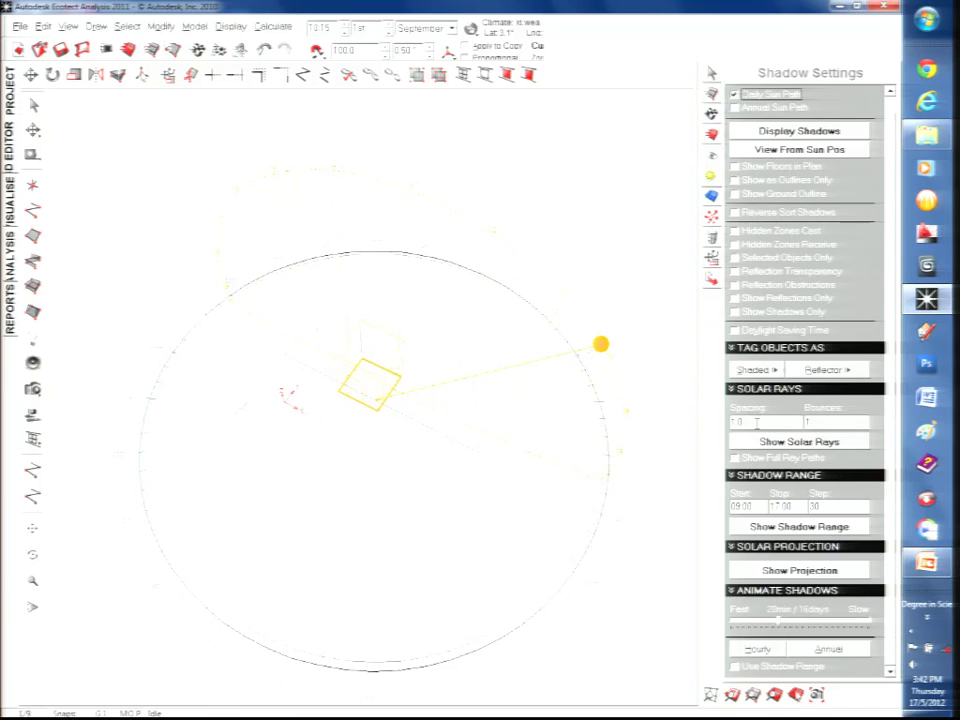
pyautogui.click(766, 442)
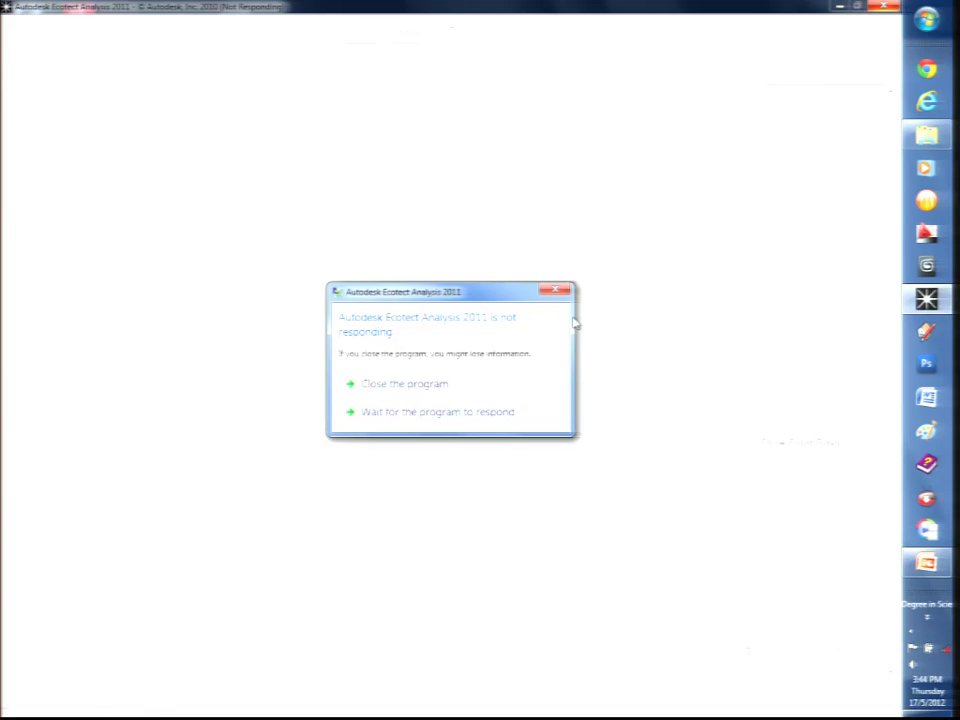
# - Close the unresponsive program and restart Ecotect Analysis with an empty model
pyautogui.click(440, 384)
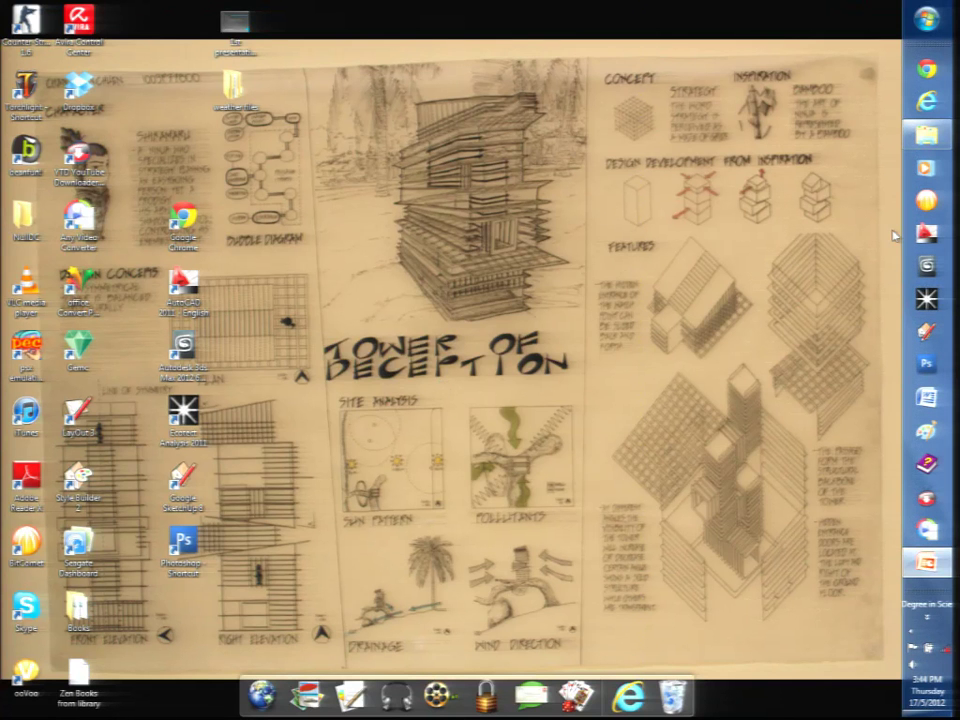
pyautogui.click(927, 298)
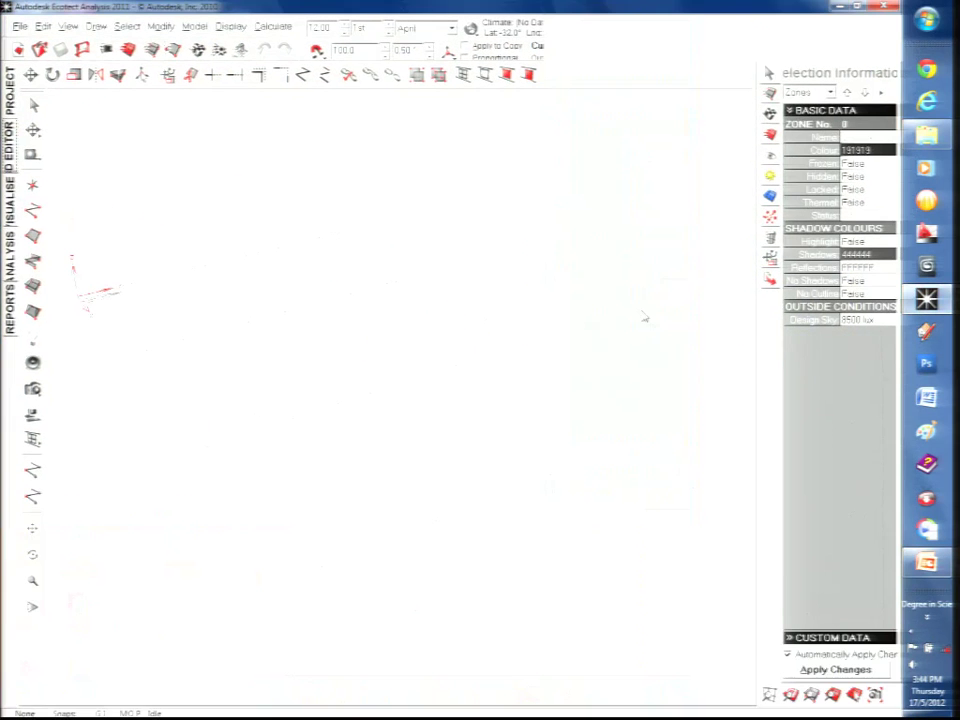
# - Draw a roughly square zone about 5 m by 5 m on the grid and accept the name Zone 1
pyautogui.click(33, 185)
pyautogui.click(232, 380)
pyautogui.click(494, 420)
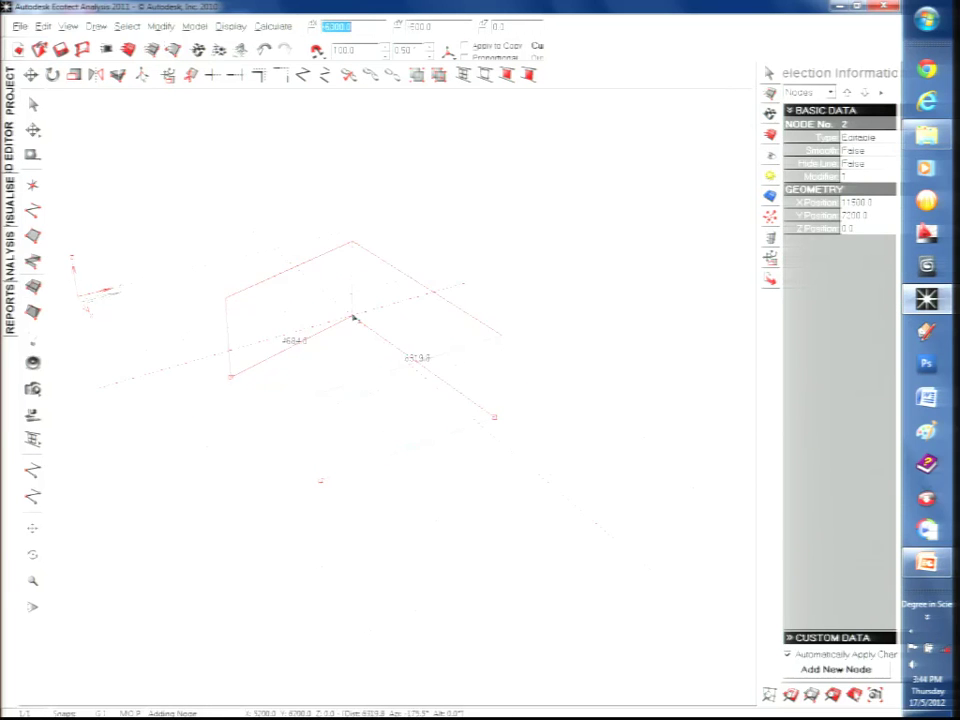
pyautogui.click(397, 328)
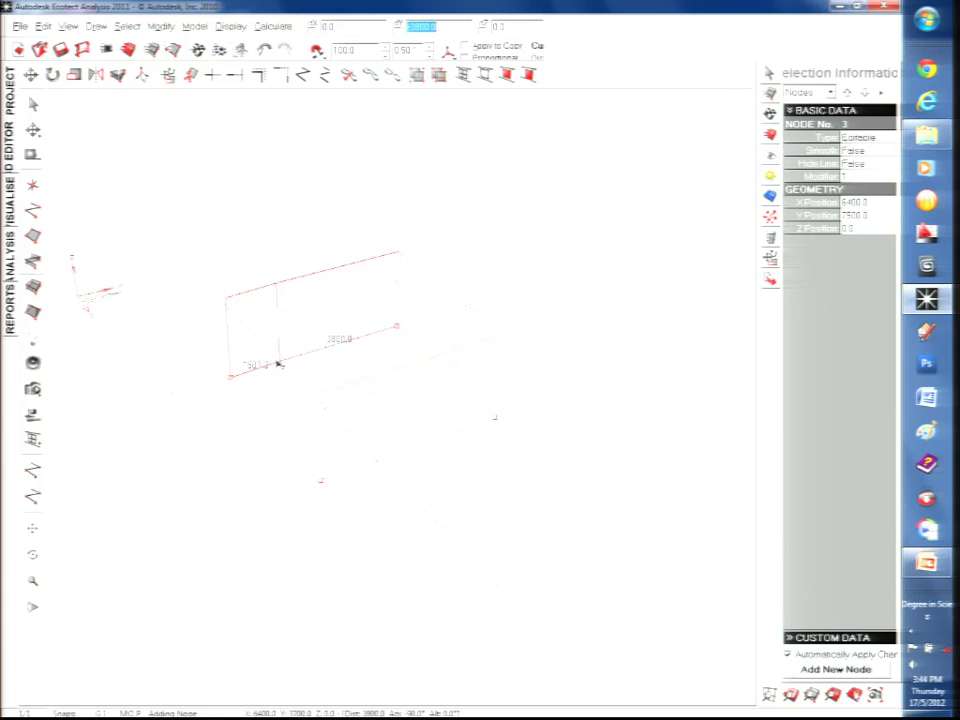
pyautogui.click(234, 379)
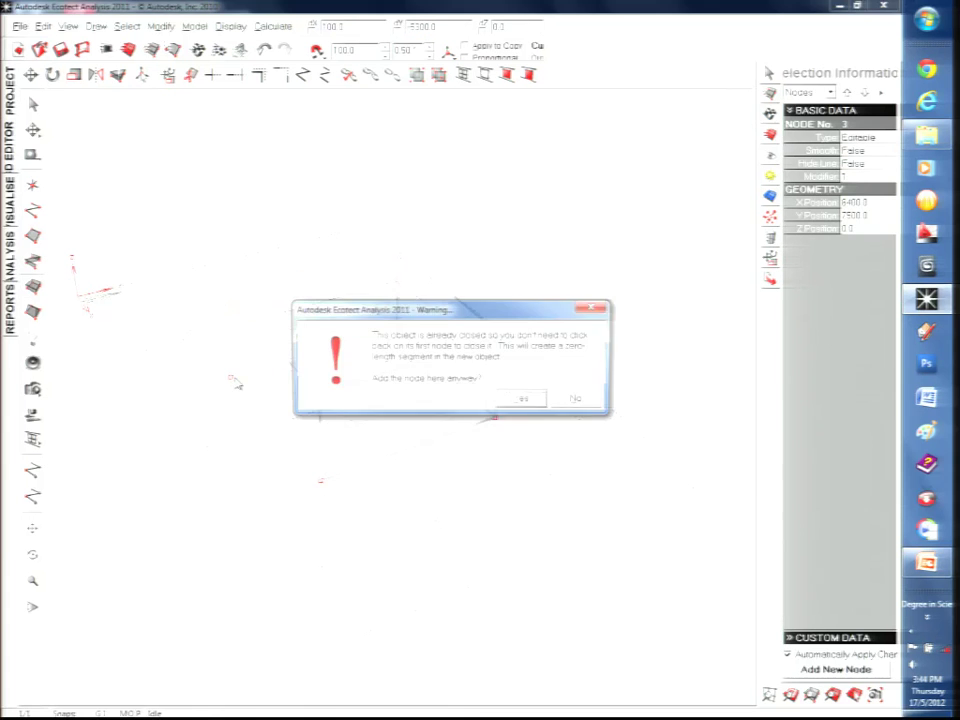
pyautogui.click(523, 399)
pyautogui.press('Escape')
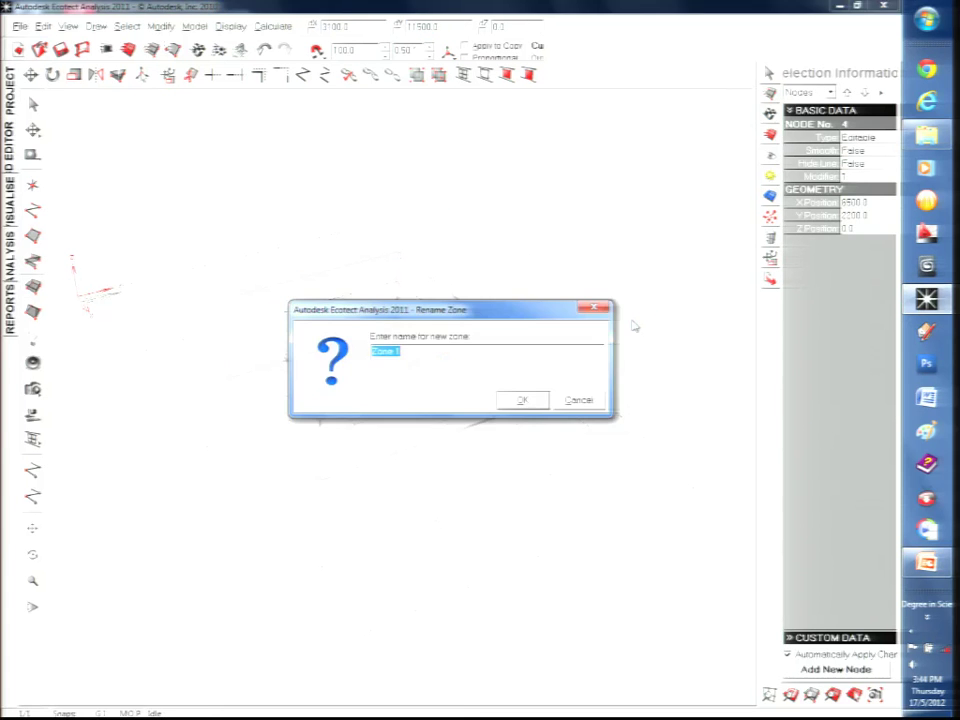
pyautogui.press('Return')
# - Set the new zone's Z axis extrusion height to 5400
pyautogui.click(884, 294)
pyautogui.write('5400')
pyautogui.press('Return')
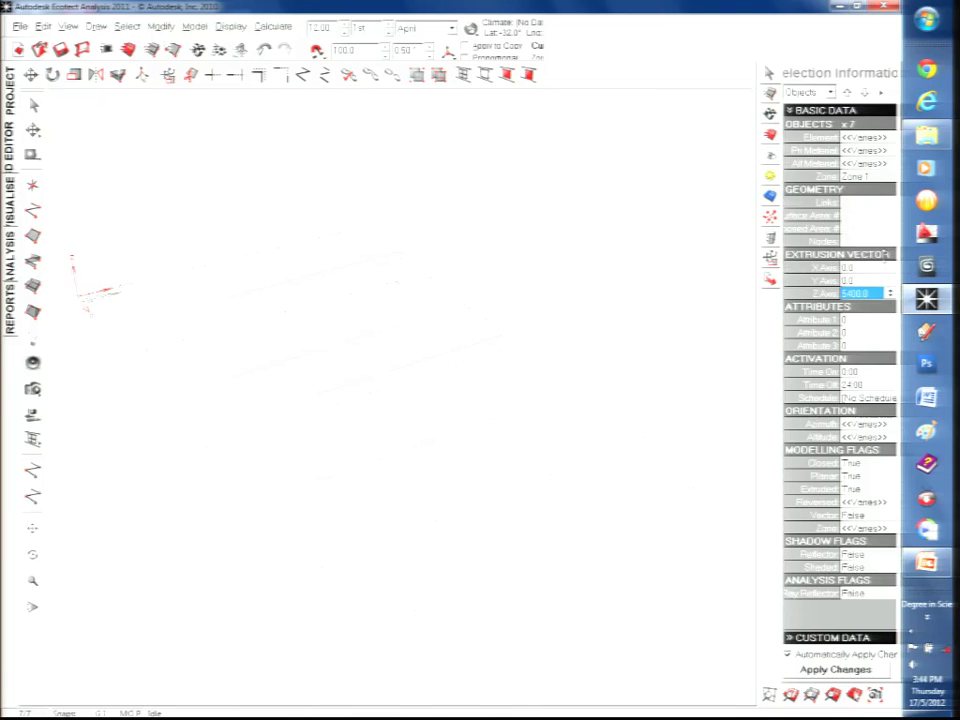
# - Insert a four-sided opening in the zone's east wall, spanning heights from about 1500 to 4000 mm
pyautogui.moveTo(489, 332)
pyautogui.mouseDown(button='middle')
pyautogui.moveTo(536, 291)
pyautogui.moveTo(508, 285)
pyautogui.moveTo(474, 310)
pyautogui.moveTo(441, 315)
pyautogui.moveTo(551, 283)
pyautogui.moveTo(540, 311)
pyautogui.moveTo(492, 349)
pyautogui.mouseUp(button='middle')
pyautogui.rightClick(492, 349)
pyautogui.moveTo(595, 540)
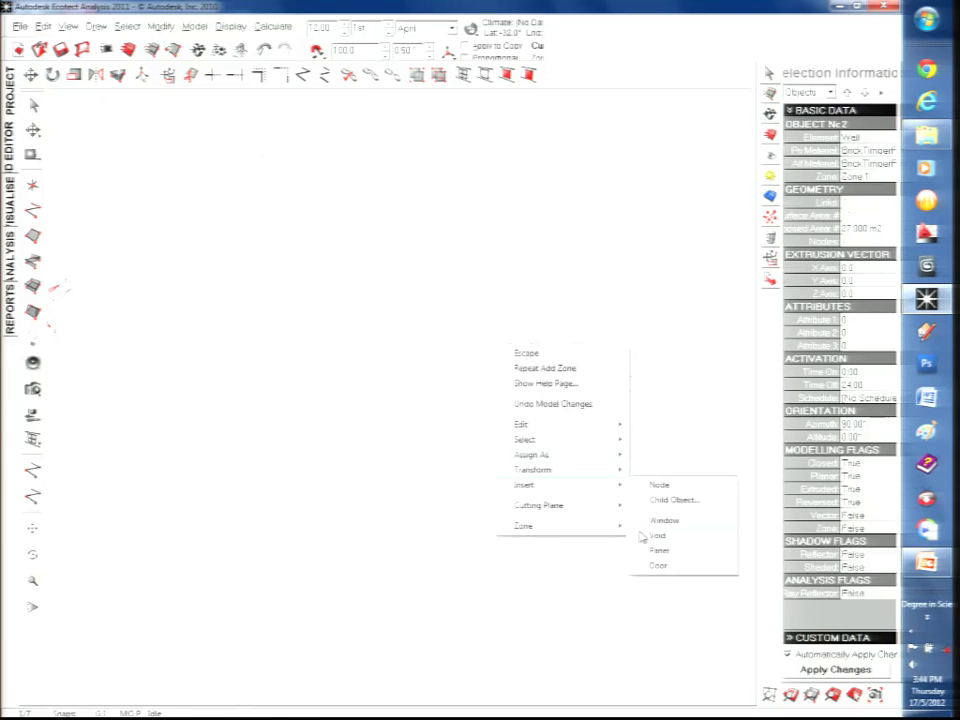
pyautogui.click(662, 578)
pyautogui.click(411, 375)
pyautogui.click(408, 442)
pyautogui.click(472, 385)
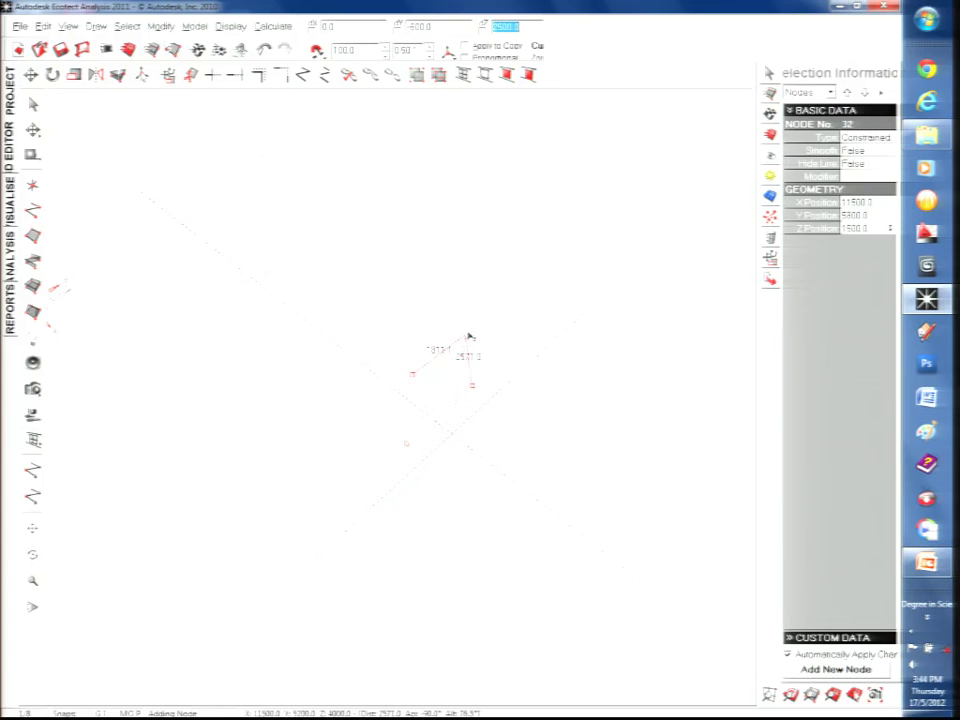
pyautogui.click(412, 376)
pyautogui.click(518, 400)
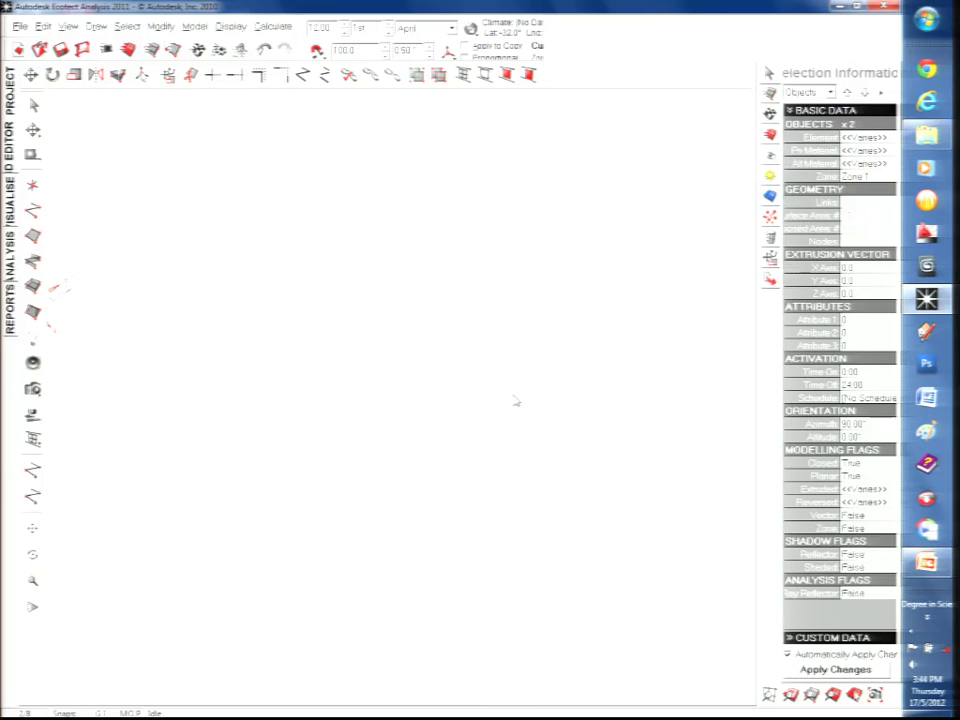
# - Load the Kuala Lumpur weather file and update the global position to match the climate file
pyautogui.click(452, 28)
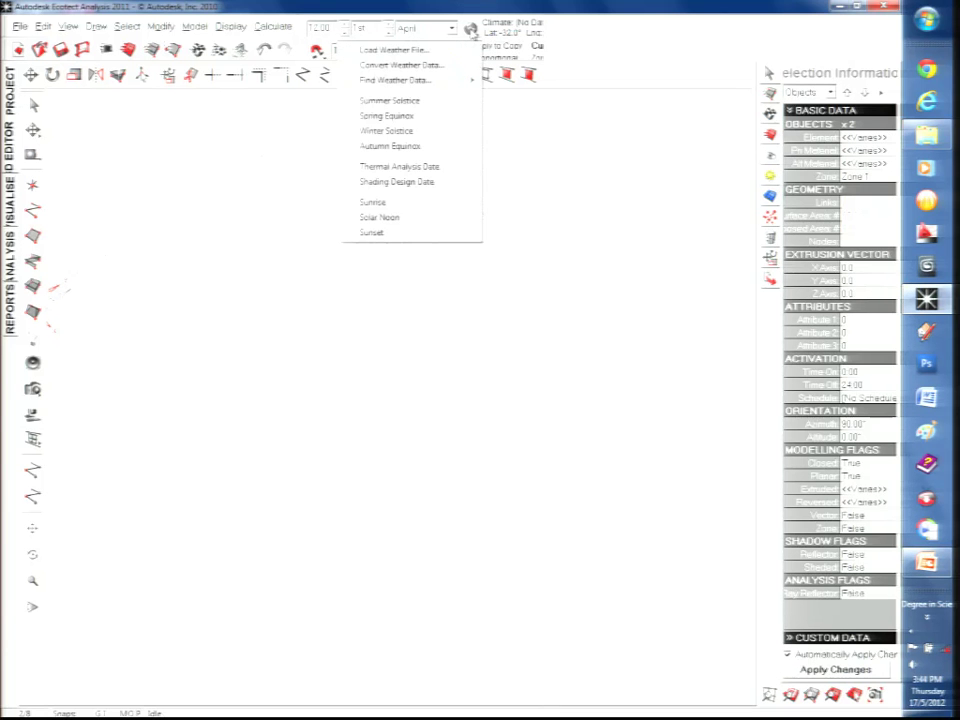
pyautogui.click(450, 49)
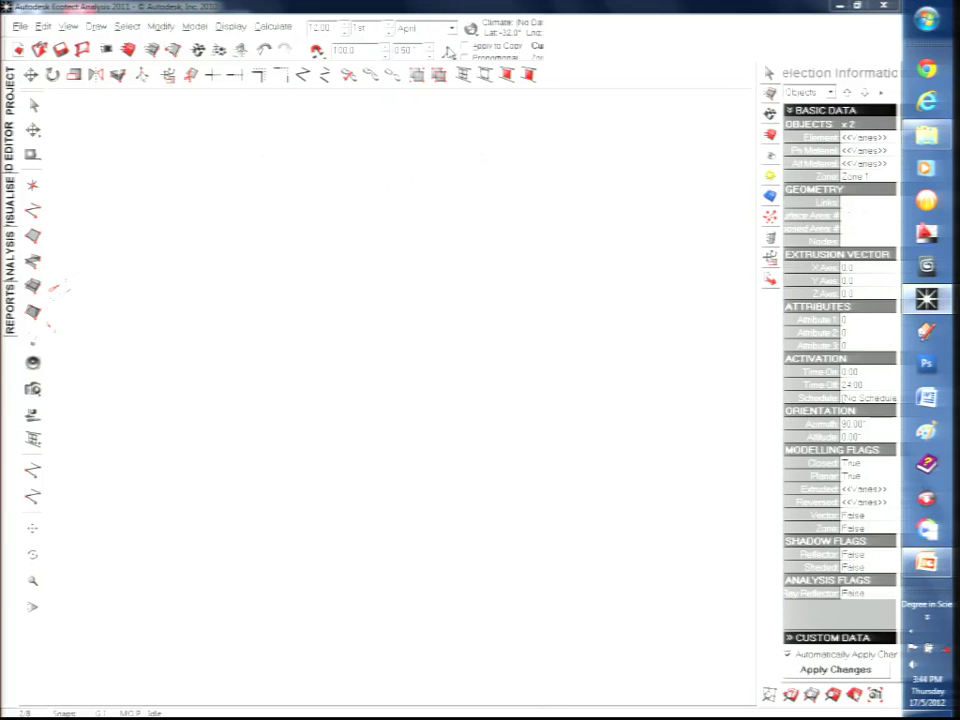
pyautogui.doubleClick(375, 213)
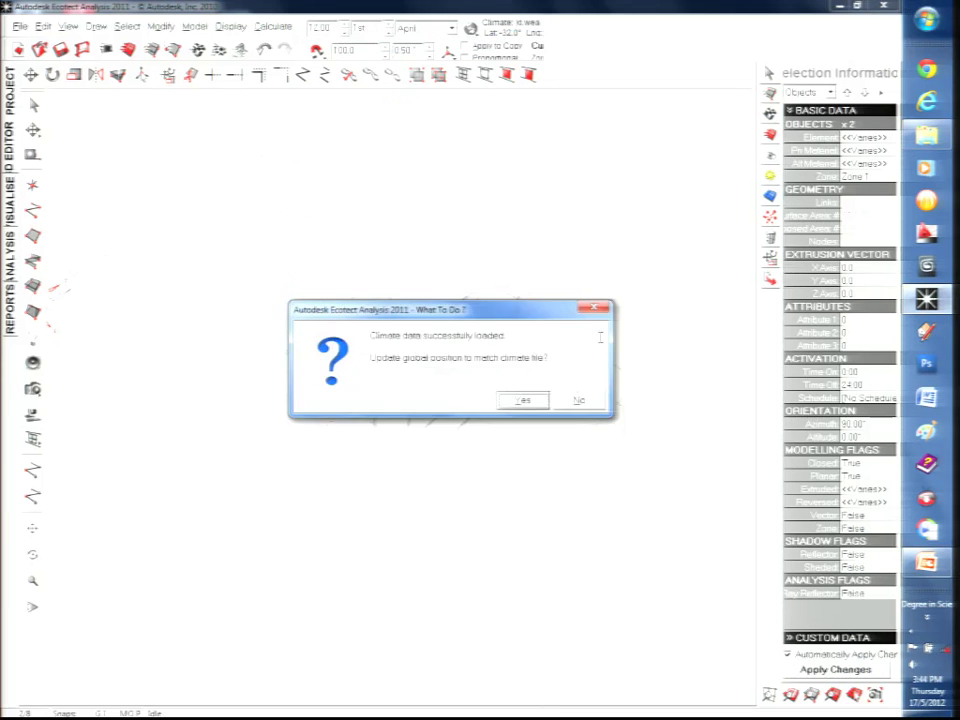
pyautogui.click(548, 401)
# - Set the time to 11:30 by moving the sun along the displayed daily sun path, and hide the path again
pyautogui.click(773, 196)
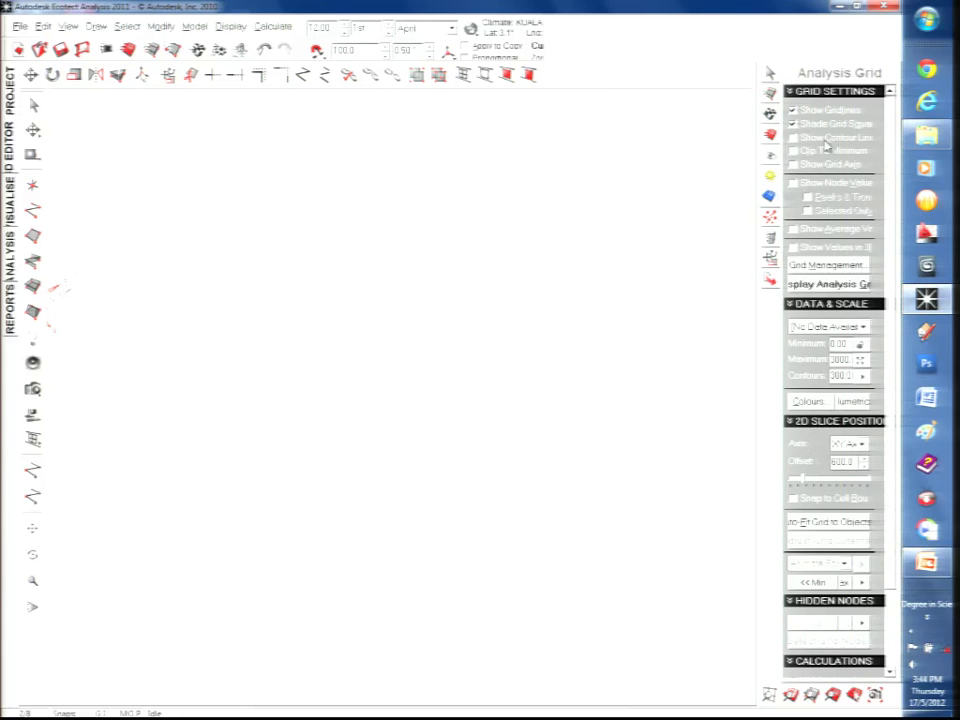
pyautogui.click(770, 176)
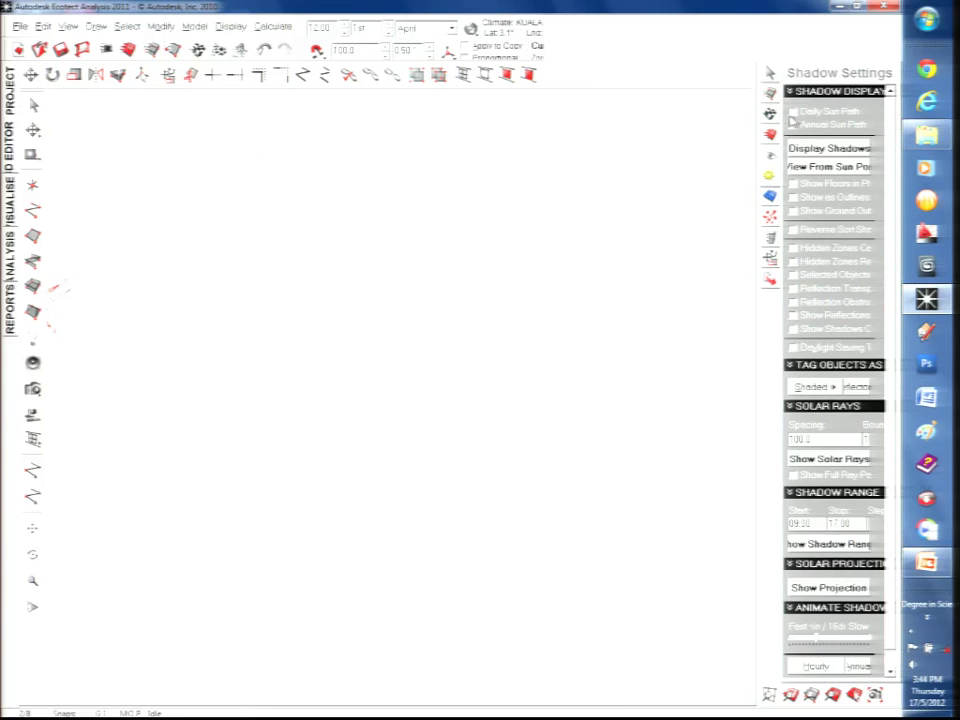
pyautogui.click(792, 111)
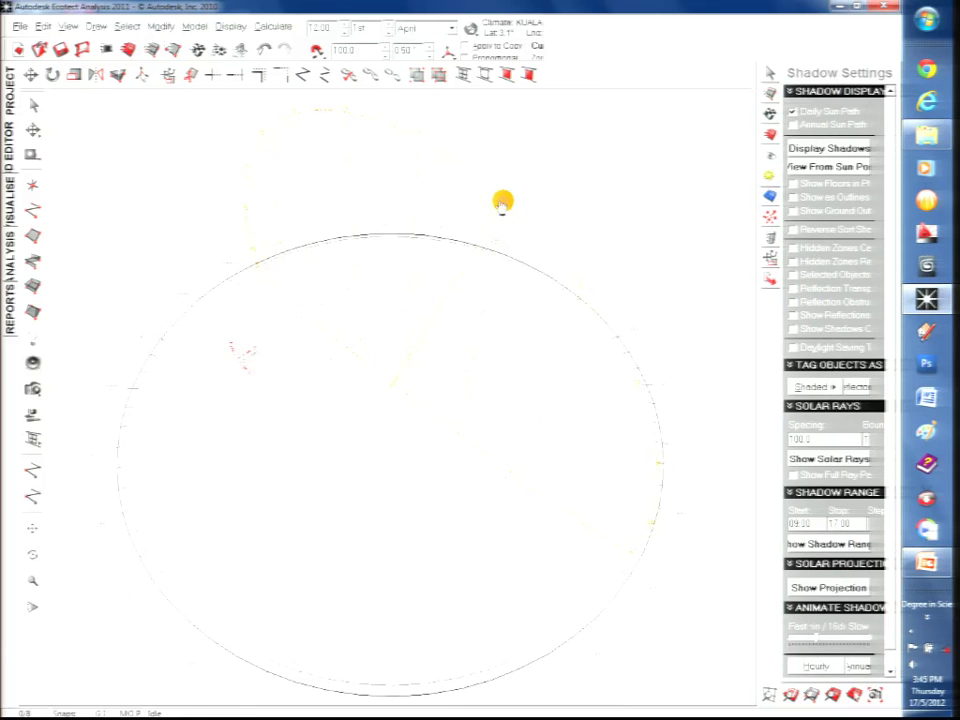
pyautogui.moveTo(502, 203); pyautogui.dragTo(405, 190)
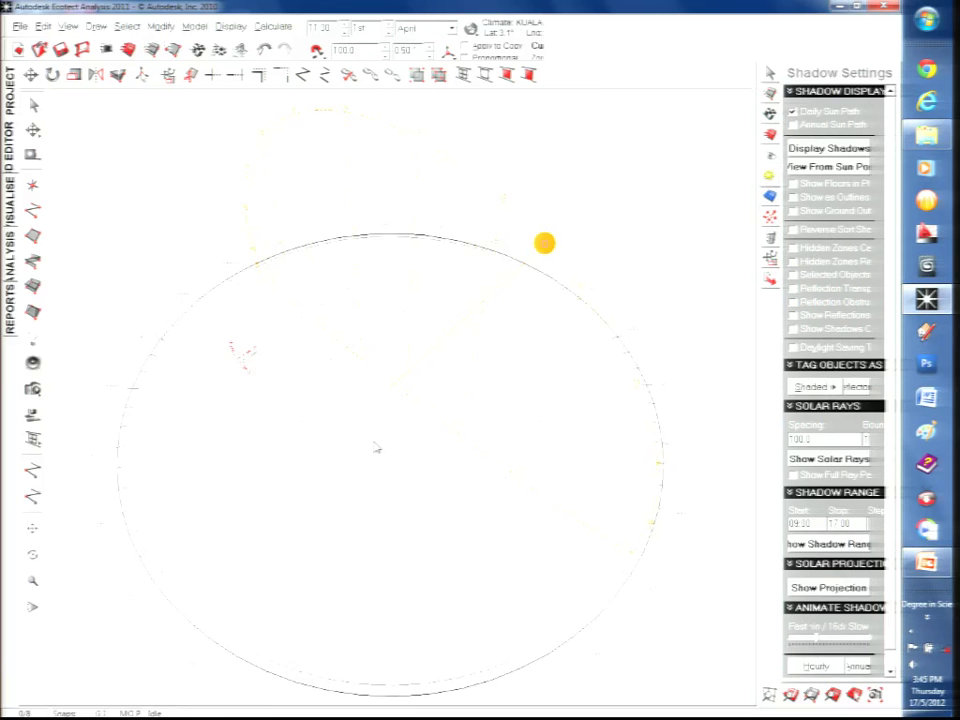
pyautogui.click(815, 112)
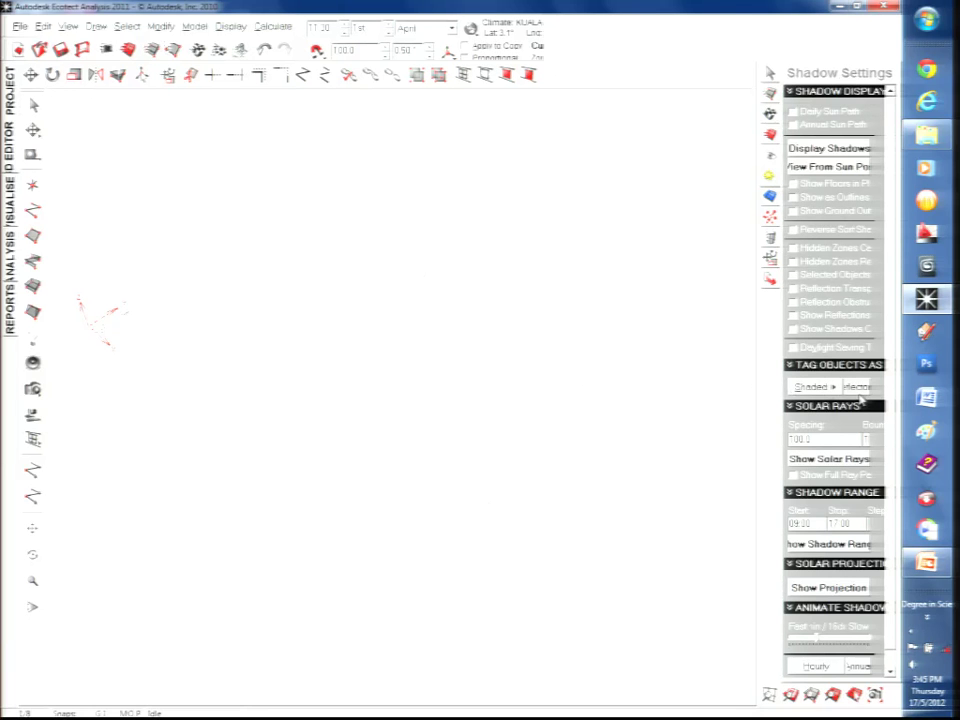
# - Tag the selected object as a reflector and turn on the daily sun path
pyautogui.click(828, 386)
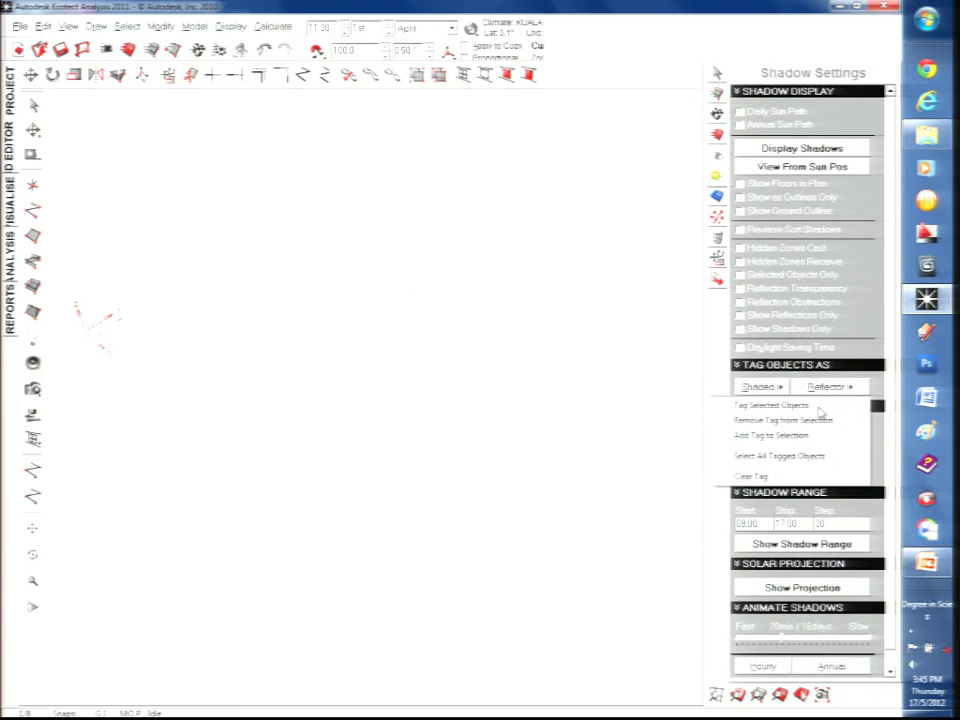
pyautogui.click(820, 408)
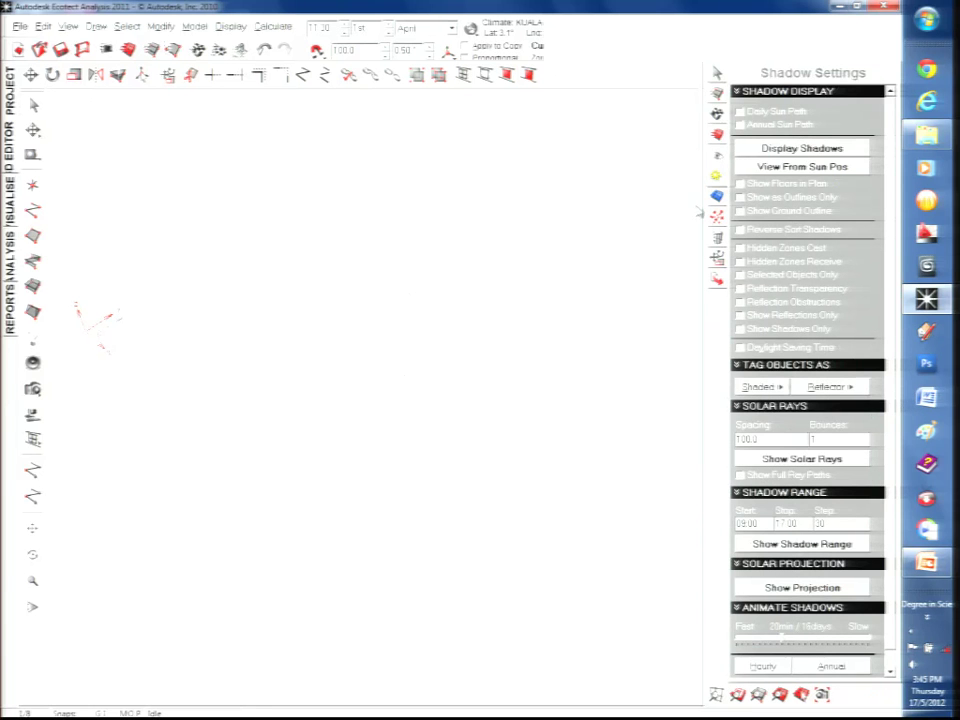
pyautogui.click(740, 113)
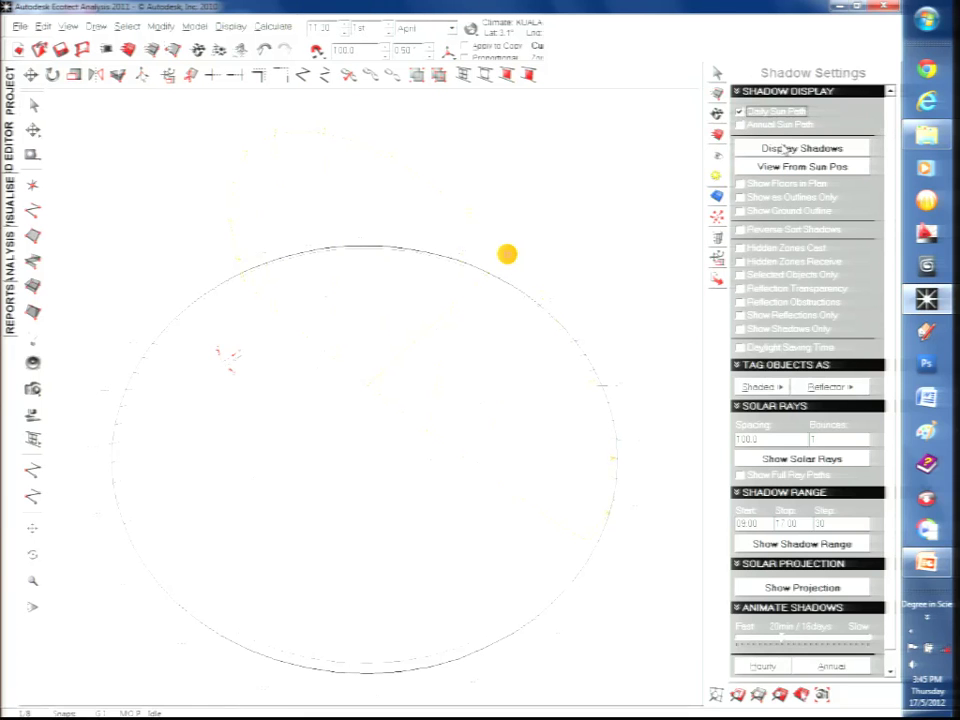
# - Set the solar ray spacing to 200 and show the solar rays on the model
pyautogui.press('Tab')
pyautogui.write('4')
pyautogui.write('00')
pyautogui.click(802, 459)
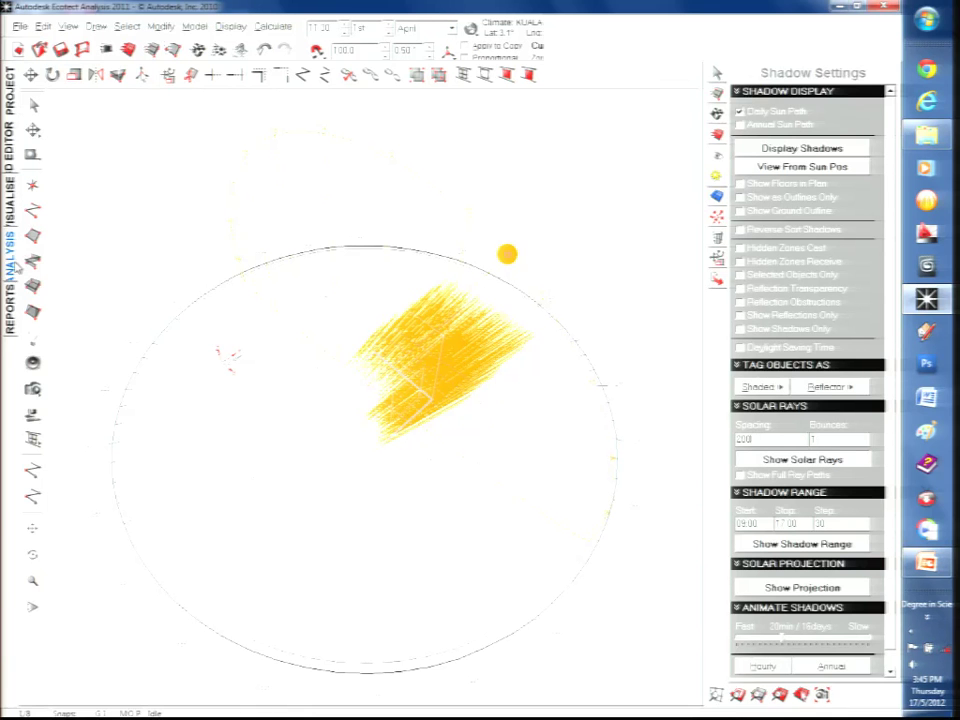
# - Cut away a section of the rendered model along the Y Axis (-ve), with the section plane moved close behind the removed wall
pyautogui.click(9, 201)
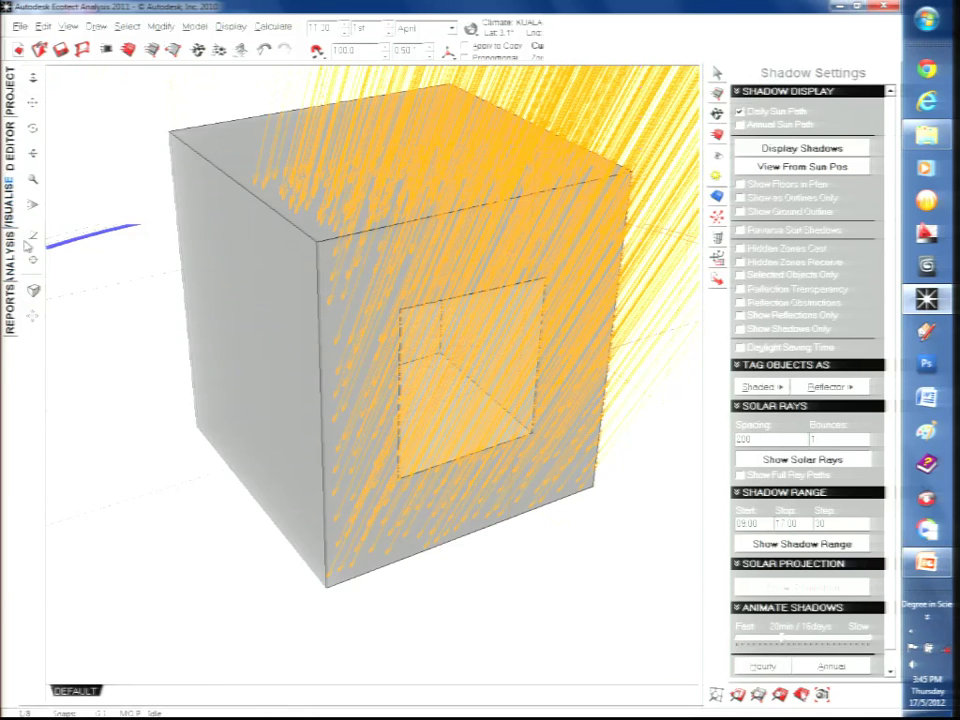
pyautogui.moveTo(294, 243); pyautogui.dragTo(477, 333, button='right')
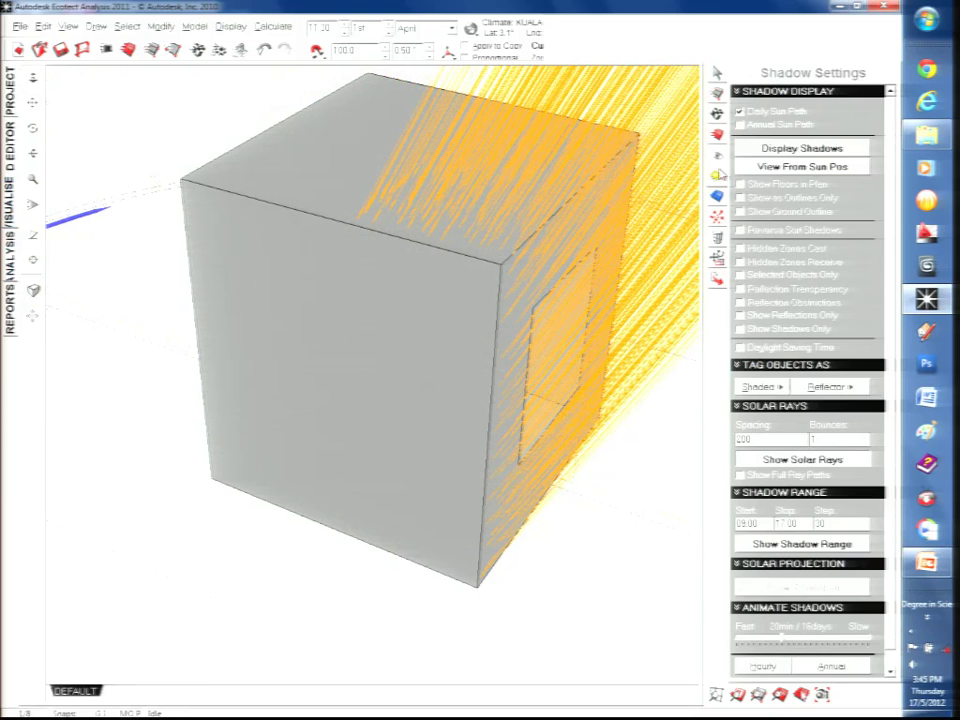
pyautogui.click(717, 158)
pyautogui.scroll(-8, 855, 278)
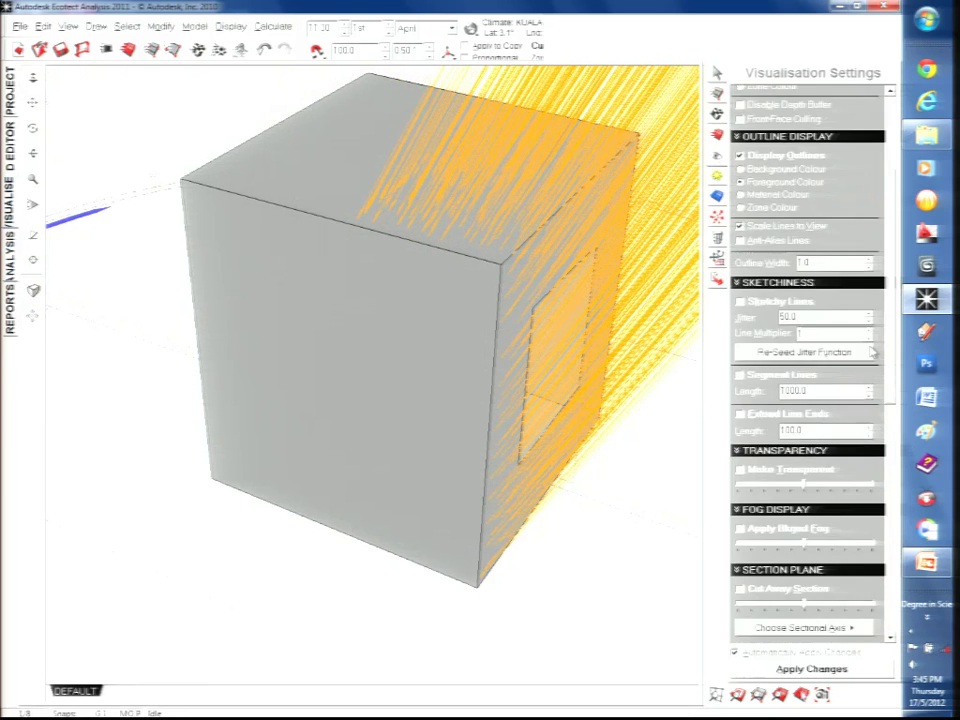
pyautogui.click(788, 407)
pyautogui.click(791, 448)
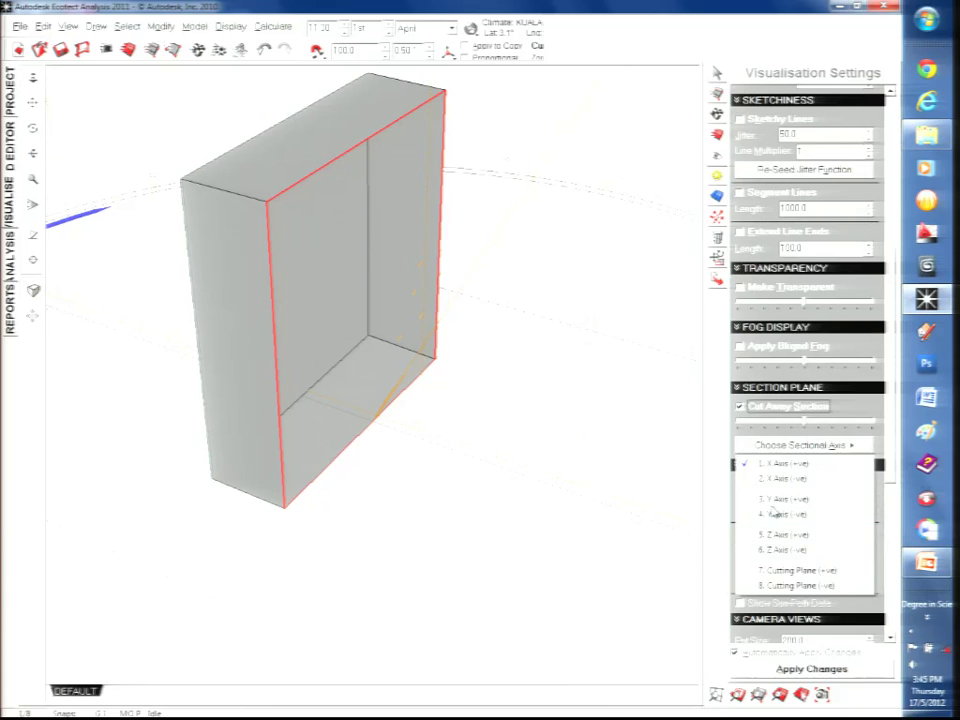
pyautogui.click(772, 510)
pyautogui.click(785, 445)
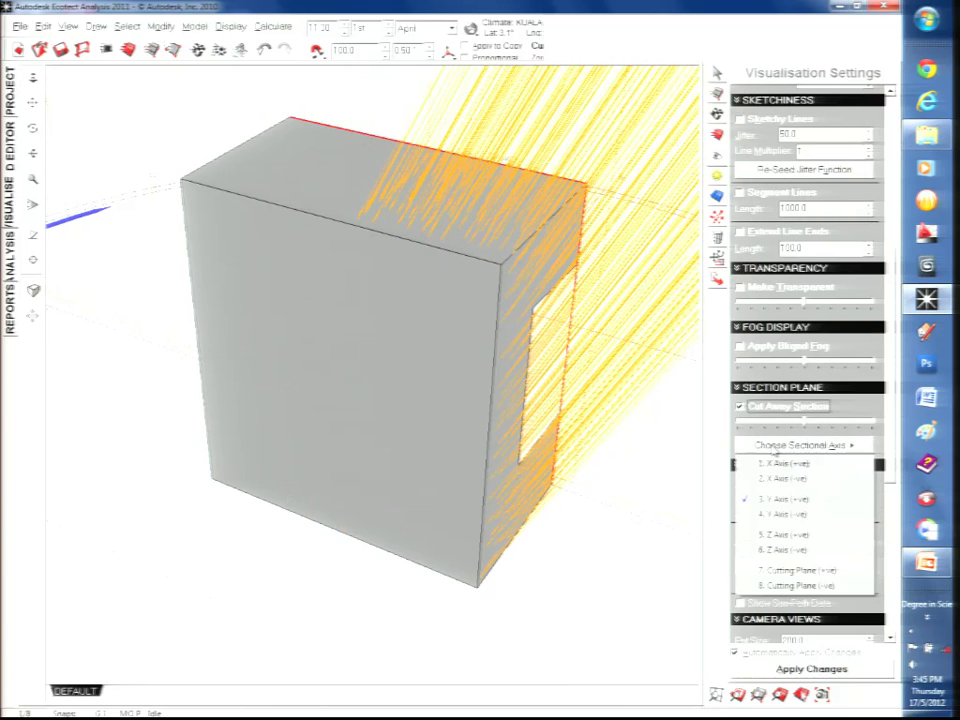
pyautogui.click(770, 471)
pyautogui.moveTo(806, 427); pyautogui.dragTo(786, 427)
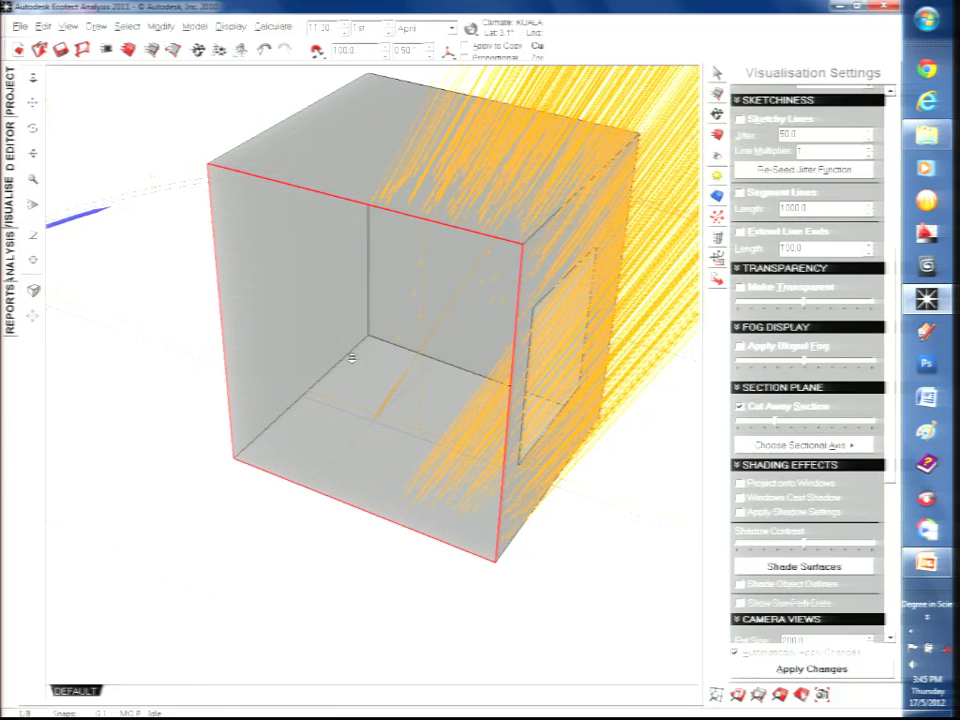
# - Set the month to December and step it back to January, comparing how the solar rays enter the cut-away room
pyautogui.scroll(-4, 375, 338)
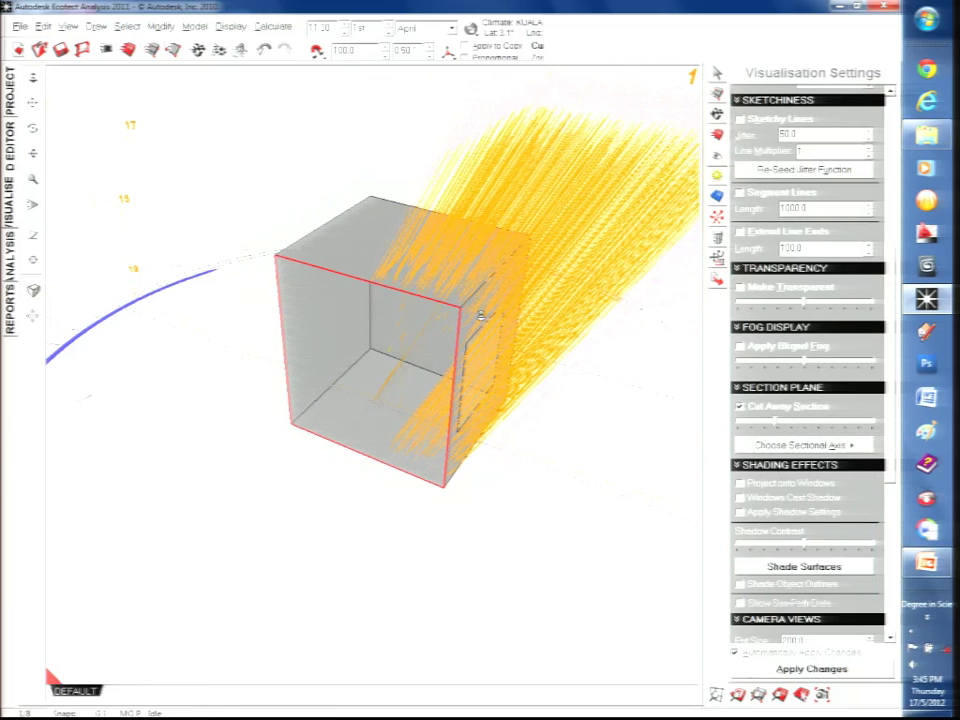
pyautogui.click(421, 34)
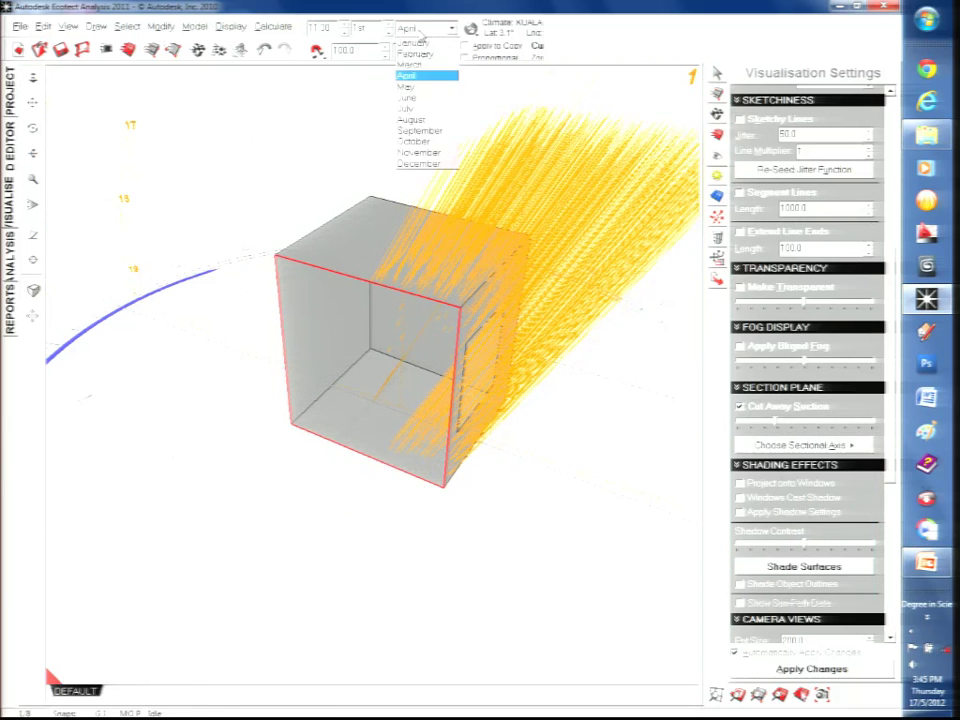
pyautogui.click(408, 164)
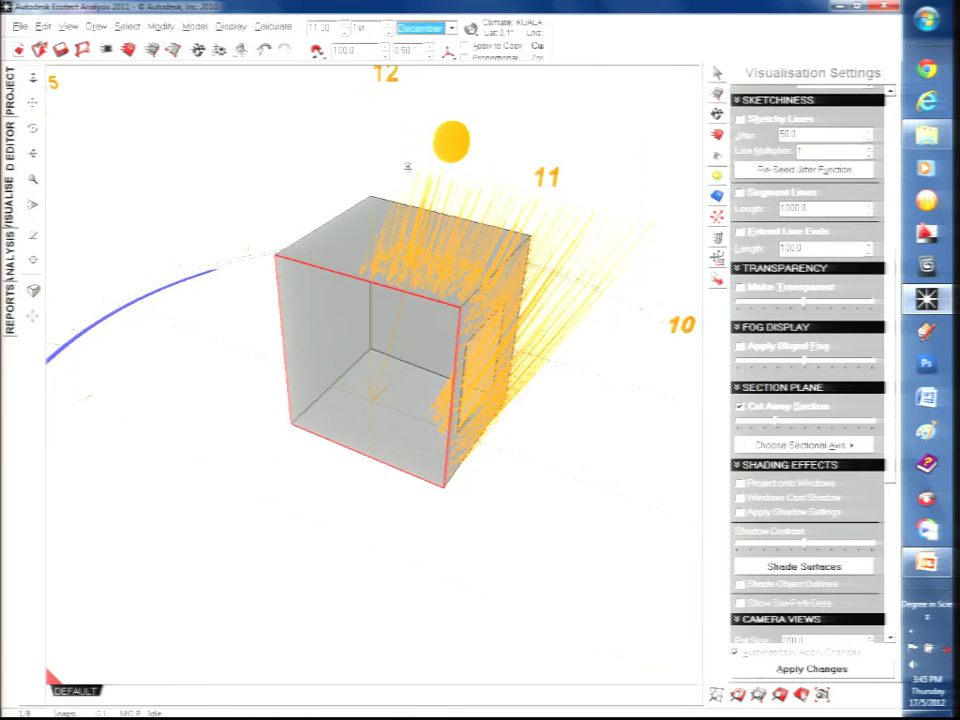
pyautogui.scroll(1, 434, 37)
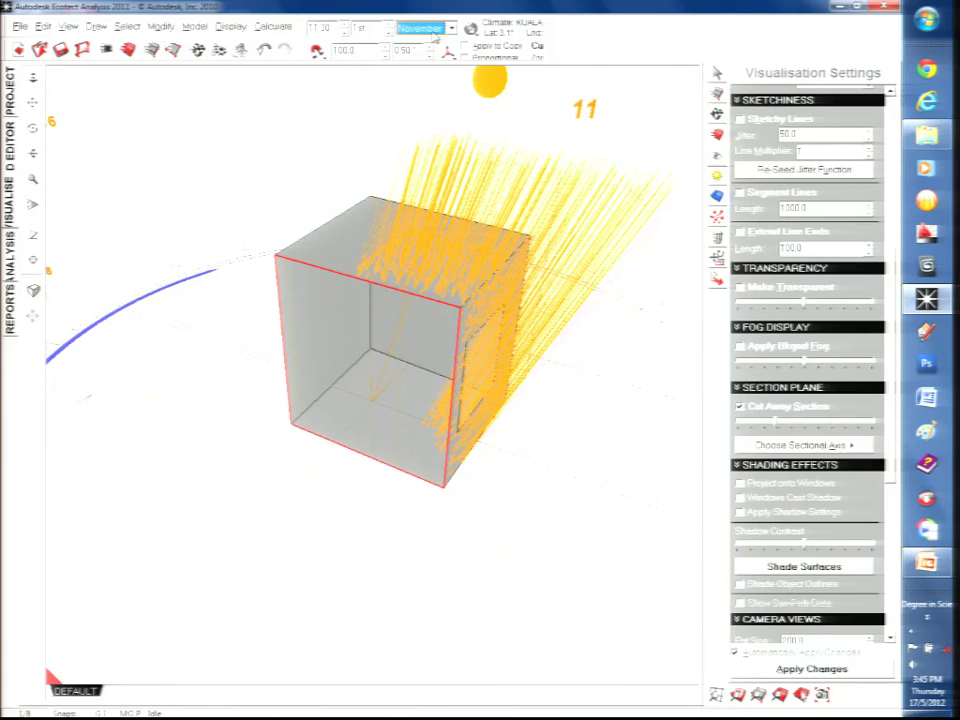
pyautogui.moveTo(392, 353)
pyautogui.mouseDown(button='right')
pyautogui.moveTo(488, 343)
pyautogui.moveTo(463, 356)
pyautogui.mouseUp(button='right')
pyautogui.click(434, 32)
pyautogui.click(434, 34)
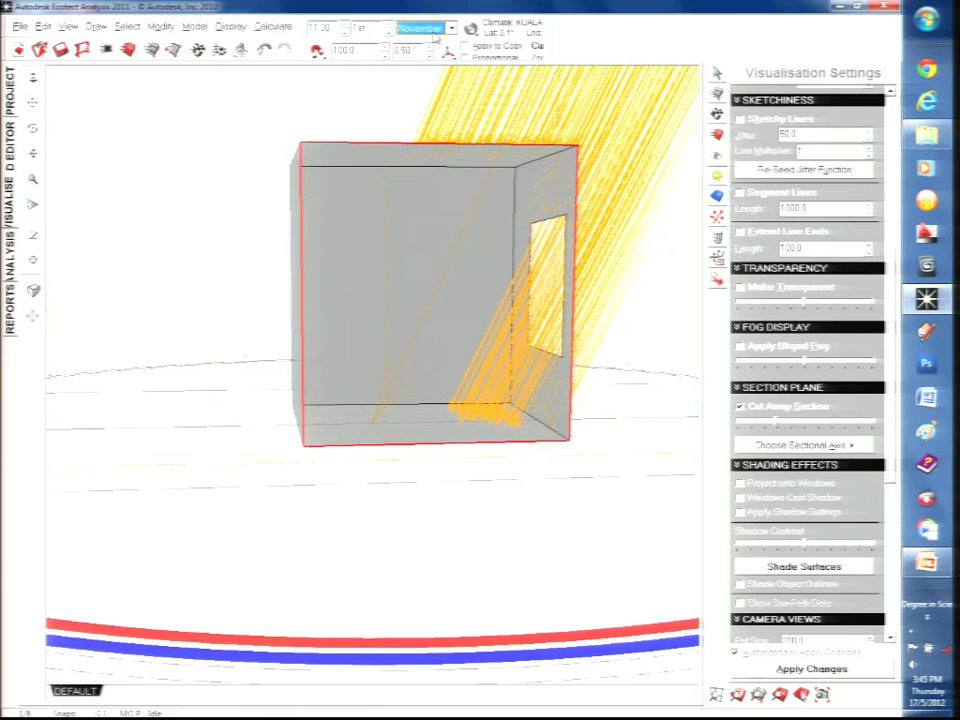
pyautogui.scroll(1, 434, 36)
pyautogui.scroll(1, 434, 37)
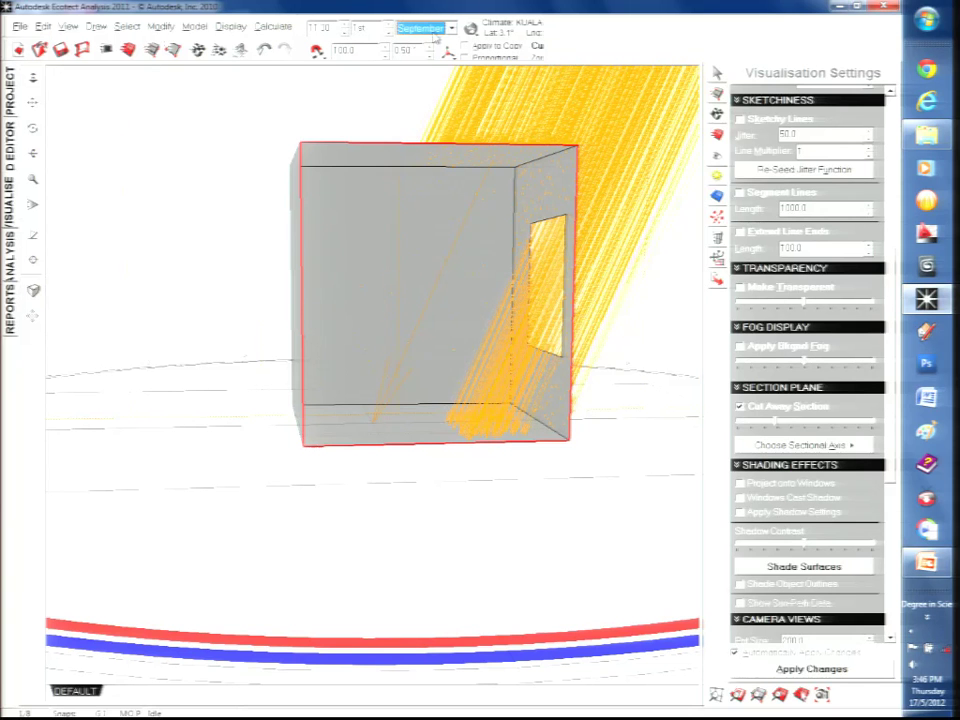
pyautogui.scroll(1, 434, 37)
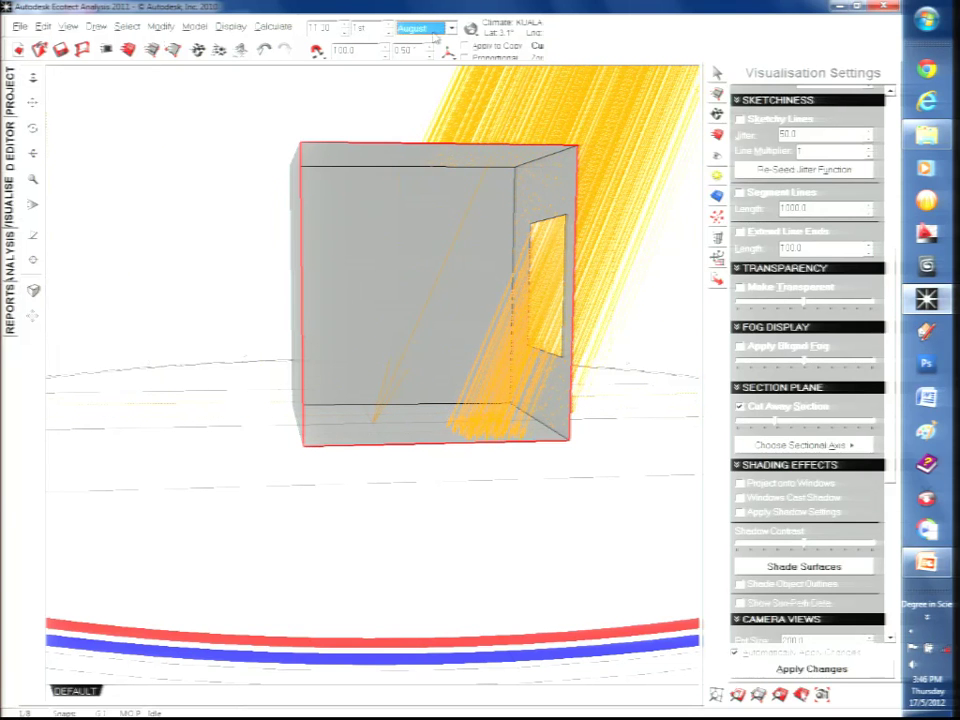
pyautogui.scroll(1, 434, 37)
pyautogui.scroll(1, 434, 37)
pyautogui.scroll(1, 434, 37)
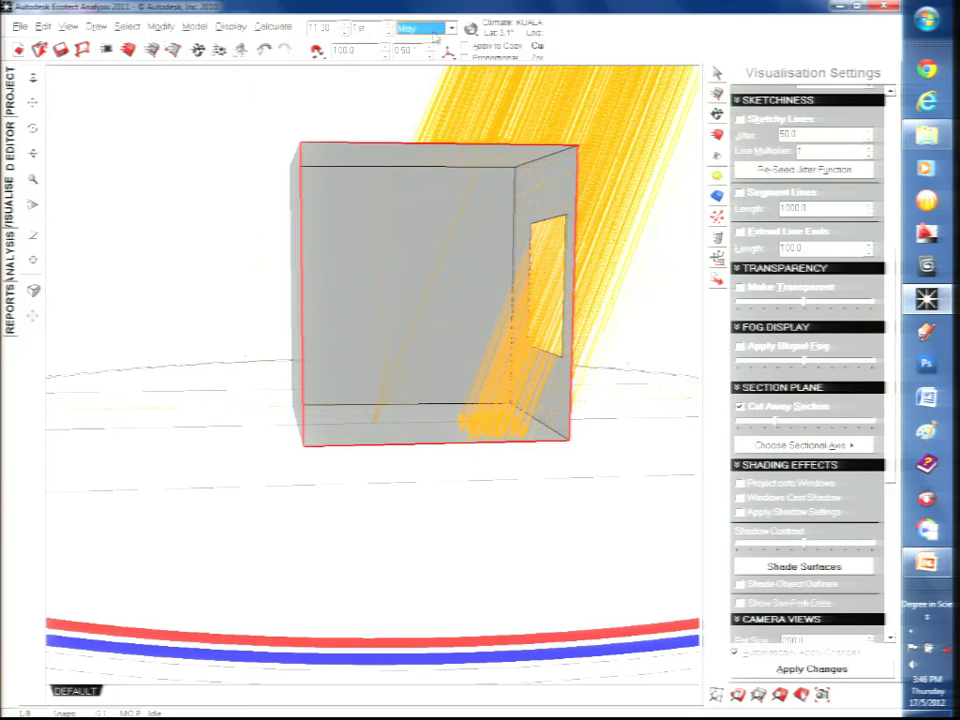
pyautogui.scroll(4, 434, 37)
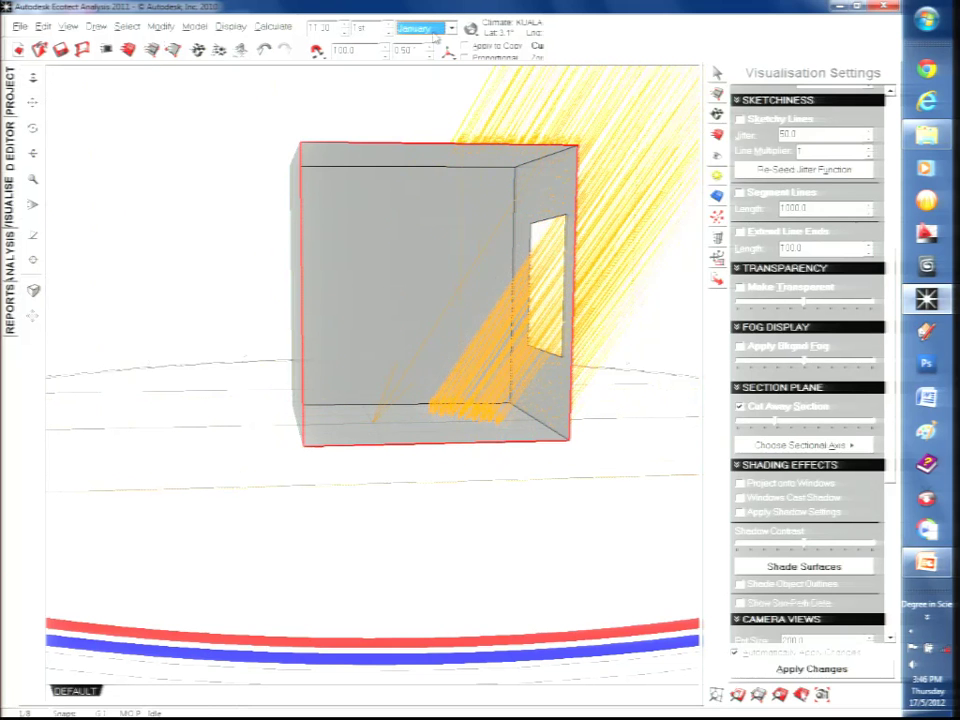
# - Set the time to 09:45 and step through the months from January to November, comparing the rays entering the opening
pyautogui.click(318, 27)
pyautogui.scroll(-3, 318, 27)
pyautogui.click(425, 30)
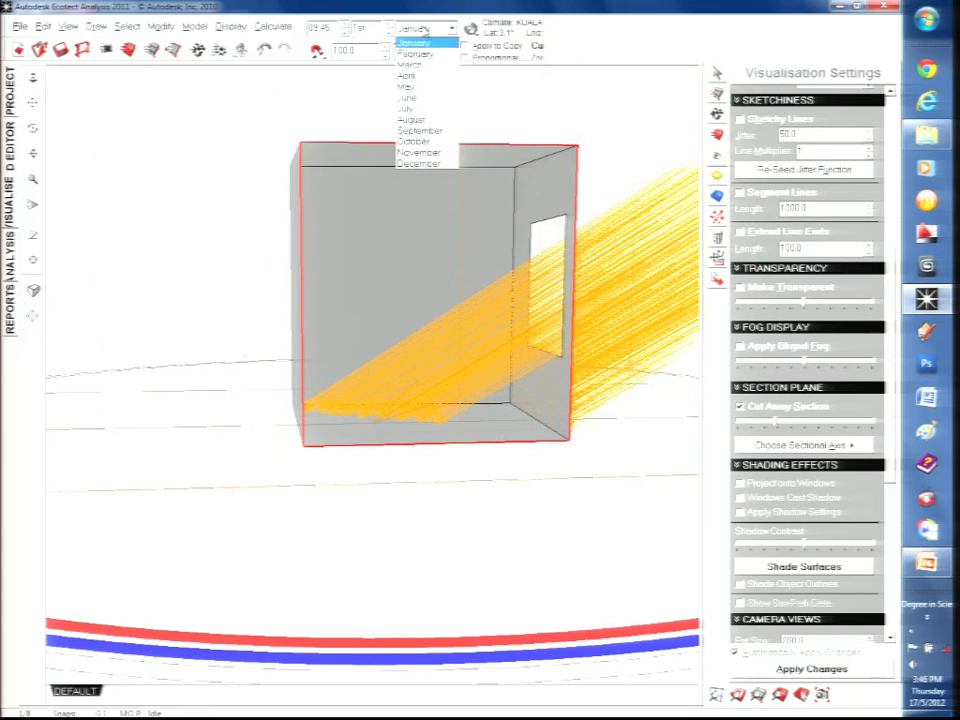
pyautogui.click(425, 30)
pyautogui.scroll(-3, 425, 30)
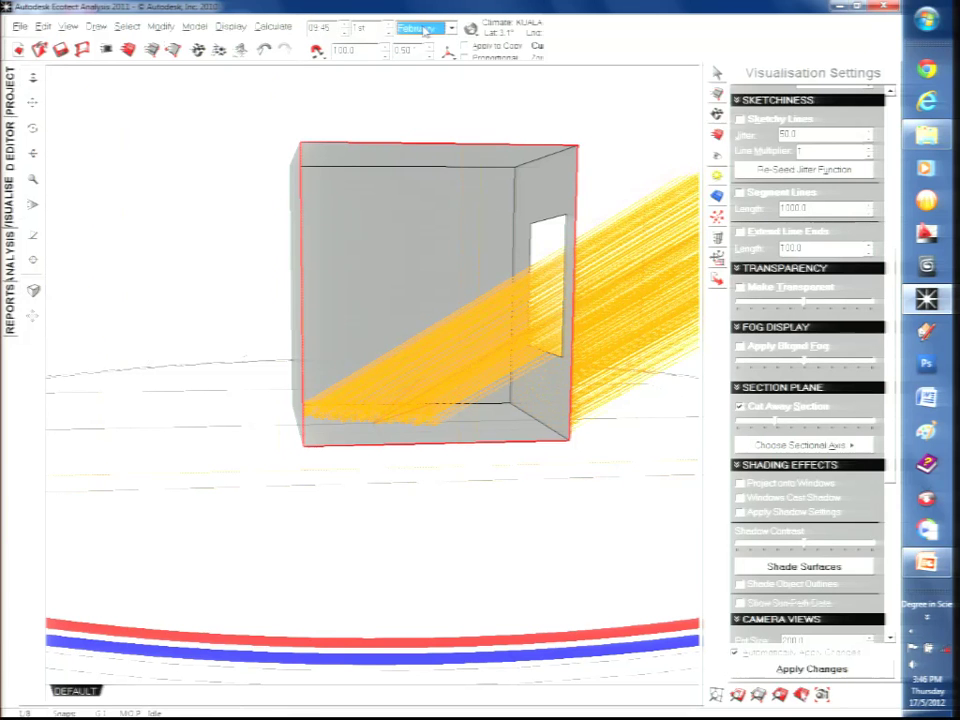
pyautogui.scroll(3, 425, 30)
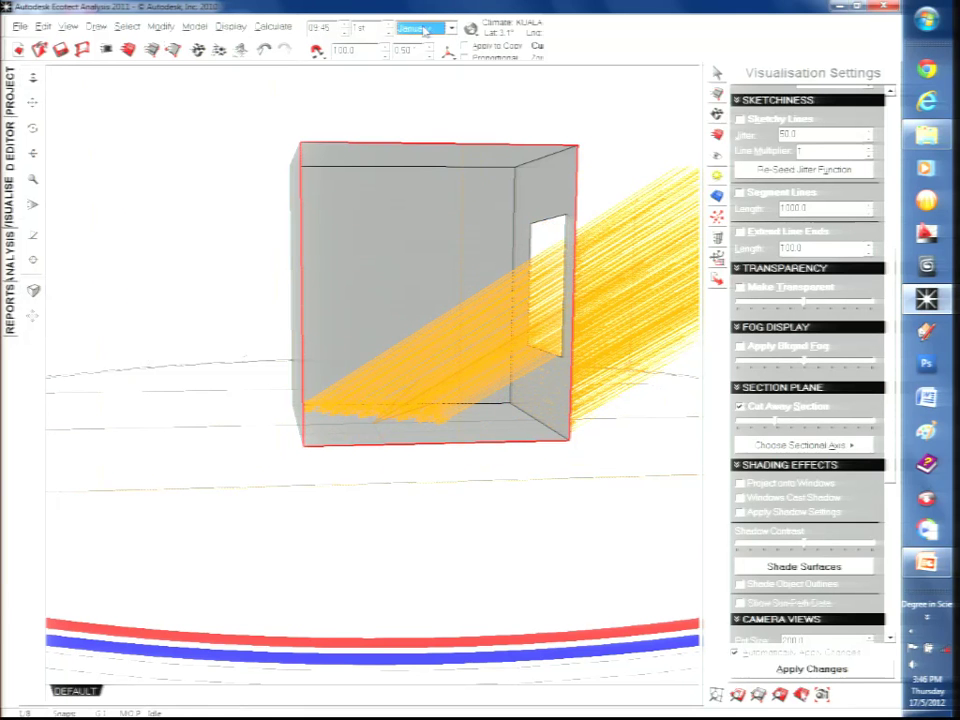
pyautogui.scroll(-2, 425, 30)
pyautogui.scroll(-2, 425, 30)
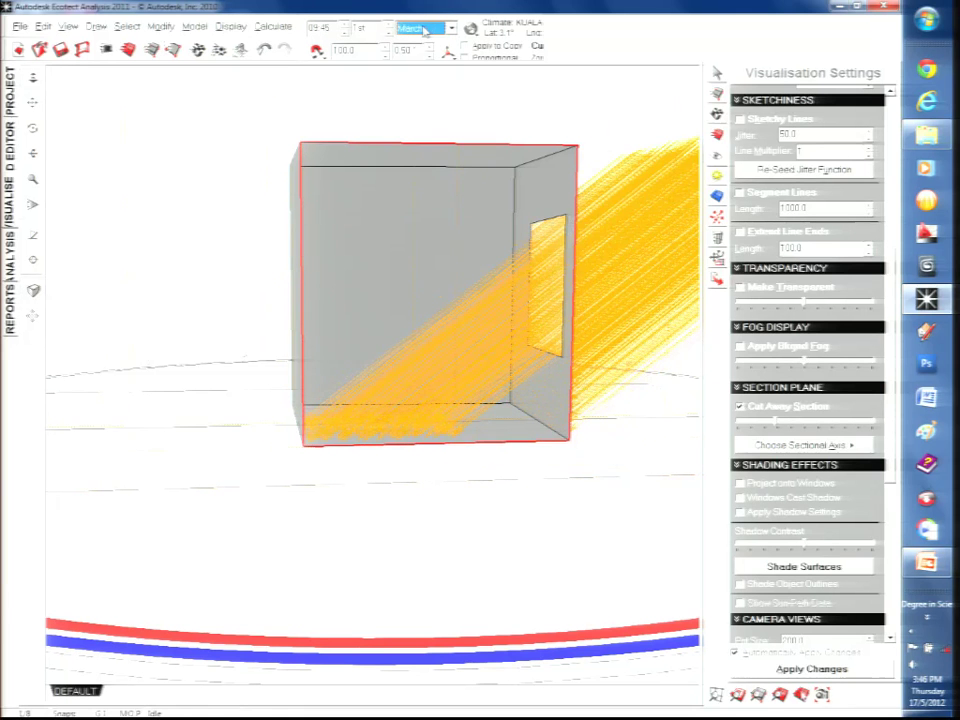
pyautogui.scroll(-5, 425, 30)
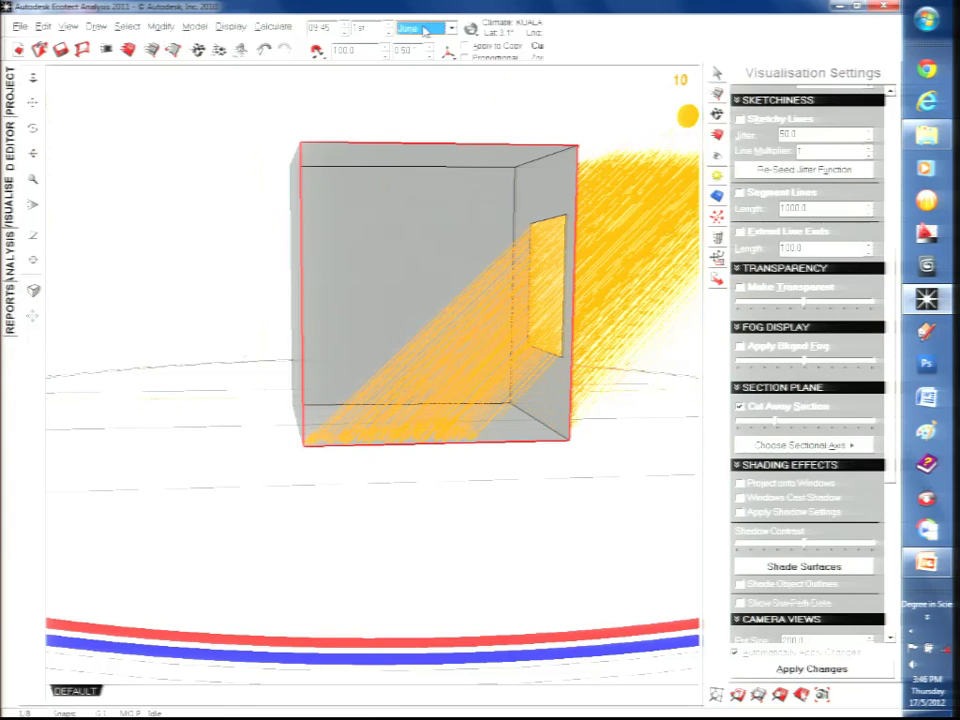
pyautogui.scroll(-1, 425, 30)
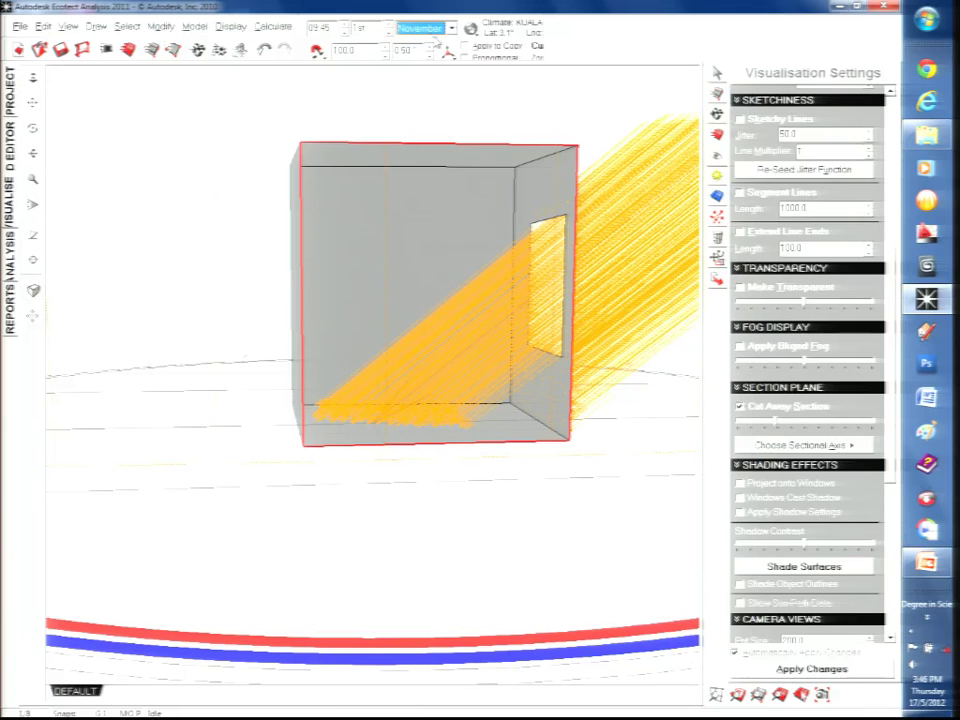
# - Set the number of solar ray bounces to 2 in the shadow settings
pyautogui.click(717, 177)
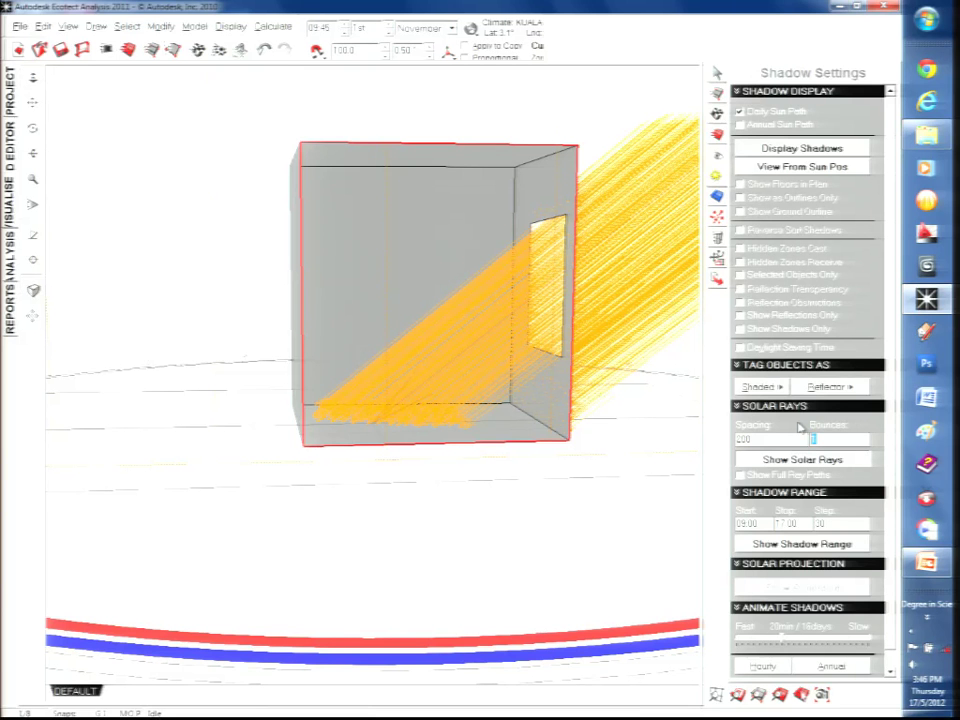
pyautogui.write('2')
pyautogui.press('Return')
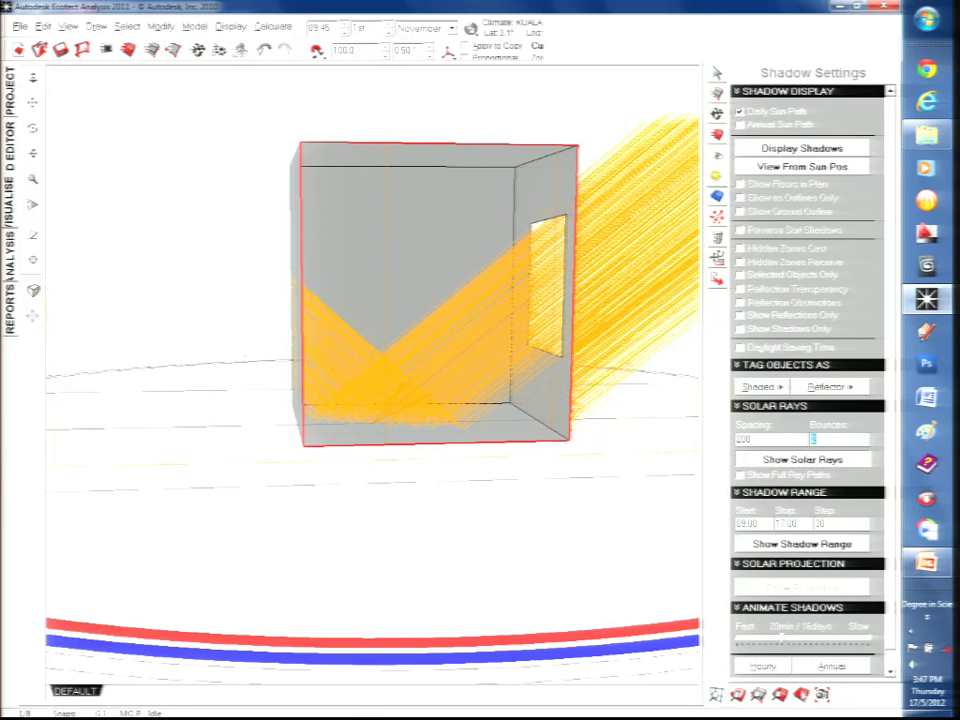
# - Set the solar ray bounces to 3 and step the time forward to 11:30 and back to 10:15, comparing the reflected rays
pyautogui.write('3')
pyautogui.press('Return')
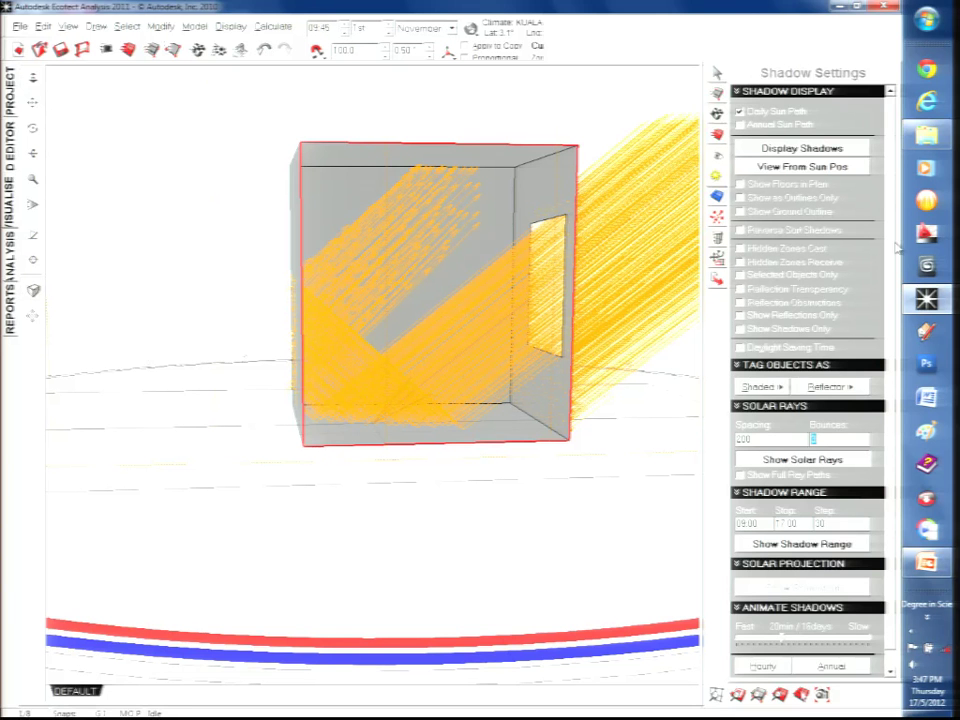
pyautogui.click(344, 27)
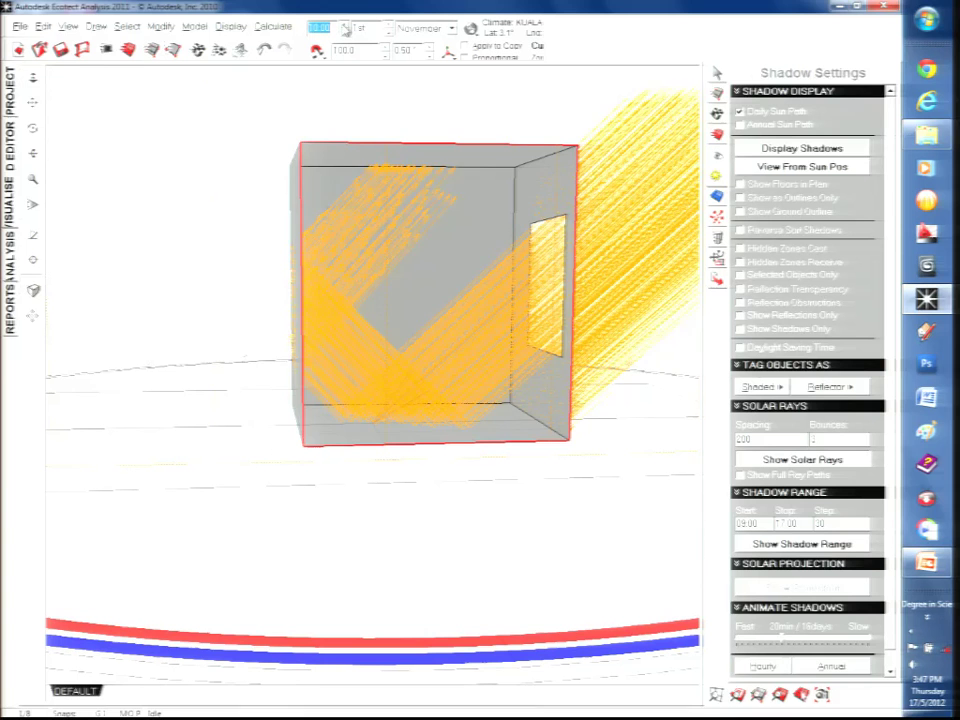
pyautogui.click(344, 27)
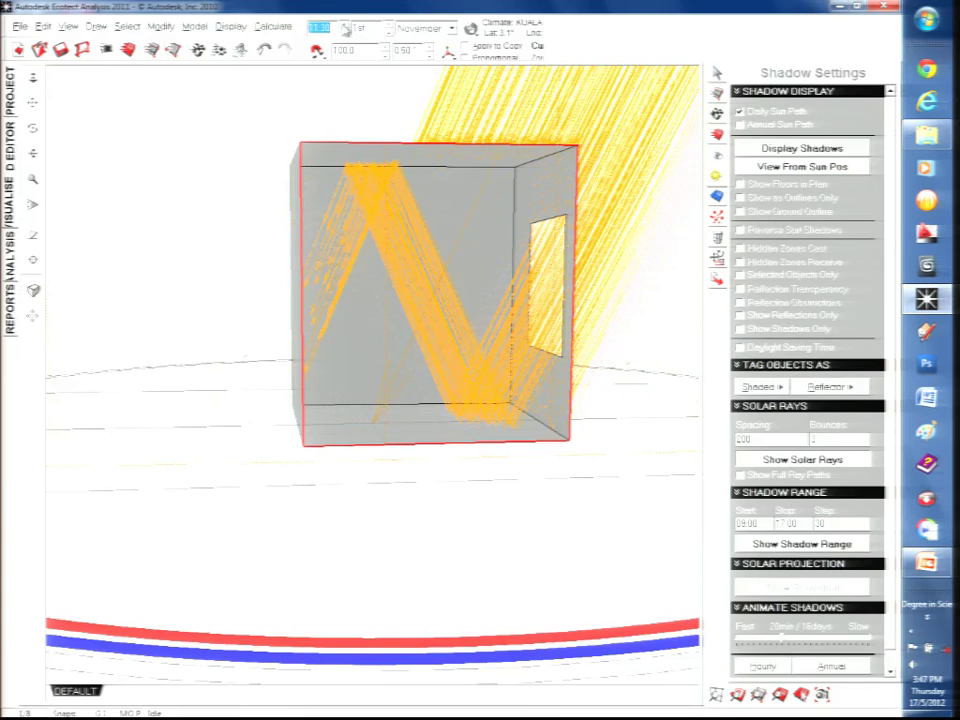
pyautogui.click(344, 33)
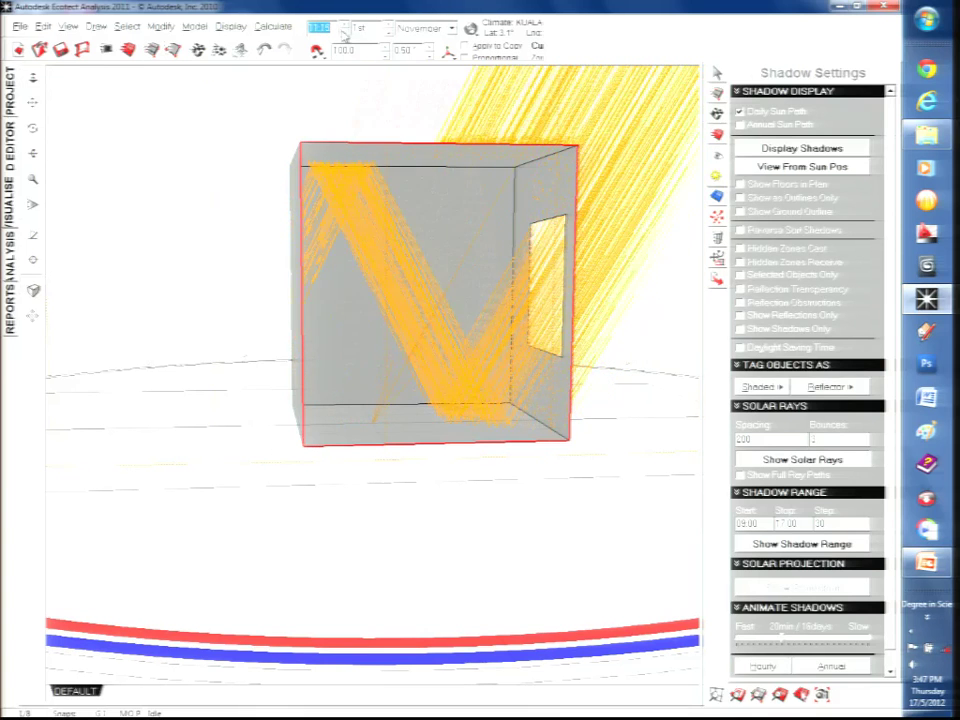
pyautogui.click(344, 33)
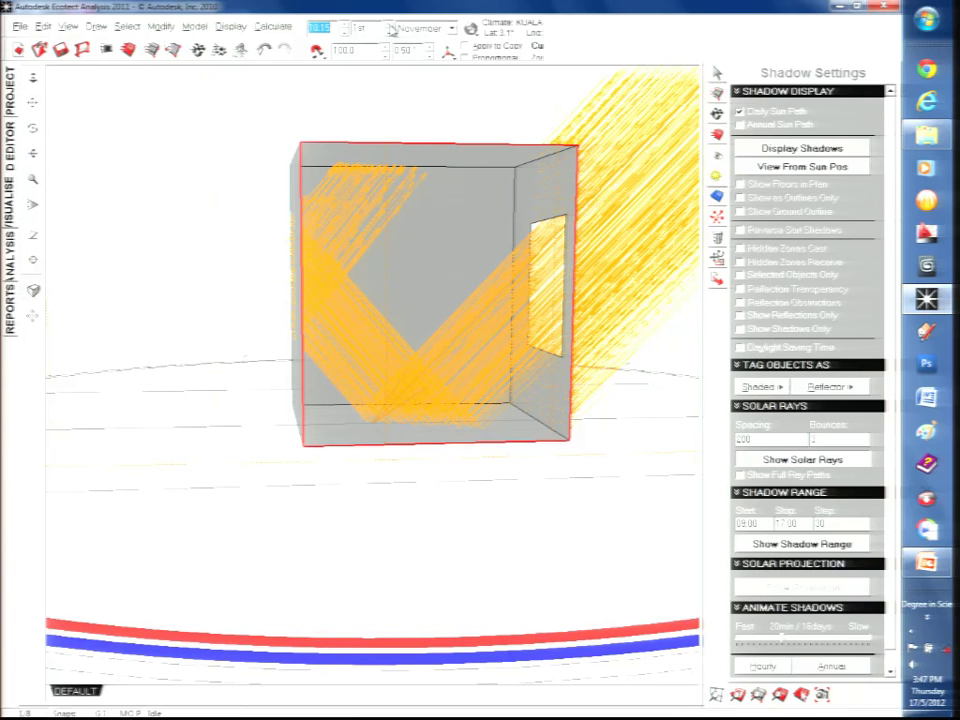
# - Step the date forward from November to 21st February and examine the rays inside the cut-away room from another angle
pyautogui.click(391, 29)
pyautogui.click(391, 29)
pyautogui.click(391, 29)
pyautogui.click(391, 29)
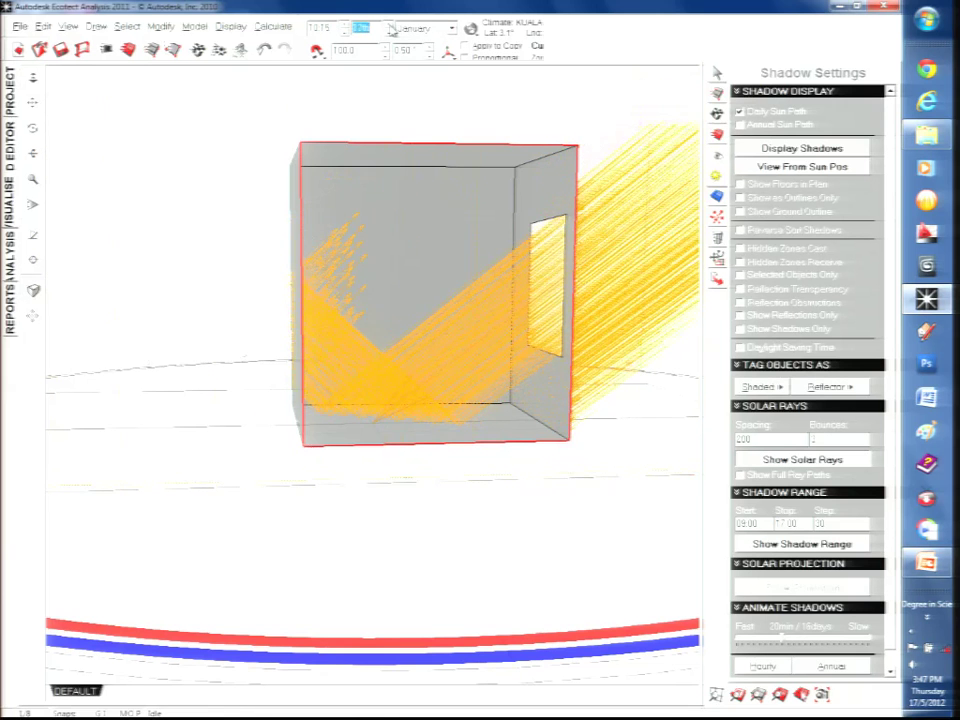
pyautogui.click(391, 29)
pyautogui.click(391, 29)
pyautogui.moveTo(476, 279); pyautogui.dragTo(398, 344, button='right')
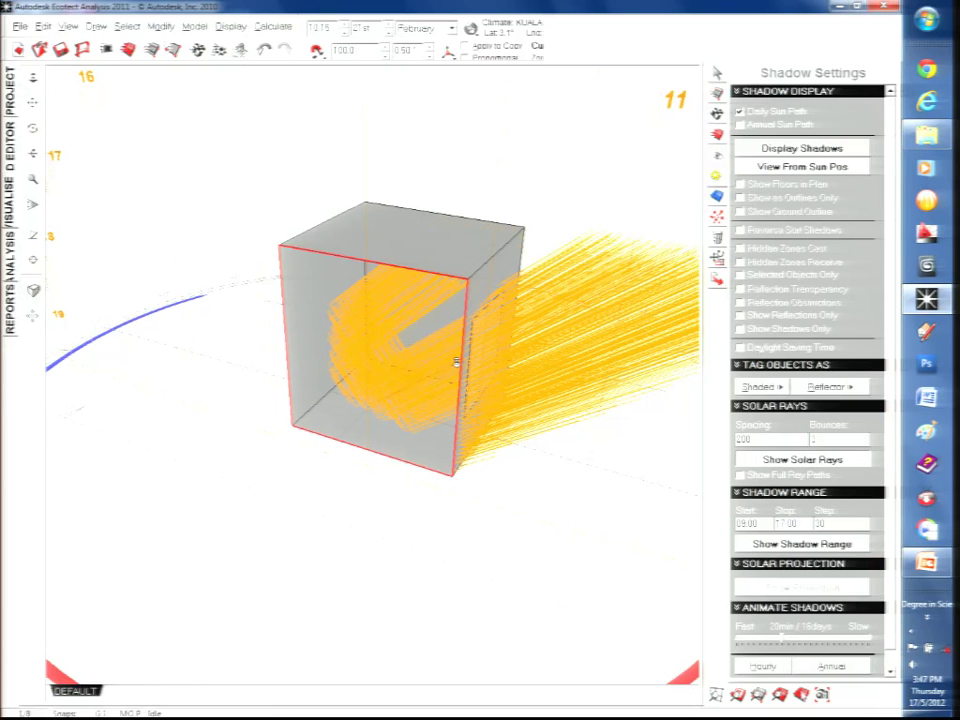
# - Return the model to the 3D editor and turn off the daily sun path display
pyautogui.click(8, 128)
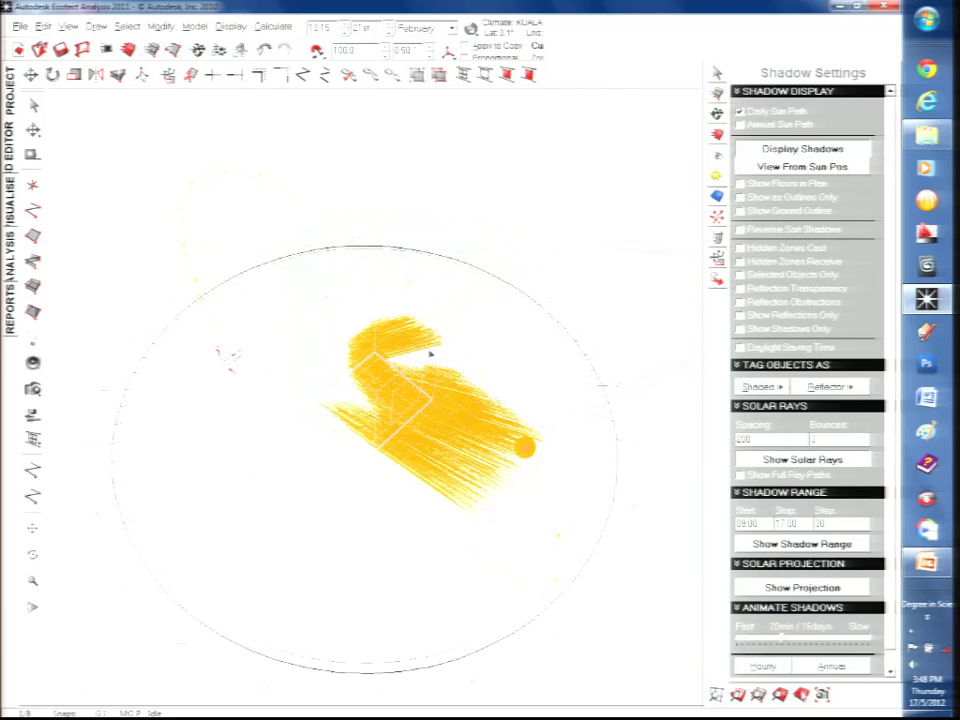
pyautogui.click(739, 112)
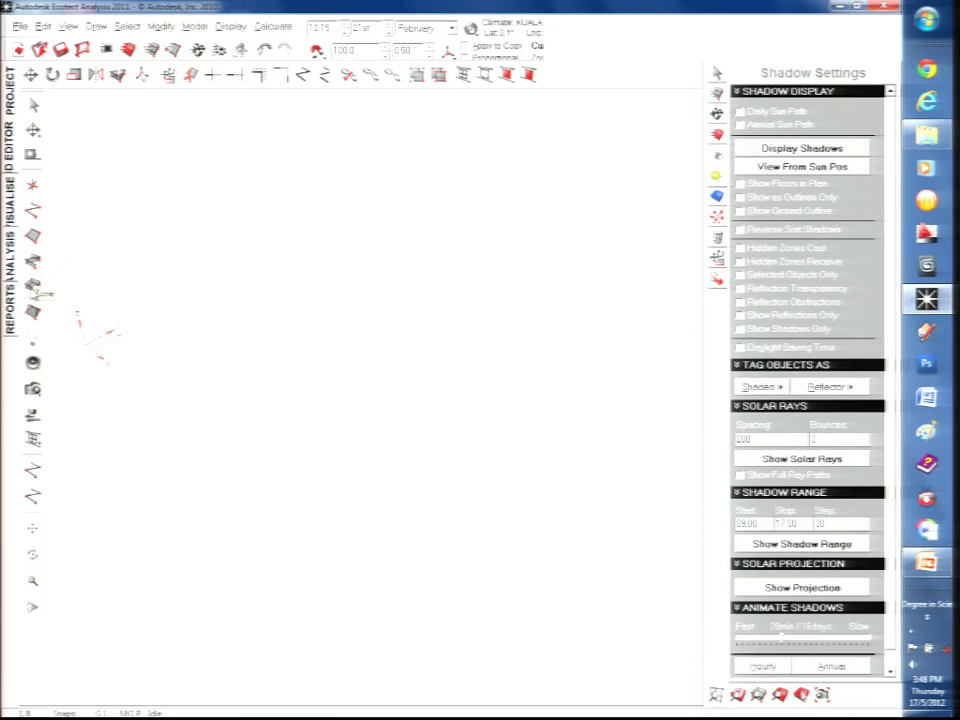
pyautogui.click(33, 237)
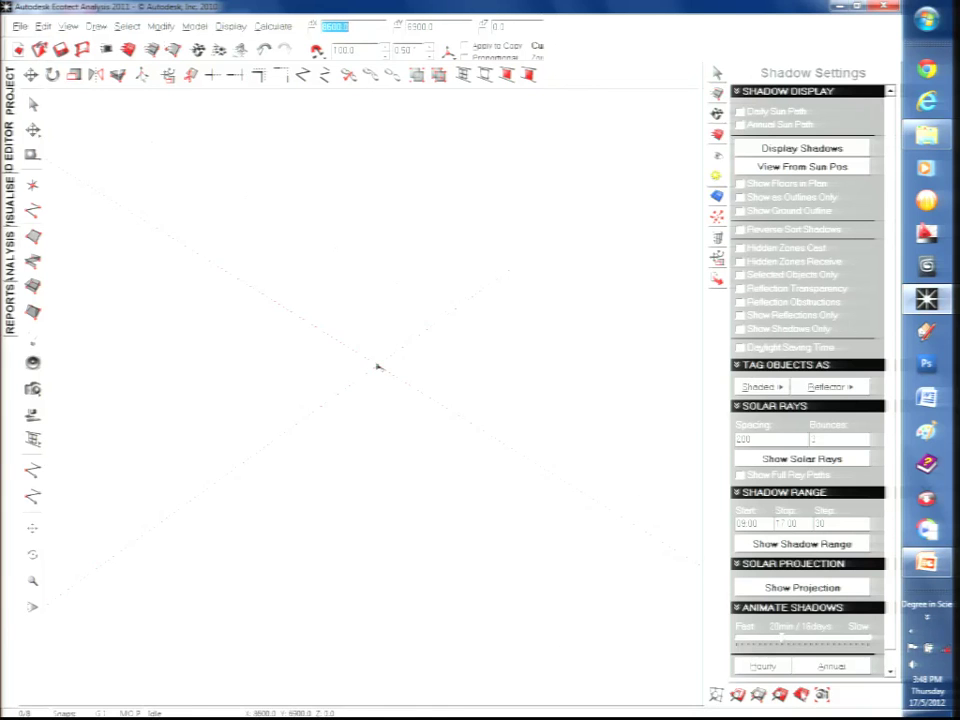
pyautogui.click(379, 358)
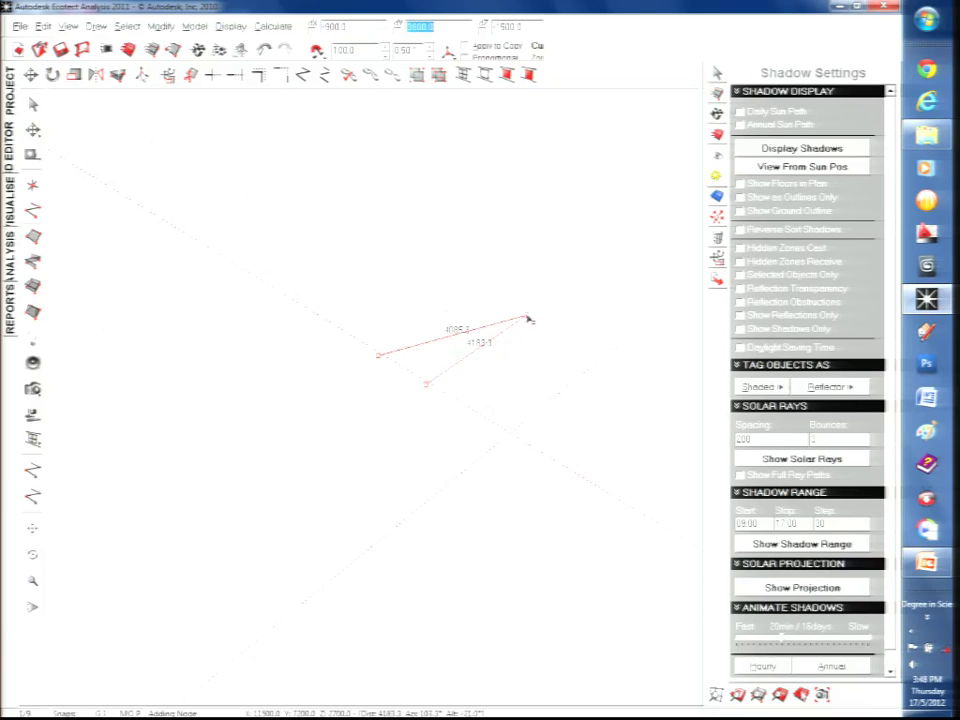
pyautogui.click(524, 318)
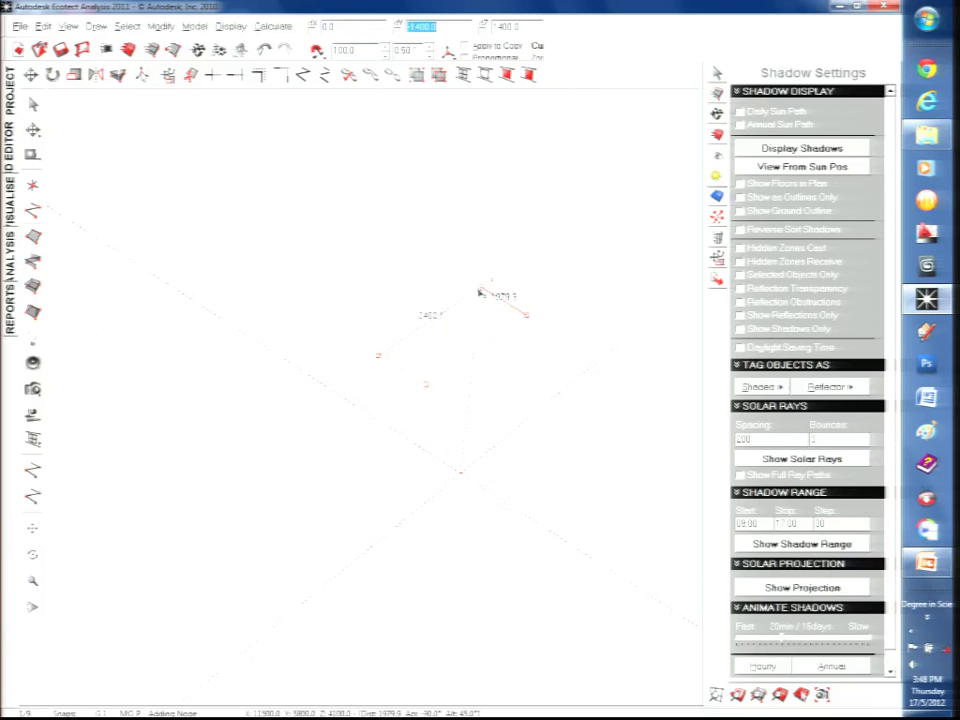
pyautogui.click(480, 287)
pyautogui.click(377, 358)
pyautogui.click(522, 401)
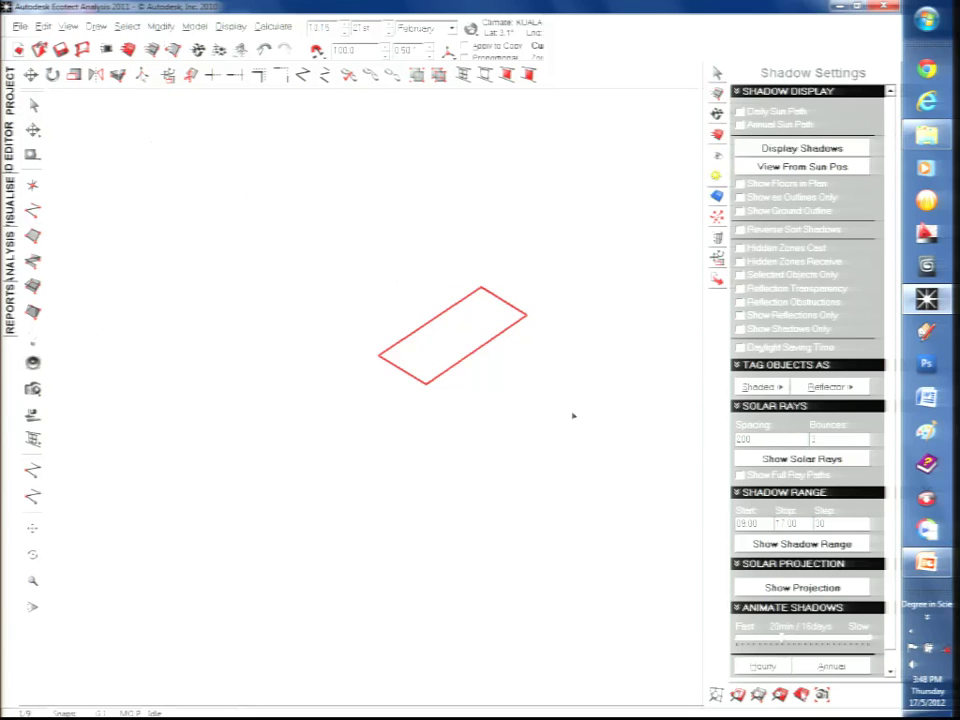
pyautogui.hotkey('ctrl', 'z')
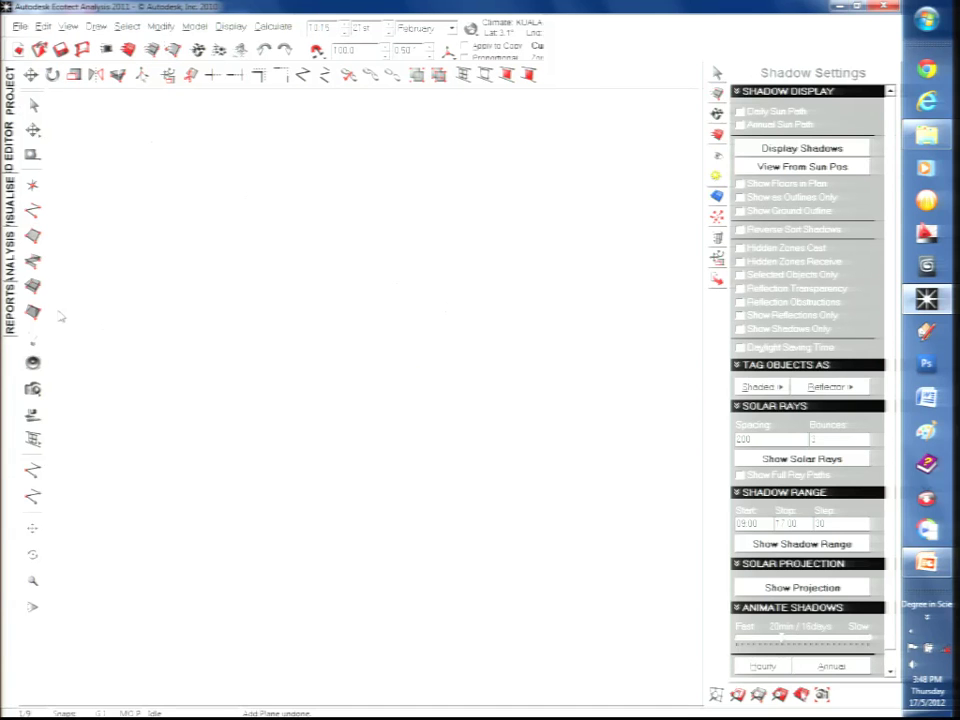
pyautogui.click(30, 185)
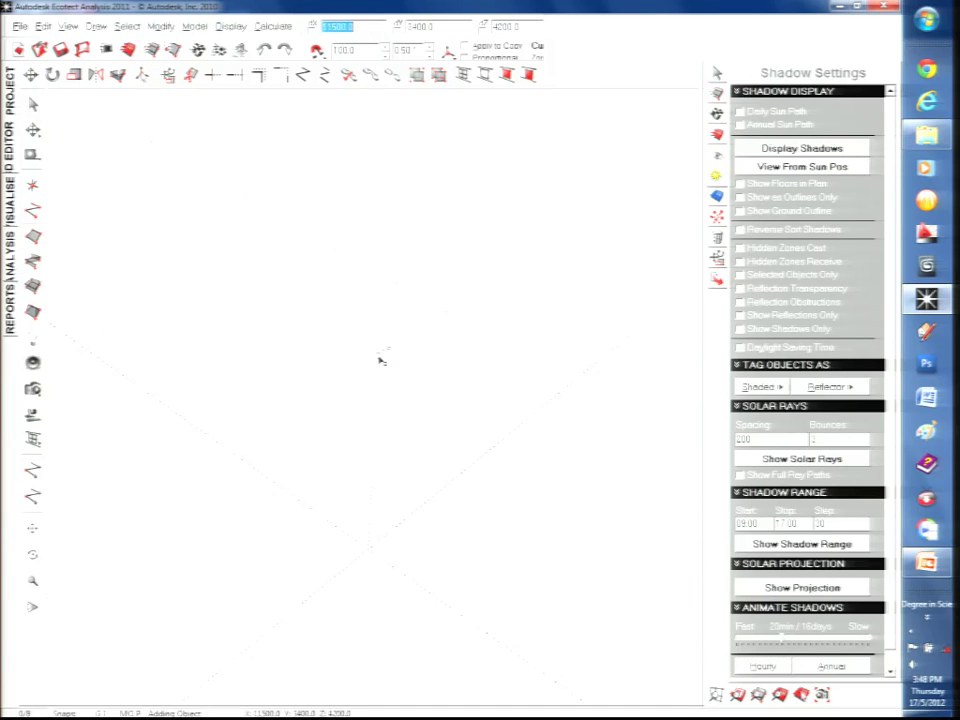
pyautogui.click(378, 356)
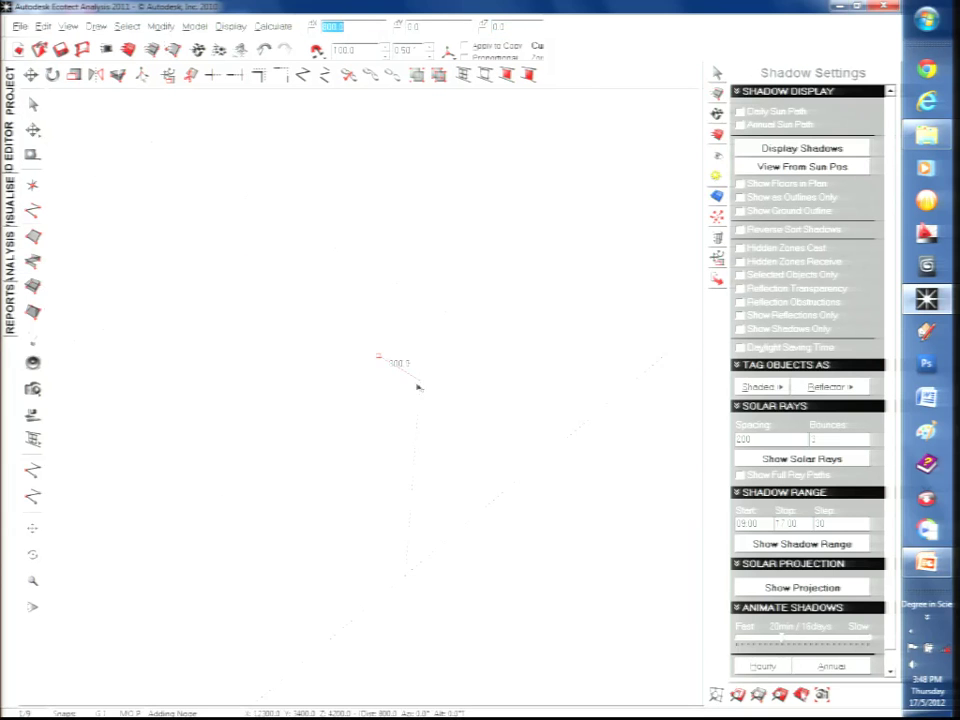
pyautogui.click(532, 310)
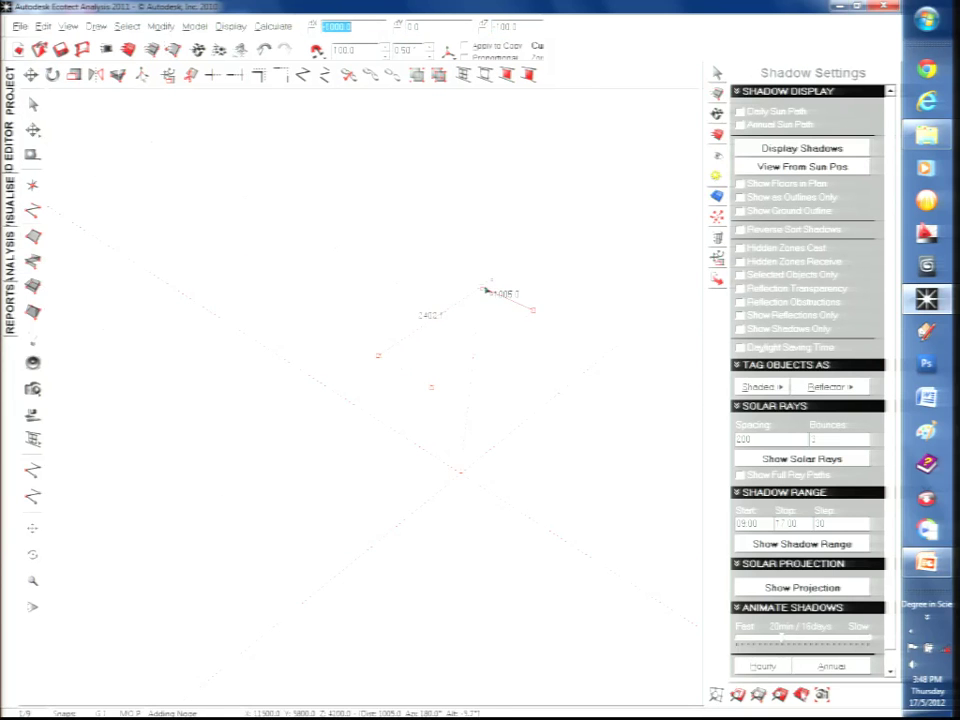
pyautogui.click(483, 288)
pyautogui.click(378, 356)
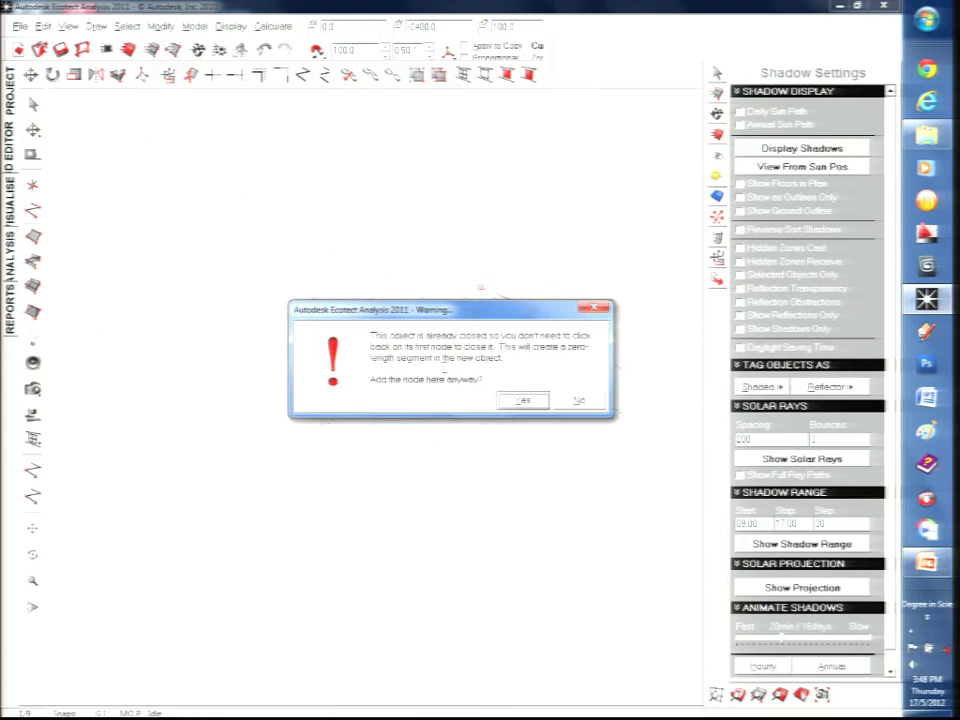
pyautogui.click(521, 399)
pyautogui.press('Escape')
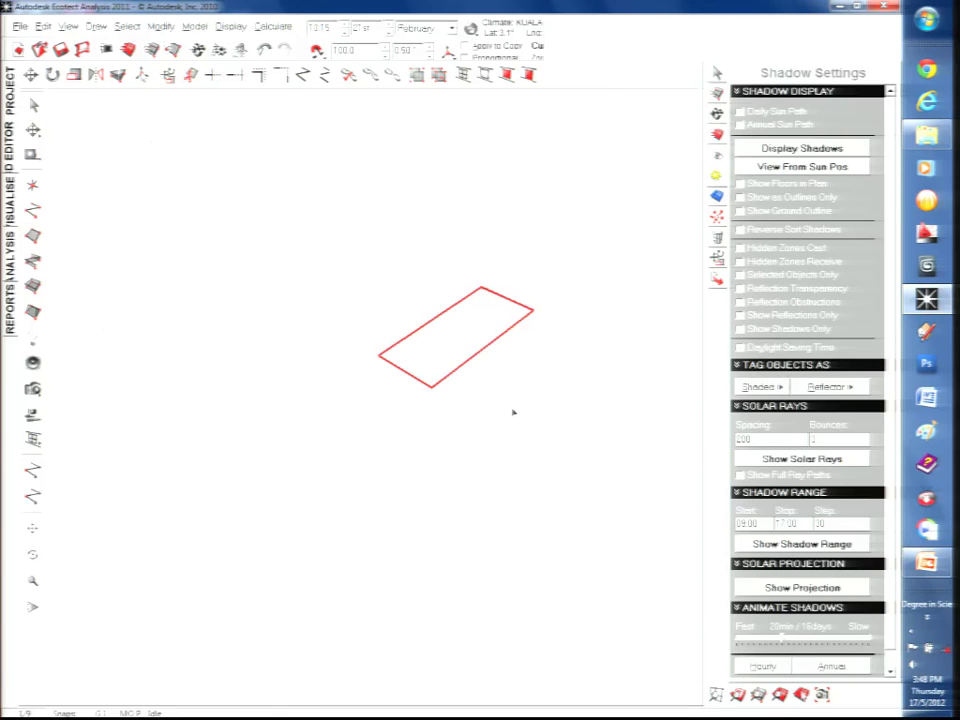
pyautogui.hotkey('ctrl', 'z')
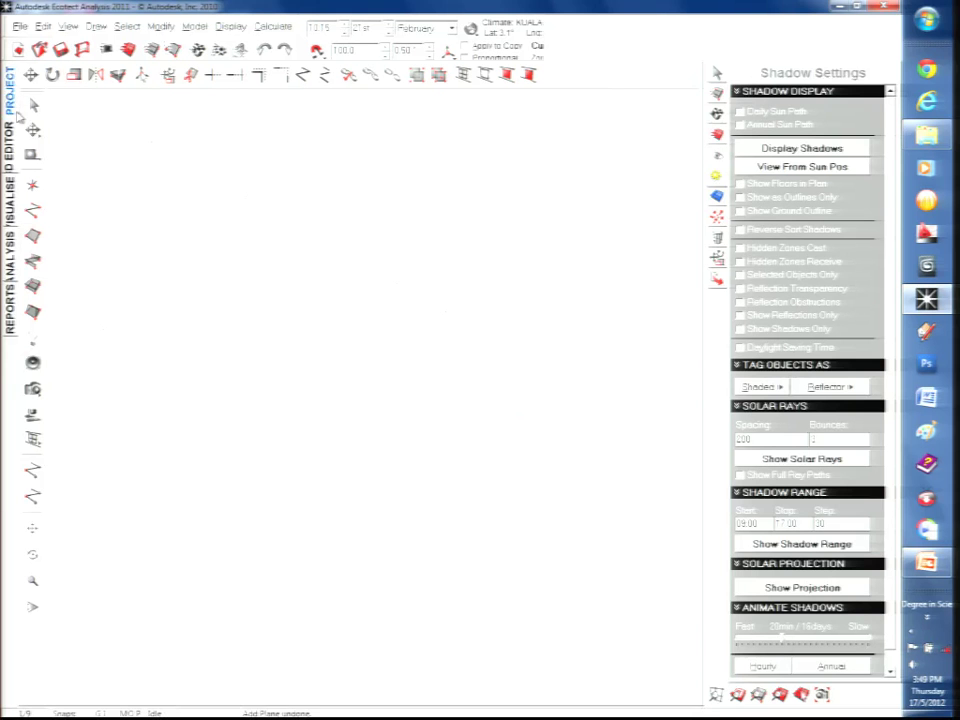
# - Start a shading plane at the opening's upper corner, extending about 900 mm outward and about 2400 mm along the wall, using front and side views
pyautogui.click(33, 210)
pyautogui.click(379, 357)
pyautogui.click(427, 387)
pyautogui.click(72, 28)
pyautogui.click(80, 72)
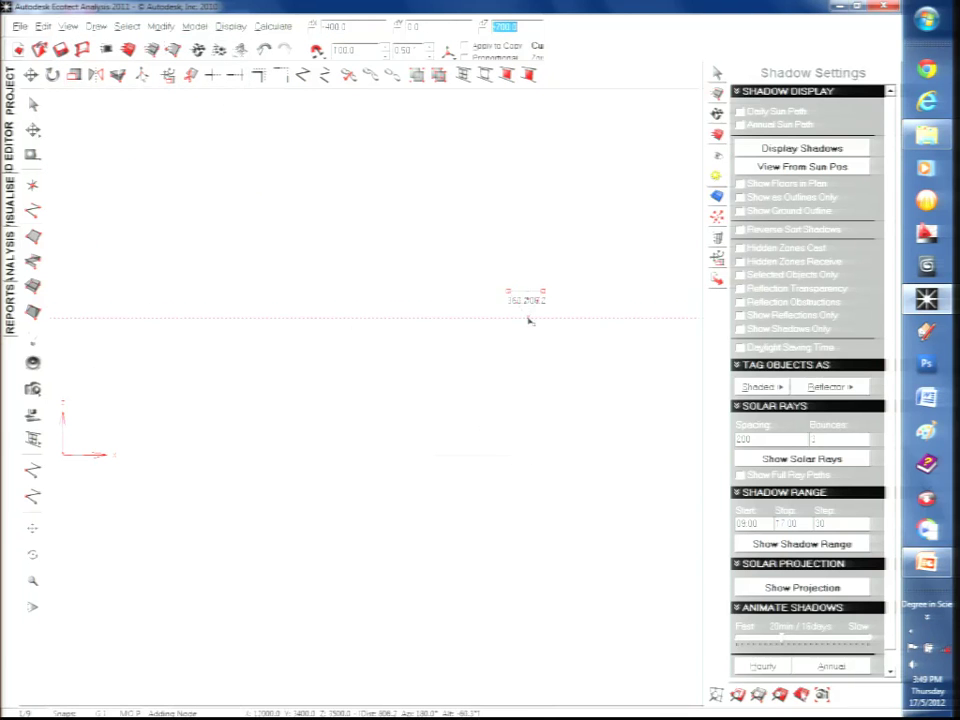
pyautogui.click(45, 27)
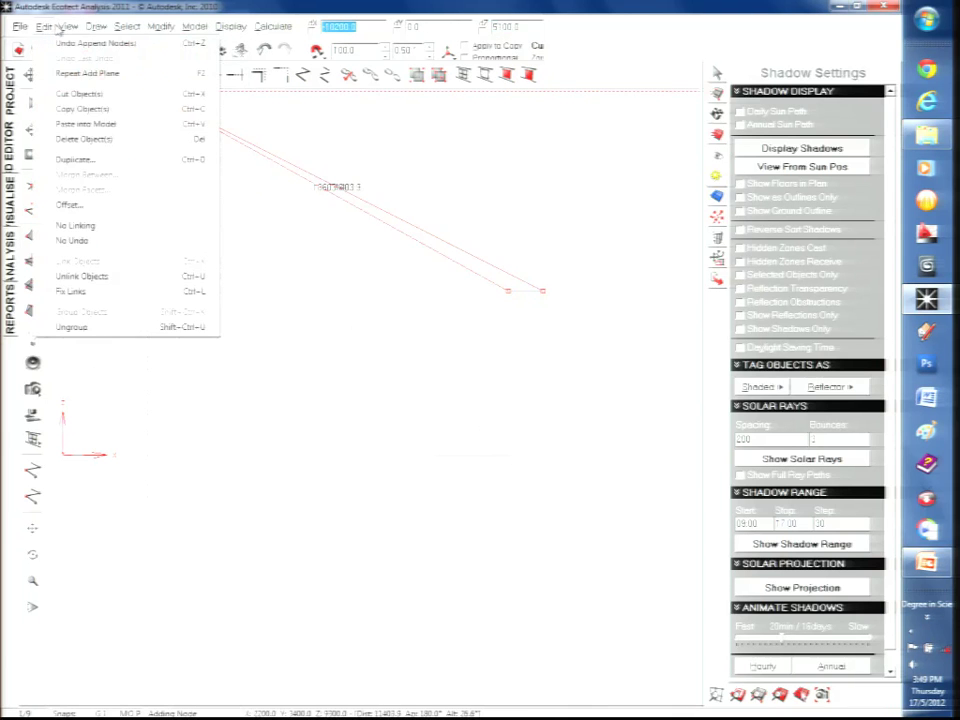
pyautogui.click(97, 88)
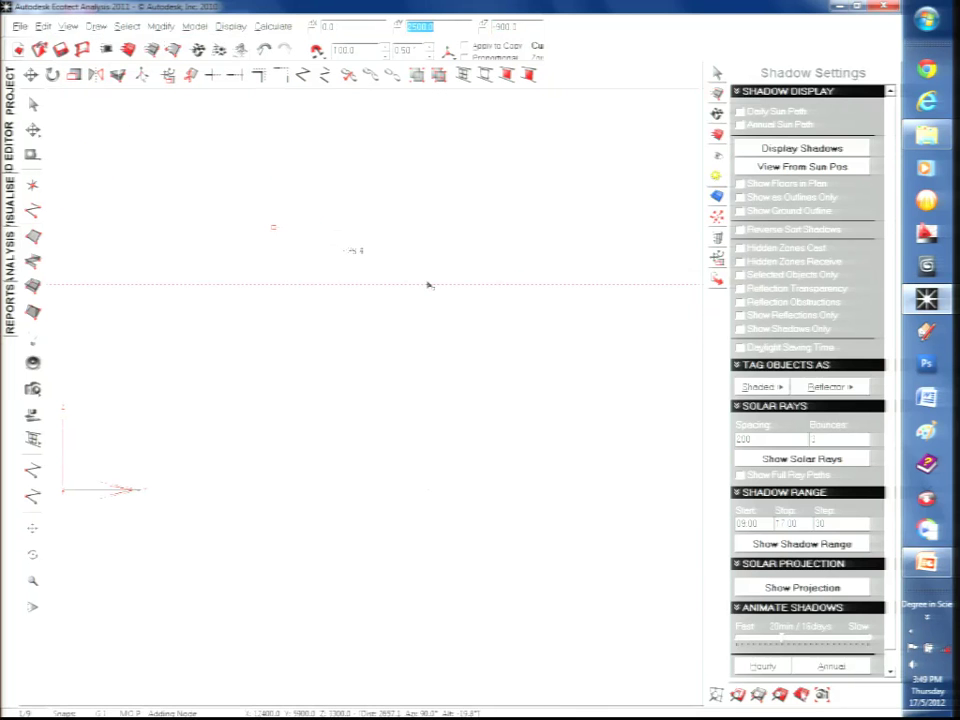
pyautogui.click(420, 231)
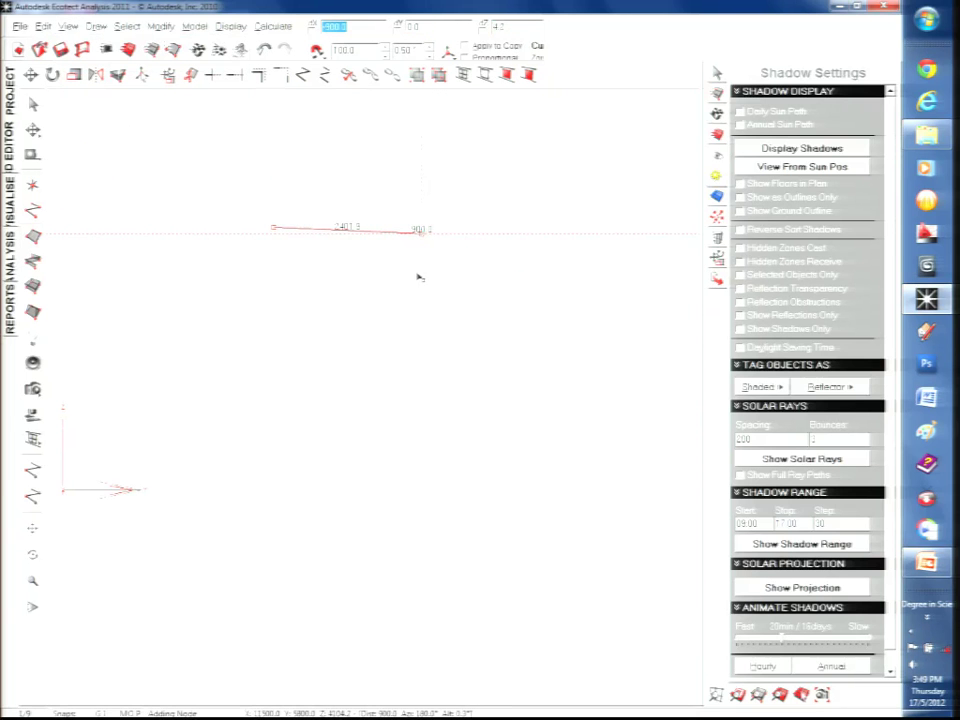
# - Complete the shading plane in plan view by placing its fourth corner back on the wall at the opening's other end
pyautogui.click(66, 27)
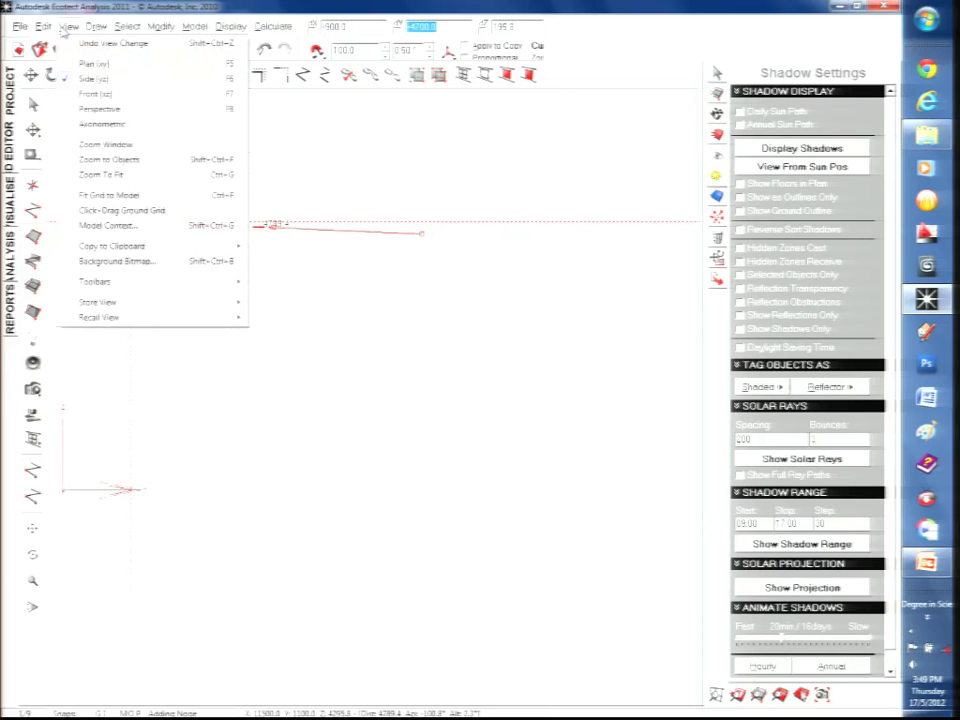
pyautogui.click(121, 94)
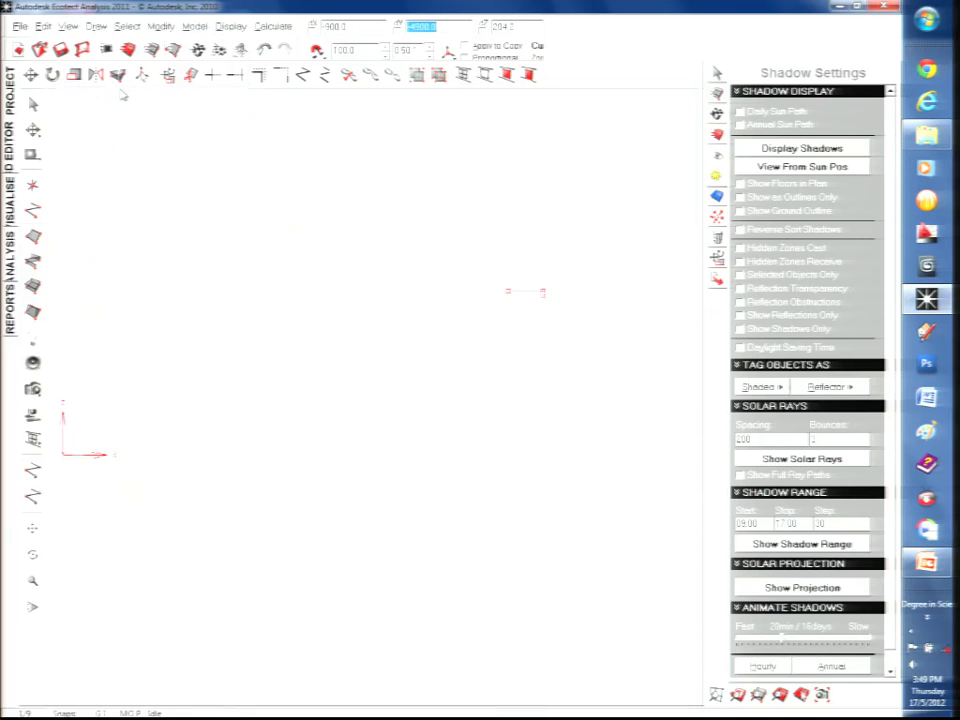
pyautogui.click(66, 27)
pyautogui.click(93, 63)
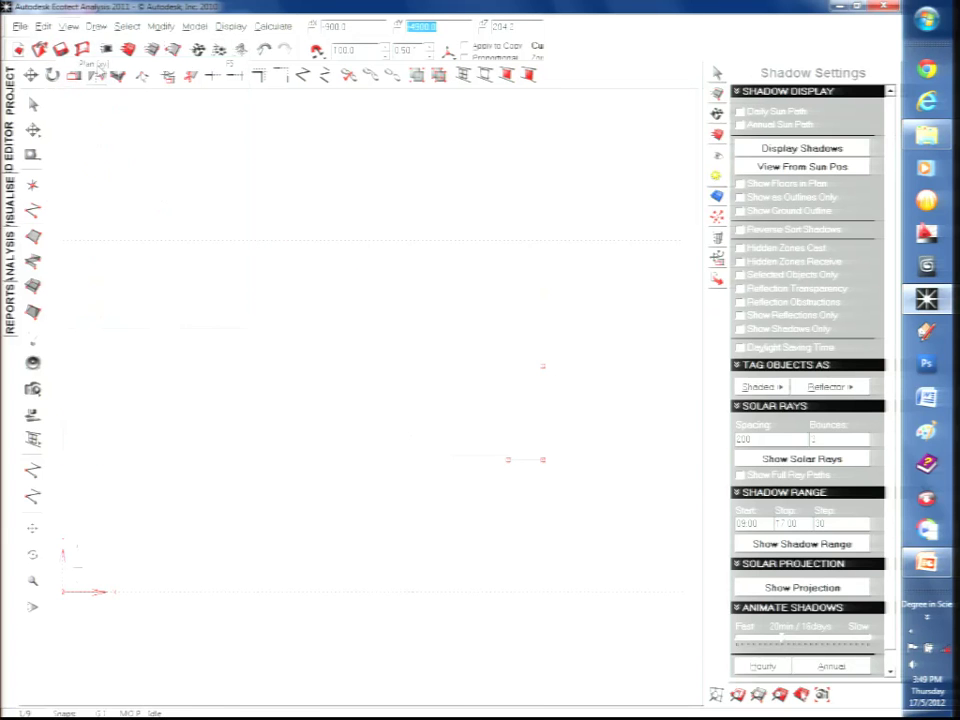
pyautogui.click(508, 366)
pyautogui.click(509, 461)
pyautogui.click(523, 400)
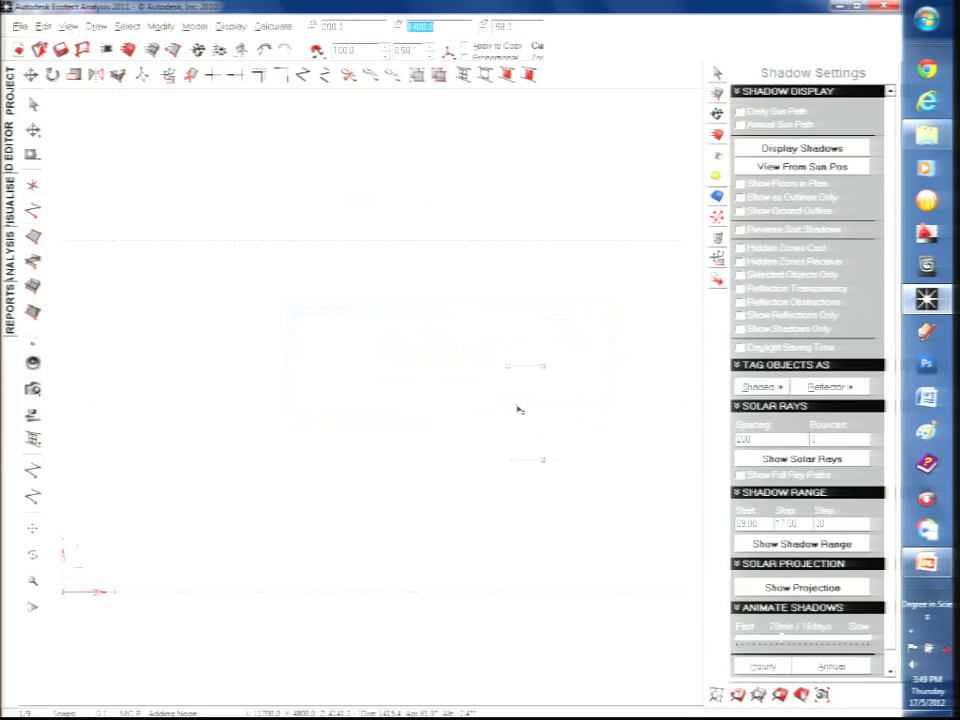
pyautogui.press('Escape')
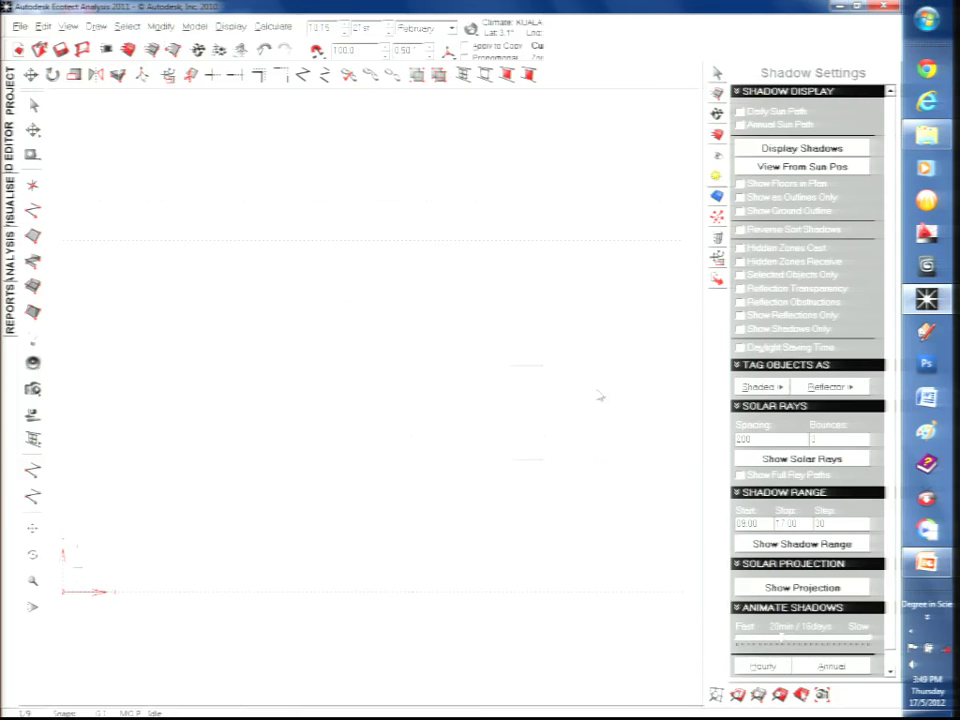
# - View the shaded room in rendered perspective, turn on the daily sun path and move the sun along it to 11:00
pyautogui.click(66, 27)
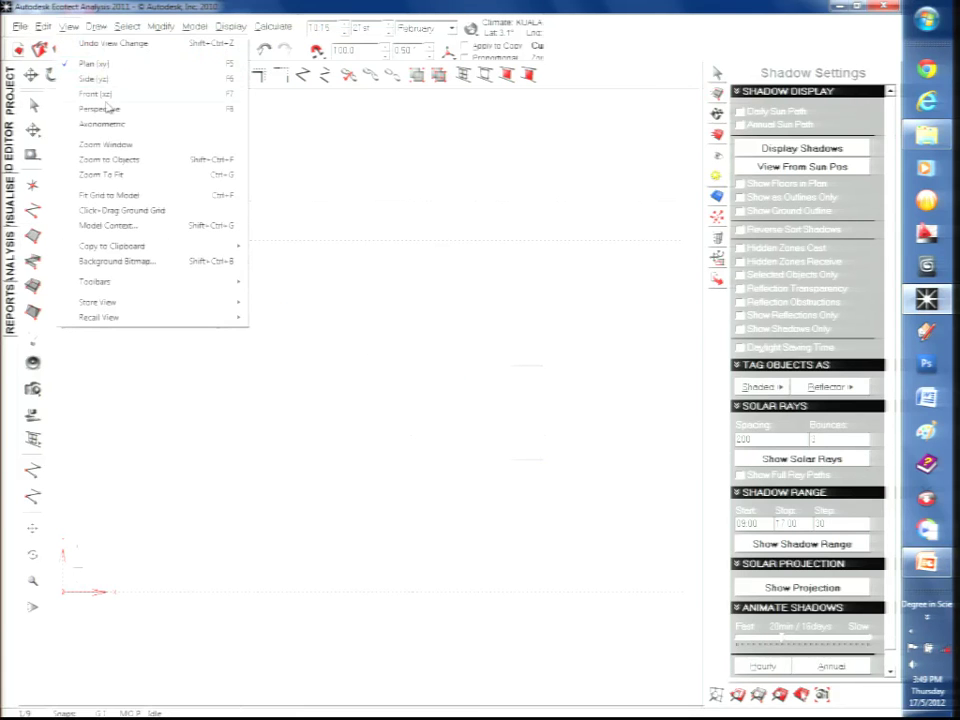
pyautogui.click(108, 107)
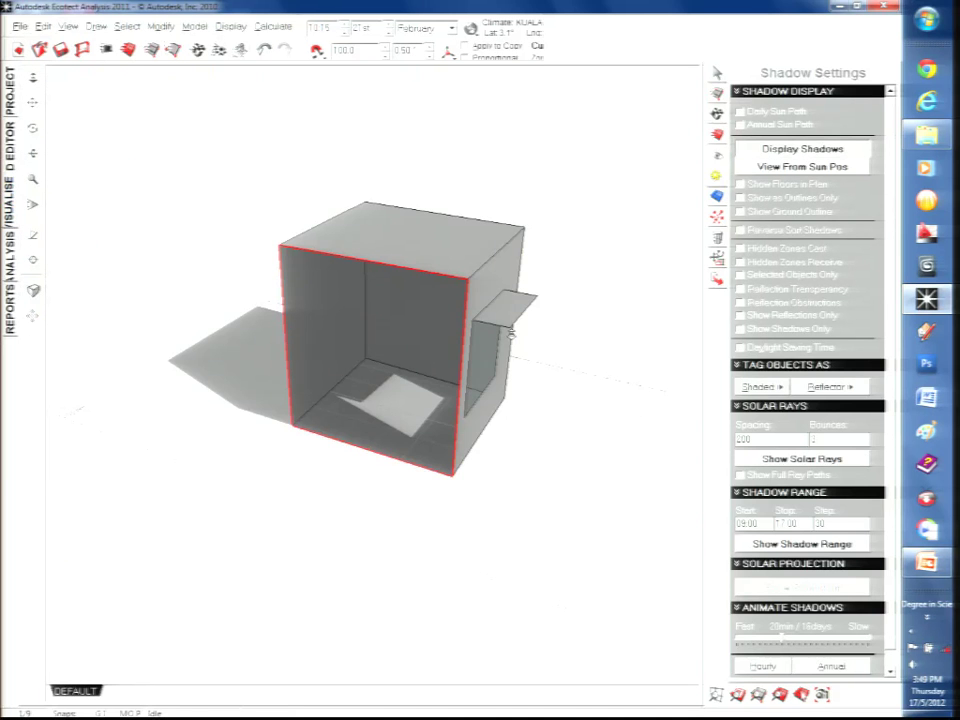
pyautogui.moveTo(511, 328); pyautogui.dragTo(392, 263)
pyautogui.click(740, 112)
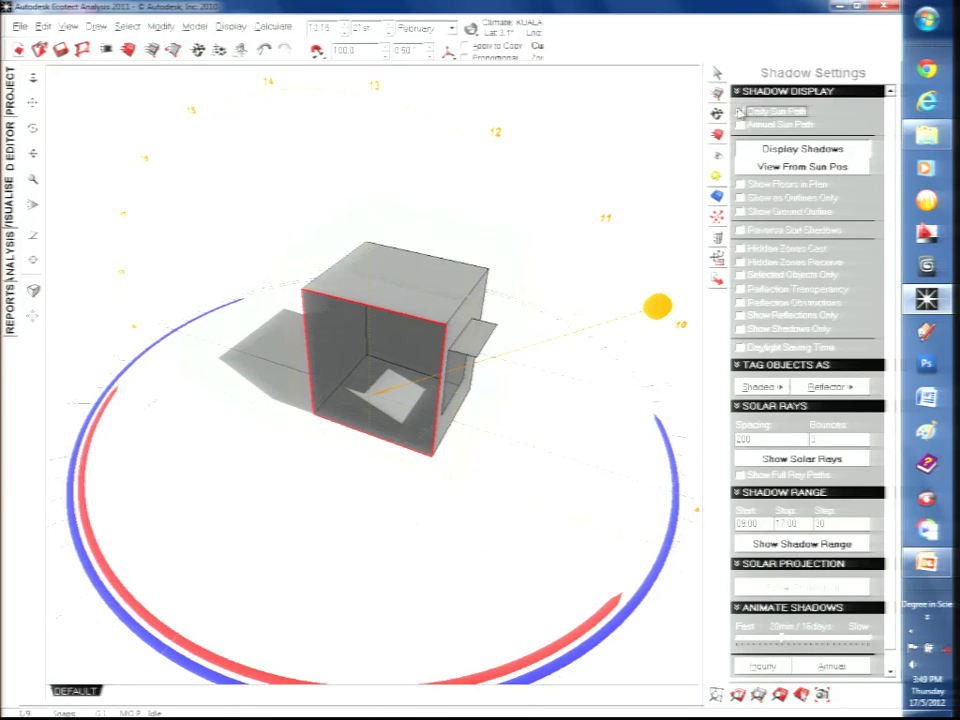
pyautogui.scroll(2, 620, 254)
pyautogui.moveTo(620, 254)
pyautogui.mouseDown()
pyautogui.moveTo(530, 189)
pyautogui.moveTo(645, 318)
pyautogui.moveTo(668, 372)
pyautogui.moveTo(555, 242)
pyautogui.moveTo(489, 199)
pyautogui.moveTo(570, 261)
pyautogui.mouseUp()
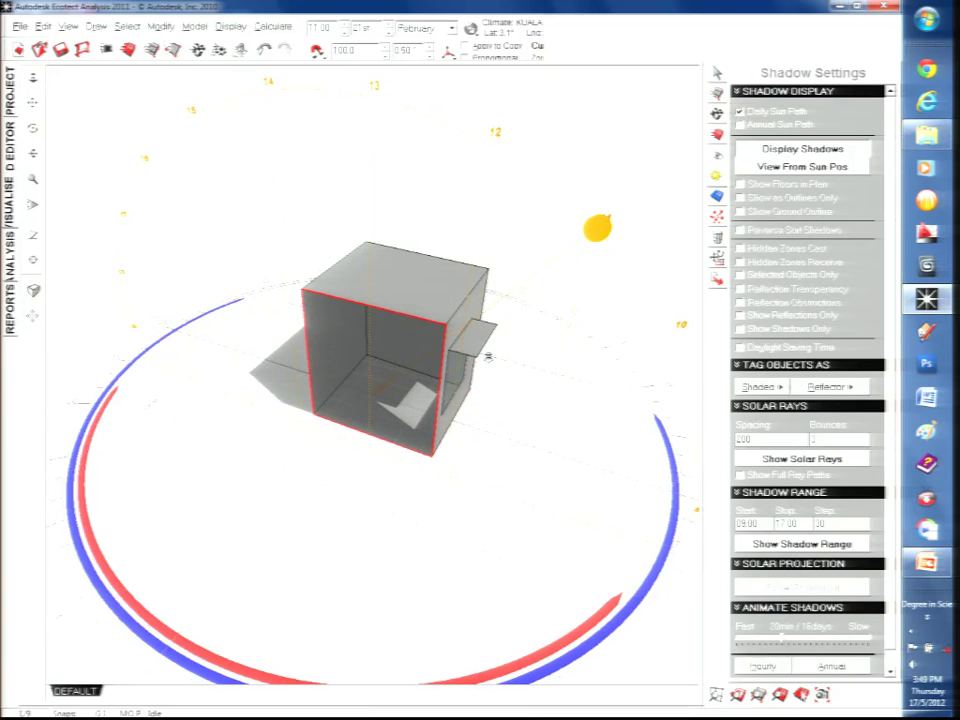
# - Return to the 3D editor and display the shadows of the room with its shading plane
pyautogui.click(6, 146)
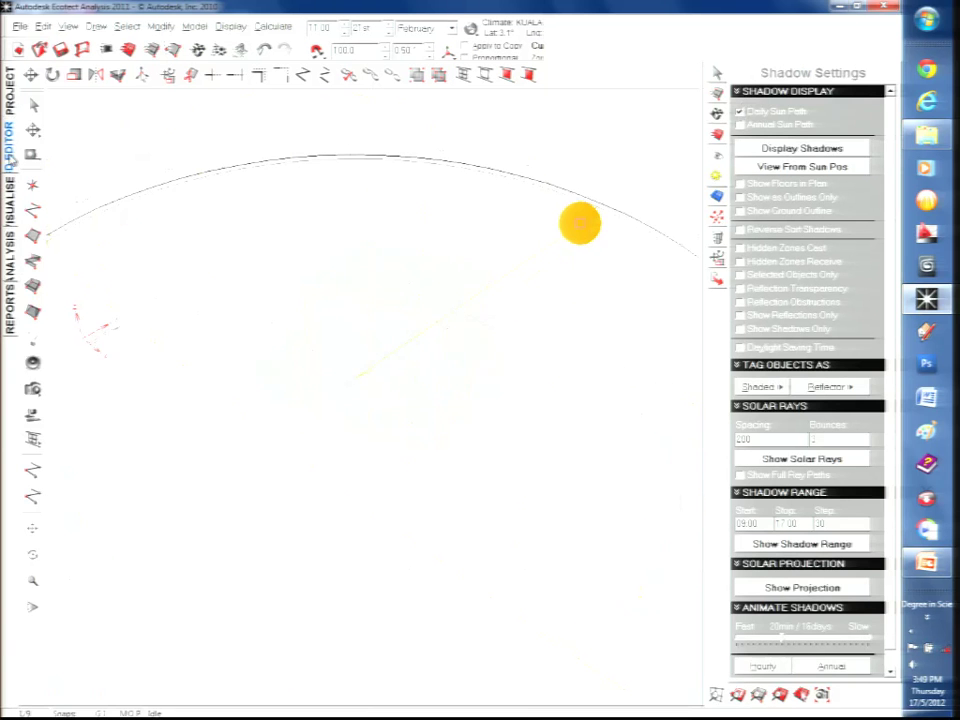
pyautogui.click(437, 373)
pyautogui.click(790, 150)
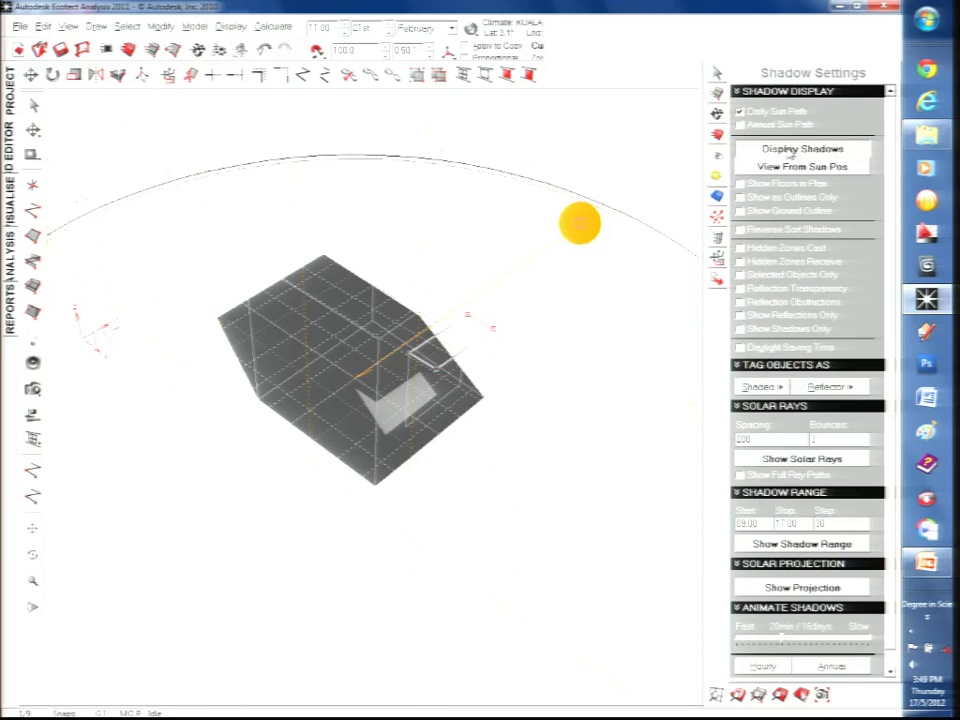
# - Try to nudge a wall-side corner of the shading plane 1200 mm along the X axis, and undo the change
pyautogui.press('Right')
pyautogui.press('Right')
pyautogui.press('Right')
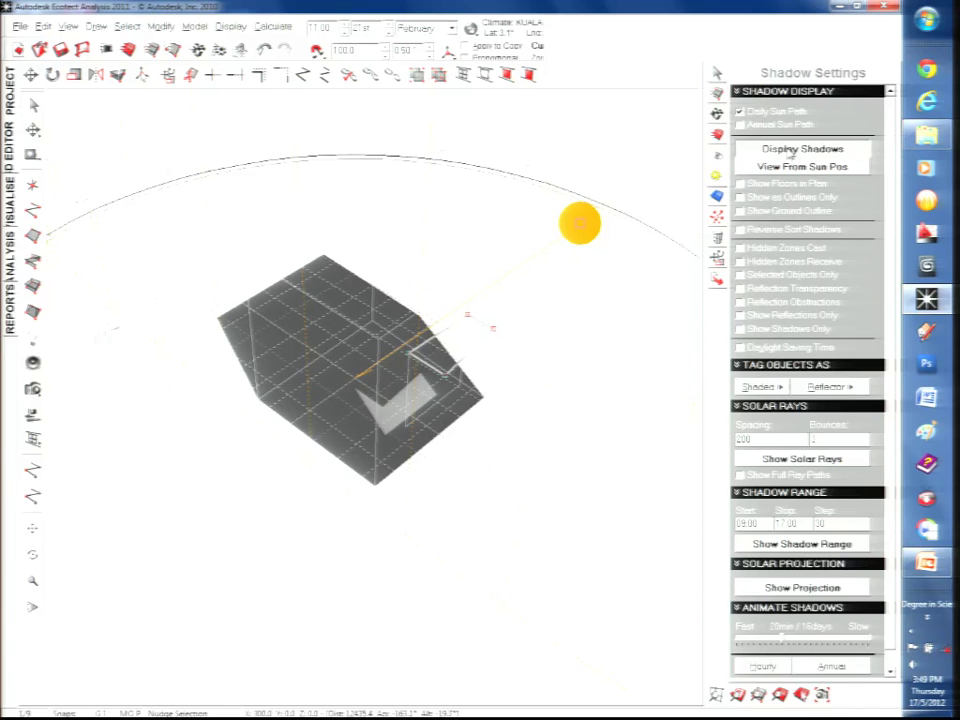
pyautogui.press('Right')
pyautogui.press('Right')
pyautogui.press('Right')
pyautogui.press('Right')
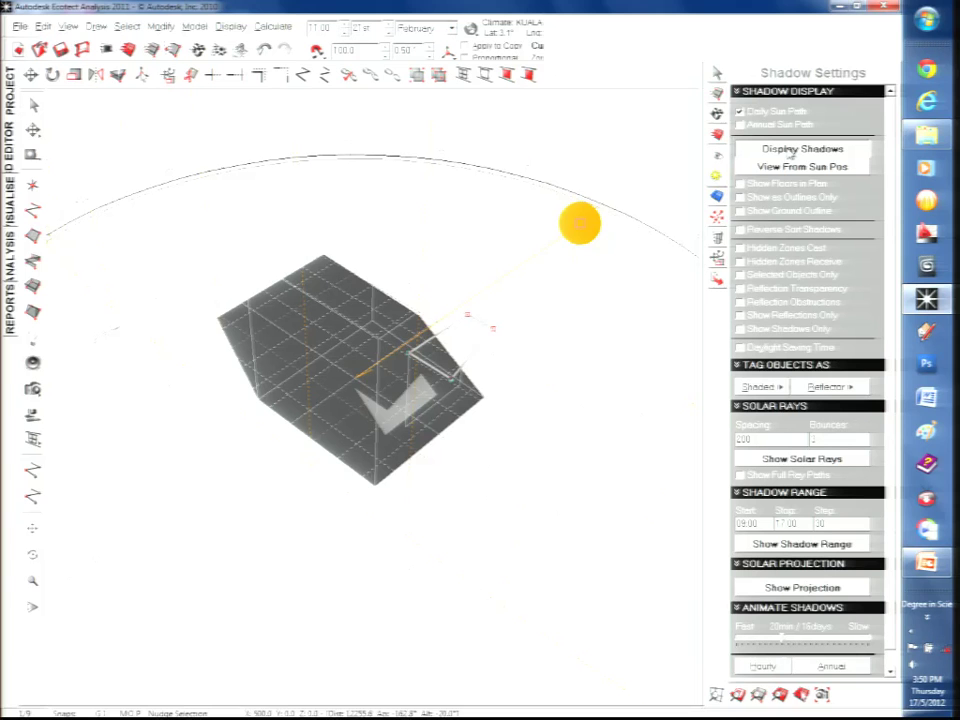
pyautogui.press('Right')
pyautogui.press('Right')
pyautogui.press('Right')
pyautogui.press('Right')
pyautogui.press('Right')
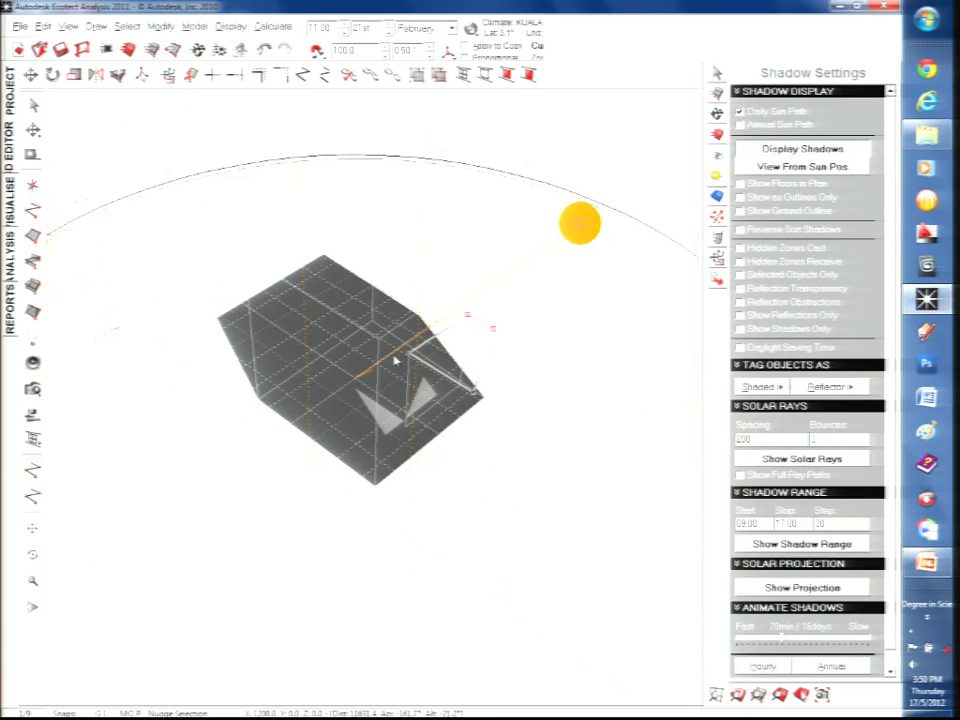
pyautogui.click(474, 384)
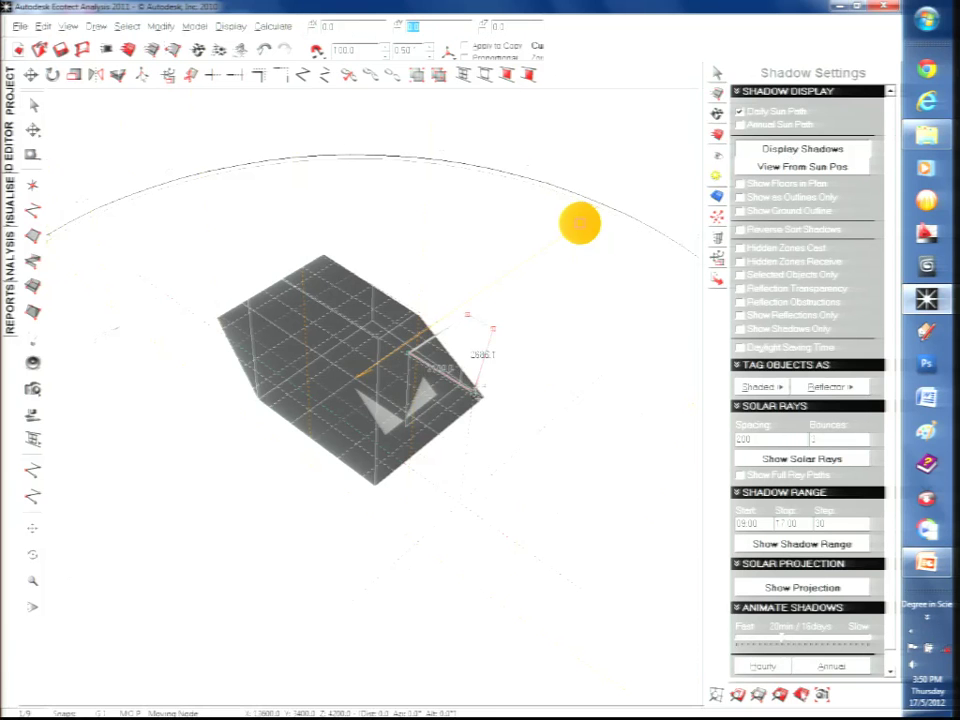
pyautogui.click(475, 385)
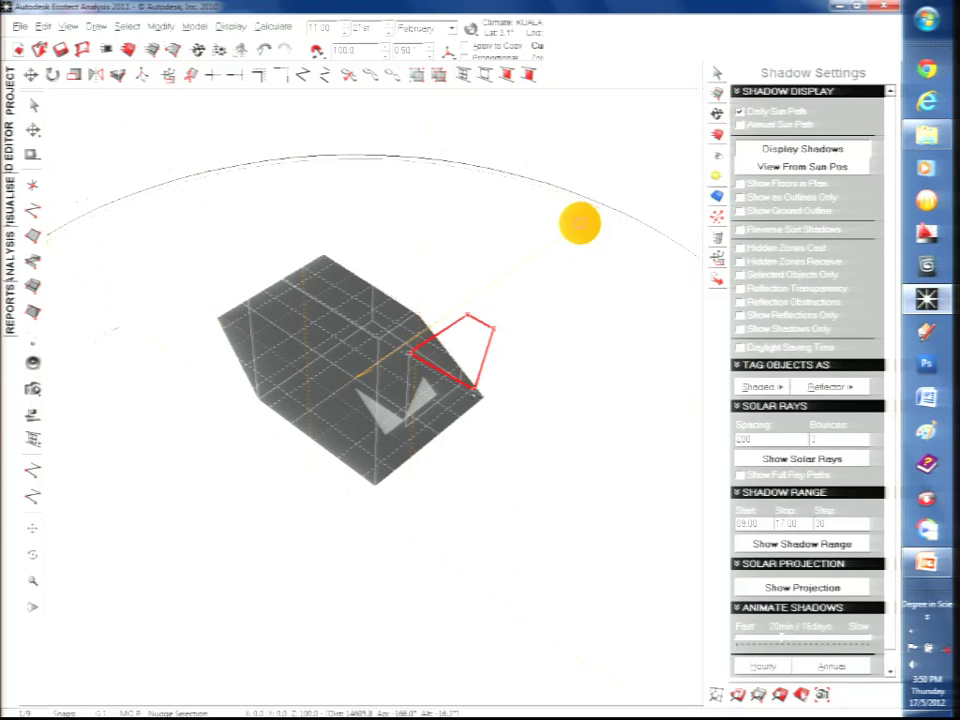
pyautogui.hotkey('ctrl', 'z')
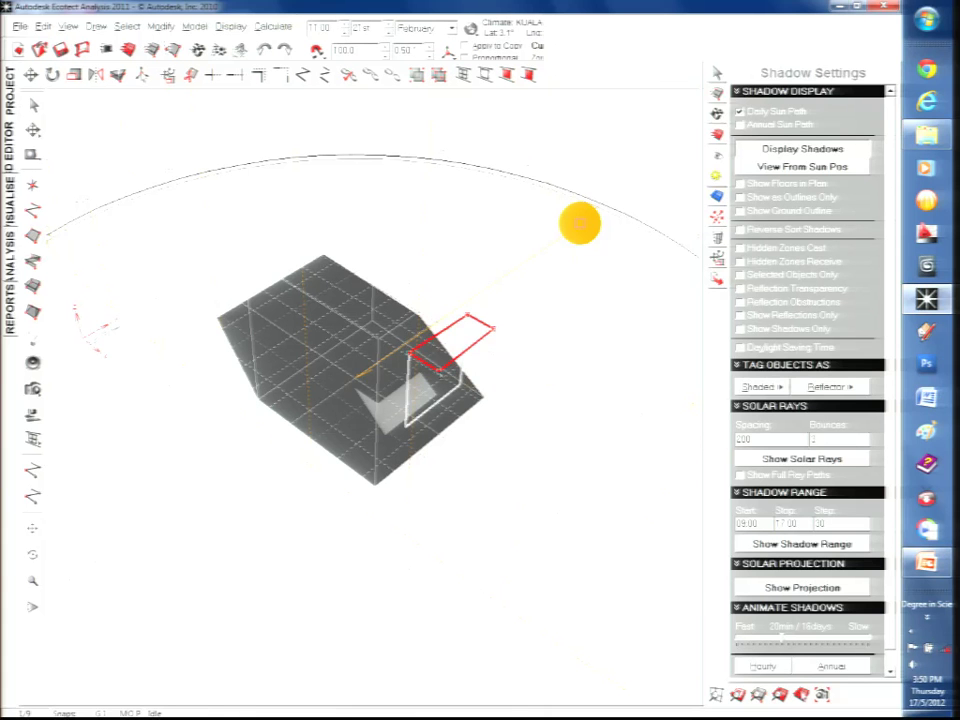
# - Reshape the shading plane by moving its two wall-side corners, one inward across the room, and inspect it in rendered perspective
pyautogui.click(439, 372)
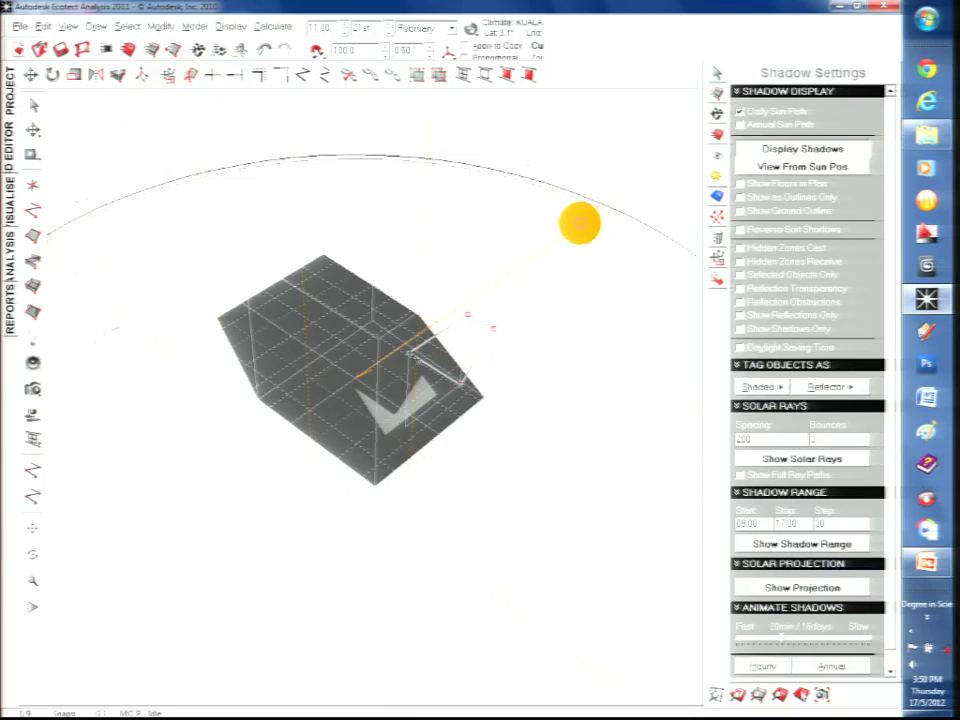
pyautogui.click(411, 351)
pyautogui.moveTo(414, 350)
pyautogui.mouseDown()
pyautogui.moveTo(441, 328)
pyautogui.moveTo(362, 387)
pyautogui.mouseUp()
pyautogui.click(7, 200)
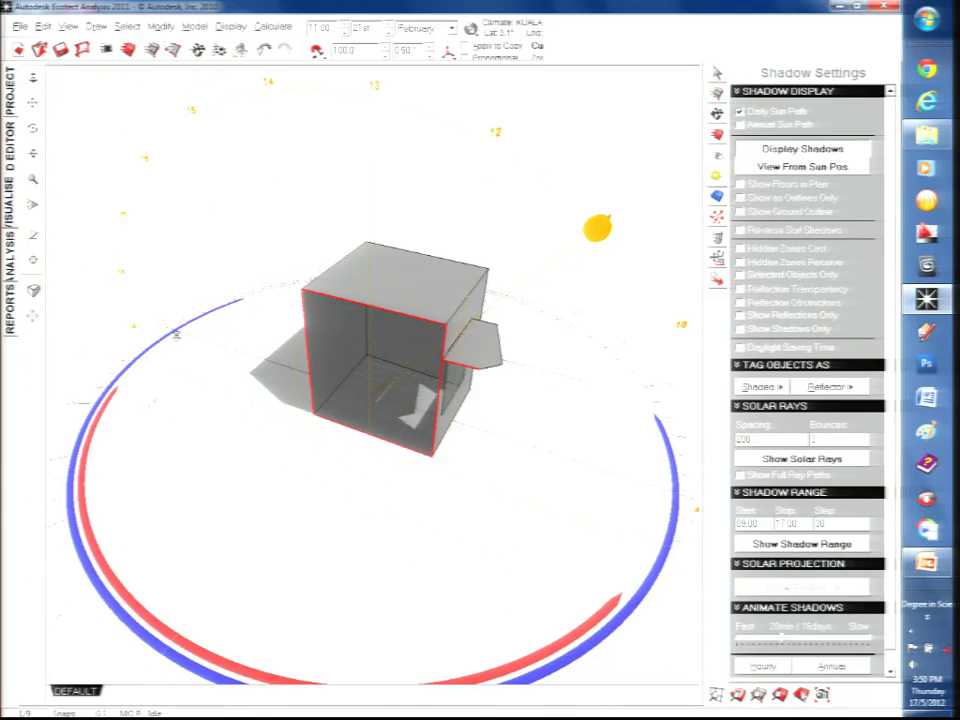
pyautogui.moveTo(380, 347); pyautogui.dragTo(347, 394, button='right')
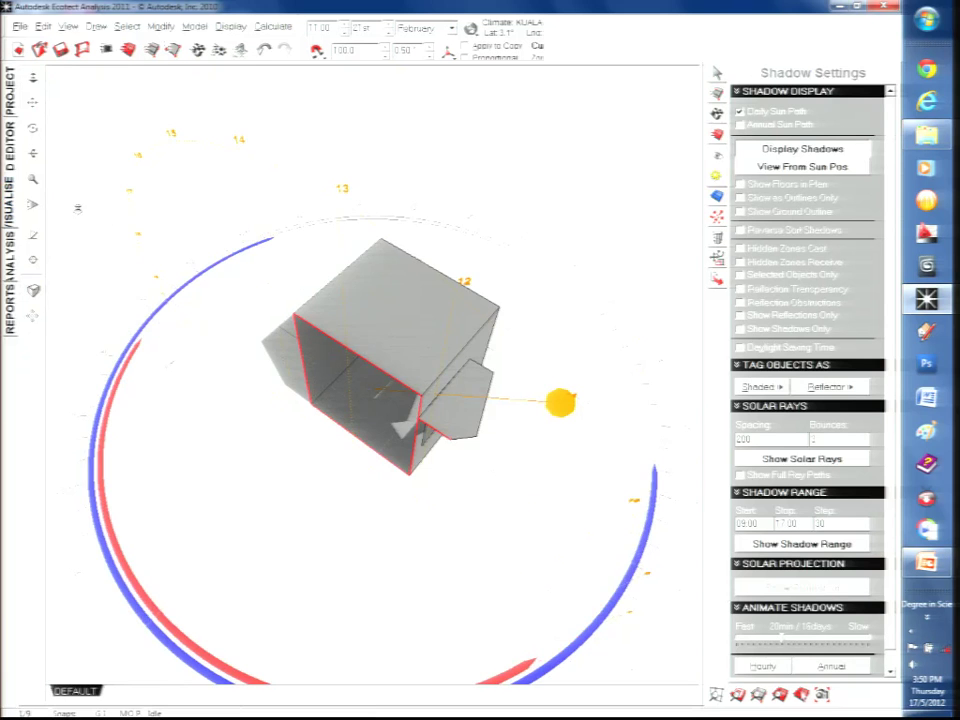
# - Run the 5a. SolarRays.scr demo script from the Visualisation group of the demo toolkit
pyautogui.click(7, 120)
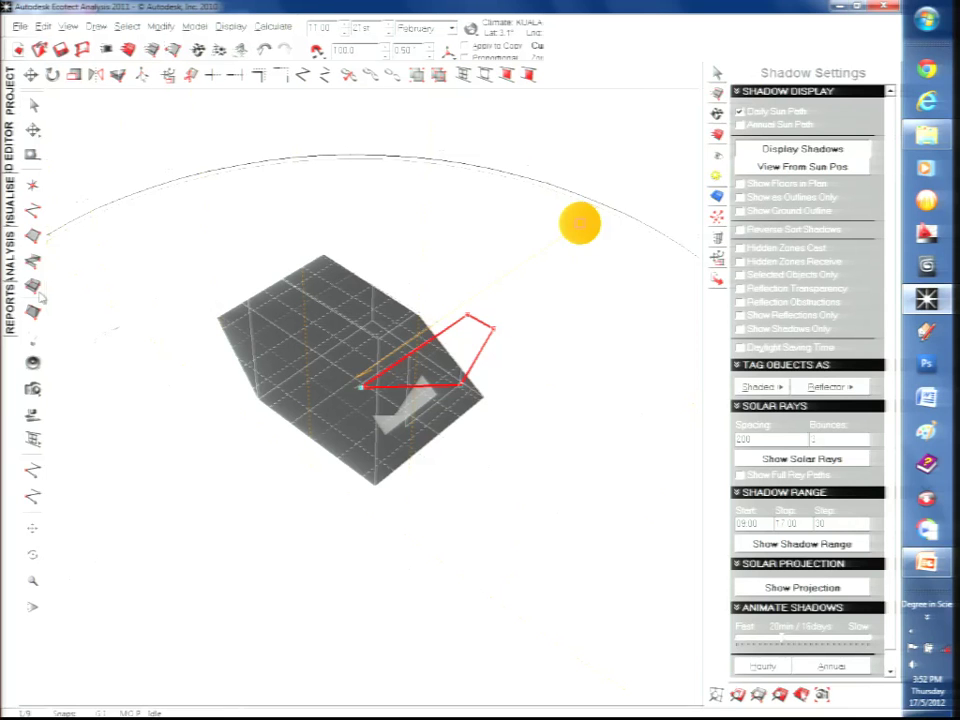
pyautogui.moveTo(299, 309)
pyautogui.mouseDown(button='middle')
pyautogui.moveTo(347, 386)
pyautogui.moveTo(335, 380)
pyautogui.moveTo(403, 388)
pyautogui.moveTo(392, 360)
pyautogui.moveTo(370, 385)
pyautogui.moveTo(465, 376)
pyautogui.moveTo(424, 422)
pyautogui.moveTo(456, 439)
pyautogui.moveTo(435, 420)
pyautogui.mouseUp(button='middle')
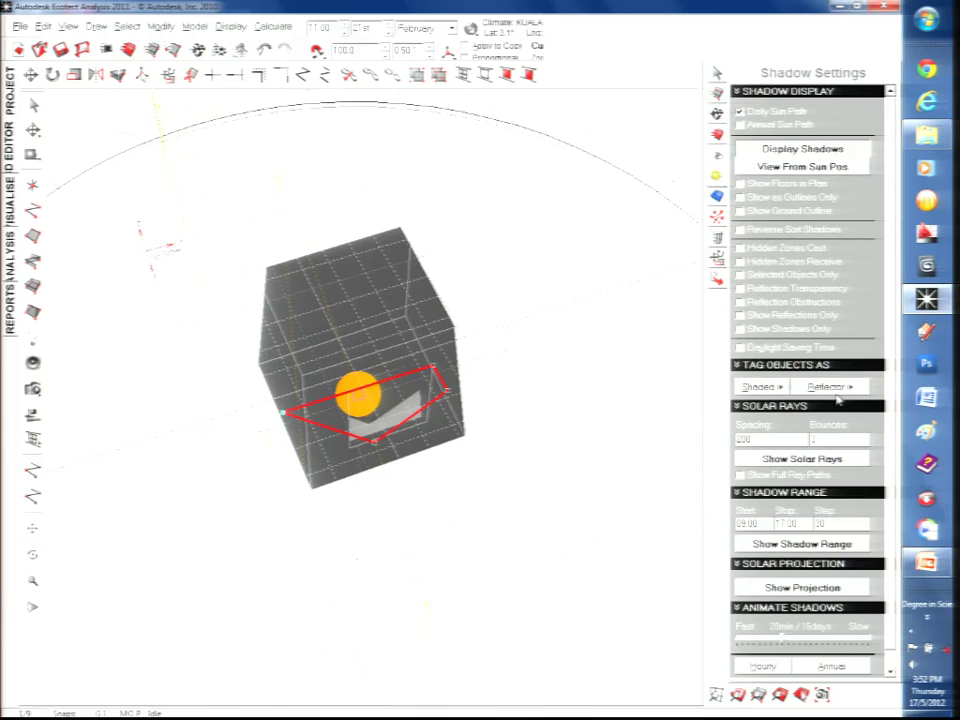
pyautogui.scroll(-1, 670, 340)
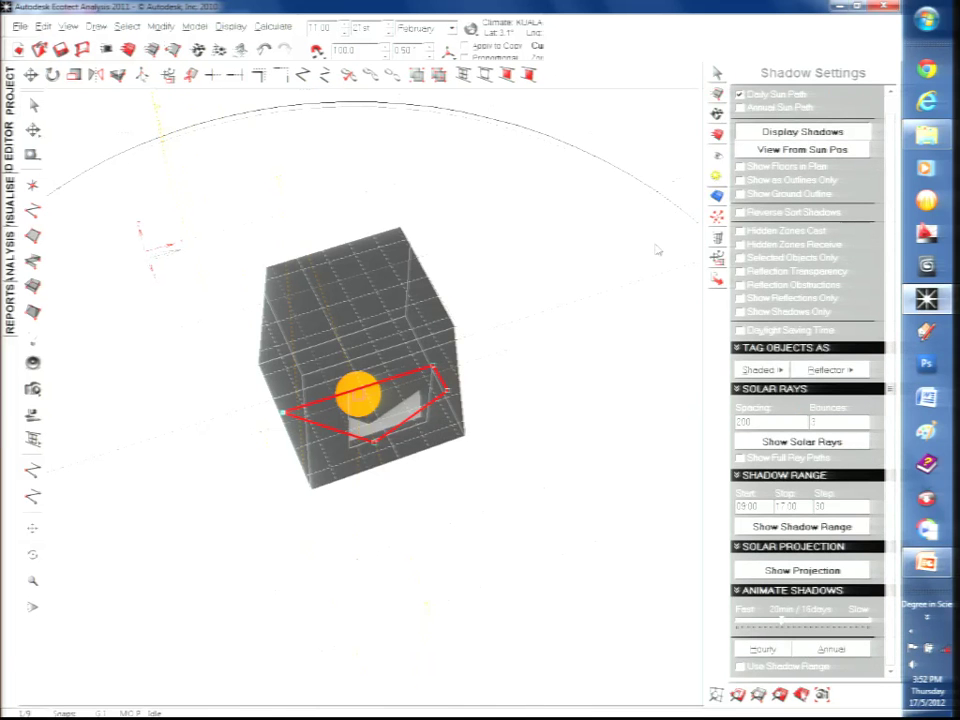
pyautogui.hotkey('ctrl', 't')
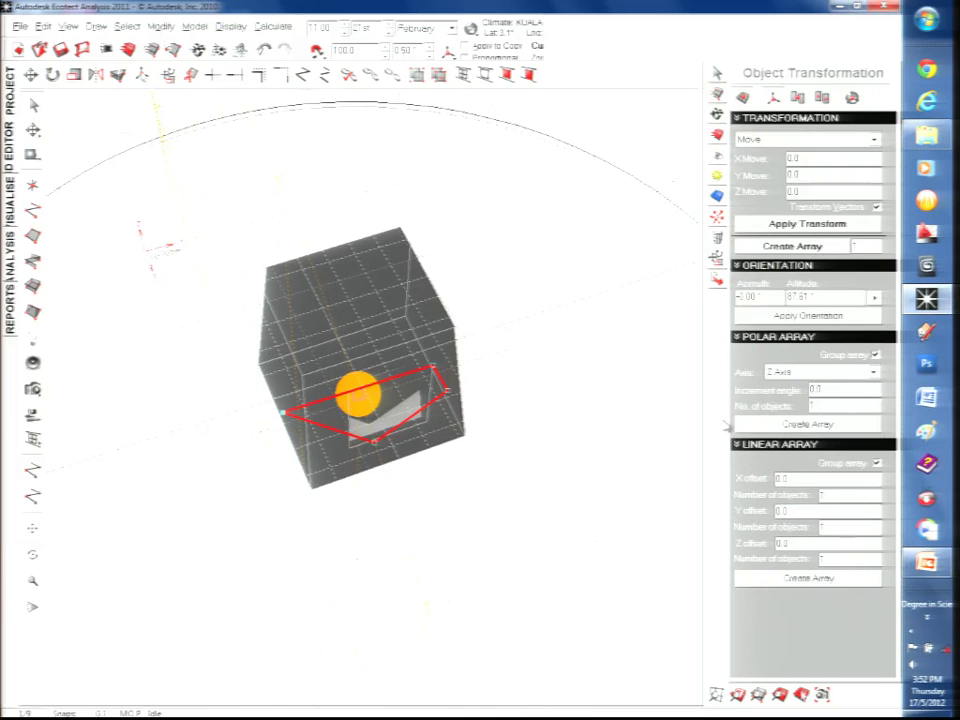
pyautogui.hotkey('ctrl', 'w')
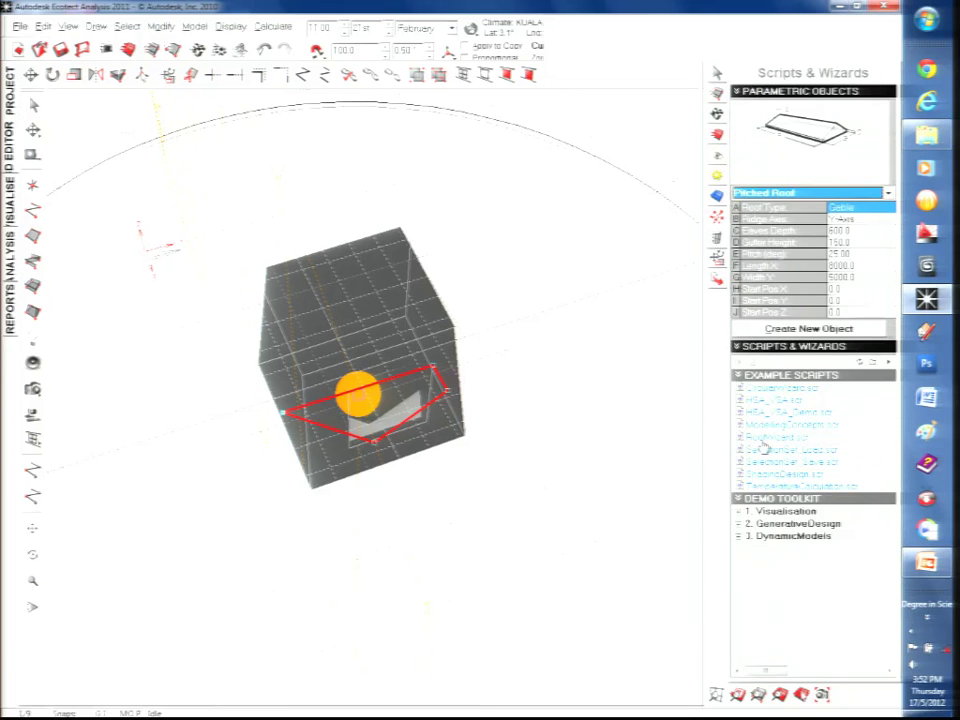
pyautogui.click(739, 511)
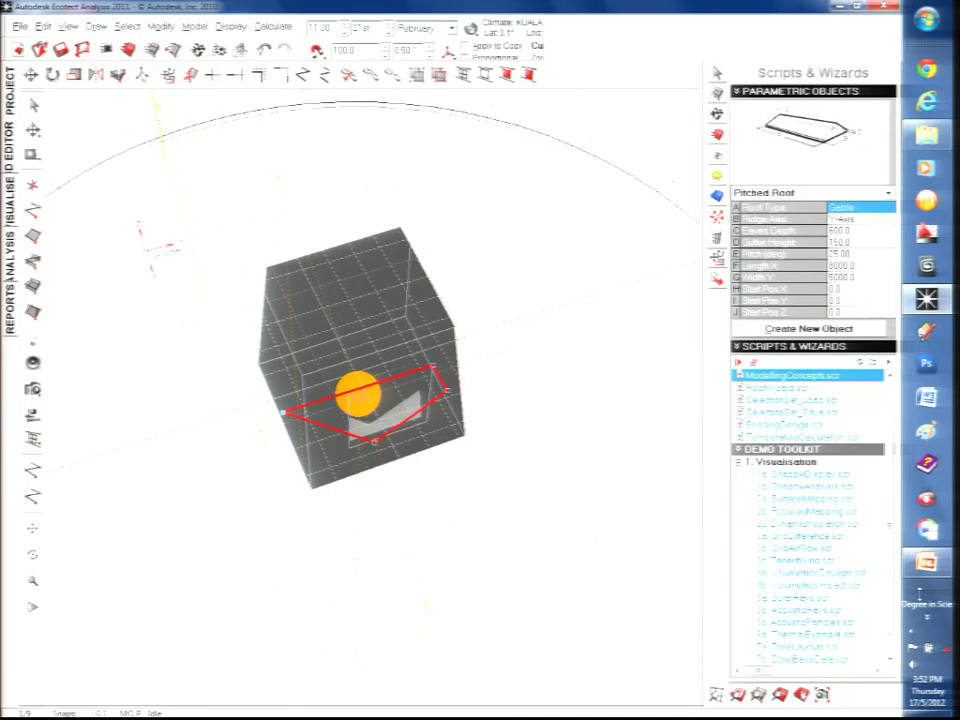
pyautogui.scroll(-1, 855, 615)
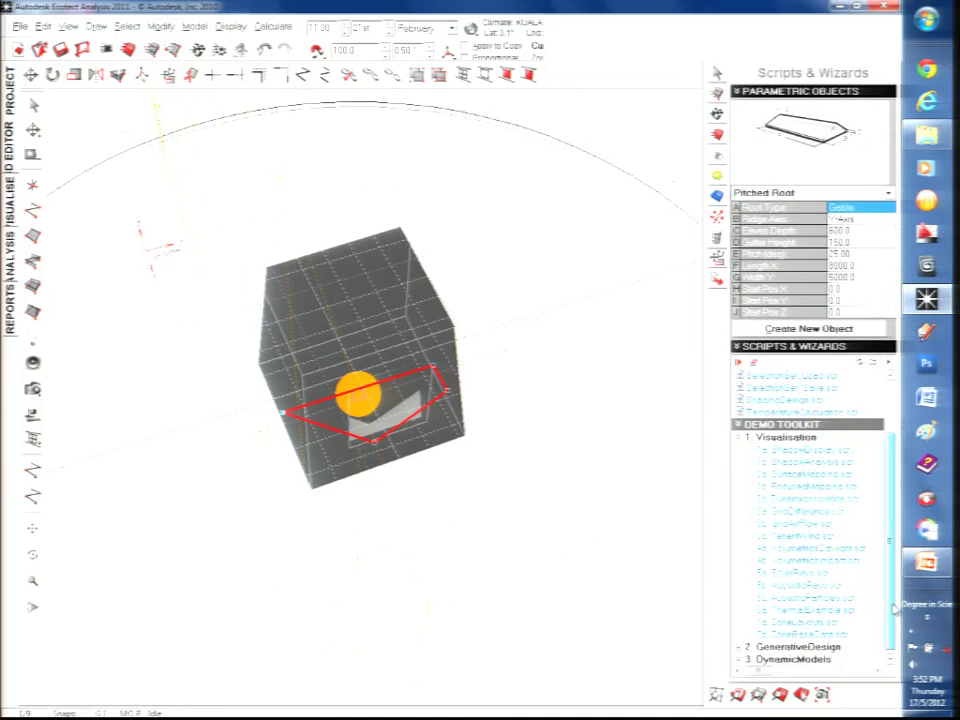
pyautogui.doubleClick(793, 574)
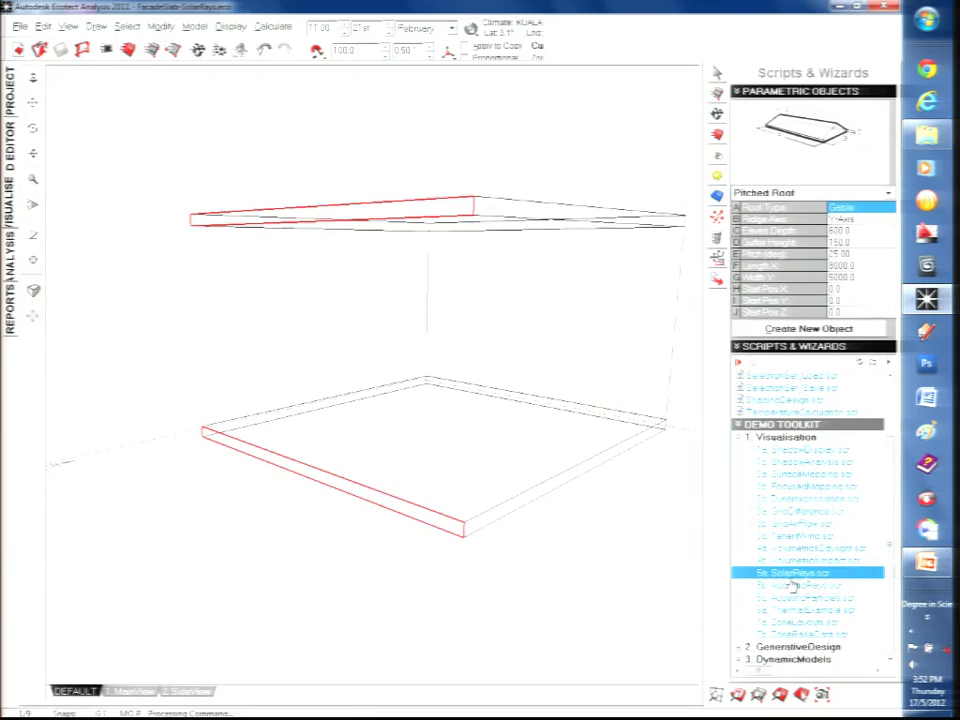
# - Turn on the daily sun path for the louvred façade demo model
pyautogui.moveTo(542, 334); pyautogui.dragTo(517, 360, button='right')
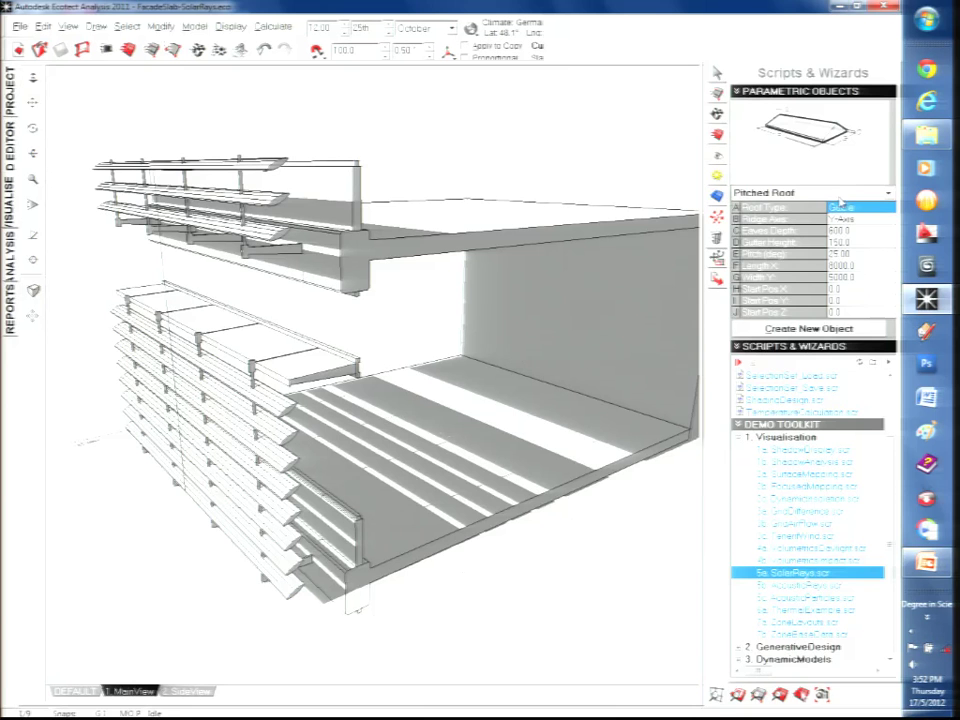
pyautogui.hotkey('ctrl', 'shift', 's')
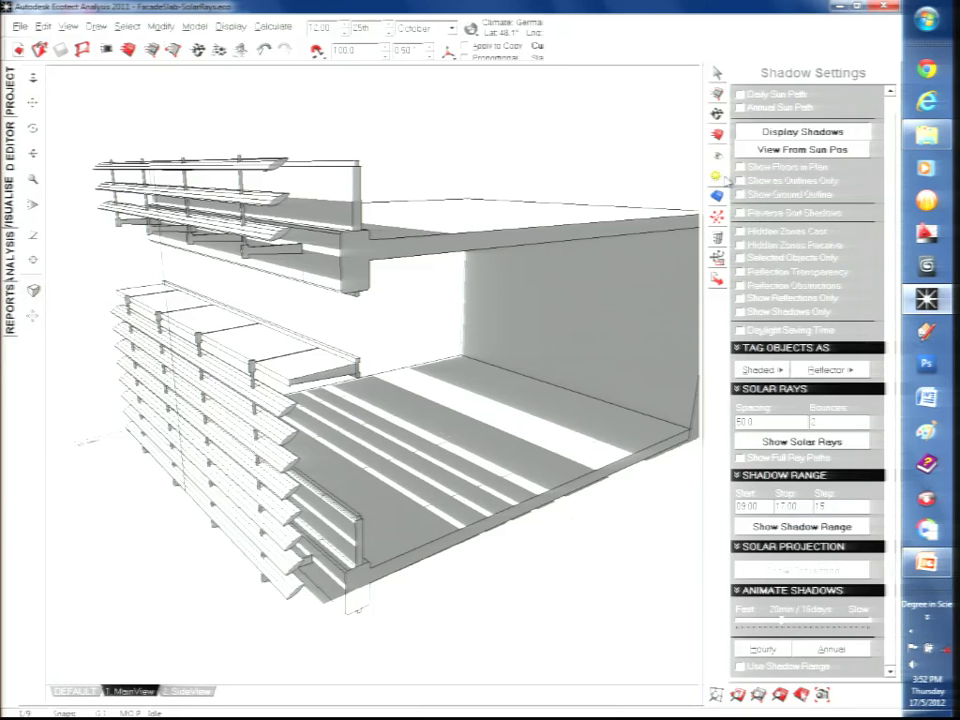
pyautogui.click(742, 97)
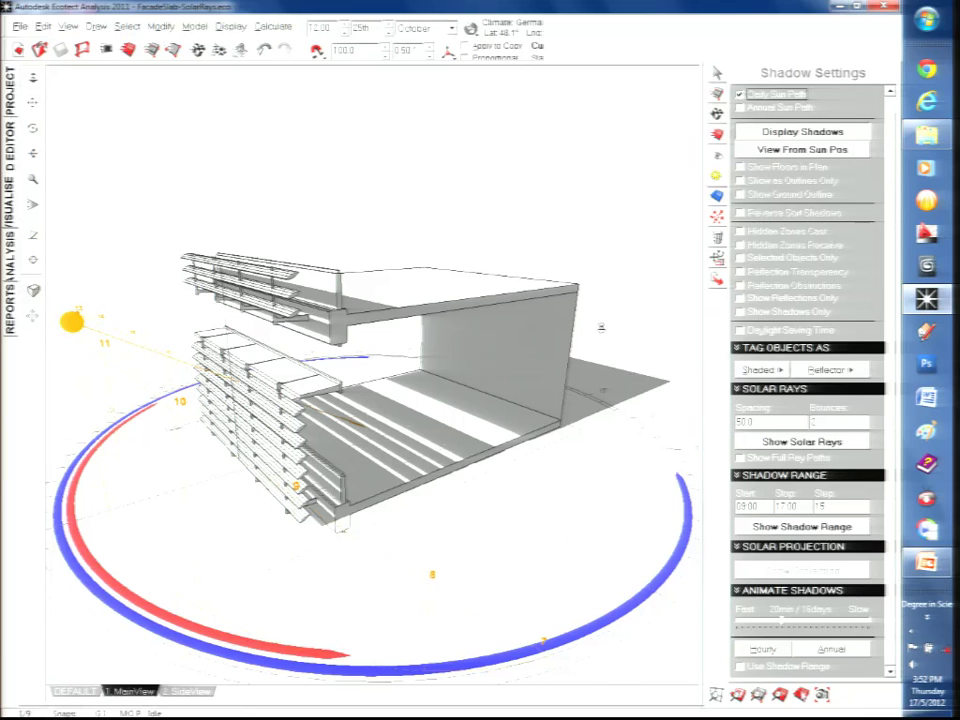
# - Load the kl weather data file as the climate for the façade model
pyautogui.click(471, 30)
pyautogui.click(395, 49)
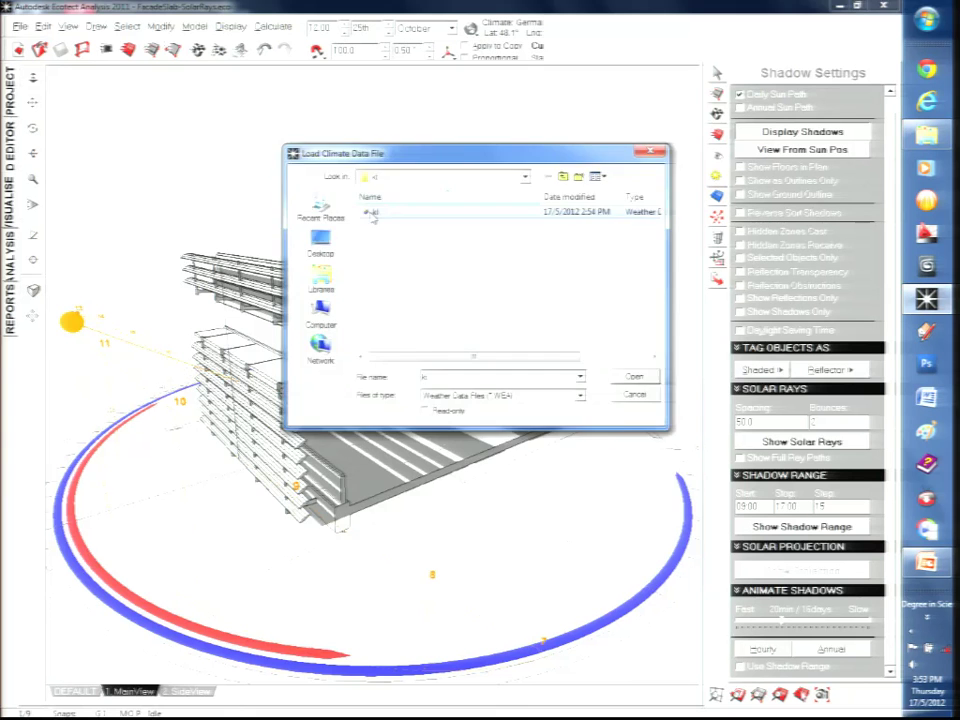
pyautogui.doubleClick(372, 214)
pyautogui.click(523, 403)
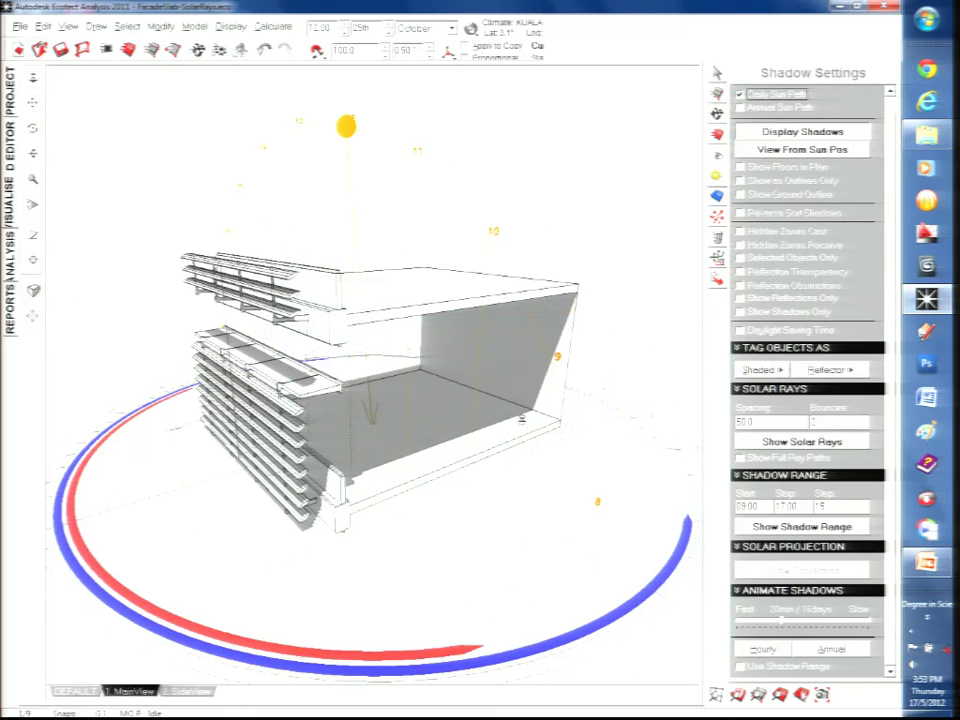
# - Step through the months to compare the façade's shadows at 12:00 on the 25th, and settle on June
pyautogui.click(430, 28)
pyautogui.click(413, 43)
pyautogui.scroll(-5, 415, 30)
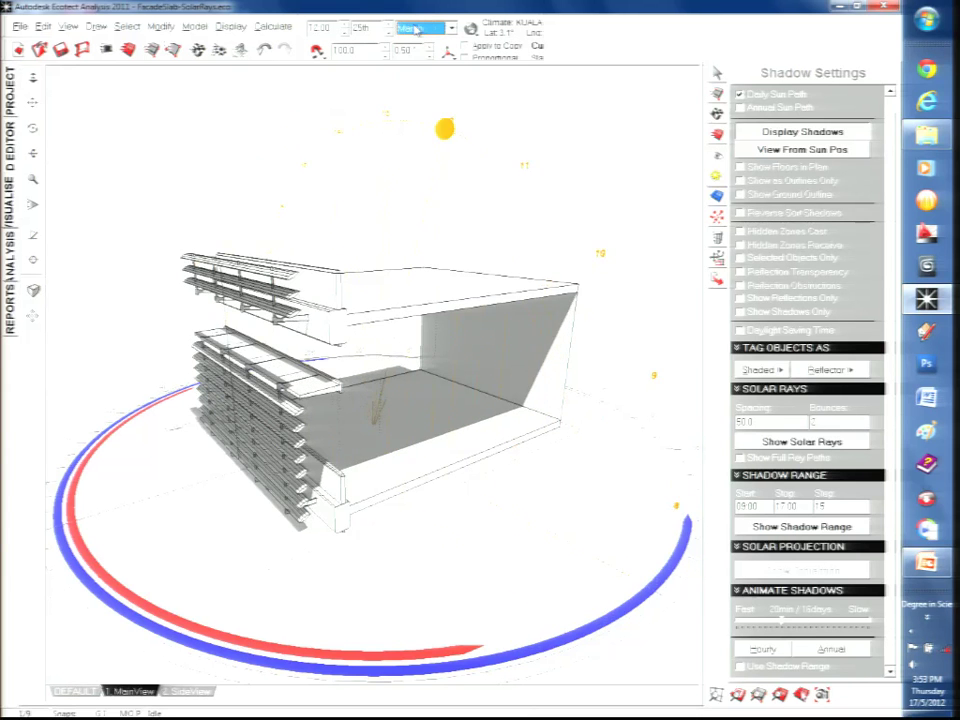
pyautogui.scroll(4, 415, 30)
pyautogui.scroll(-3, 415, 30)
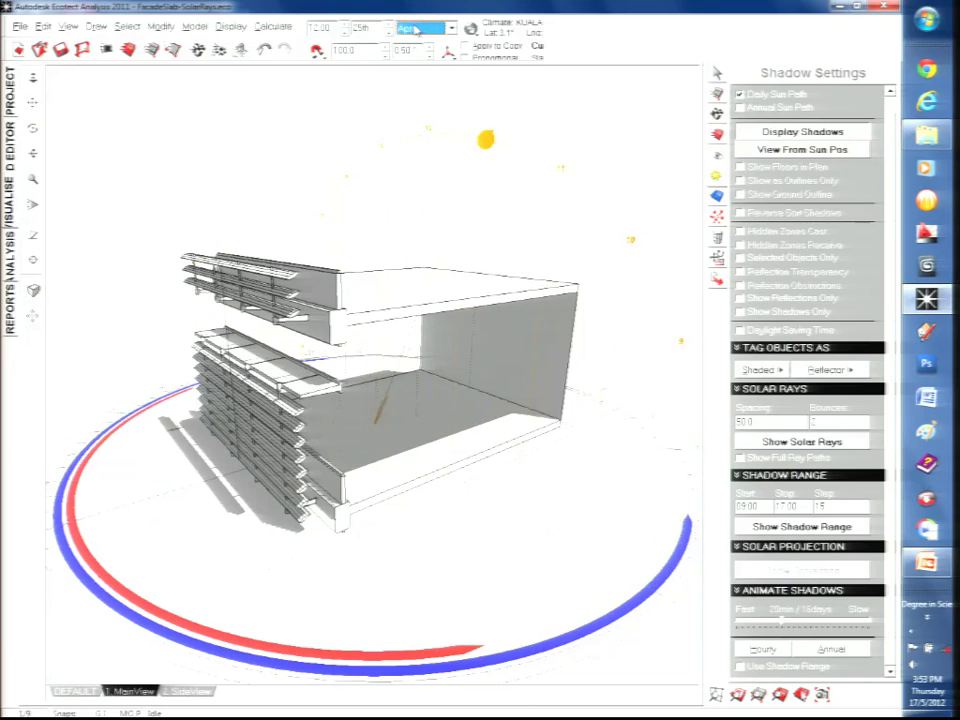
pyautogui.scroll(-2, 415, 30)
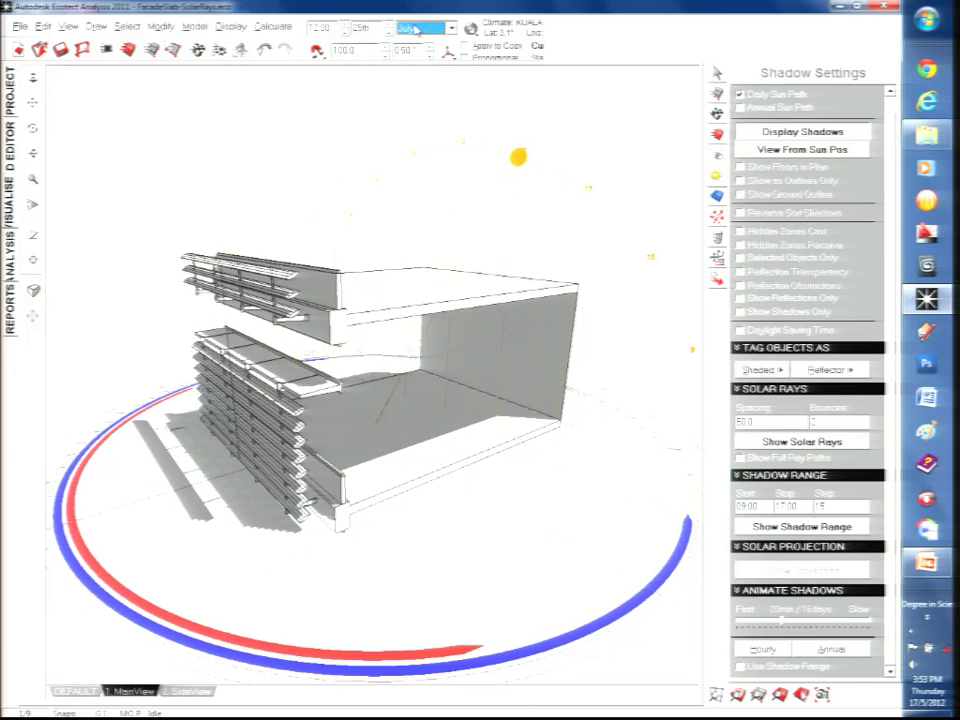
pyautogui.scroll(2, 415, 30)
pyautogui.scroll(-2, 415, 30)
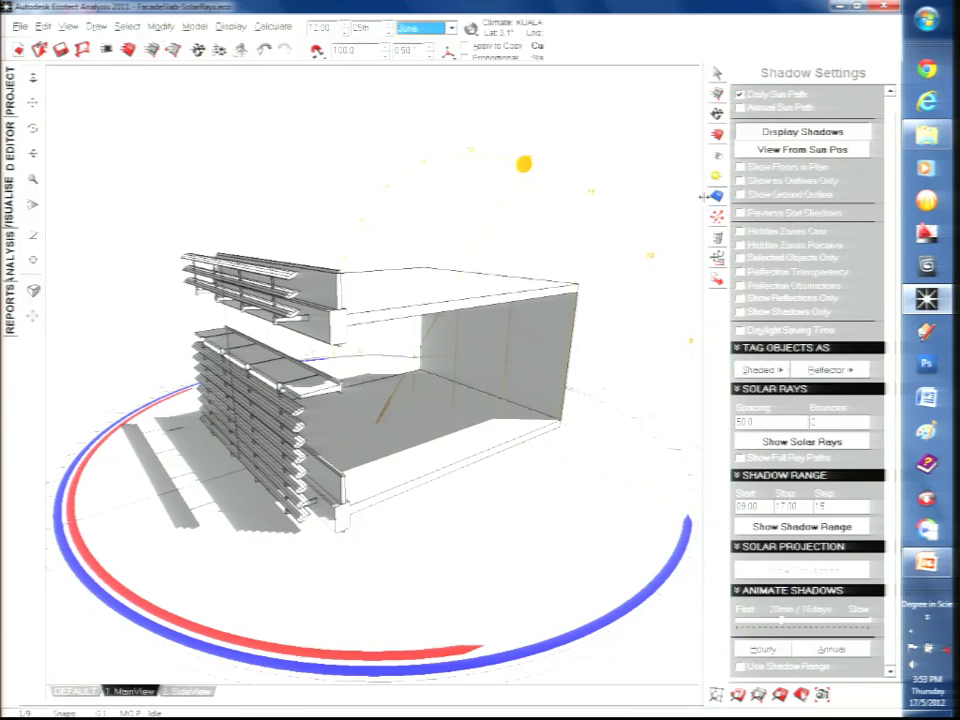
# - Show the façade's solar rays with the shadows switched off, and hide the daily sun path
pyautogui.click(808, 442)
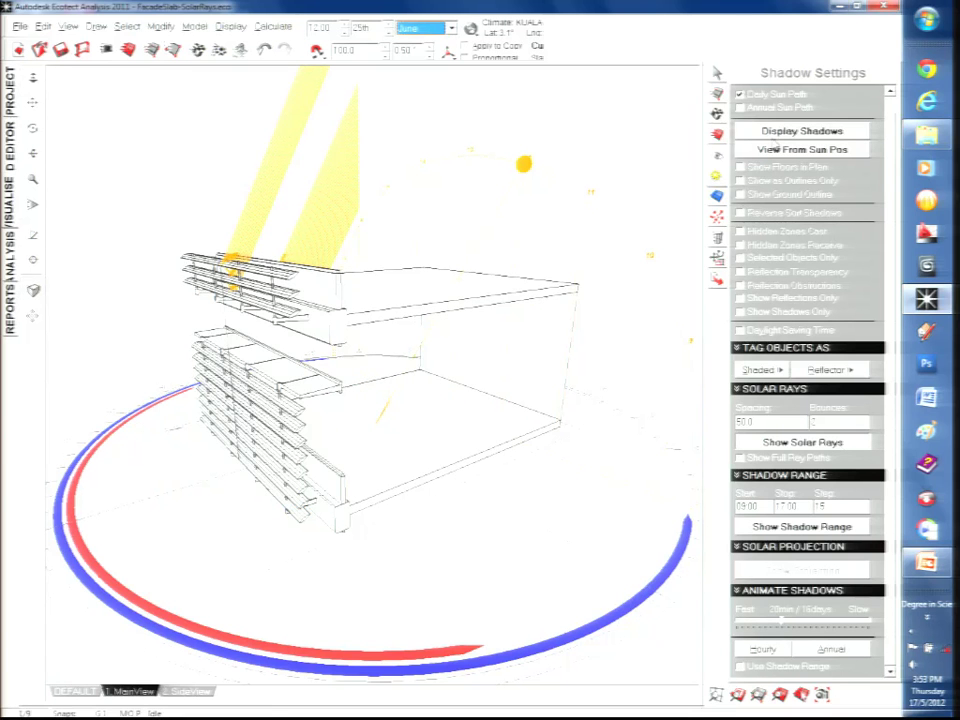
pyautogui.click(768, 132)
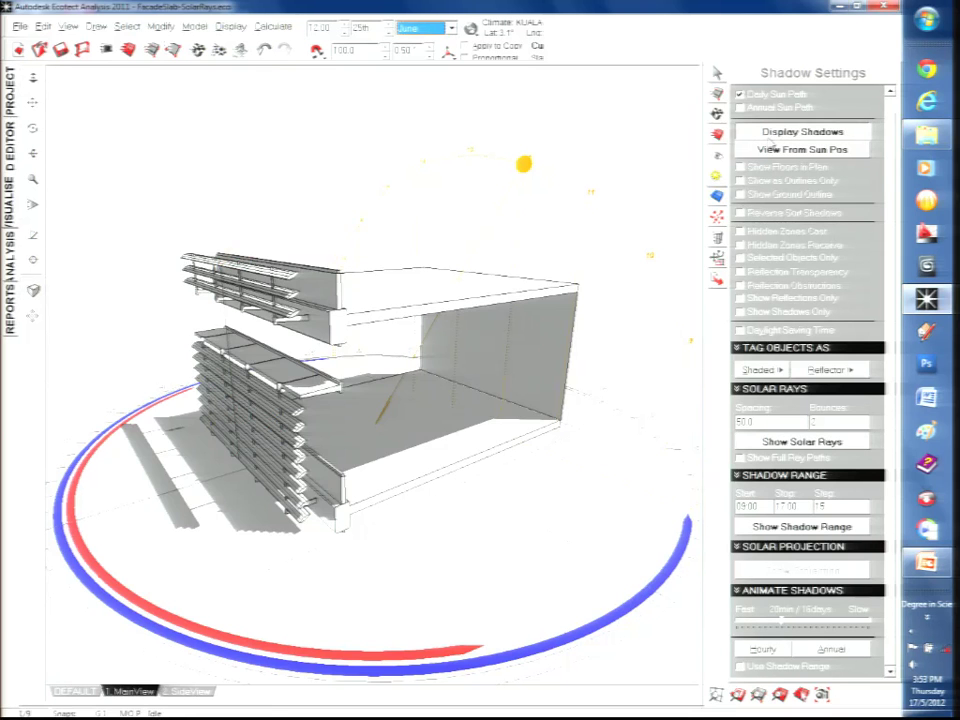
pyautogui.click(760, 132)
pyautogui.click(739, 95)
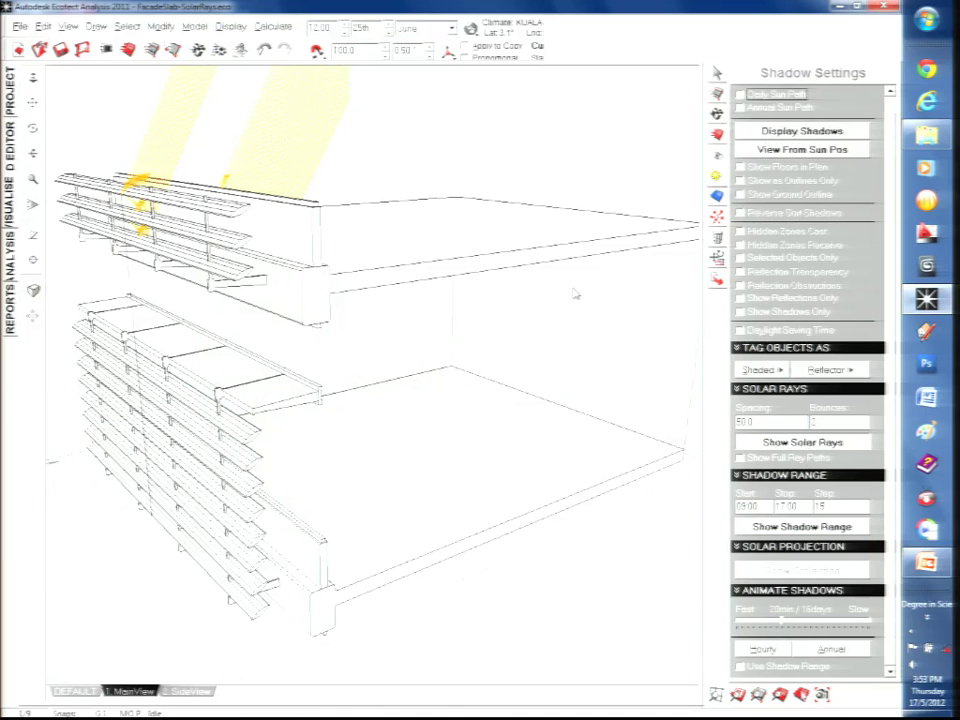
pyautogui.scroll(-3, 600, 400)
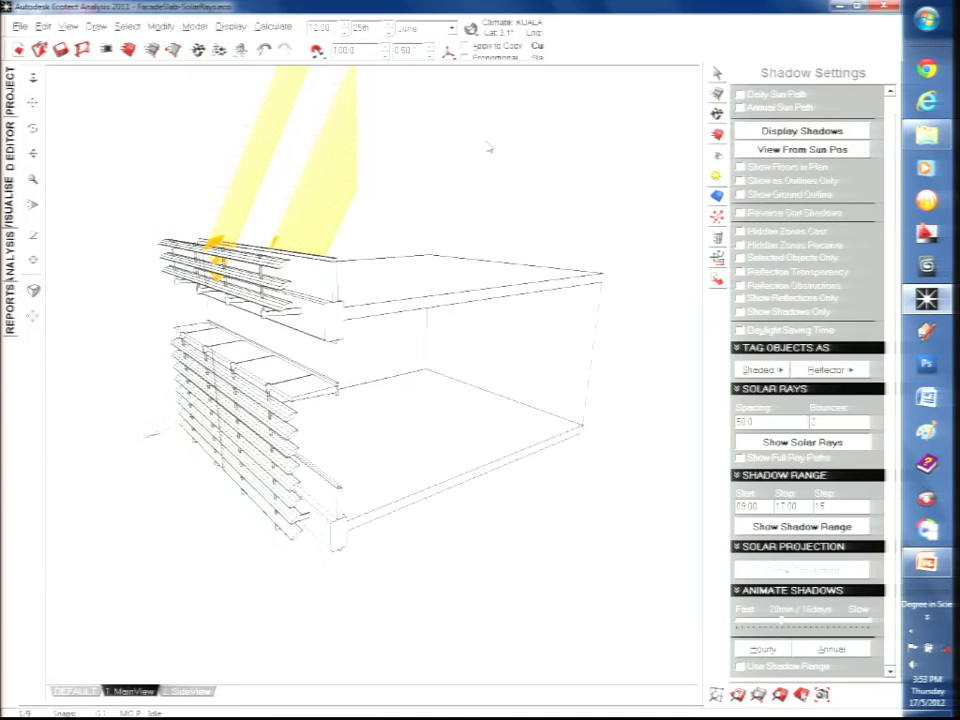
# - Set the month to December to update the solar rays striking the louvres
pyautogui.click(418, 30)
pyautogui.press('Down')
pyautogui.press('Down')
pyautogui.press('Down')
pyautogui.press('Down')
pyautogui.press('Down')
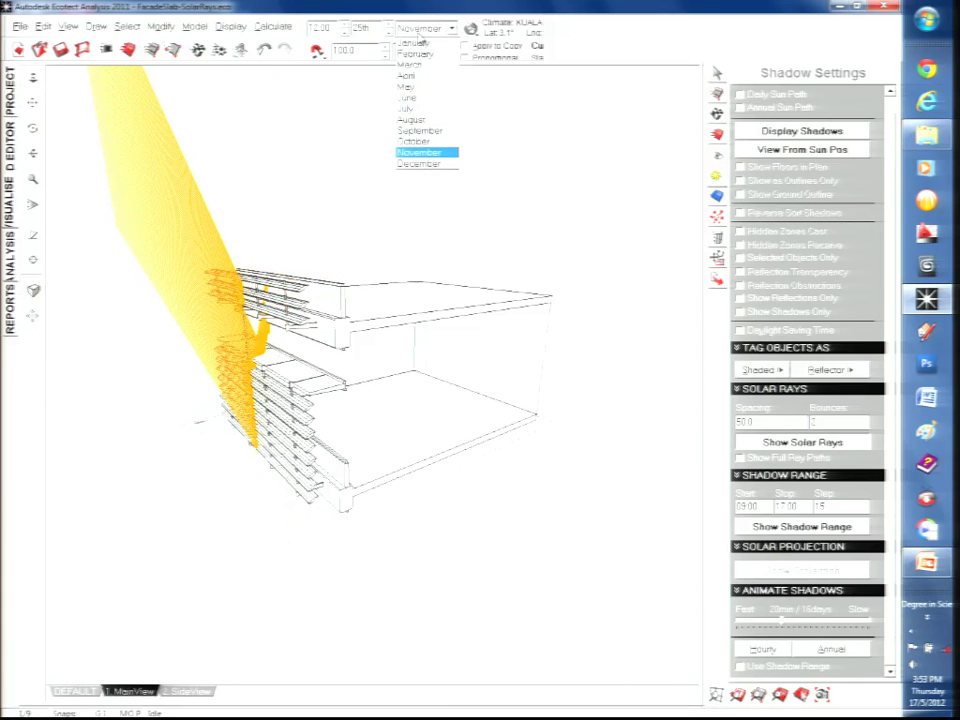
pyautogui.press('Down')
pyautogui.press('Return')
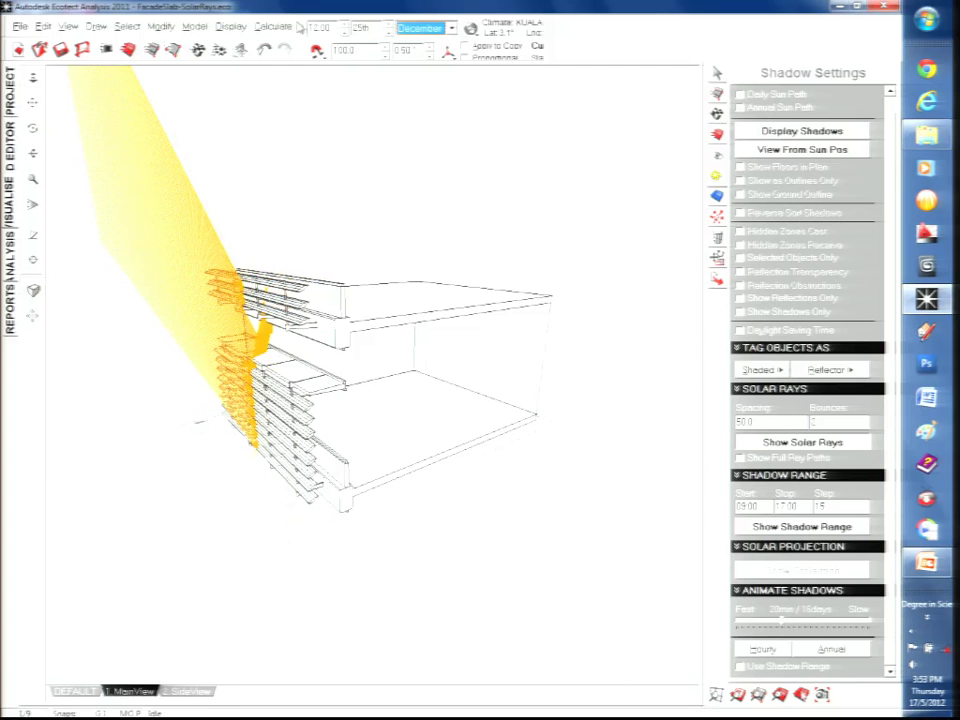
# - Set the time to 10:00 in December and orbit the façade to inspect the solar rays from the side
pyautogui.click(344, 33)
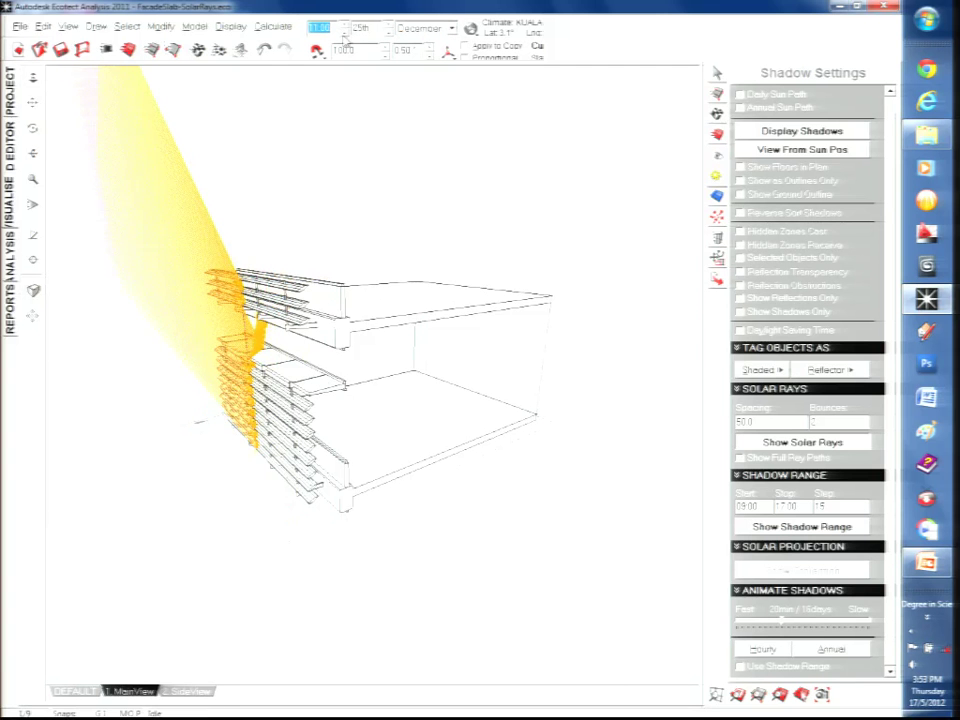
pyautogui.click(344, 33)
pyautogui.moveTo(252, 345); pyautogui.dragTo(219, 405, button='right')
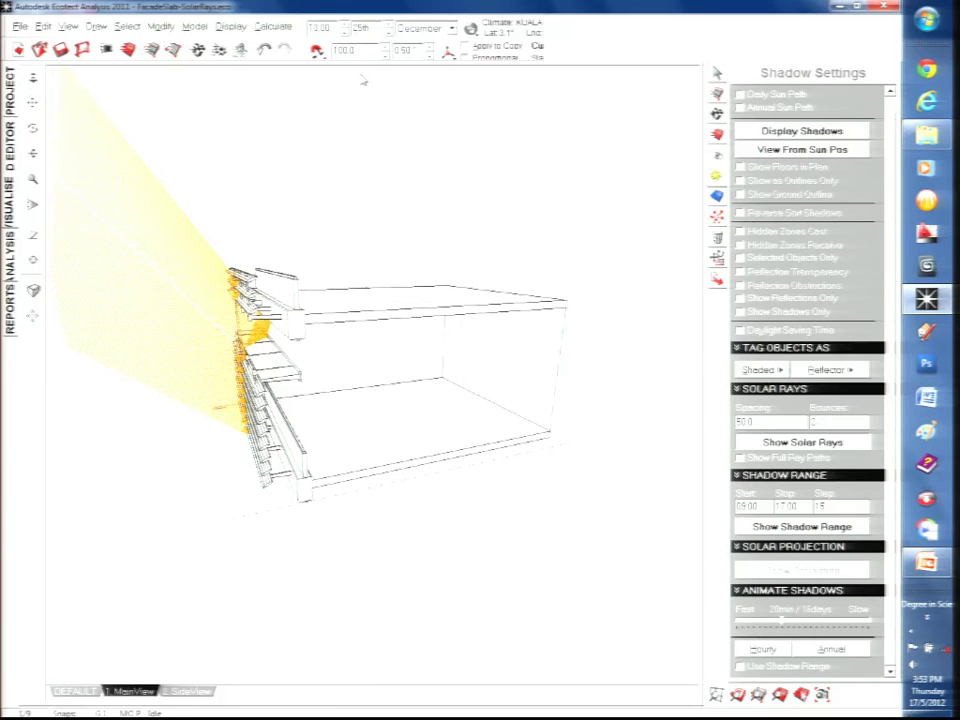
# - Step through the months to compare the façade's solar rays at 10:00 on the 25th, and settle on February
pyautogui.click(426, 29)
pyautogui.press('Up')
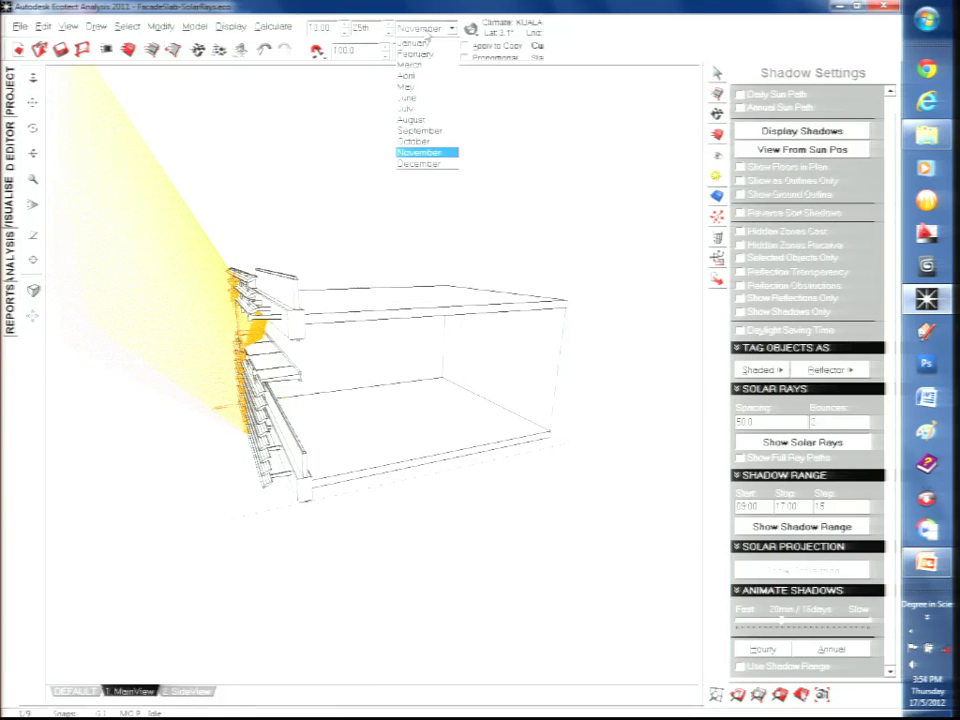
pyautogui.press('Up')
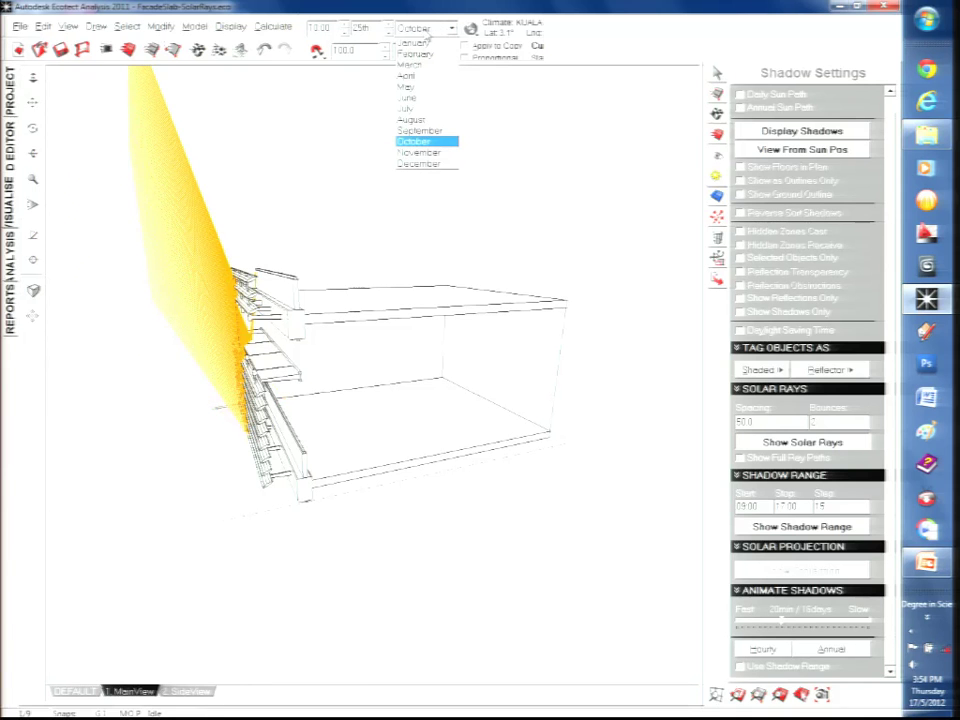
pyautogui.press('Up')
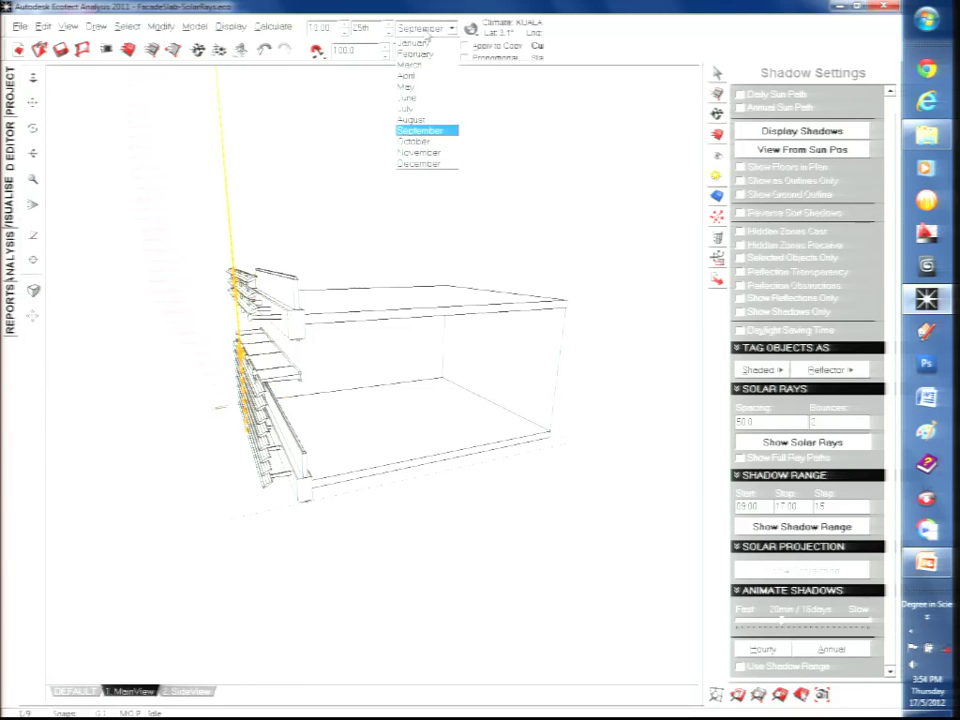
pyautogui.press('Up')
pyautogui.press('Up')
pyautogui.press('Up')
pyautogui.press('Up')
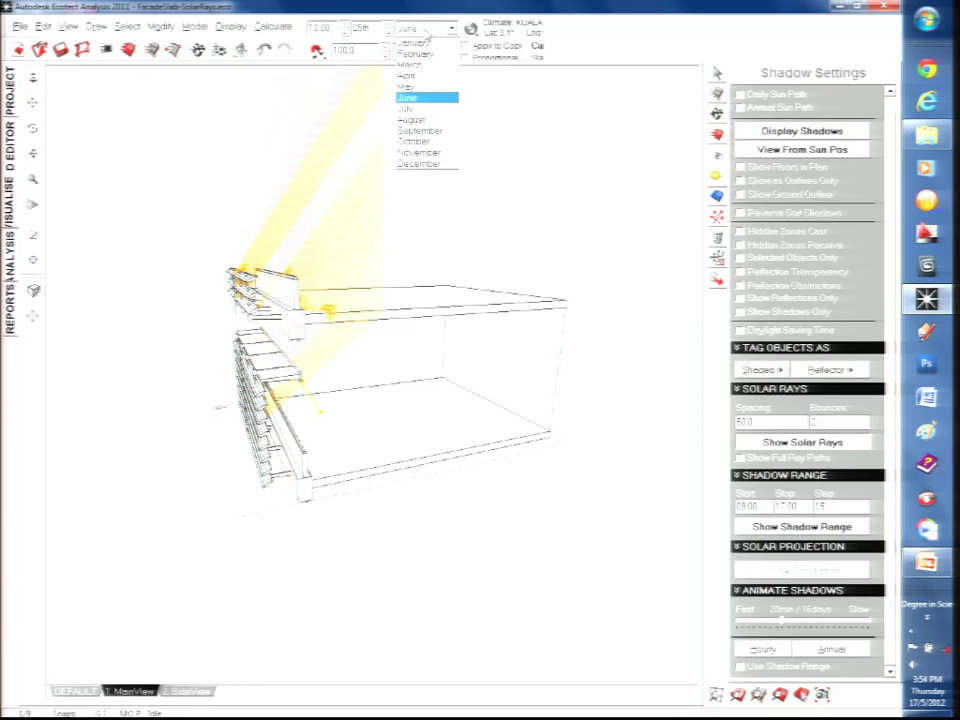
pyautogui.press('Up')
pyautogui.press('Up')
pyautogui.press('Up')
pyautogui.press('Up')
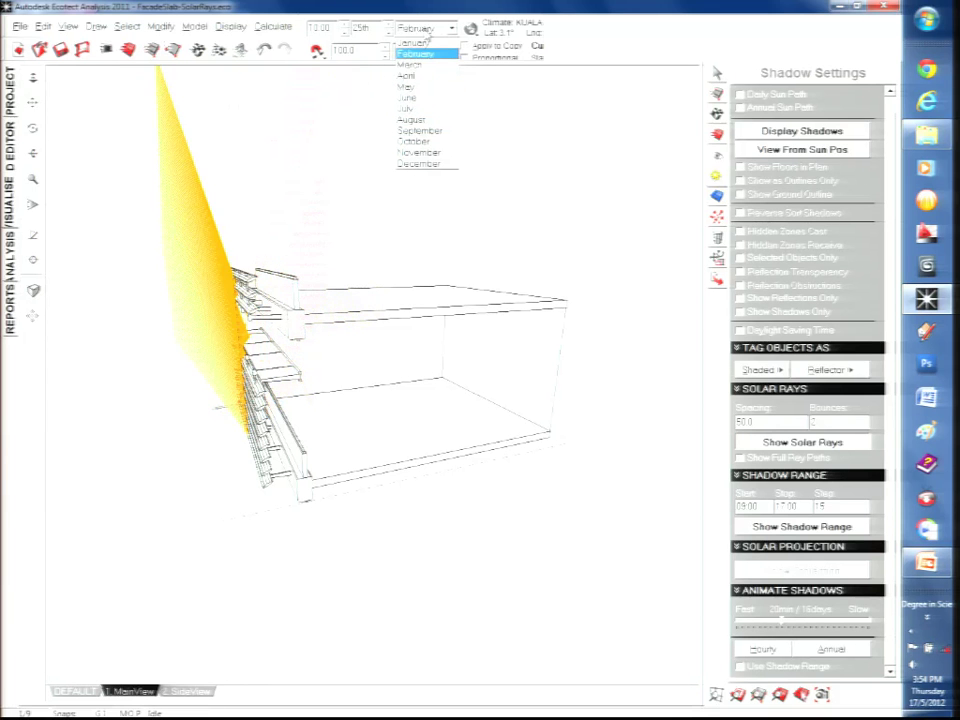
pyautogui.press('Down')
pyautogui.press('Down')
pyautogui.press('Down')
pyautogui.press('Down')
pyautogui.press('Down')
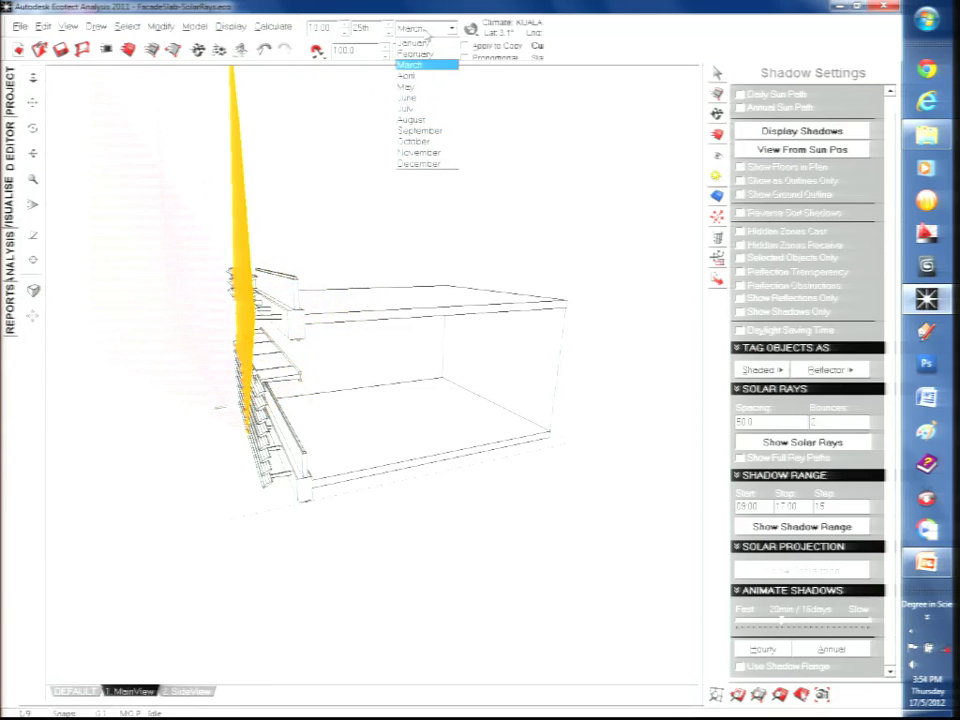
pyautogui.press('Up')
pyautogui.press('Up')
pyautogui.press('Up')
pyautogui.press('Up')
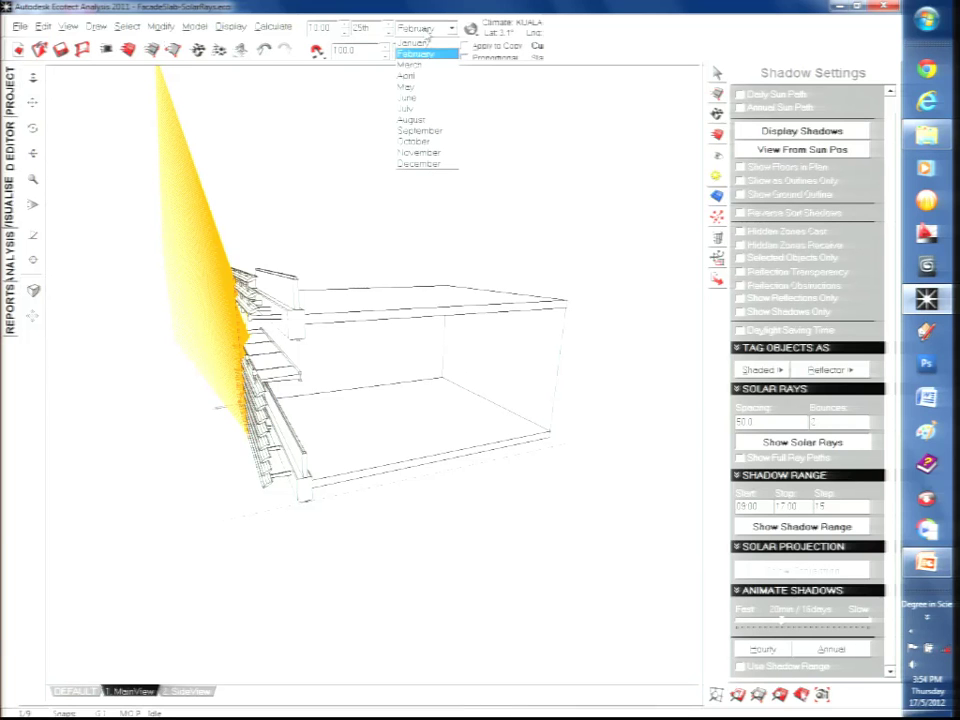
# - Set the time to 08:45 and show the façade's solar rays in the saved SideView
pyautogui.click(345, 35)
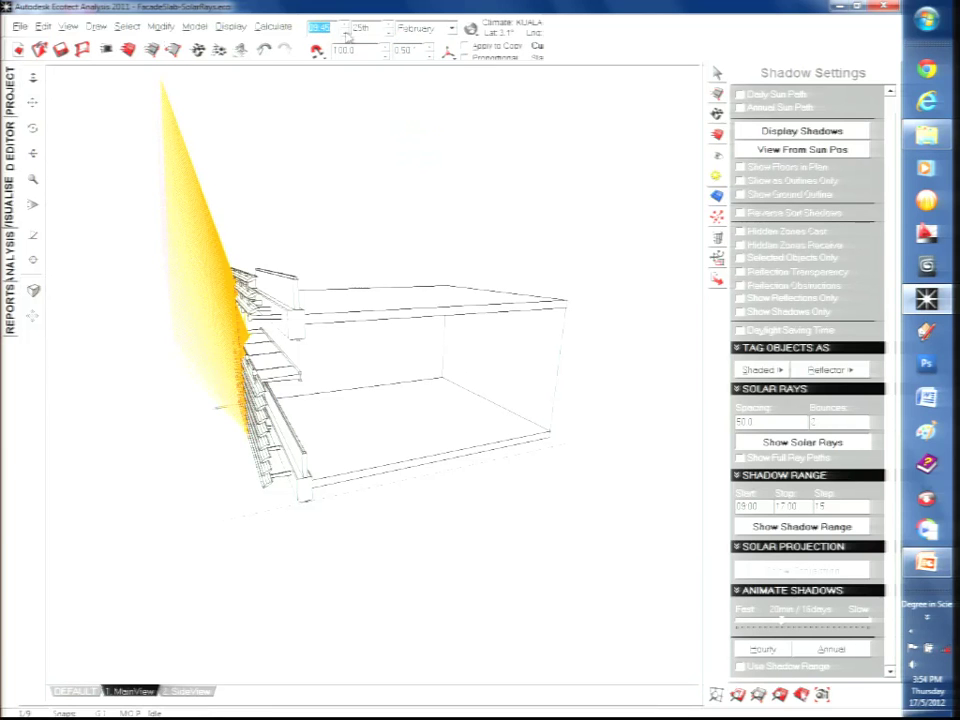
pyautogui.click(345, 35)
pyautogui.click(345, 35)
pyautogui.rightClick(344, 308)
pyautogui.click(168, 693)
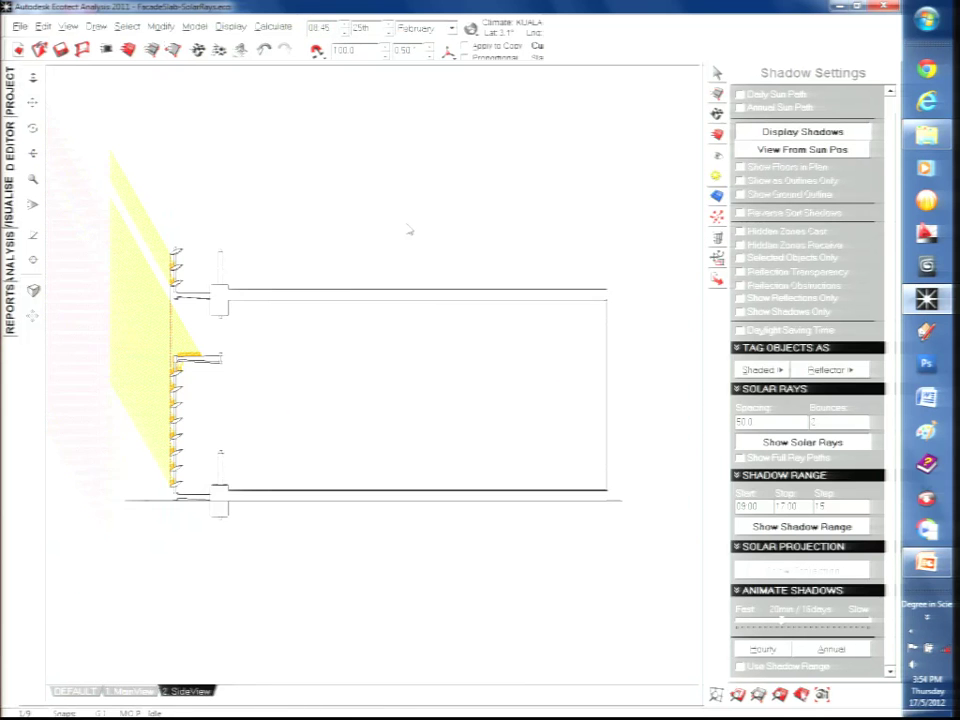
# - Step through the months from February to December to compare the 08:45 solar rays in side elevation
pyautogui.click(412, 29)
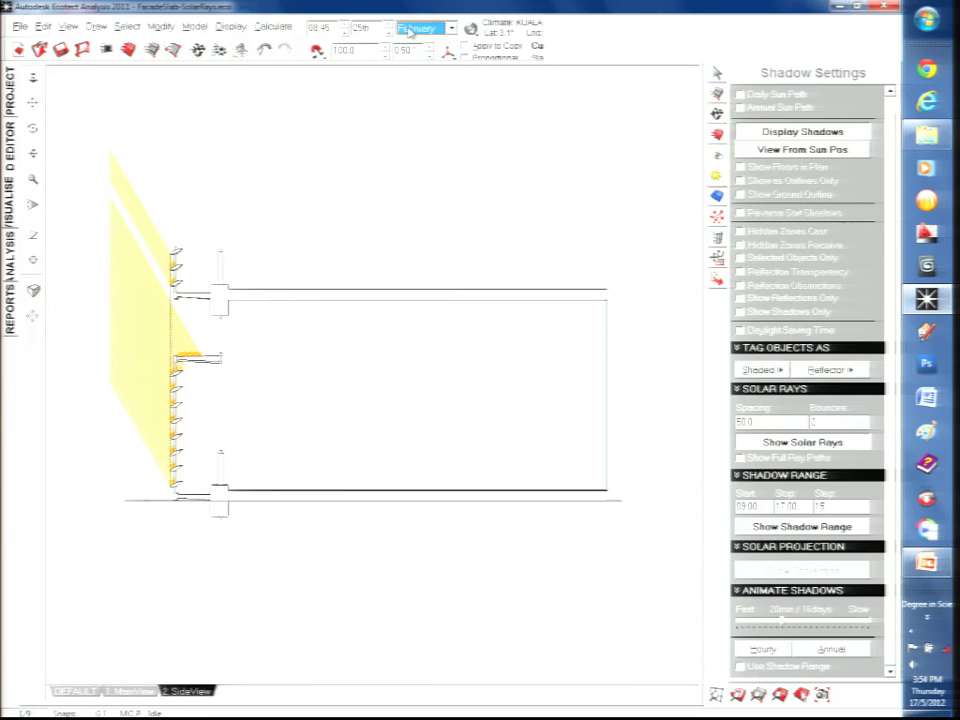
pyautogui.scroll(-3, 408, 30)
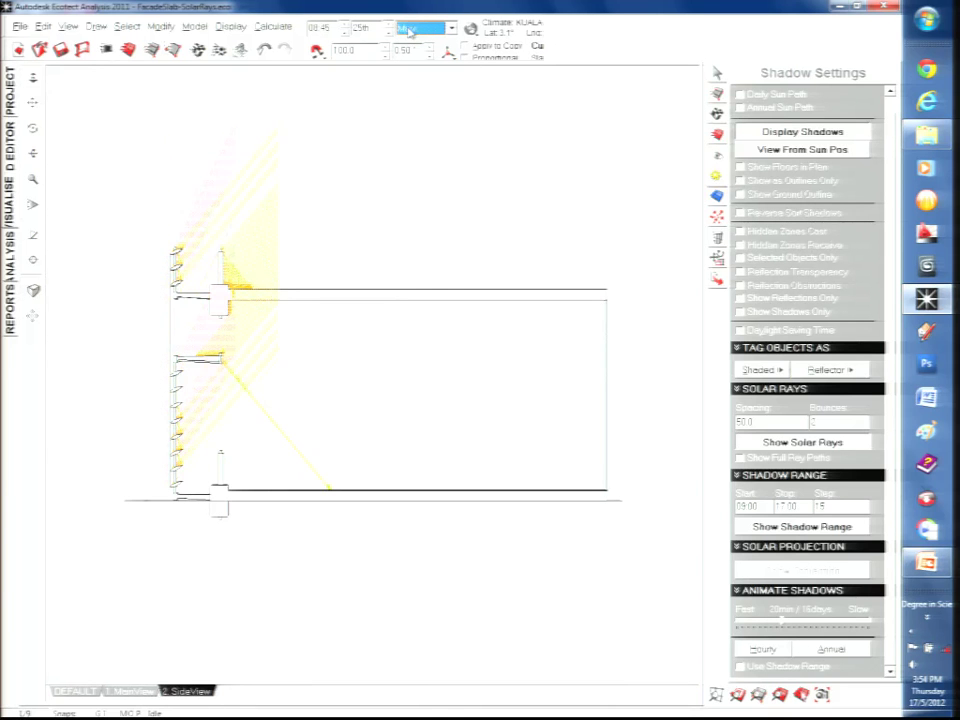
pyautogui.scroll(-6, 408, 30)
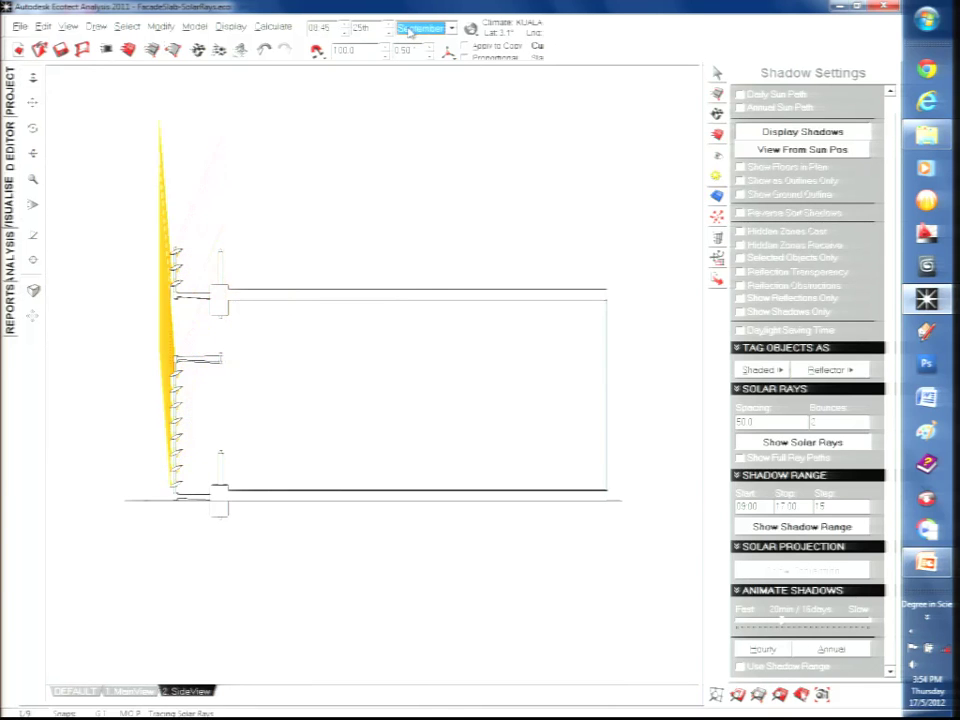
pyautogui.scroll(-1, 408, 30)
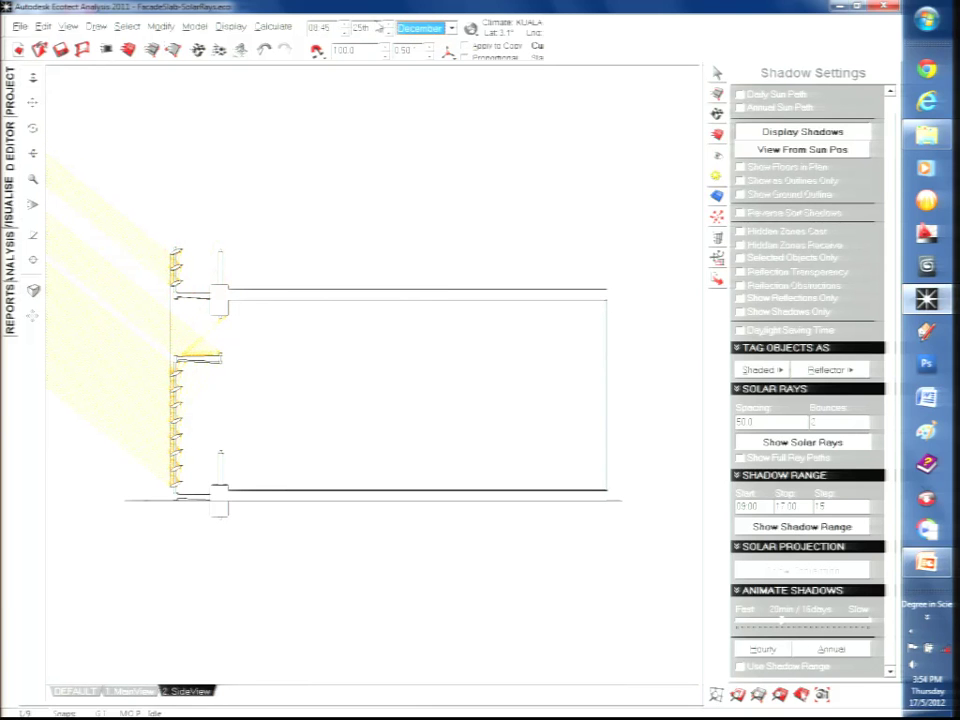
# - Step the date back day by day from December into October to follow the changing ray angle
pyautogui.click(381, 33)
pyautogui.scroll(5, 385, 33)
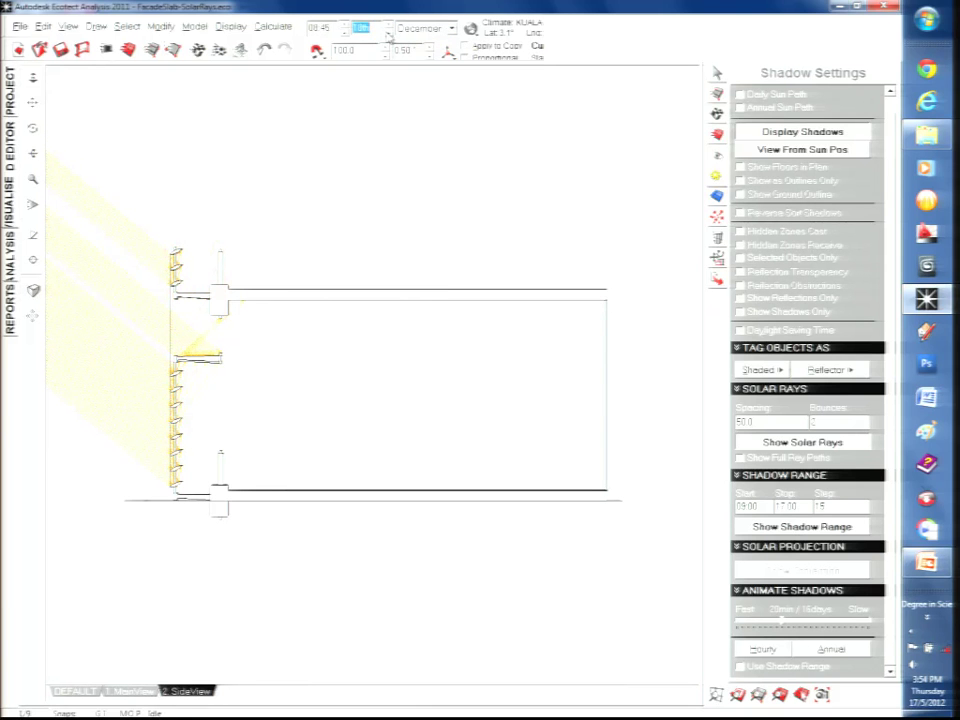
pyautogui.scroll(3, 386, 35)
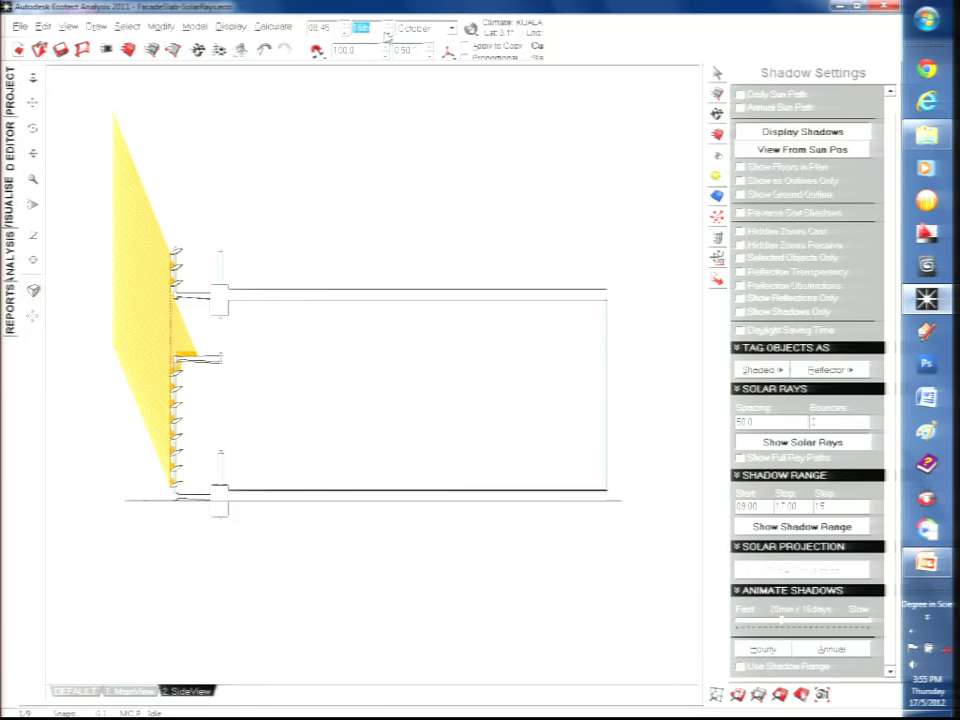
# - Run the 4a VolumetricsDaylight.scr visualisation demo script
pyautogui.click(717, 255)
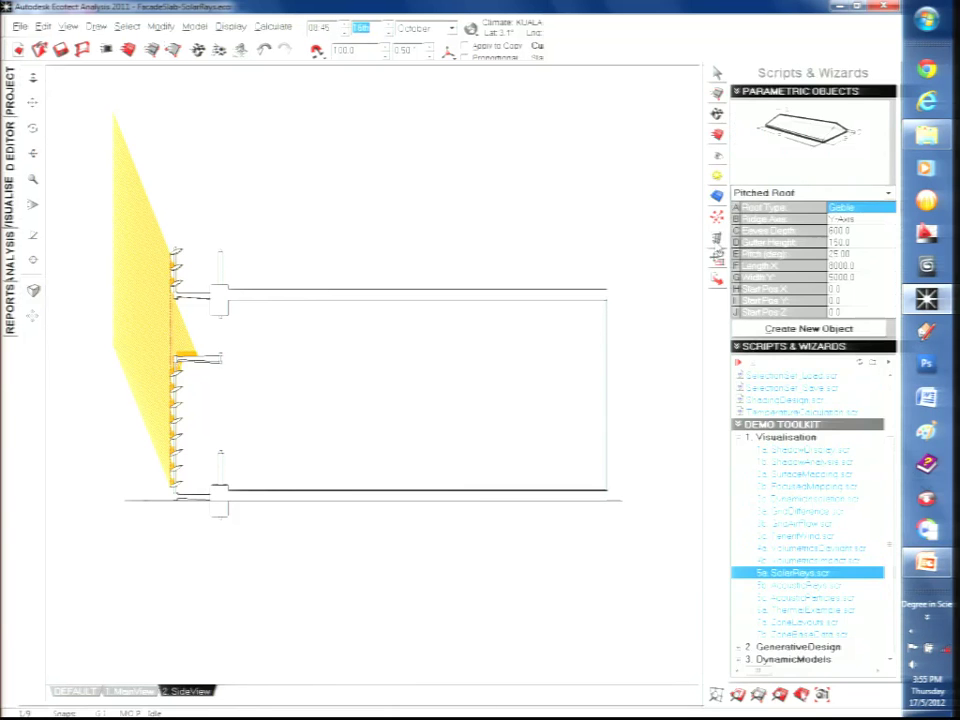
pyautogui.scroll(2, 860, 505)
pyautogui.scroll(-2, 898, 505)
pyautogui.doubleClick(823, 550)
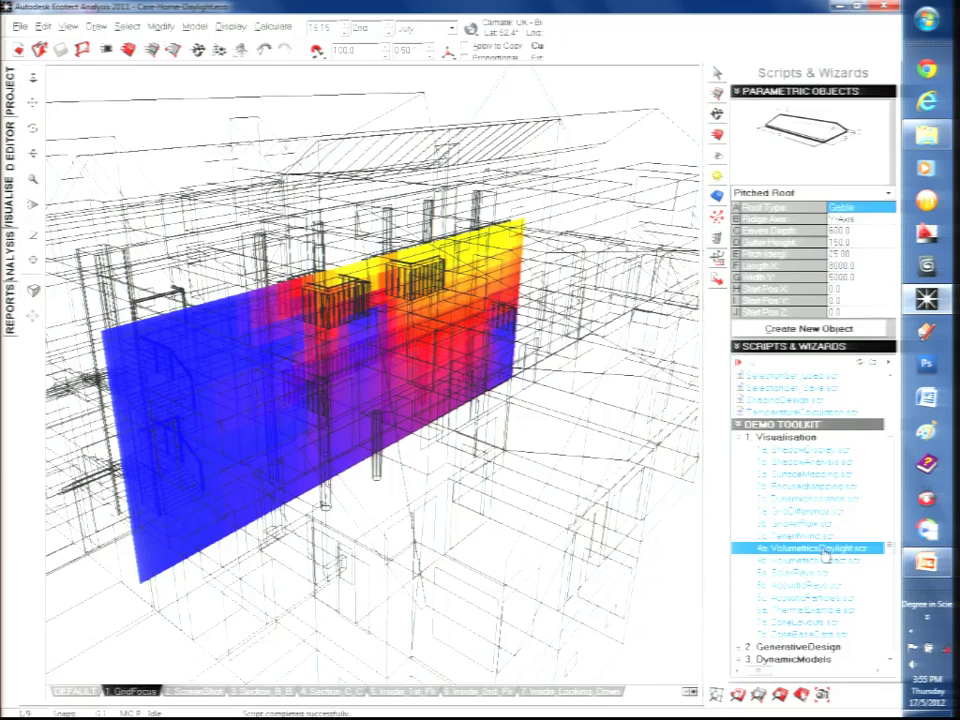
# - Examine the daylight grid through the saved section, first-floor, second-floor and looking-down views, ending on the ScreenShot view
pyautogui.click(196, 692)
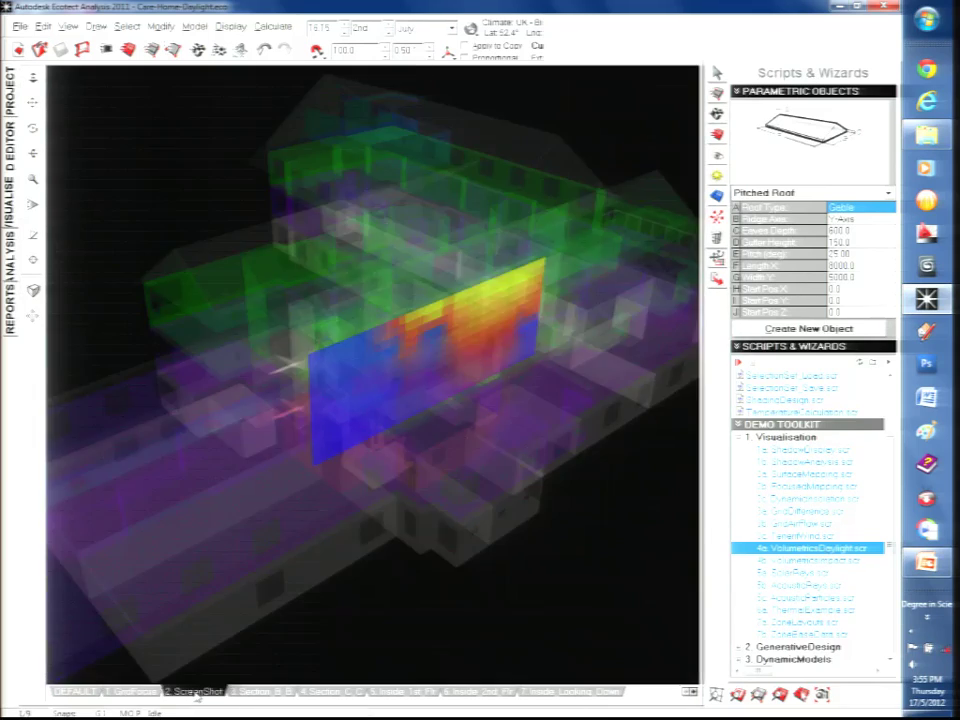
pyautogui.click(260, 693)
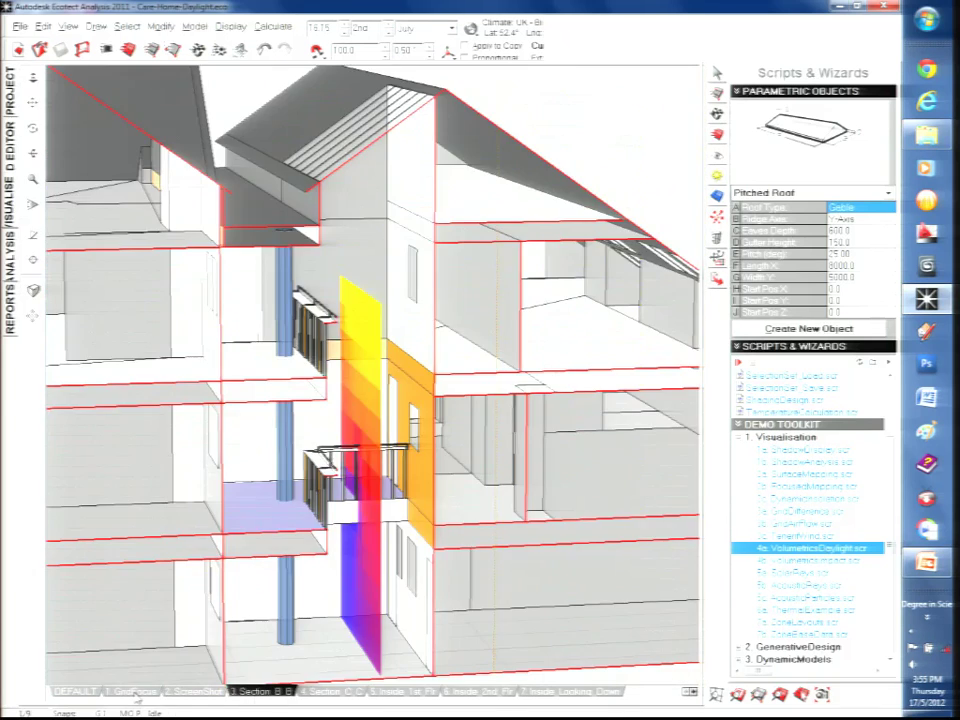
pyautogui.click(75, 691)
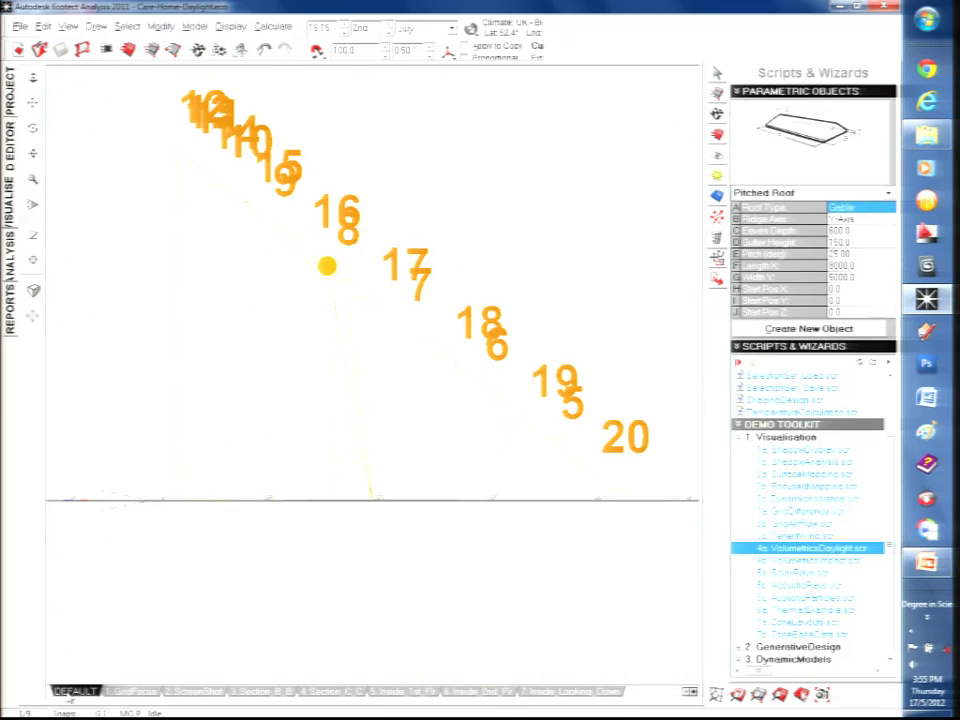
pyautogui.click(262, 691)
pyautogui.click(335, 691)
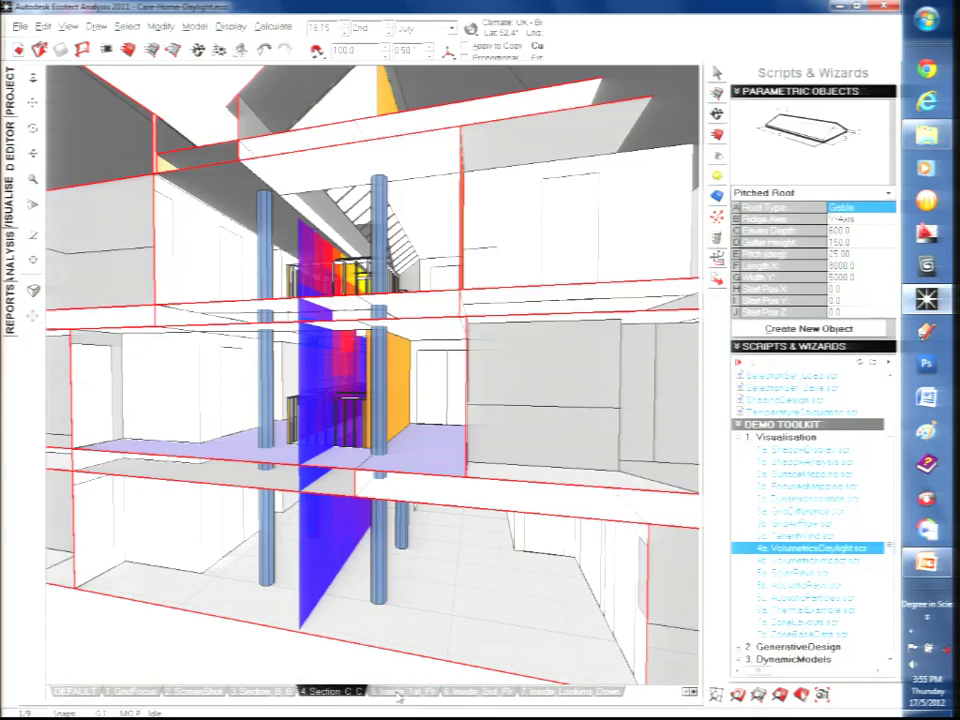
pyautogui.click(398, 691)
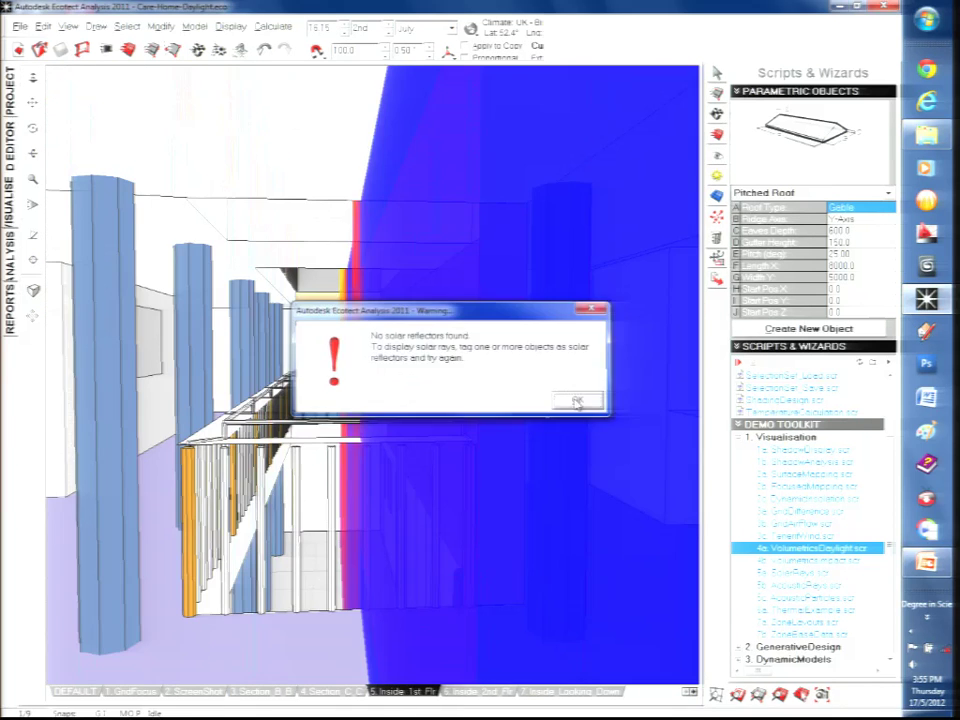
pyautogui.click(578, 400)
pyautogui.click(468, 692)
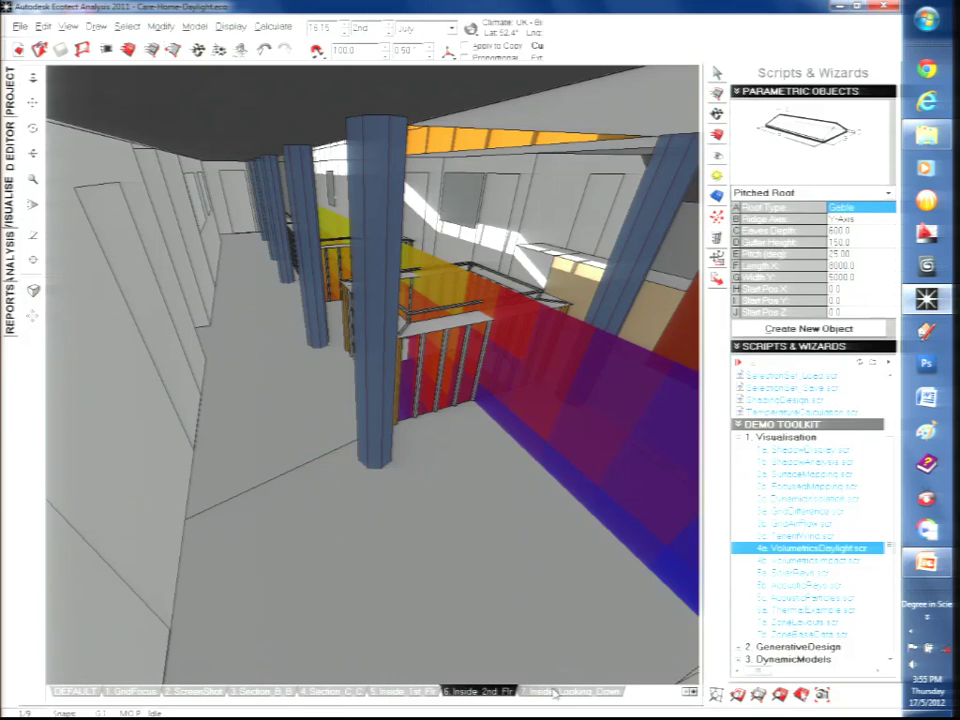
pyautogui.click(556, 692)
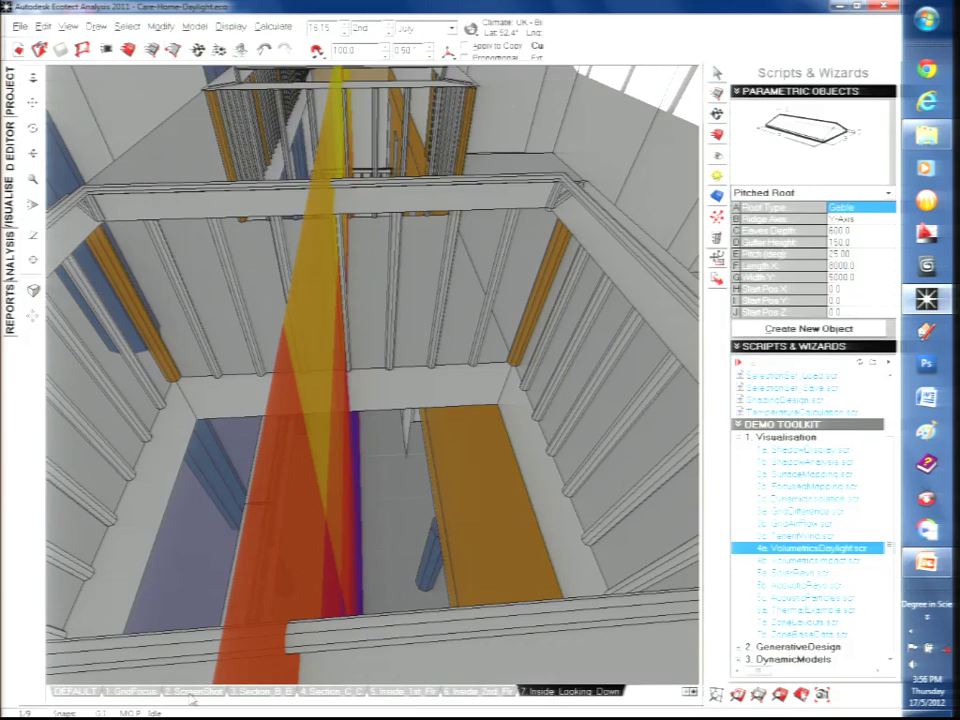
pyautogui.click(195, 691)
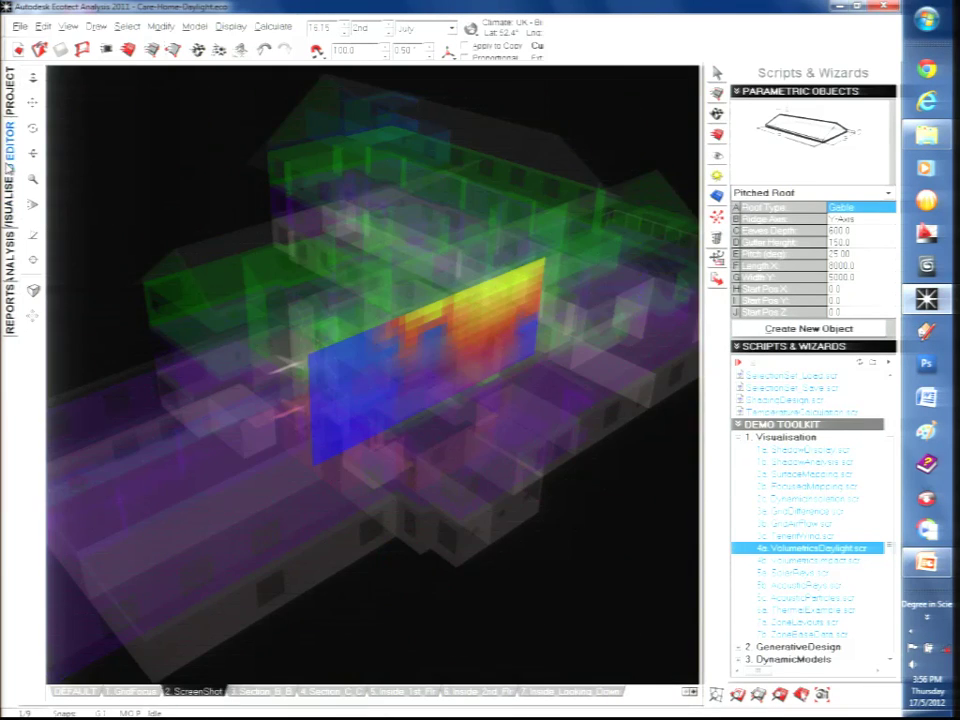
# - Check the whole care home model in the 3D editor, and return to the visualisation in the Section_B_B view
pyautogui.click(8, 150)
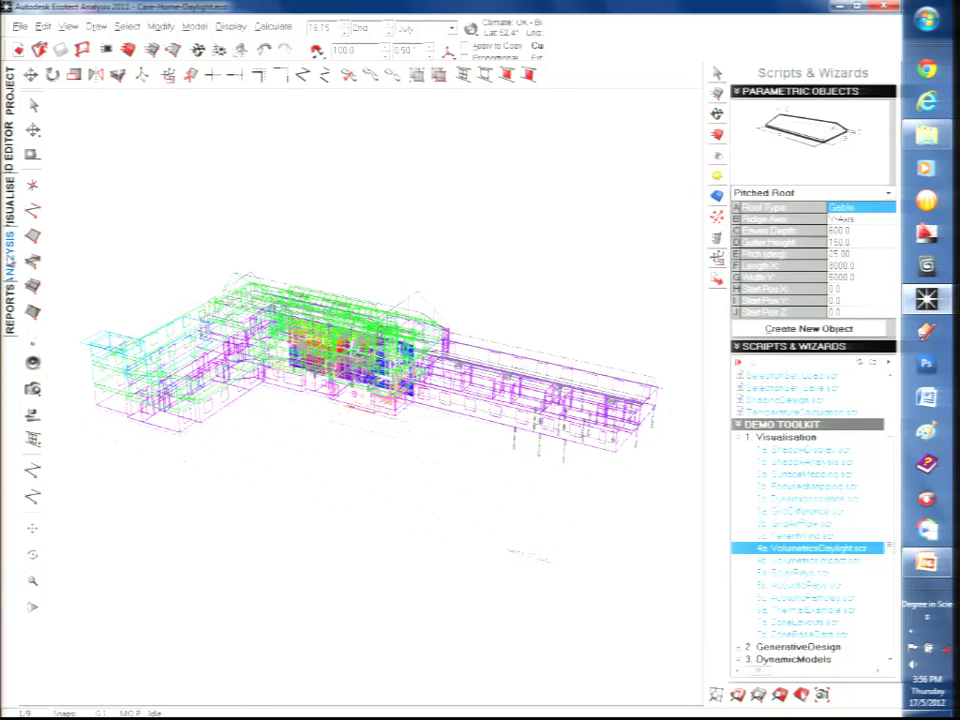
pyautogui.click(11, 207)
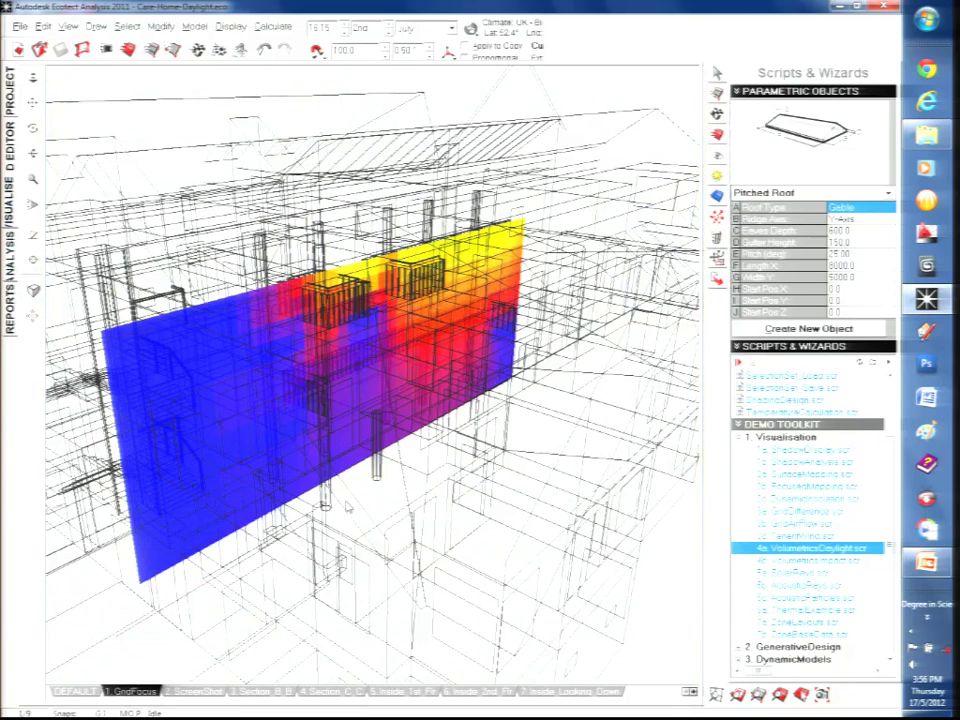
pyautogui.click(265, 691)
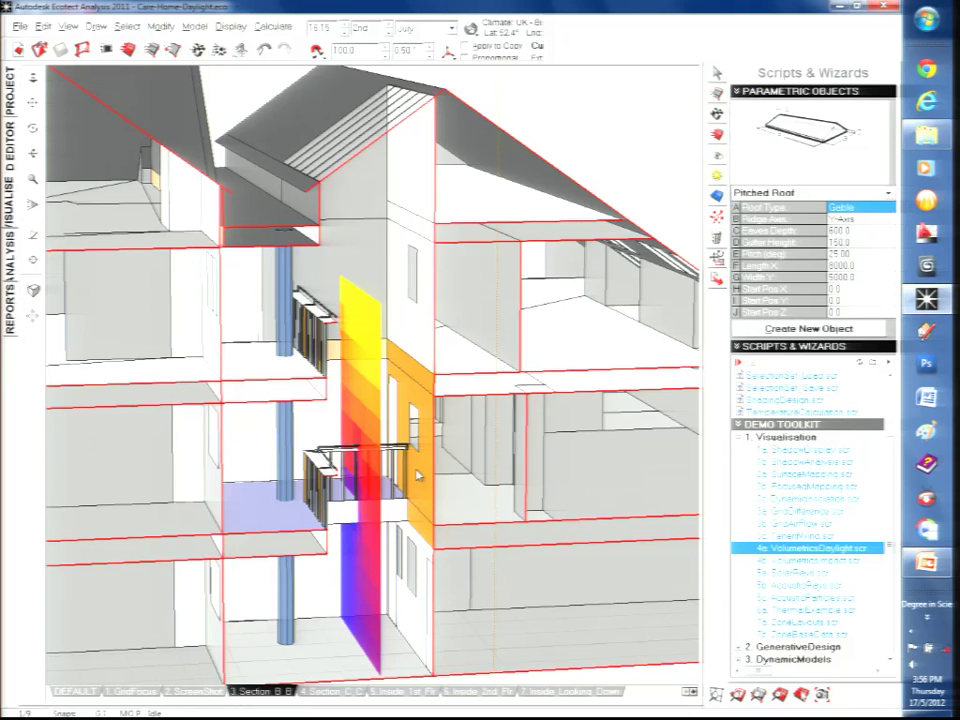
# - Shift the analysis grid's YZ slice to an offset of about -11950 within the Section_B_B view
pyautogui.click(720, 215)
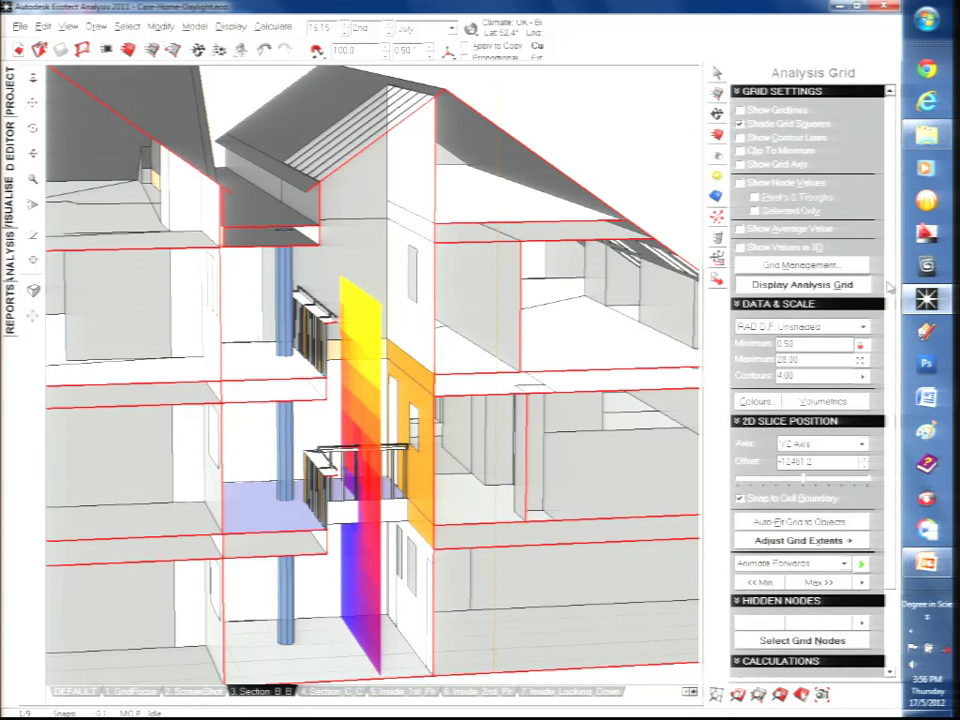
pyautogui.scroll(-3, 880, 365)
pyautogui.scroll(3, 884, 330)
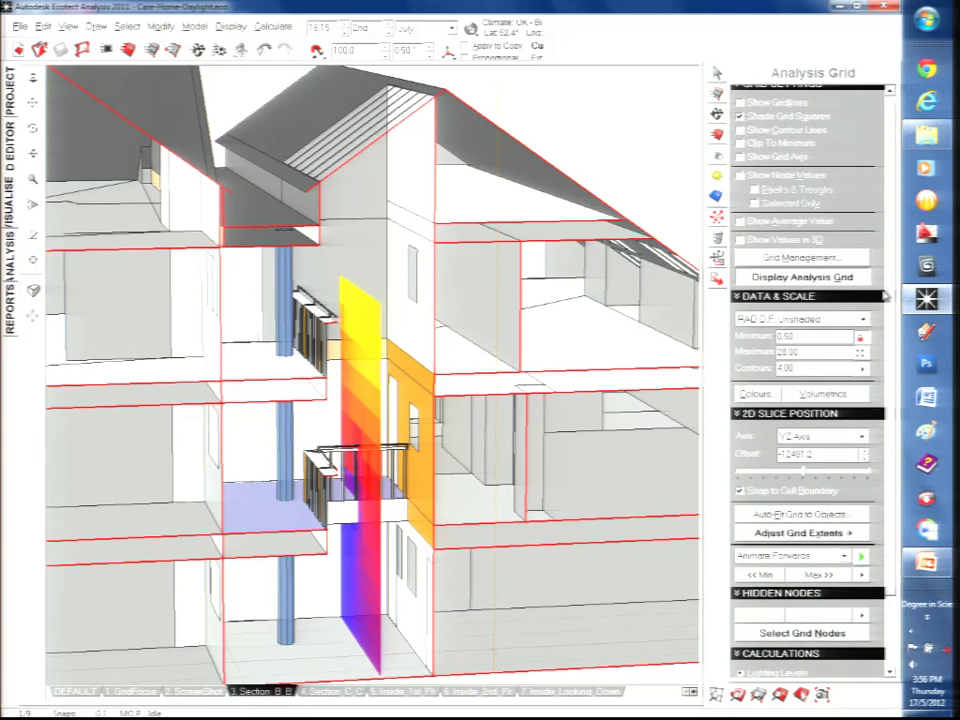
pyautogui.moveTo(803, 470)
pyautogui.mouseDown()
pyautogui.moveTo(770, 470)
pyautogui.moveTo(817, 480)
pyautogui.moveTo(776, 490)
pyautogui.moveTo(805, 490)
pyautogui.mouseUp()
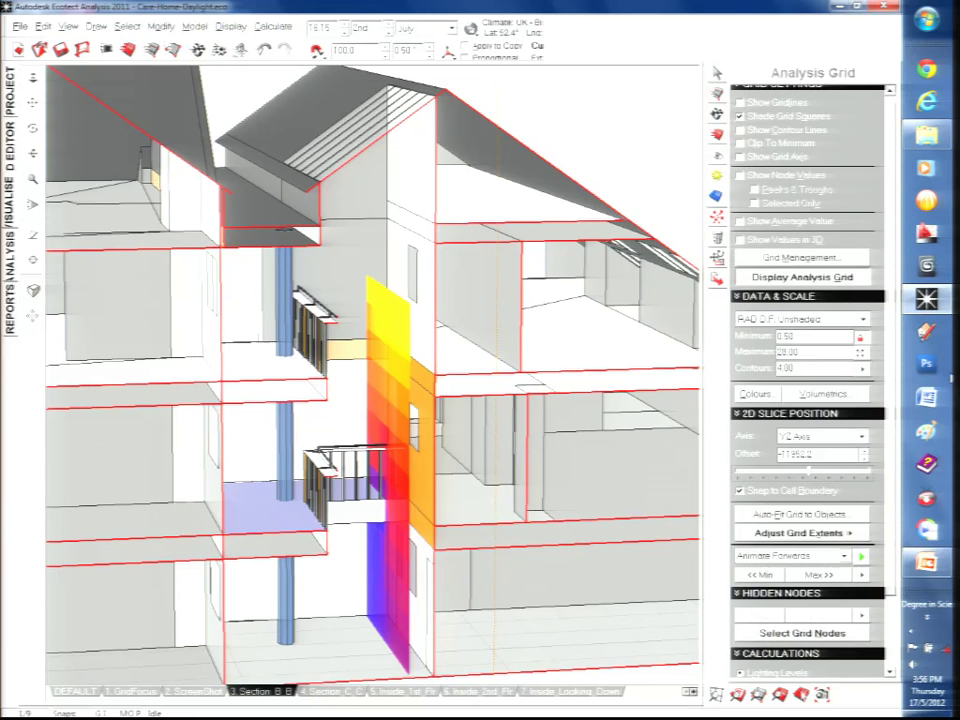
# - Turn on volumetric rendering of the analysis grid, with opacity fading towards the minimum scale value
pyautogui.click(820, 393)
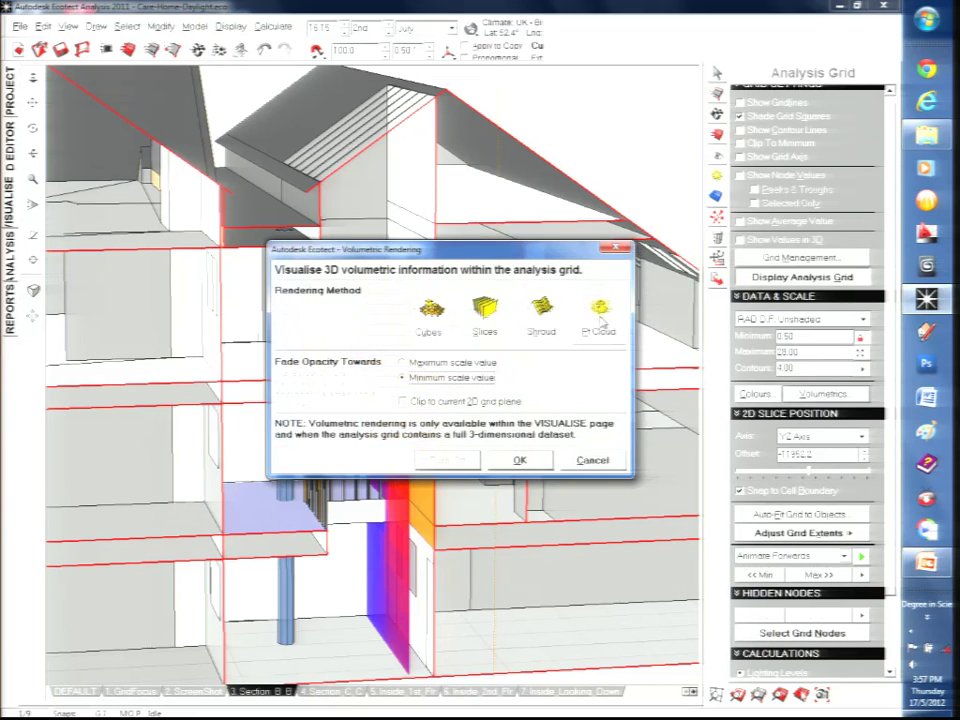
pyautogui.click(528, 461)
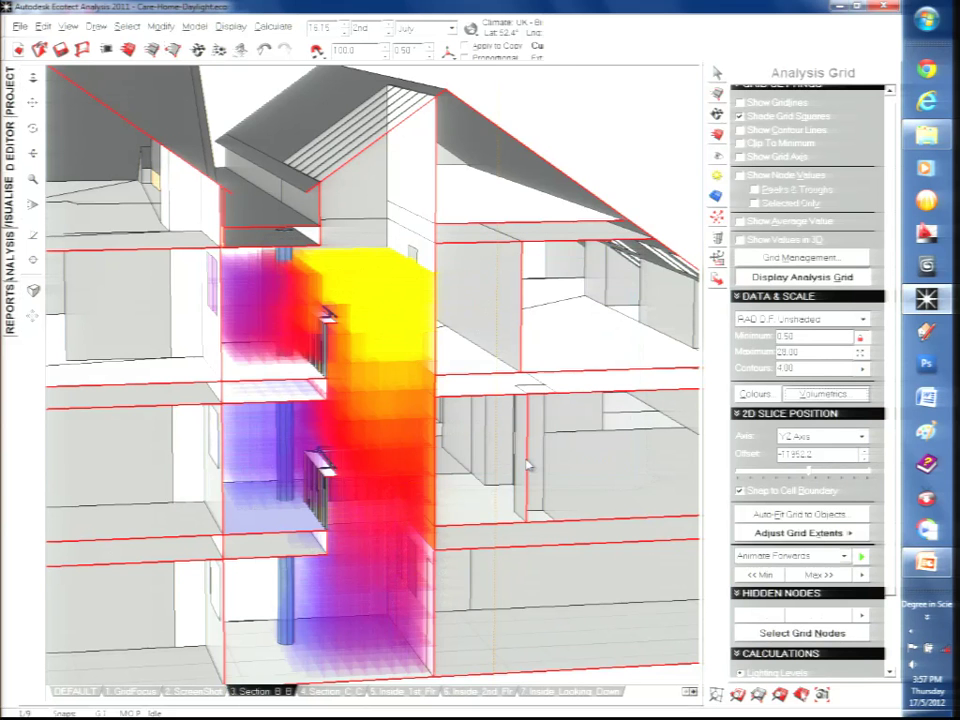
# - Examine the volumetric daylight rendering through the care home's atrium and roof in the Section_B_B and Section_C_C views
pyautogui.moveTo(420, 426); pyautogui.dragTo(393, 424, button='right')
pyautogui.click(330, 691)
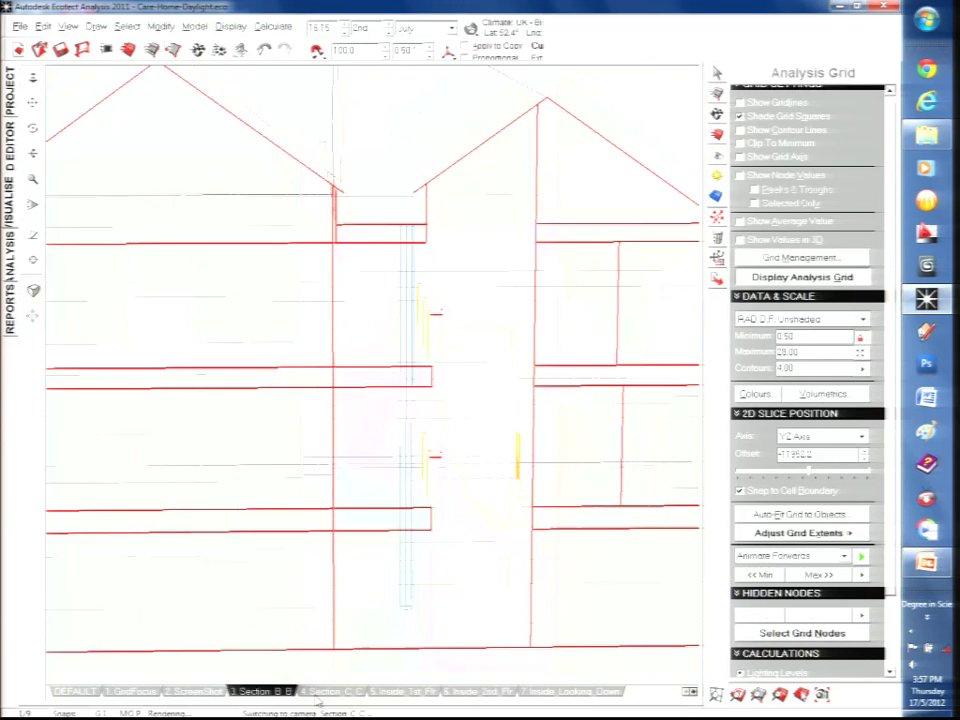
pyautogui.moveTo(360, 360); pyautogui.dragTo(372, 390, button='right')
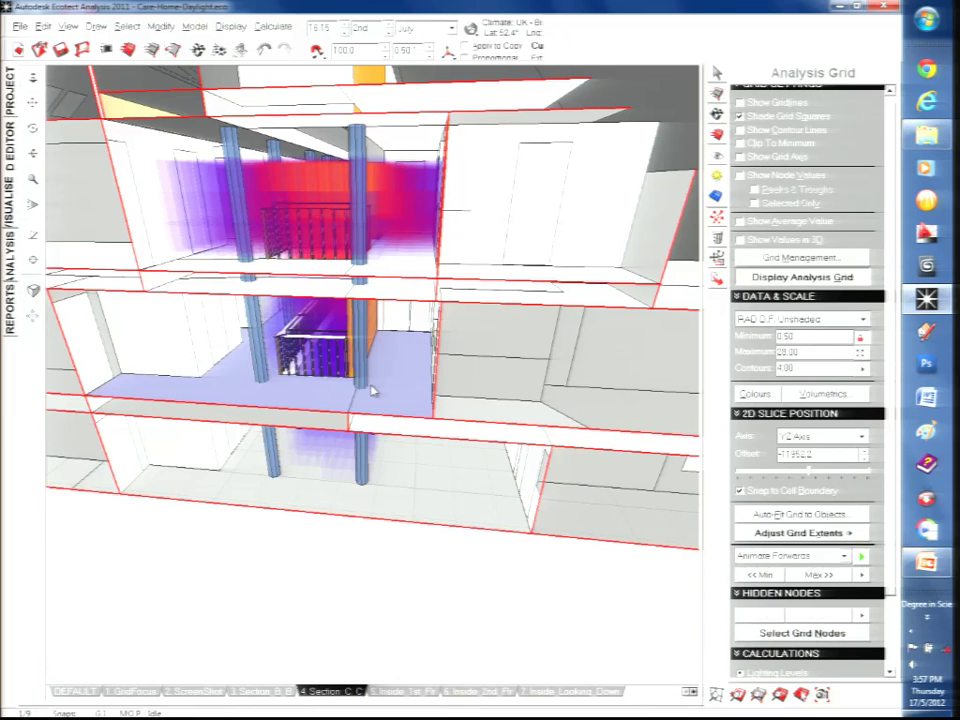
pyautogui.moveTo(372, 390); pyautogui.dragTo(322, 343, button='right')
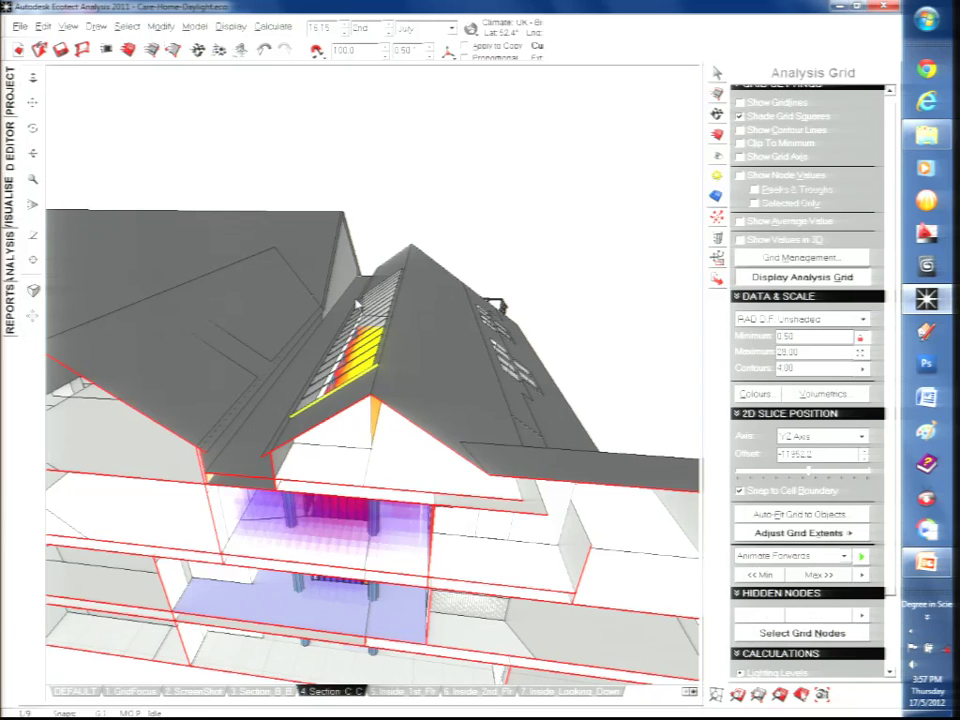
pyautogui.scroll(3, 272, 396)
pyautogui.scroll(-3, 275, 420)
pyautogui.moveTo(282, 455); pyautogui.dragTo(327, 481, button='right')
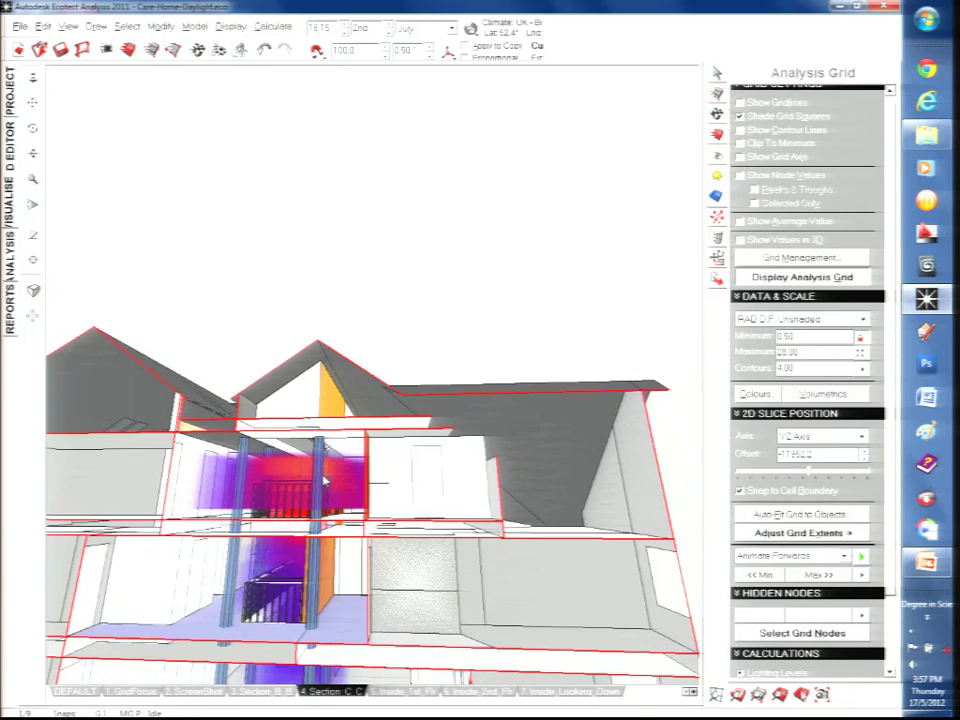
# - Examine the volumetric daylight rendering in the Inside_1st_Flr, Inside_2nd_Flr and Inside_Looking_Down views
pyautogui.click(403, 691)
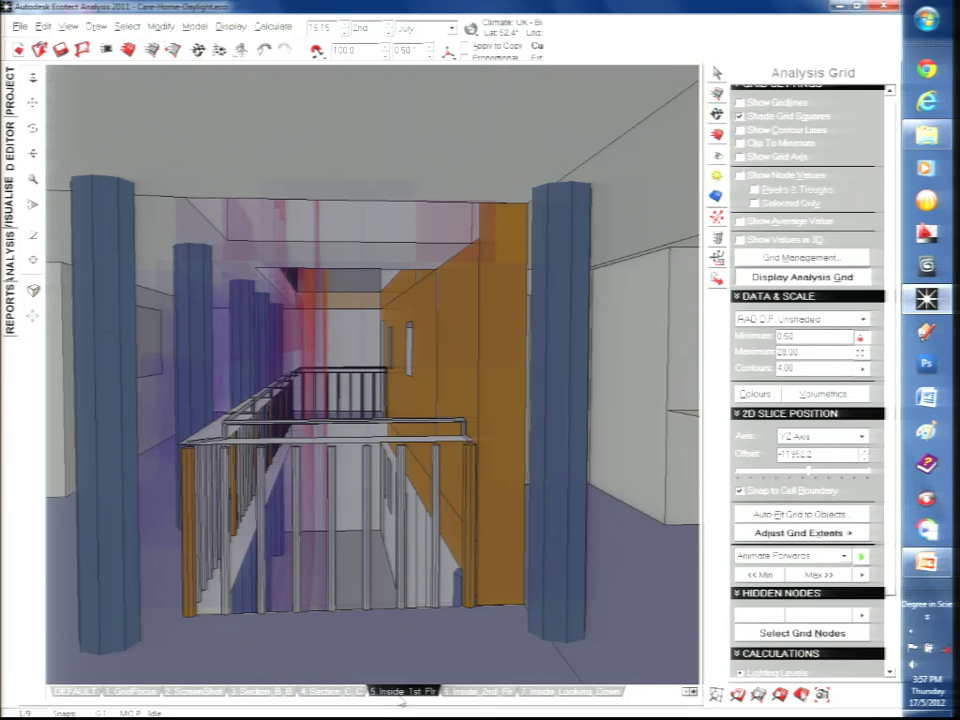
pyautogui.click(495, 692)
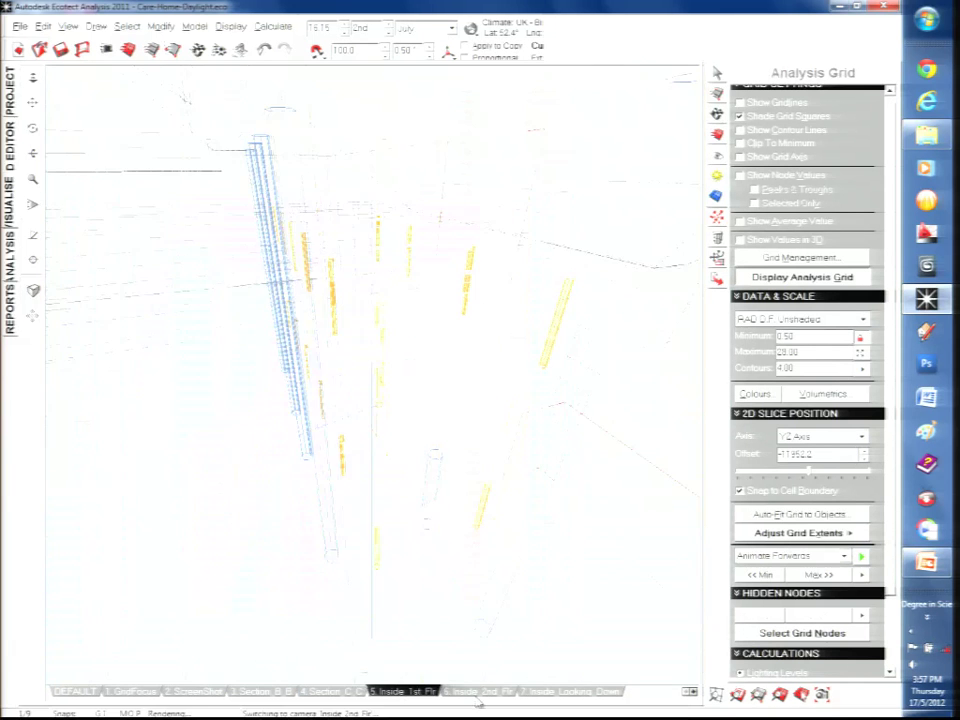
pyautogui.doubleClick(497, 692)
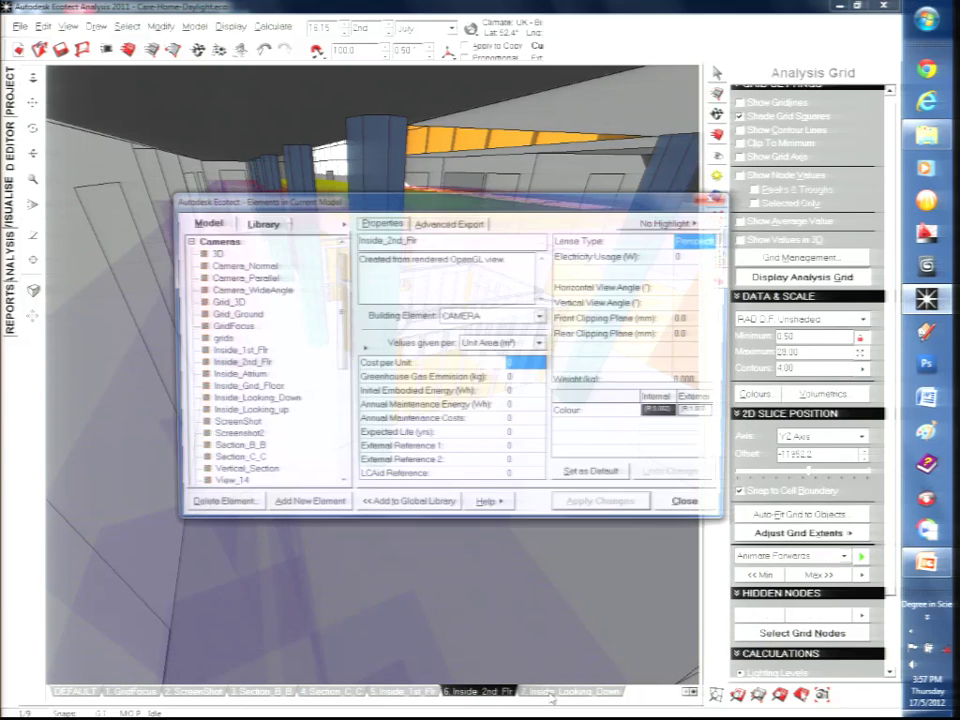
pyautogui.click(695, 510)
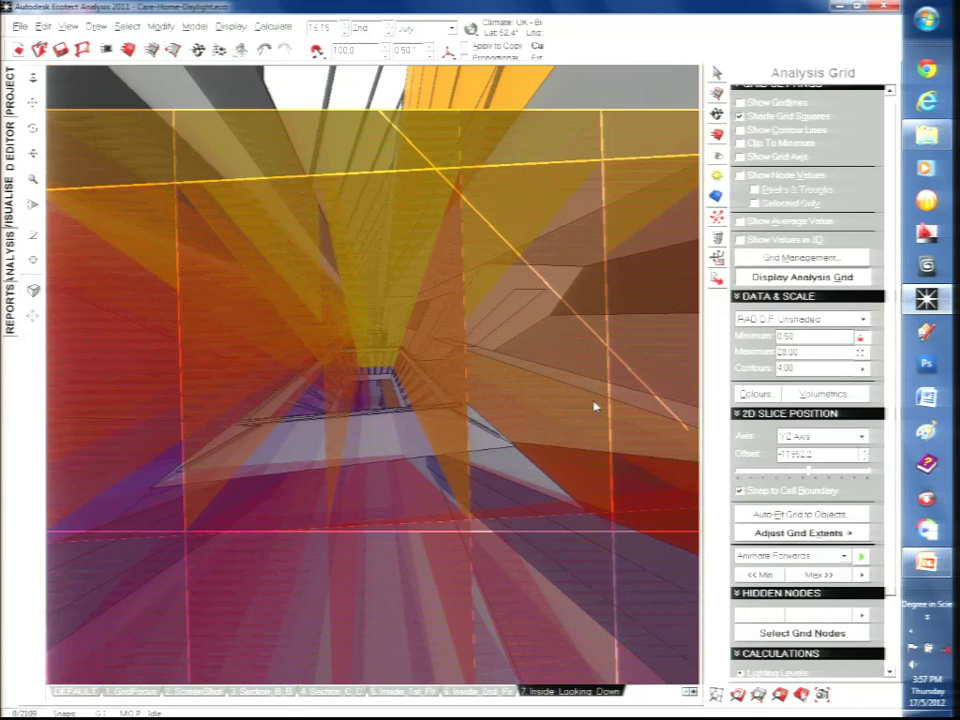
pyautogui.moveTo(521, 369); pyautogui.dragTo(332, 343, button='right')
# - Start a new empty model without saving the changes to the care home model
pyautogui.click(20, 27)
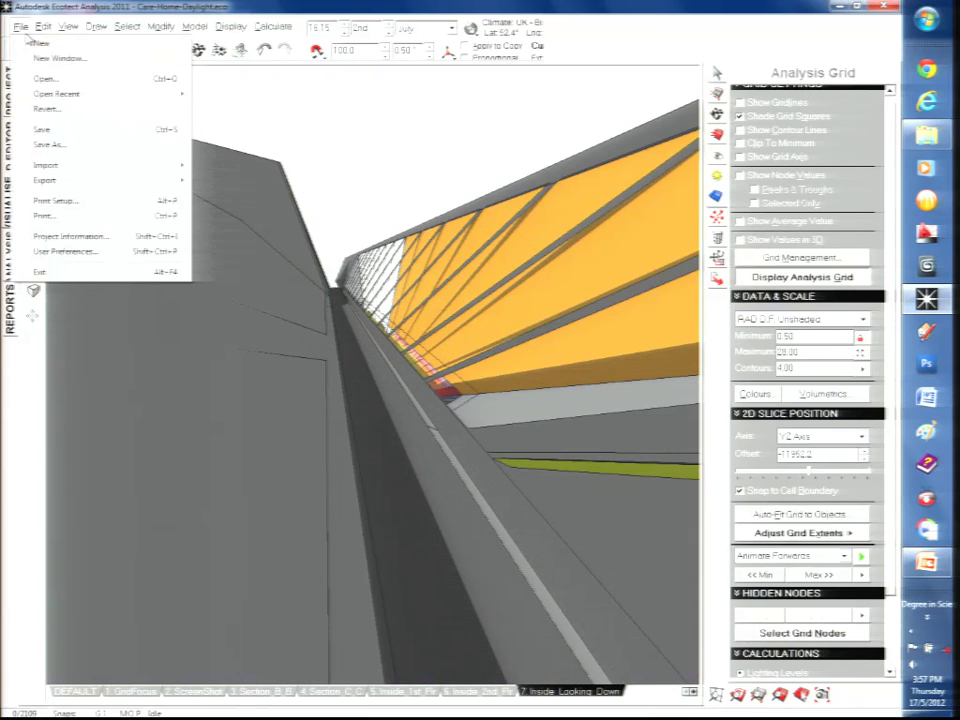
pyautogui.click(40, 45)
pyautogui.click(521, 399)
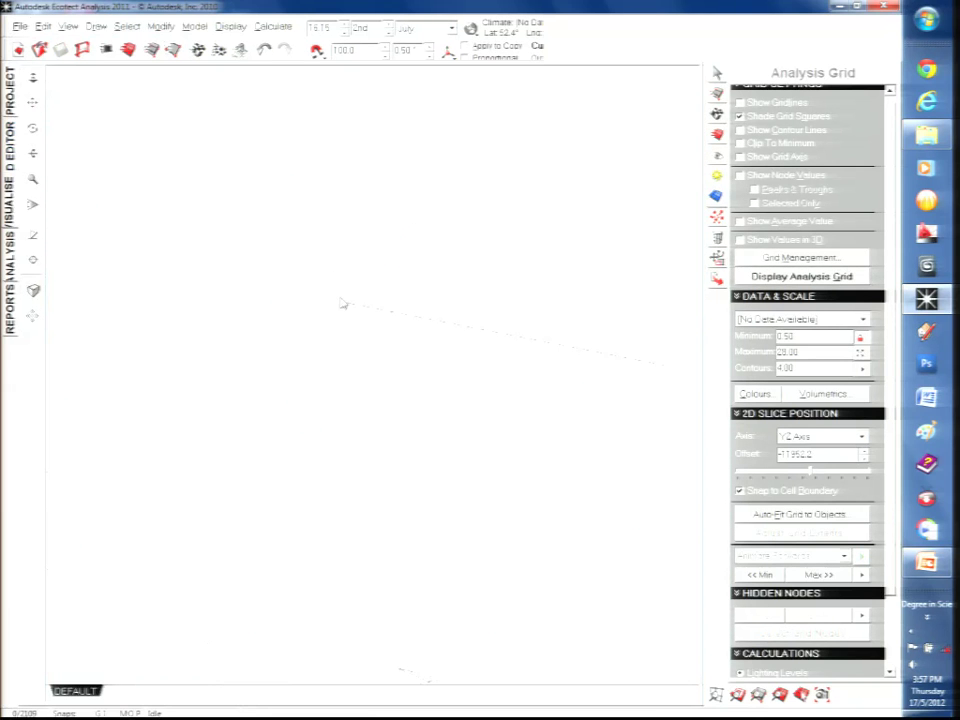
# - Draw a four-cornered rectangular zone in the 3D editor and accept the default zone name
pyautogui.click(11, 138)
pyautogui.click(33, 235)
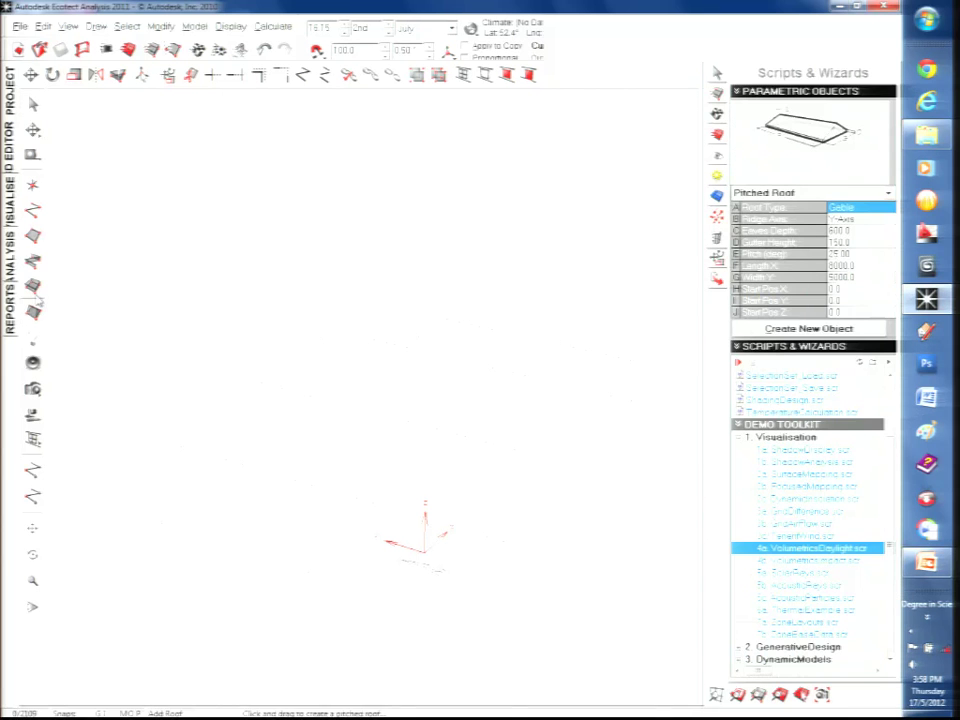
pyautogui.click(303, 425)
pyautogui.click(488, 476)
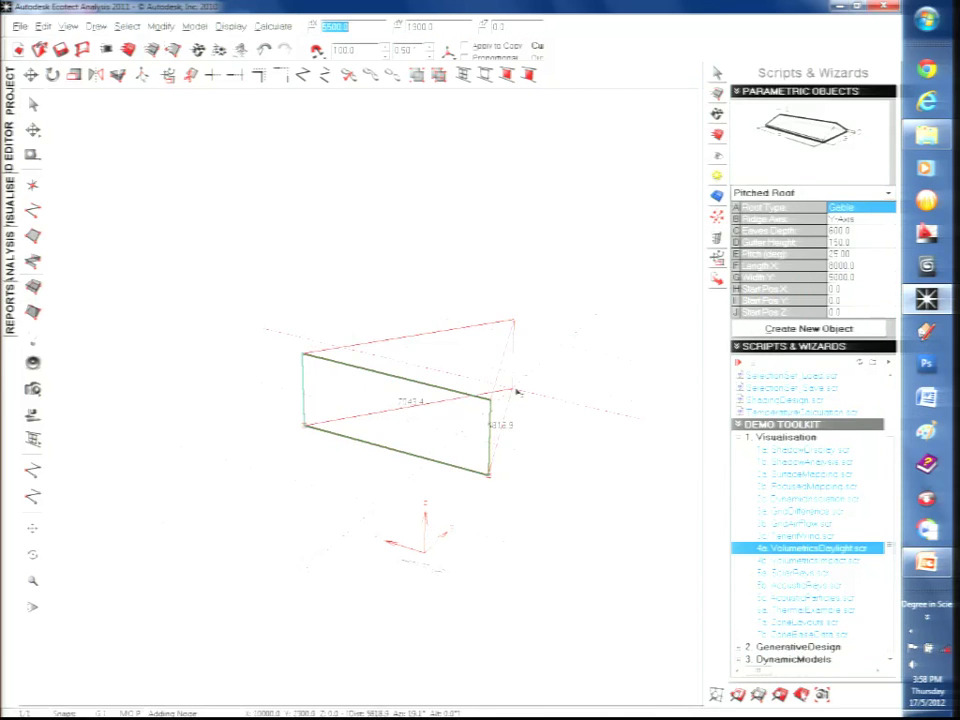
pyautogui.click(575, 383)
pyautogui.click(396, 344)
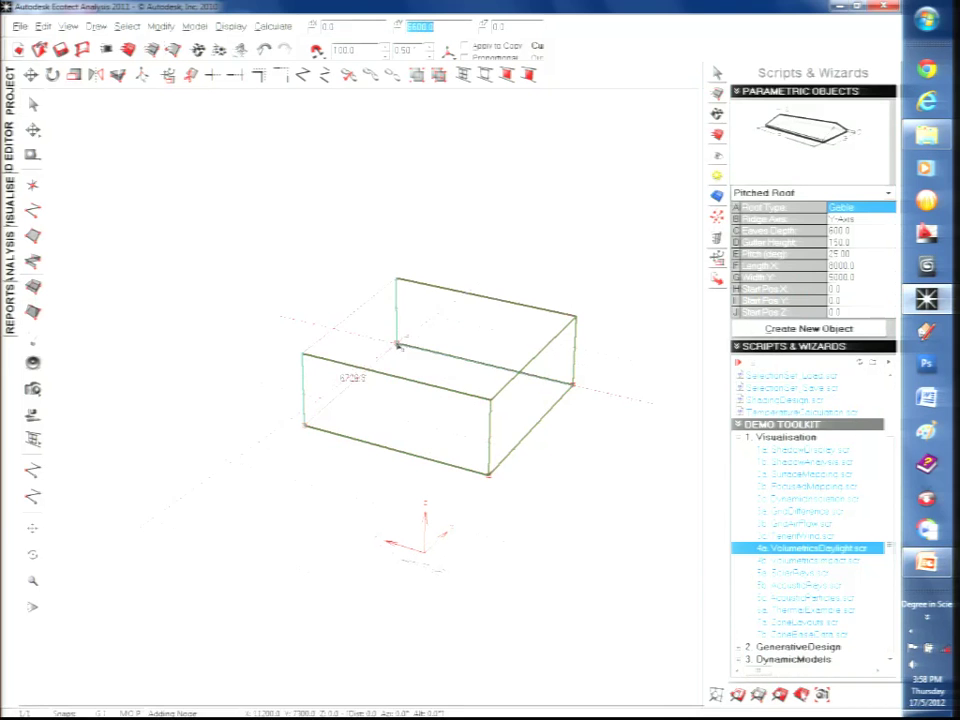
pyautogui.click(309, 428)
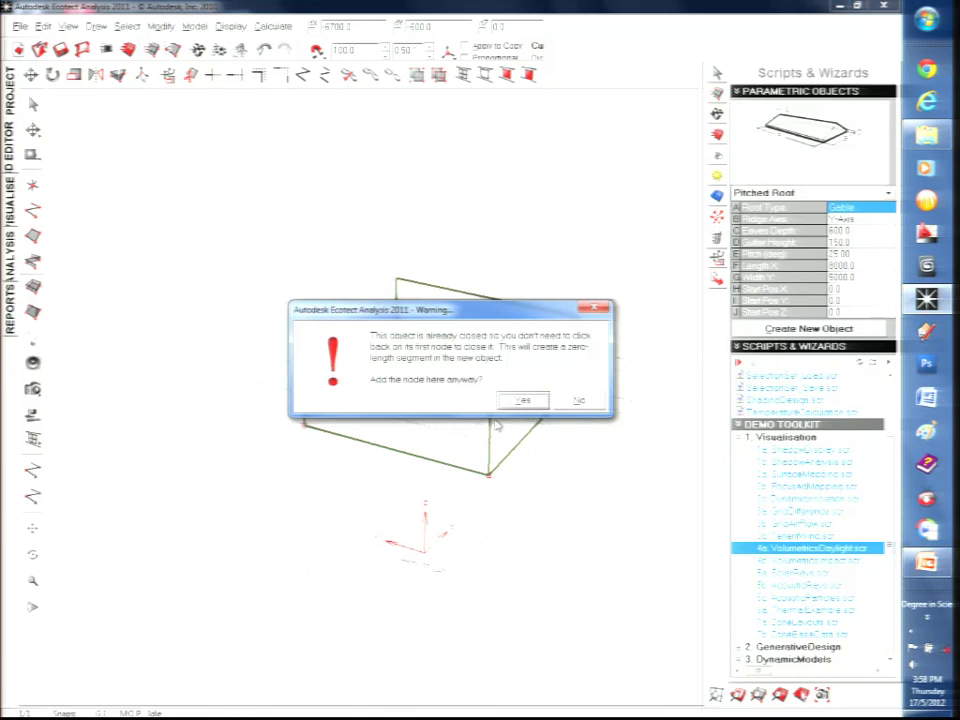
pyautogui.click(521, 400)
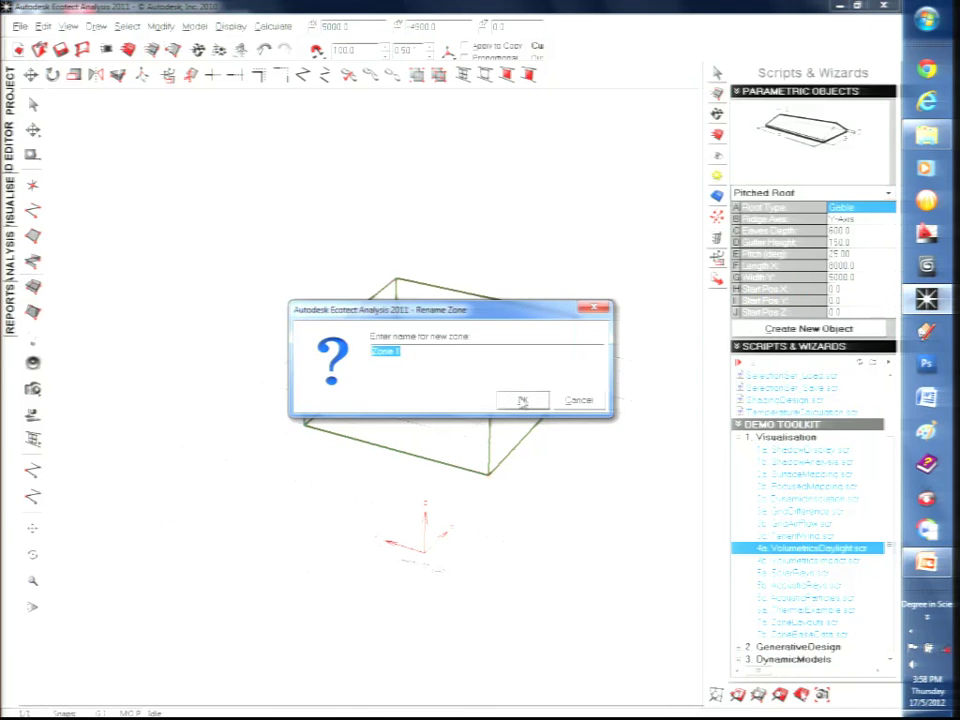
pyautogui.click(521, 400)
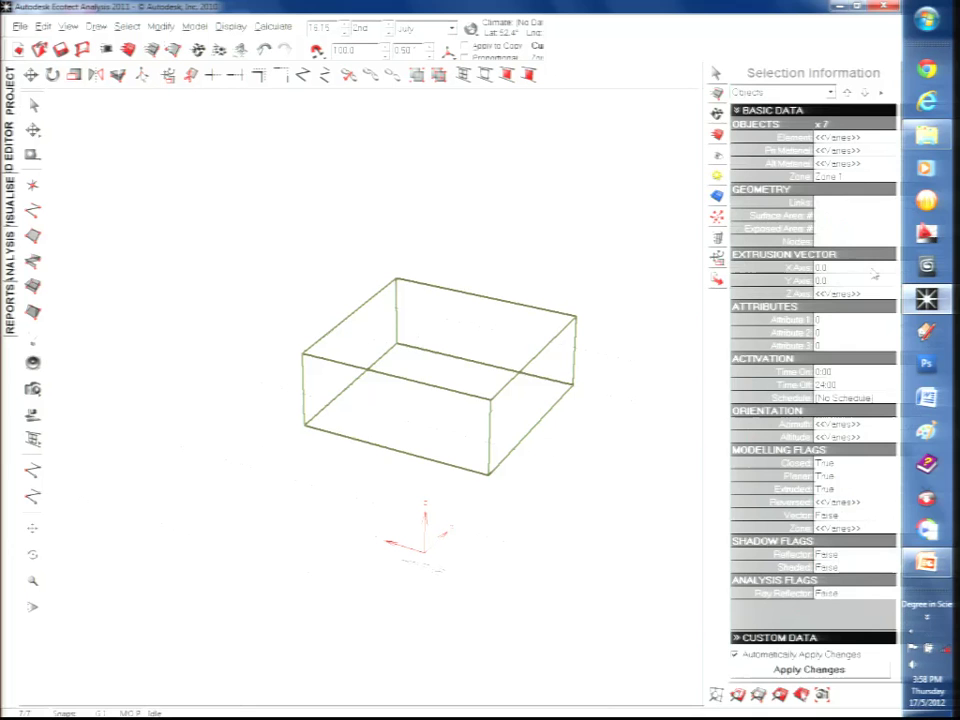
# - Set Attribute 3 of the zone's objects to -5 and increase their Z-axis extrusion to make the zone taller
pyautogui.click(860, 345)
pyautogui.write('30')
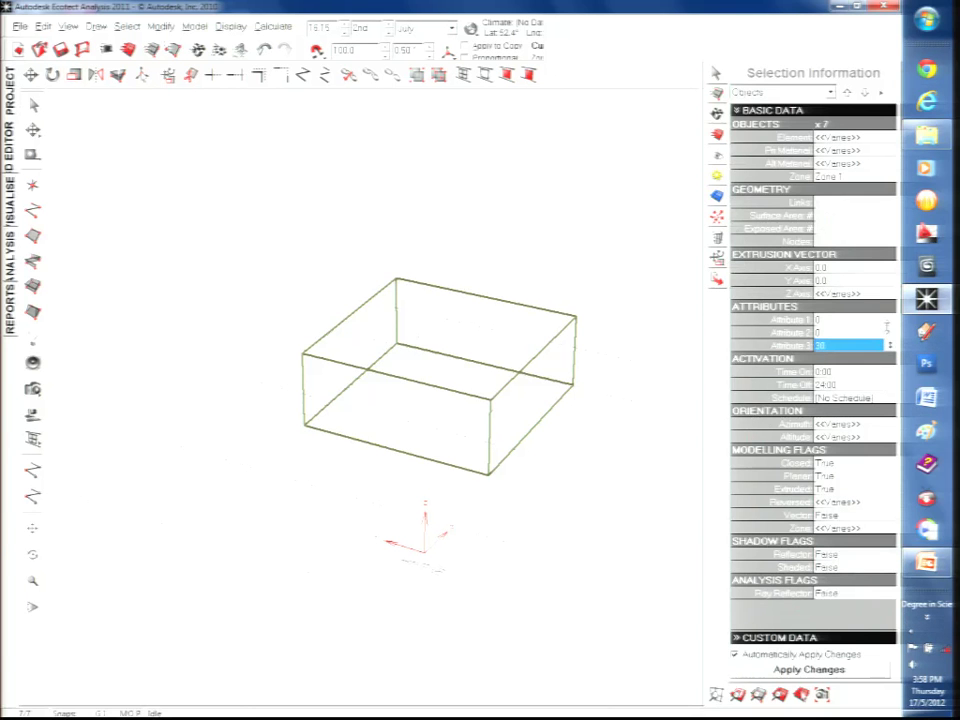
pyautogui.click(850, 293)
pyautogui.write('1600')
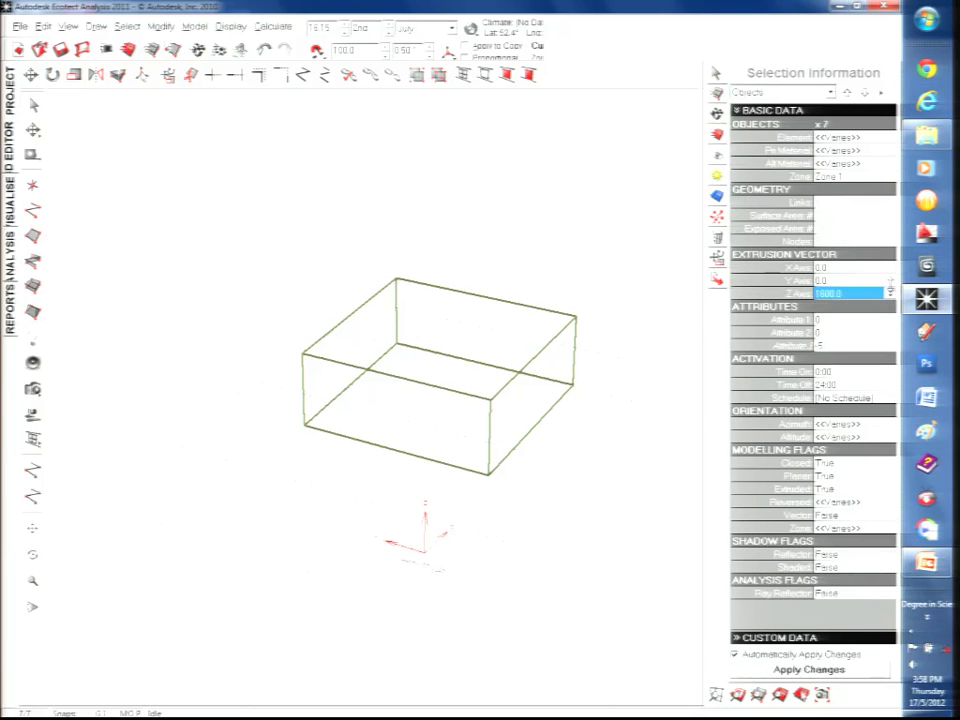
pyautogui.press('Return')
# - Draw a four-sided window as a child object on the end wall of the zone
pyautogui.click(573, 318)
pyautogui.rightClick(573, 318)
pyautogui.moveTo(669, 455)
pyautogui.click(736, 453)
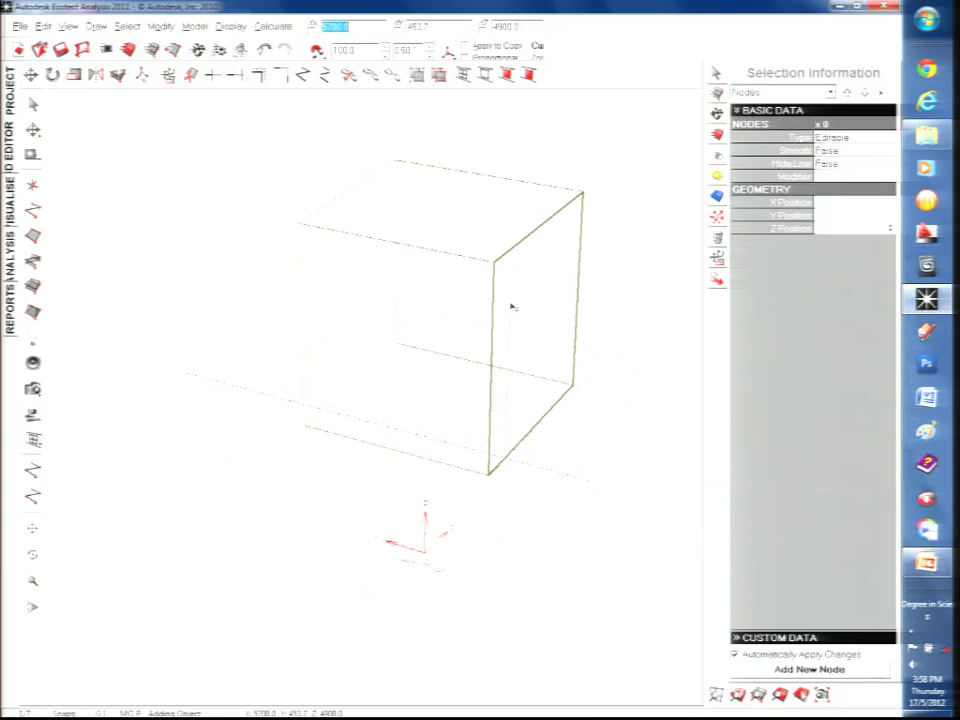
pyautogui.click(509, 412)
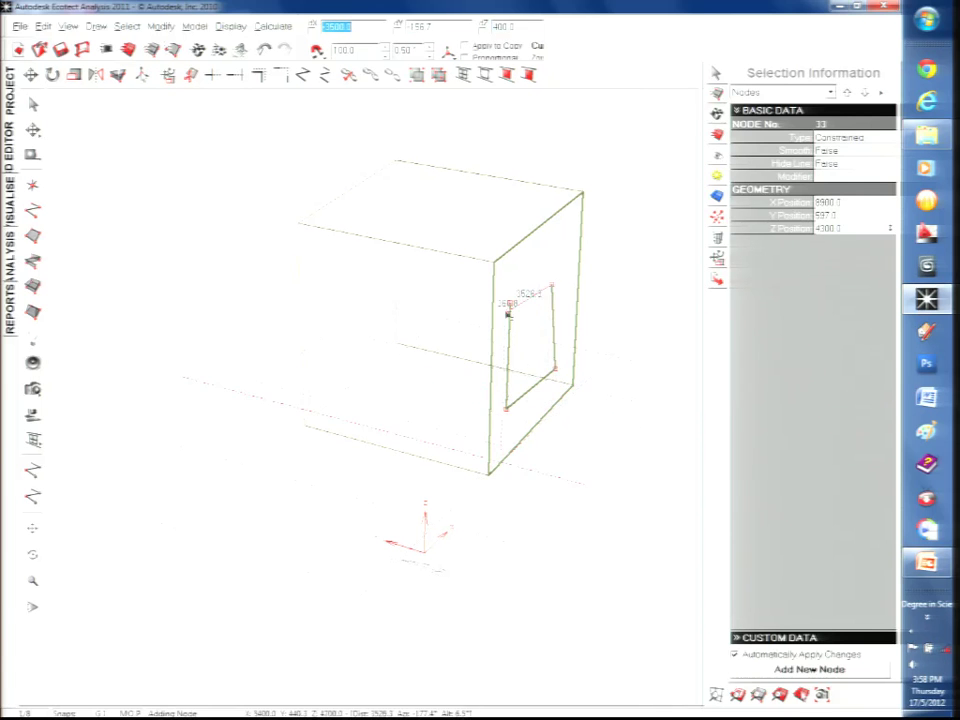
pyautogui.click(509, 304)
pyautogui.click(524, 400)
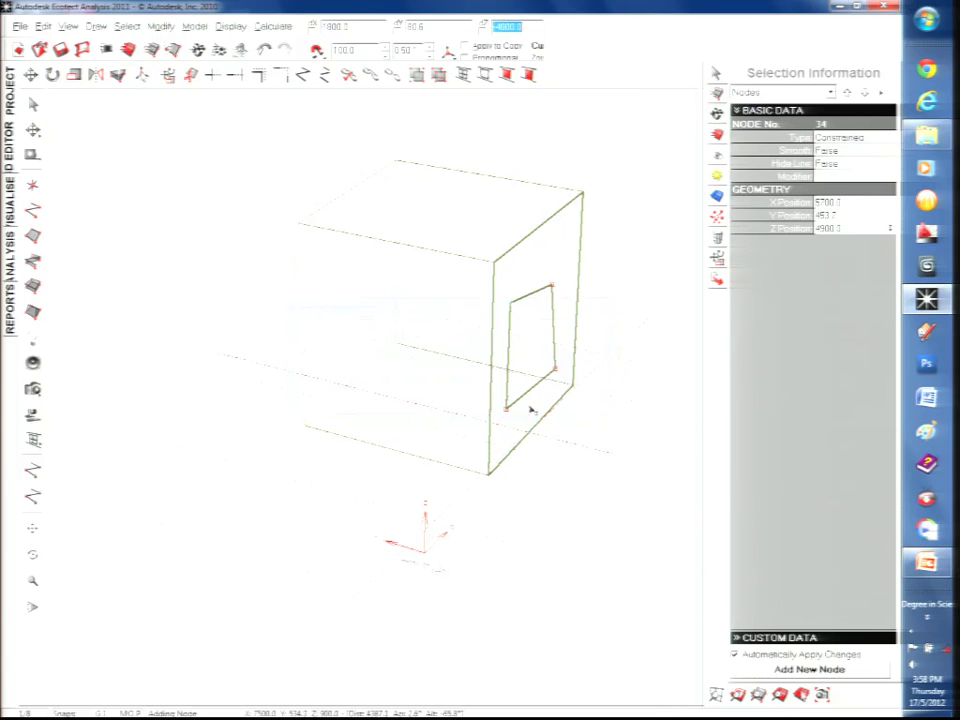
# - Try twice to open the climate options for loading climate data into the model, dismissing the error dialogs
pyautogui.click(471, 29)
pyautogui.click(452, 52)
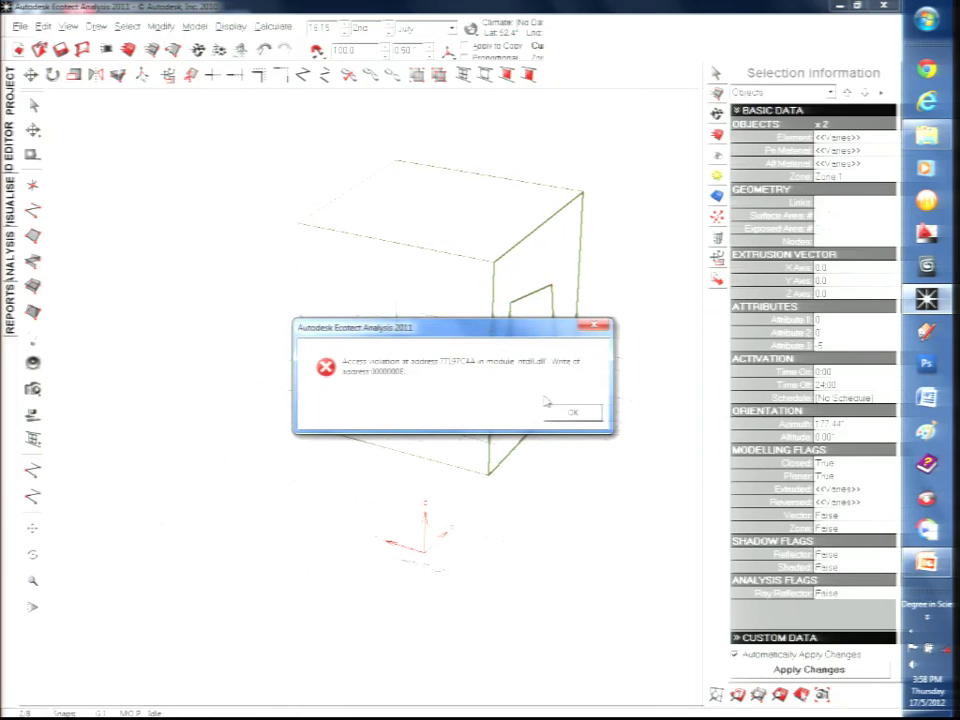
pyautogui.click(566, 413)
pyautogui.click(471, 29)
pyautogui.click(474, 34)
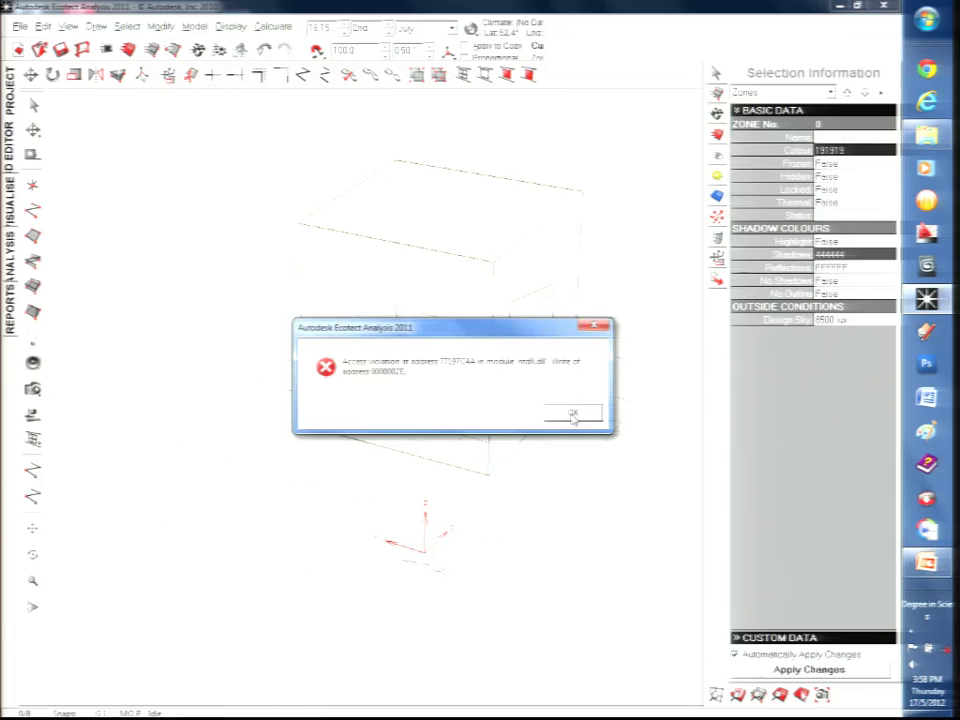
pyautogui.click(572, 414)
# - Try to start a new model without saving, close the program, and dismiss the error dialogs
pyautogui.click(20, 26)
pyautogui.click(40, 43)
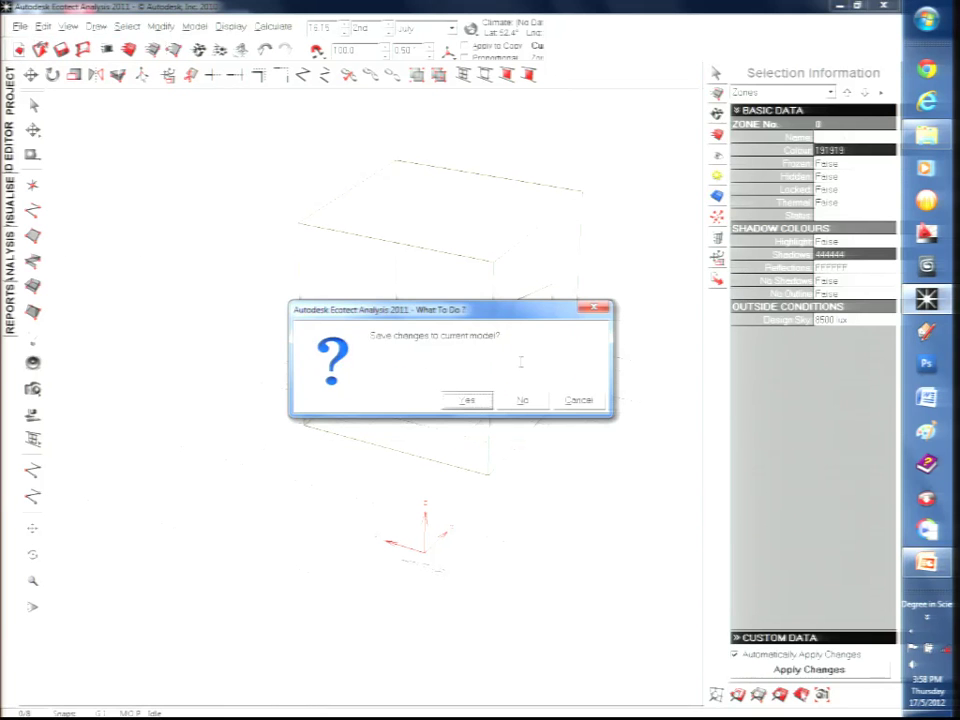
pyautogui.click(525, 401)
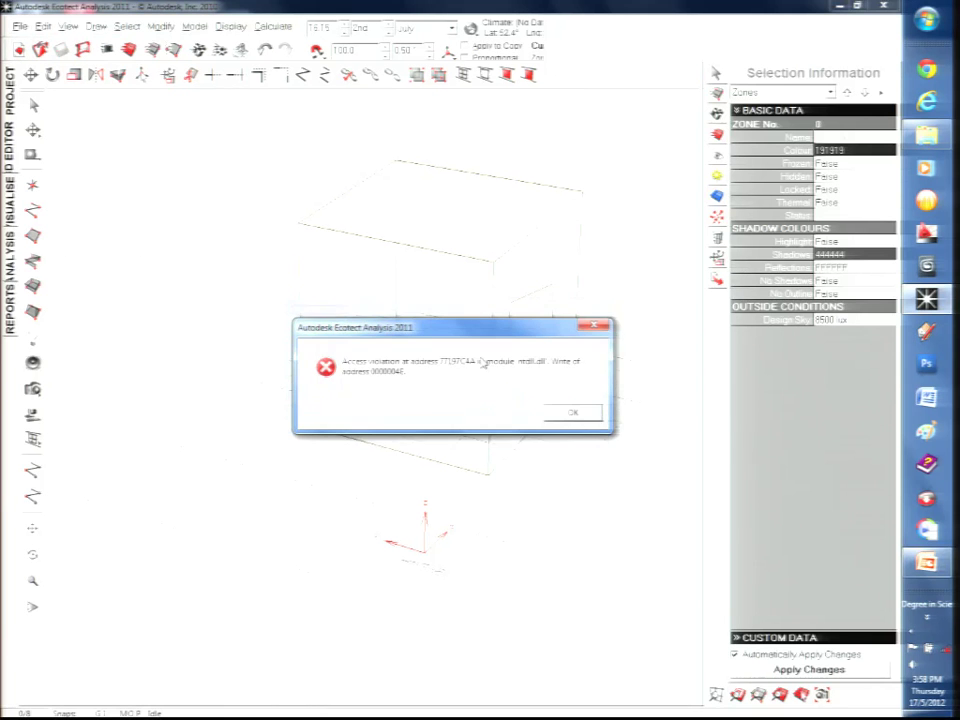
pyautogui.click(564, 413)
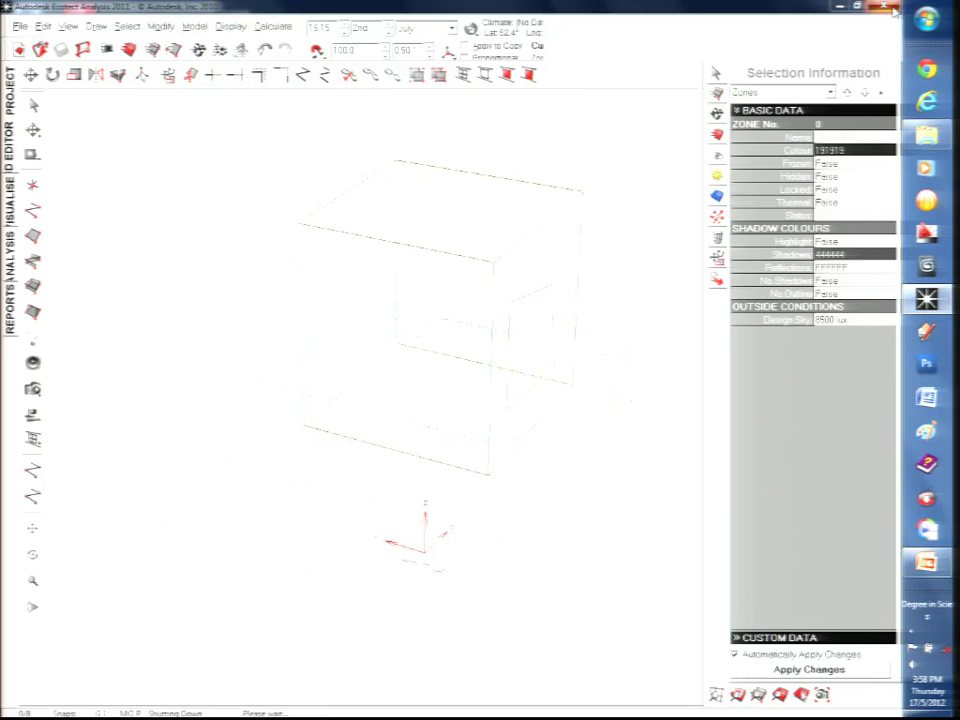
pyautogui.click(572, 413)
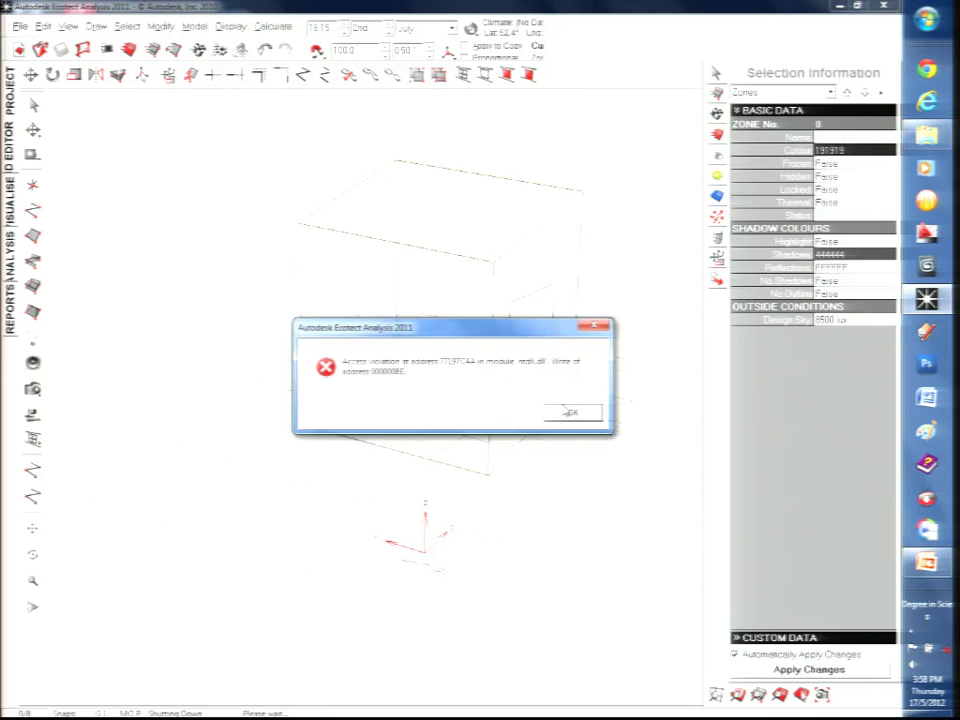
pyautogui.click(566, 413)
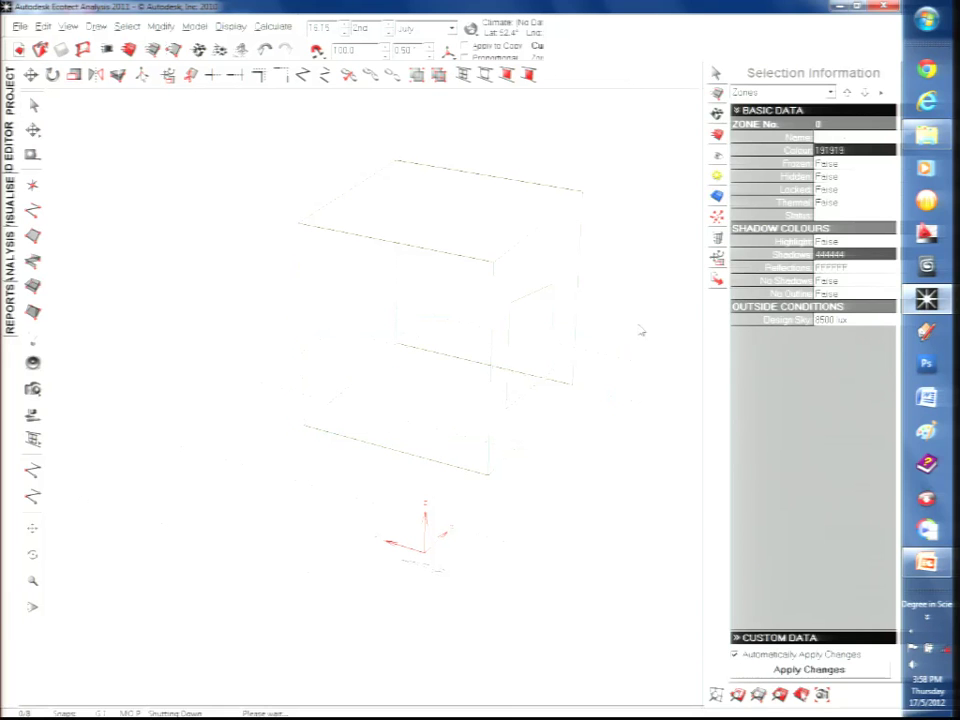
# - Force Autodesk Ecotect Analysis 2011 to end through Windows Task Manager, relaunch it, and maximise its window
pyautogui.hotkey('ctrl', 'alt', 'Delete')
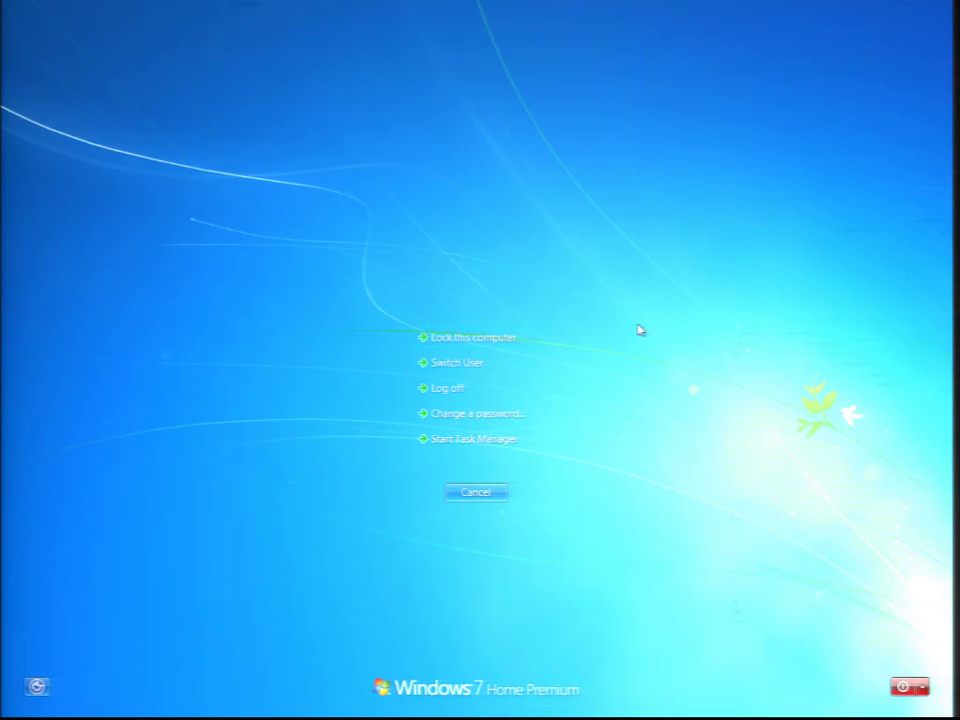
pyautogui.hotkey('alt', 't')
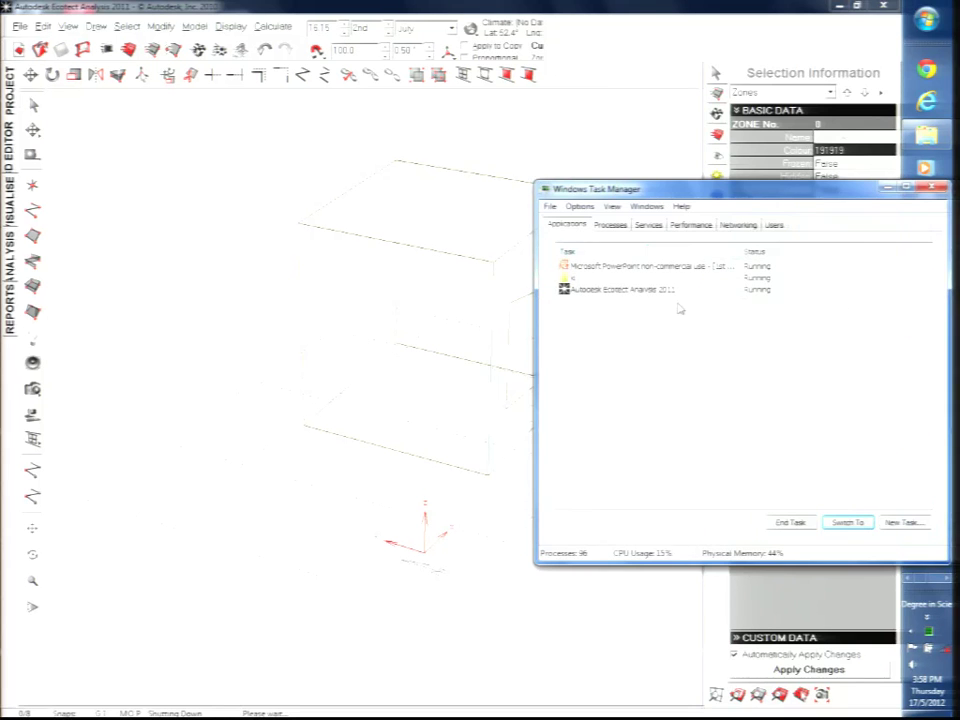
pyautogui.click(680, 290)
pyautogui.click(790, 523)
pyautogui.click(480, 424)
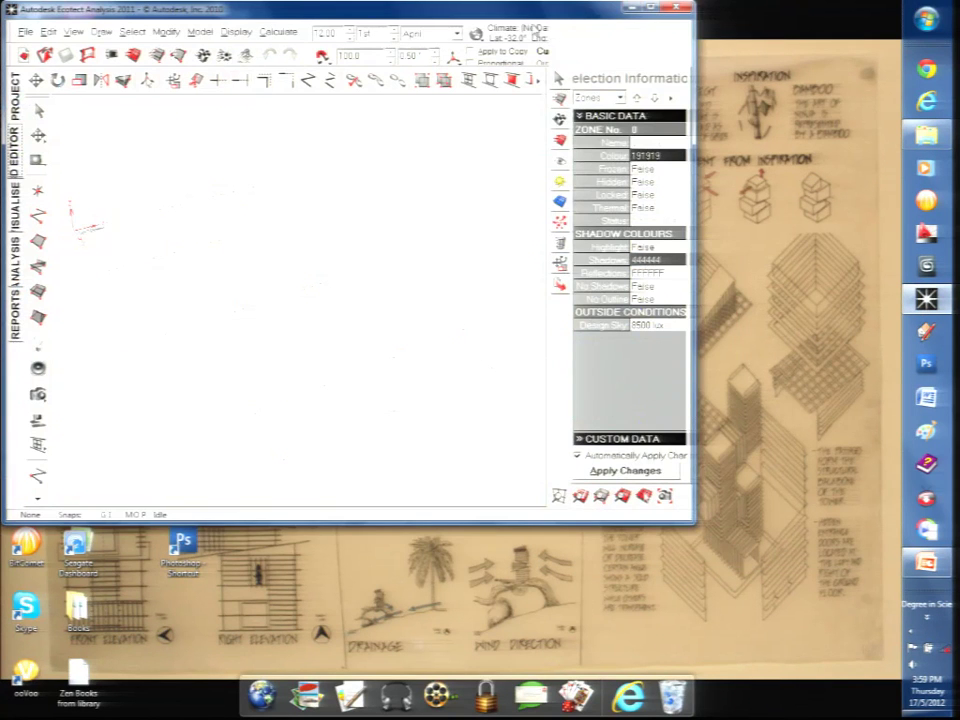
pyautogui.doubleClick(401, 16)
# - Redraw a rectangular four-cornered zone in the fresh model and keep the default name for the new zone
pyautogui.click(32, 210)
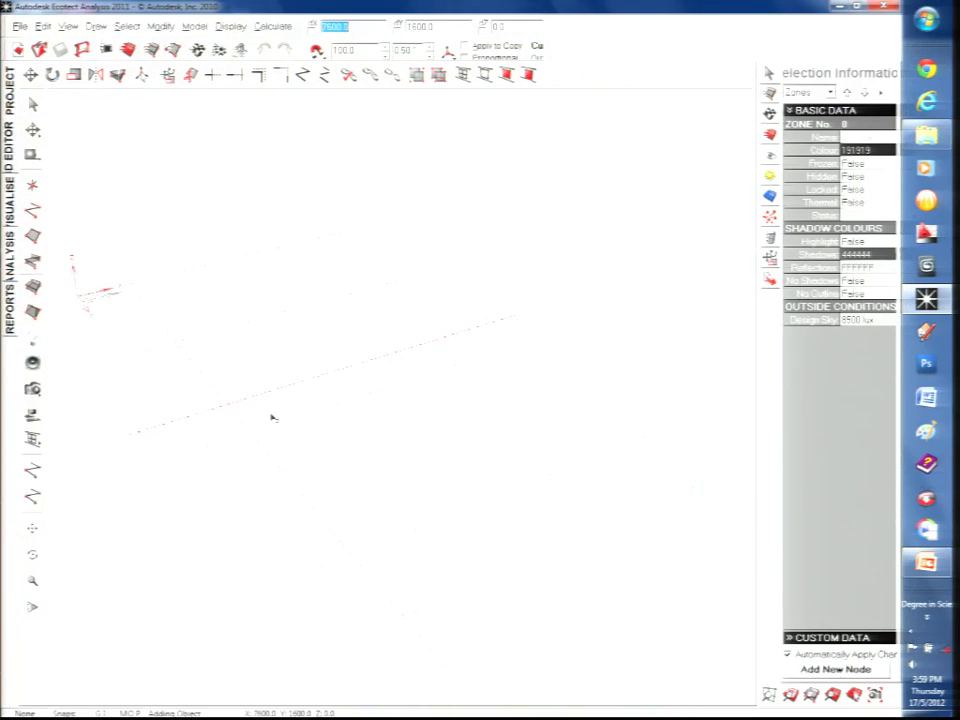
pyautogui.click(242, 359)
pyautogui.click(472, 423)
pyautogui.click(347, 291)
pyautogui.click(239, 361)
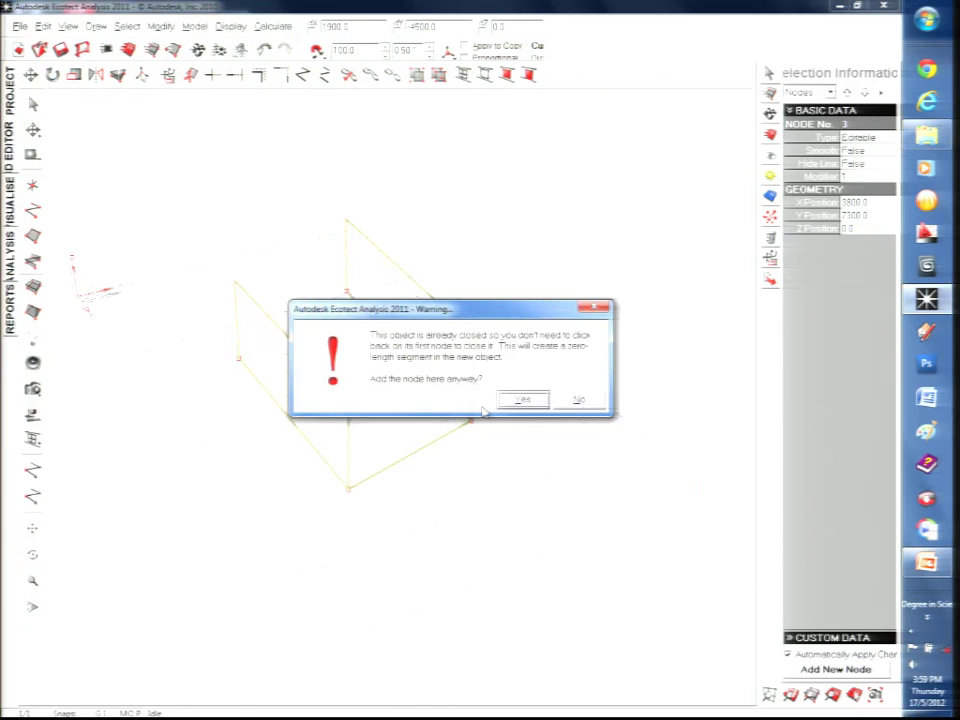
pyautogui.click(506, 399)
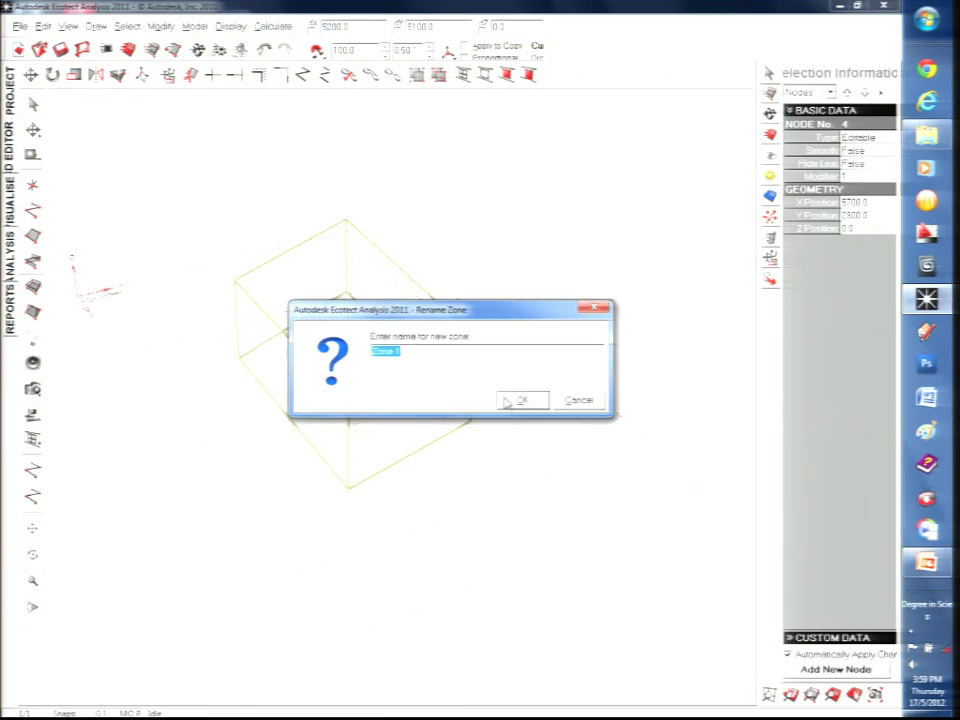
pyautogui.click(506, 401)
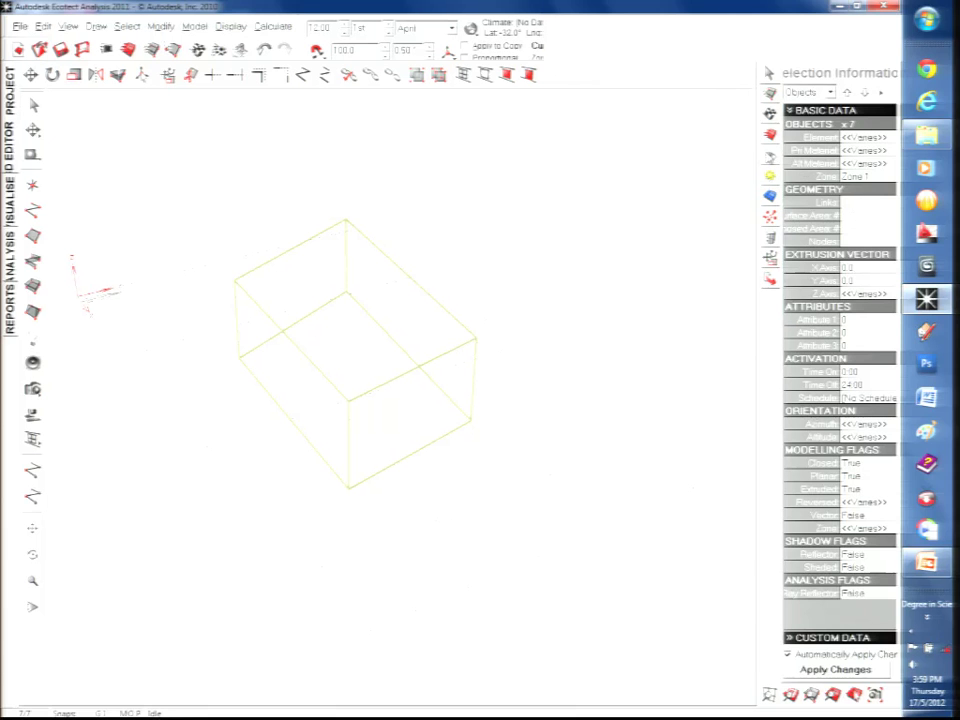
# - Raise the zone's Z-axis extrusion to 5900 and select the front wall on the zone's short side
pyautogui.click(884, 292)
pyautogui.scroll(2, 887, 275)
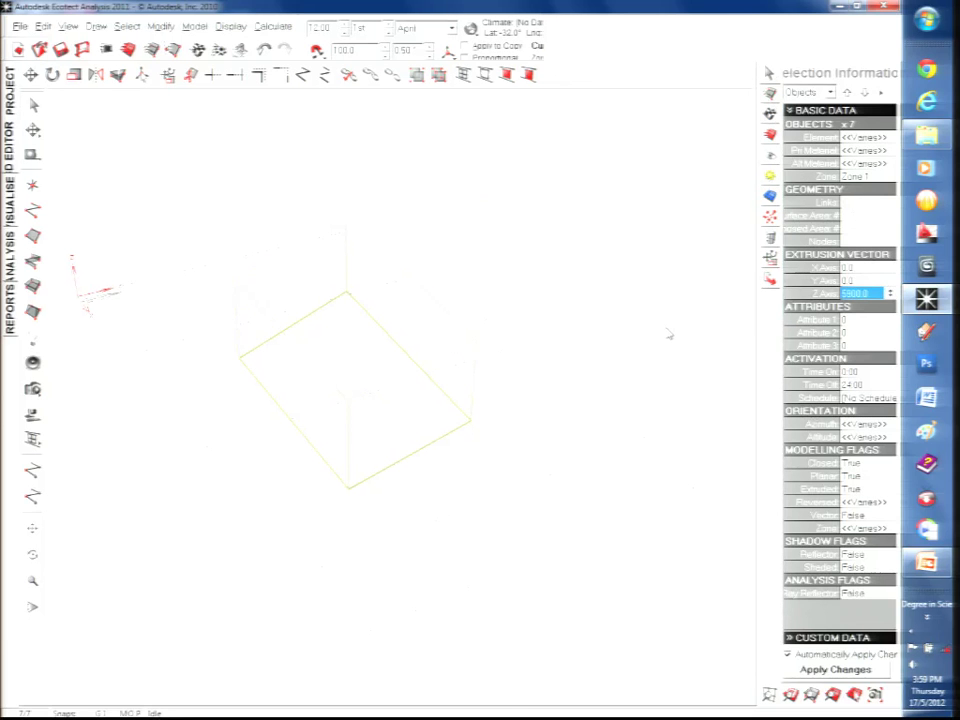
pyautogui.click(482, 285)
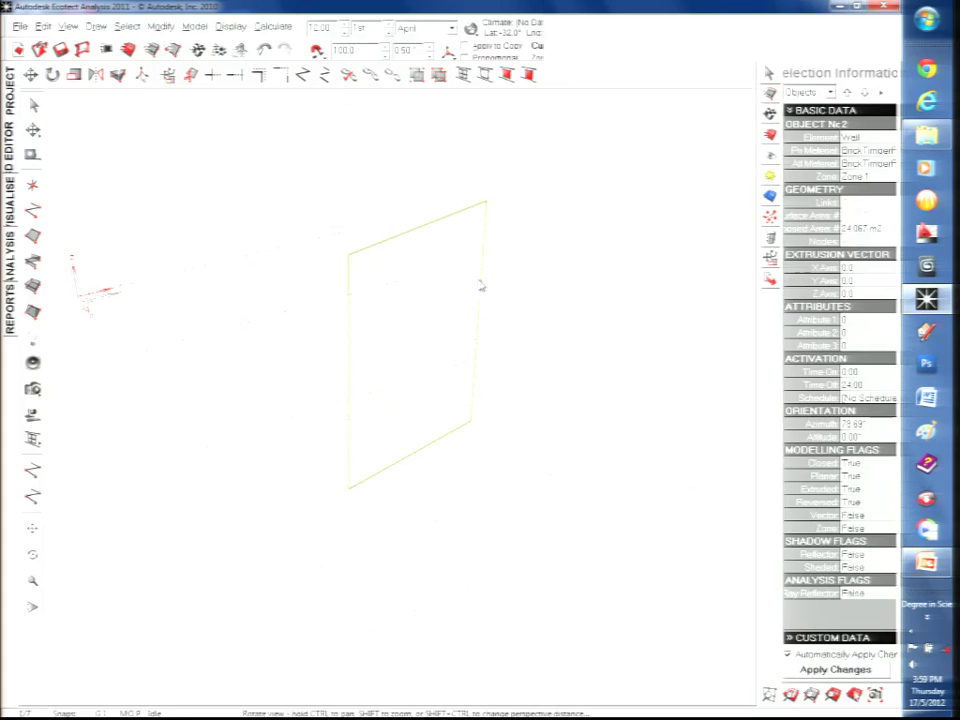
pyautogui.rightClick(484, 285)
pyautogui.moveTo(560, 421)
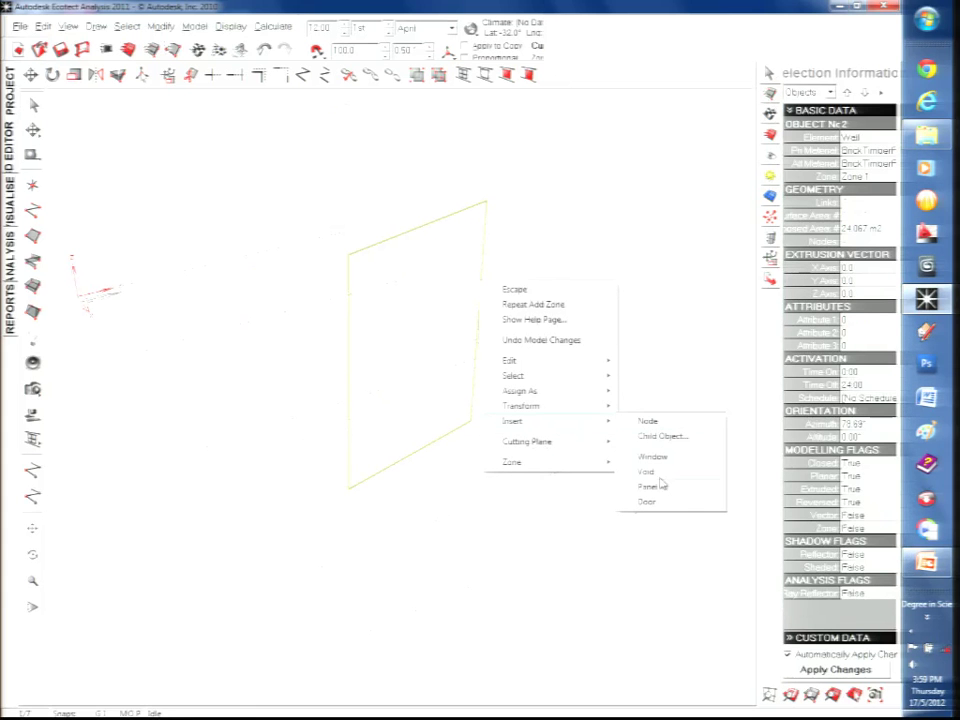
pyautogui.click(661, 472)
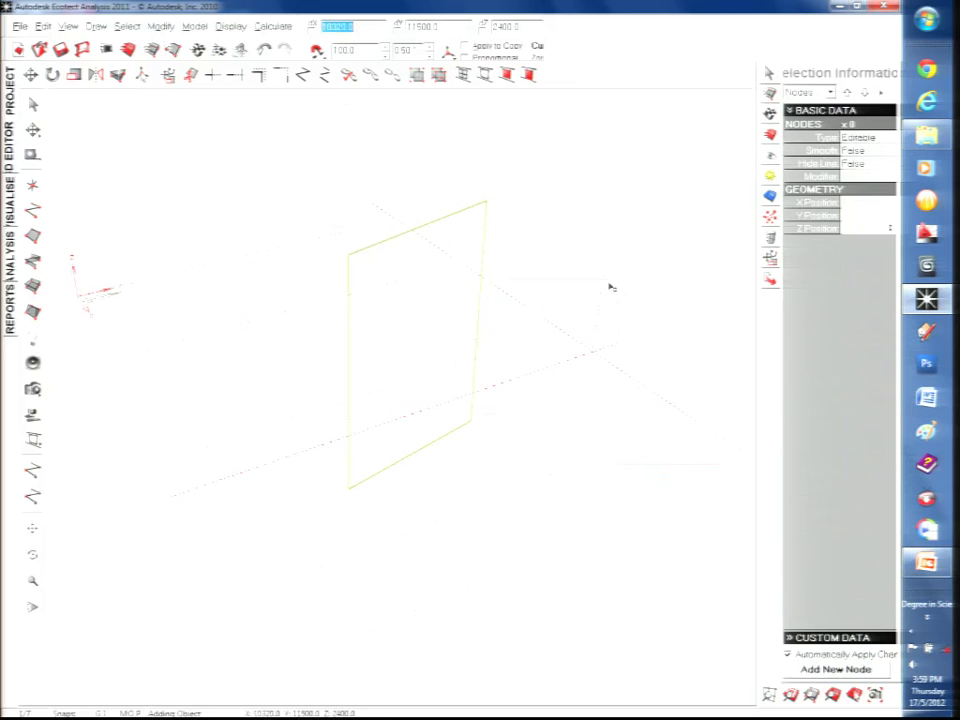
pyautogui.rightClick(443, 290)
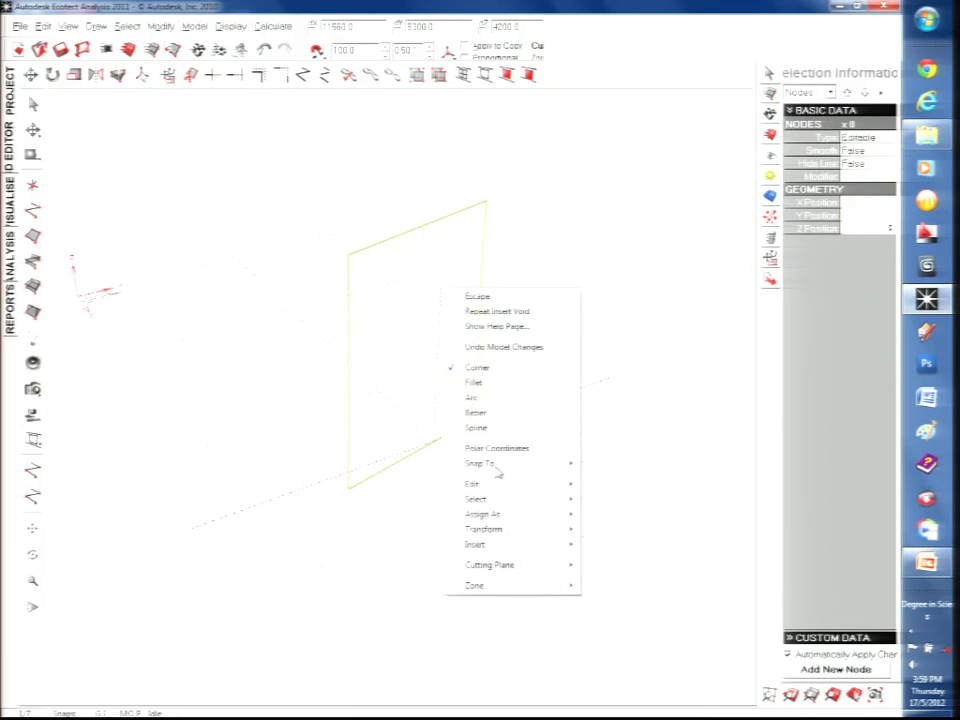
pyautogui.press('Escape')
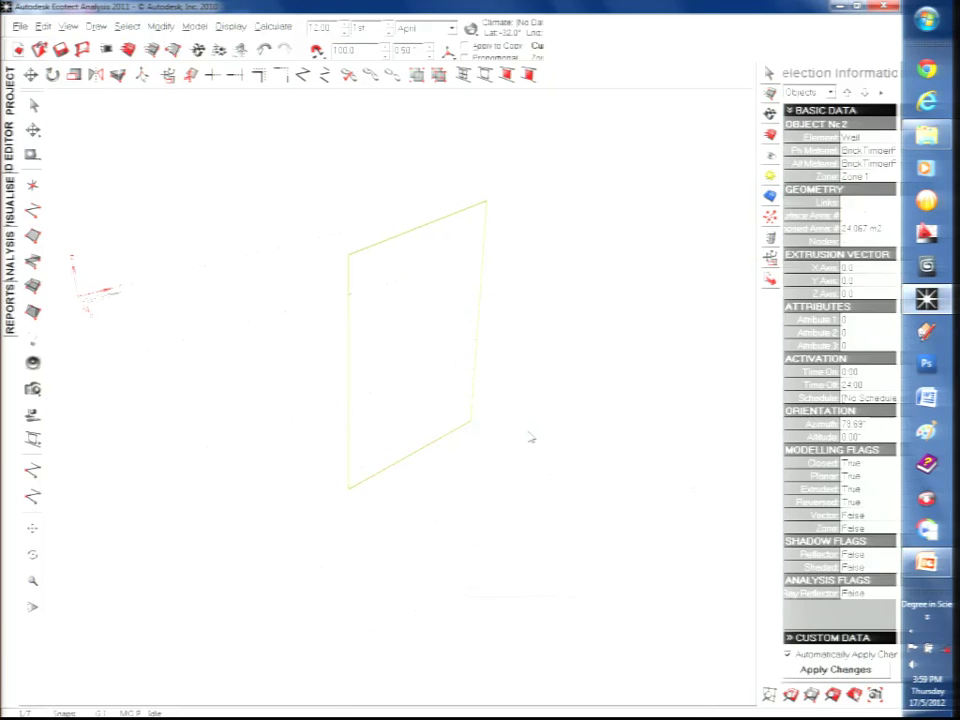
pyautogui.rightClick(455, 291)
pyautogui.moveTo(545, 430)
pyautogui.click(613, 447)
pyautogui.press('Escape')
# - Insert a four-cornered window into the selected wall, with its lower edge about 700 mm above the floor
pyautogui.rightClick(452, 329)
pyautogui.moveTo(557, 467)
pyautogui.click(625, 482)
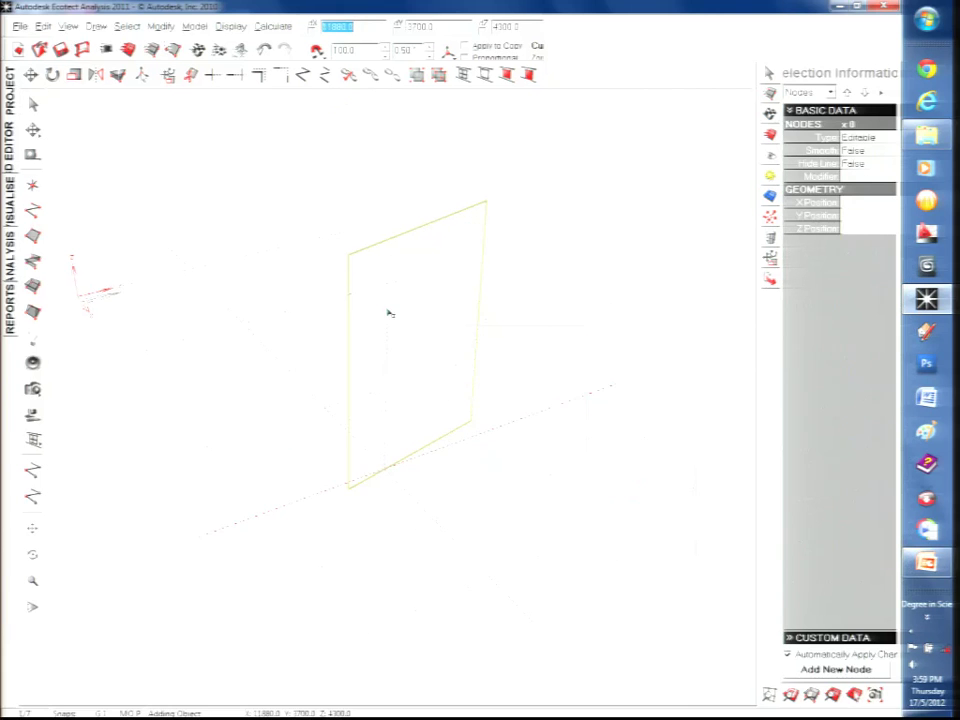
pyautogui.click(385, 432)
pyautogui.click(457, 405)
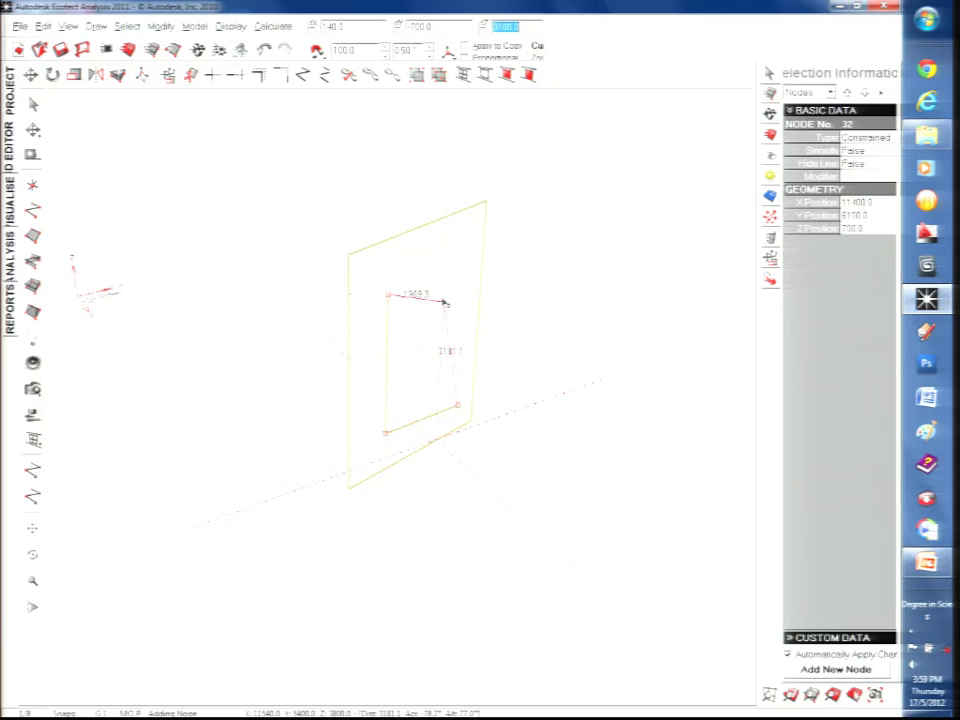
pyautogui.click(450, 272)
pyautogui.click(390, 292)
pyautogui.click(524, 401)
pyautogui.press('Escape')
# - Load the Kuala Lumpur climate data file and update the model's global position to match it
pyautogui.click(355, 31)
pyautogui.click(390, 48)
pyautogui.doubleClick(372, 212)
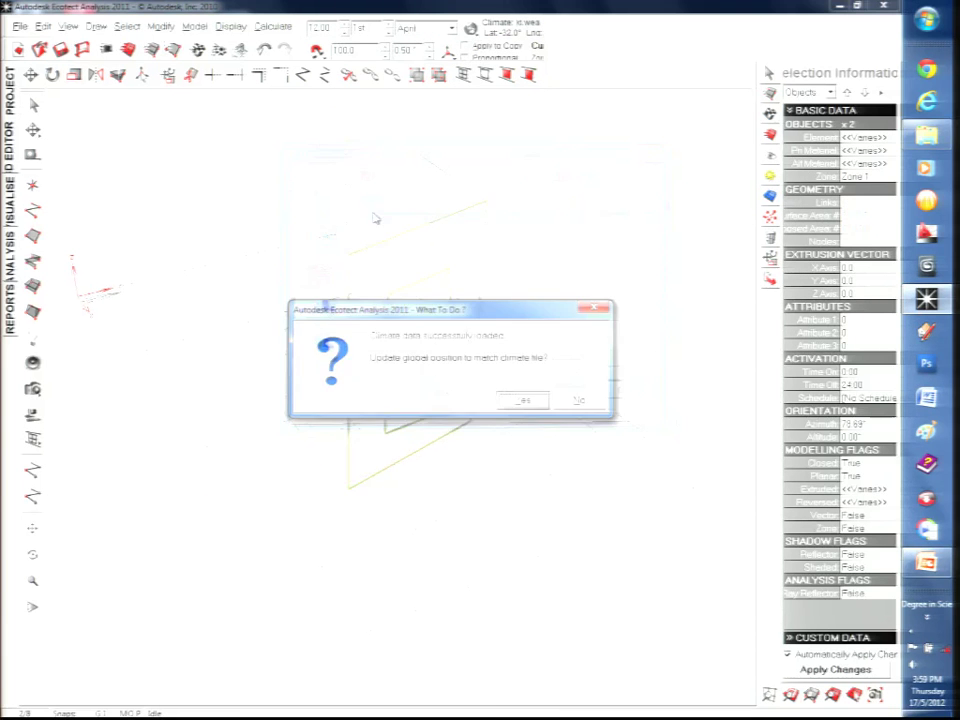
pyautogui.click(520, 399)
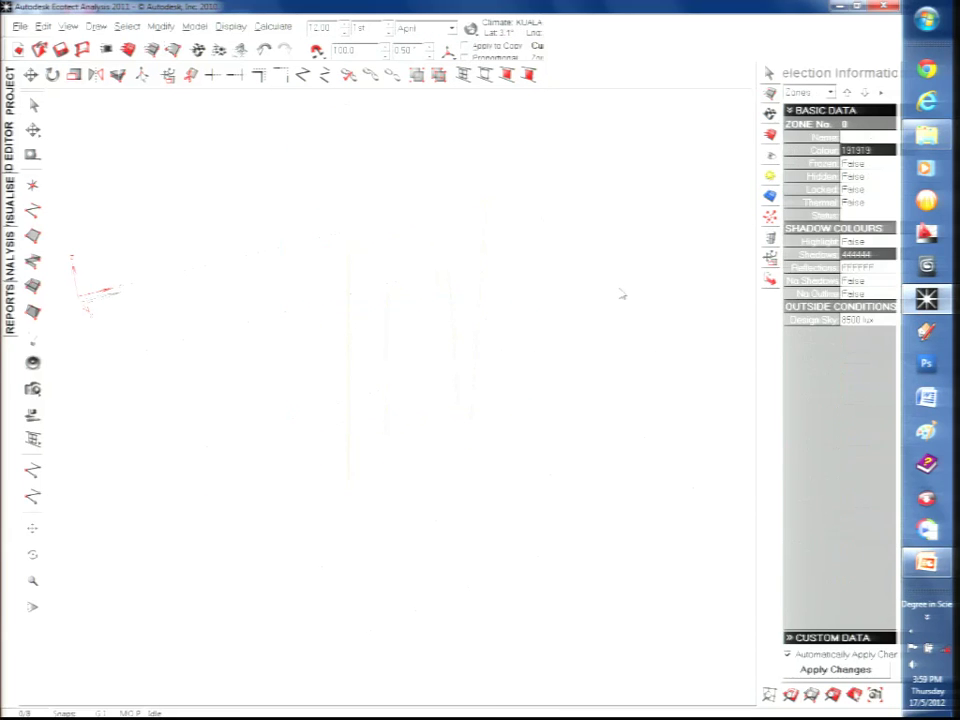